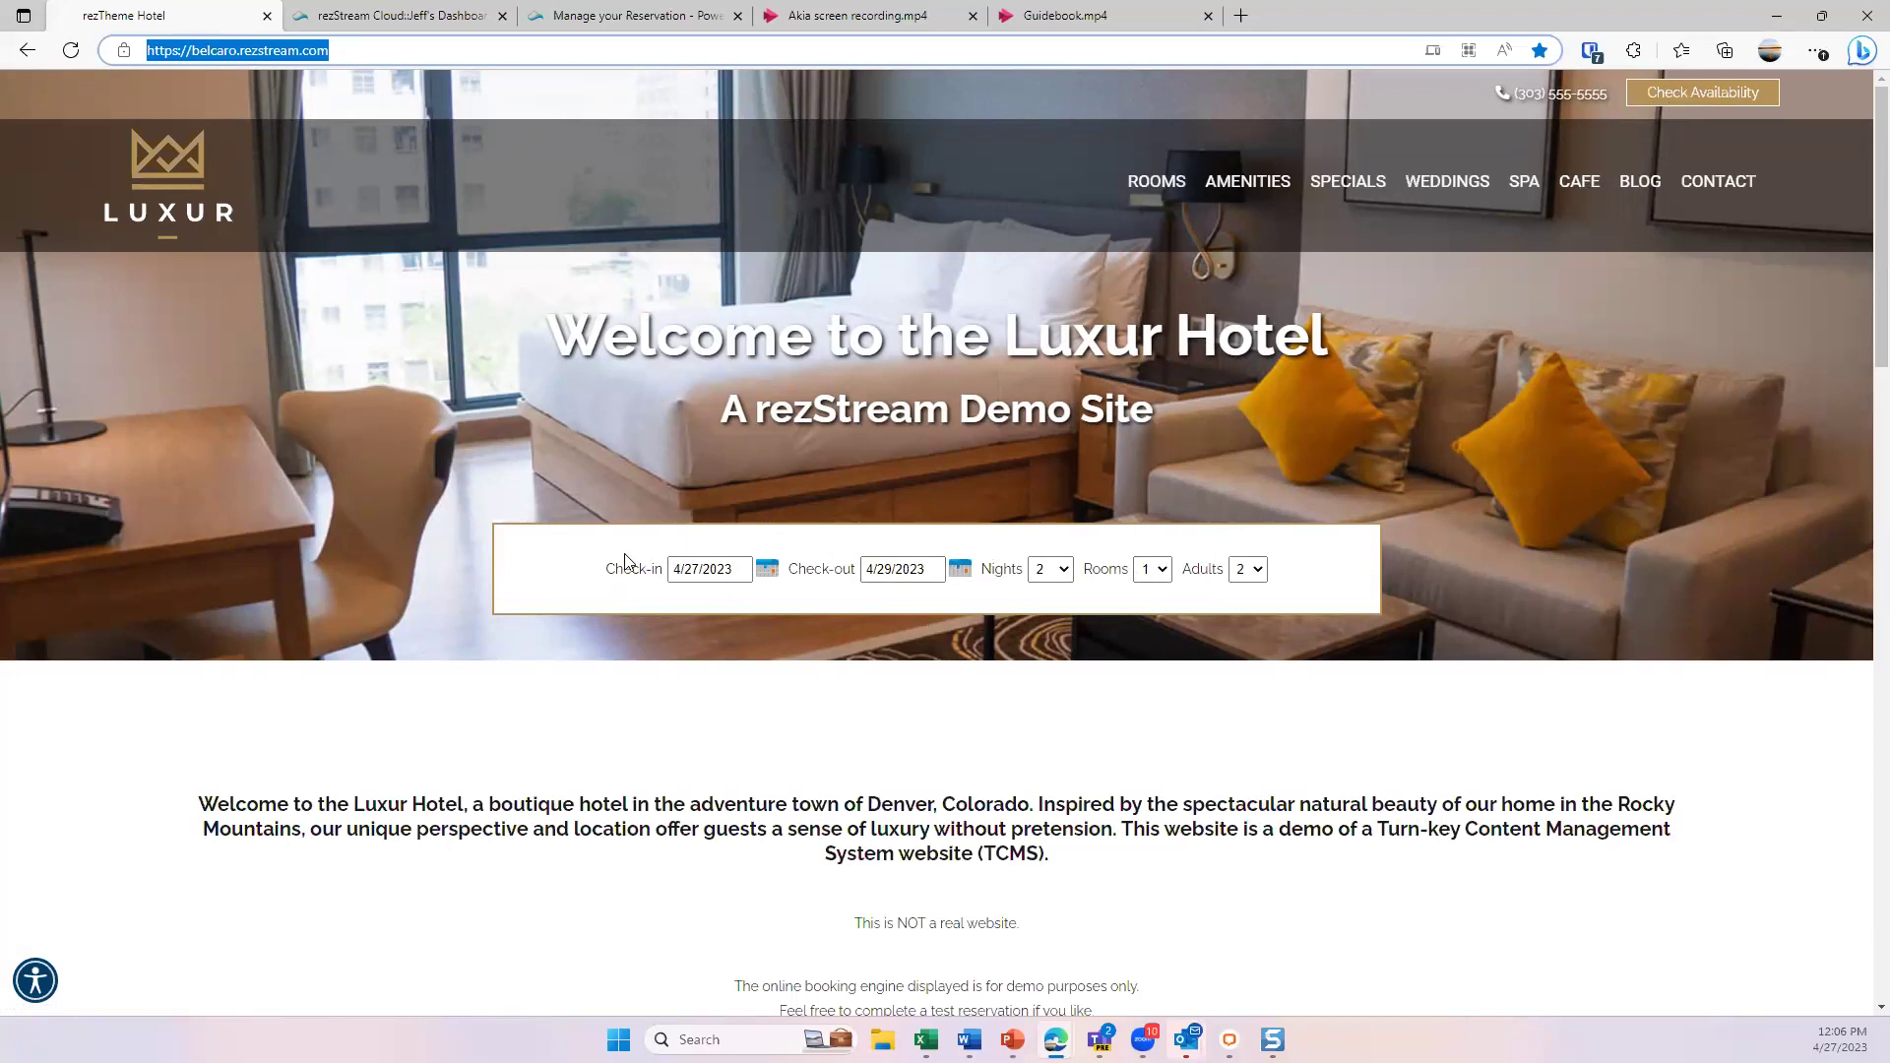
- Show the Check-in date picker on the Luxur Hotel homepage booking form, then close it
click(767, 569)
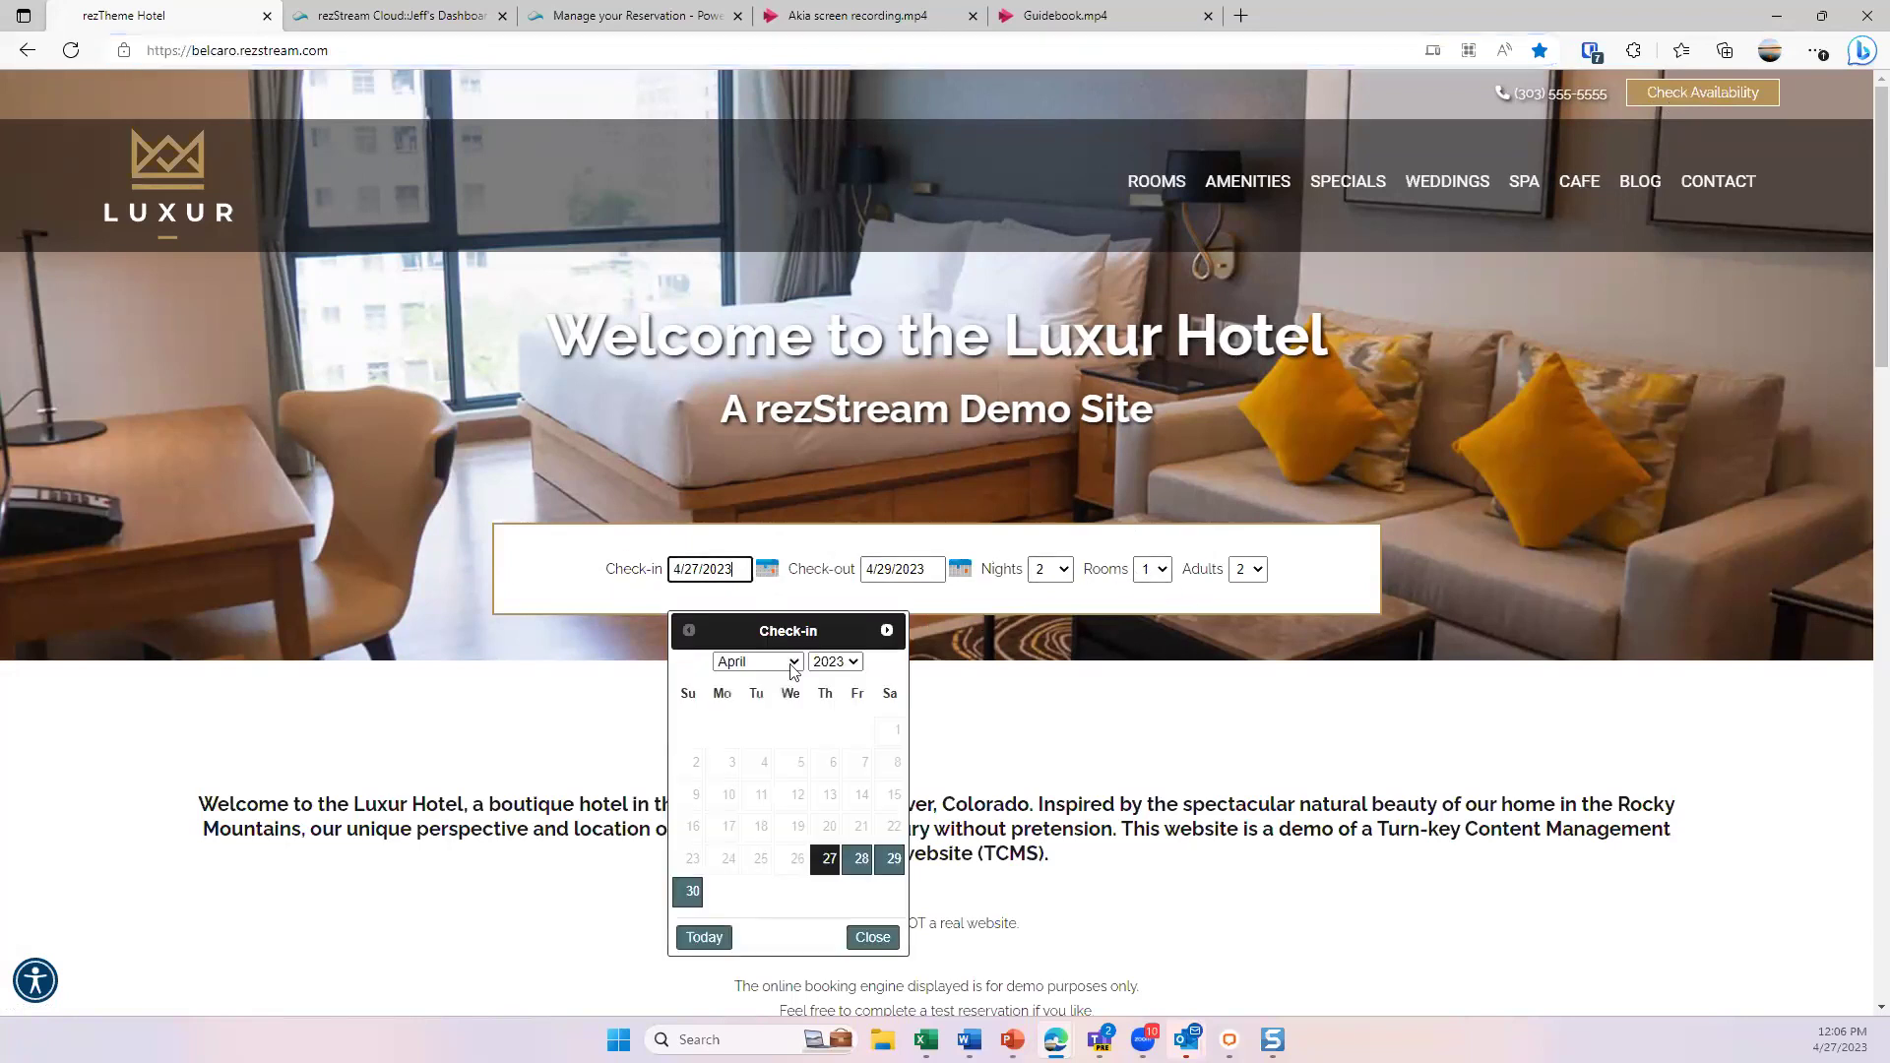
click(990, 537)
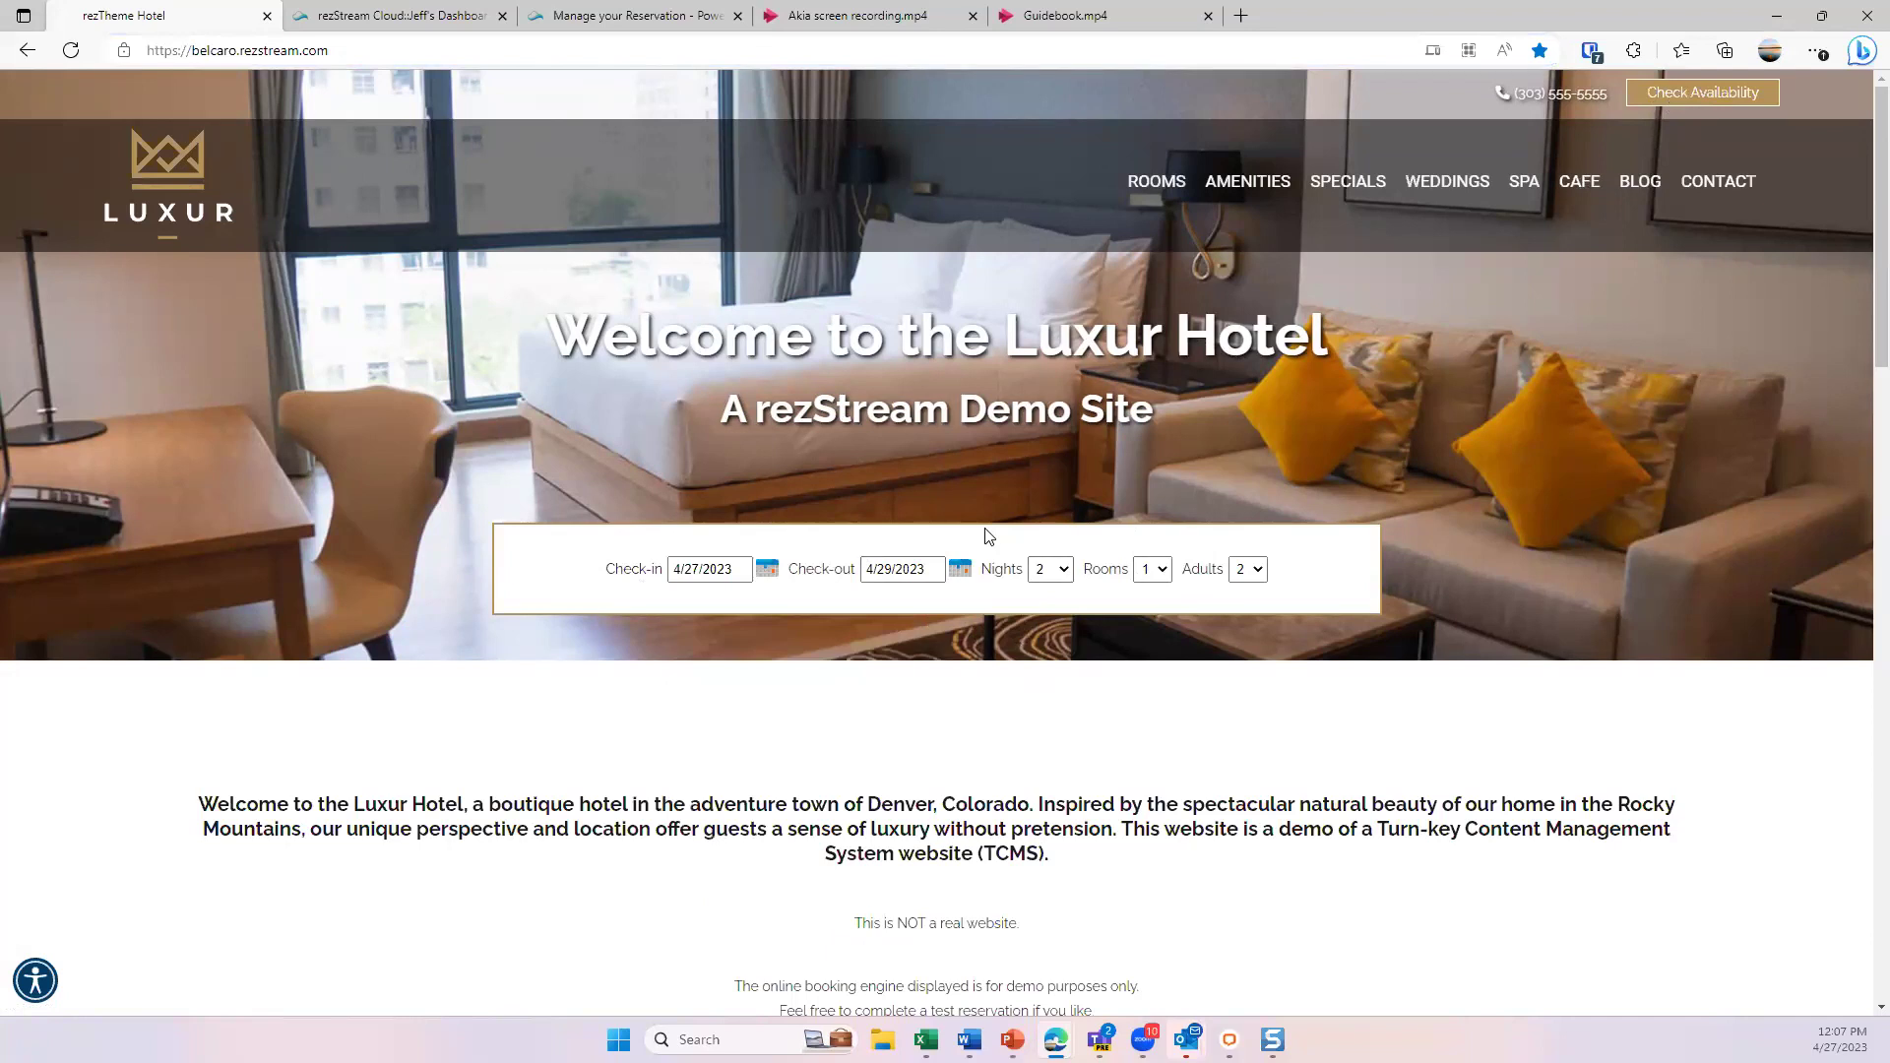
- Go to the Rooms page and open the Double Queen room's details page
click(1157, 192)
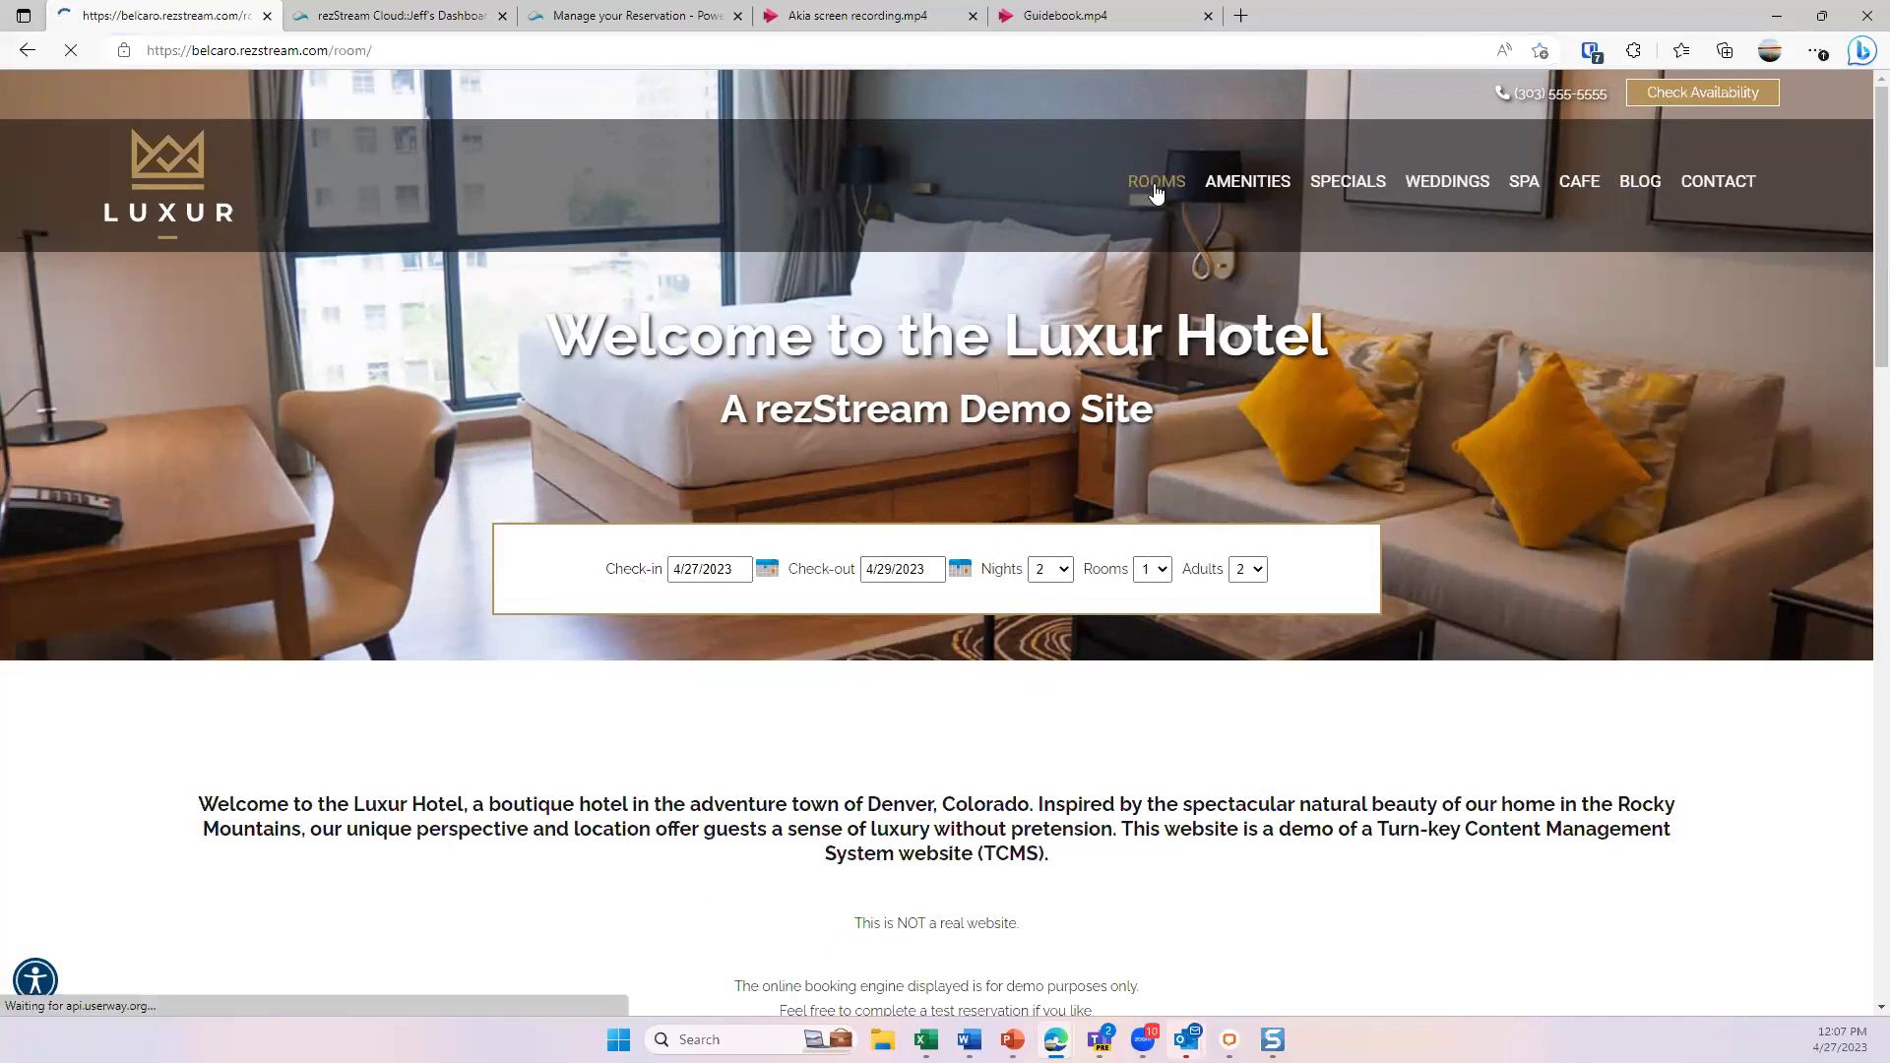
scroll(886, 369, down, 1)
scroll(886, 369, down, 4)
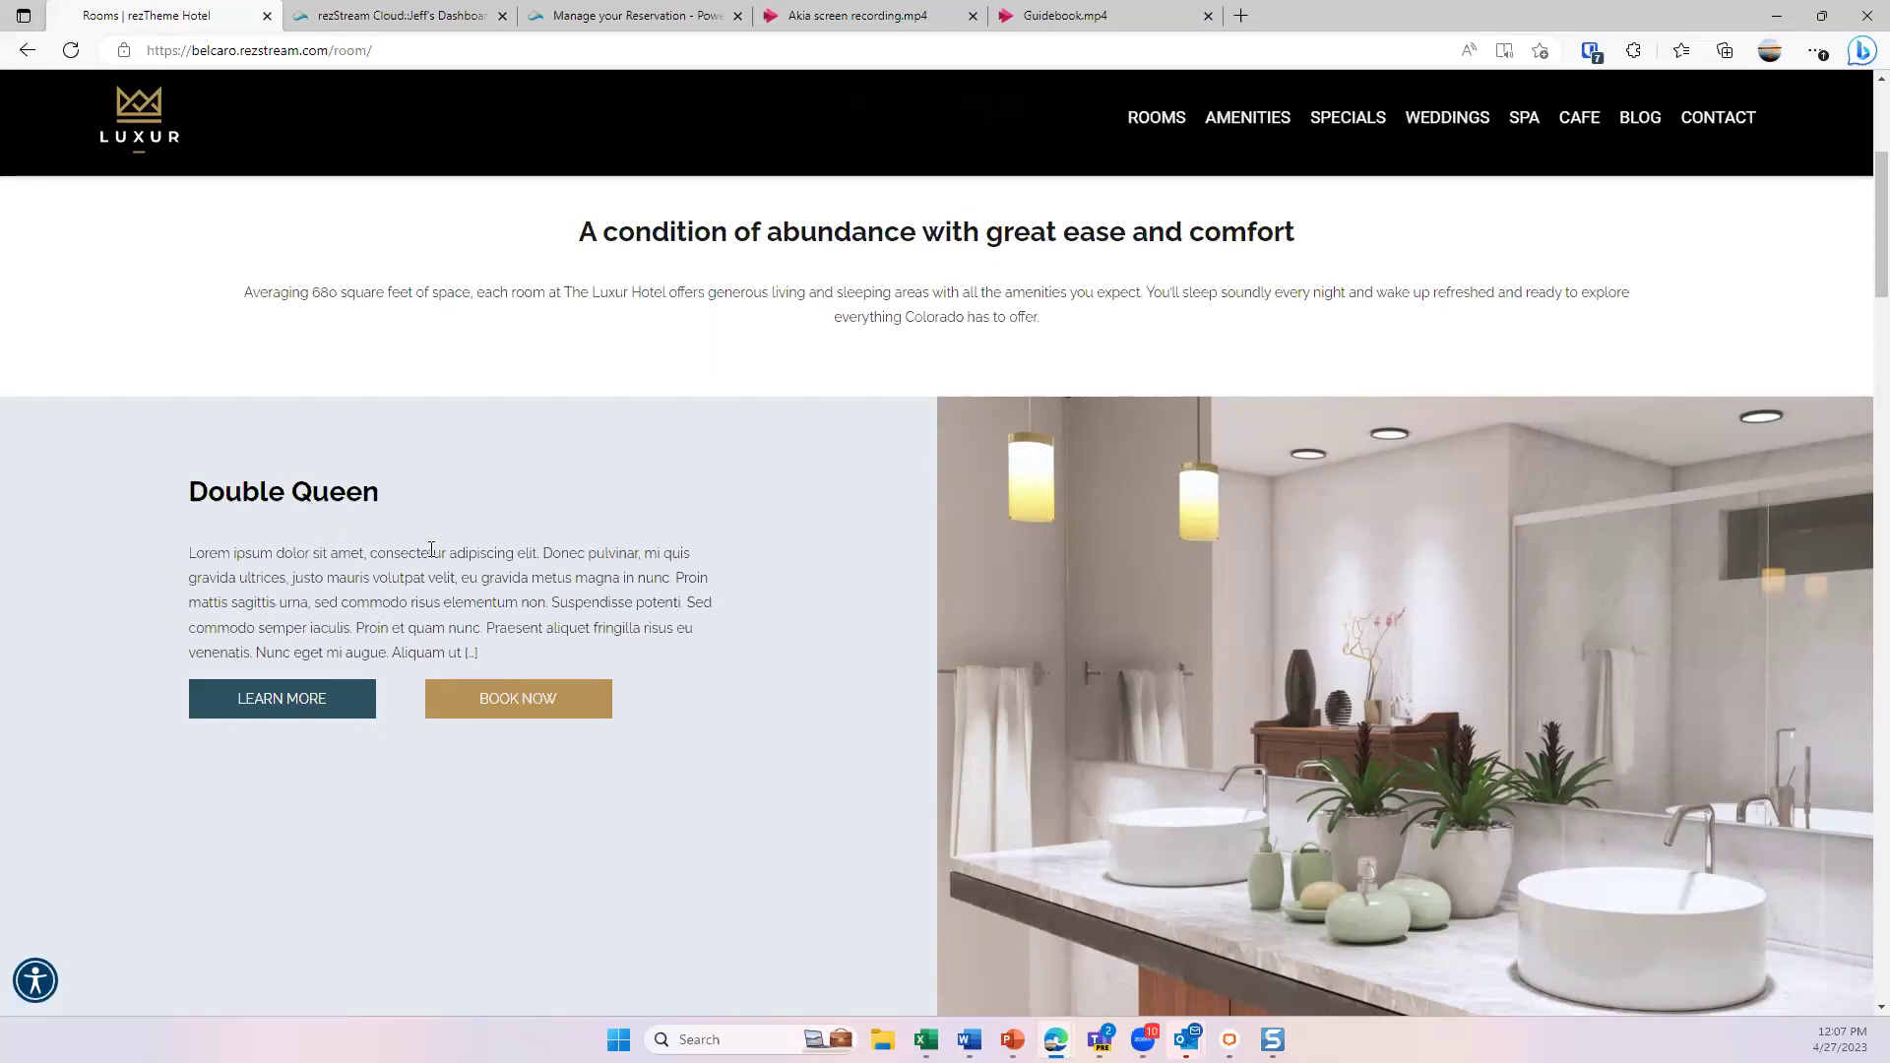
scroll(431, 549, down, 1)
click(287, 559)
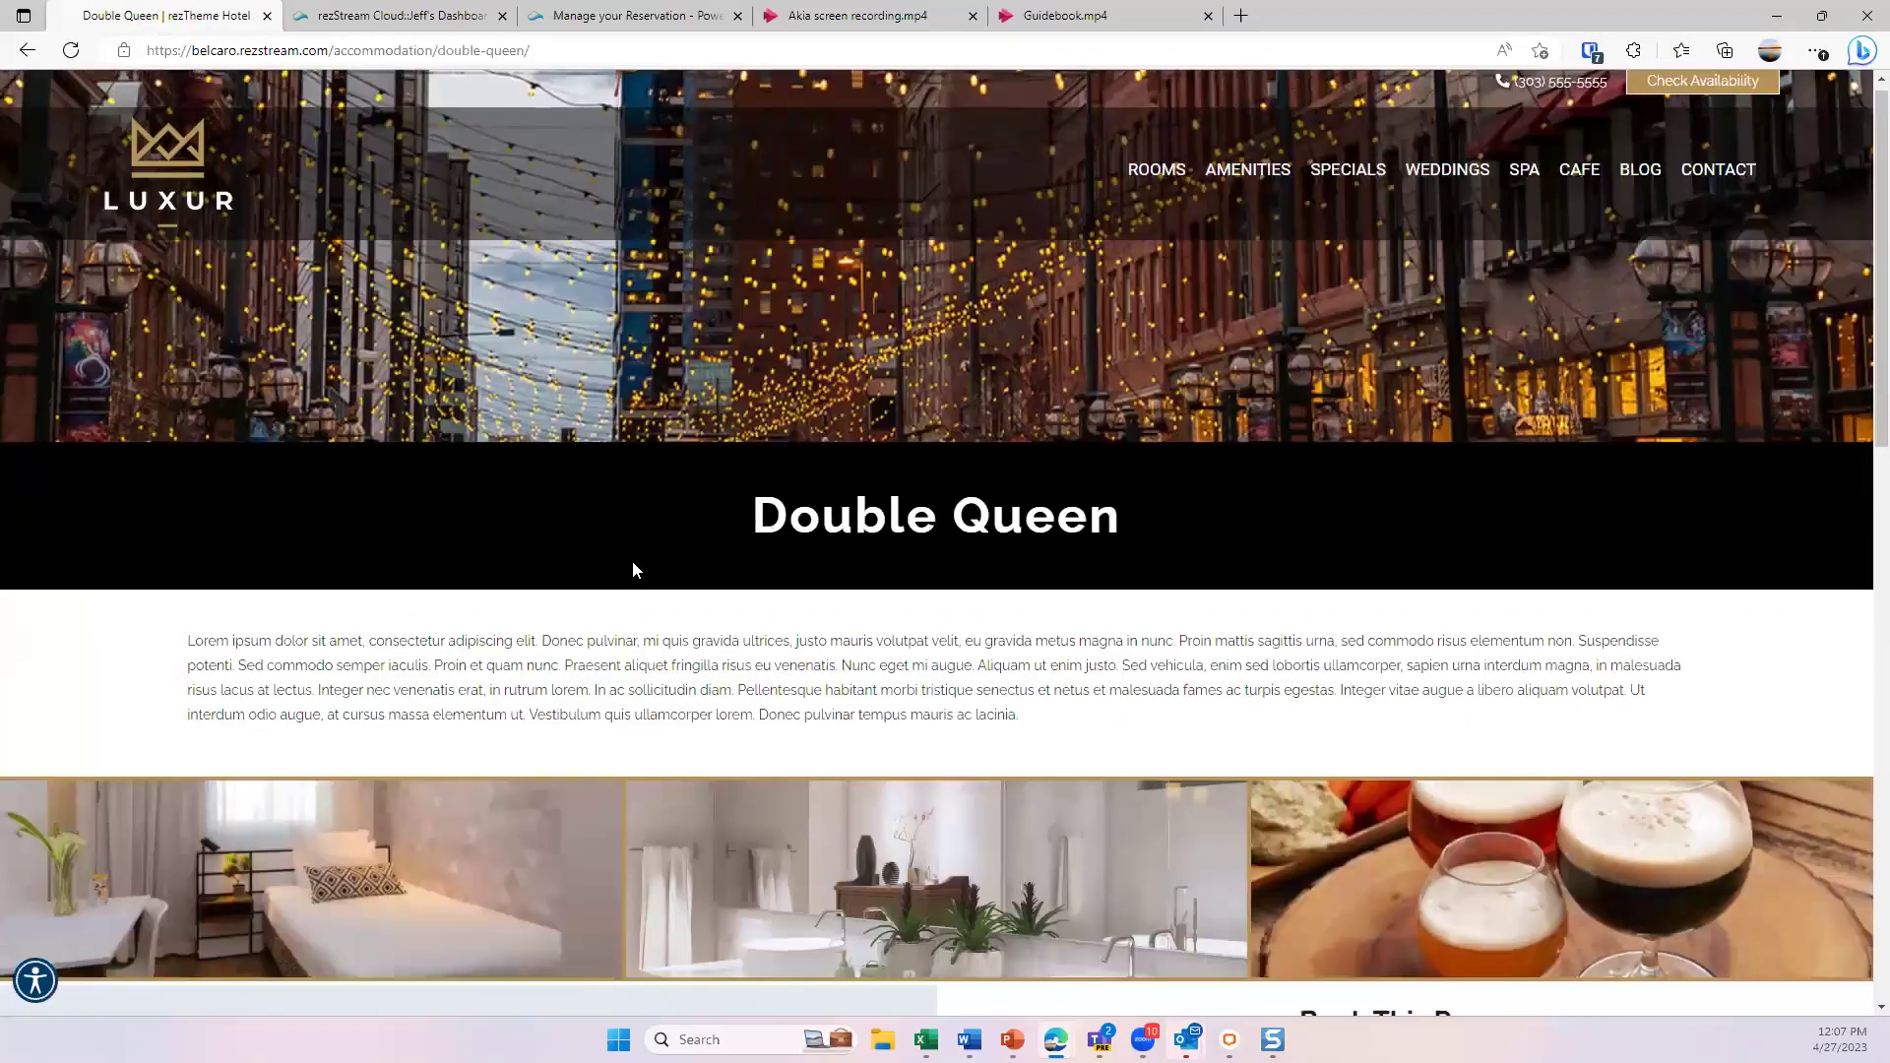
scroll(669, 566, down, 4)
scroll(701, 548, up, 5)
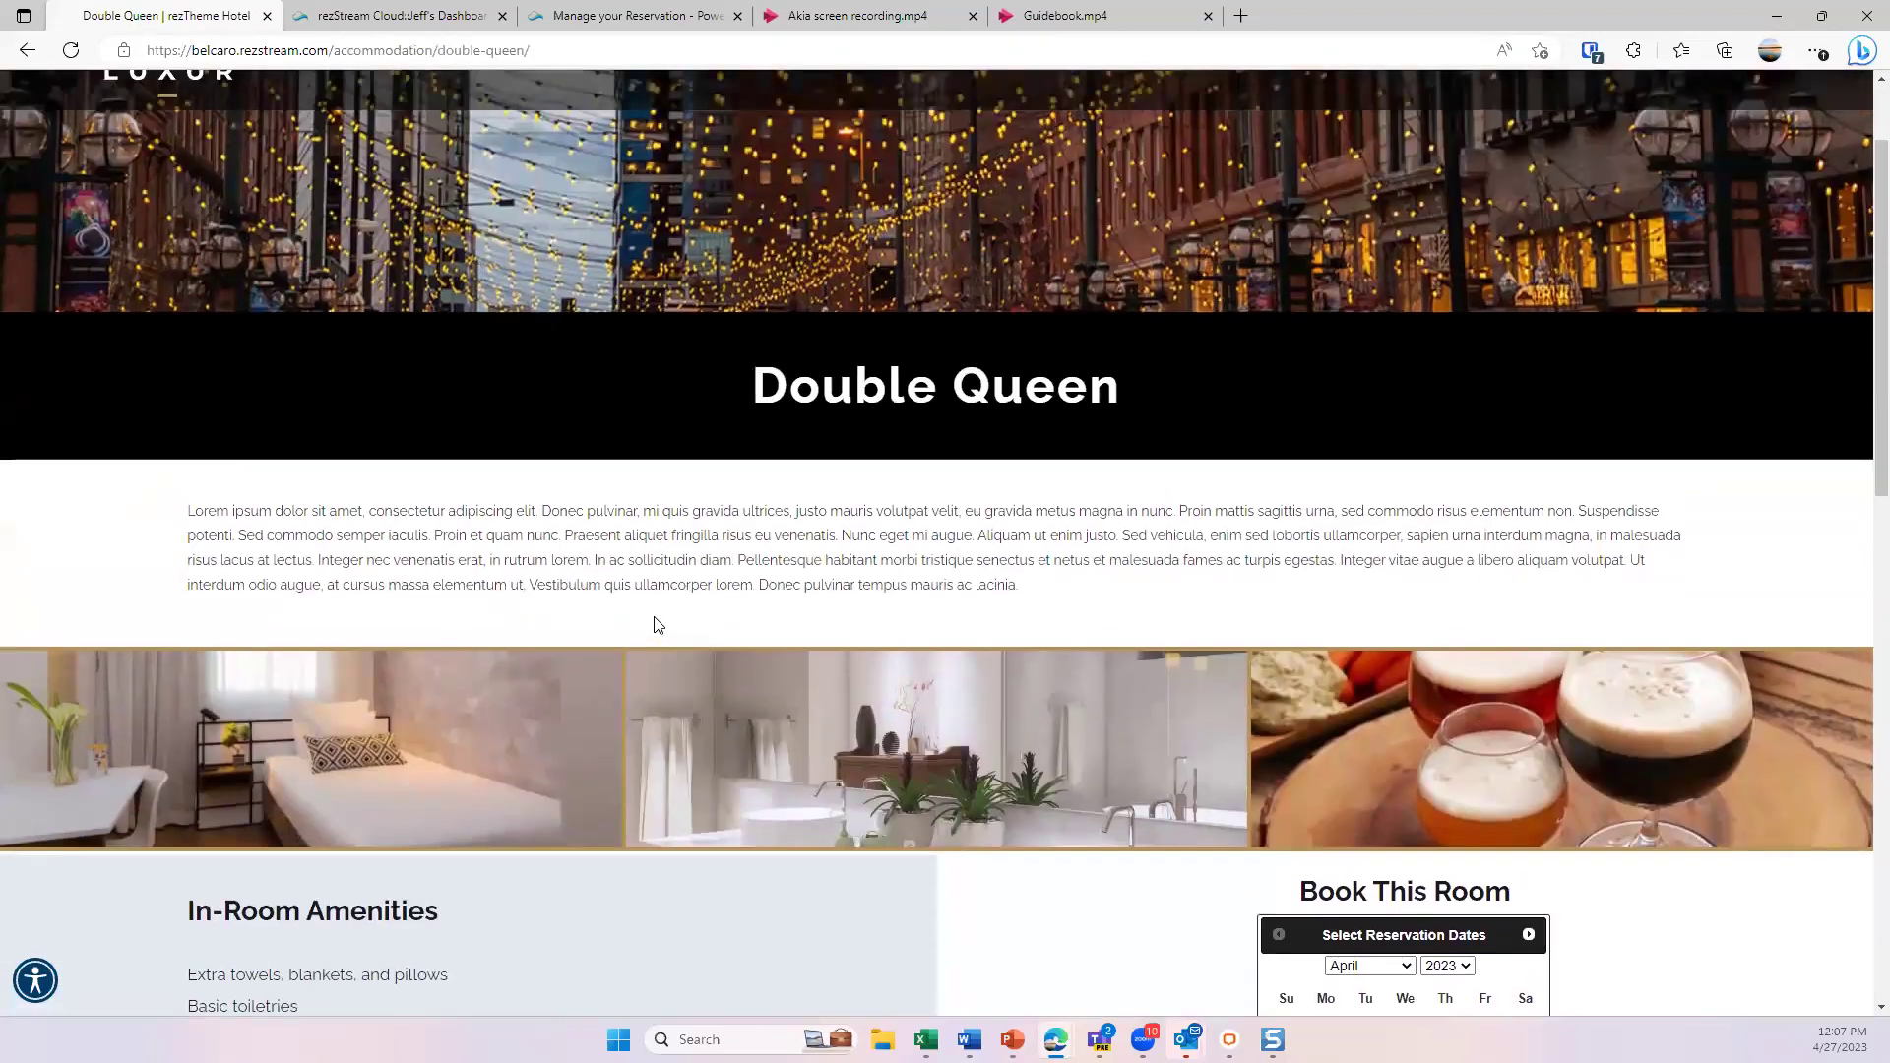
scroll(502, 726, down, 4)
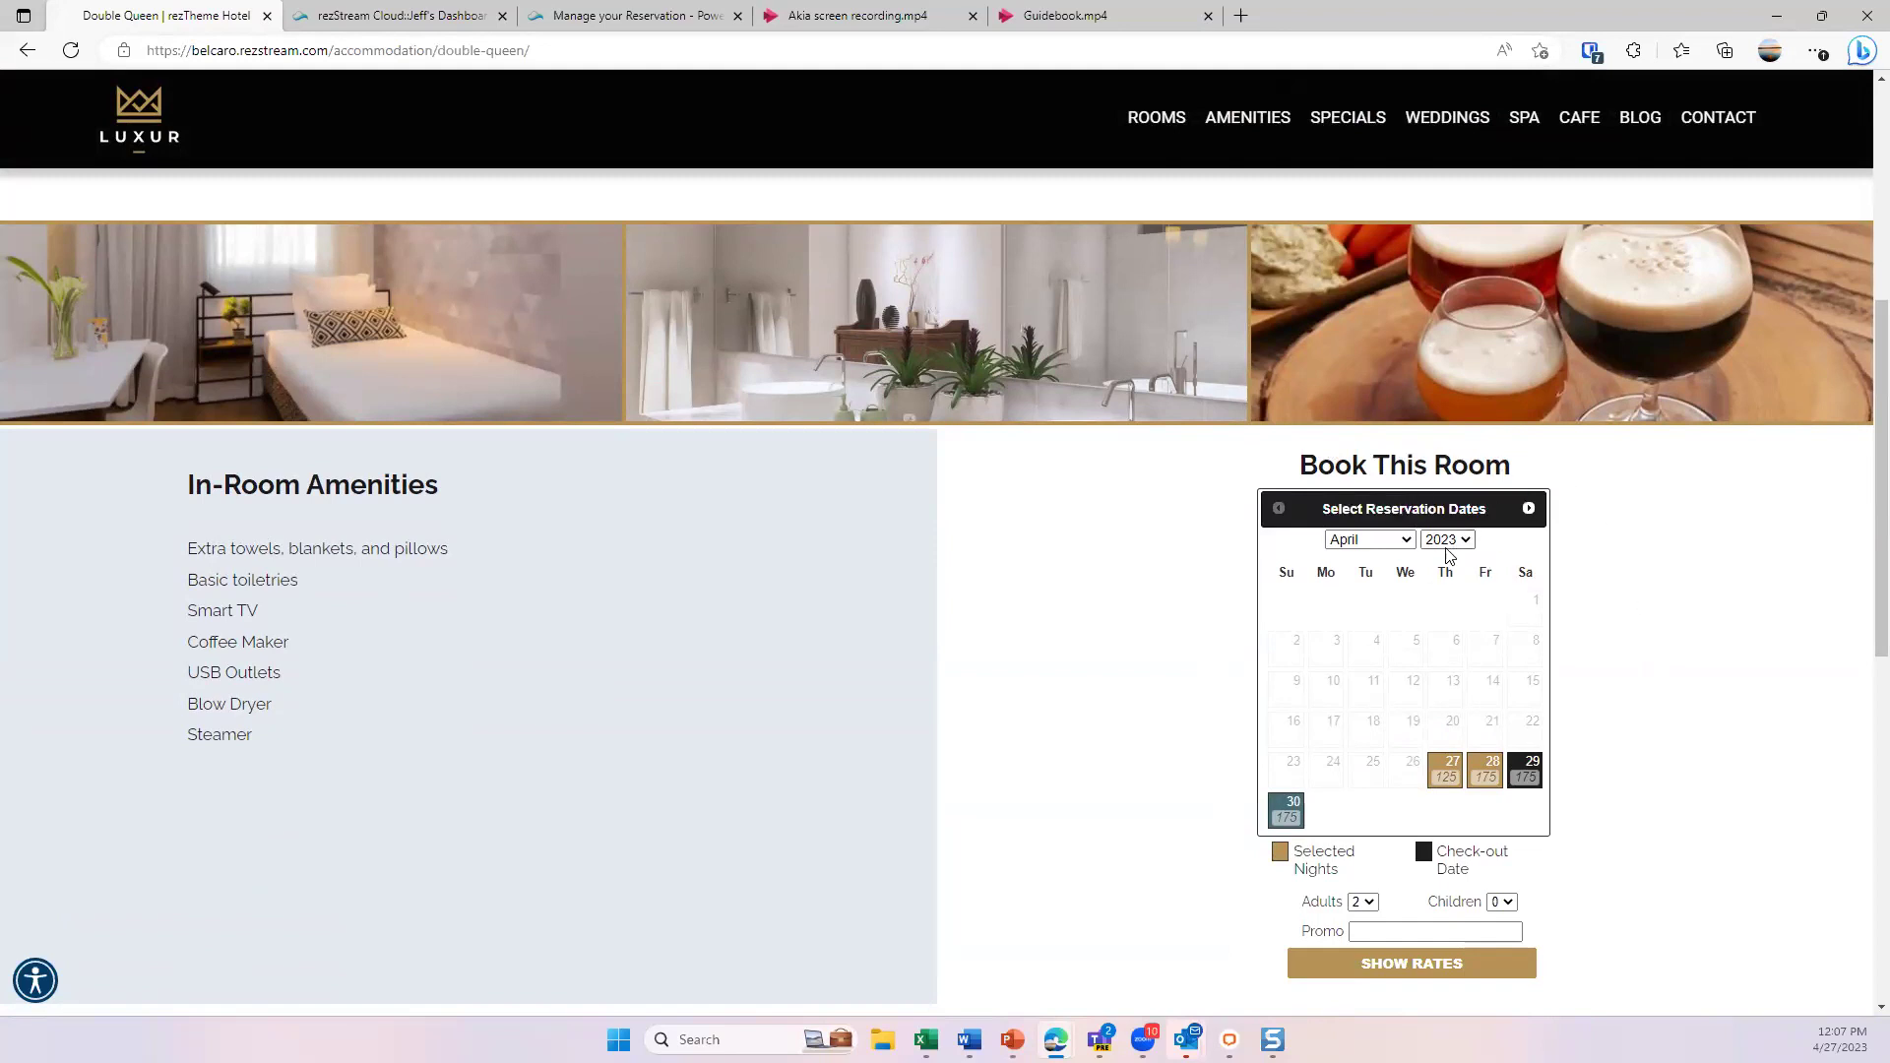
- In the Book This Room calendar, select May 10 to May 13, 2023
click(1529, 509)
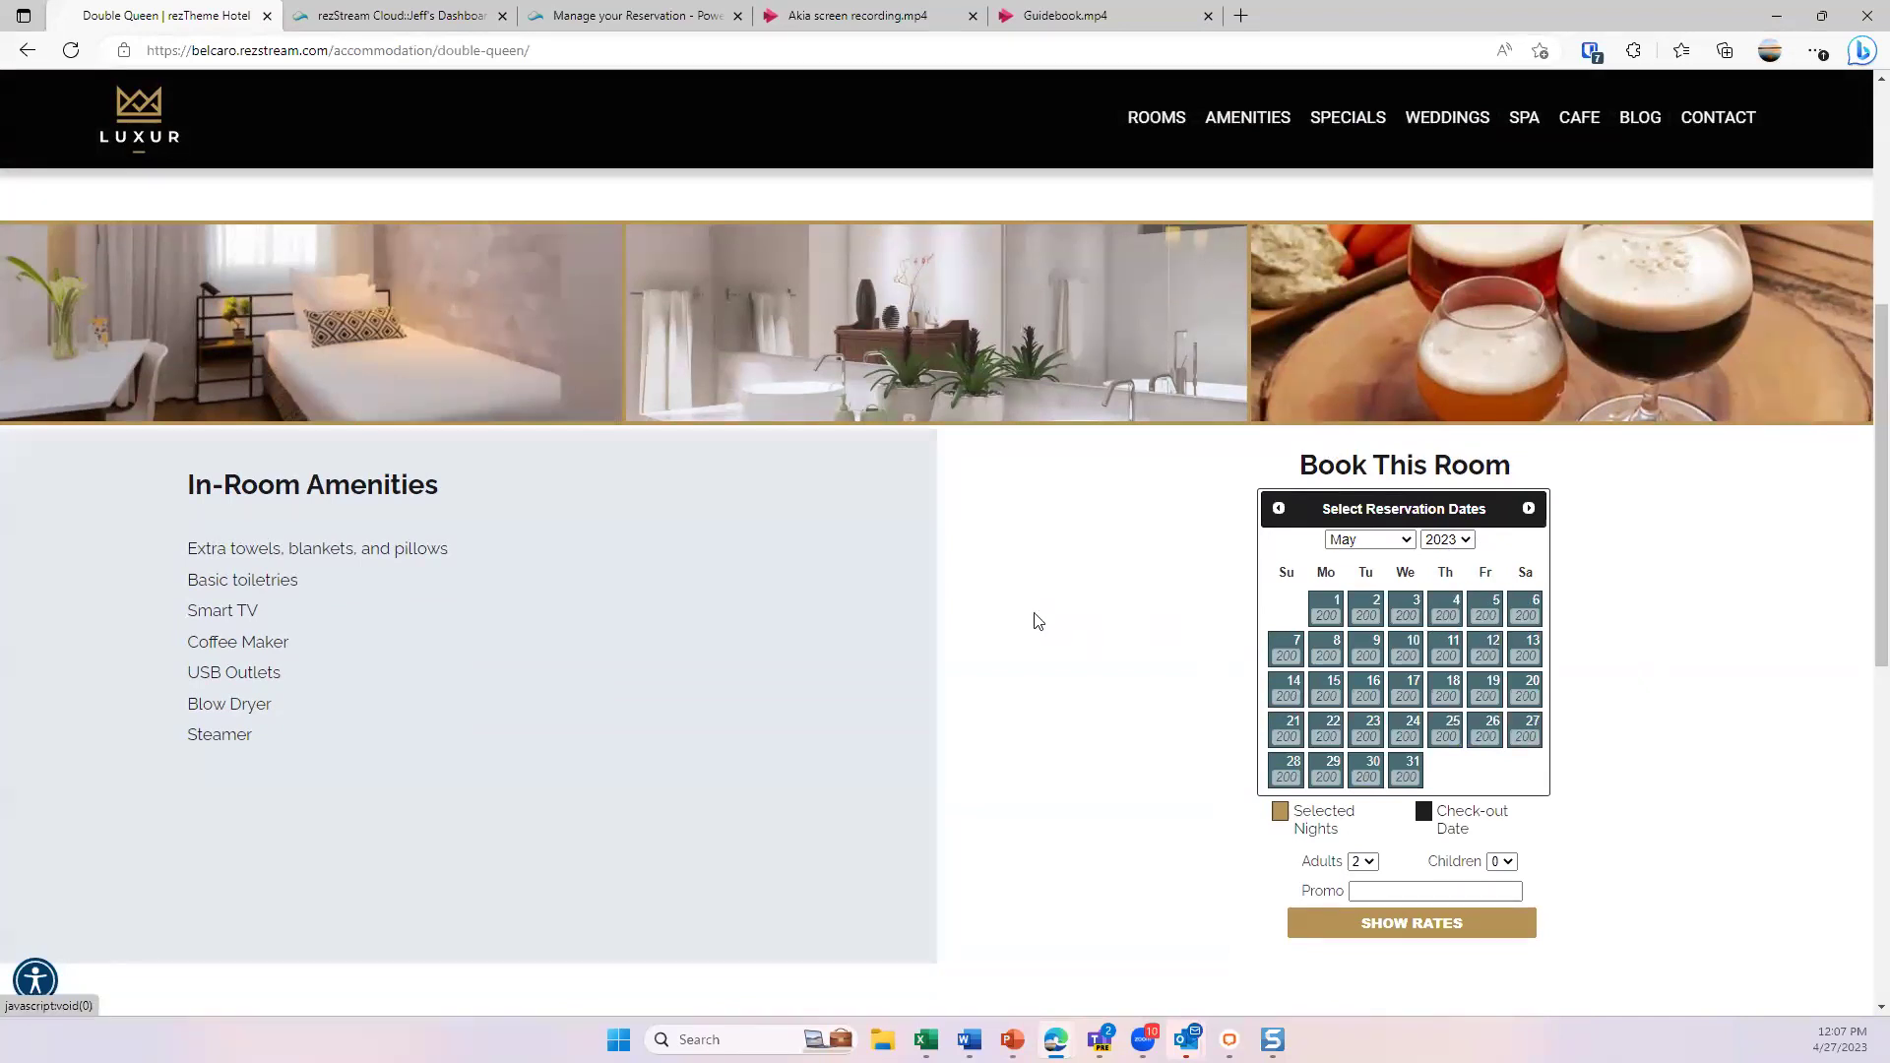
scroll(1034, 621, up, 1)
scroll(998, 591, up, 5)
scroll(1565, 699, down, 4)
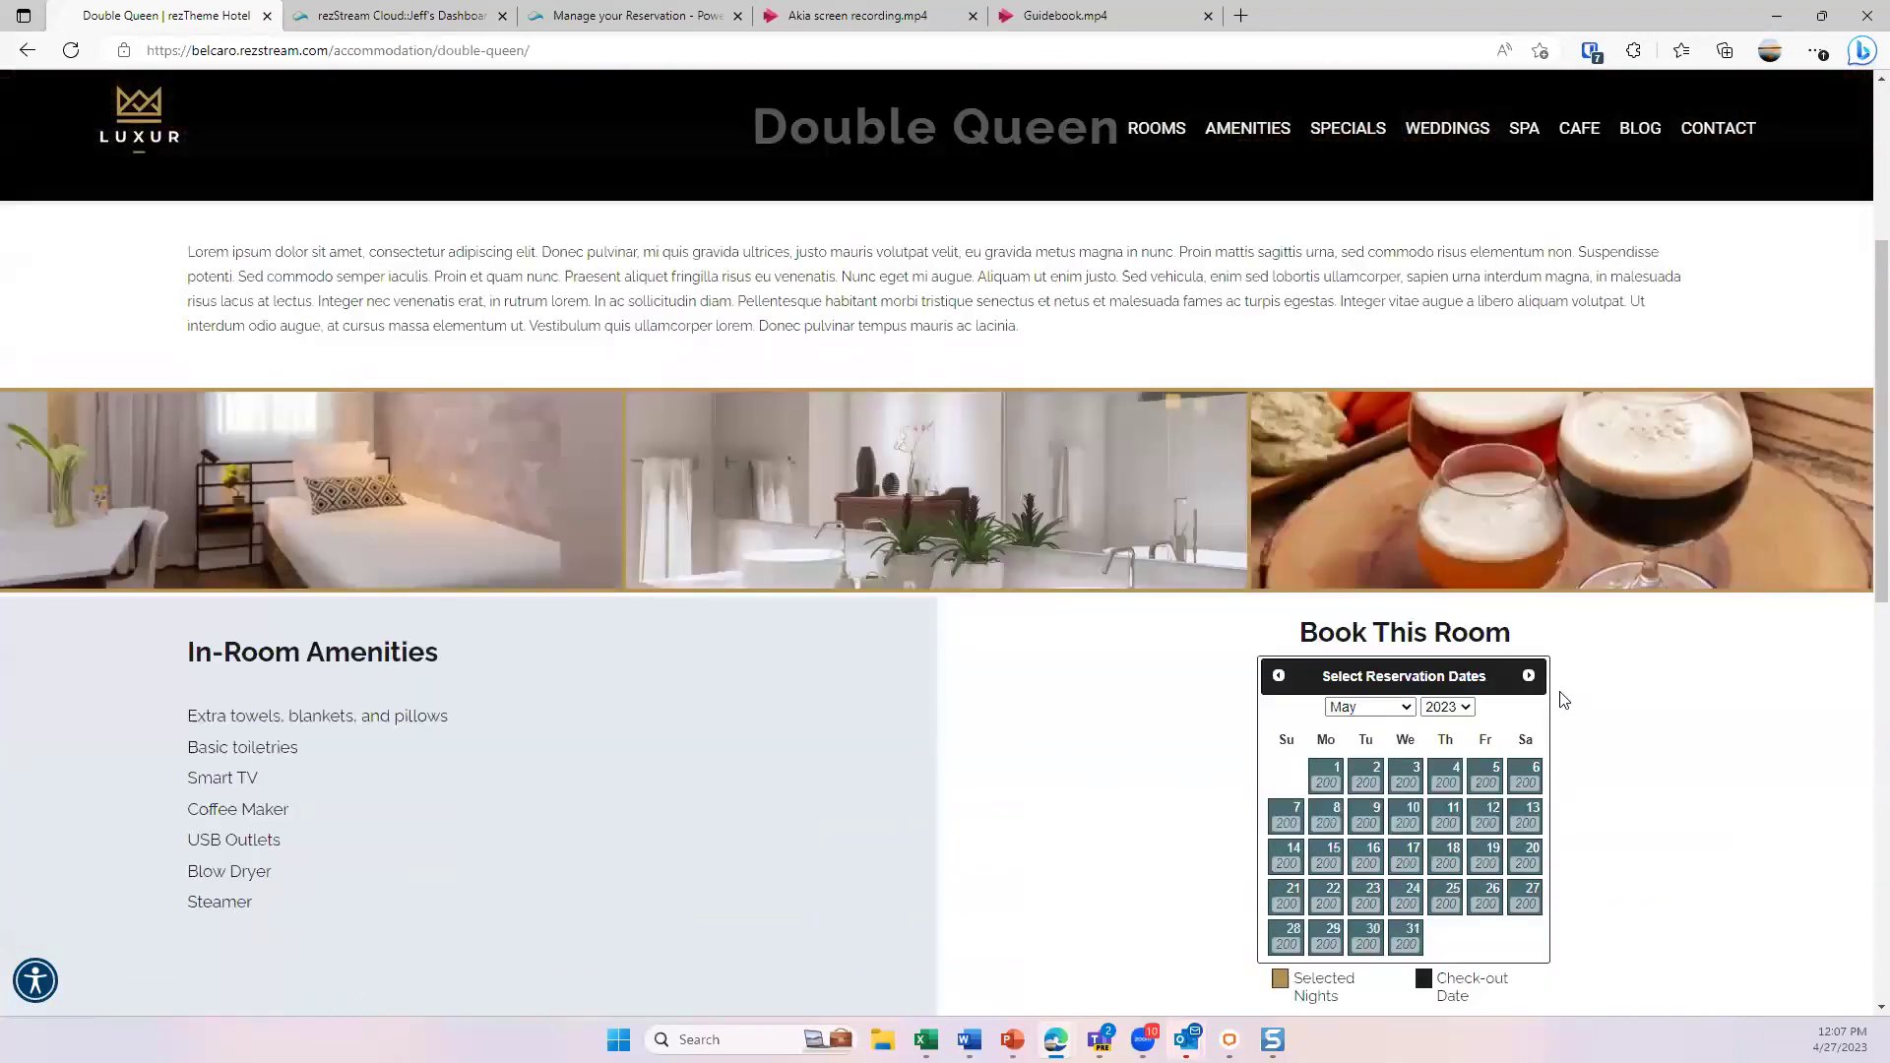
scroll(1565, 699, down, 2)
click(1406, 648)
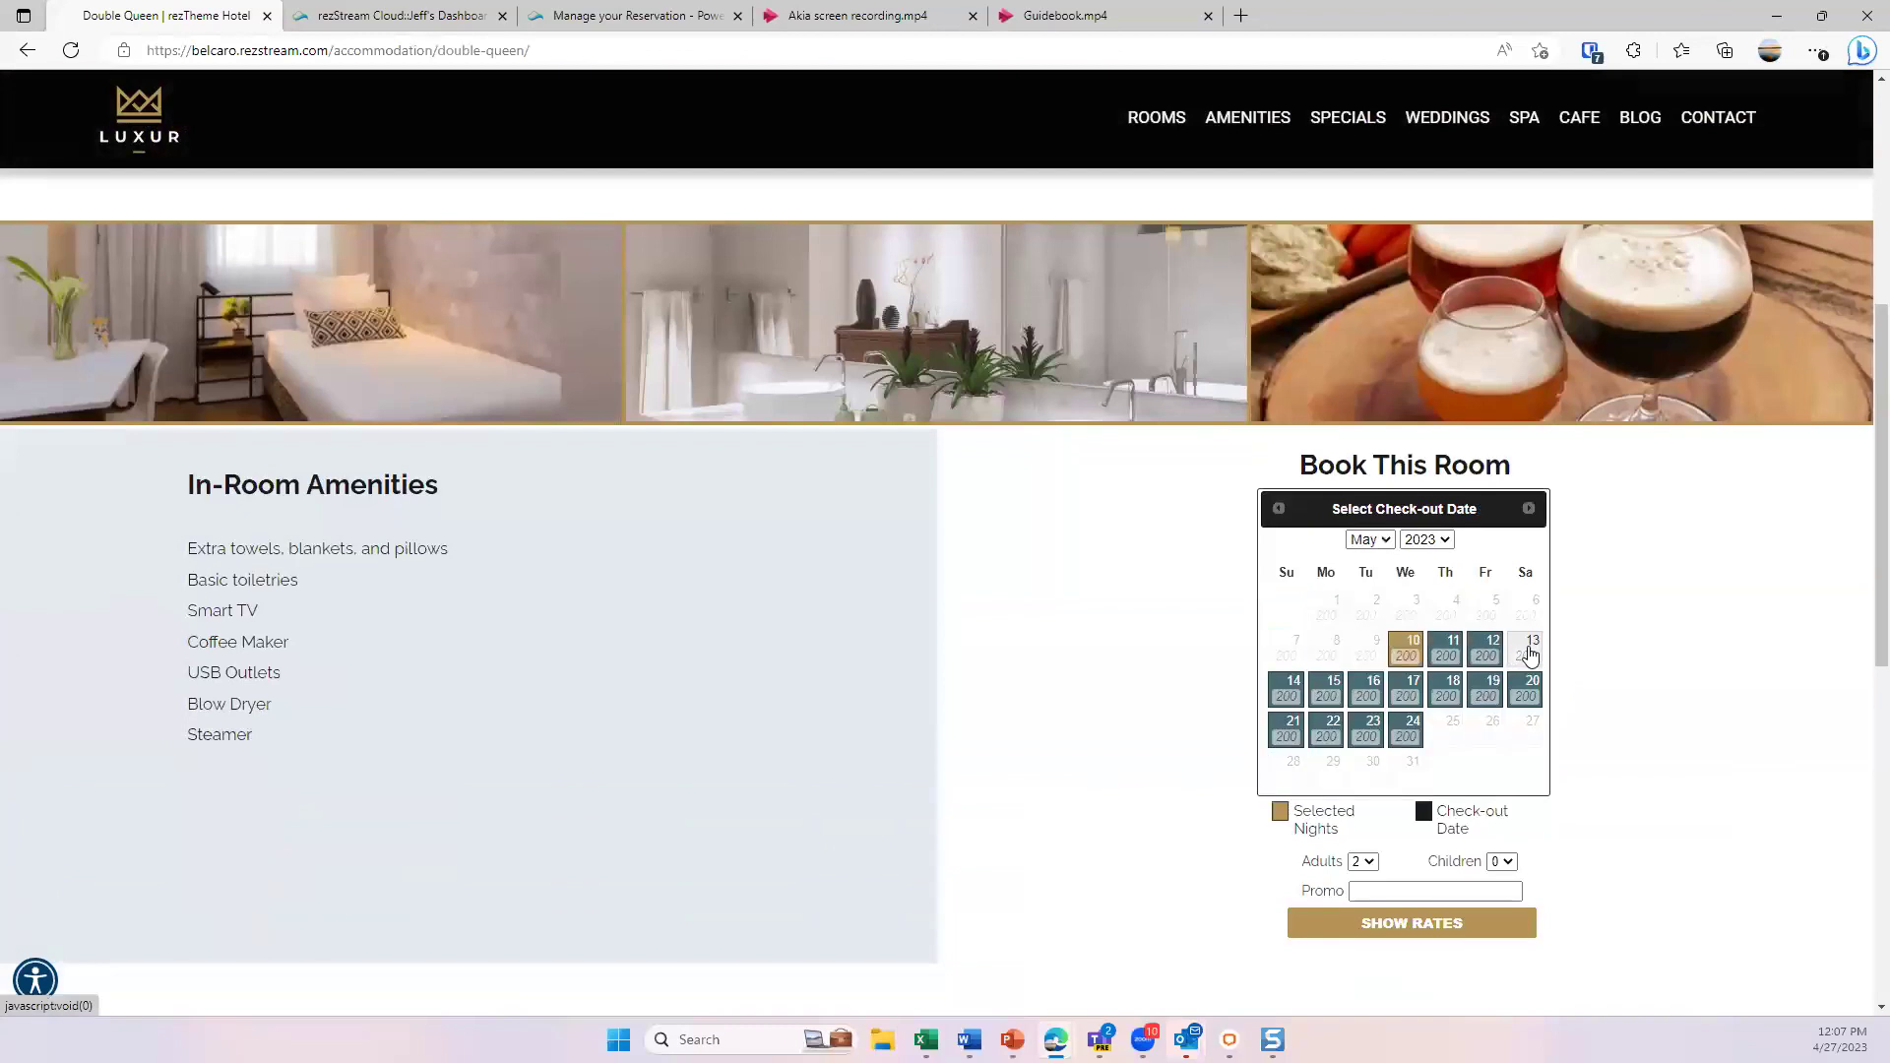
click(1533, 652)
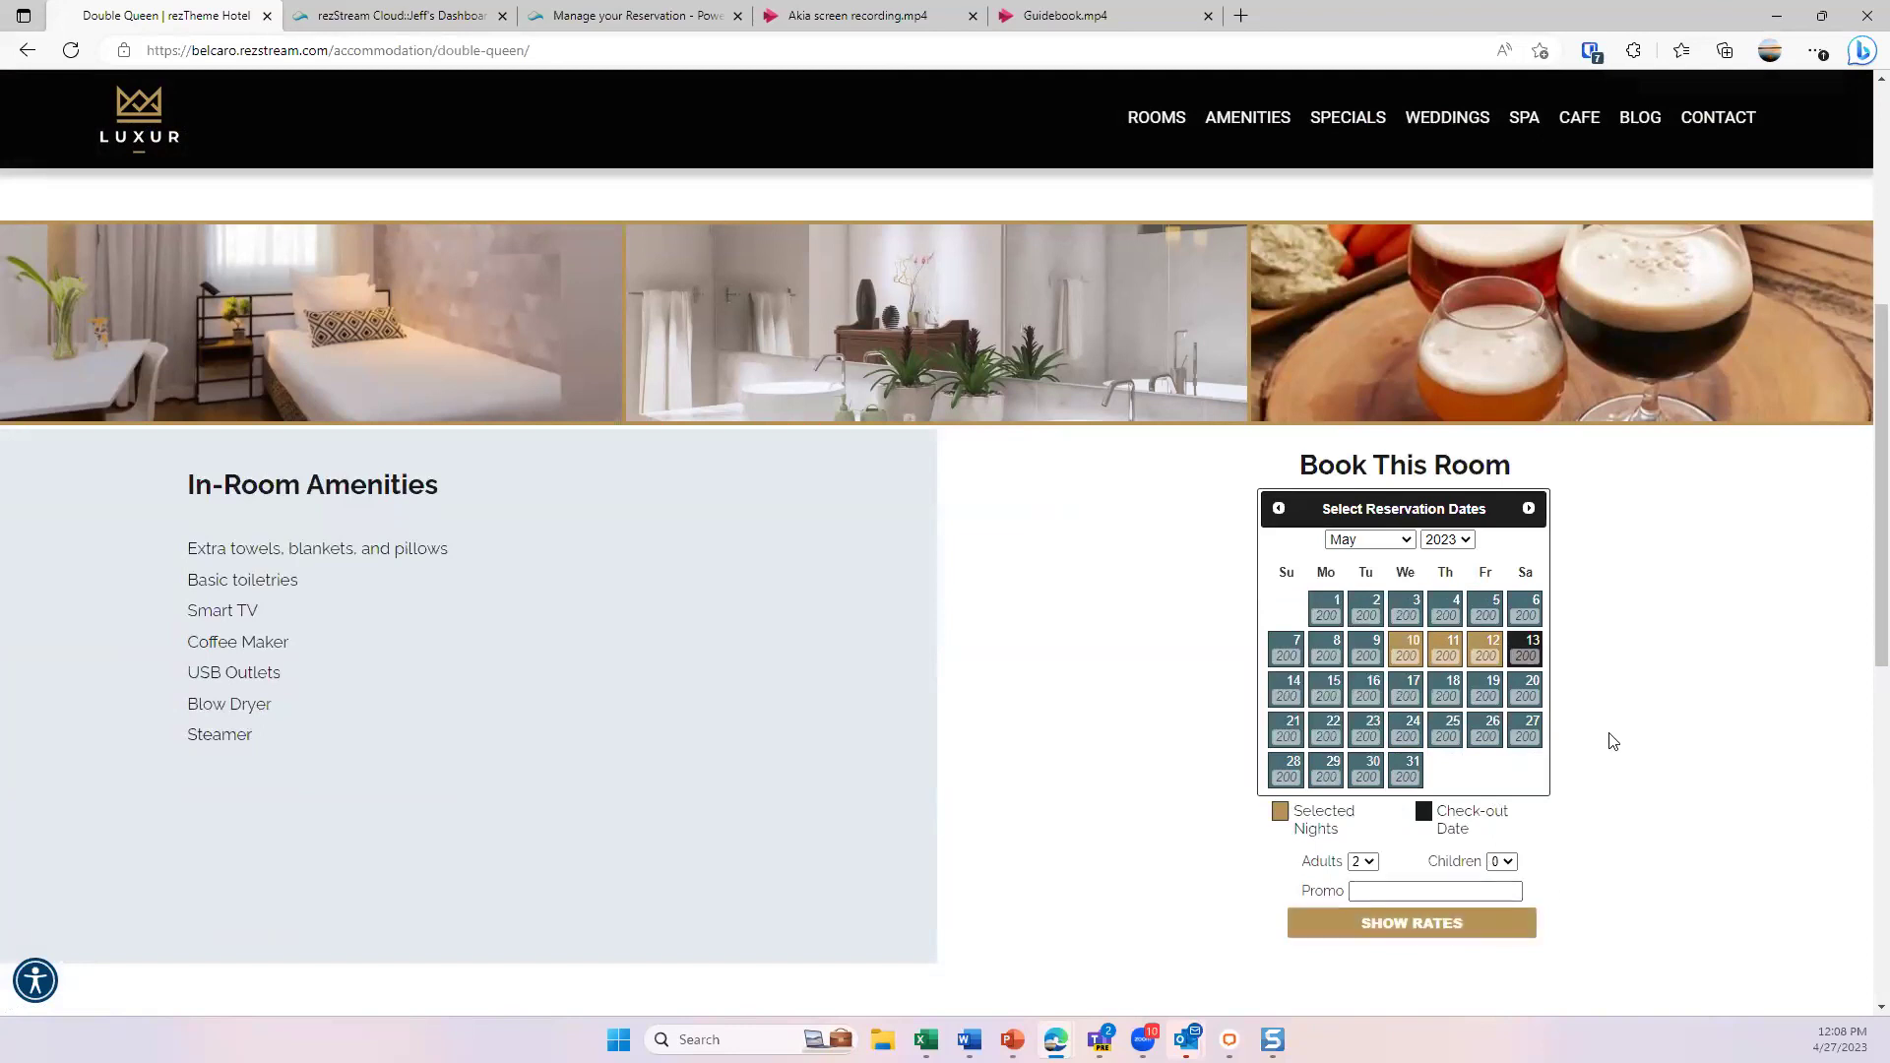
scroll(1595, 742, up, 5)
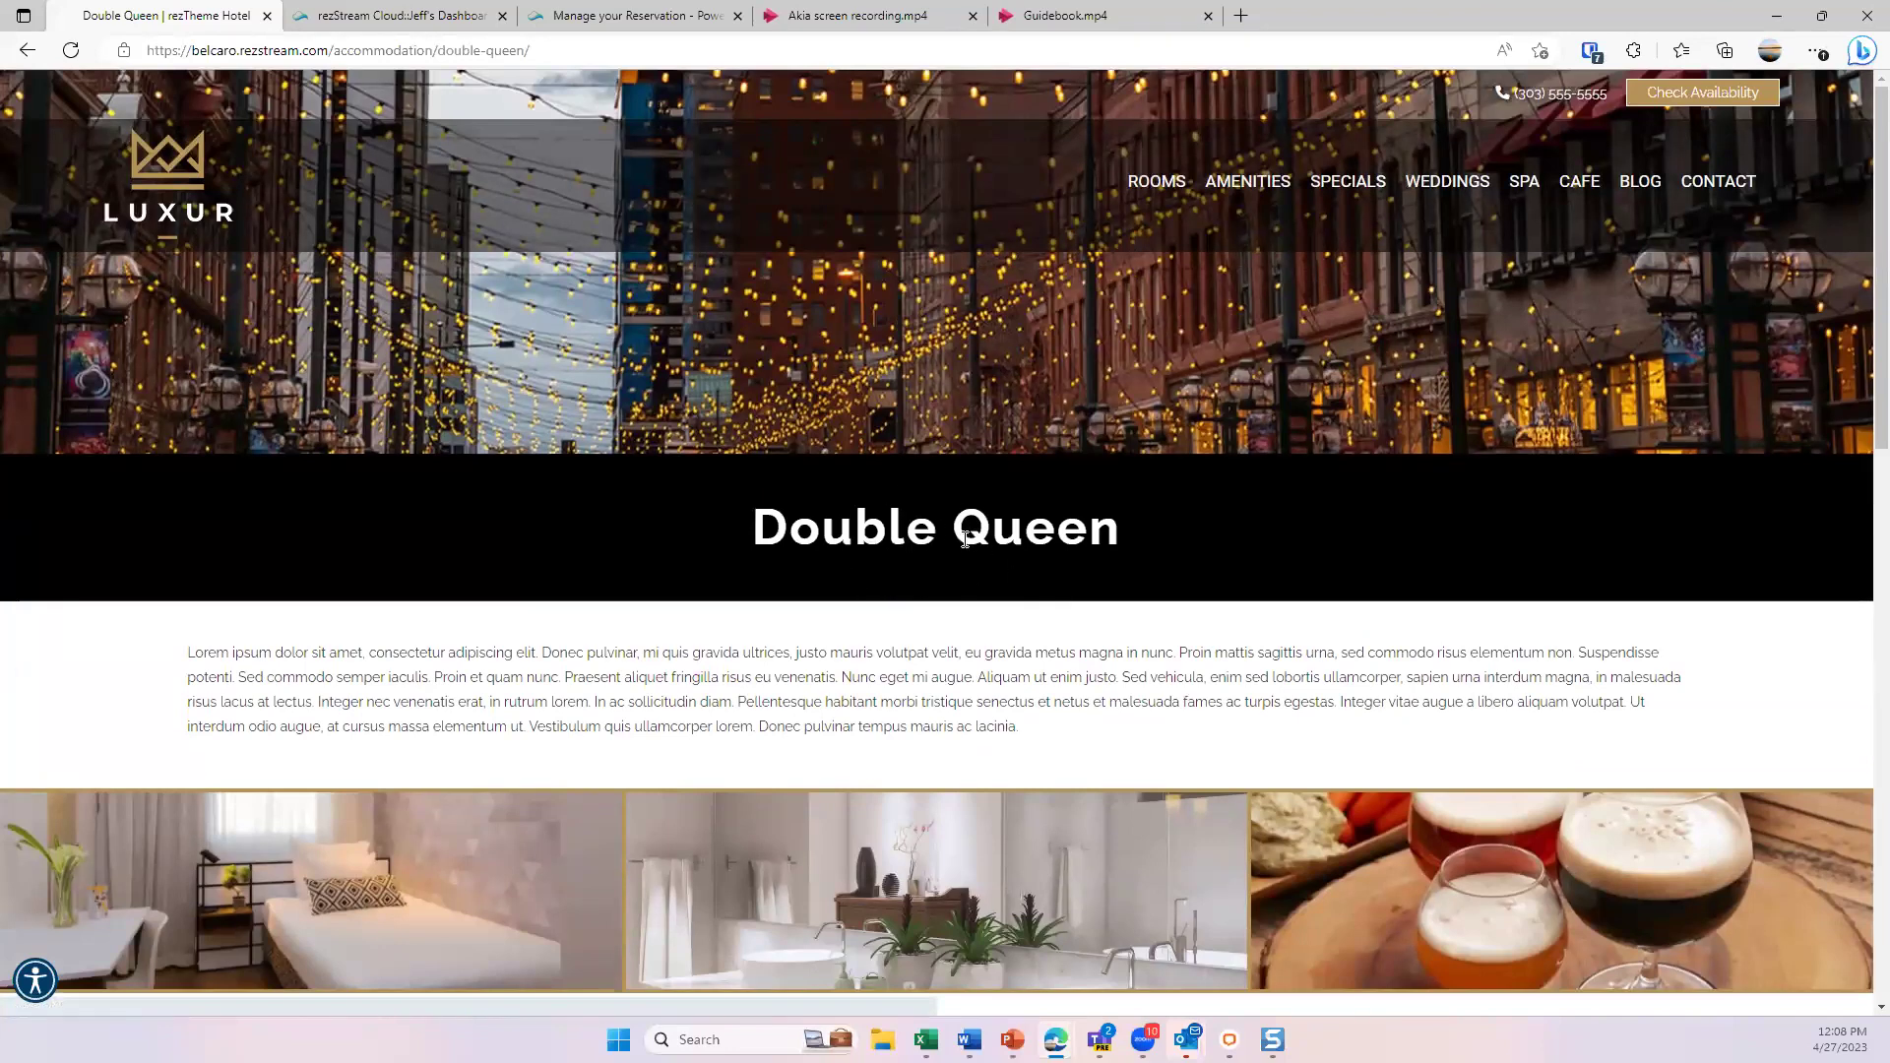
- Open the booking engine's availability search and browse its room-rate calendar
click(1680, 99)
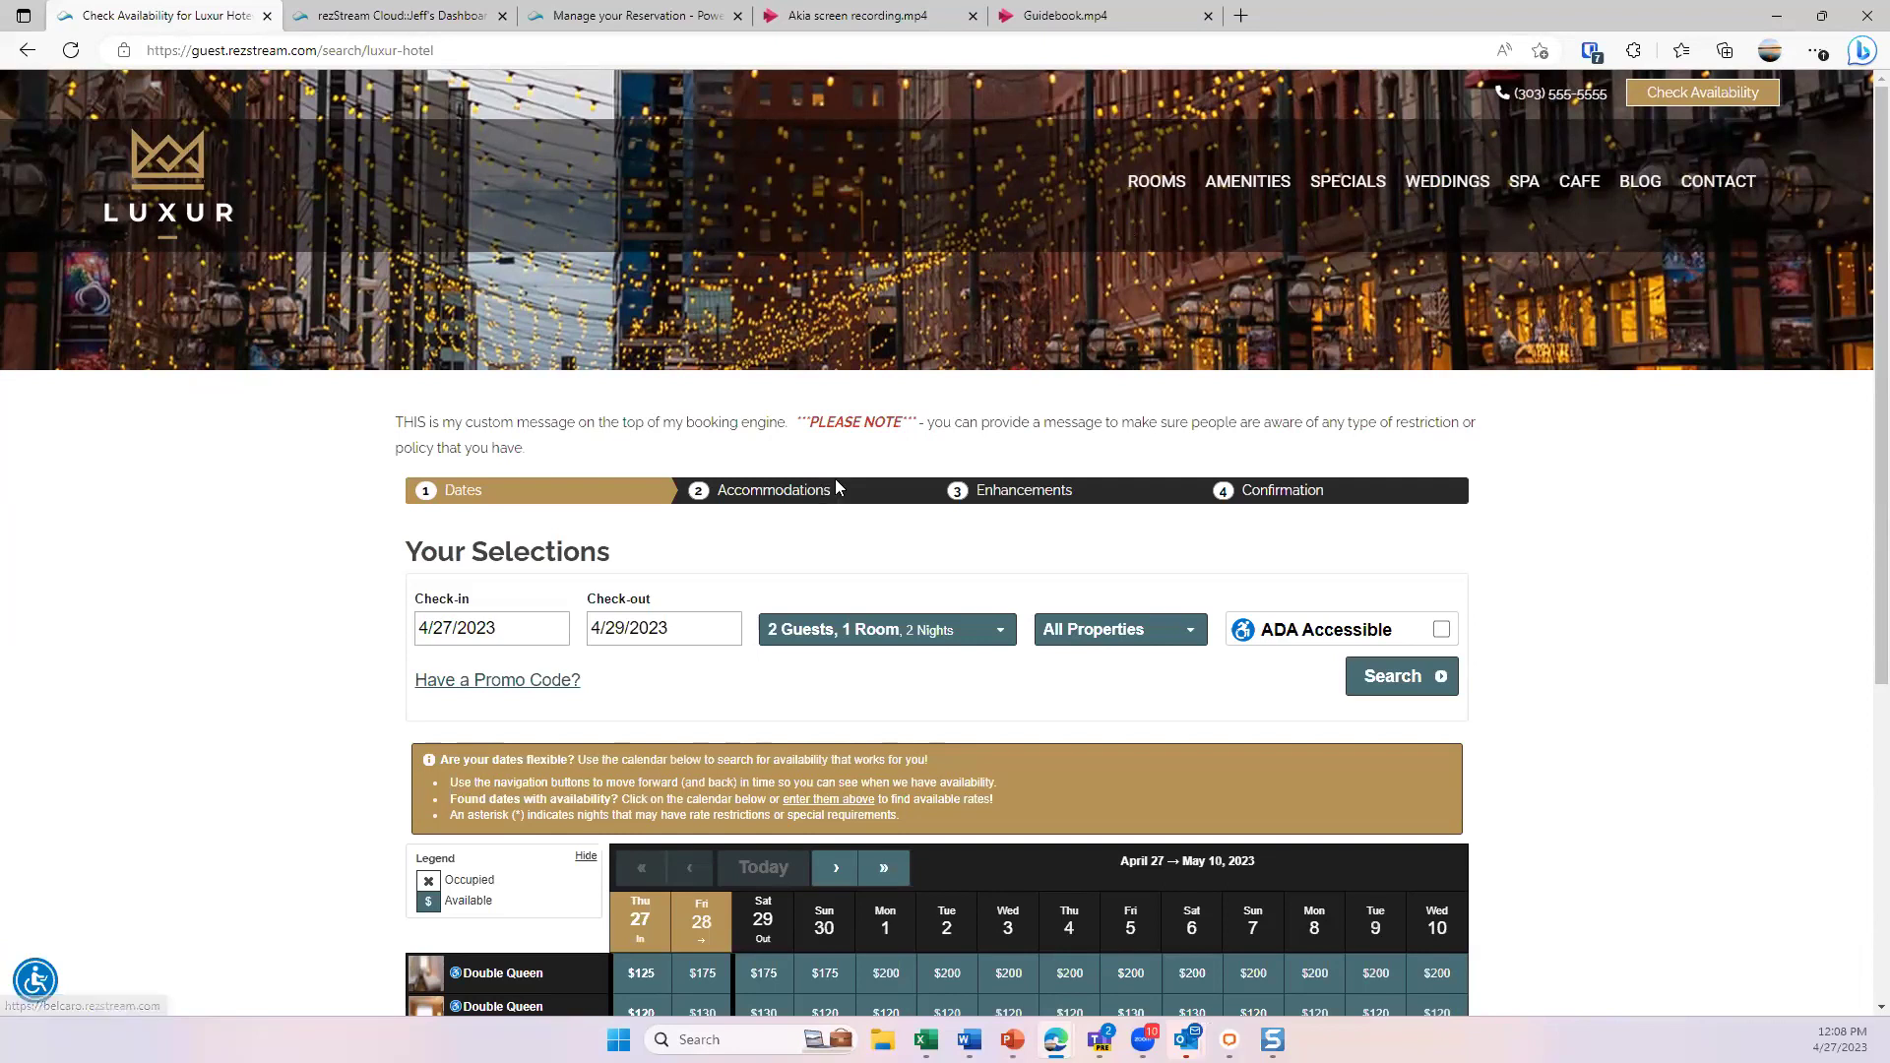
scroll(1089, 375, down, 3)
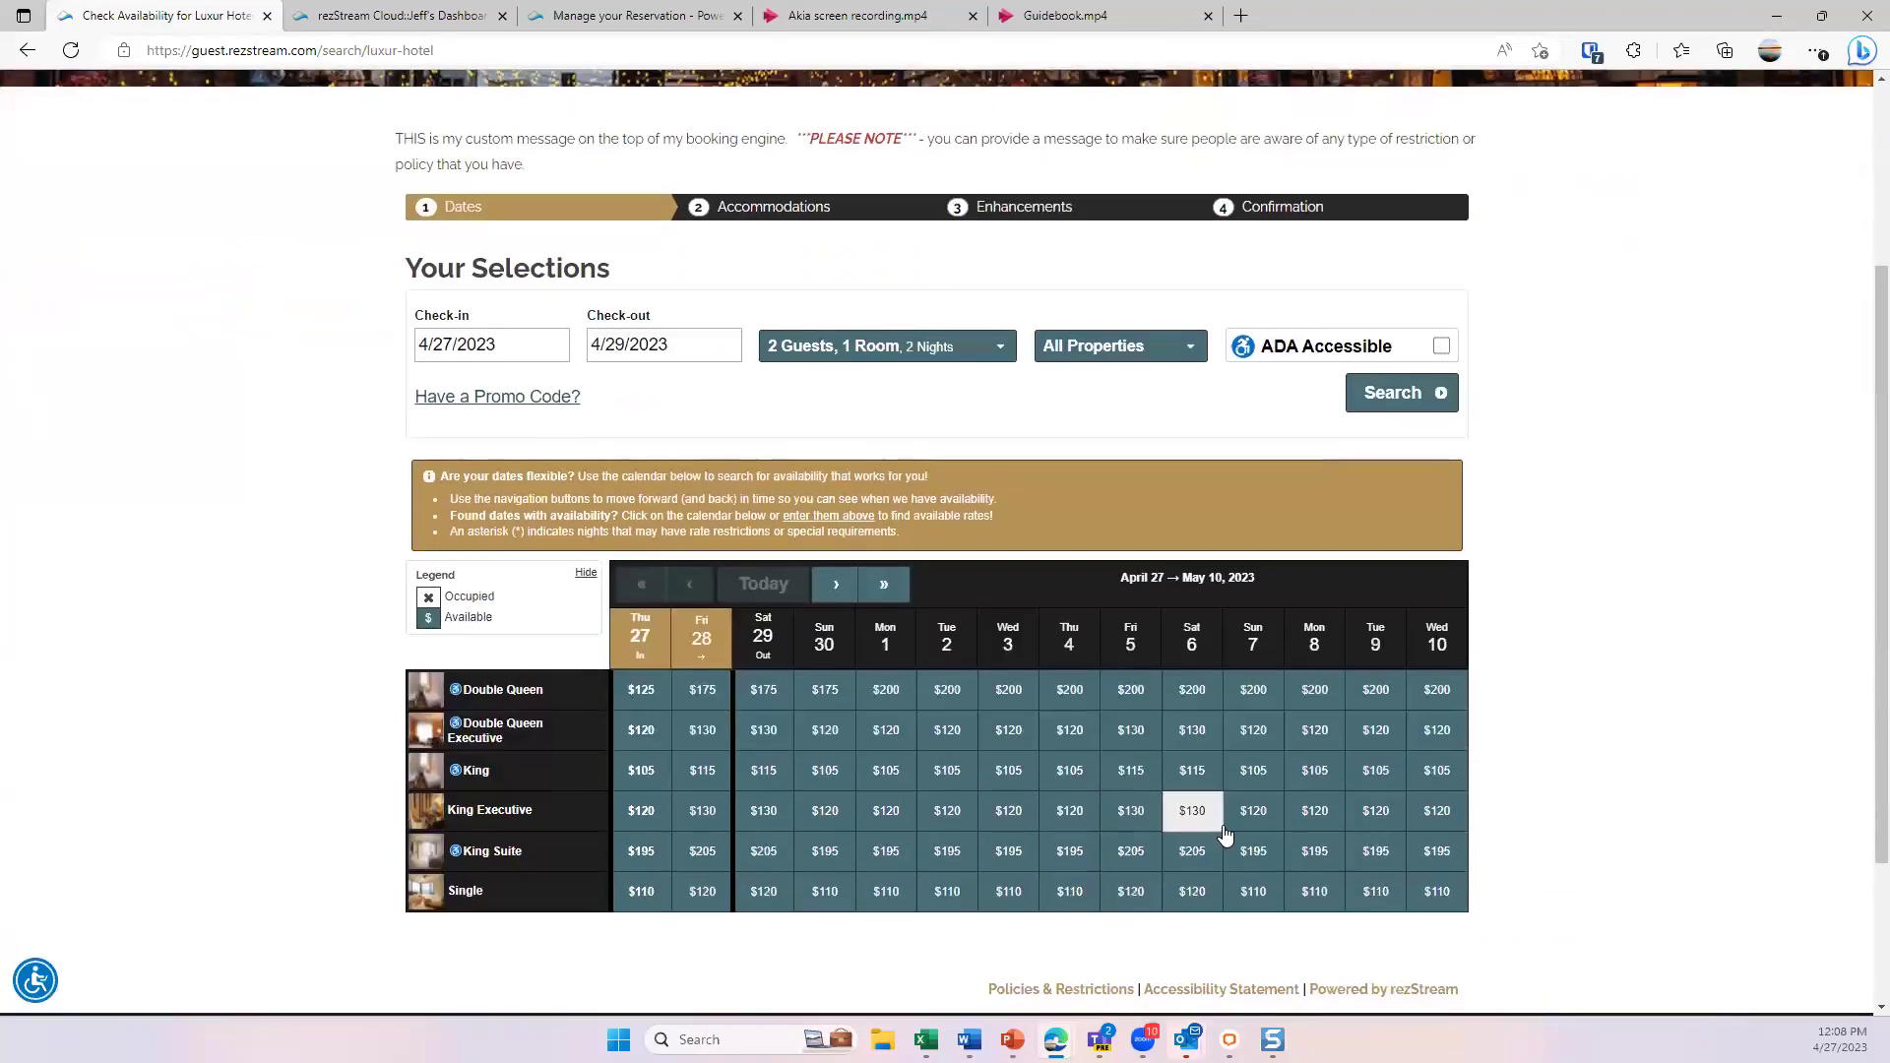
scroll(1244, 819, up, 3)
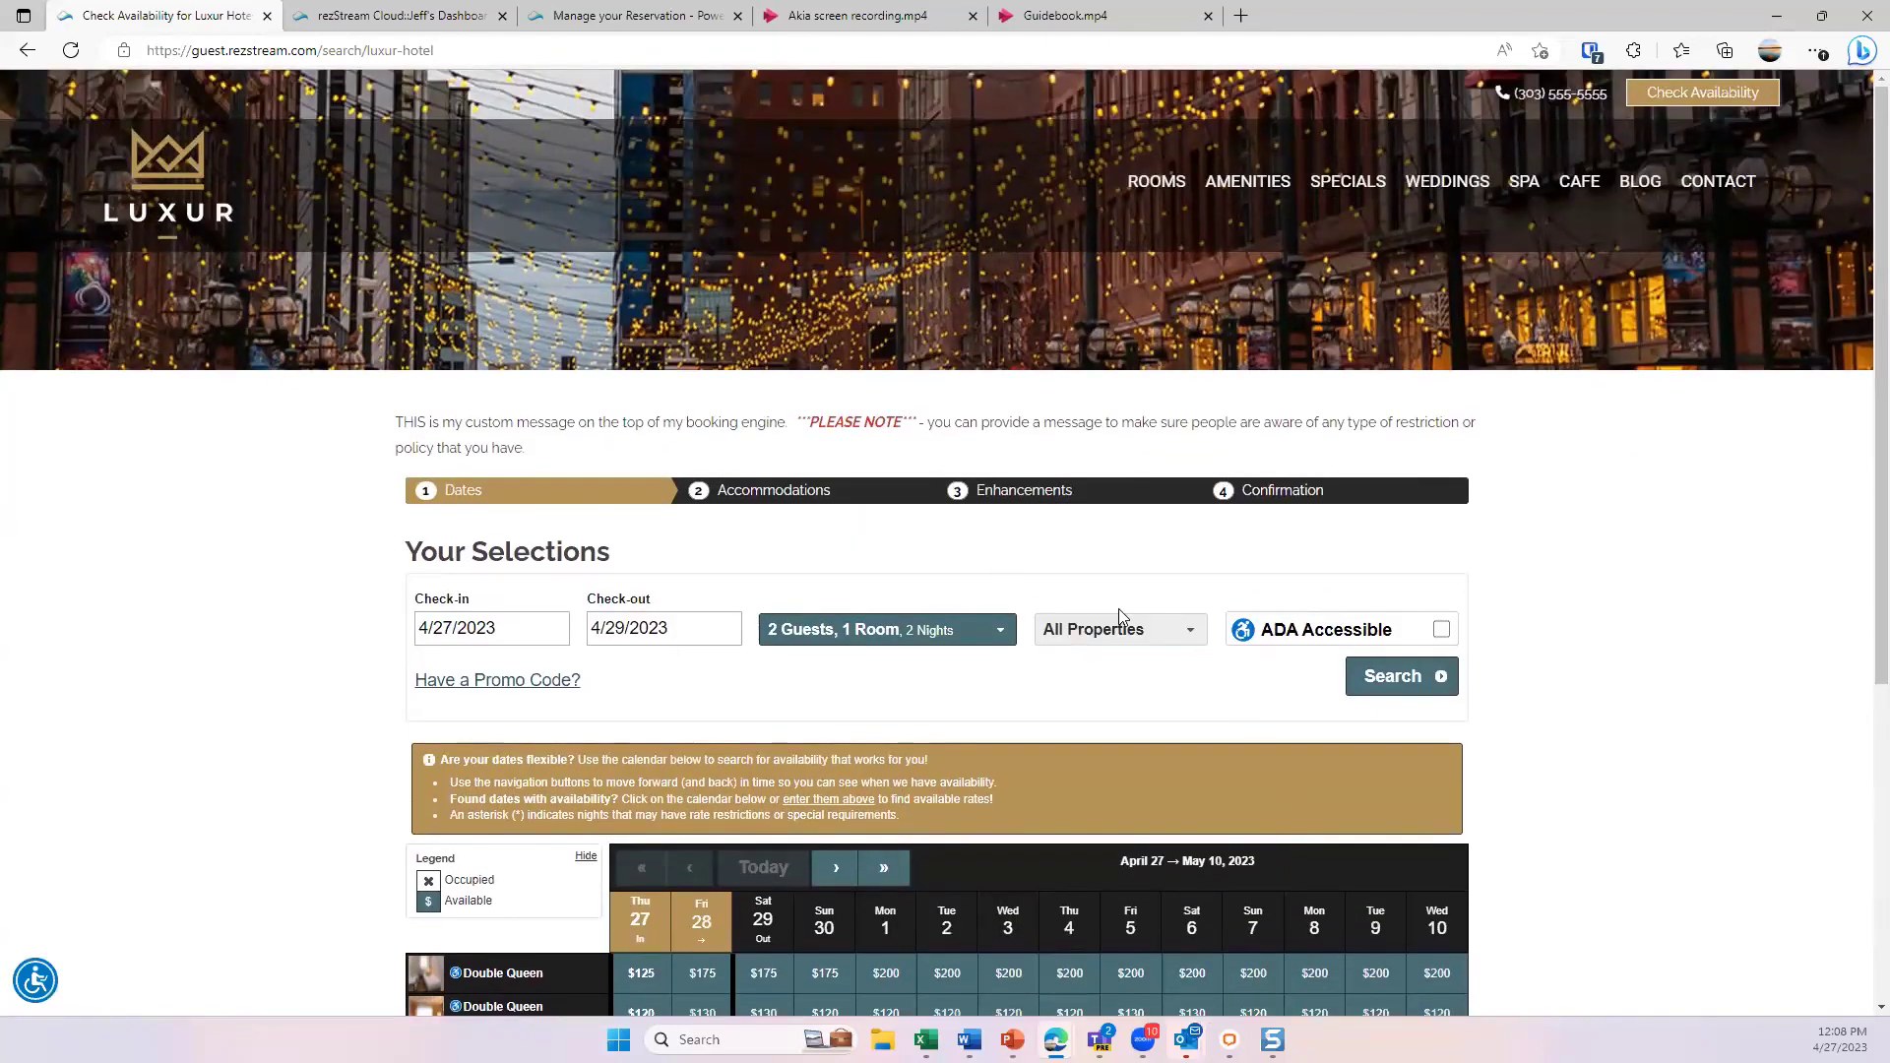
scroll(1112, 601, down, 2)
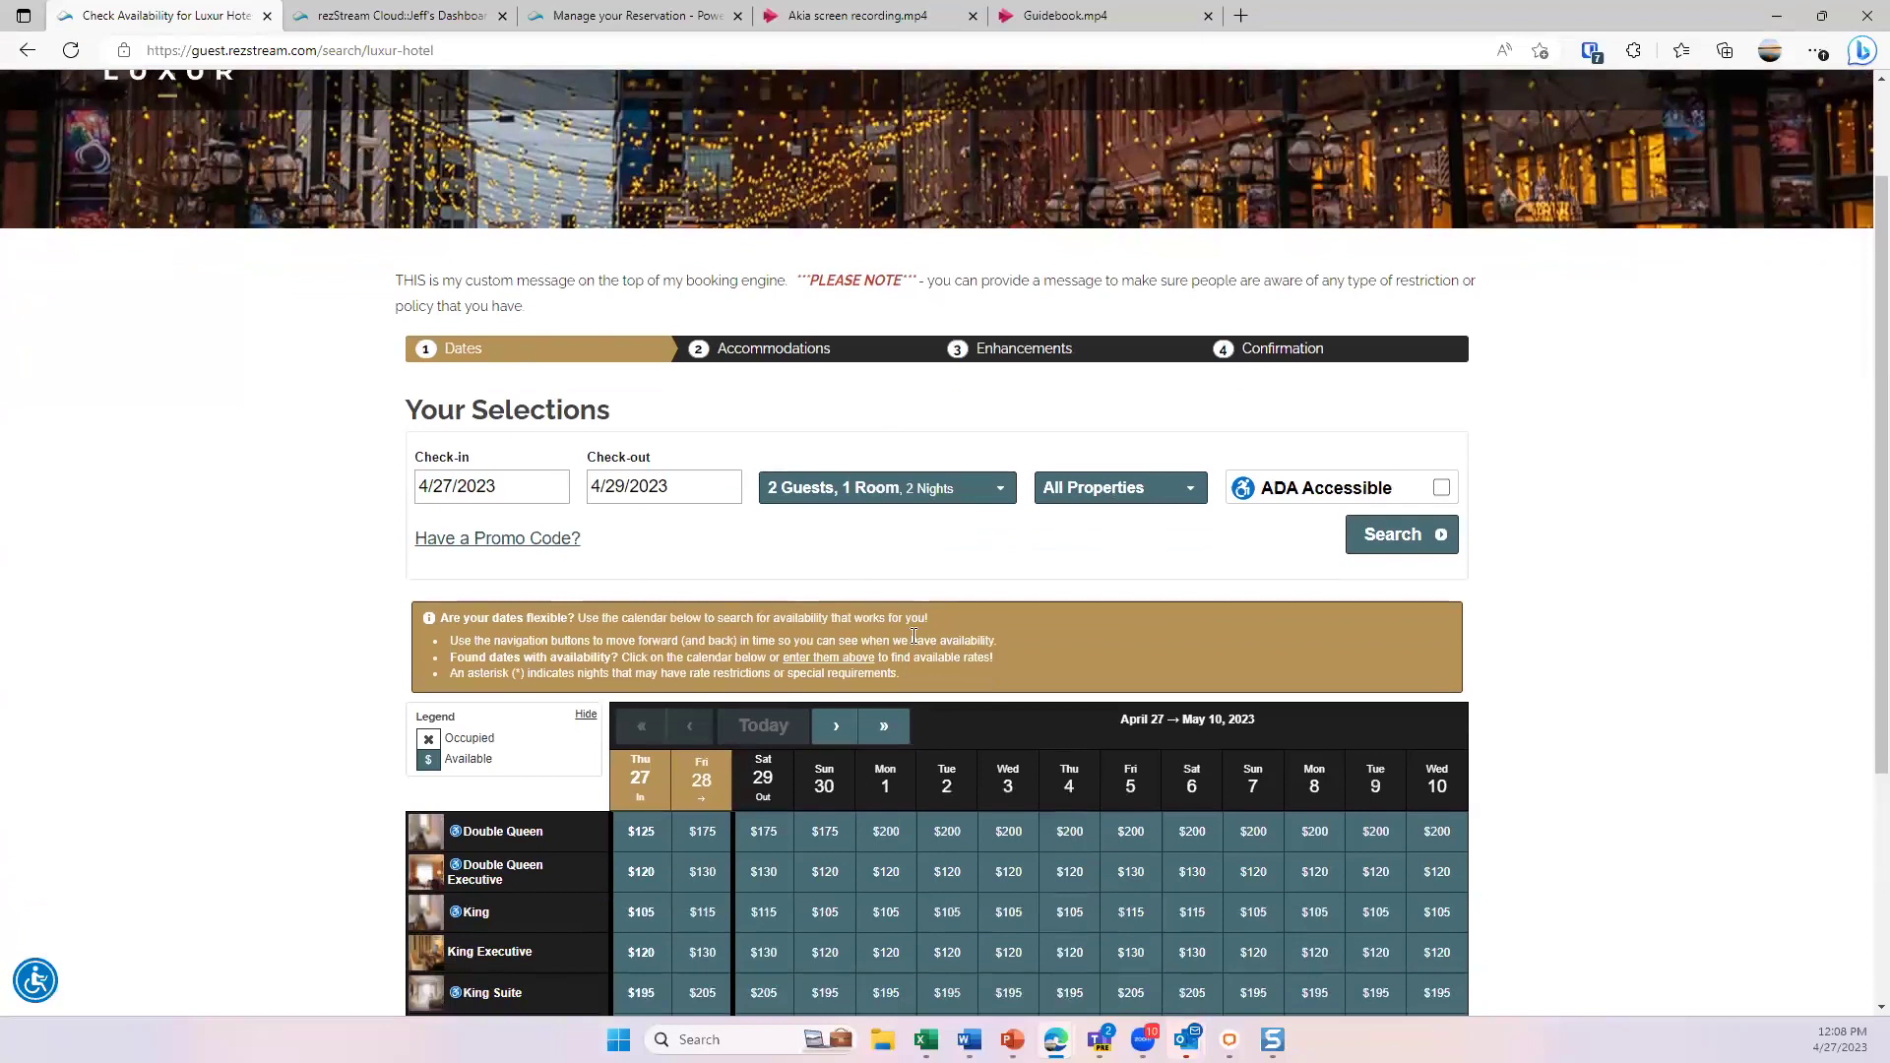
scroll(898, 638, up, 2)
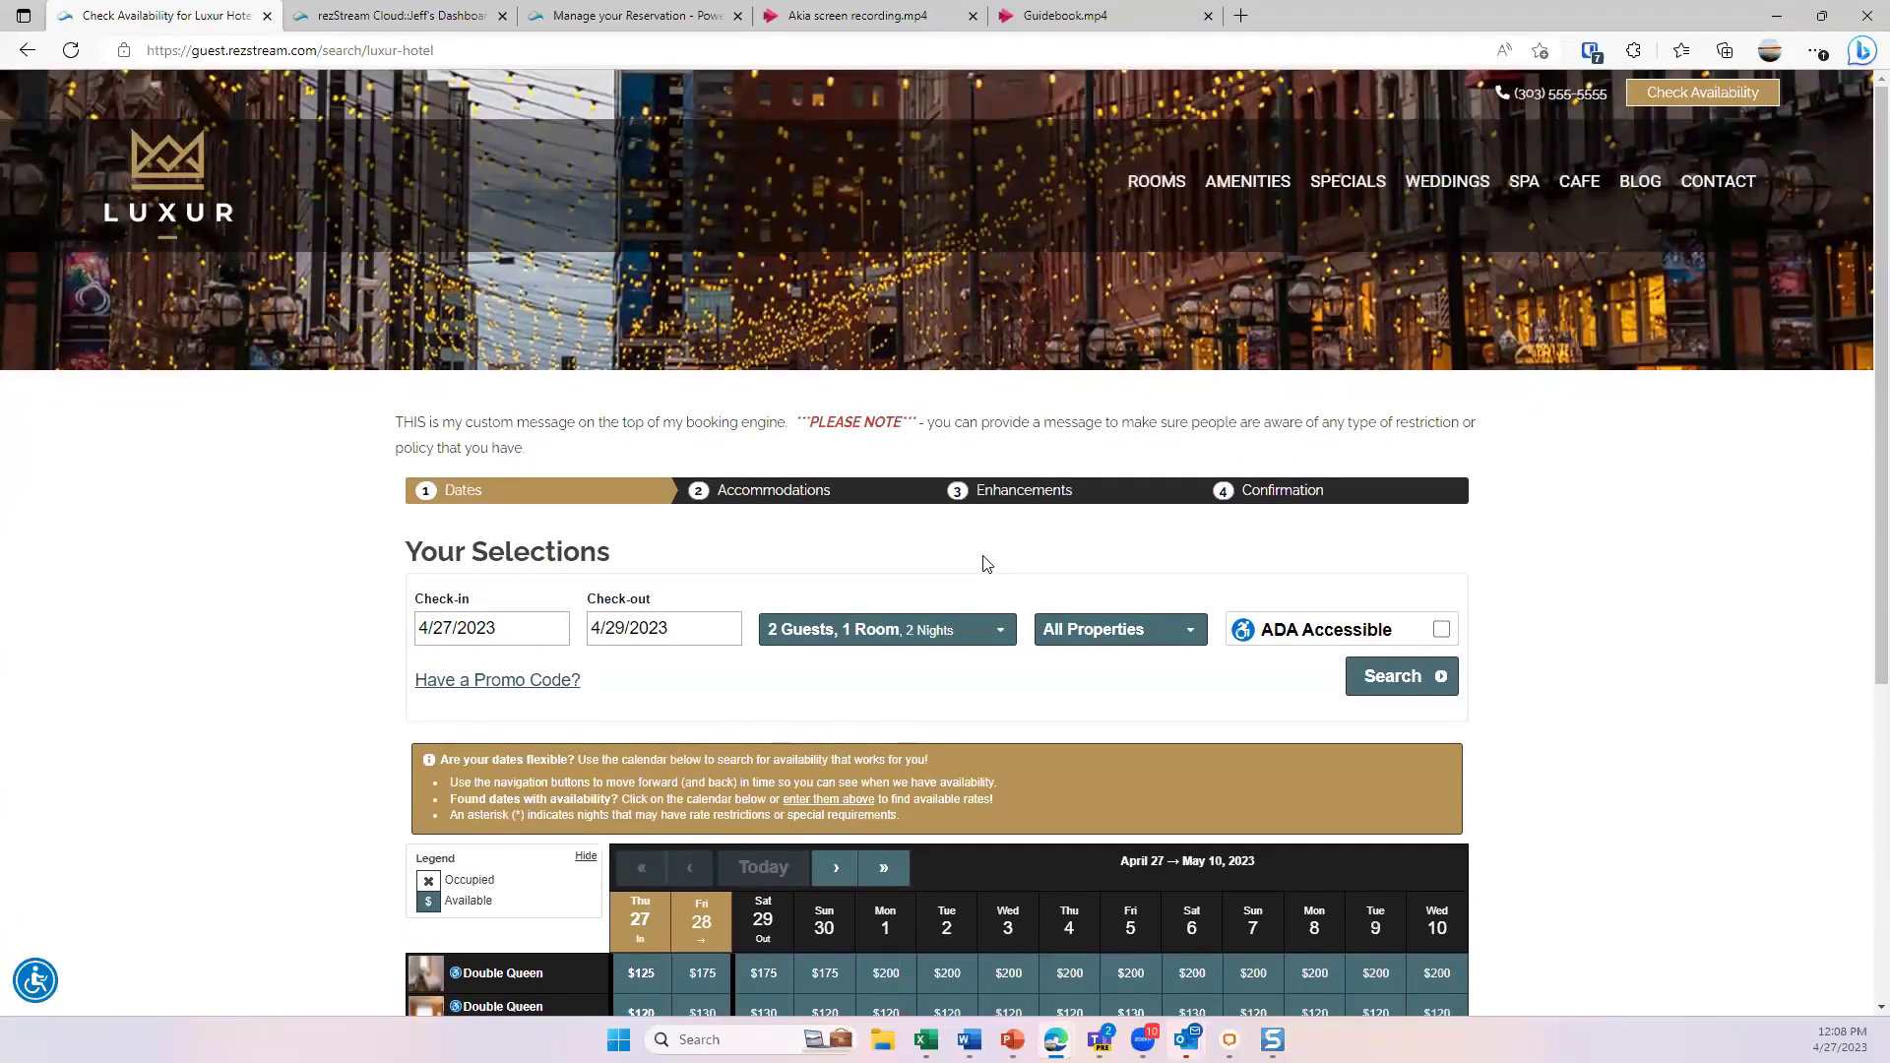
scroll(996, 593, down, 2)
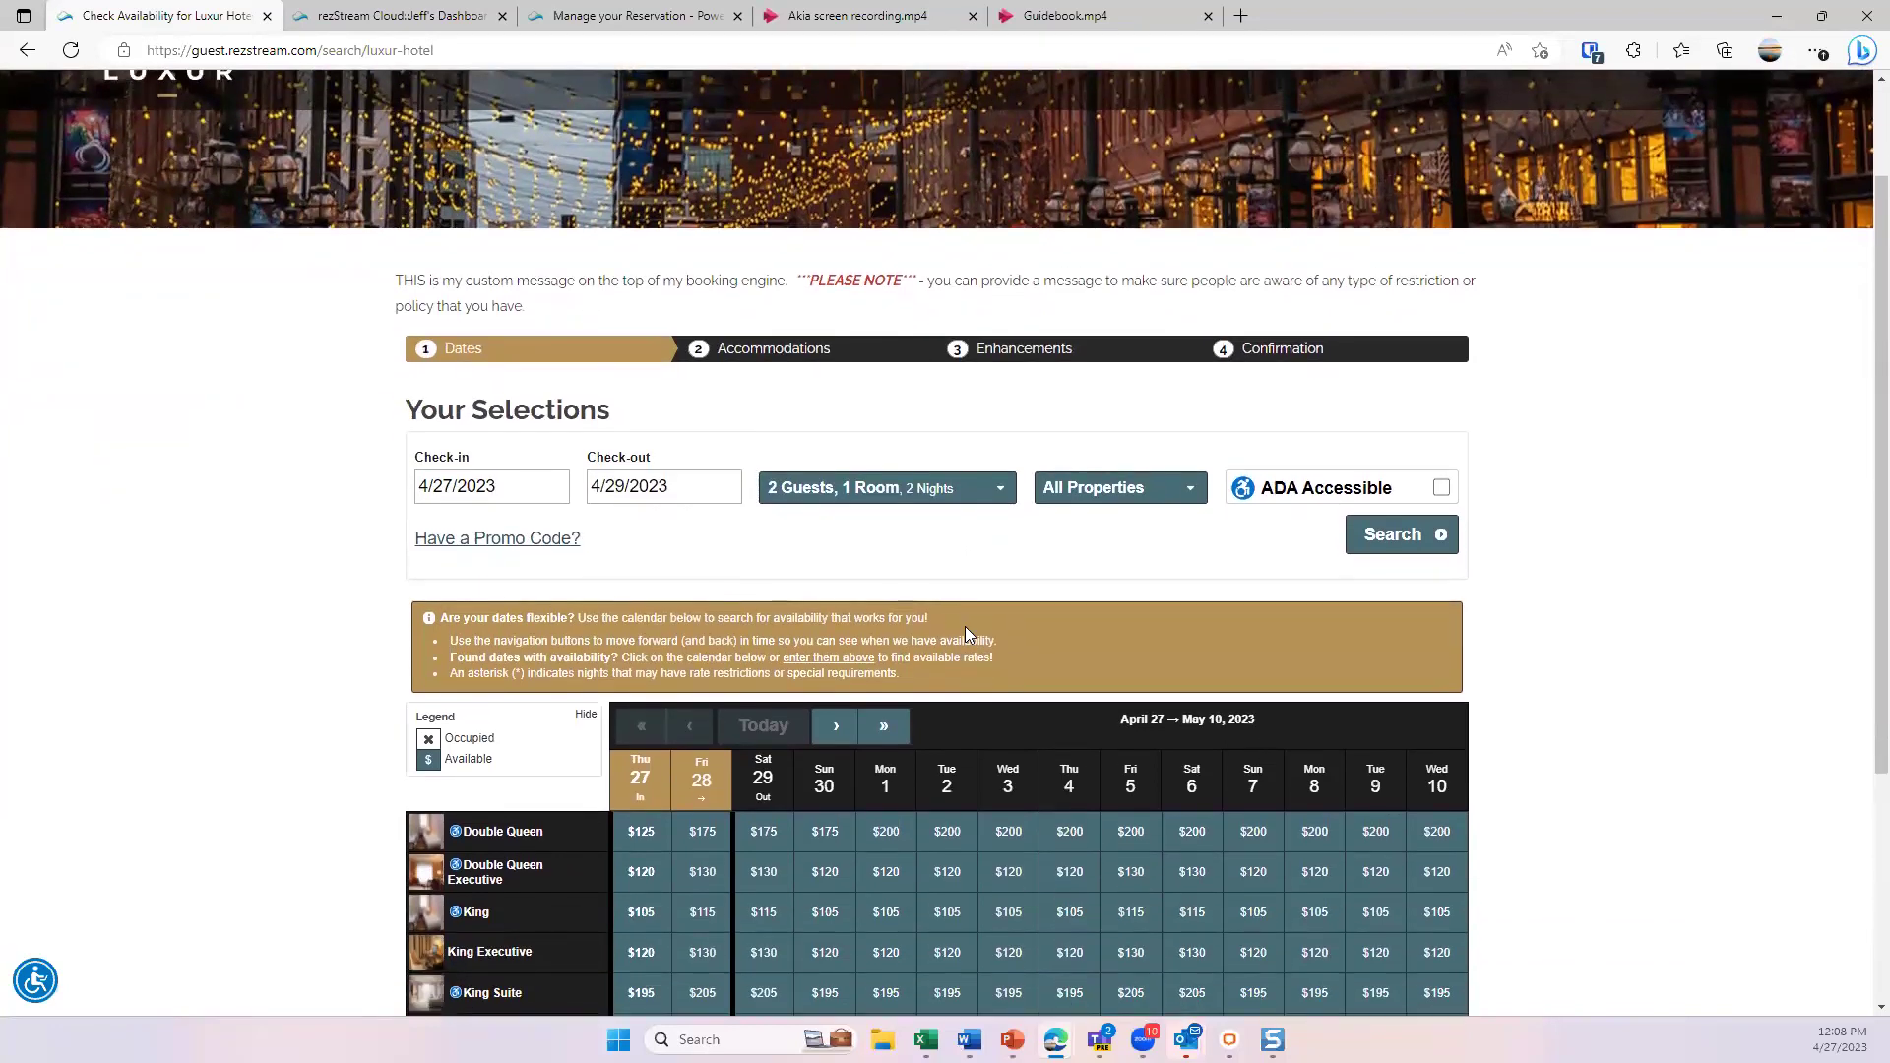
scroll(966, 635, up, 2)
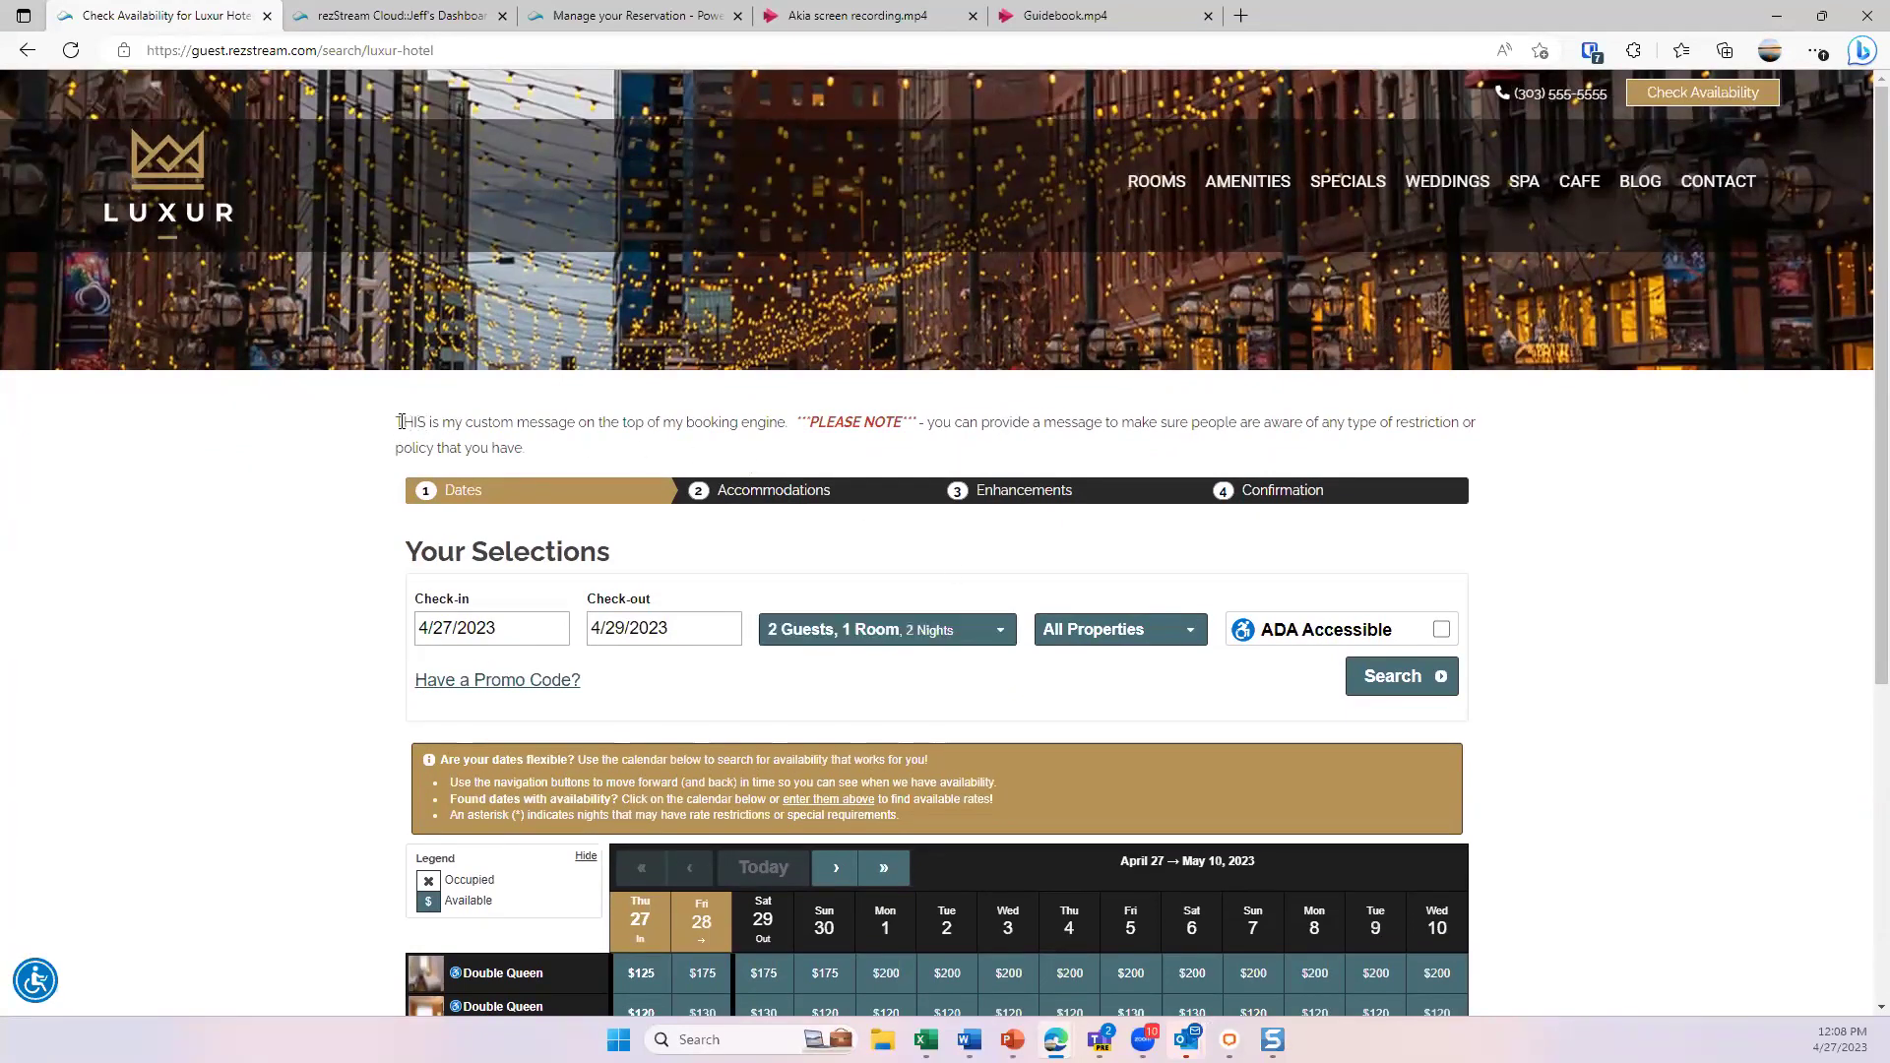
- Highlight the custom notice message and its *PLEASE NOTE* phrase to point them out
drag(382, 415, 556, 456)
click(594, 458)
drag(916, 423, 796, 423)
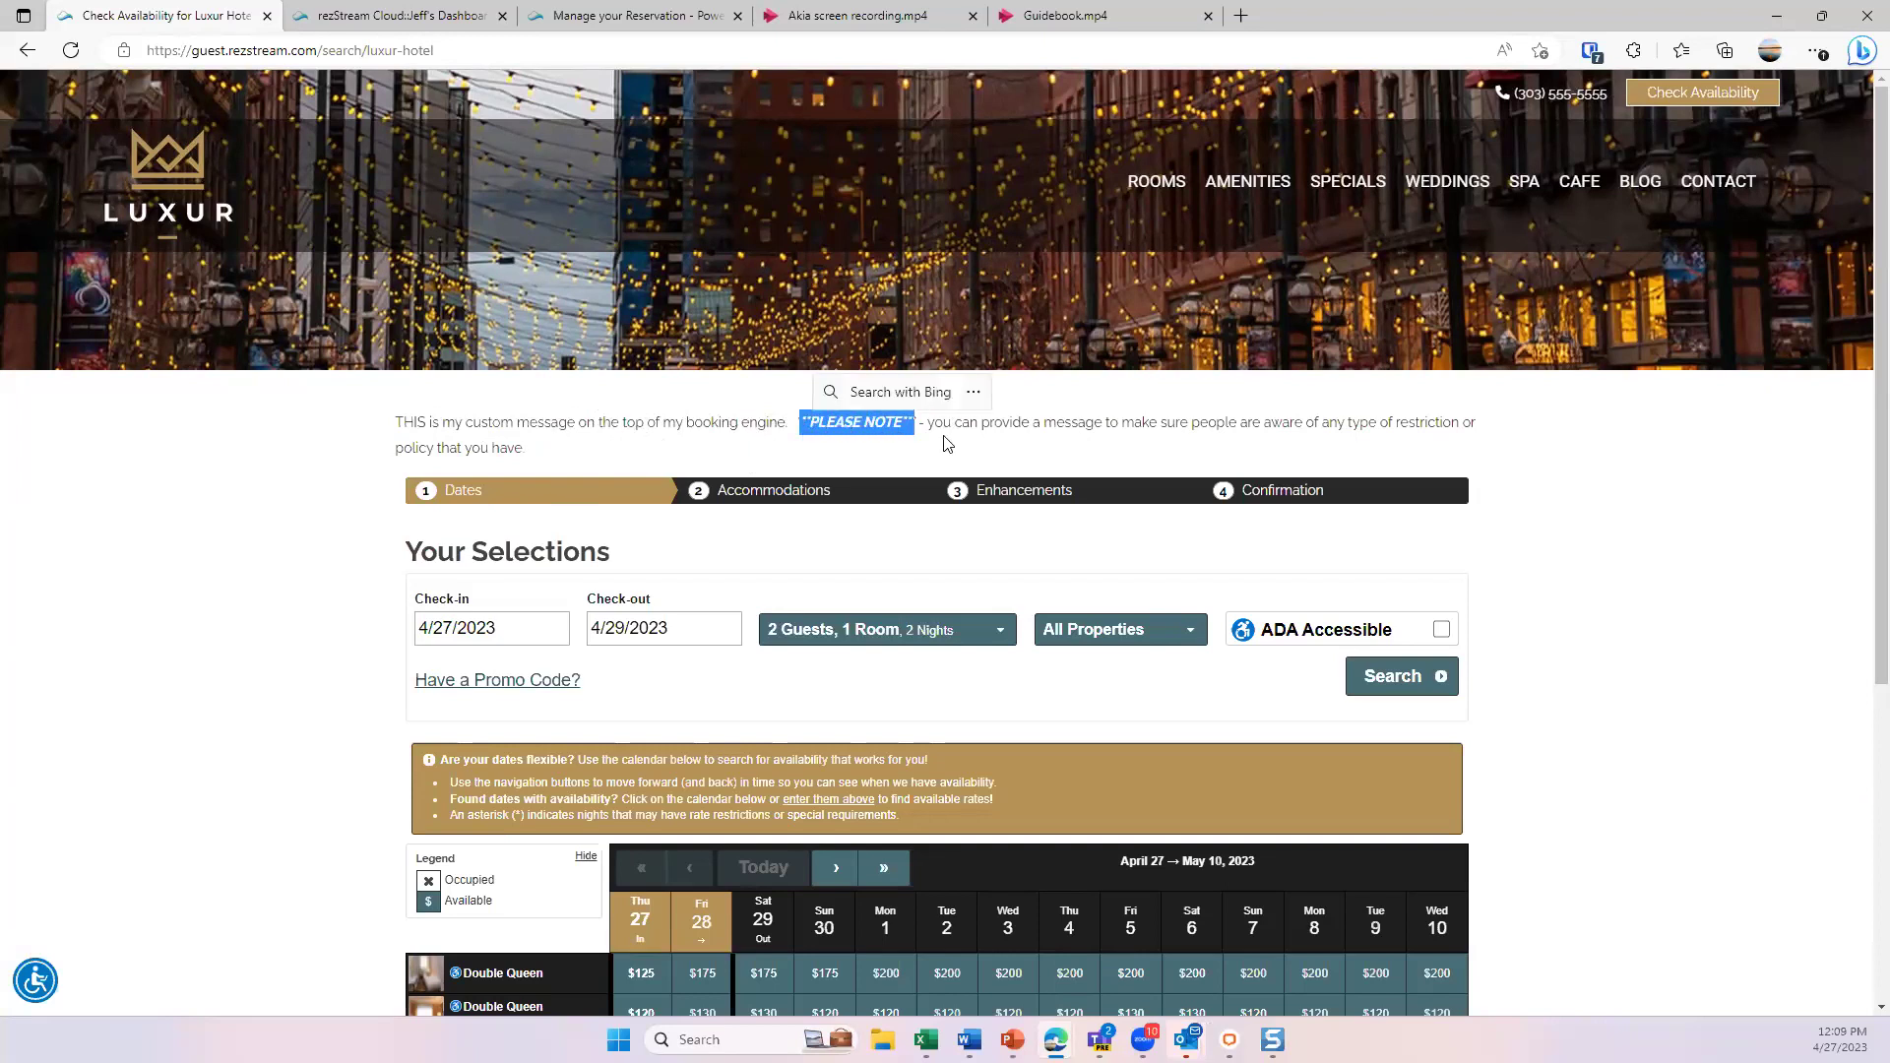
click(883, 422)
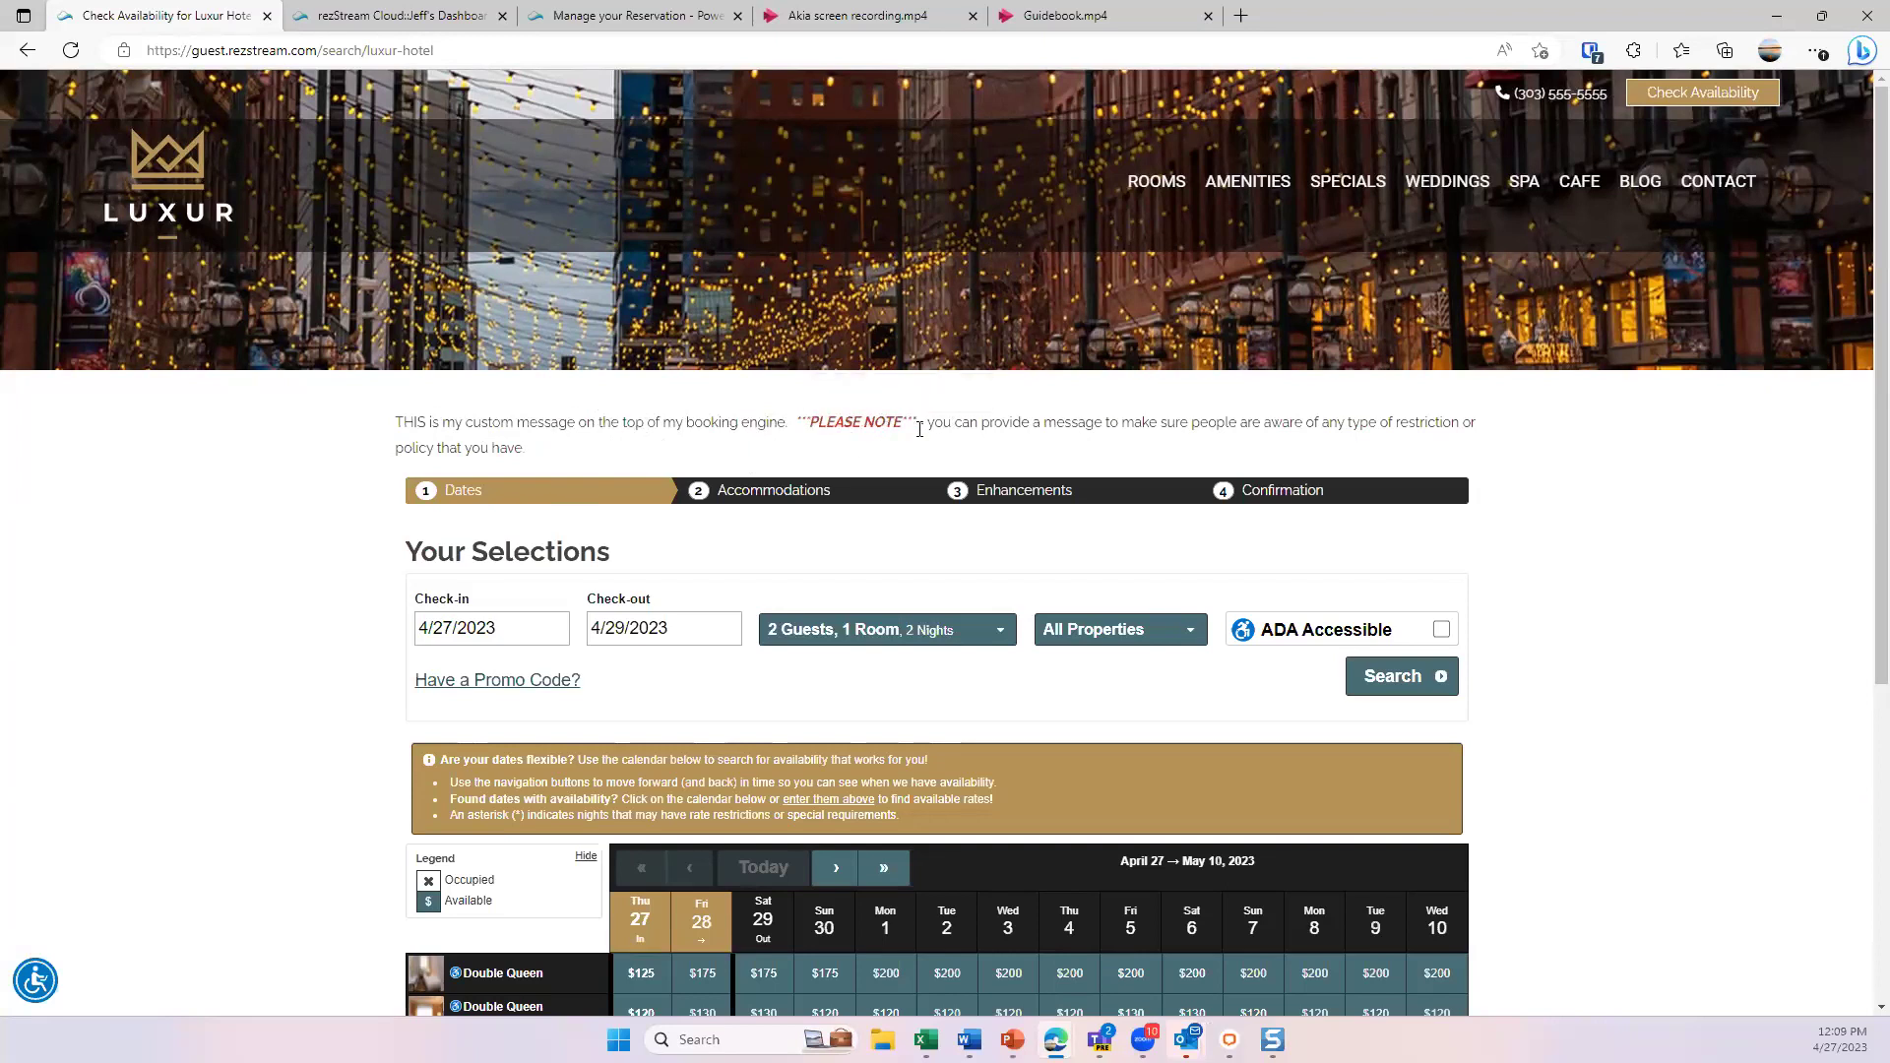
scroll(923, 423, down, 3)
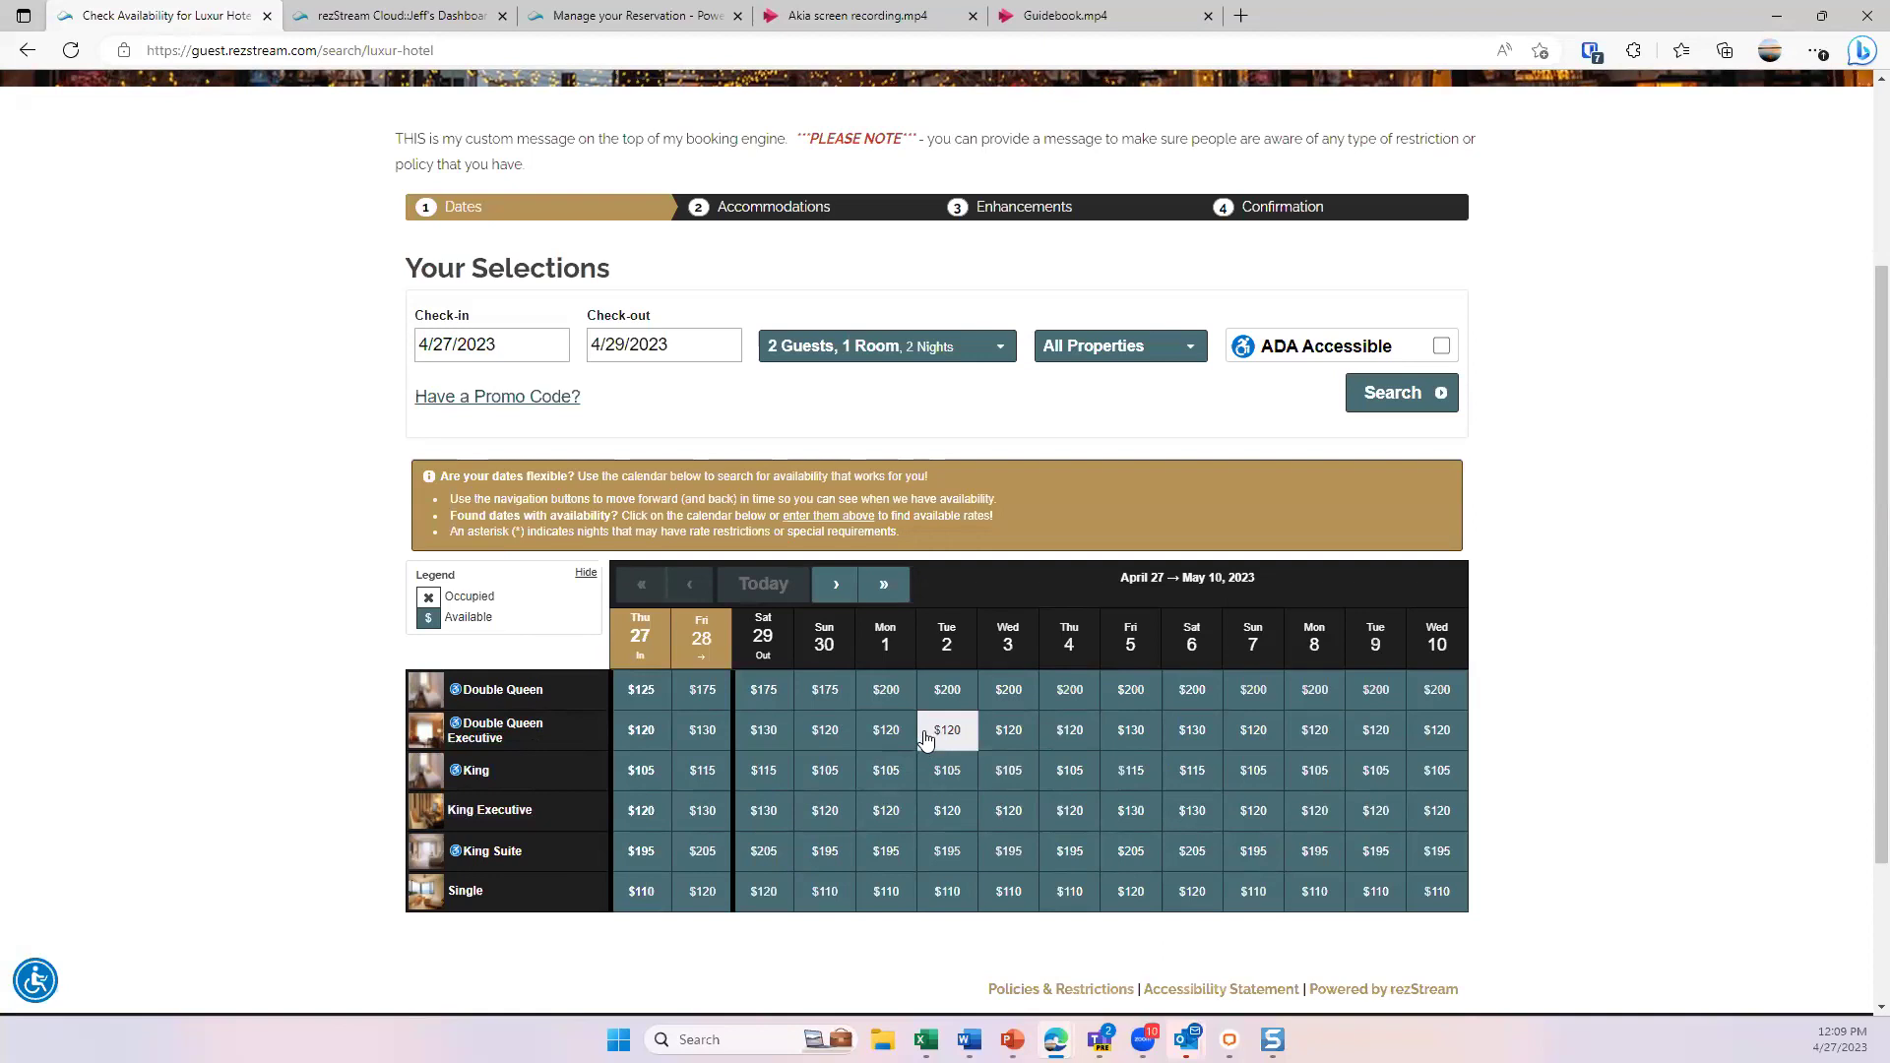
scroll(926, 740, up, 2)
scroll(926, 740, up, 1)
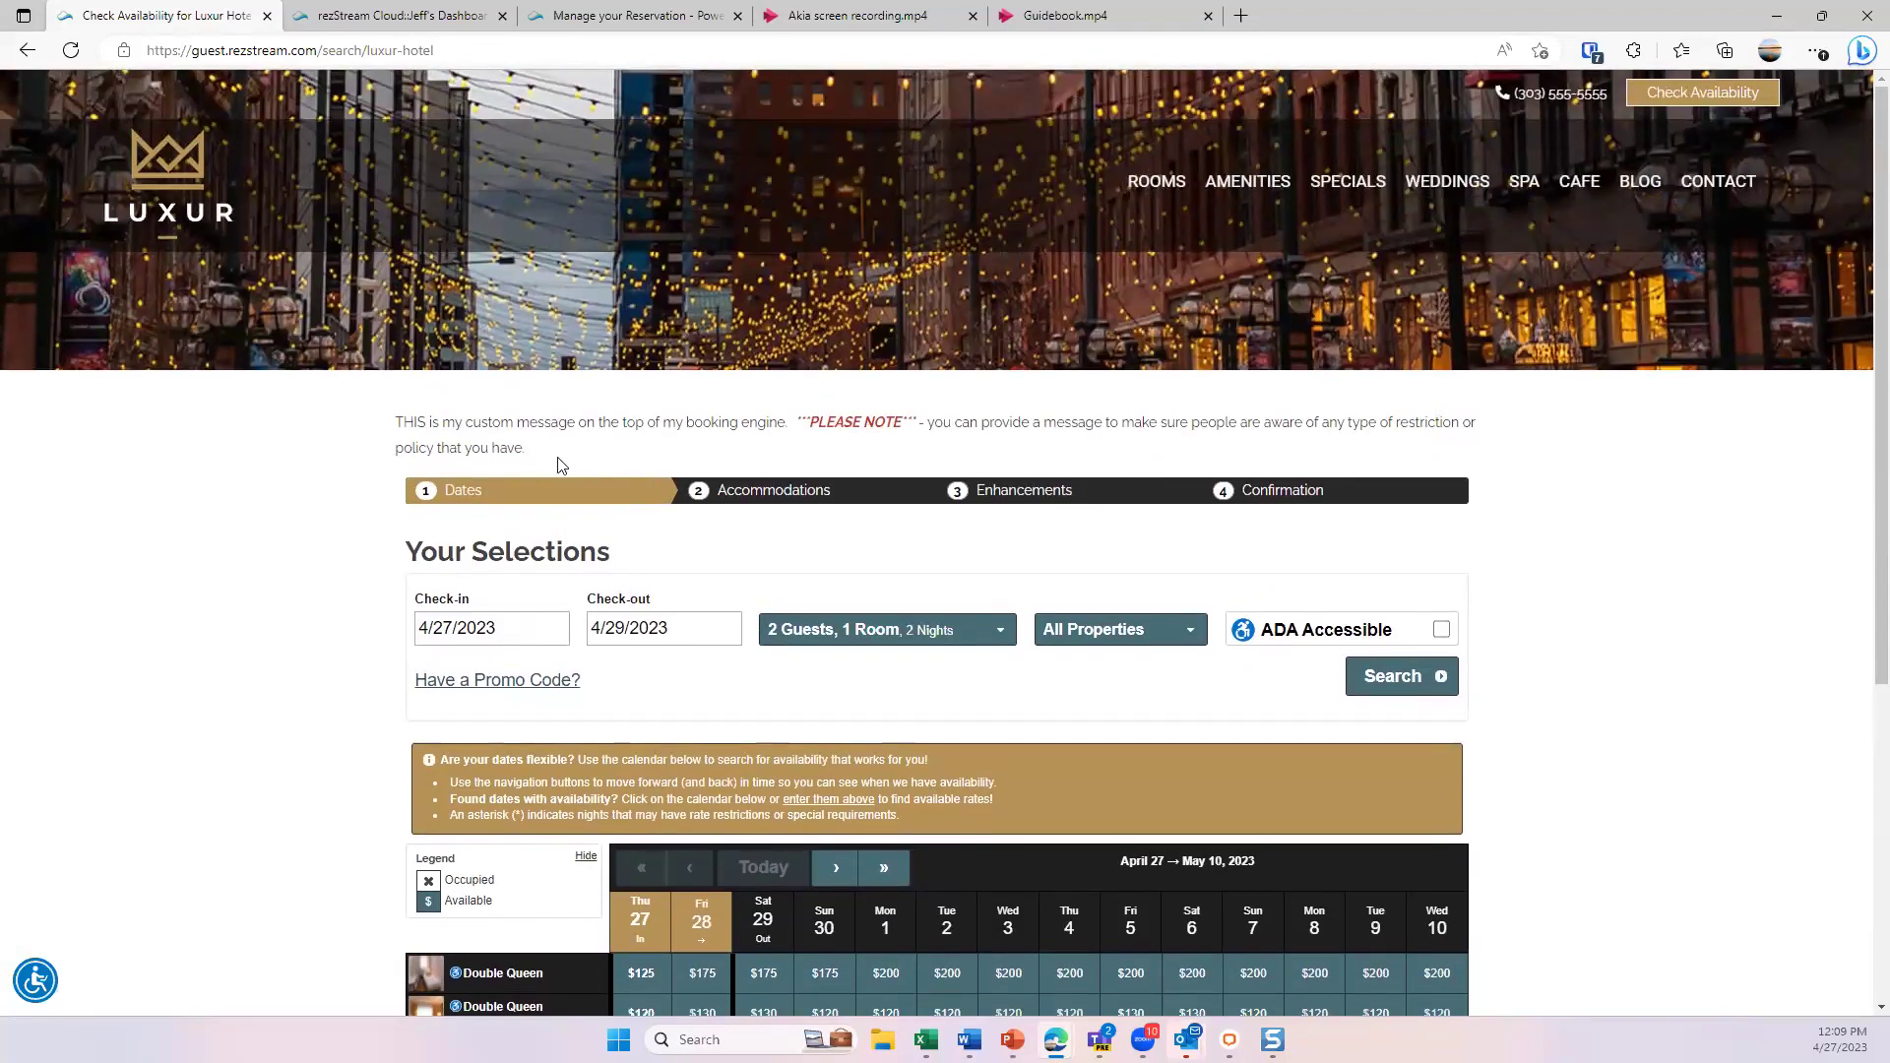
- Set check-in to 5/5/2023 and check-out to 5/7/2023, keeping 2 guests and 1 room
click(497, 637)
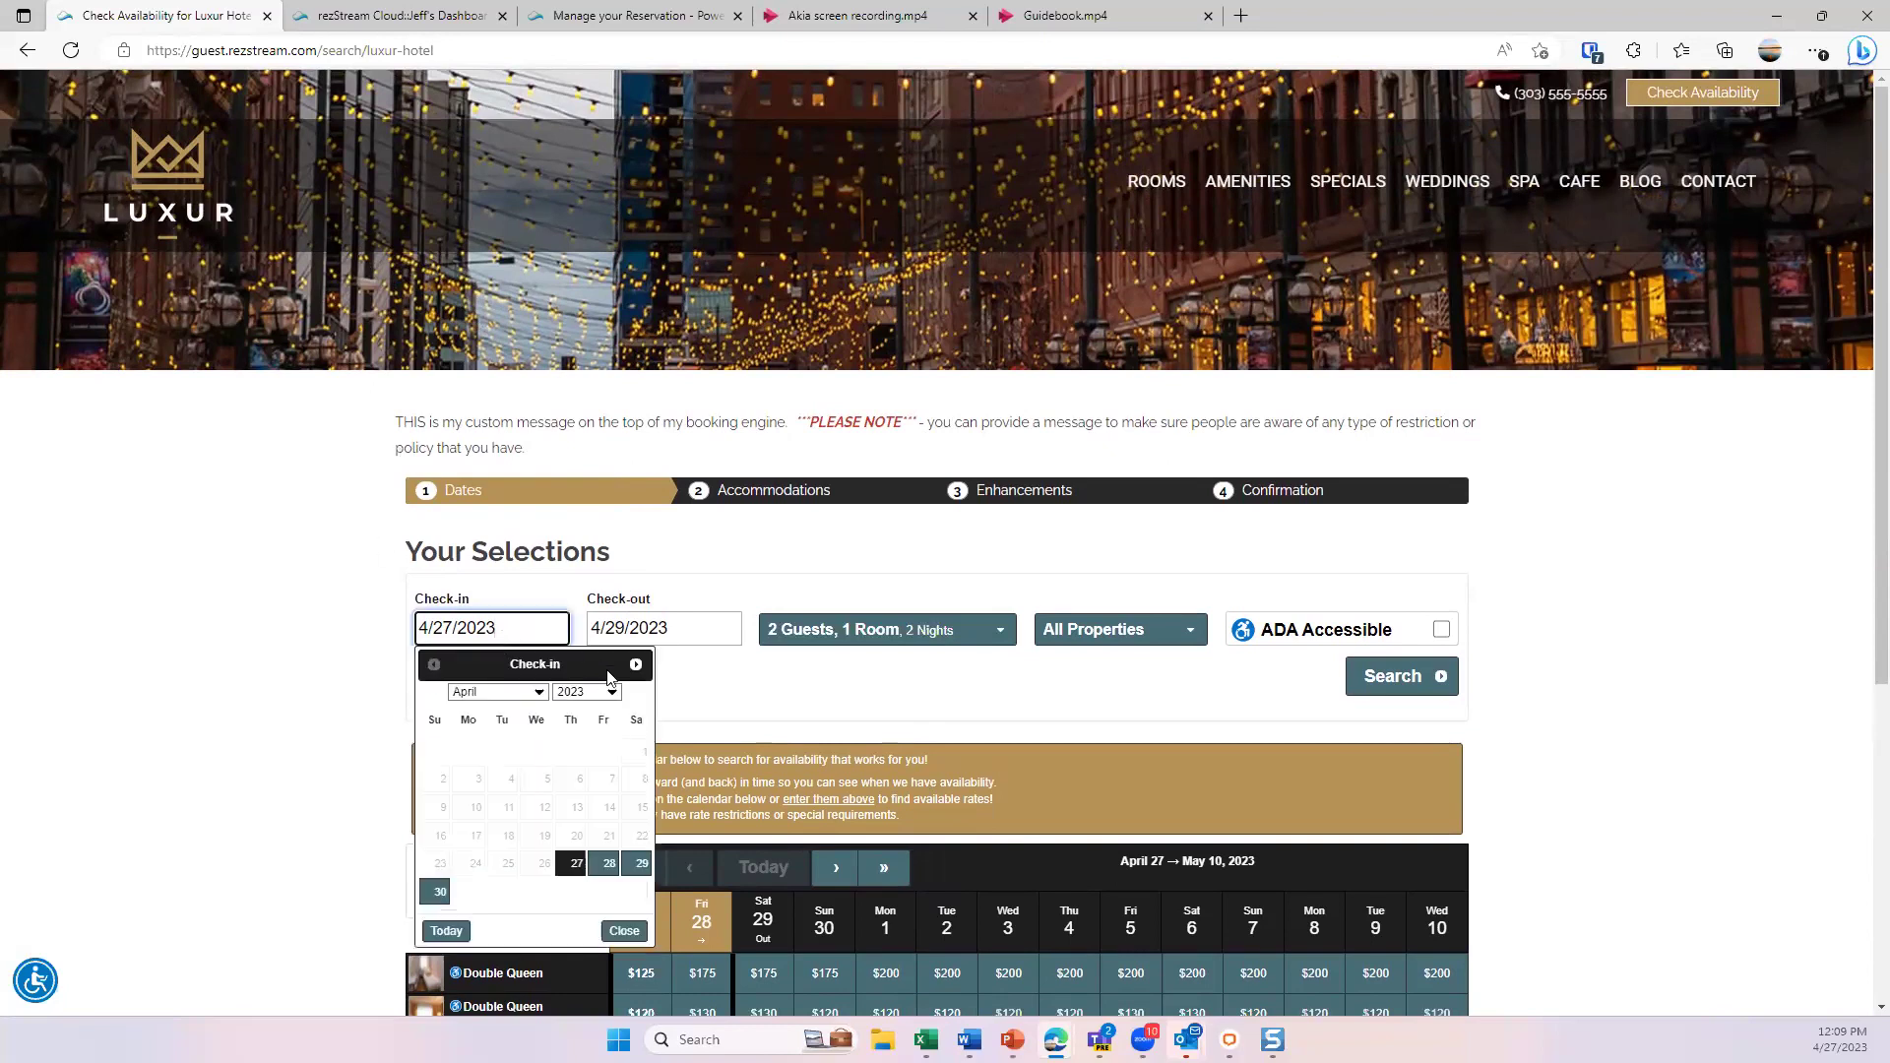
click(635, 667)
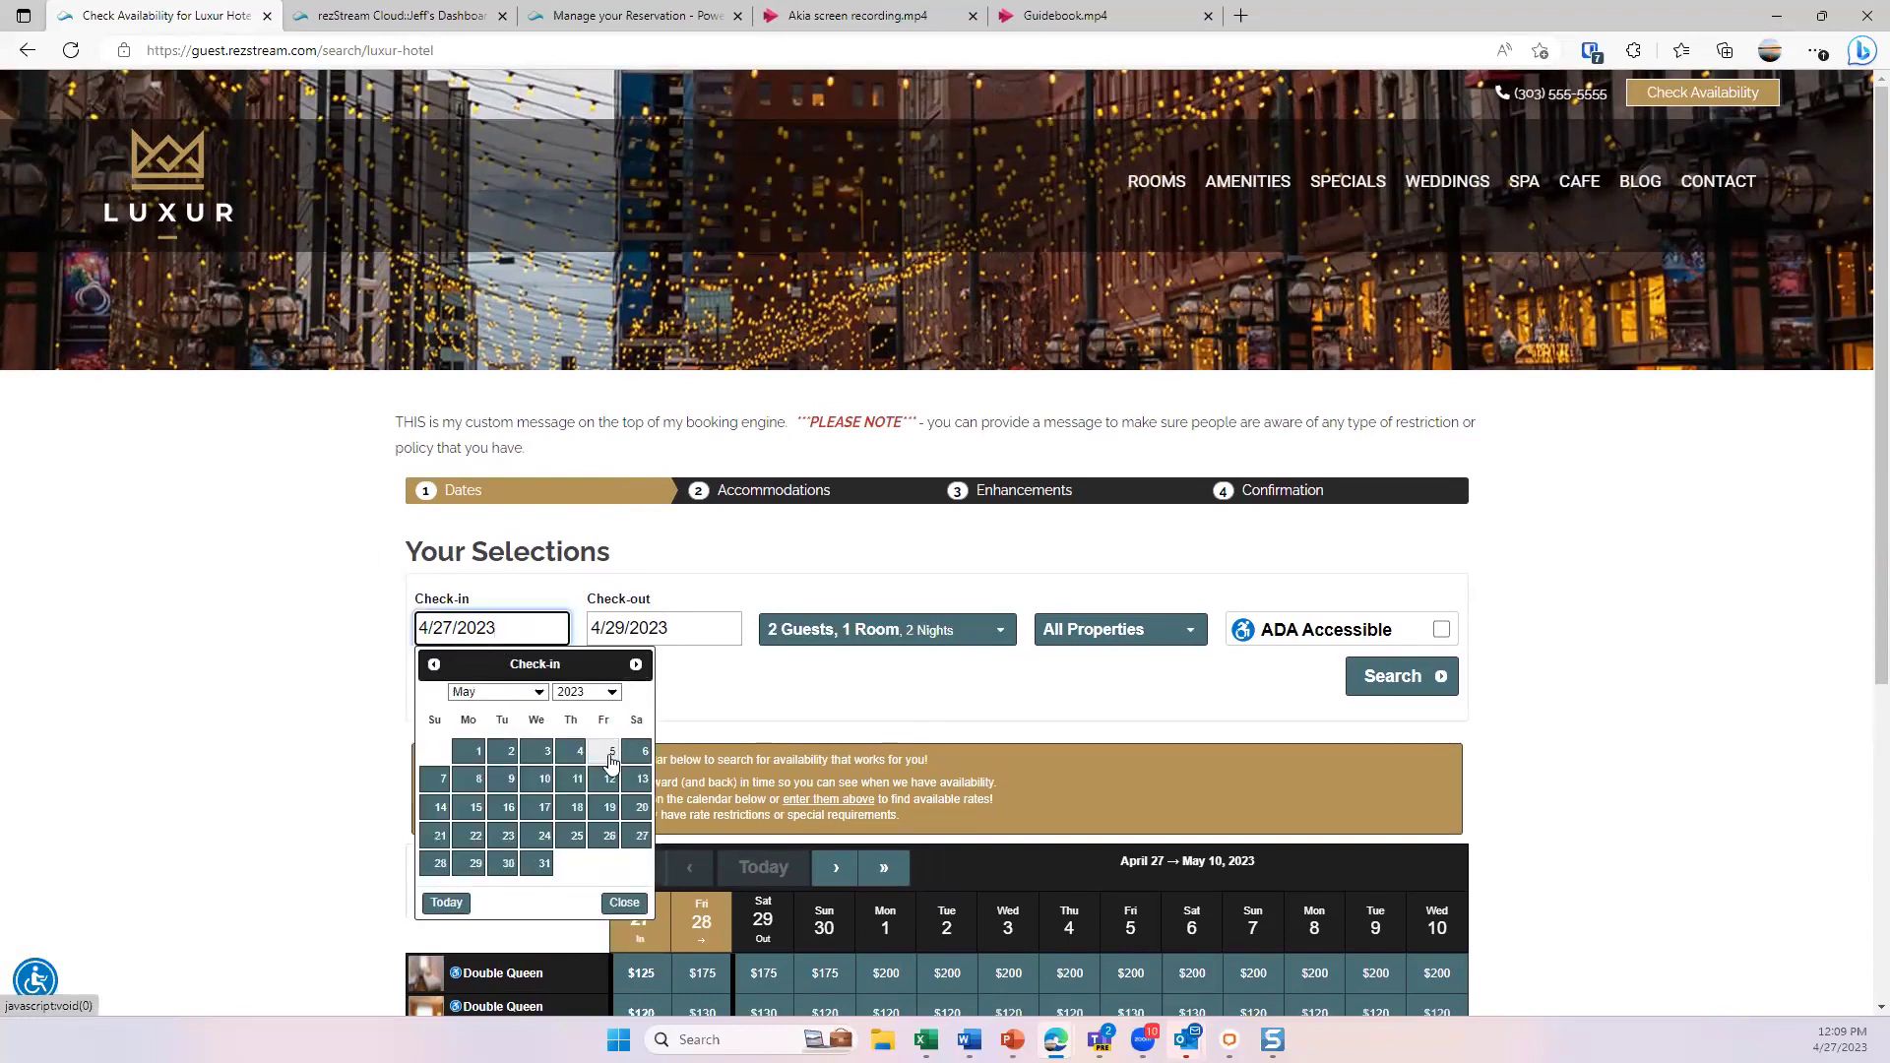
click(611, 755)
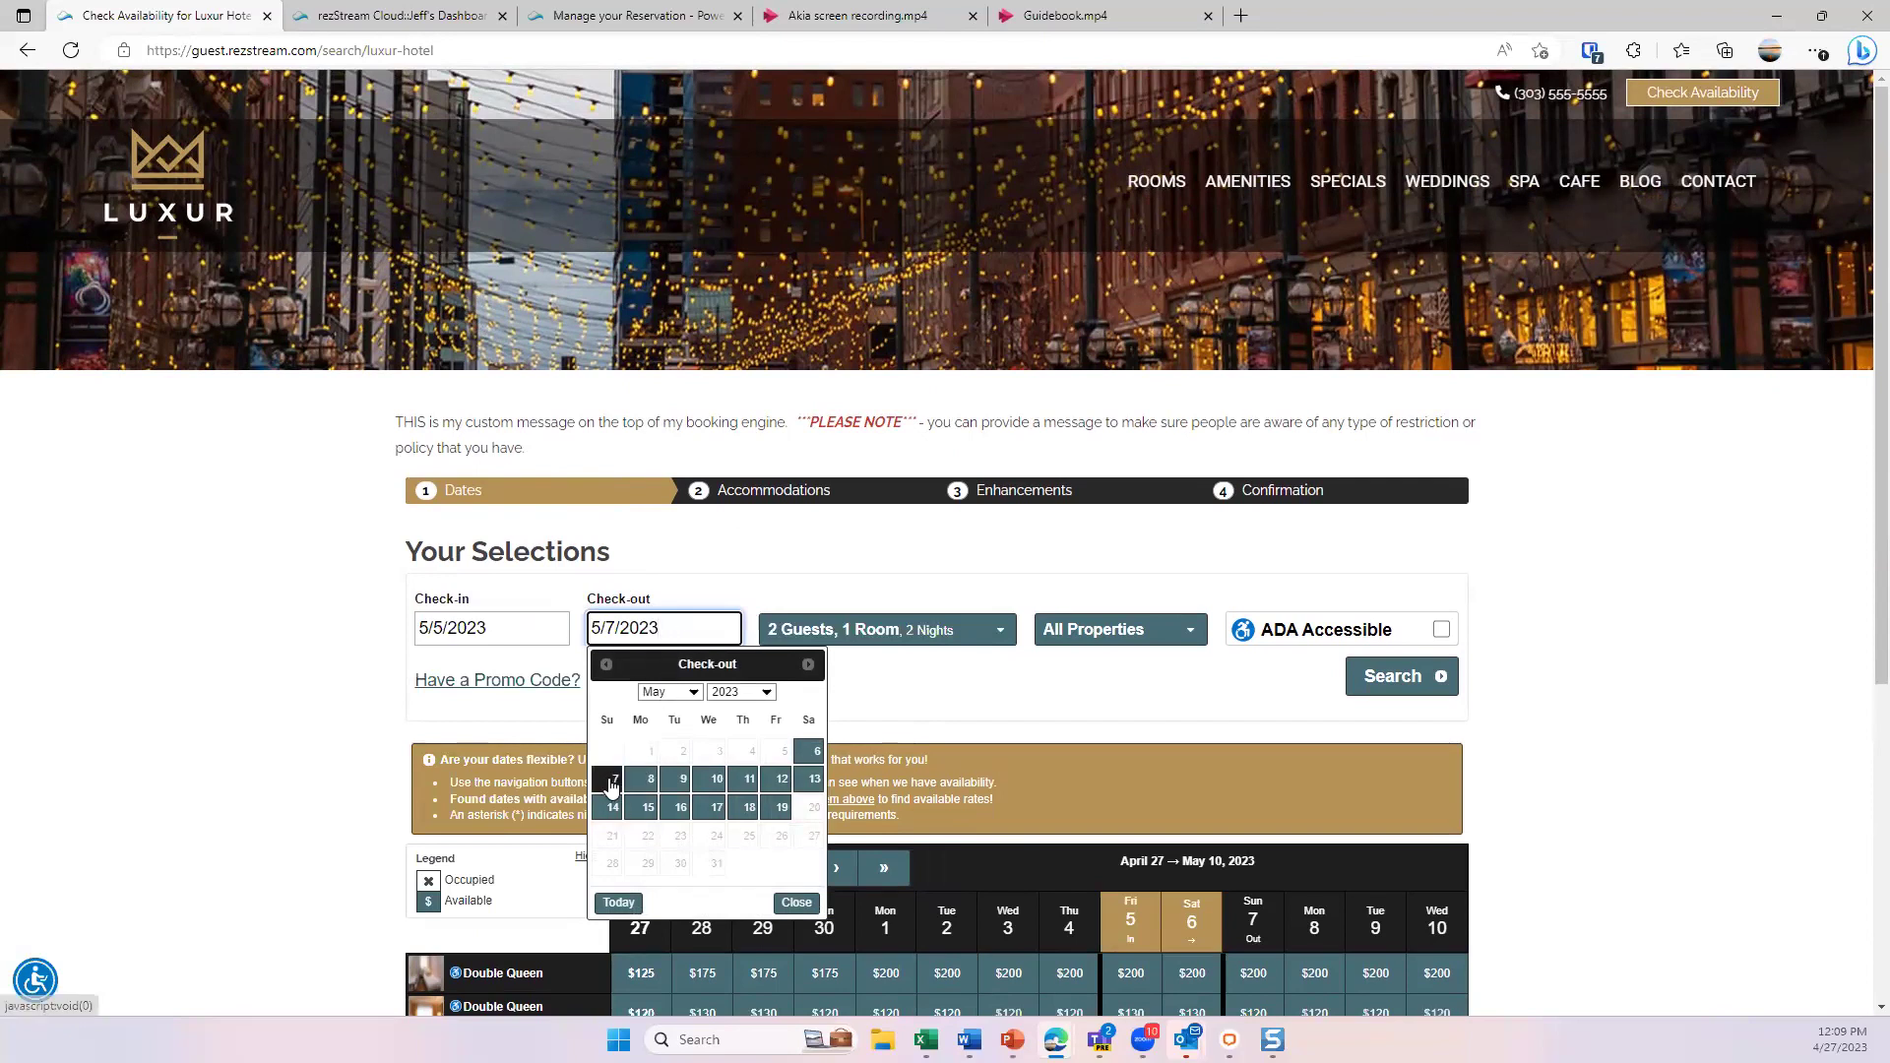
click(616, 781)
click(969, 645)
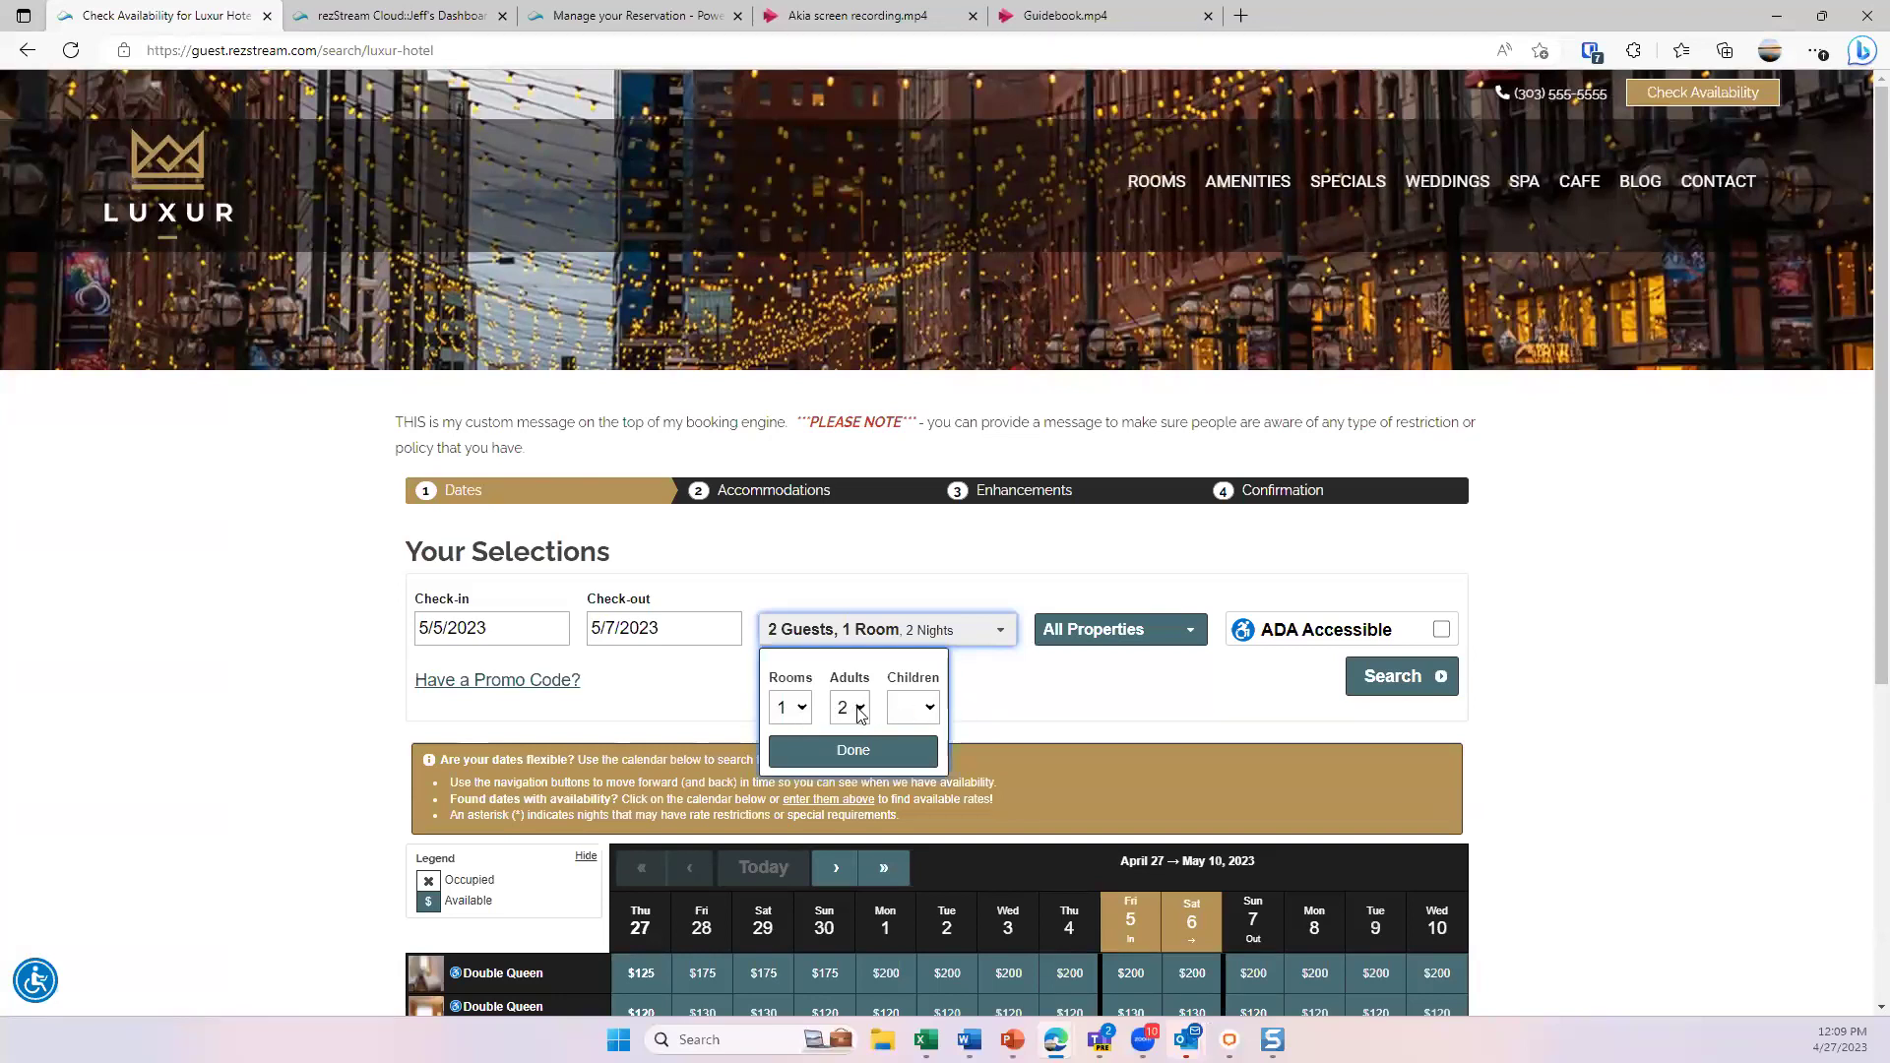
click(1146, 699)
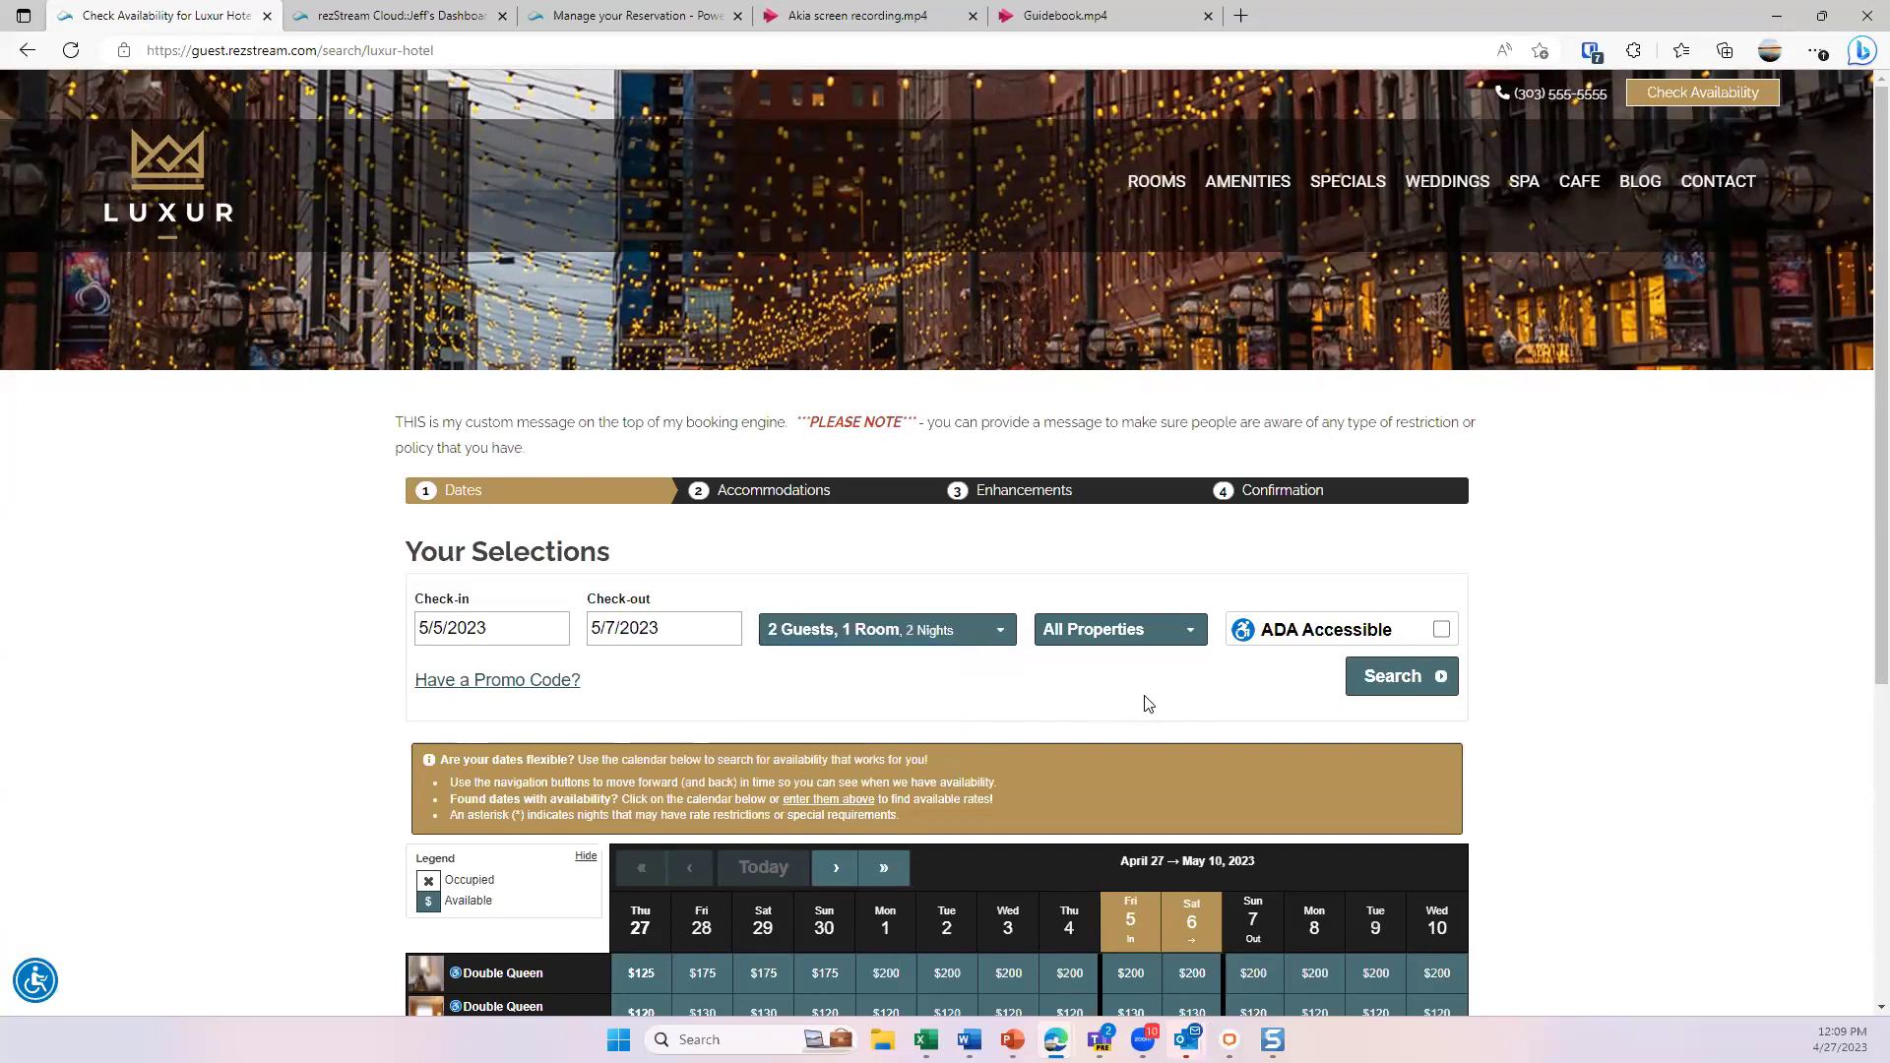
- Leave the property filter and promo code empty and search availability
click(1193, 643)
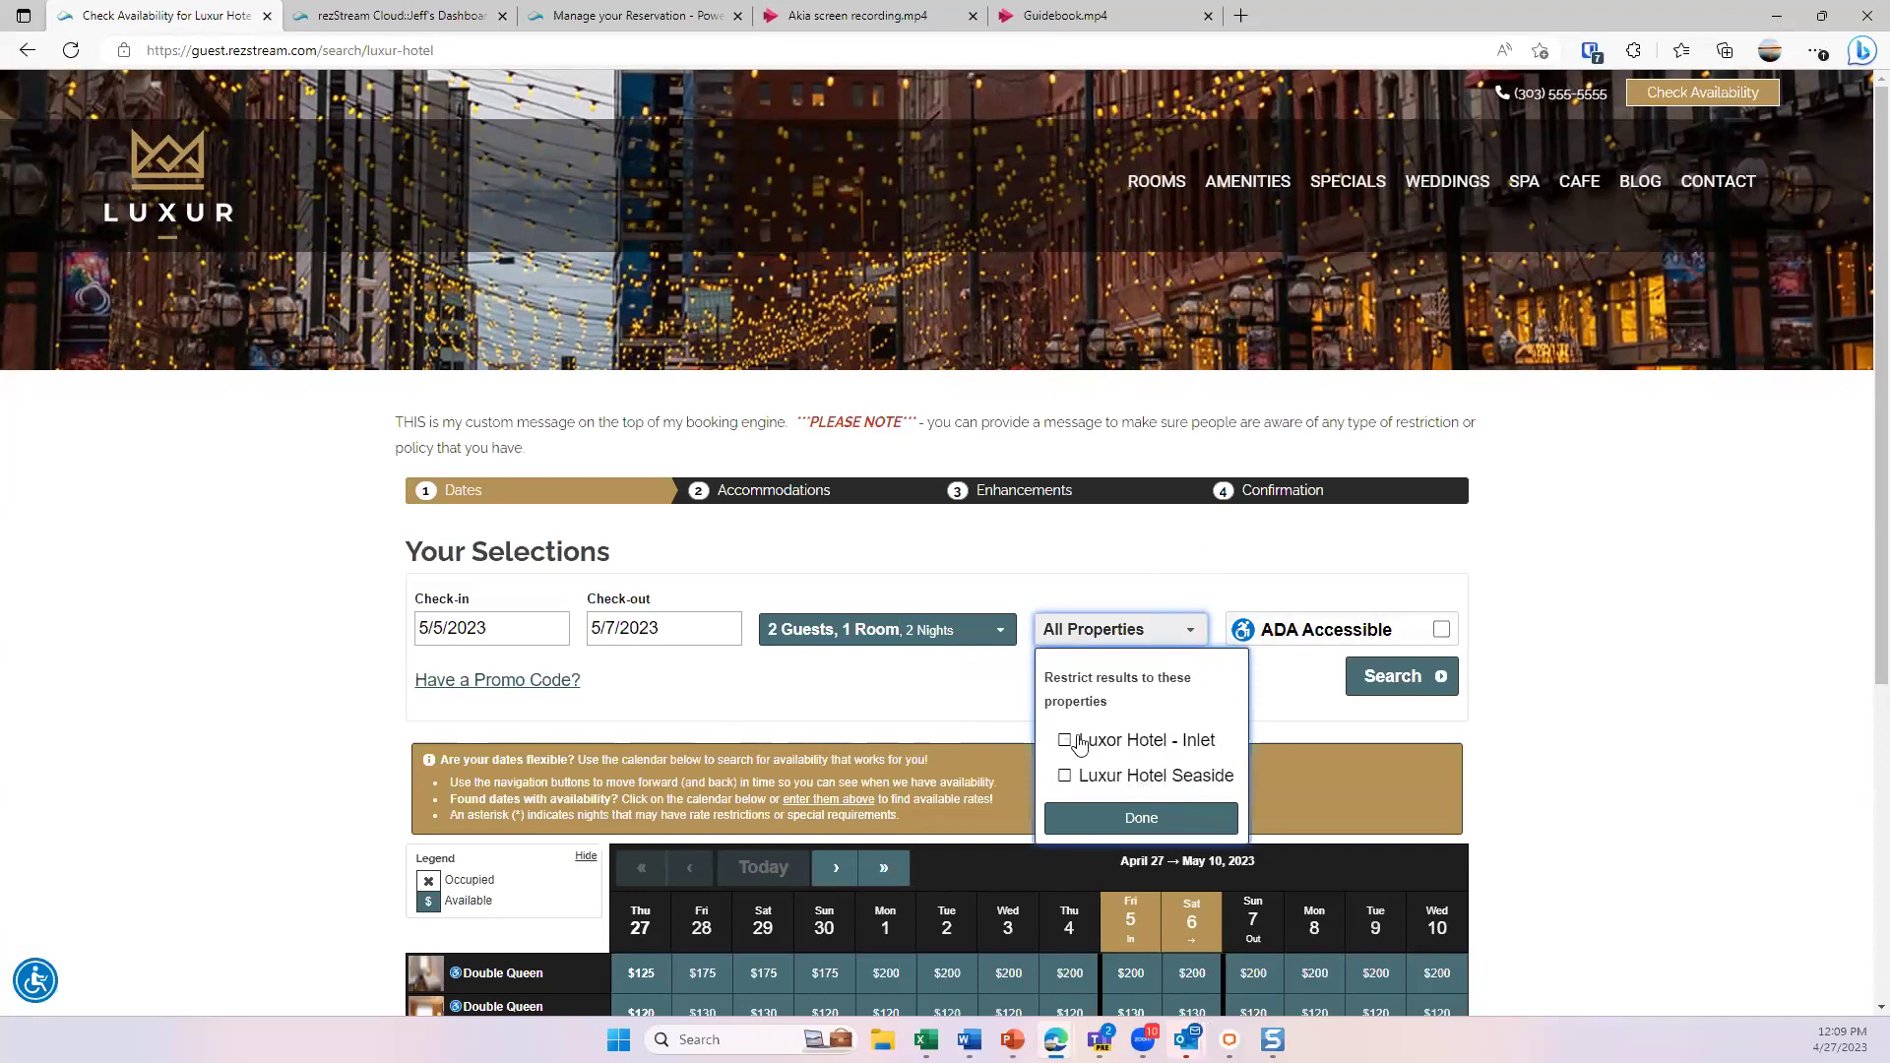
click(1201, 589)
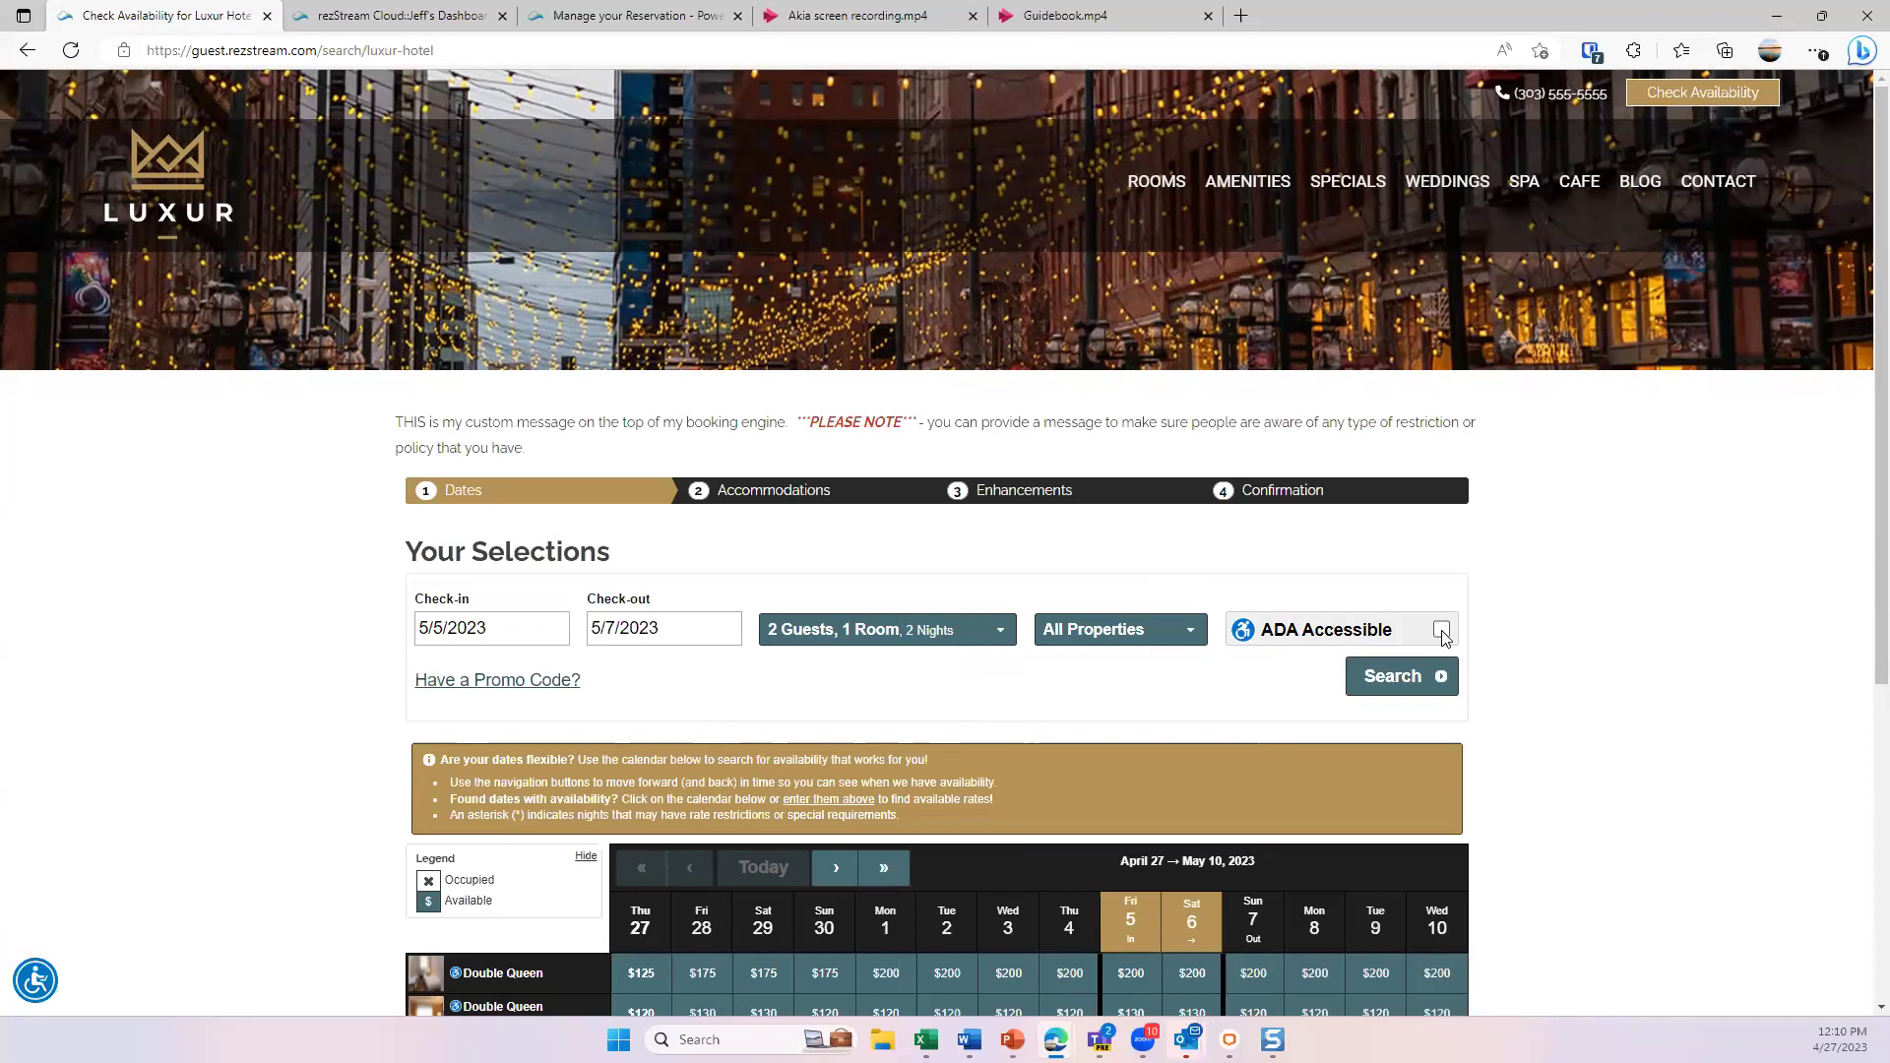
click(506, 692)
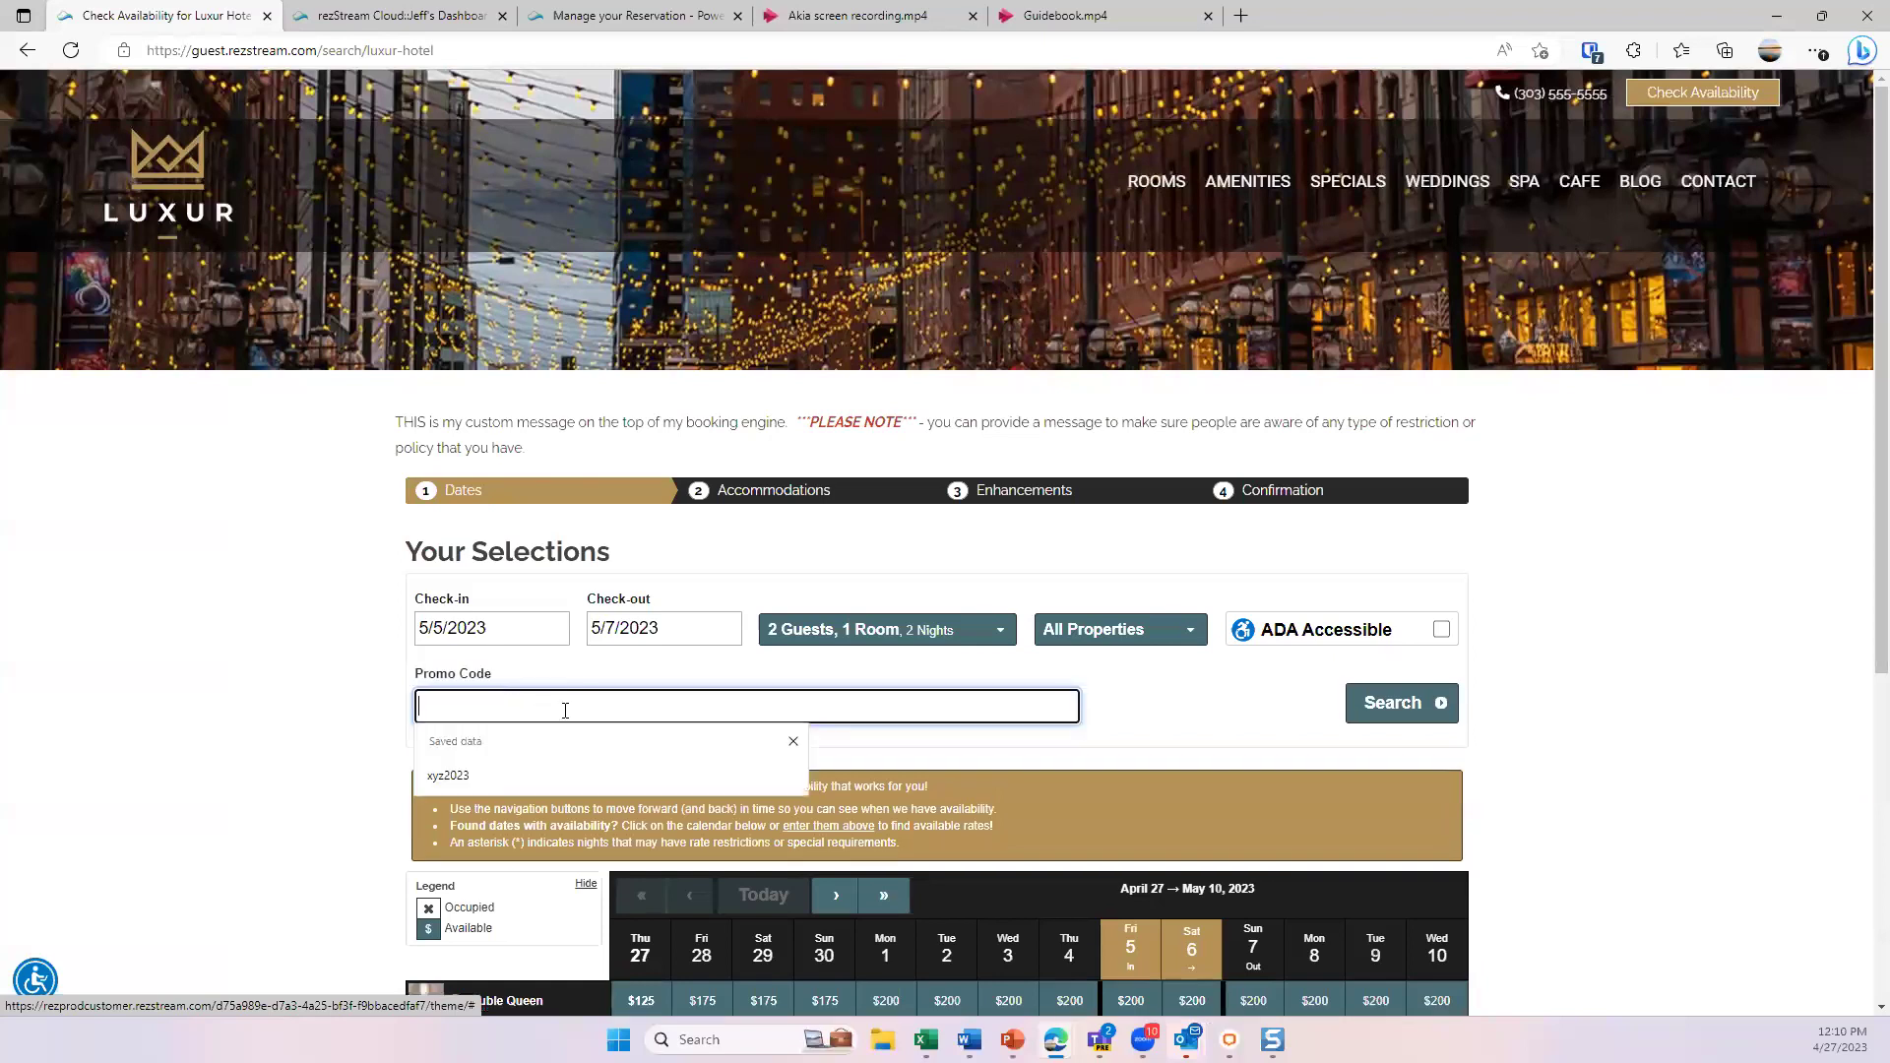
click(1149, 722)
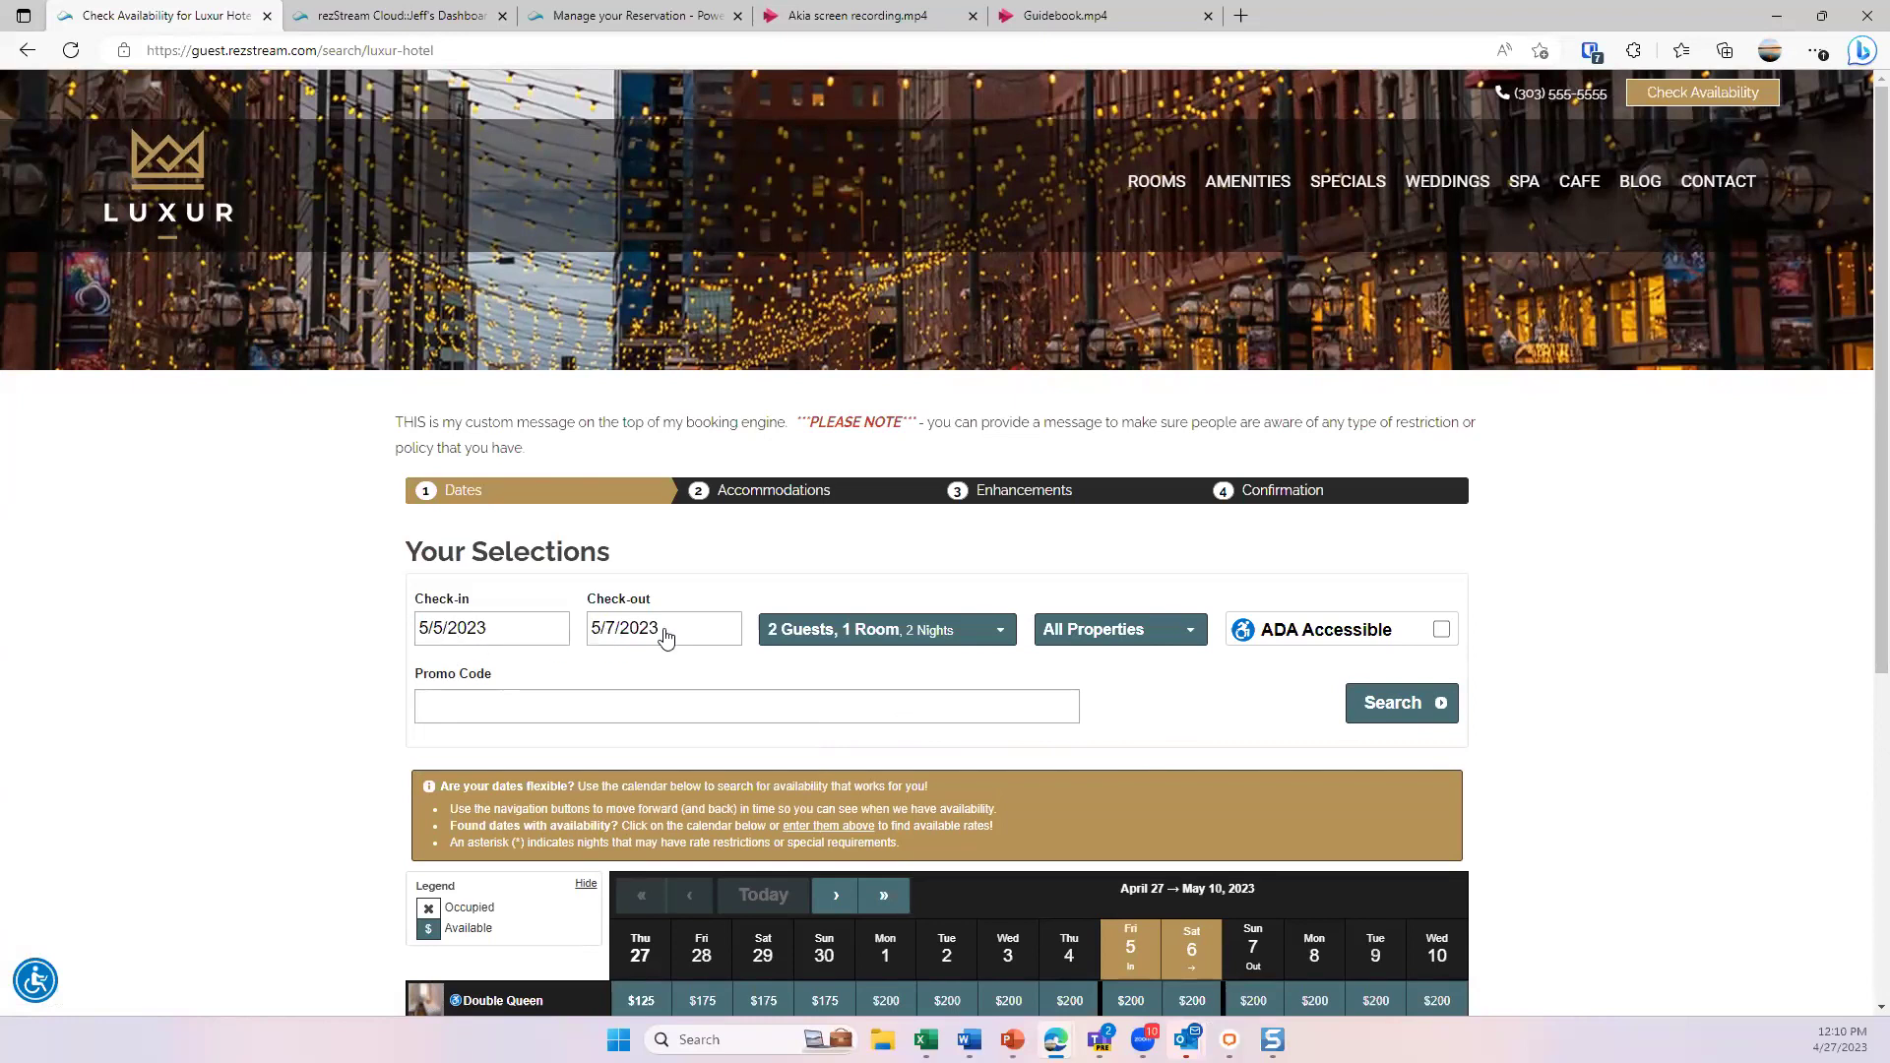
click(1404, 711)
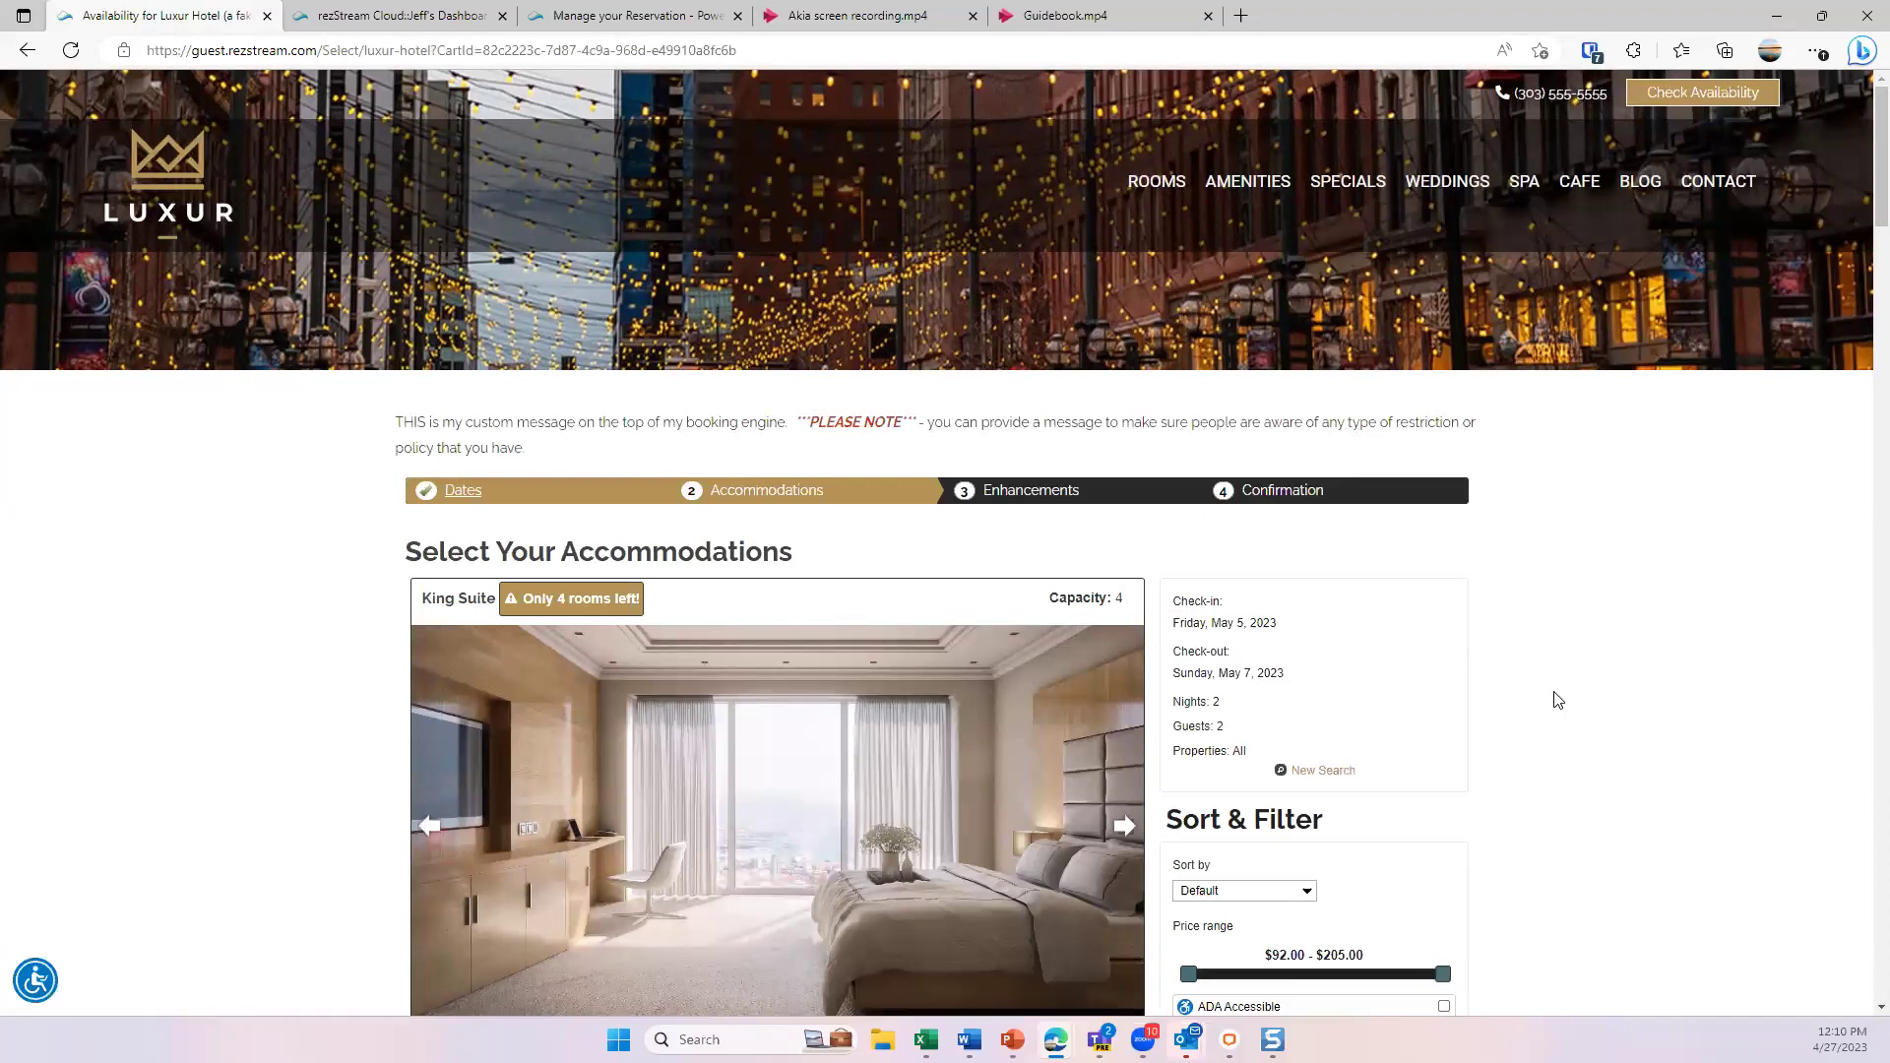
- Browse through three more King Suite photos in its carousel
scroll(1556, 699, down, 3)
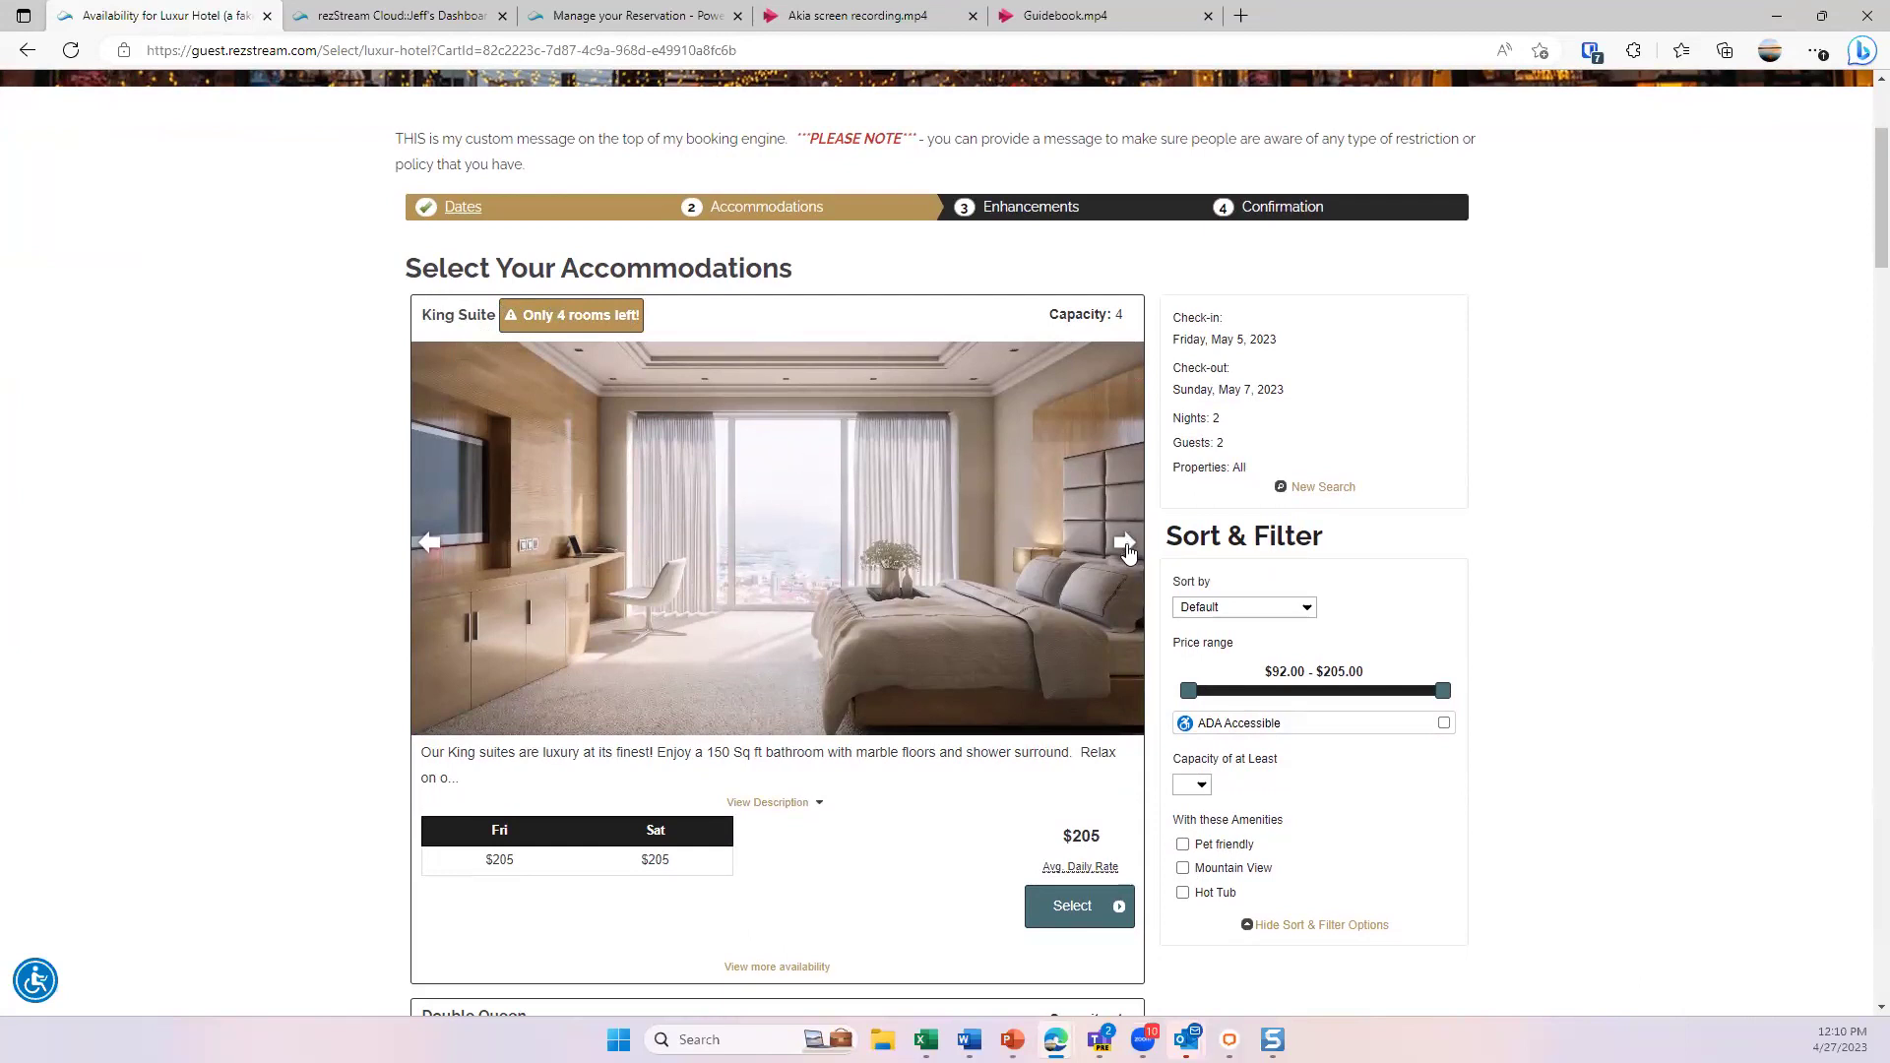
click(1125, 544)
click(1126, 544)
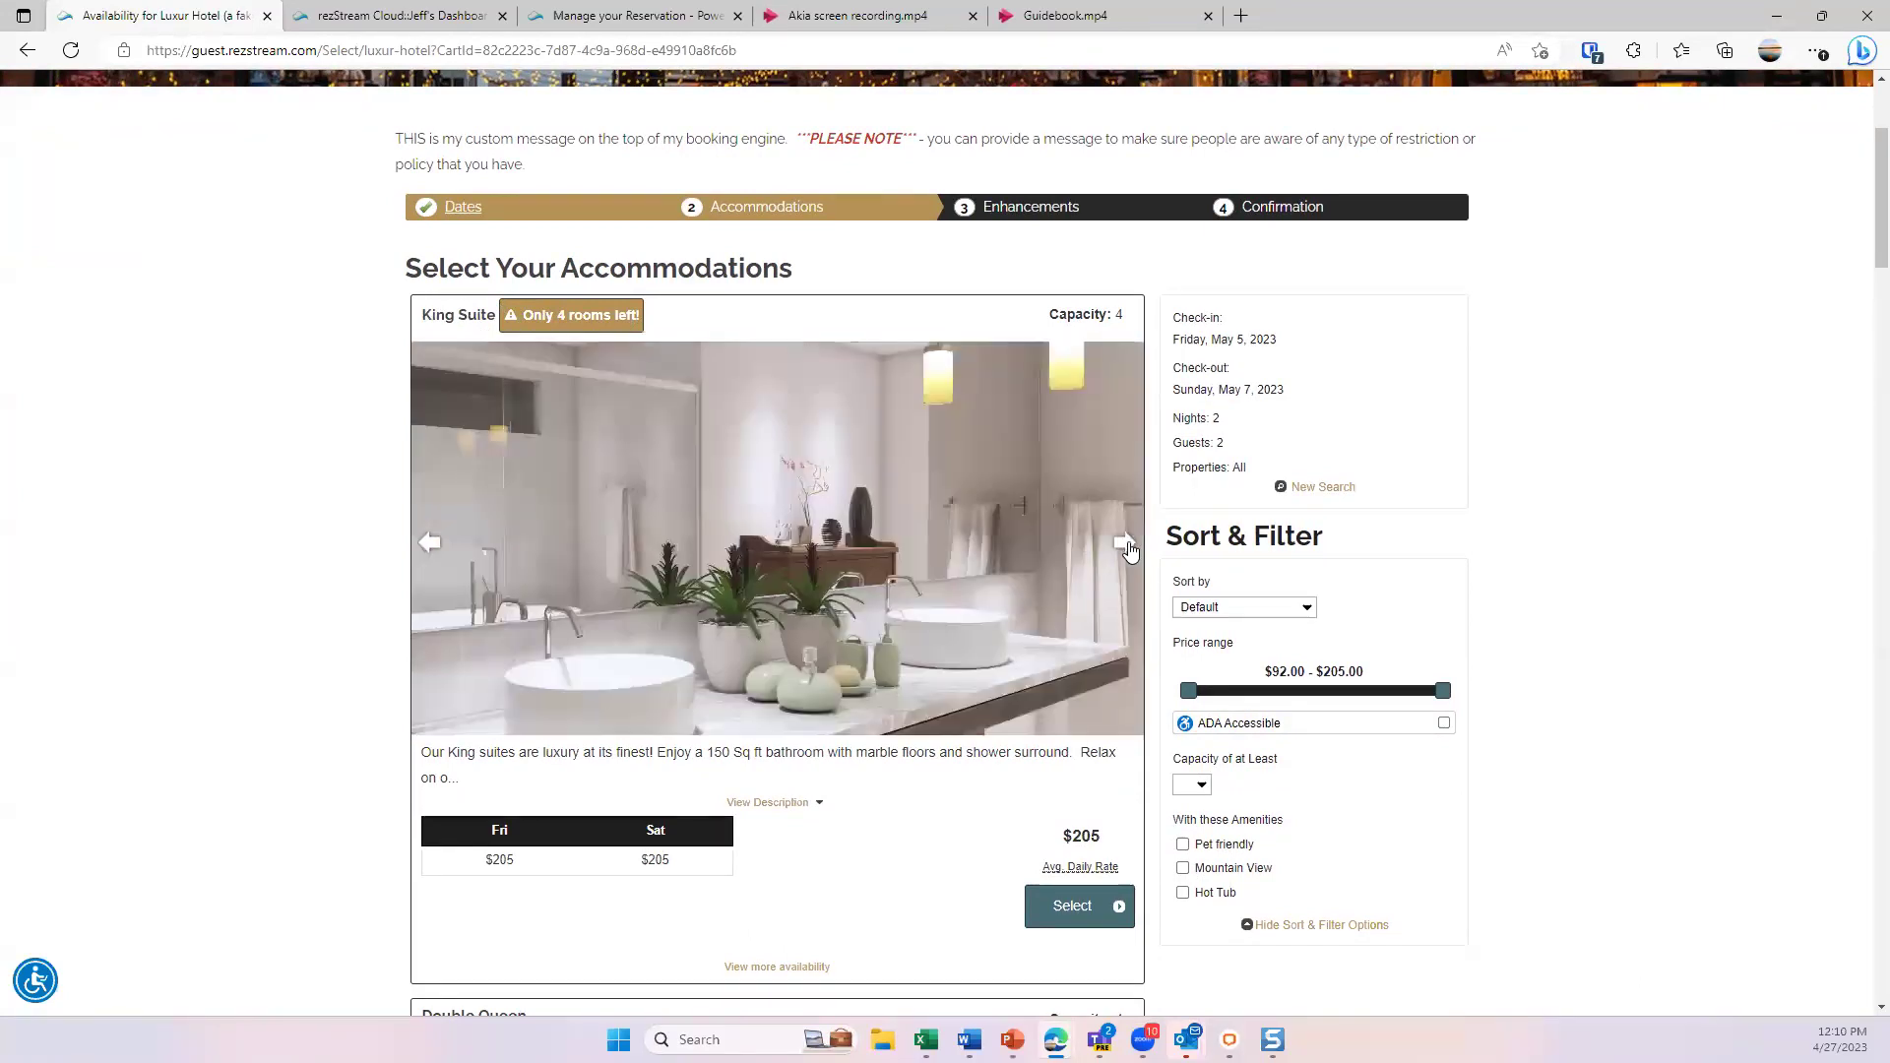
click(1126, 544)
- Switch the Double Queen to the AAA rate of $180 per night
scroll(709, 612, down, 1)
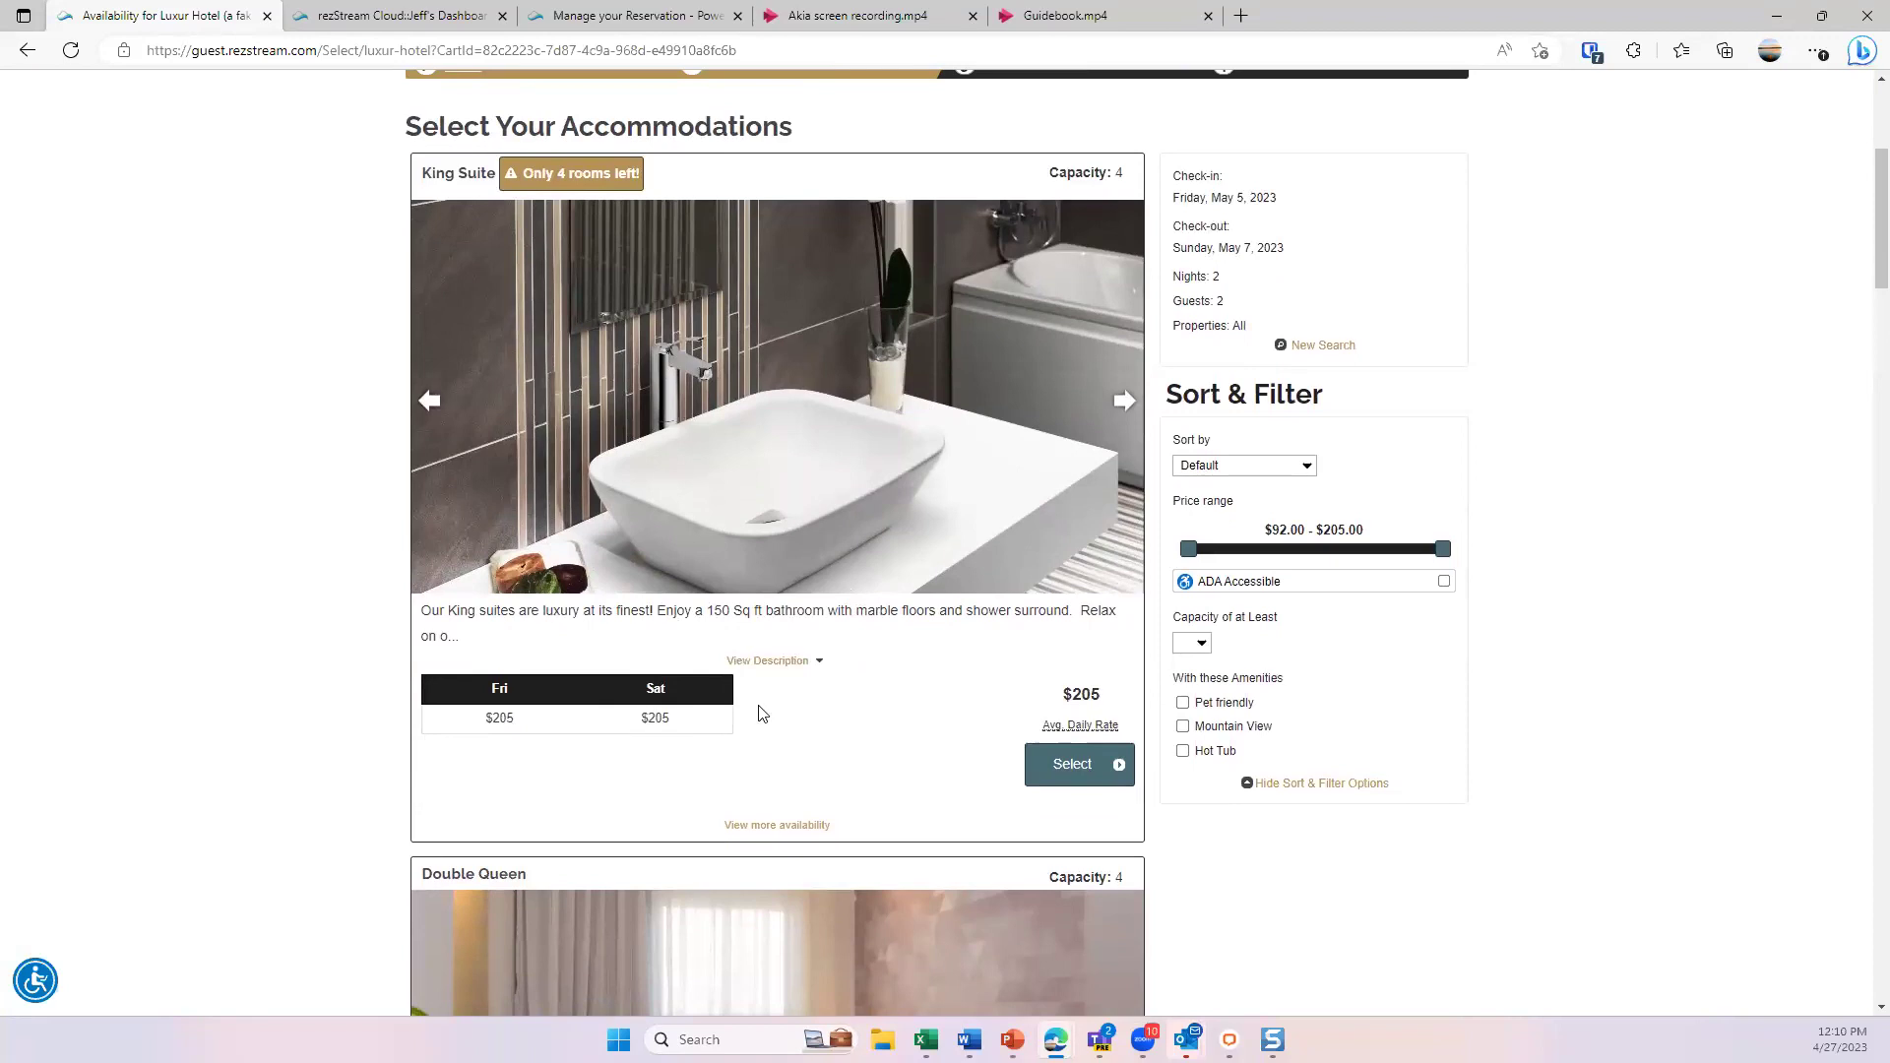
scroll(765, 711, down, 5)
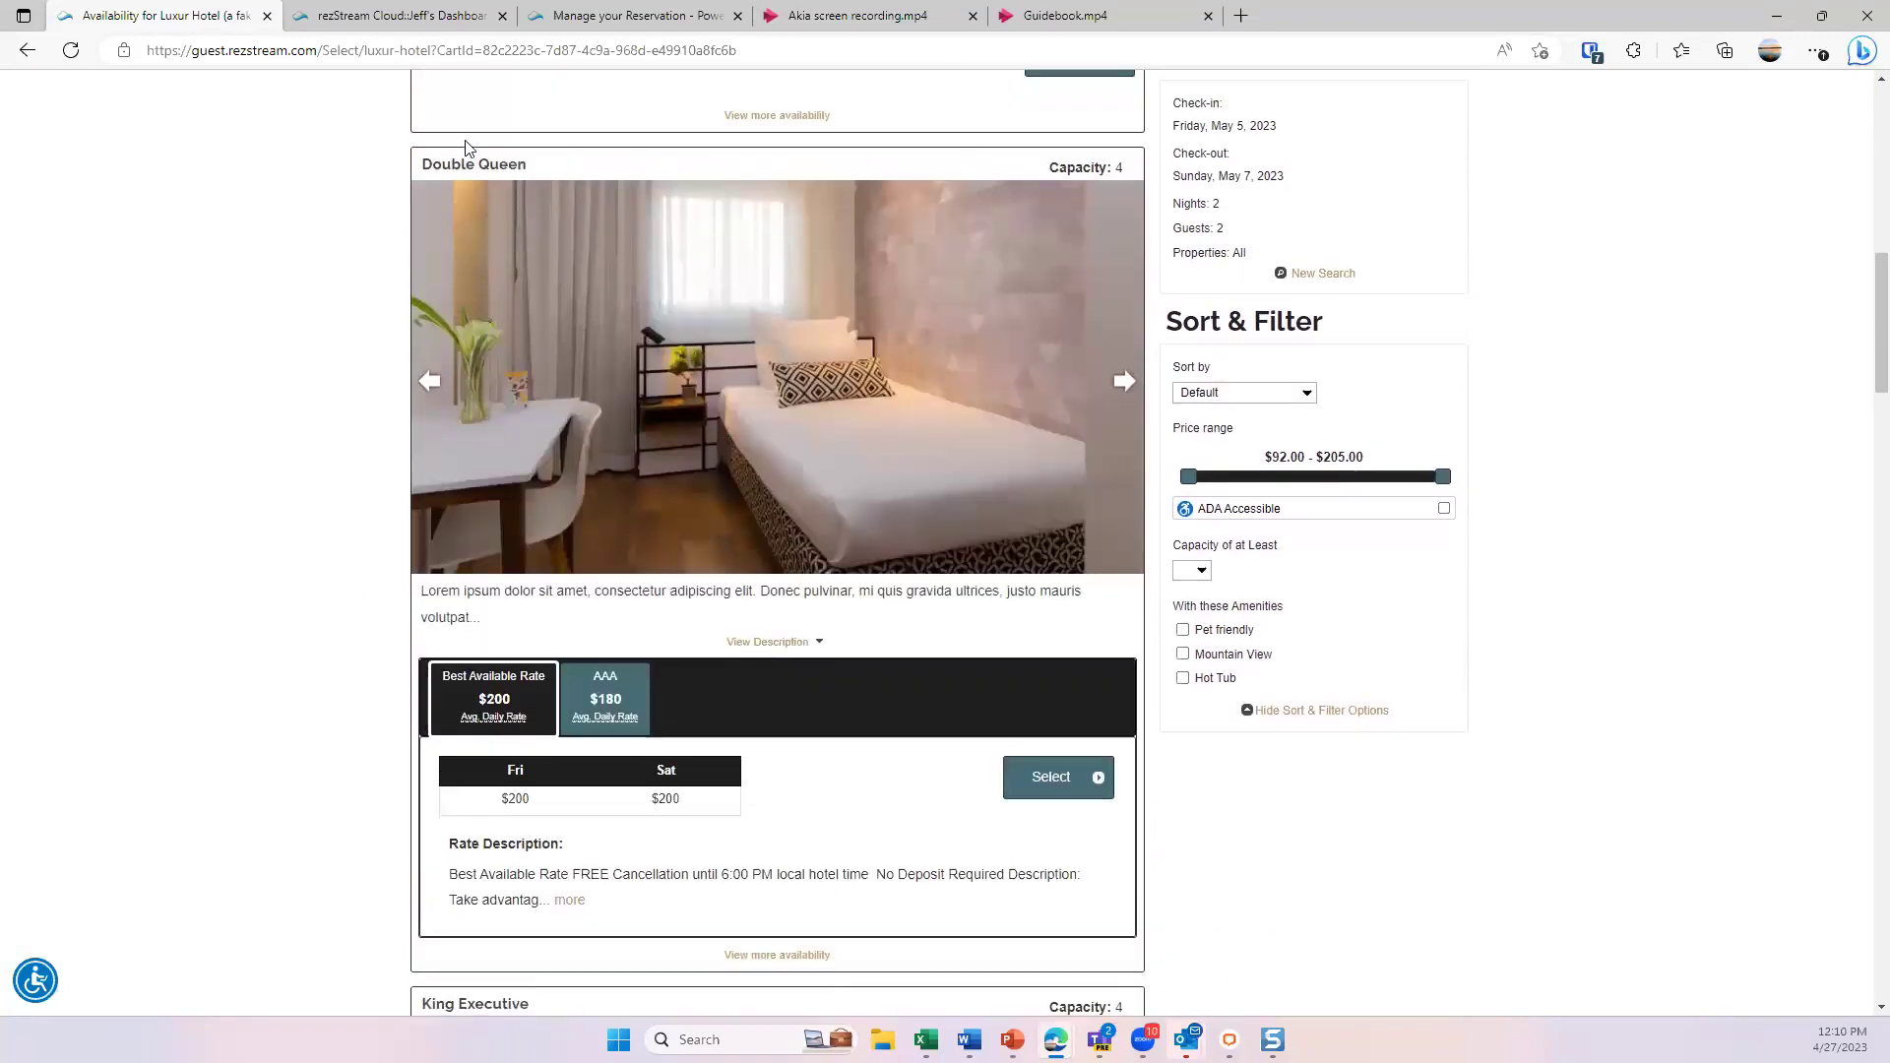
click(620, 699)
click(620, 699)
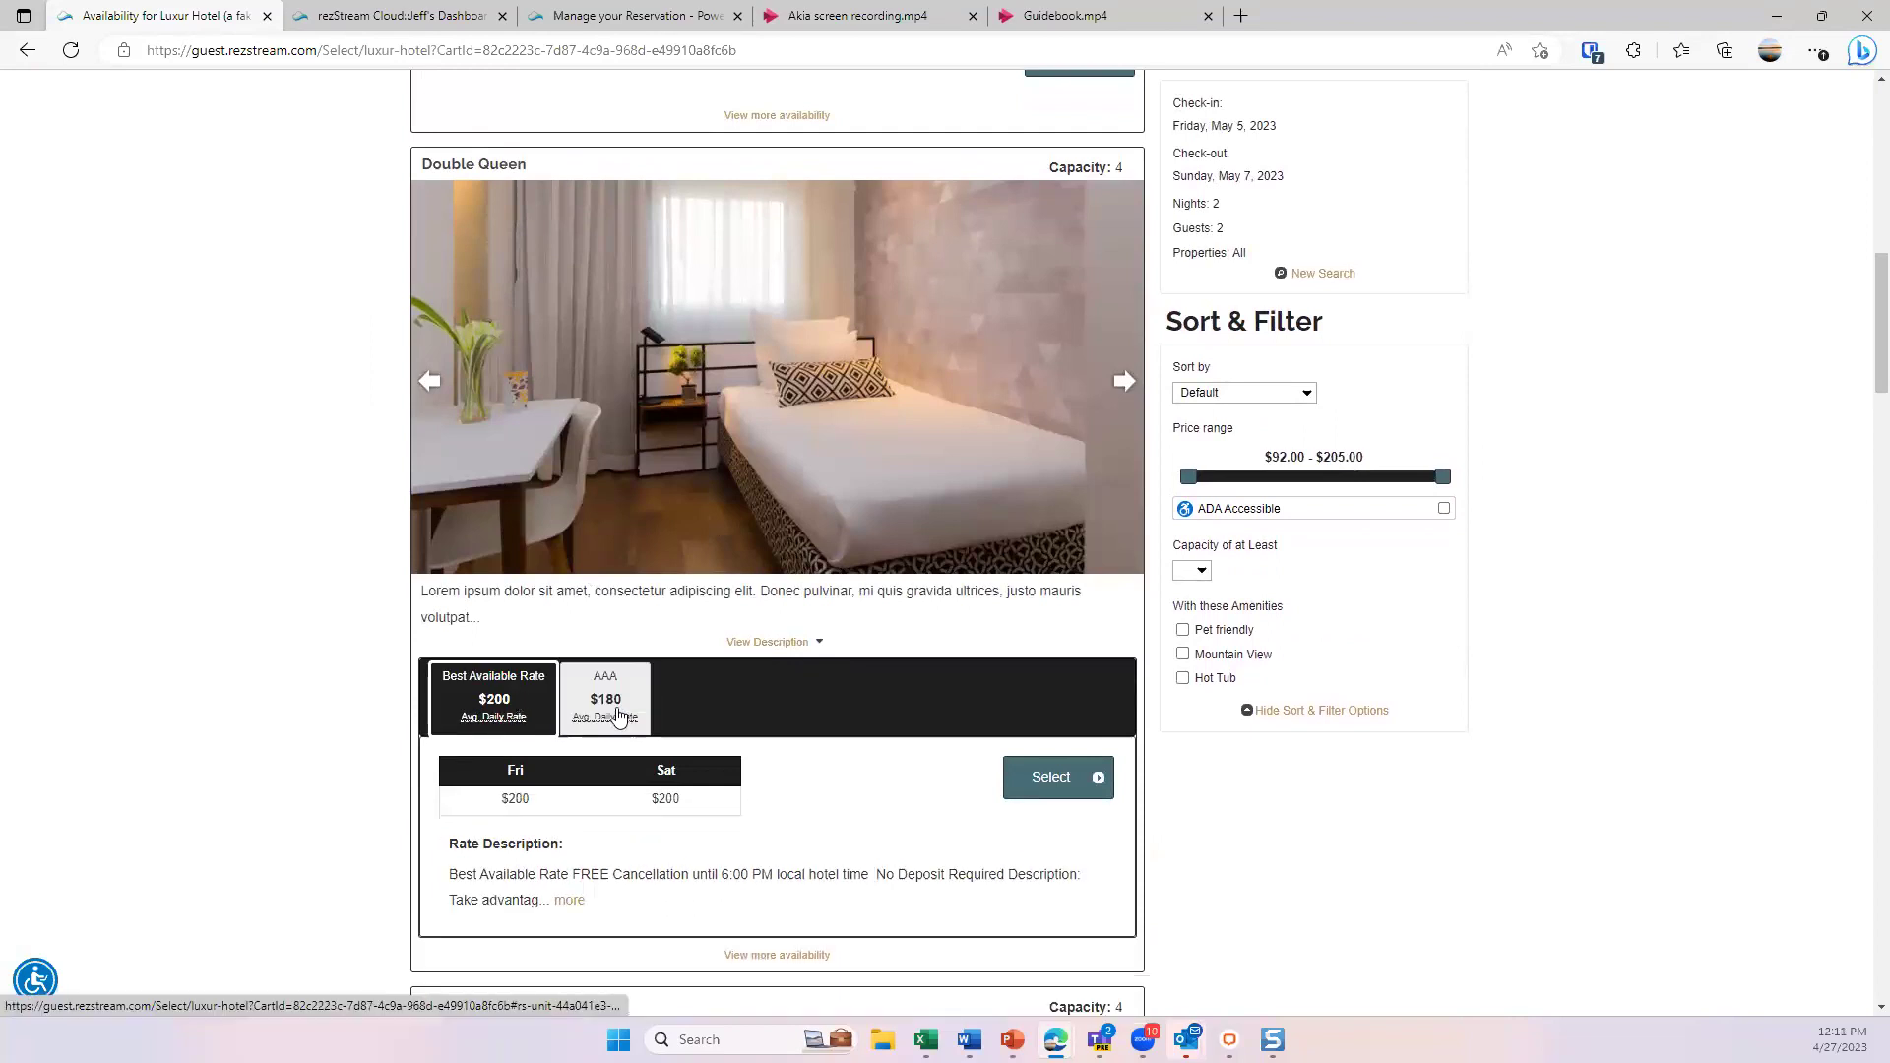
click(614, 709)
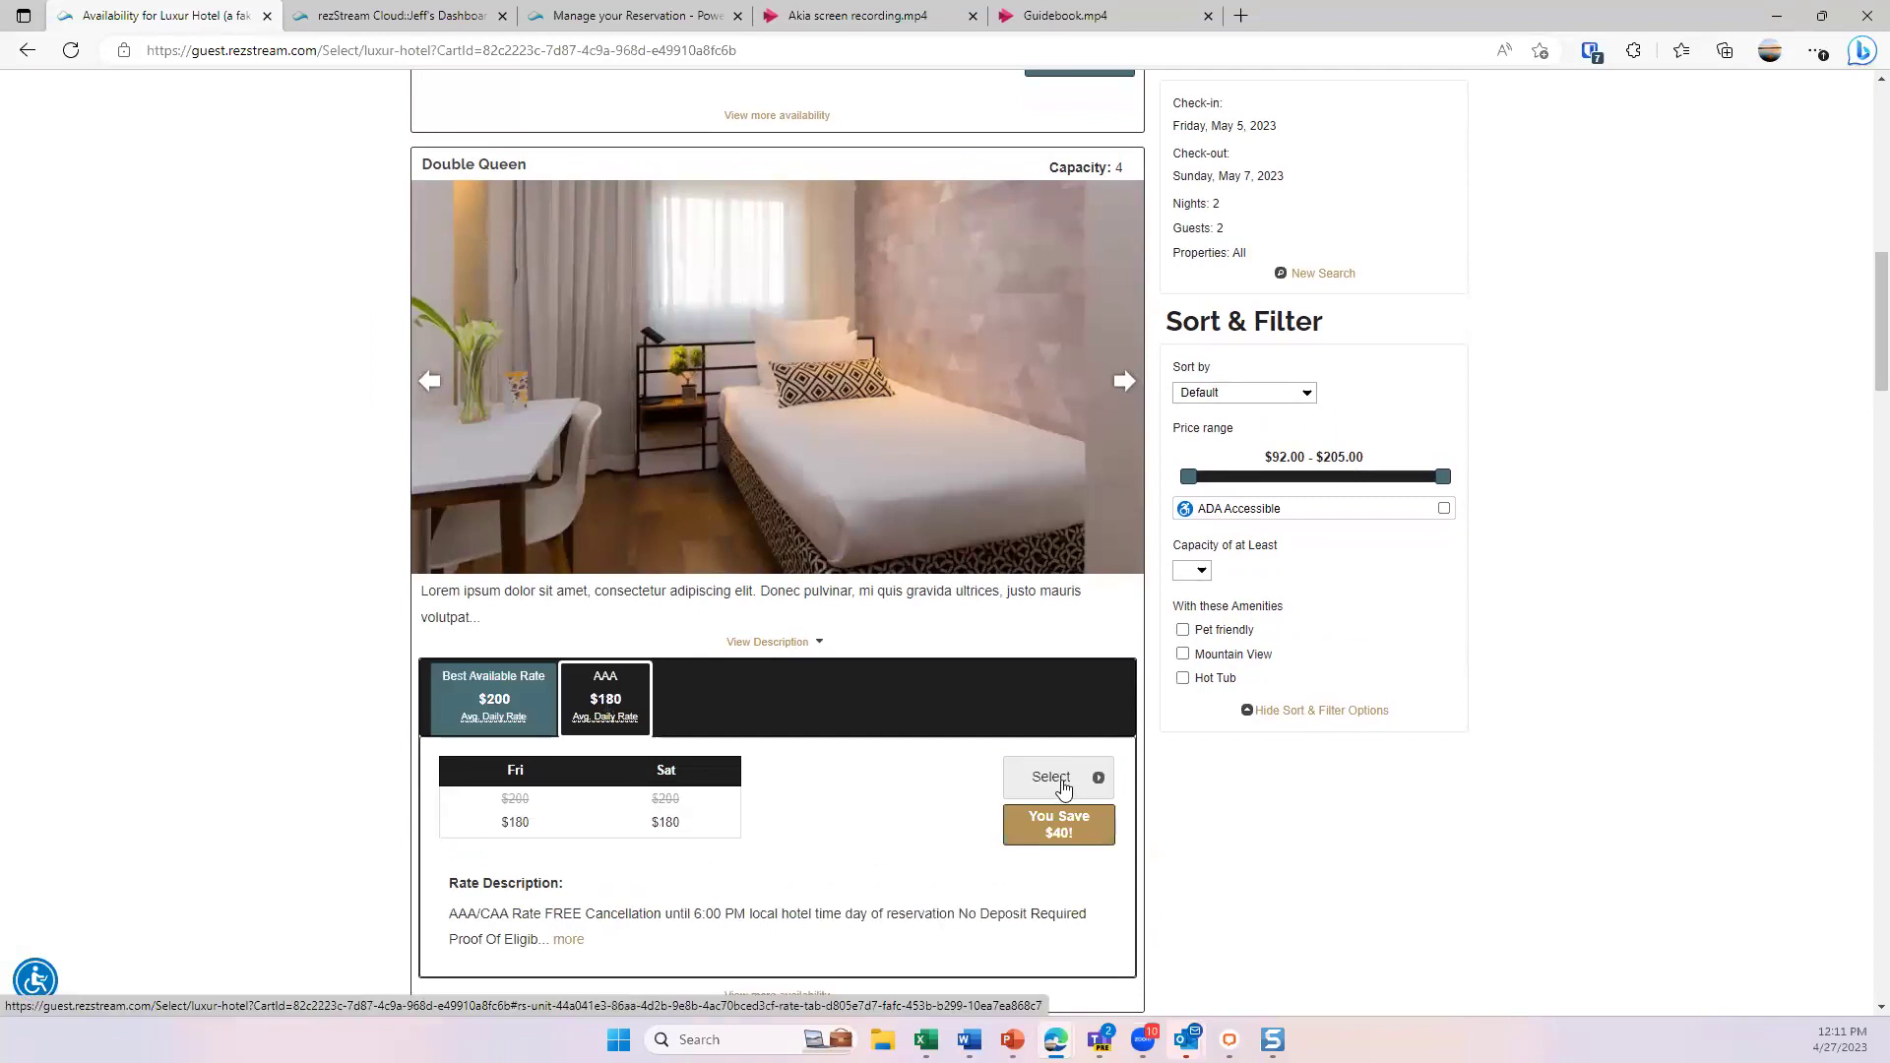
scroll(781, 460, up, 7)
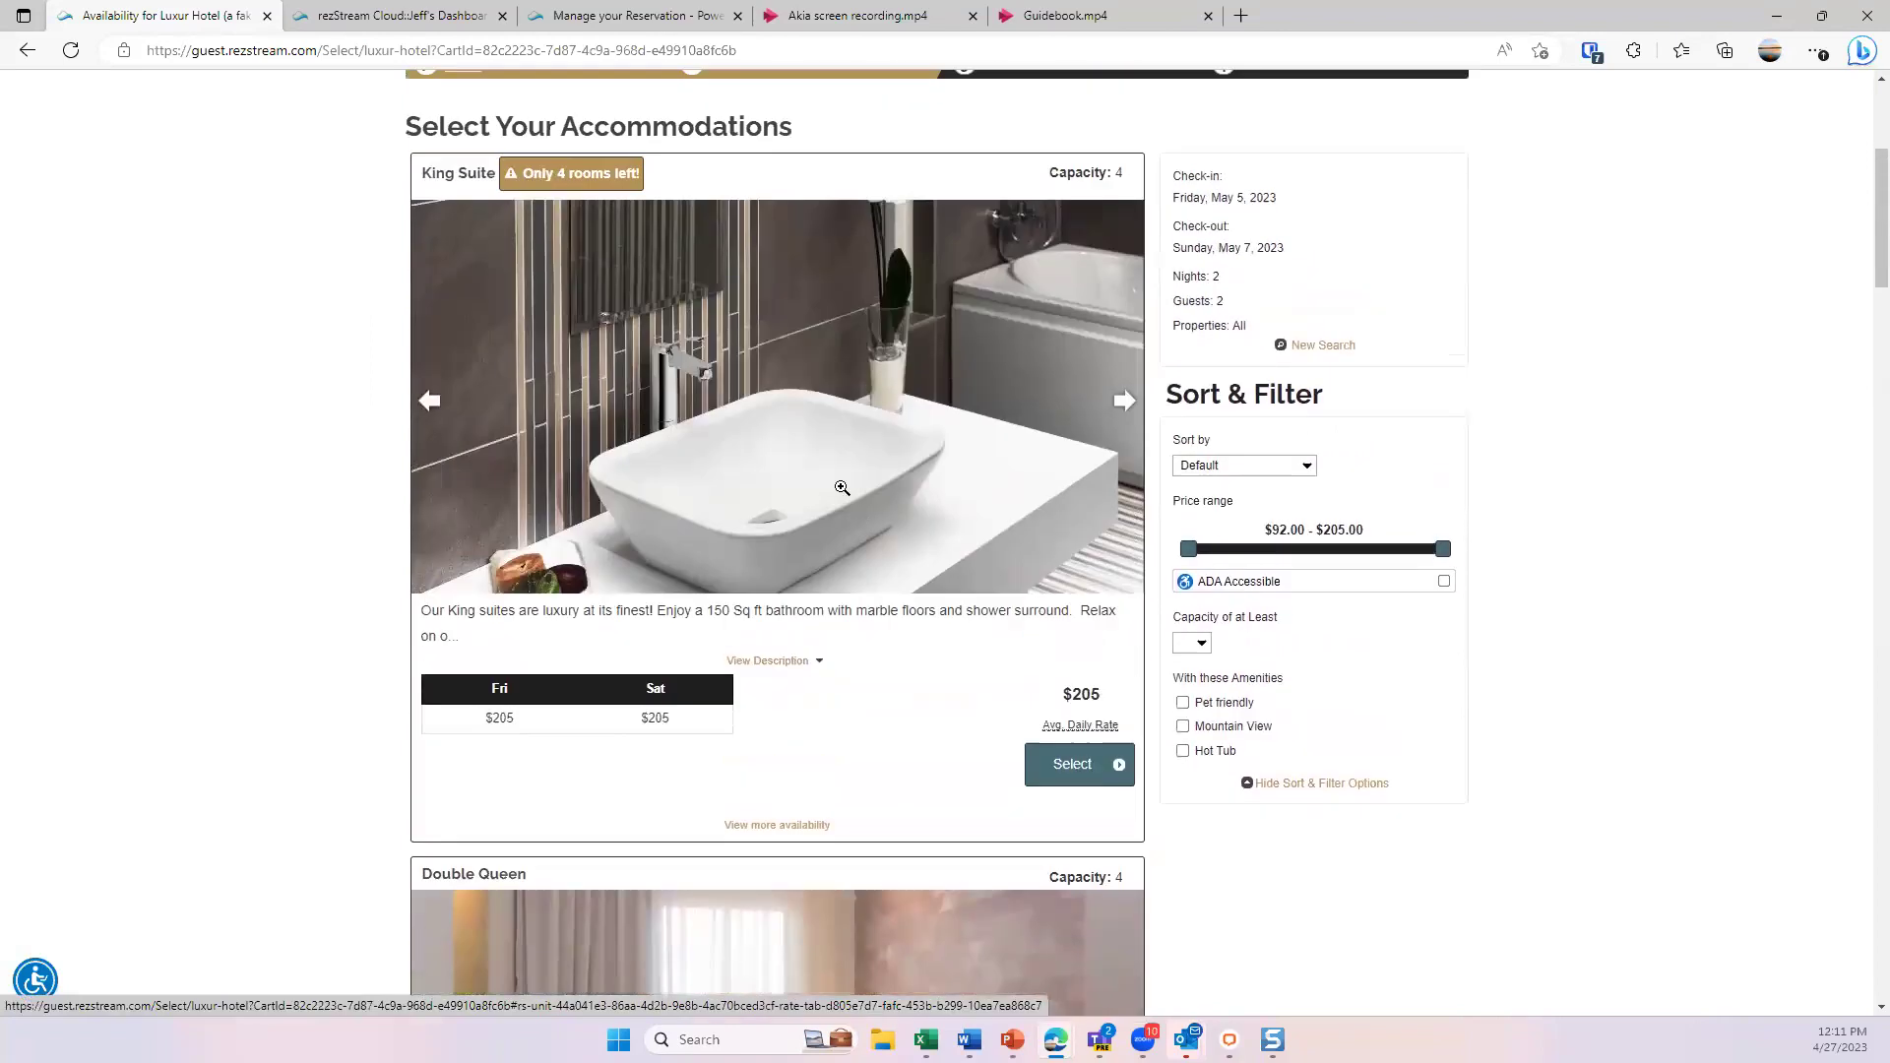
- Select the King Suite for the reservation and browse its Add-on Packages
click(1081, 772)
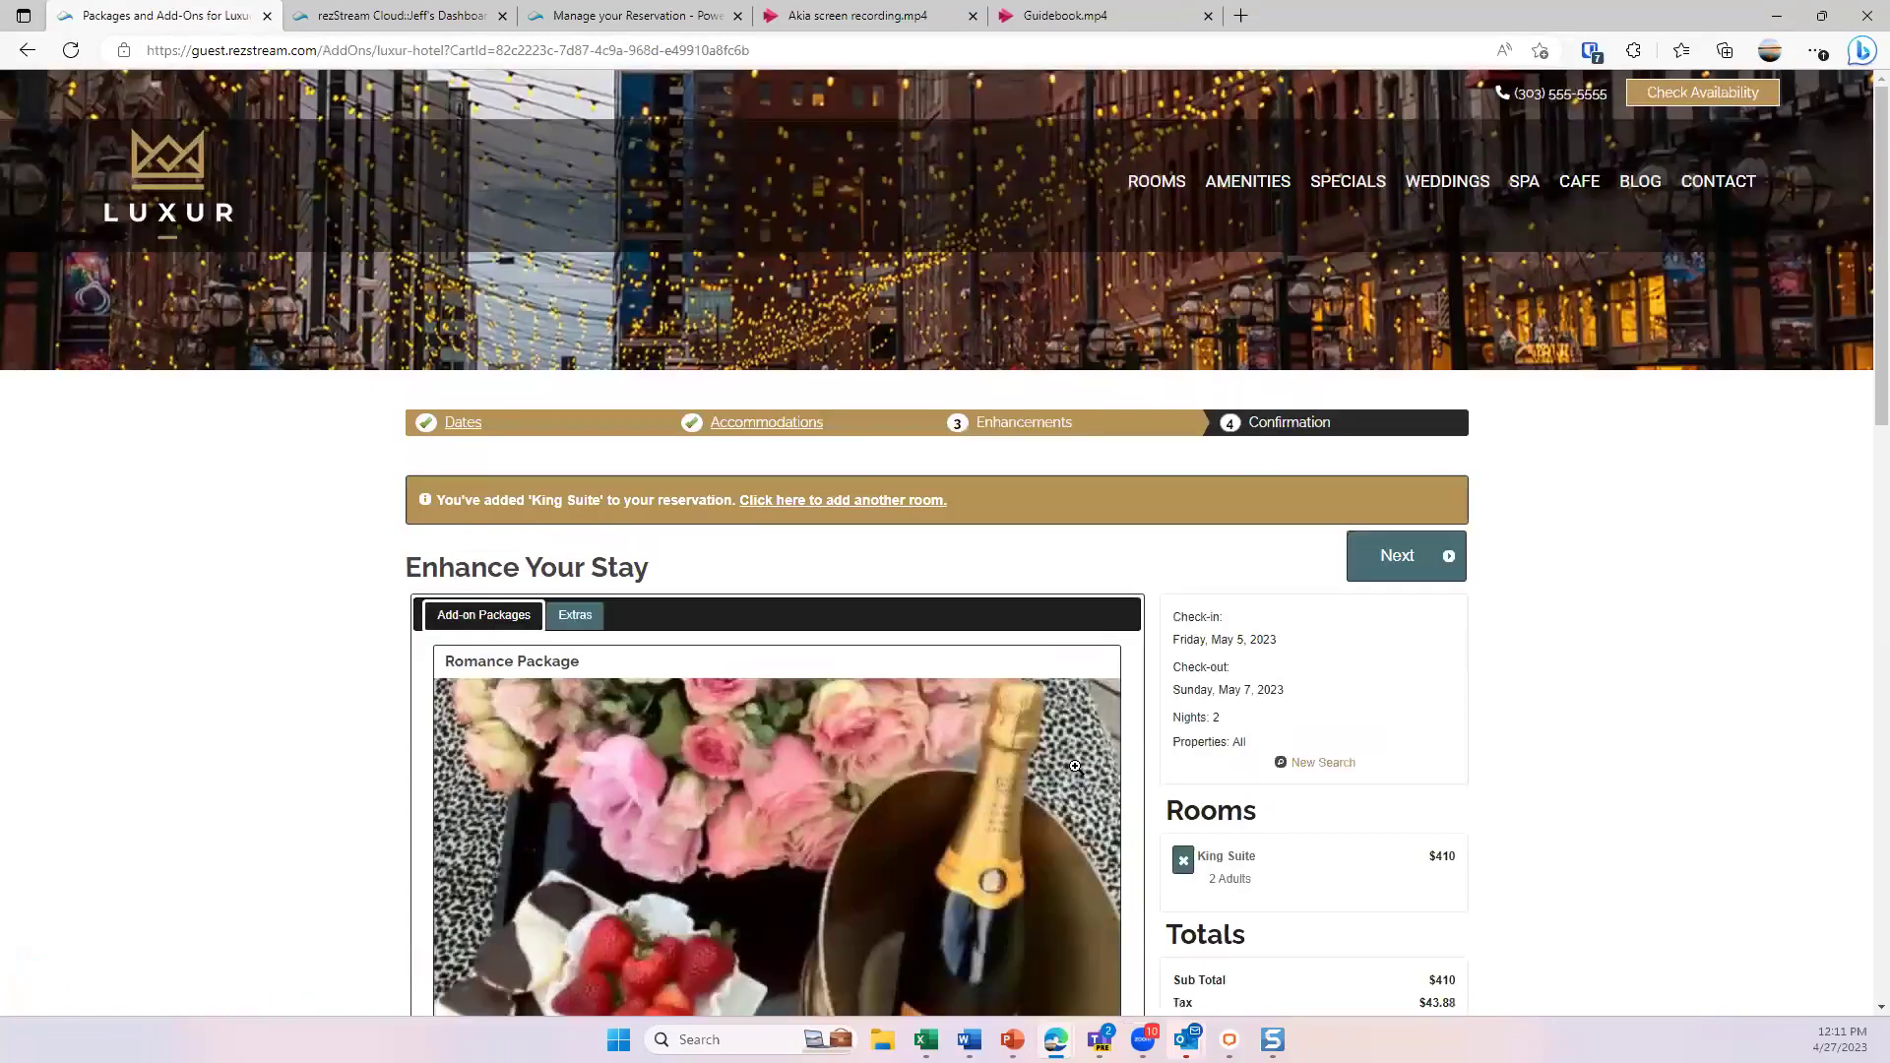
scroll(1142, 705, down, 3)
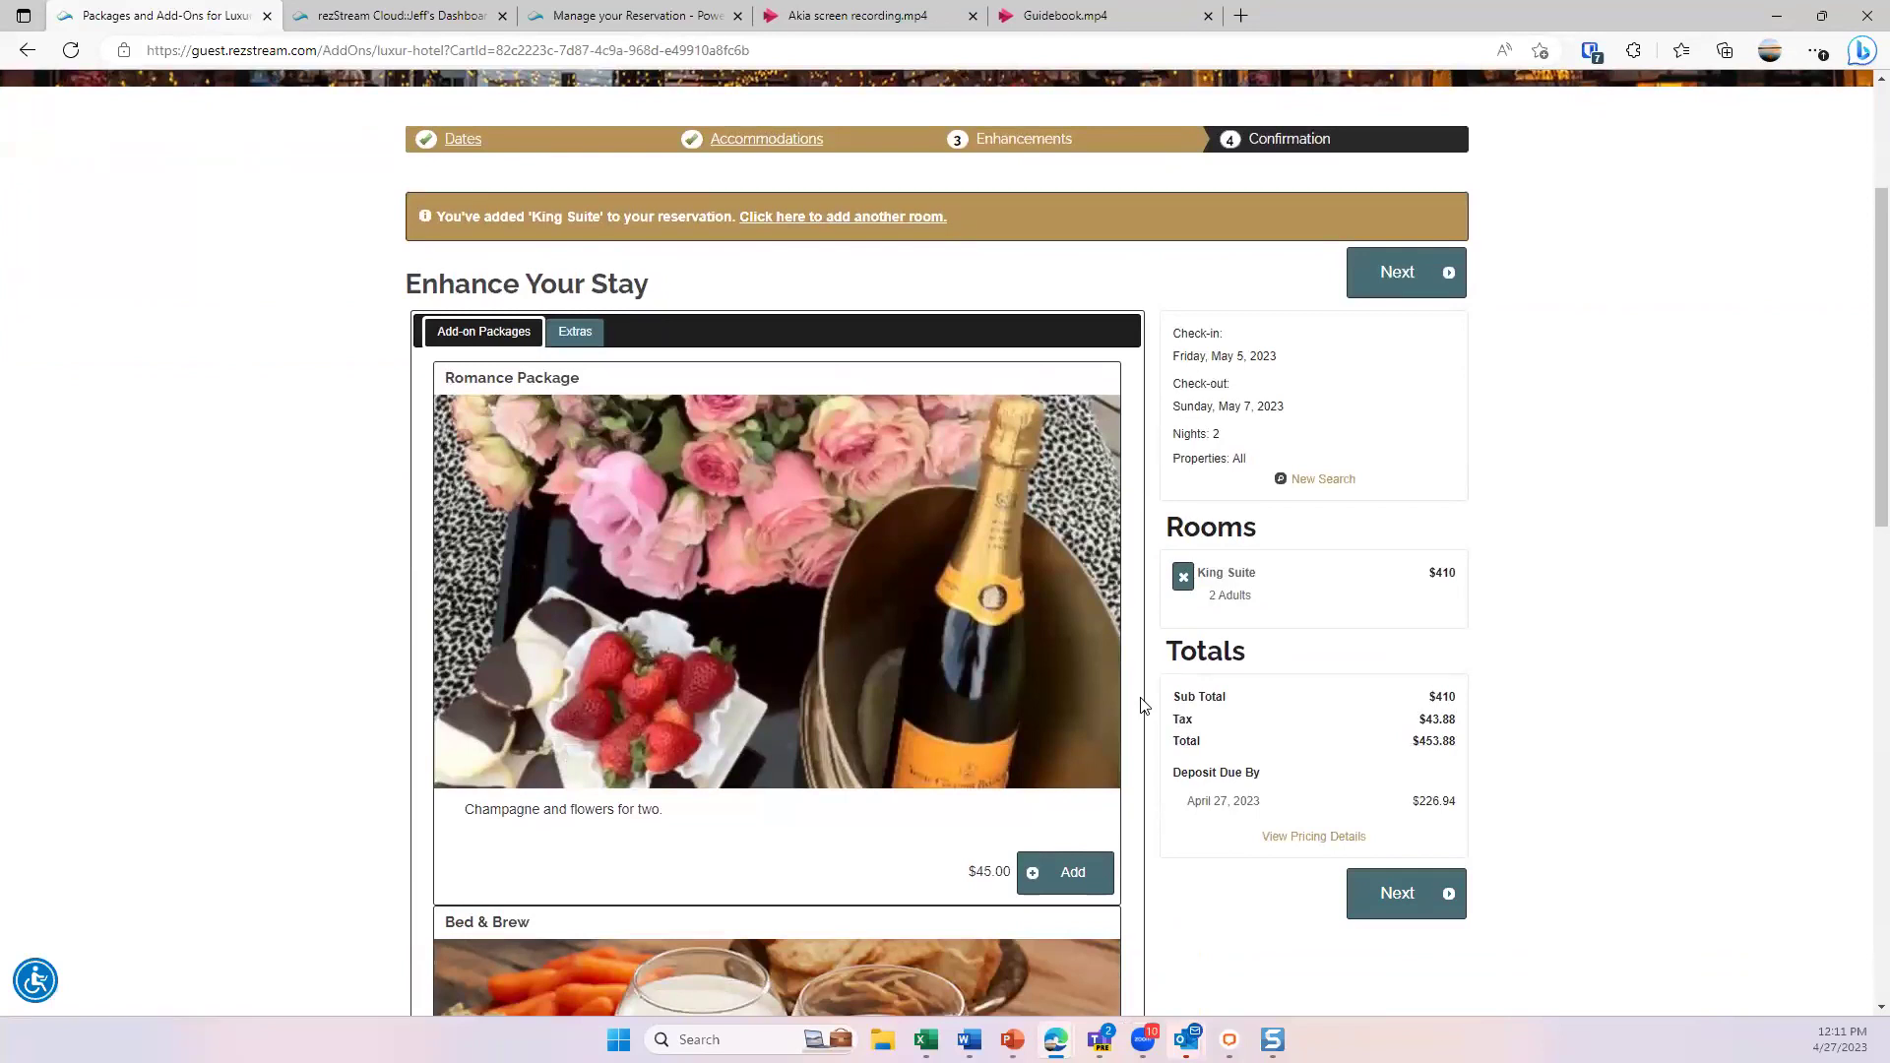
scroll(985, 726, down, 2)
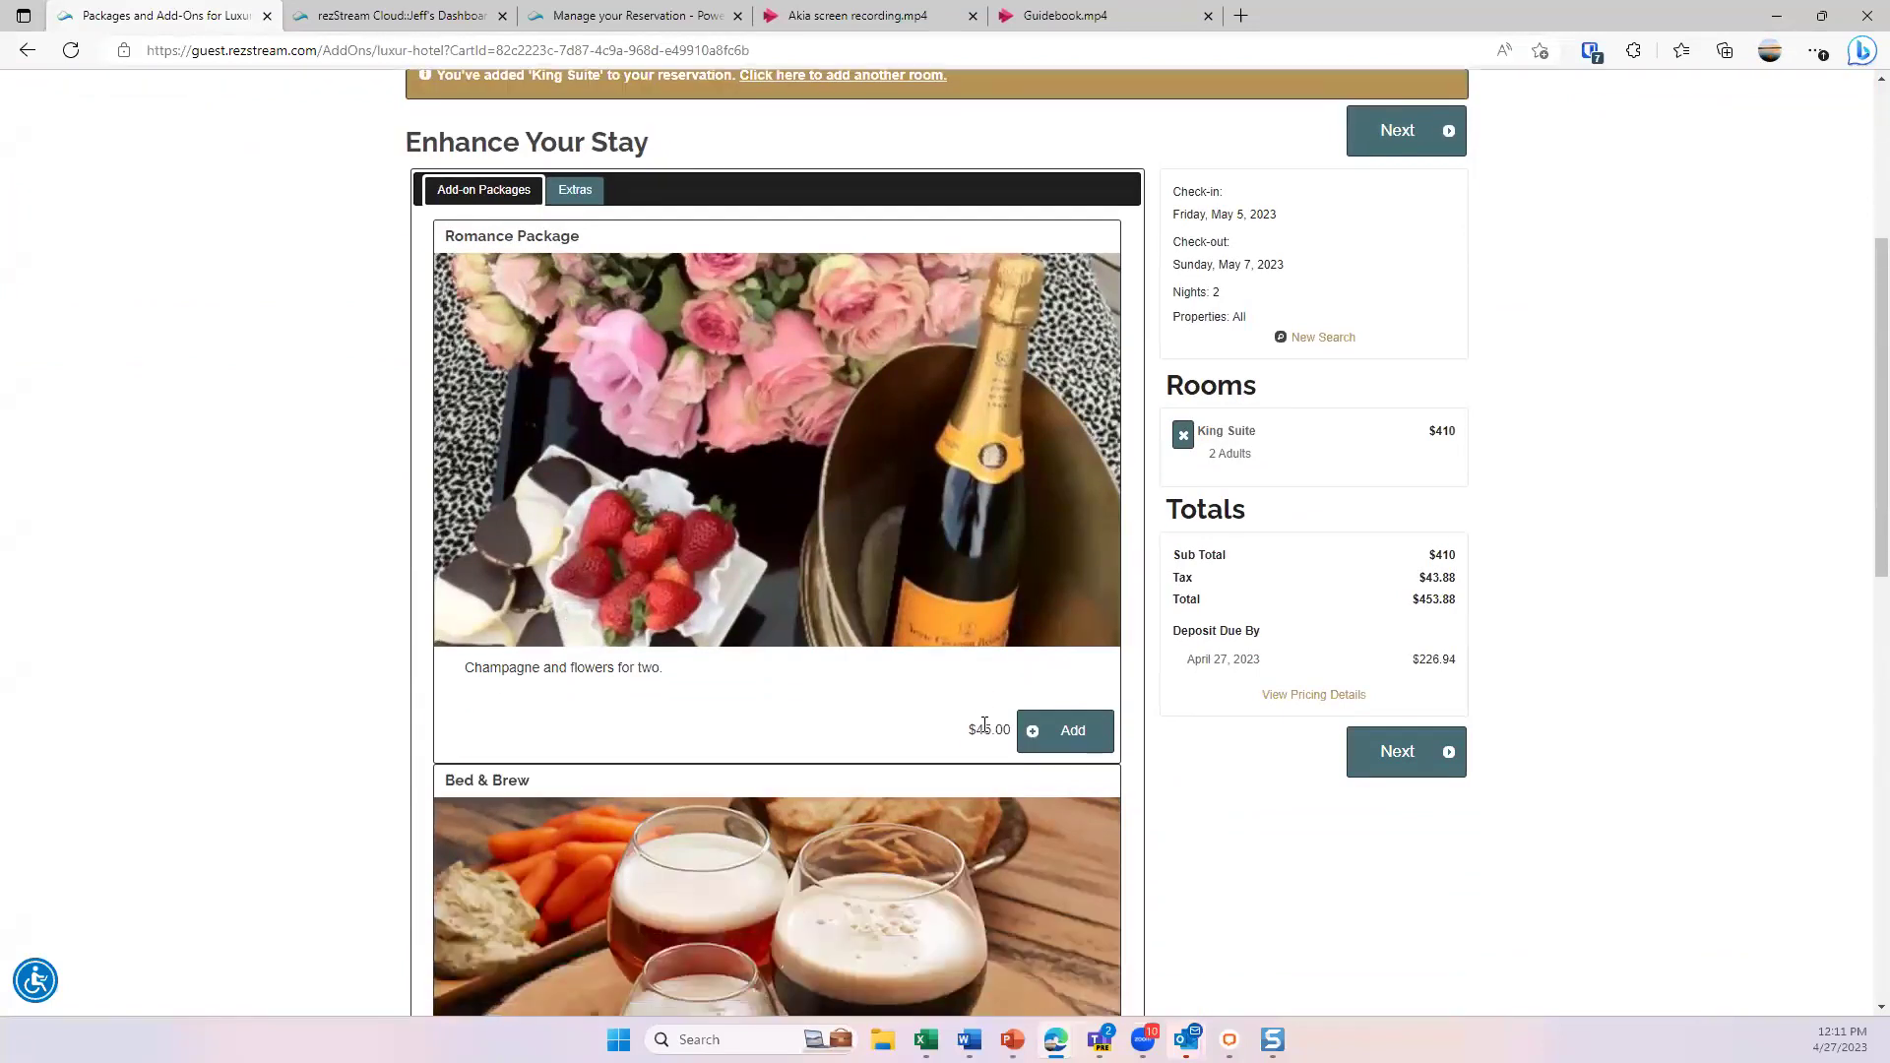
scroll(772, 475, down, 8)
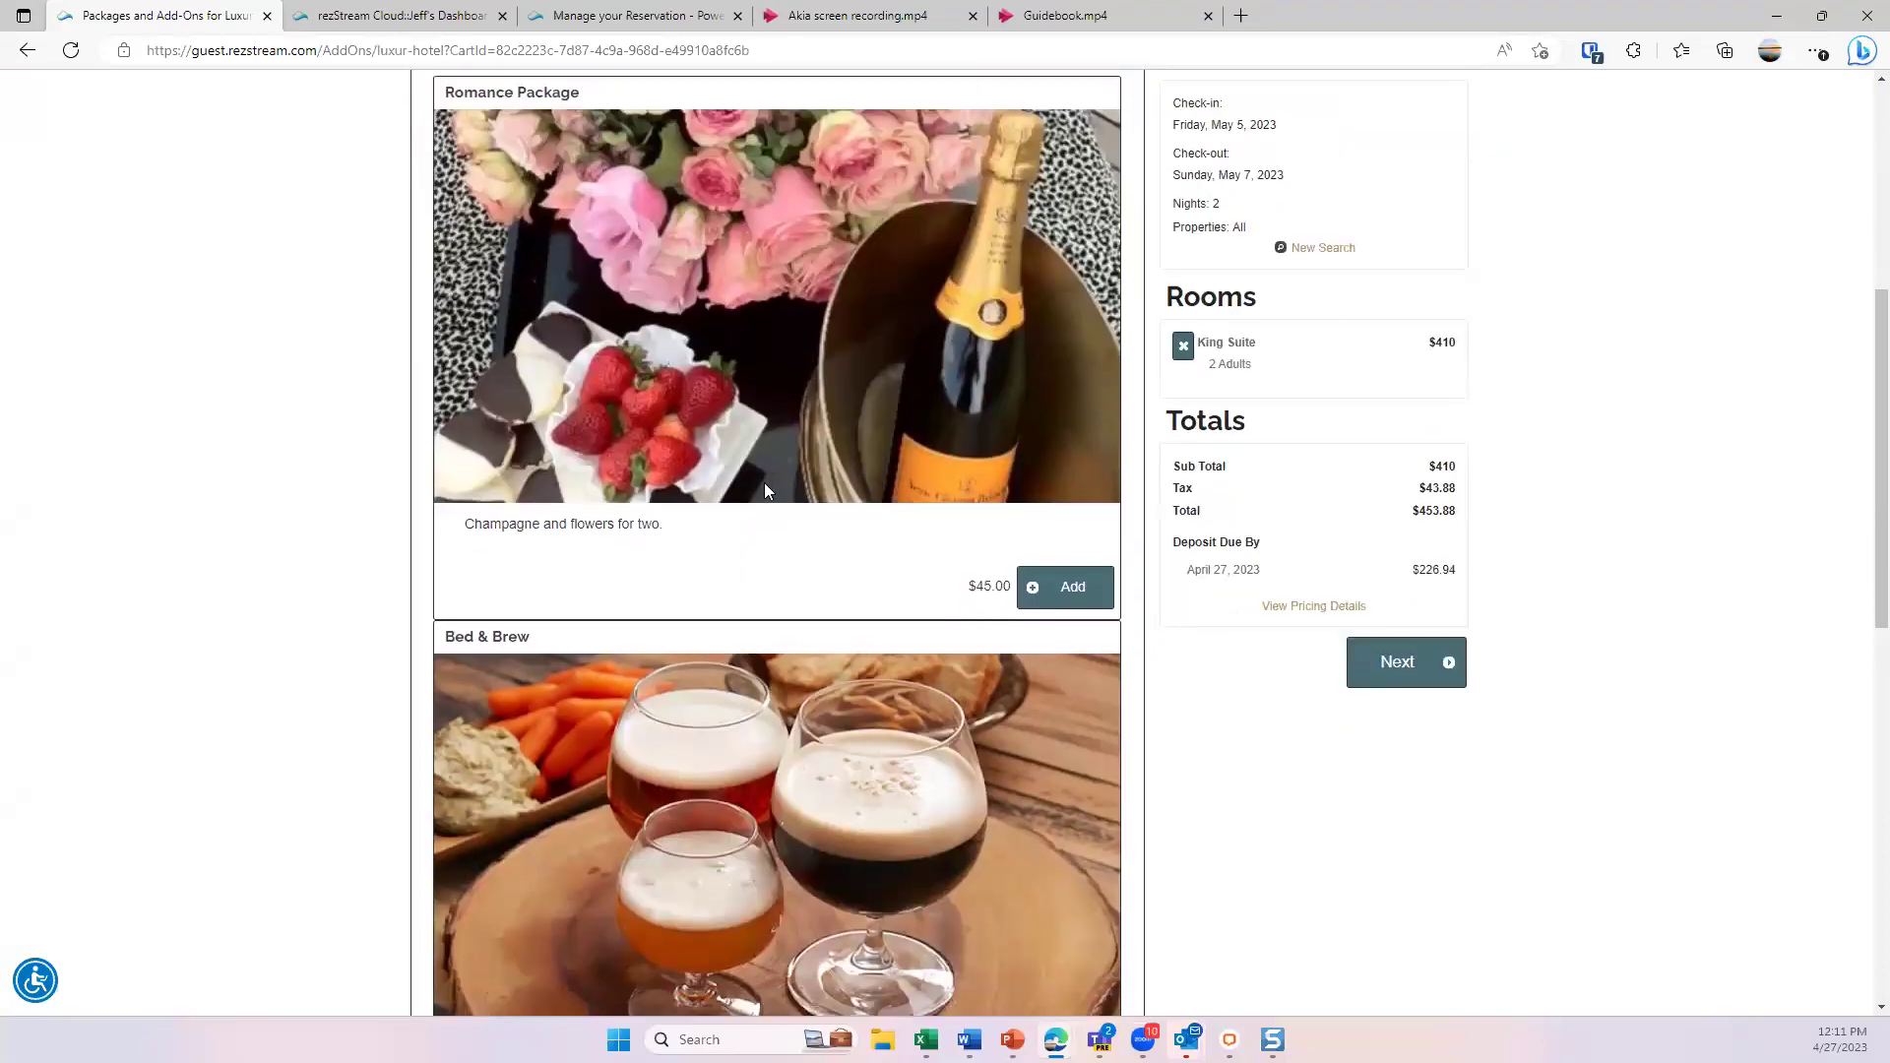
scroll(767, 489, down, 2)
scroll(671, 498, up, 15)
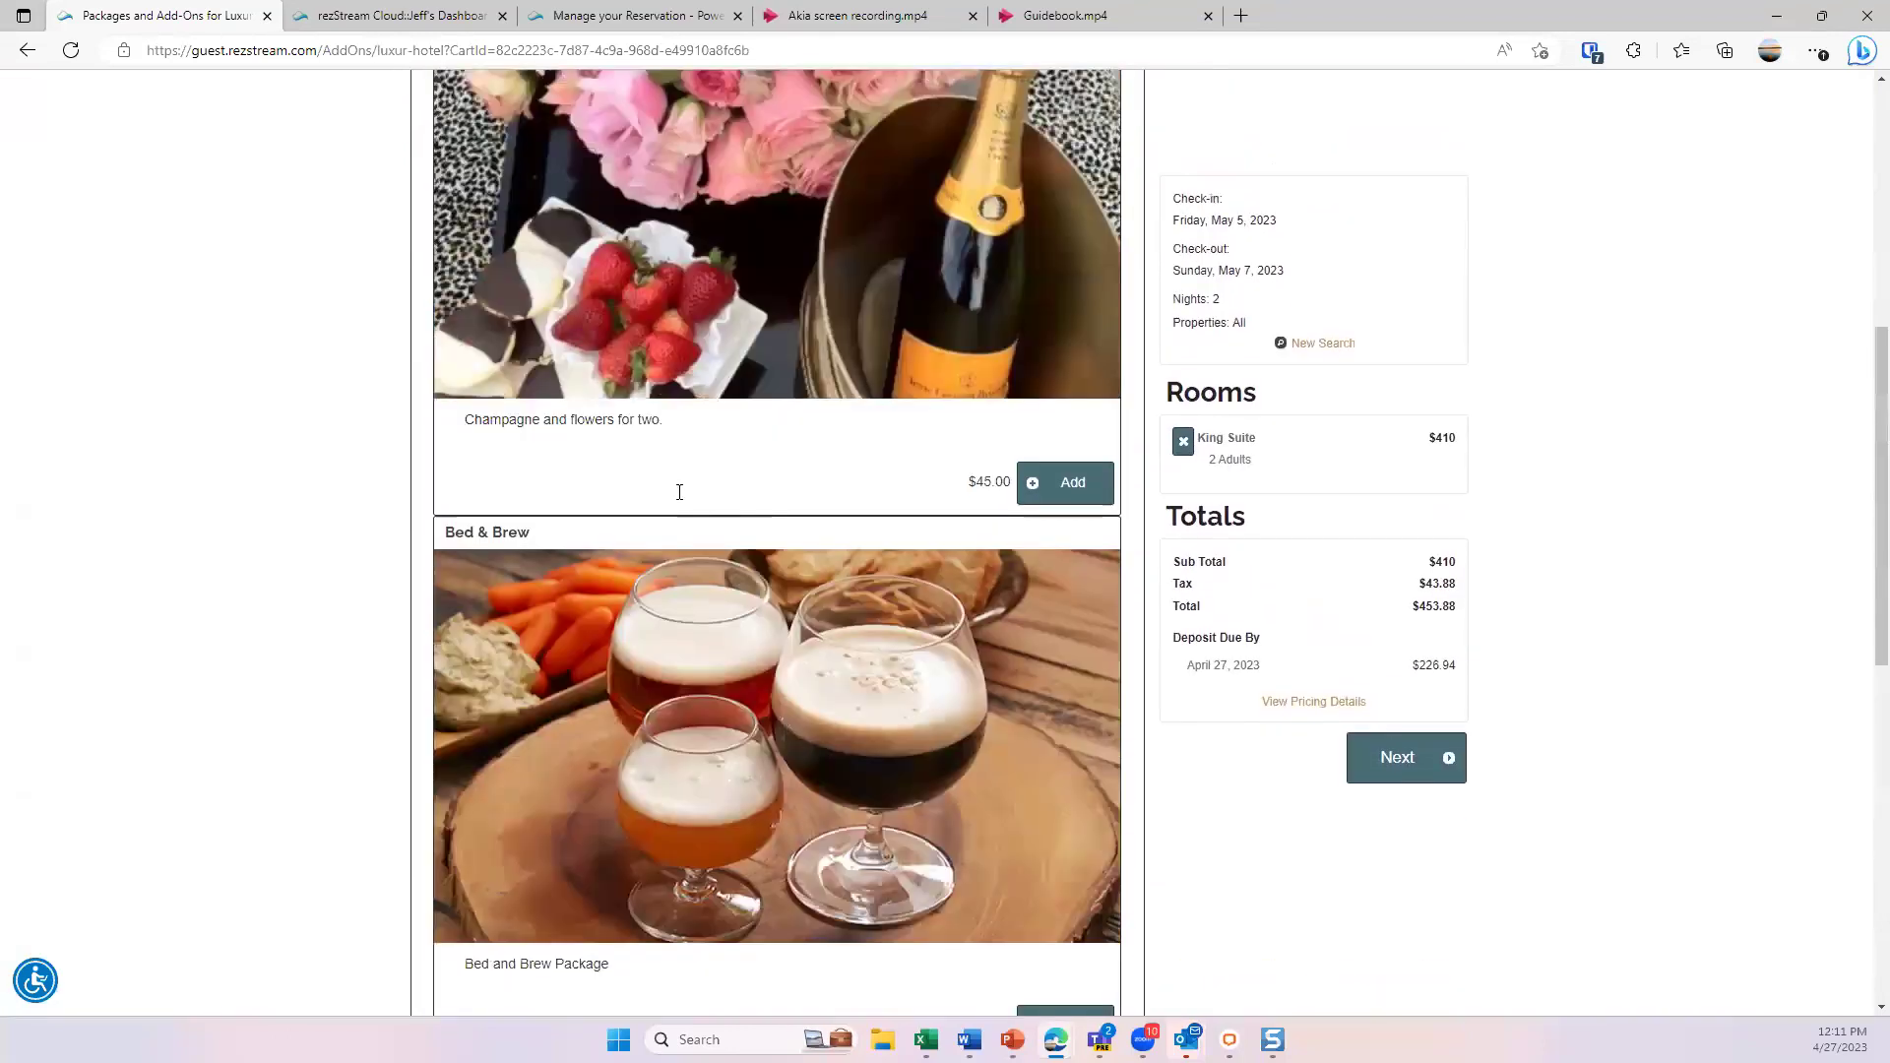
- Review the Extras add-ons and continue to the Confirm Your Reservation page
click(576, 617)
scroll(751, 623, down, 2)
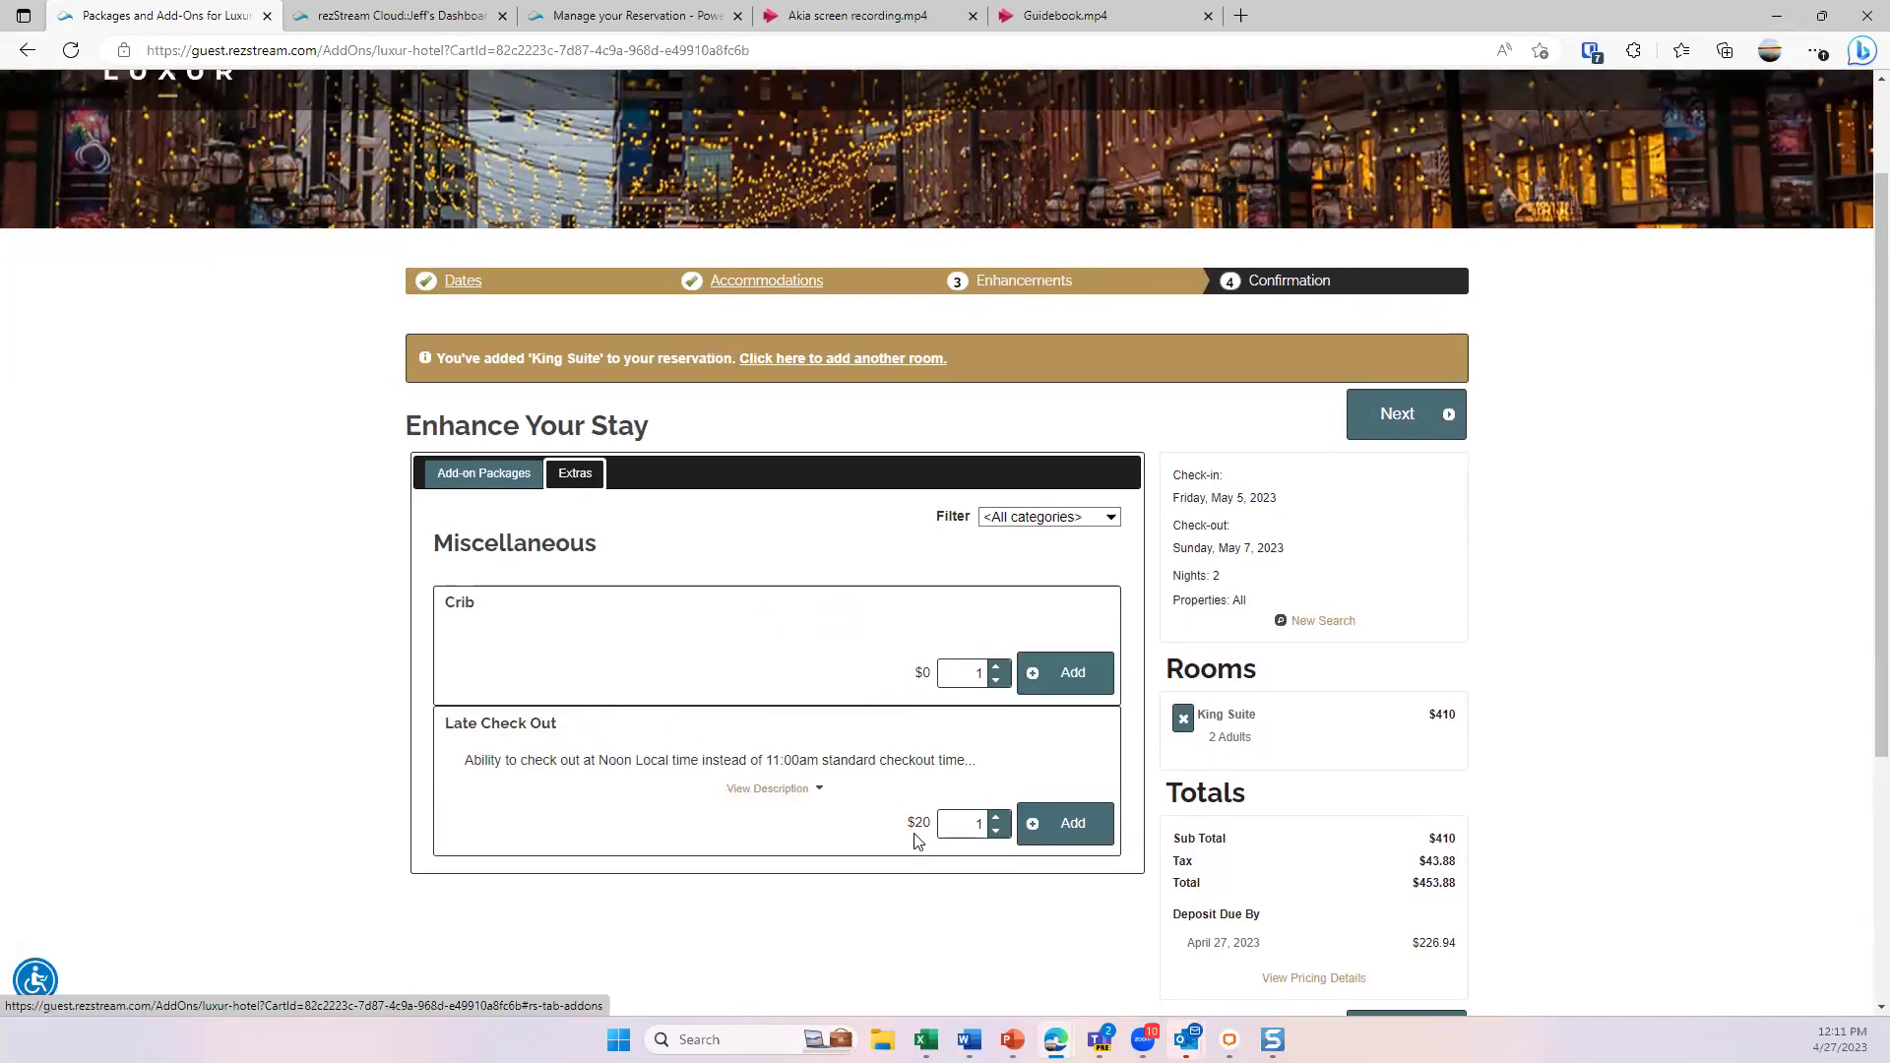
click(1403, 417)
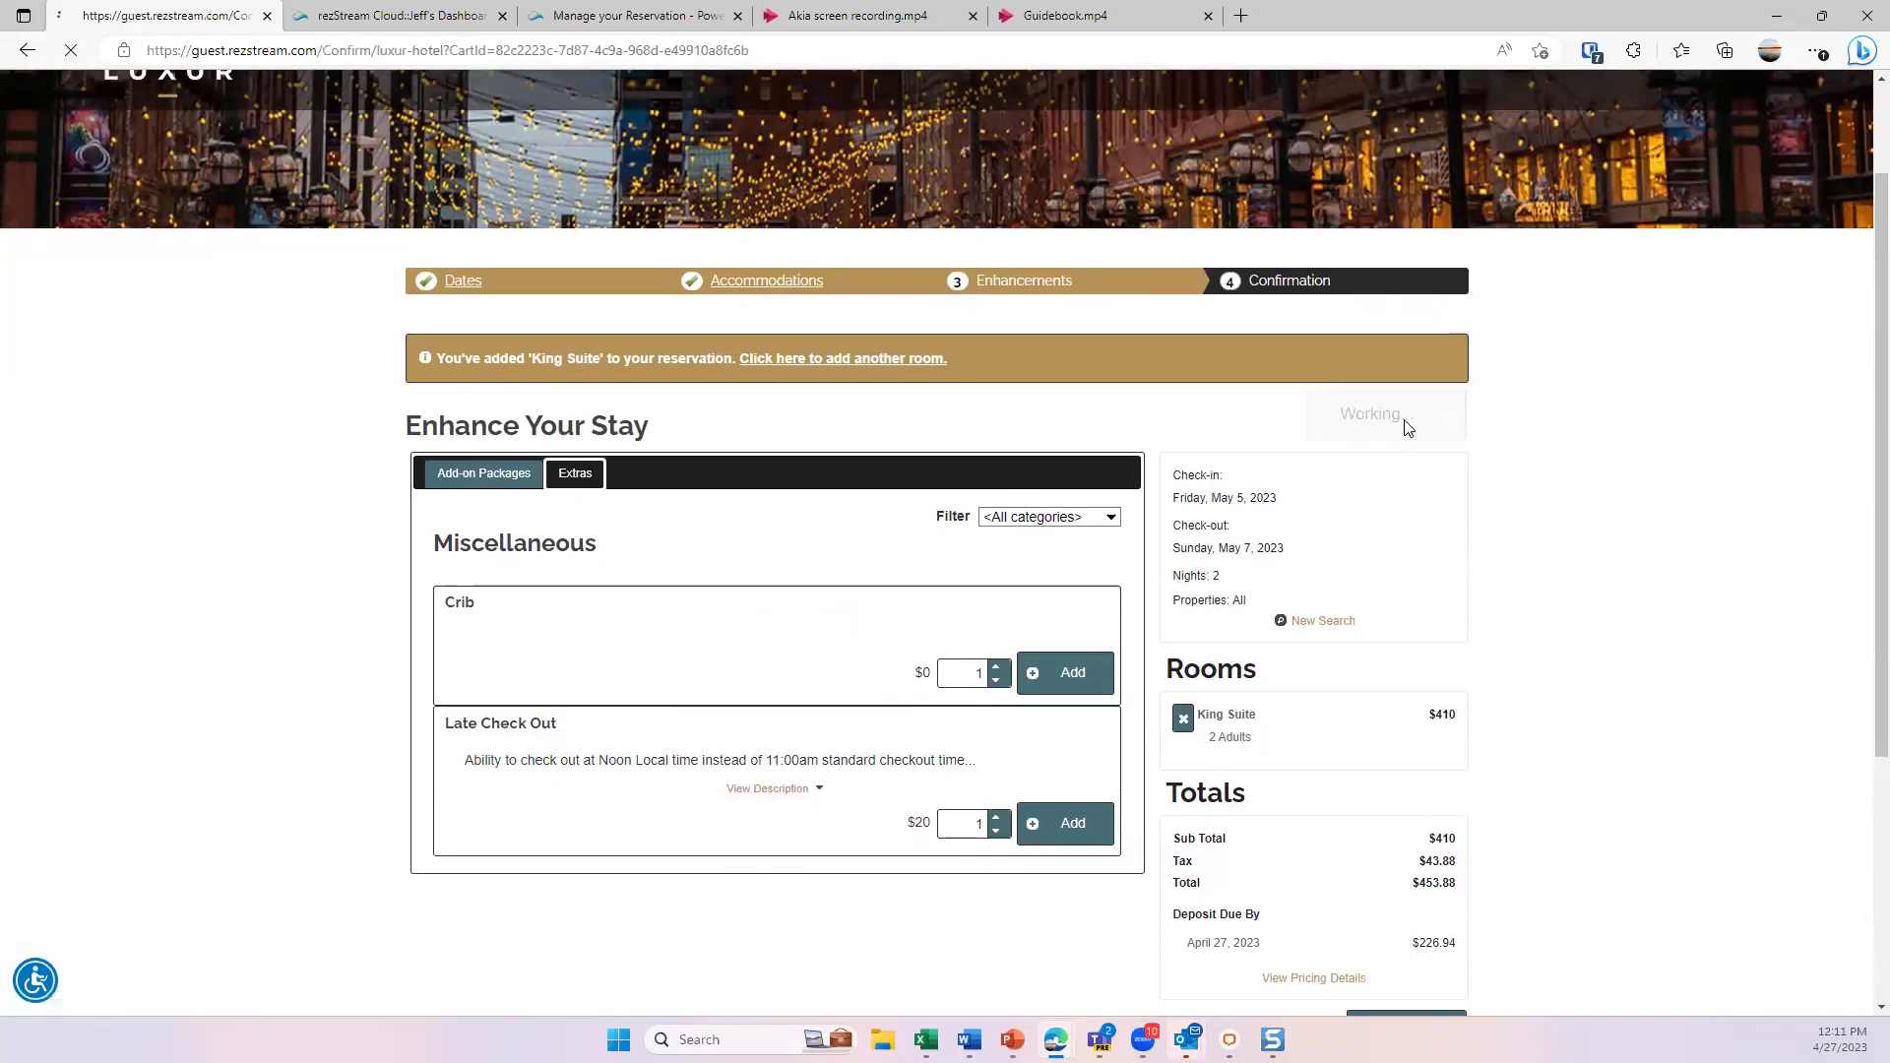
- Fill the guest's contact details and mailing address from the browser's saved autofill entries
scroll(825, 614, down, 3)
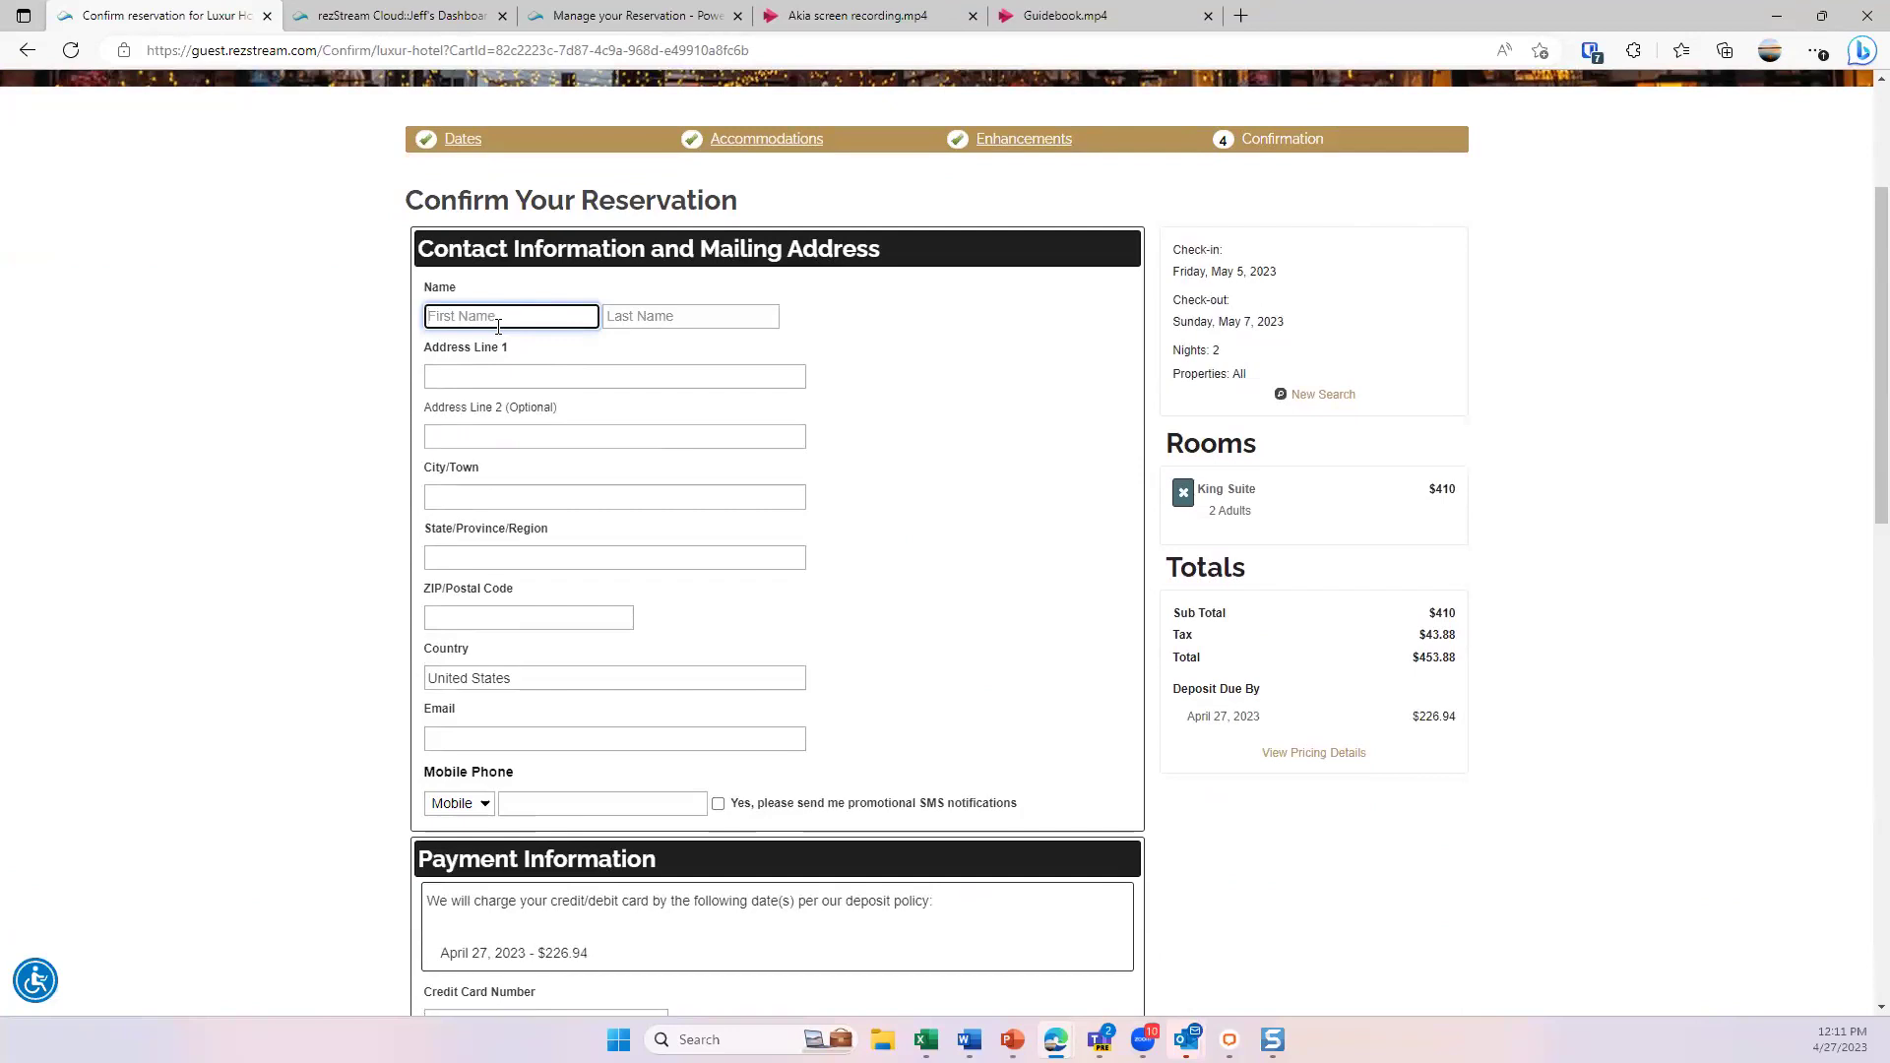
text(Jeff)
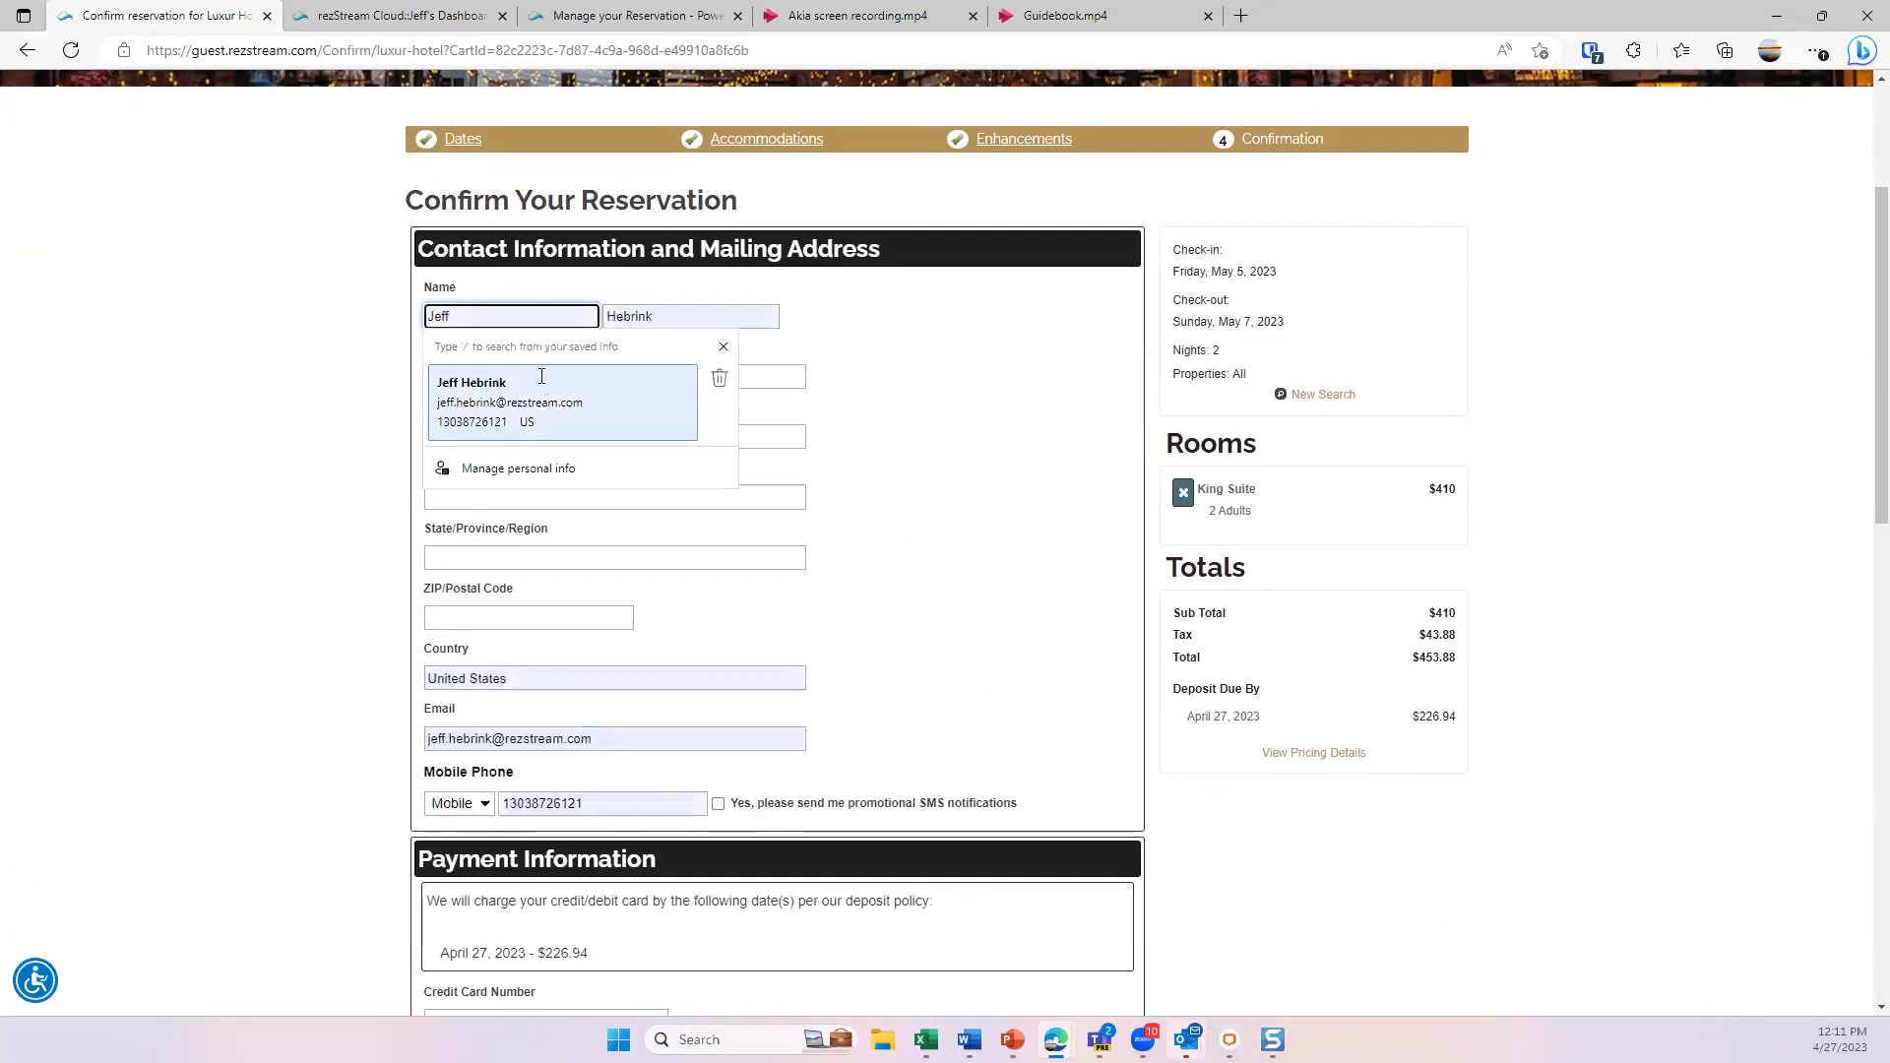
click(522, 394)
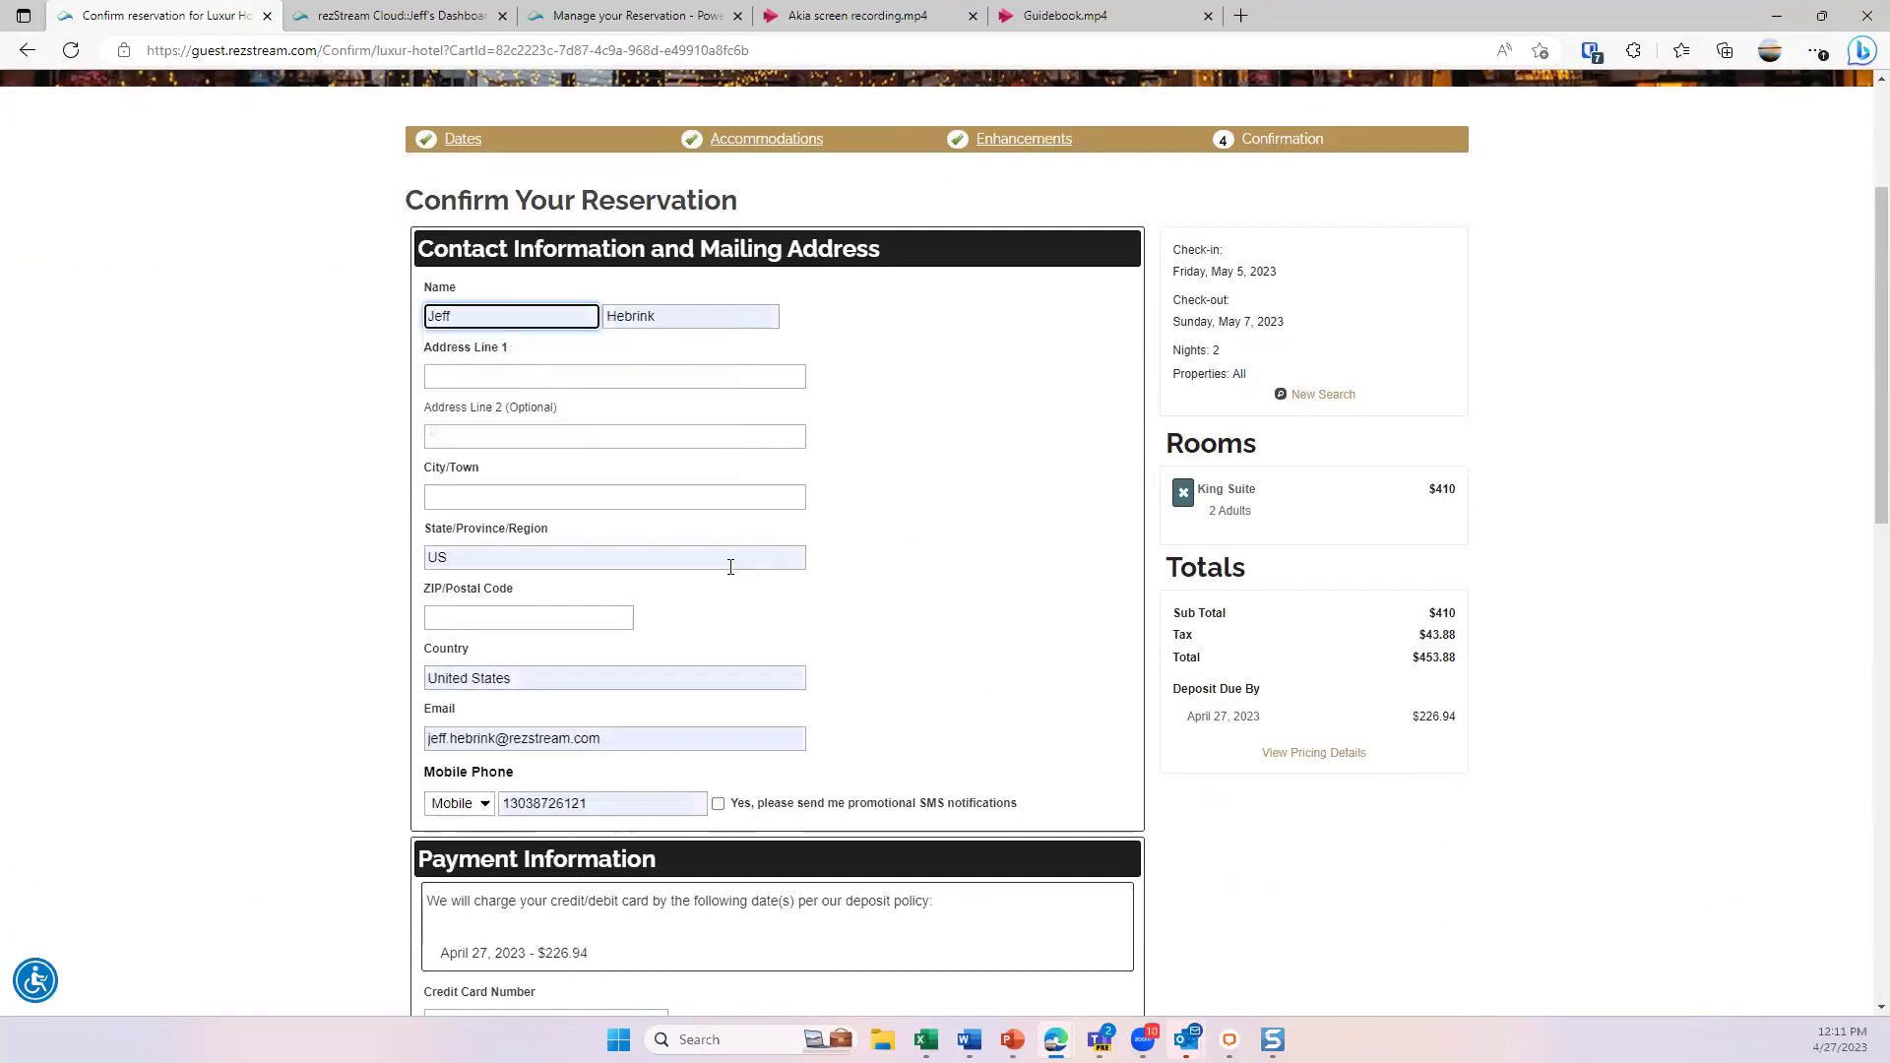
click(512, 436)
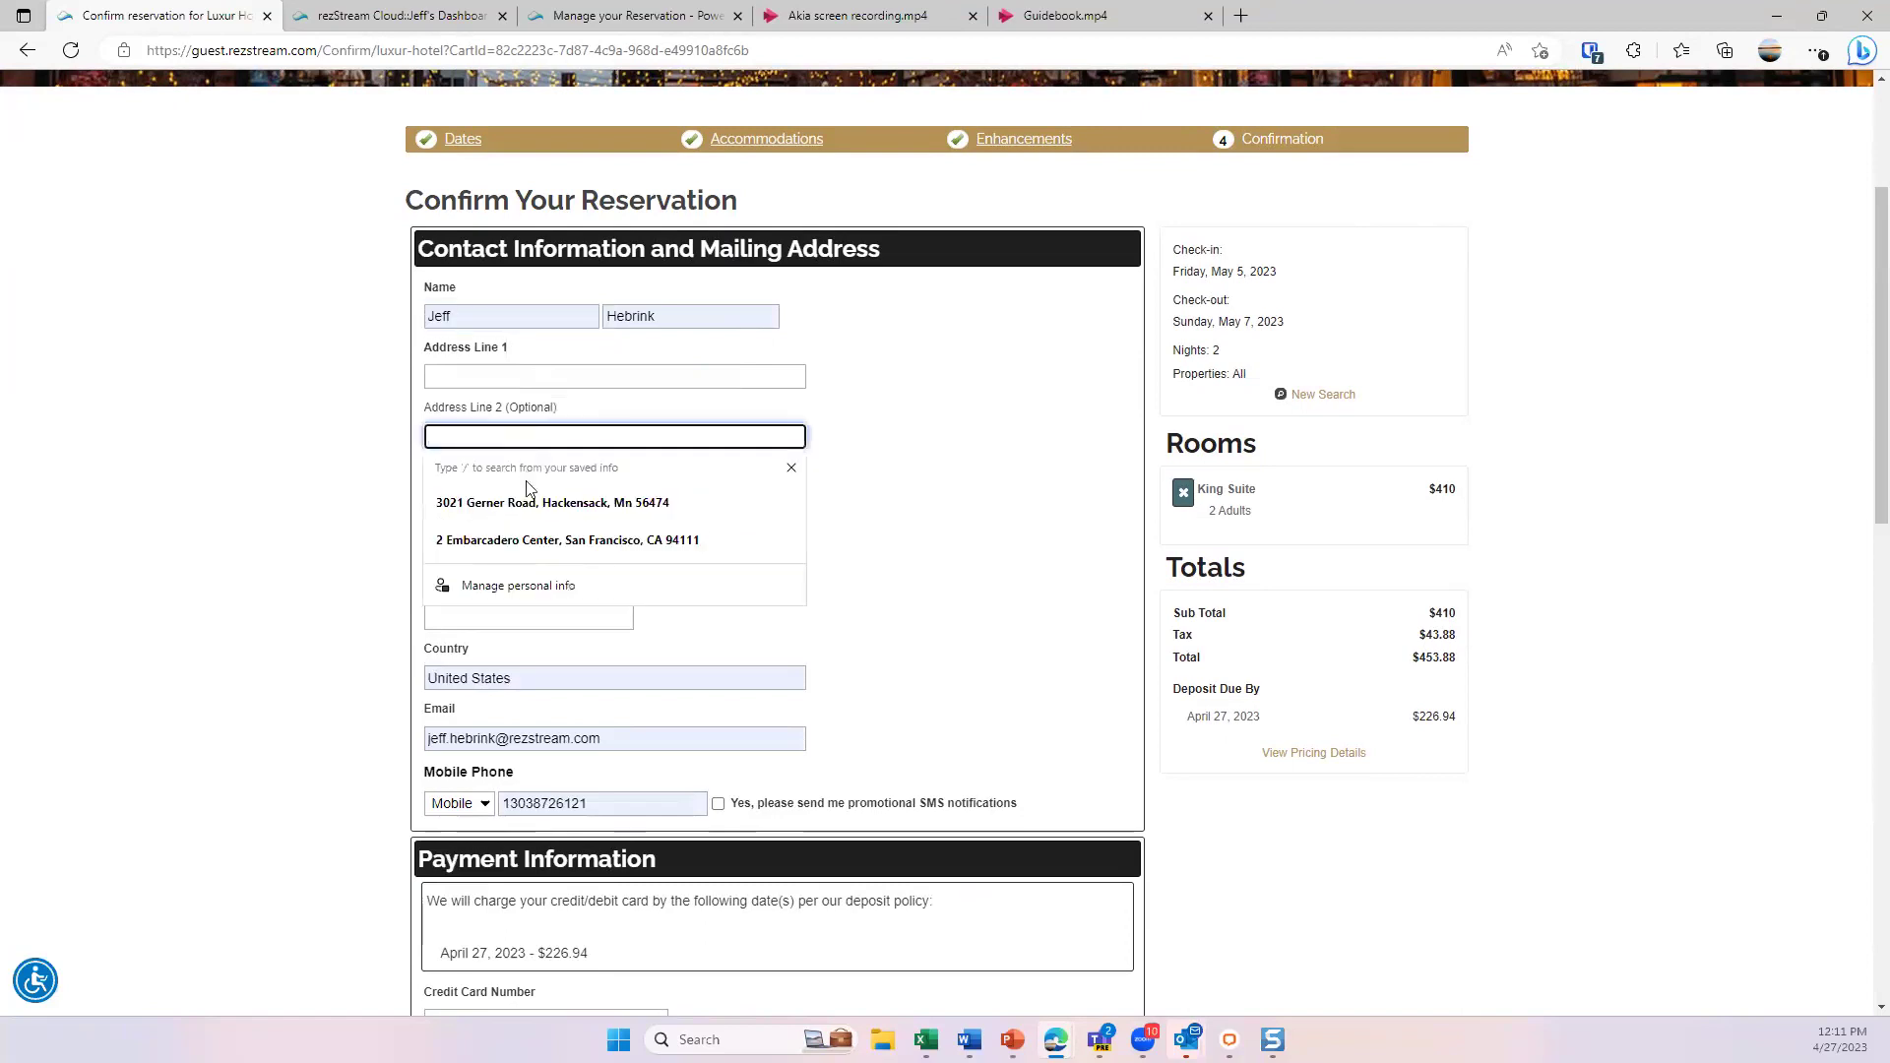
click(529, 494)
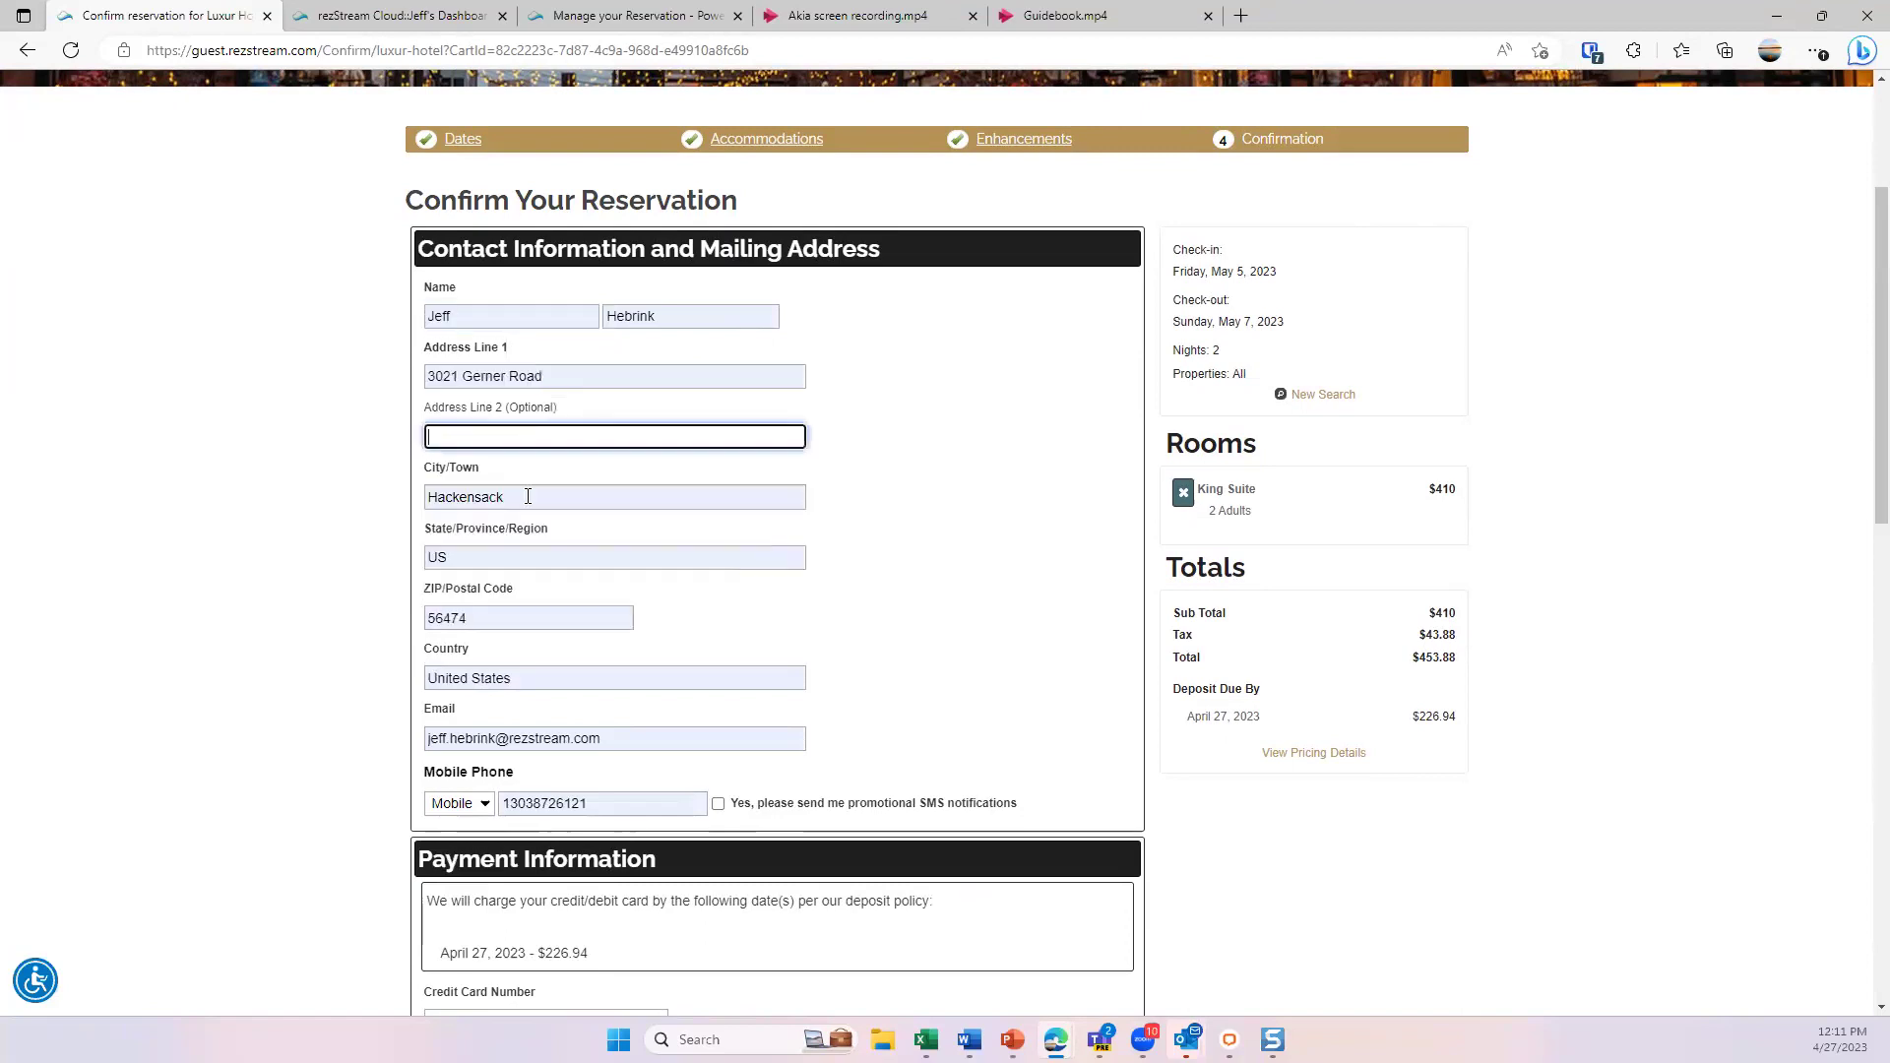
click(632, 807)
scroll(846, 700, down, 5)
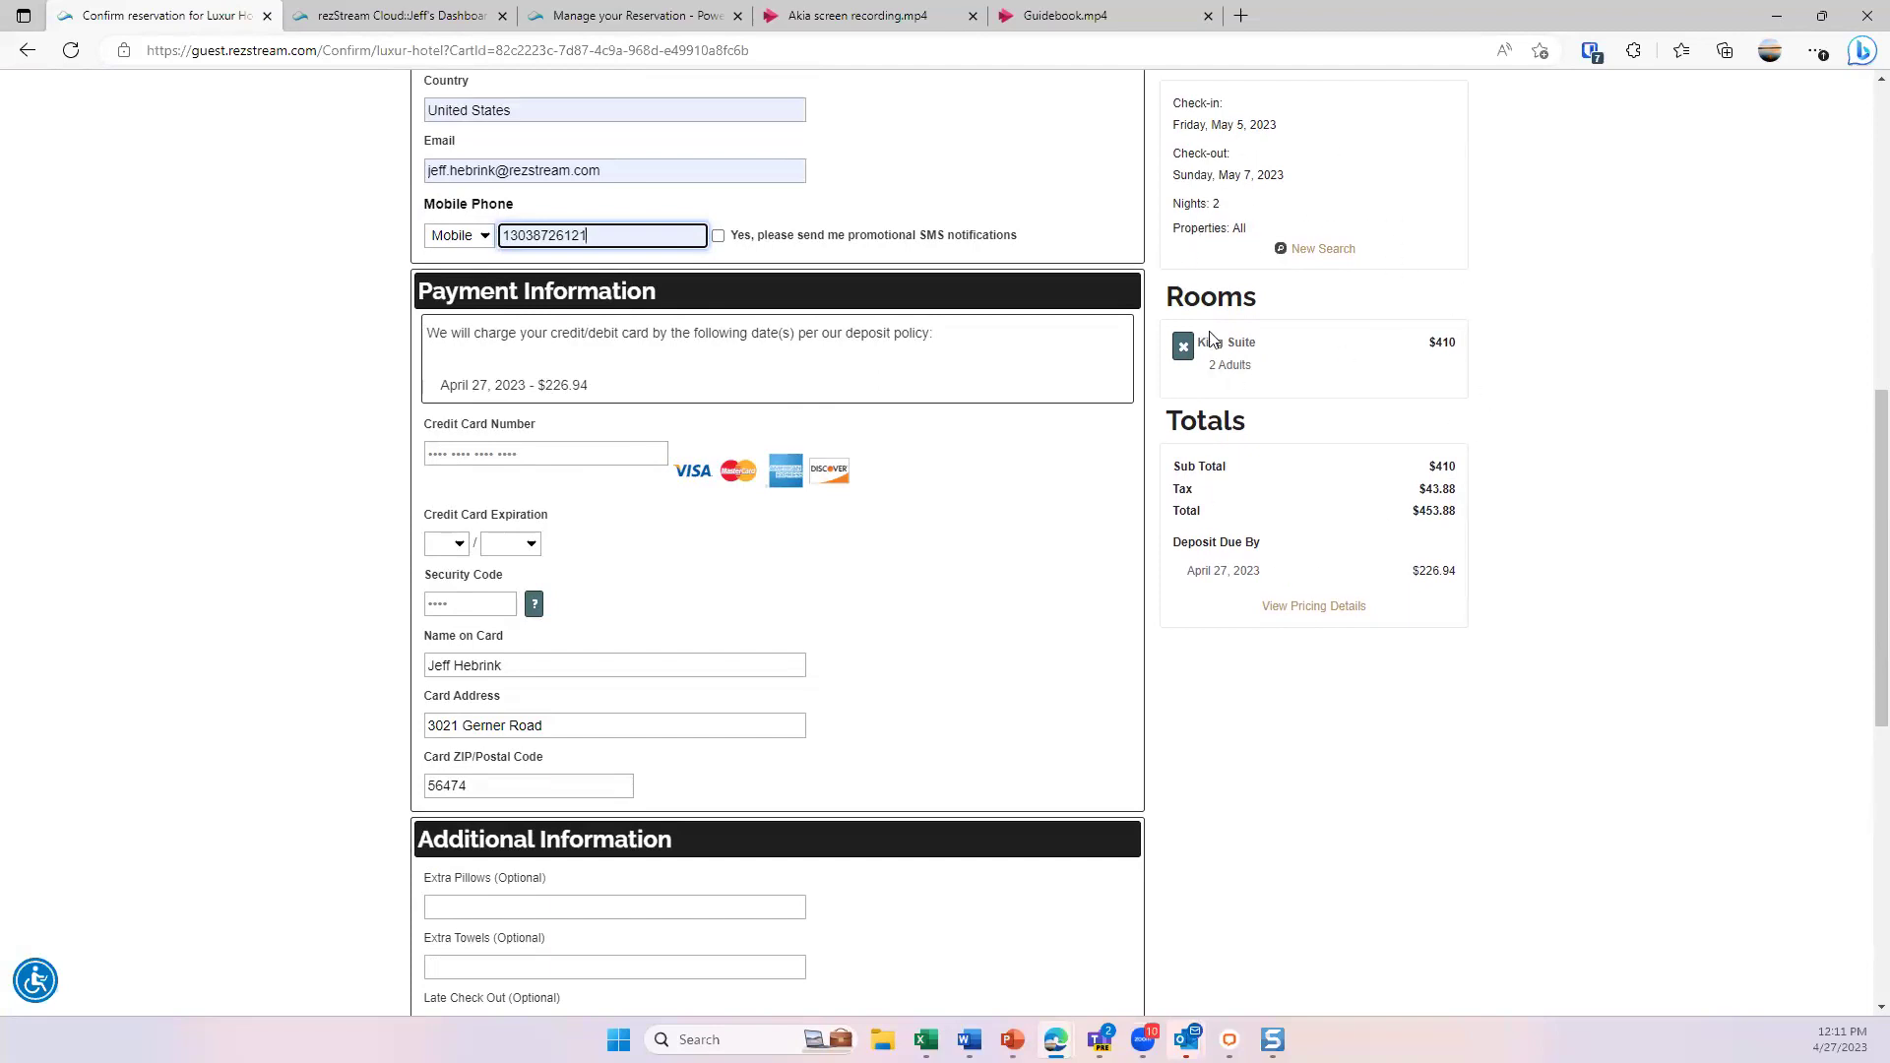
scroll(1221, 337, up, 4)
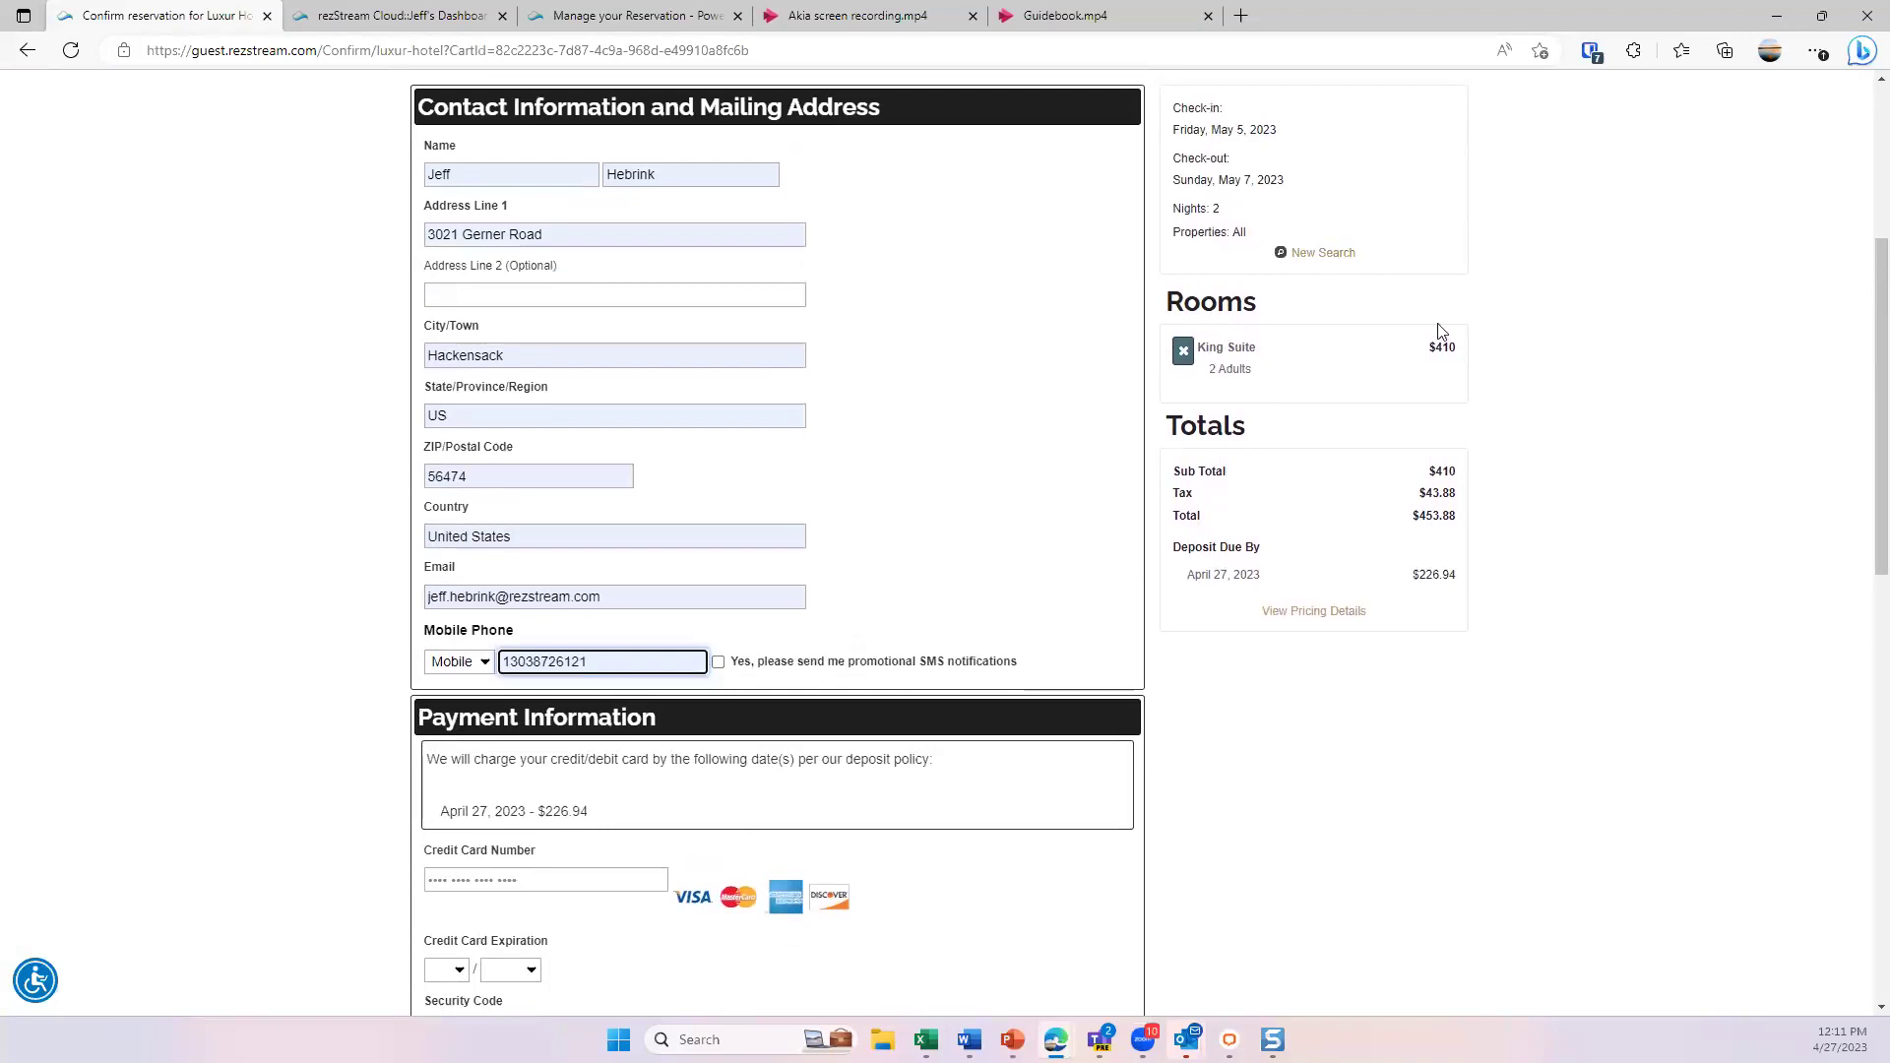
- Enter the Visa card number and set the card expiration to 5/2025
scroll(1412, 294, down, 4)
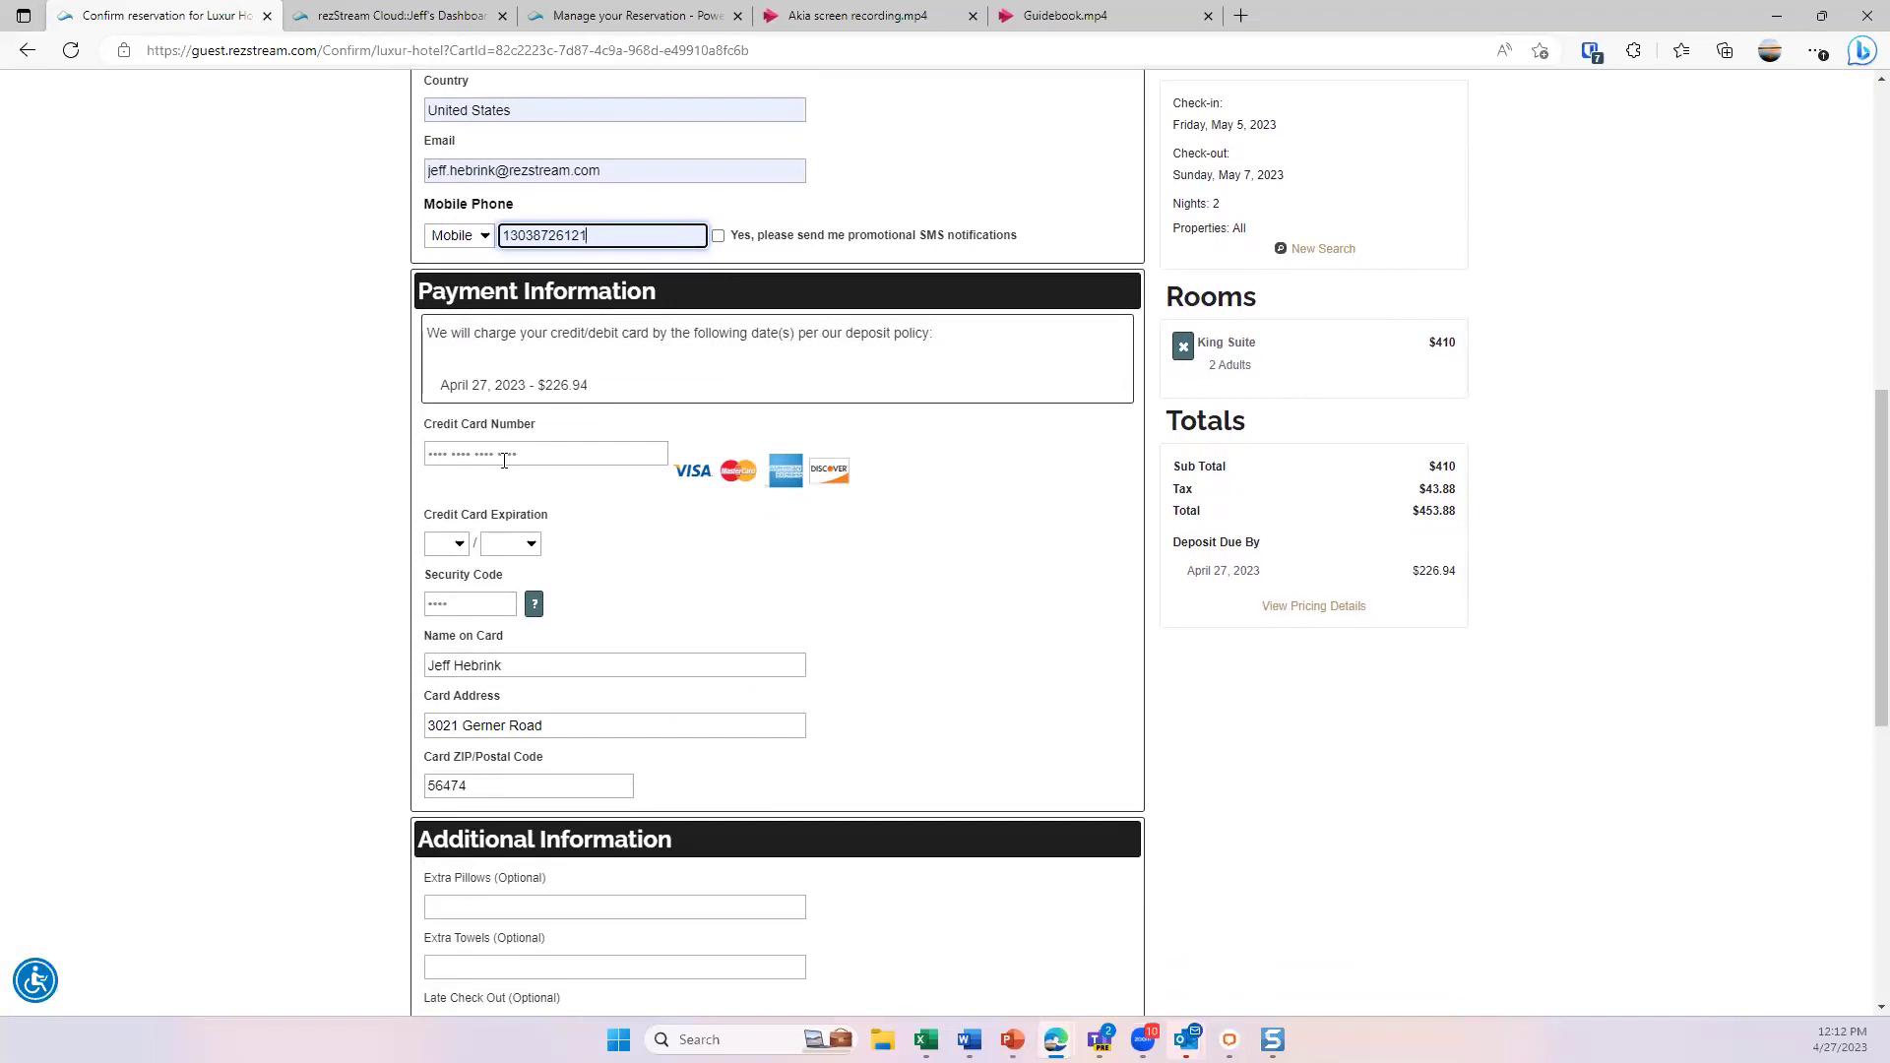
text(4111)
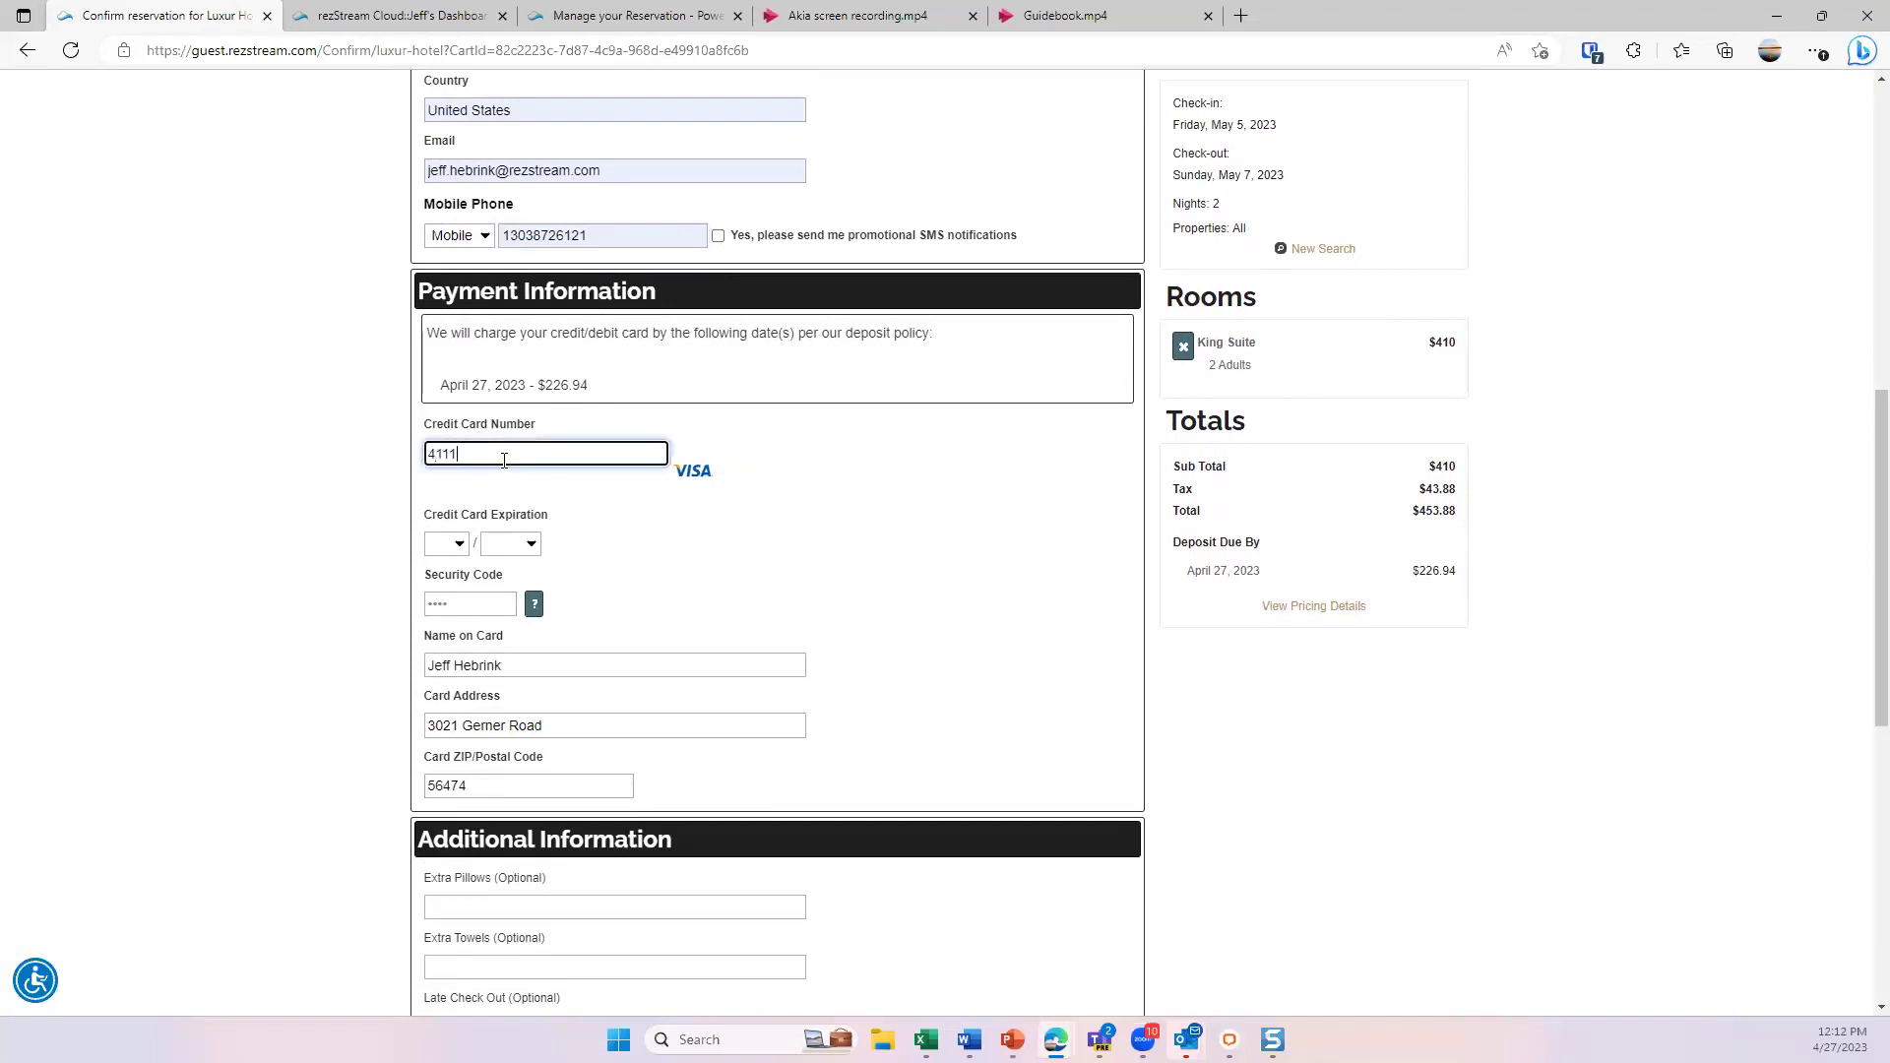
text(111111111111)
click(443, 547)
click(444, 657)
click(526, 547)
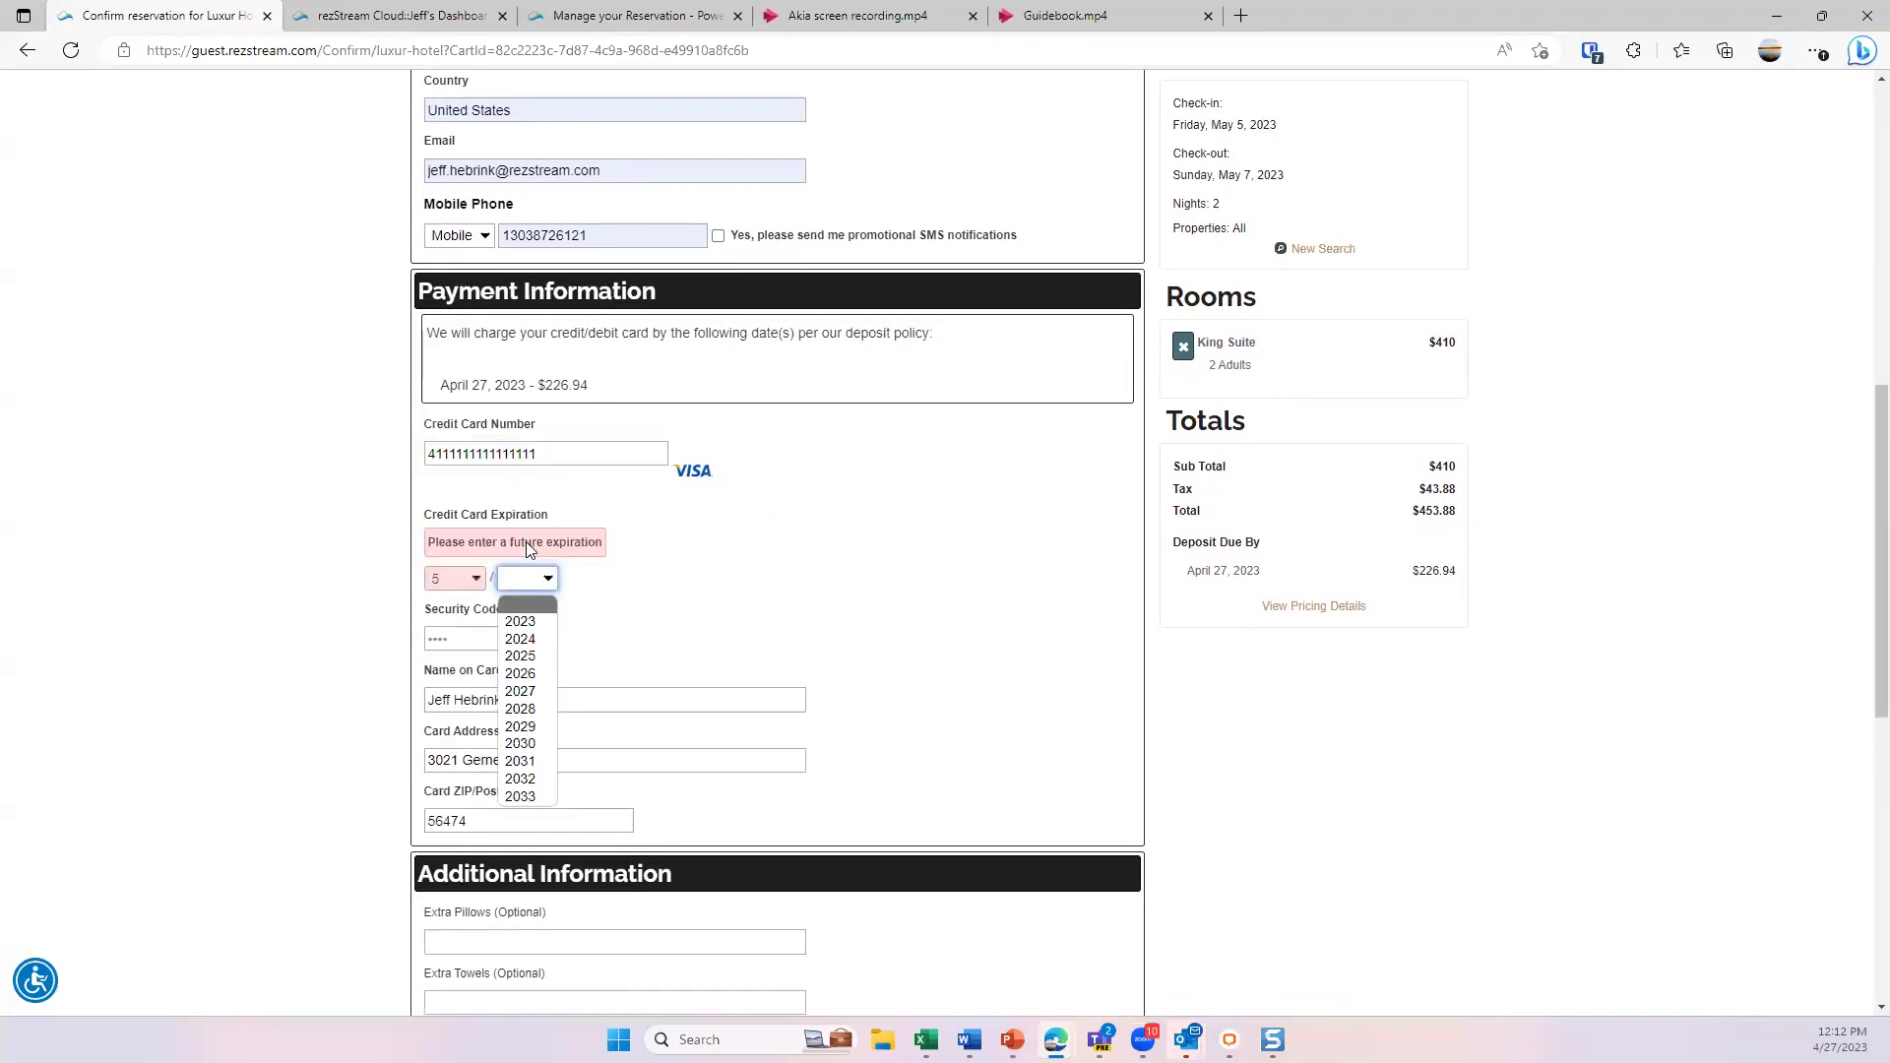
click(507, 640)
click(456, 604)
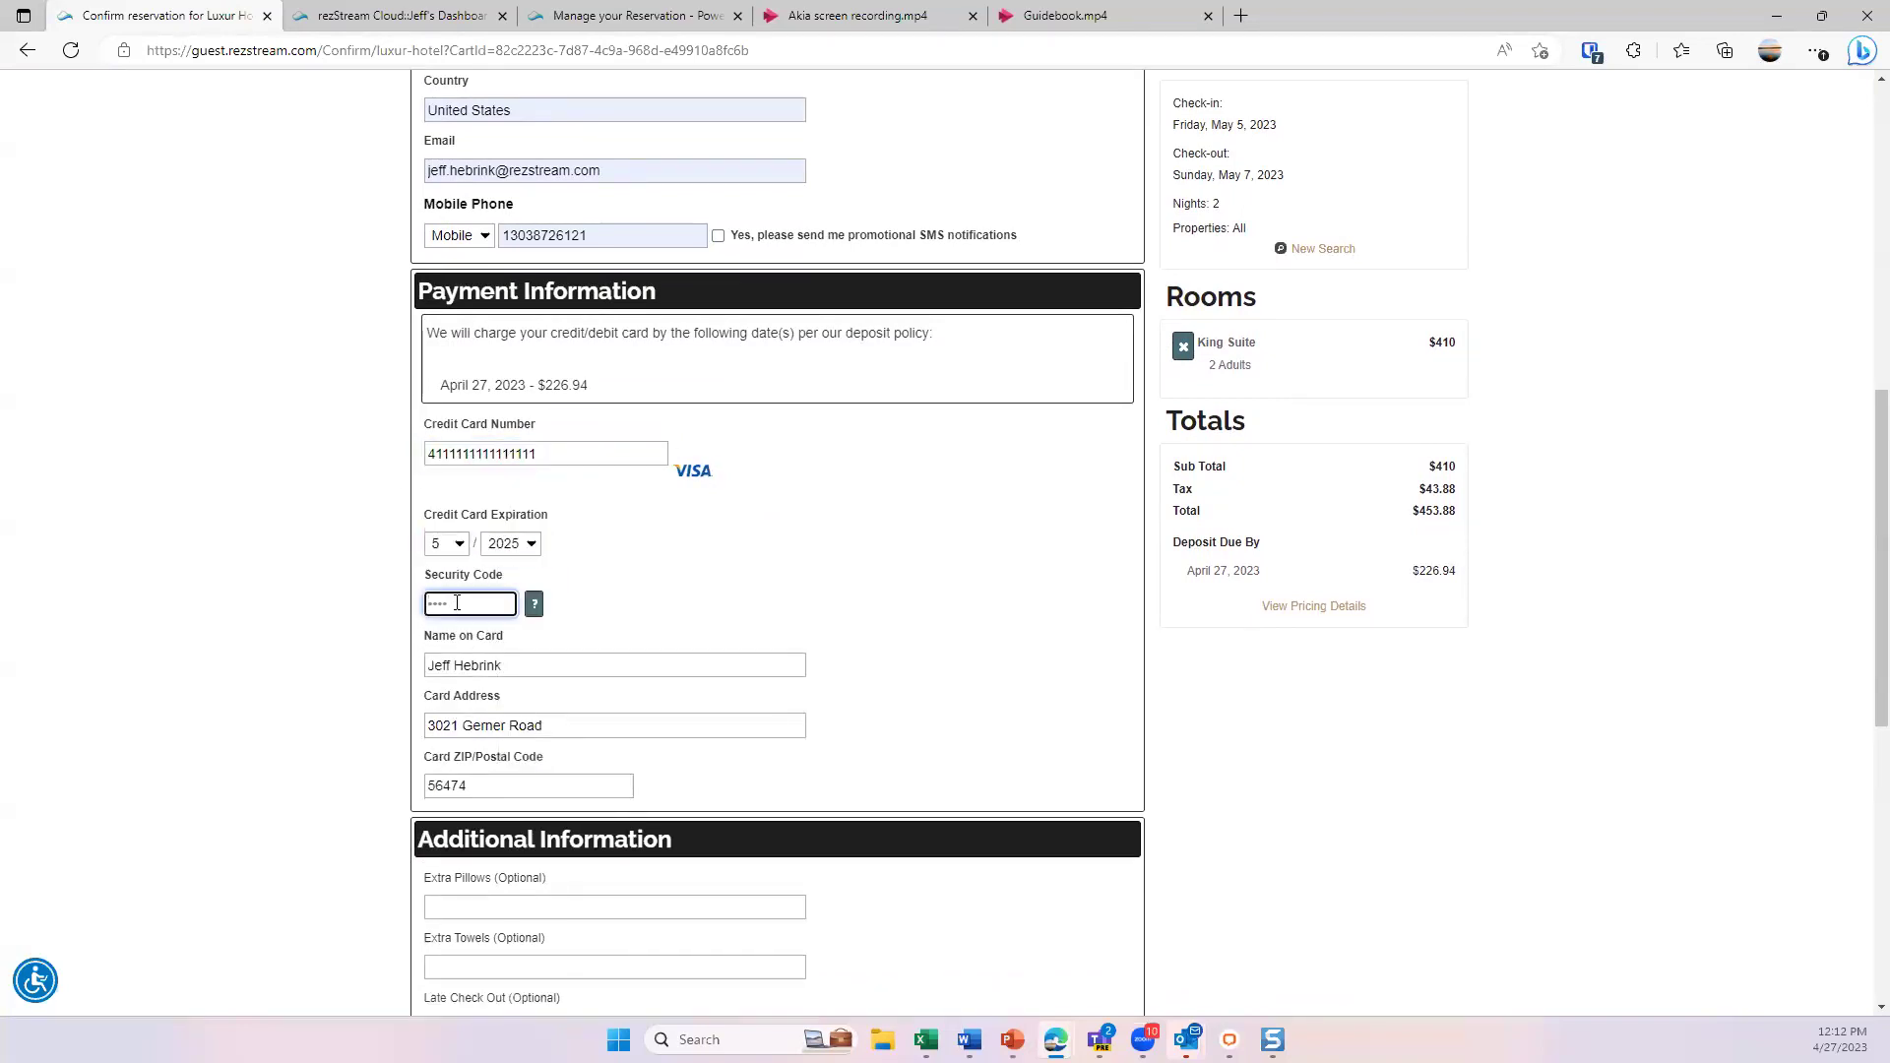
- Enter the card security code, accept the Terms and Conditions and book the reservation
text(333)
scroll(684, 578, down, 3)
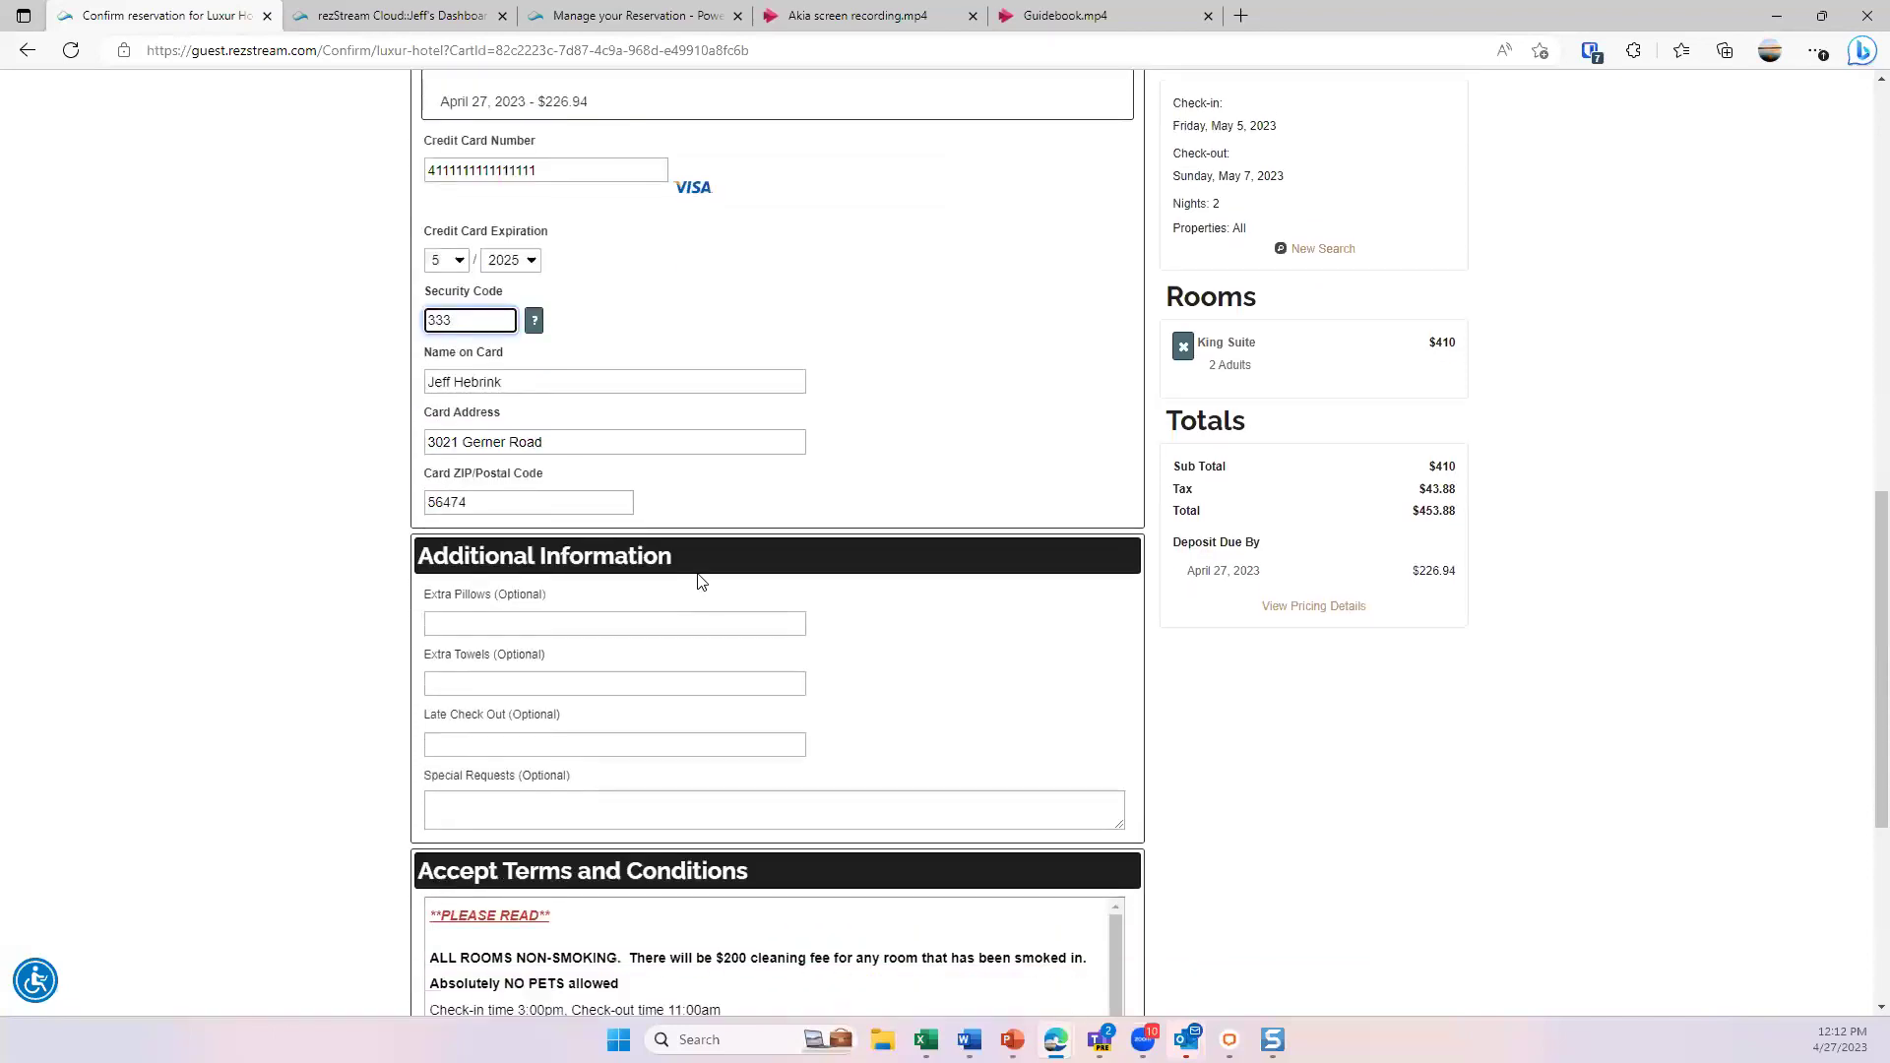
scroll(699, 572, down, 1)
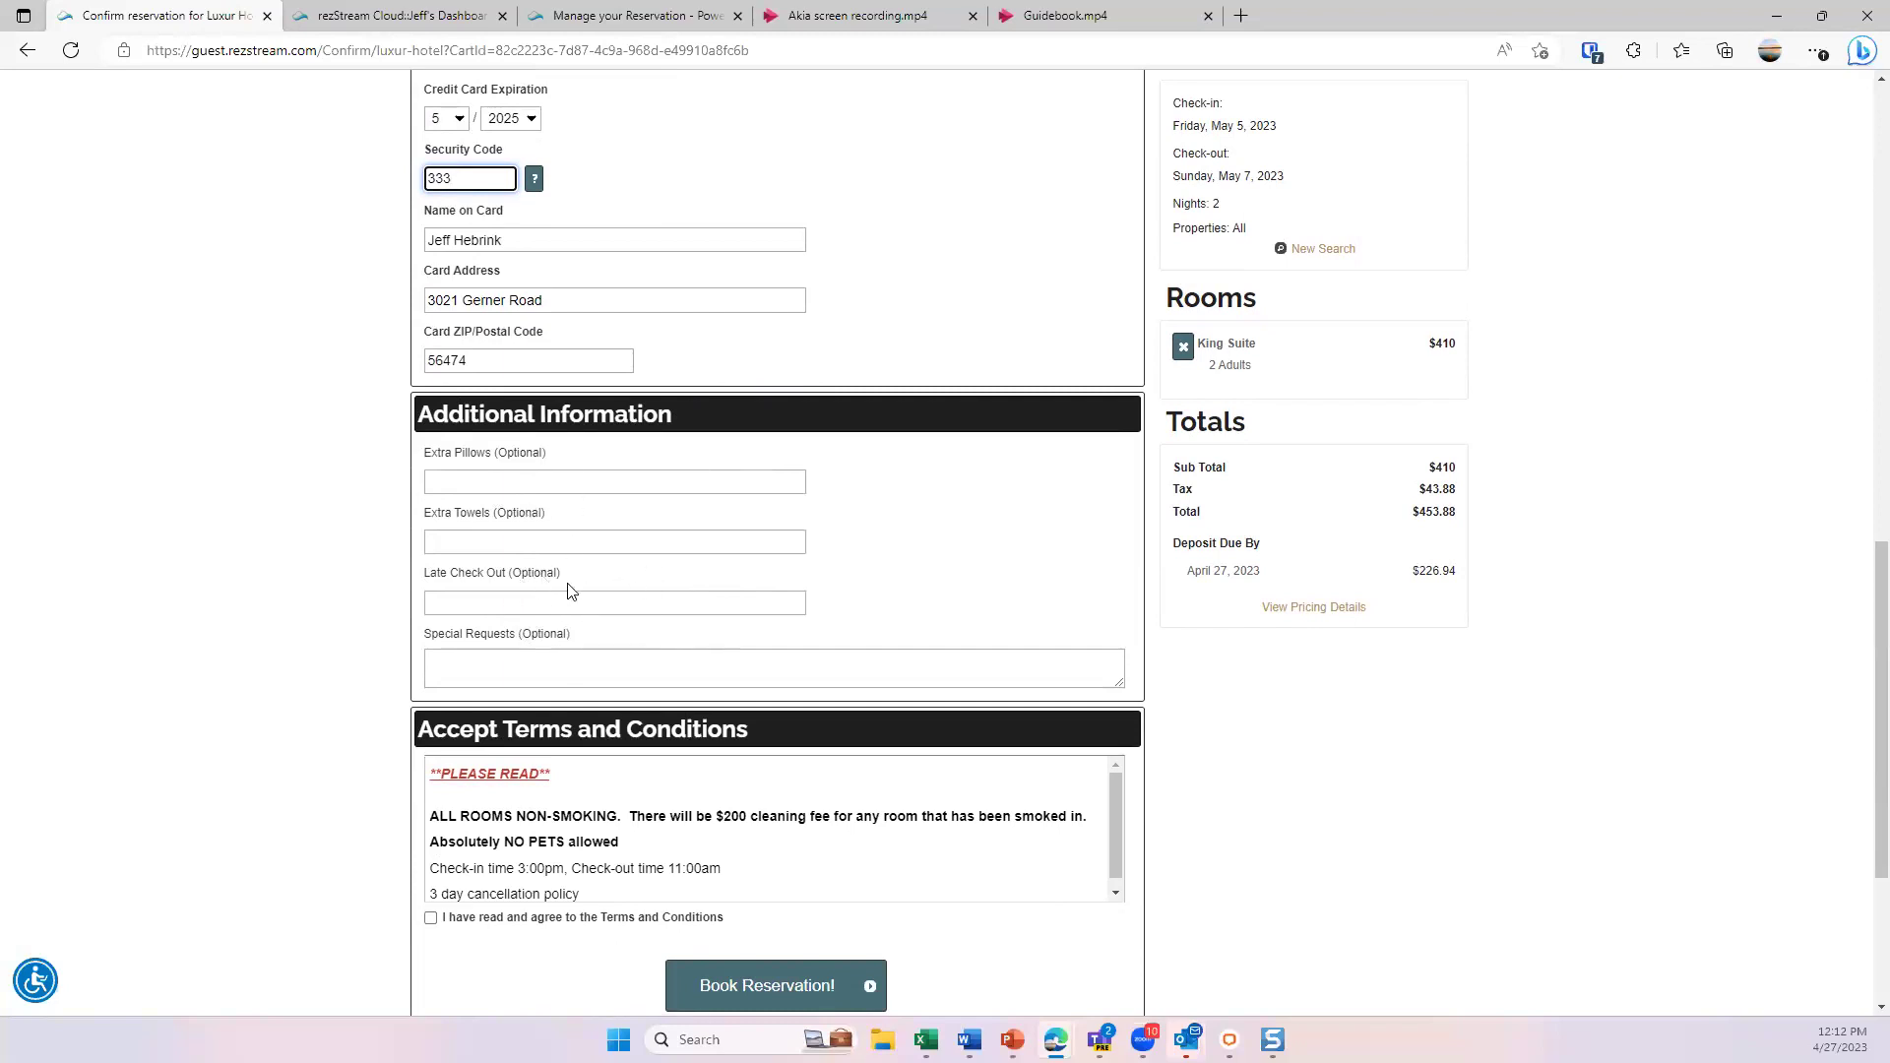
scroll(570, 586, down, 3)
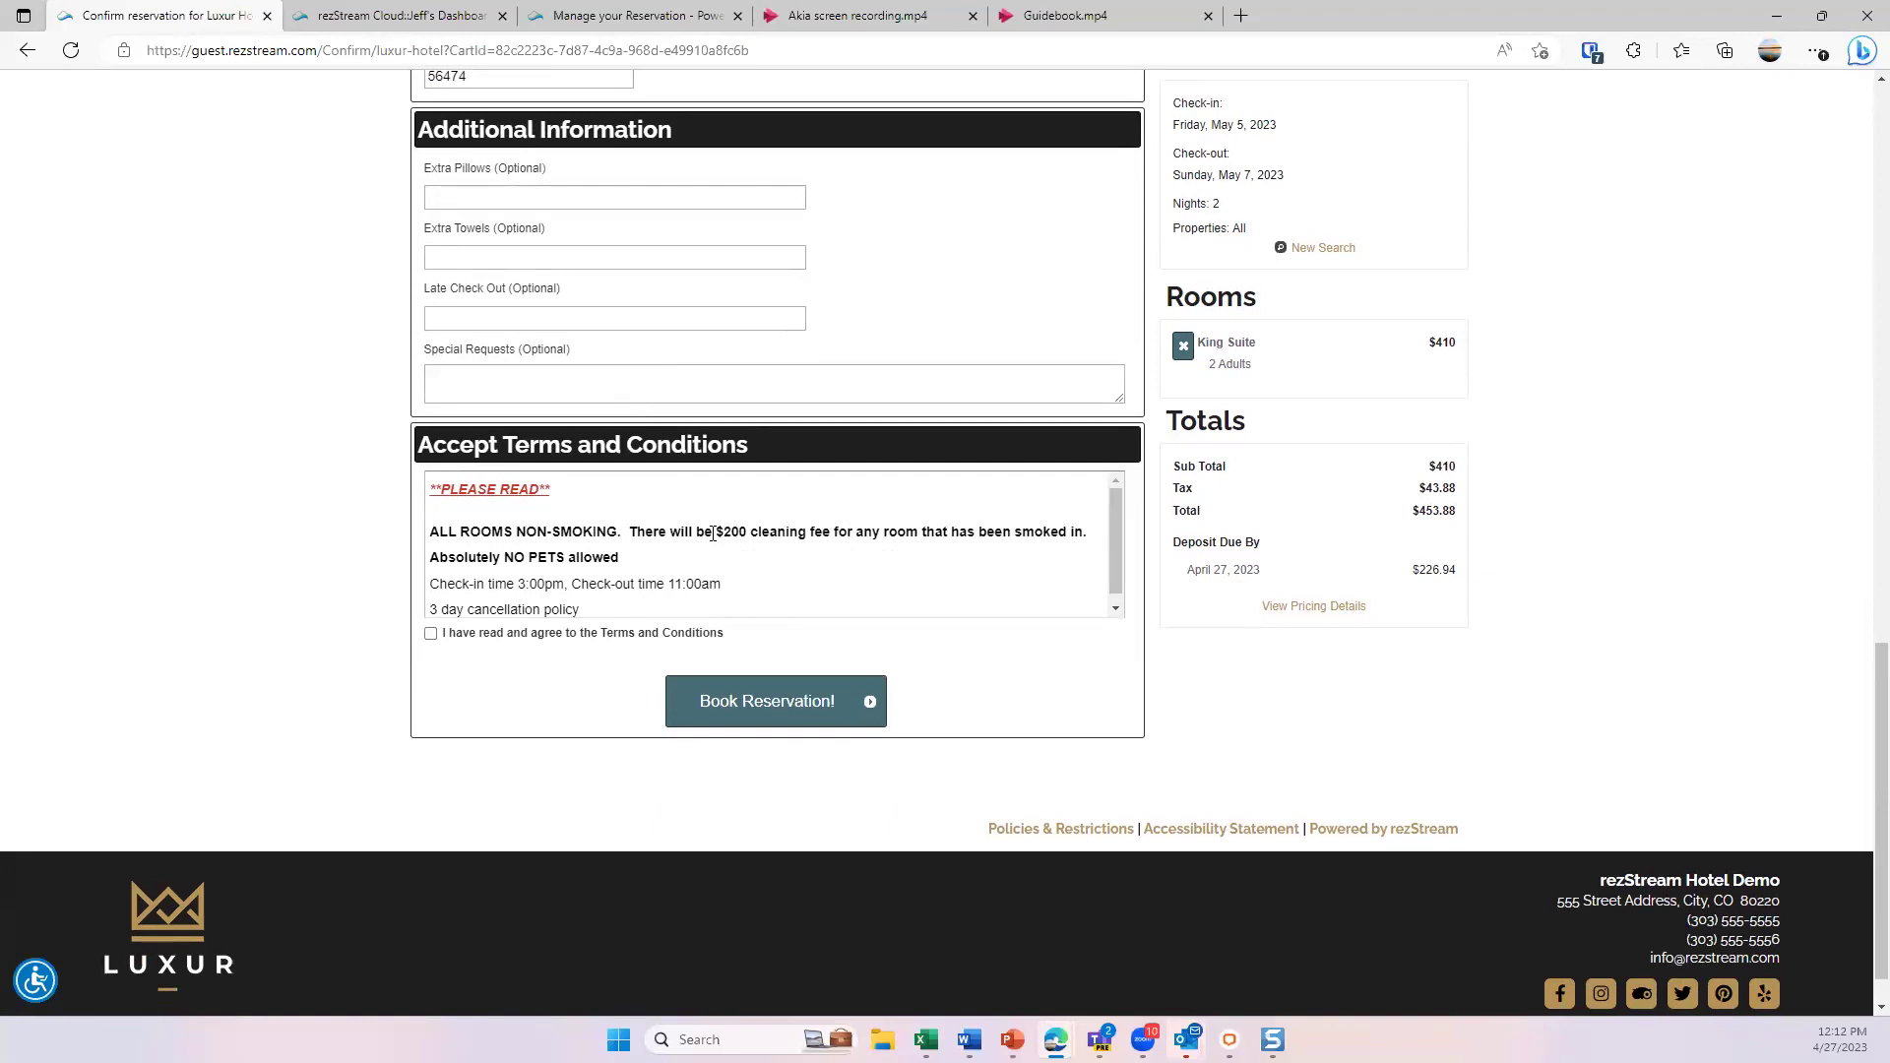
scroll(689, 571, down, 1)
scroll(690, 571, up, 1)
click(432, 634)
click(790, 719)
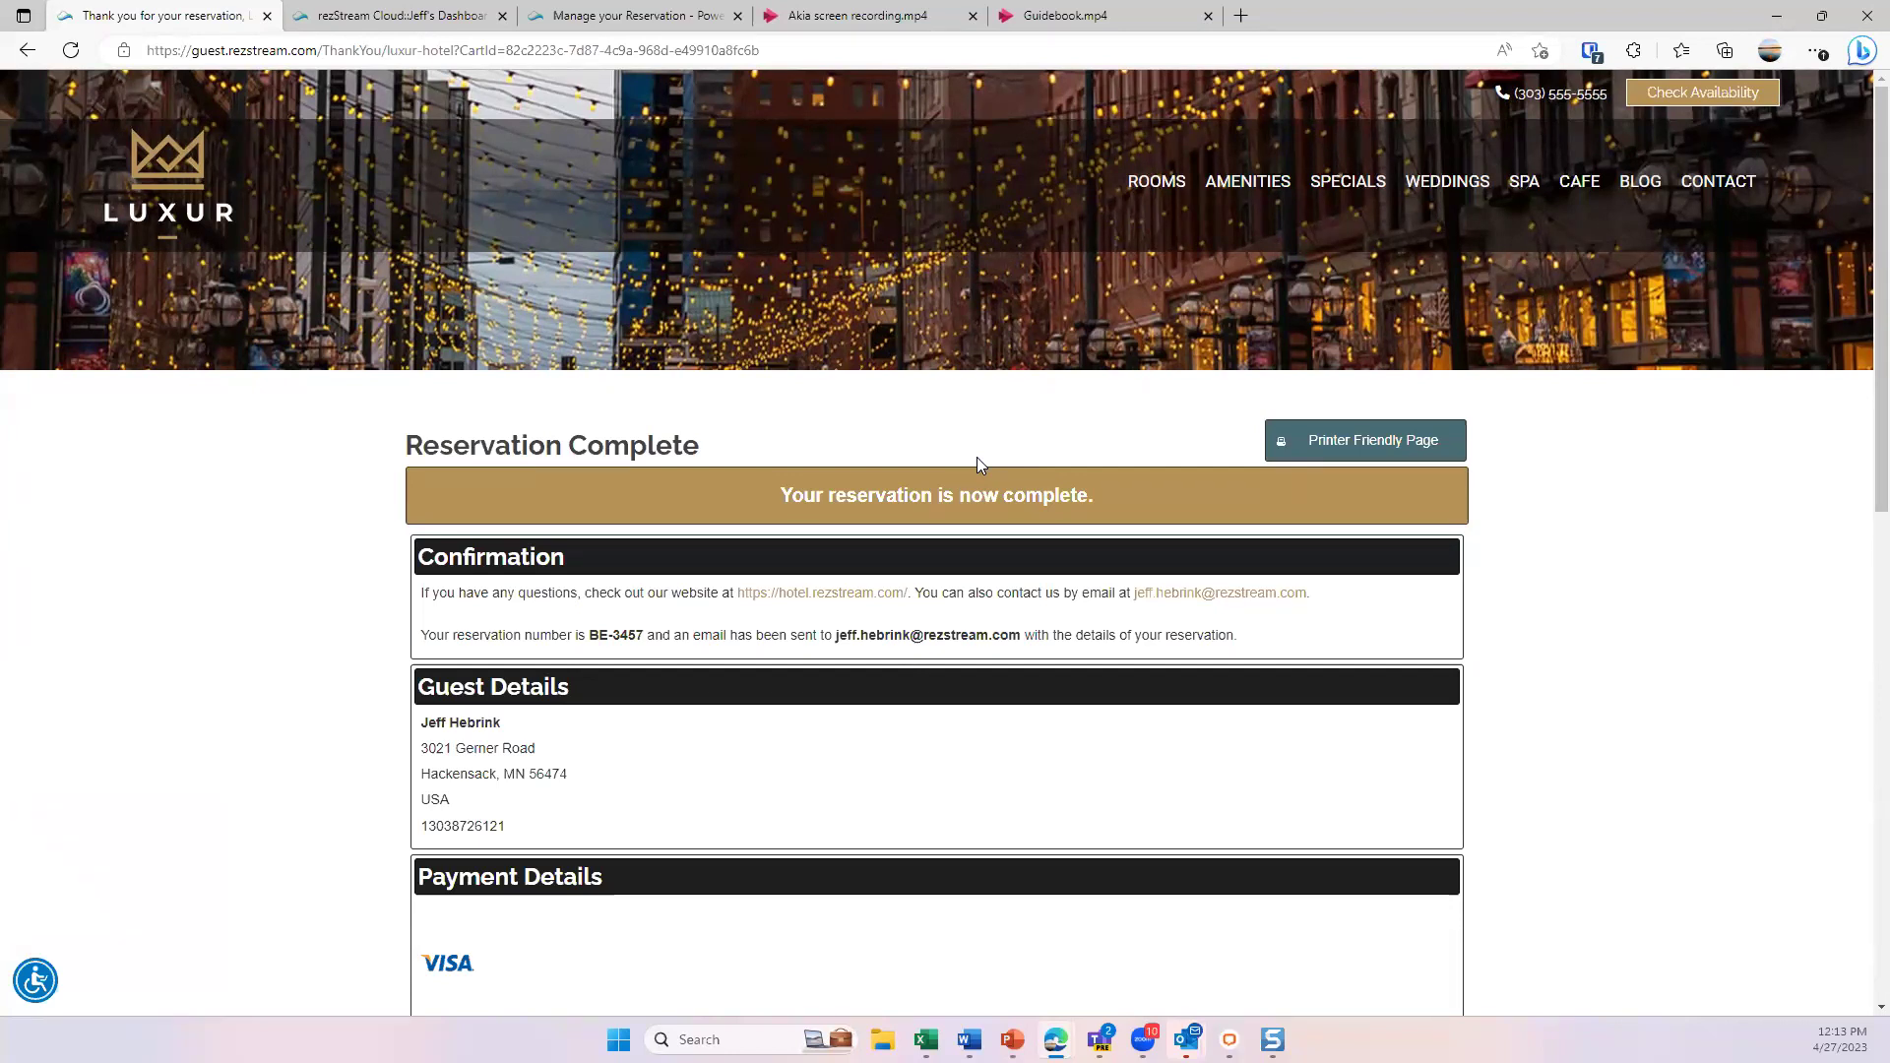
- On the rezStream Cloud dashboard, check the new 301 KS booking for 5/5–5/7/2023 totaling $453.88
click(407, 17)
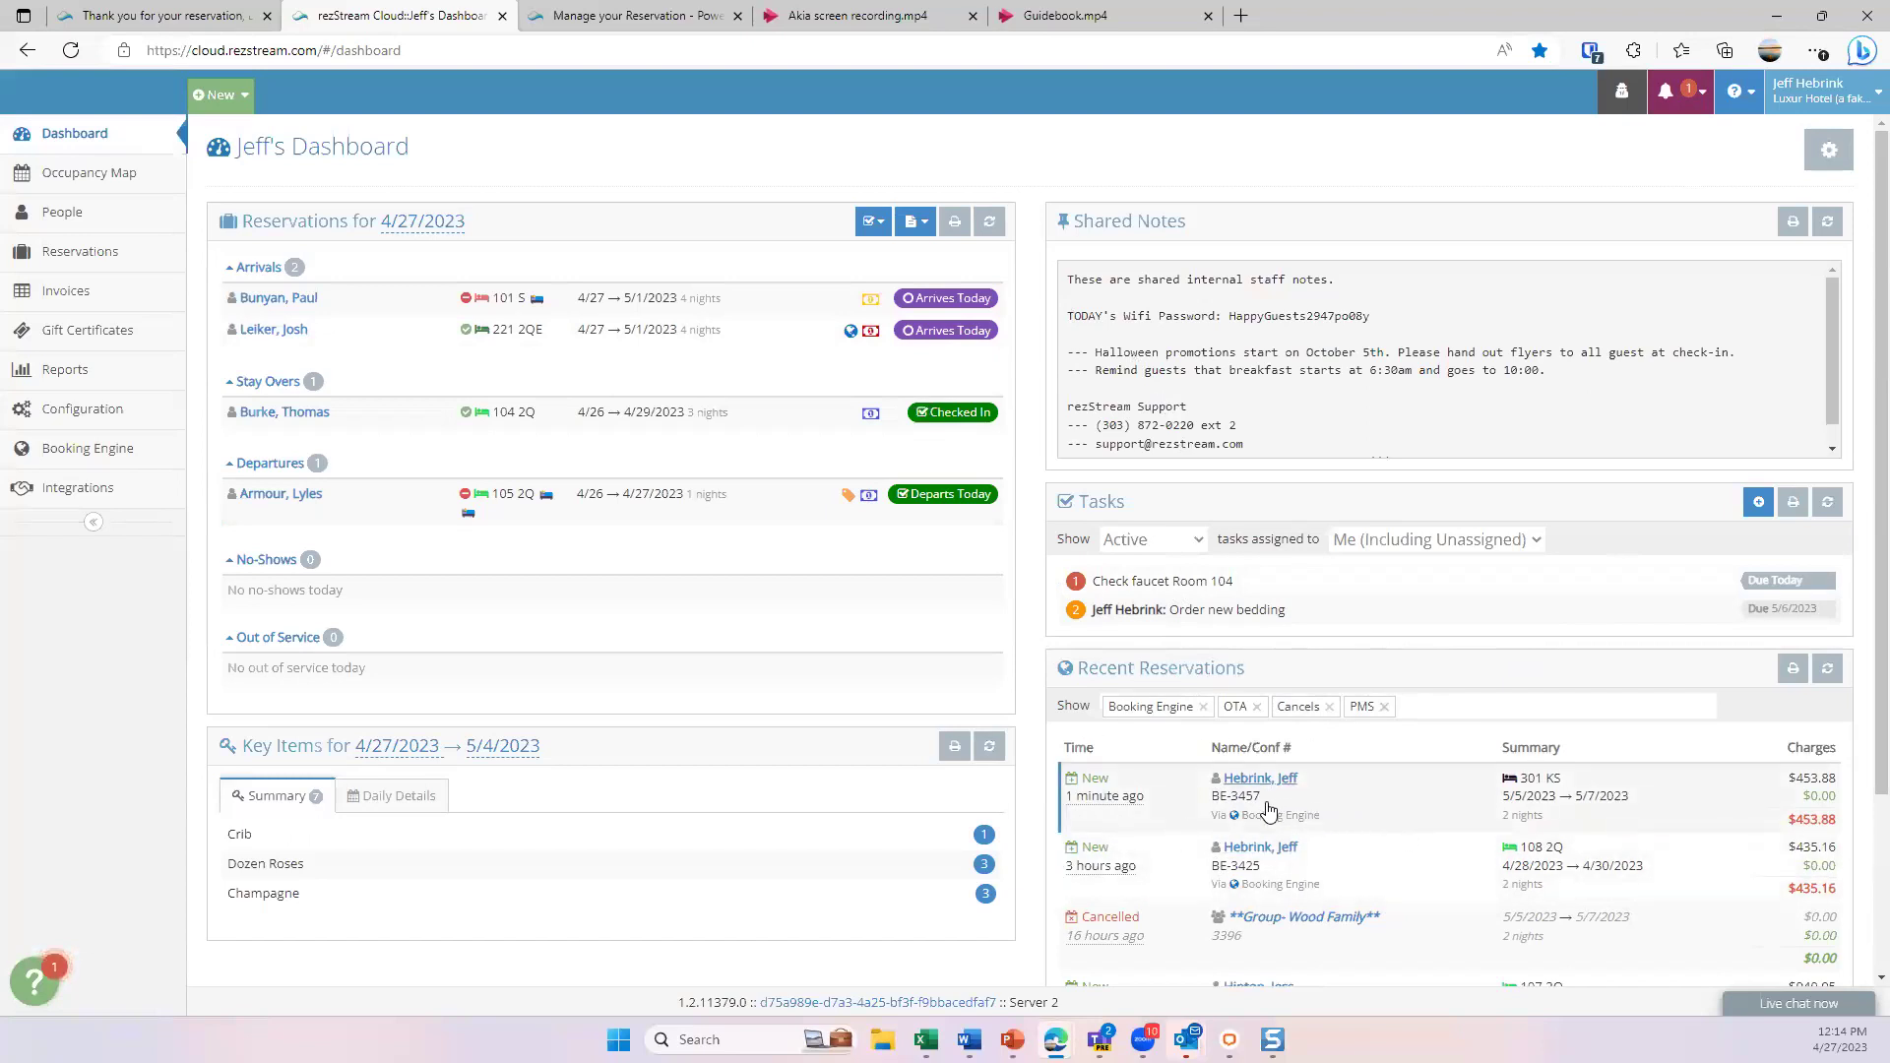
scroll(1305, 891, down, 1)
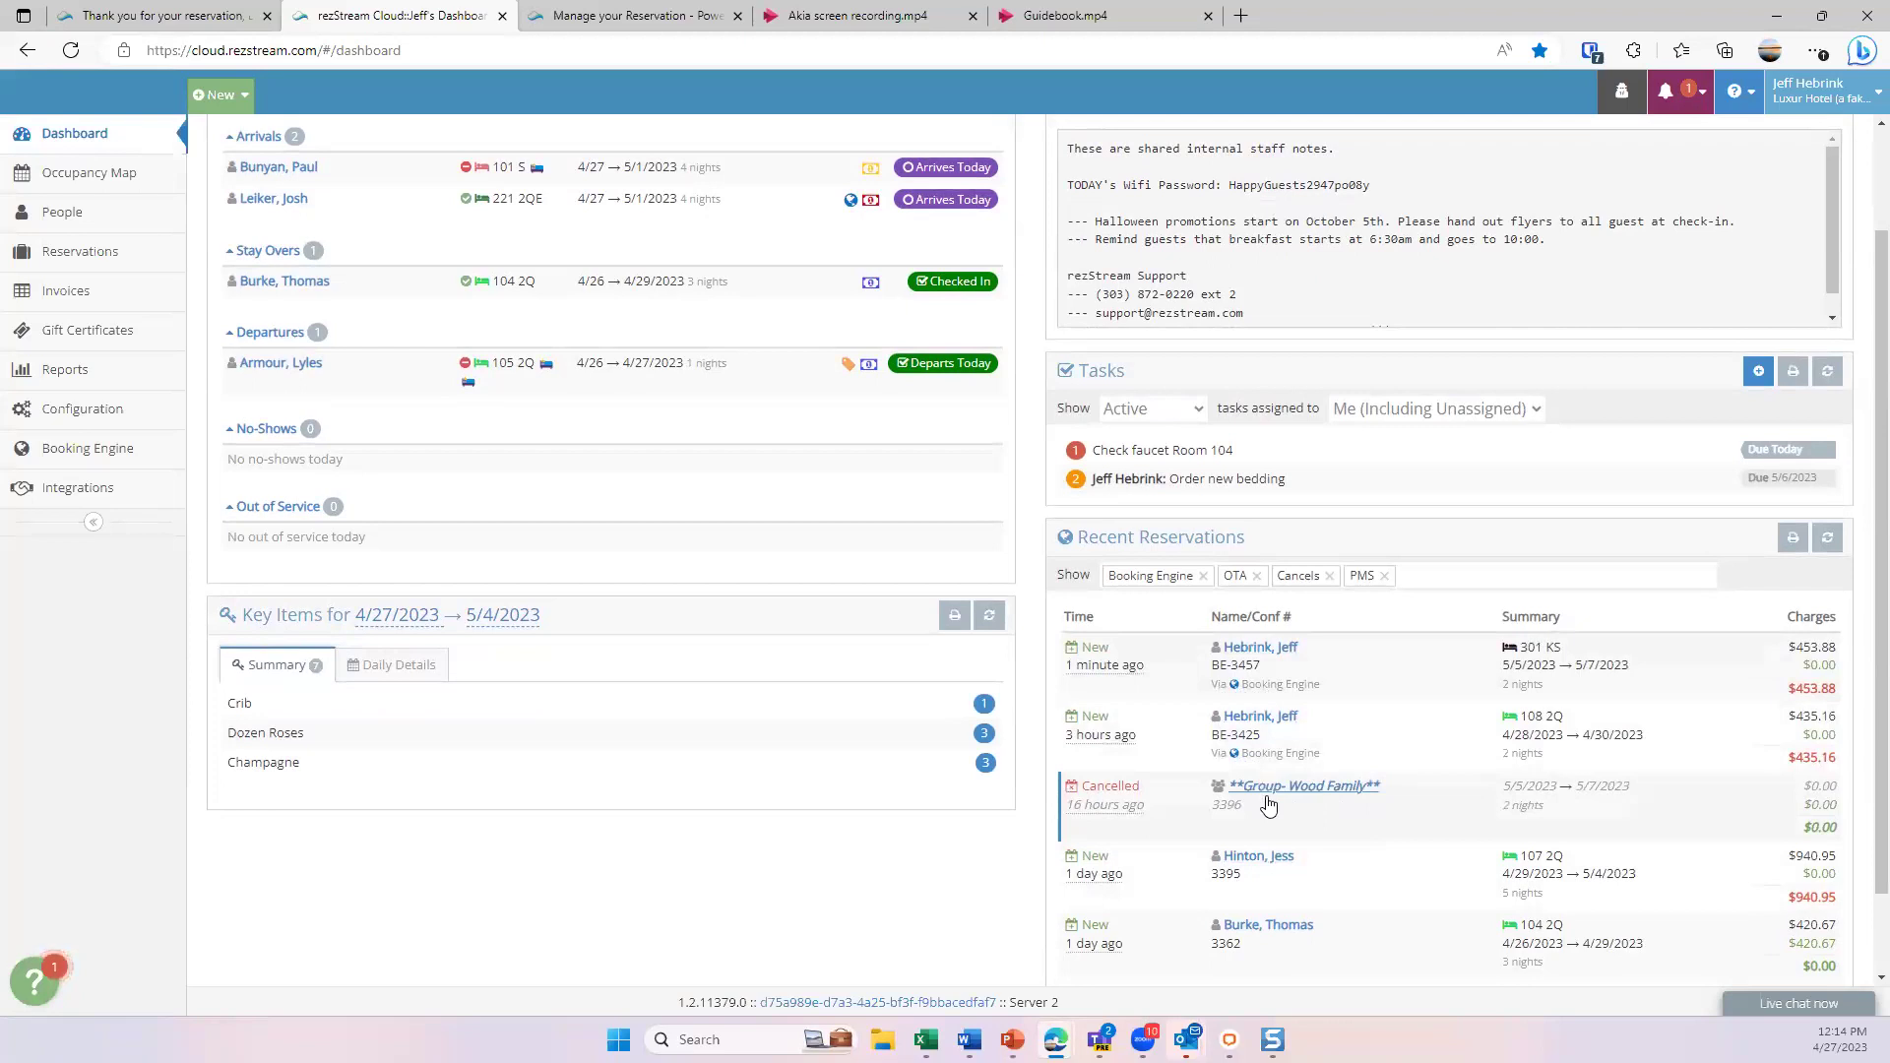
scroll(1268, 805, up, 1)
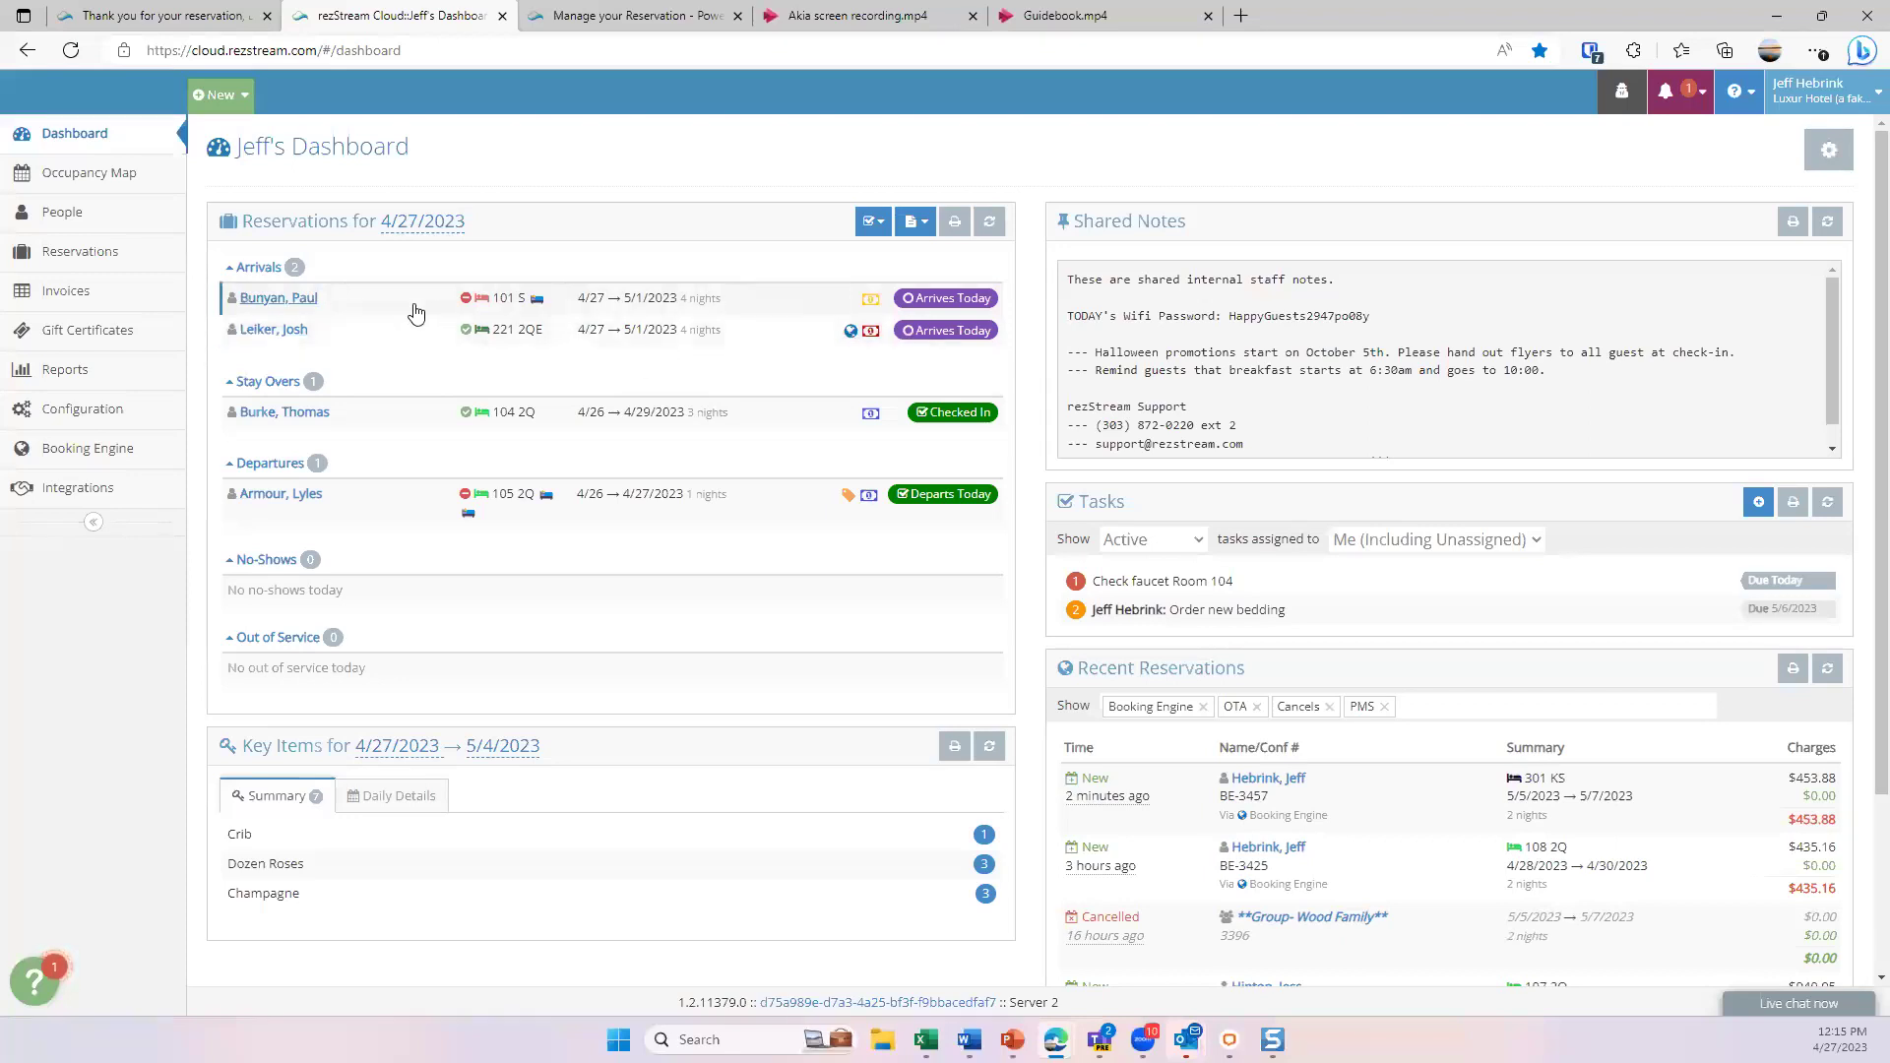
- Expand today's room 101 S arrival with its $329.35 balance and look over the Add Charge types
click(377, 300)
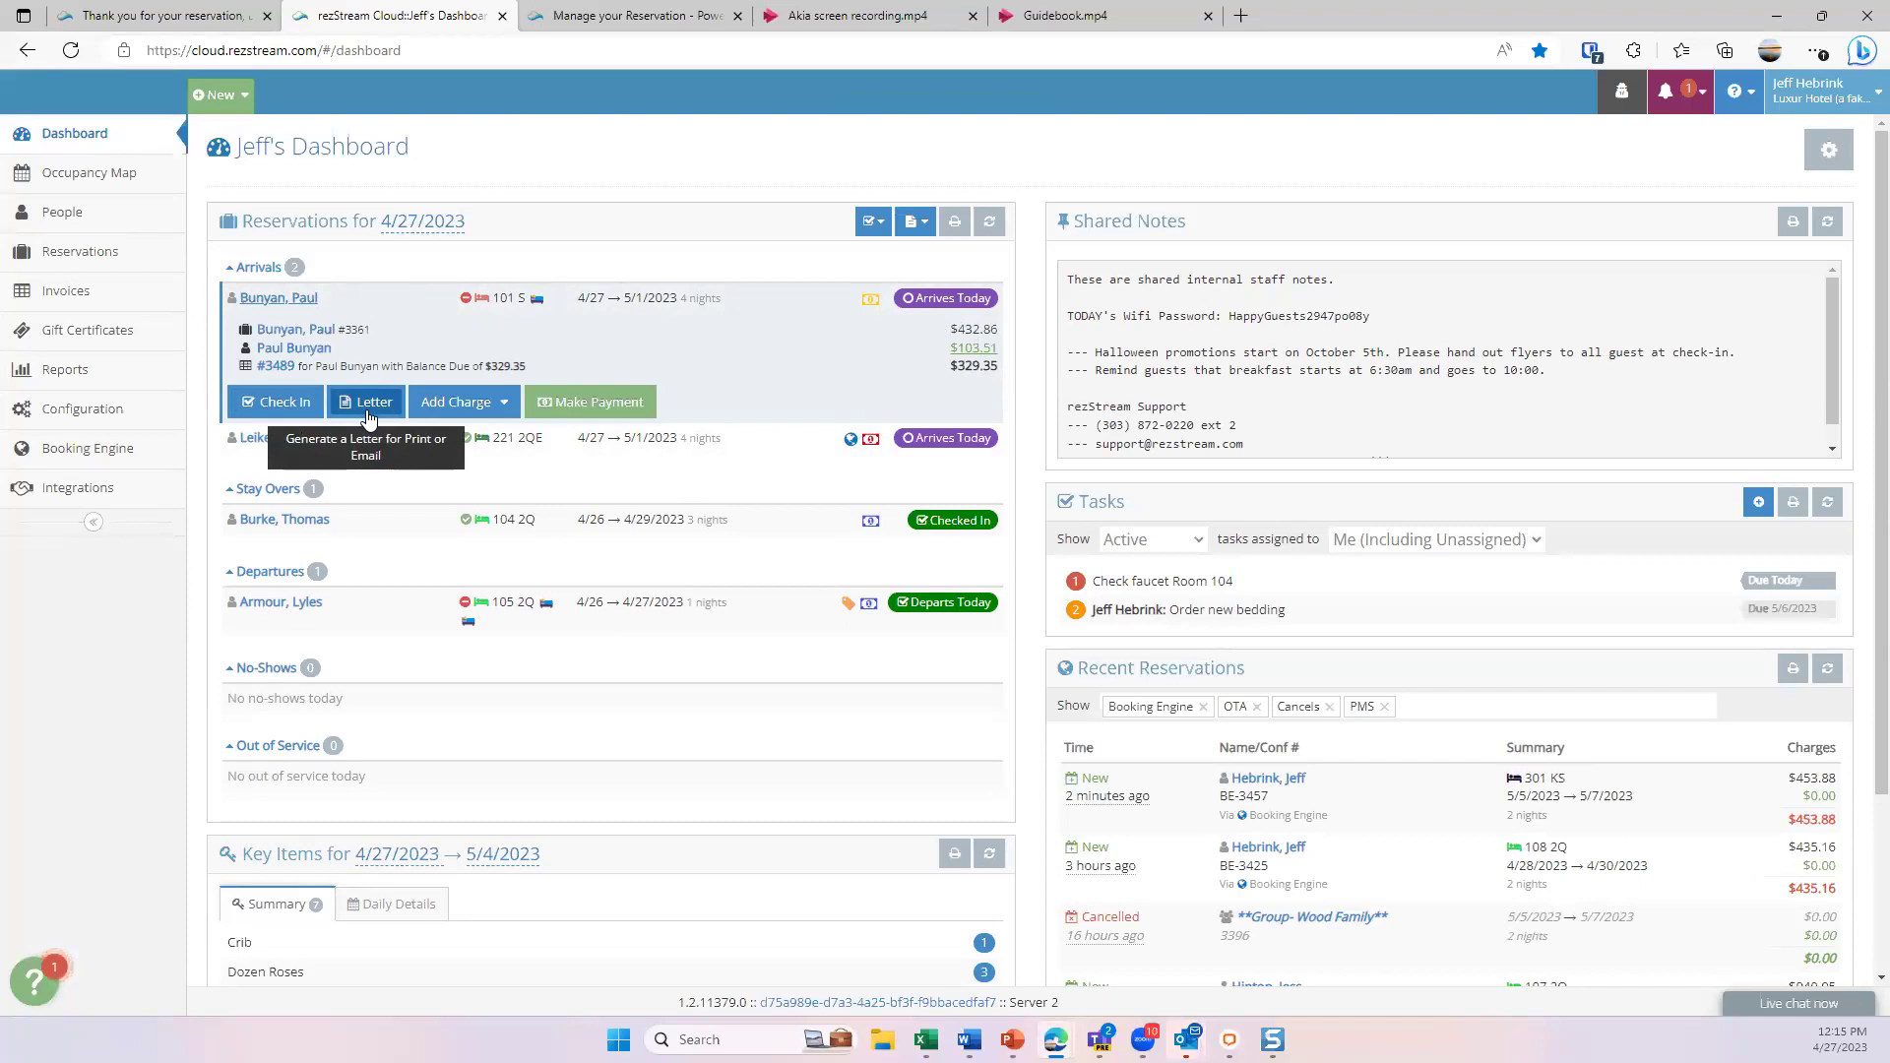
click(484, 409)
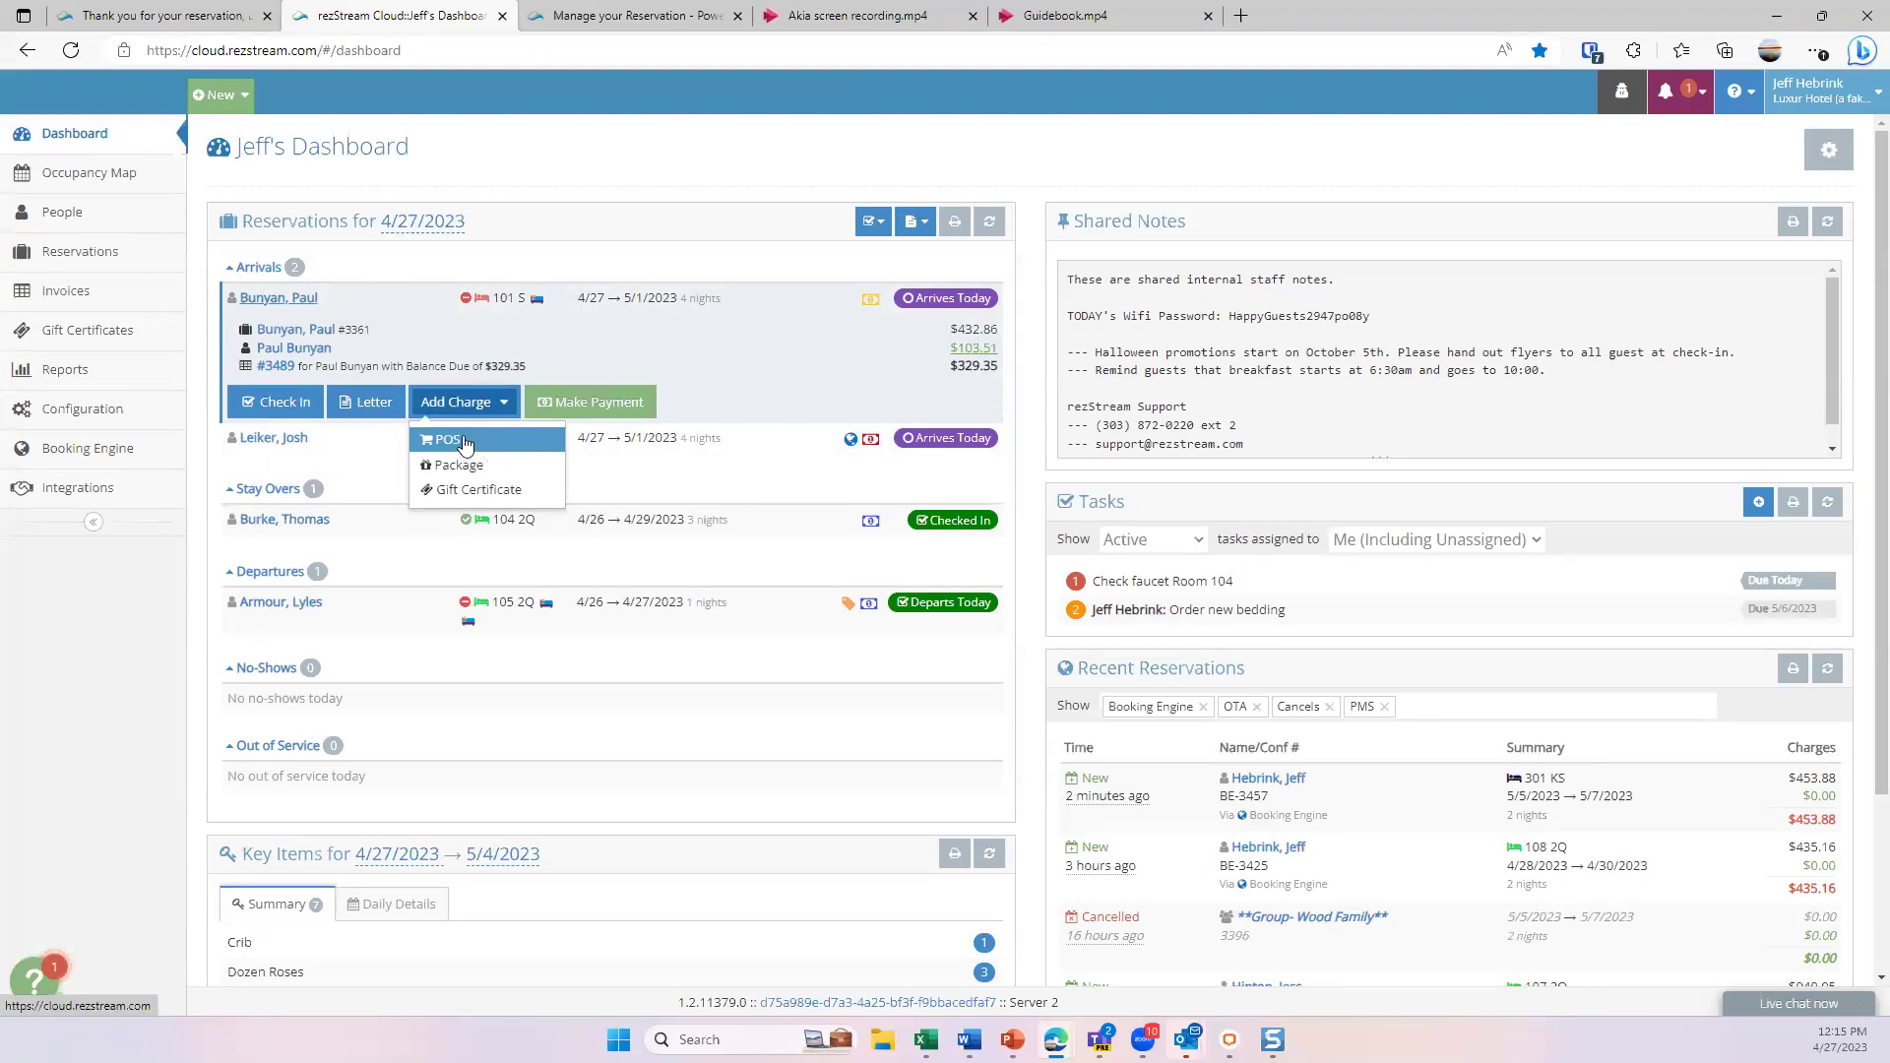
click(760, 310)
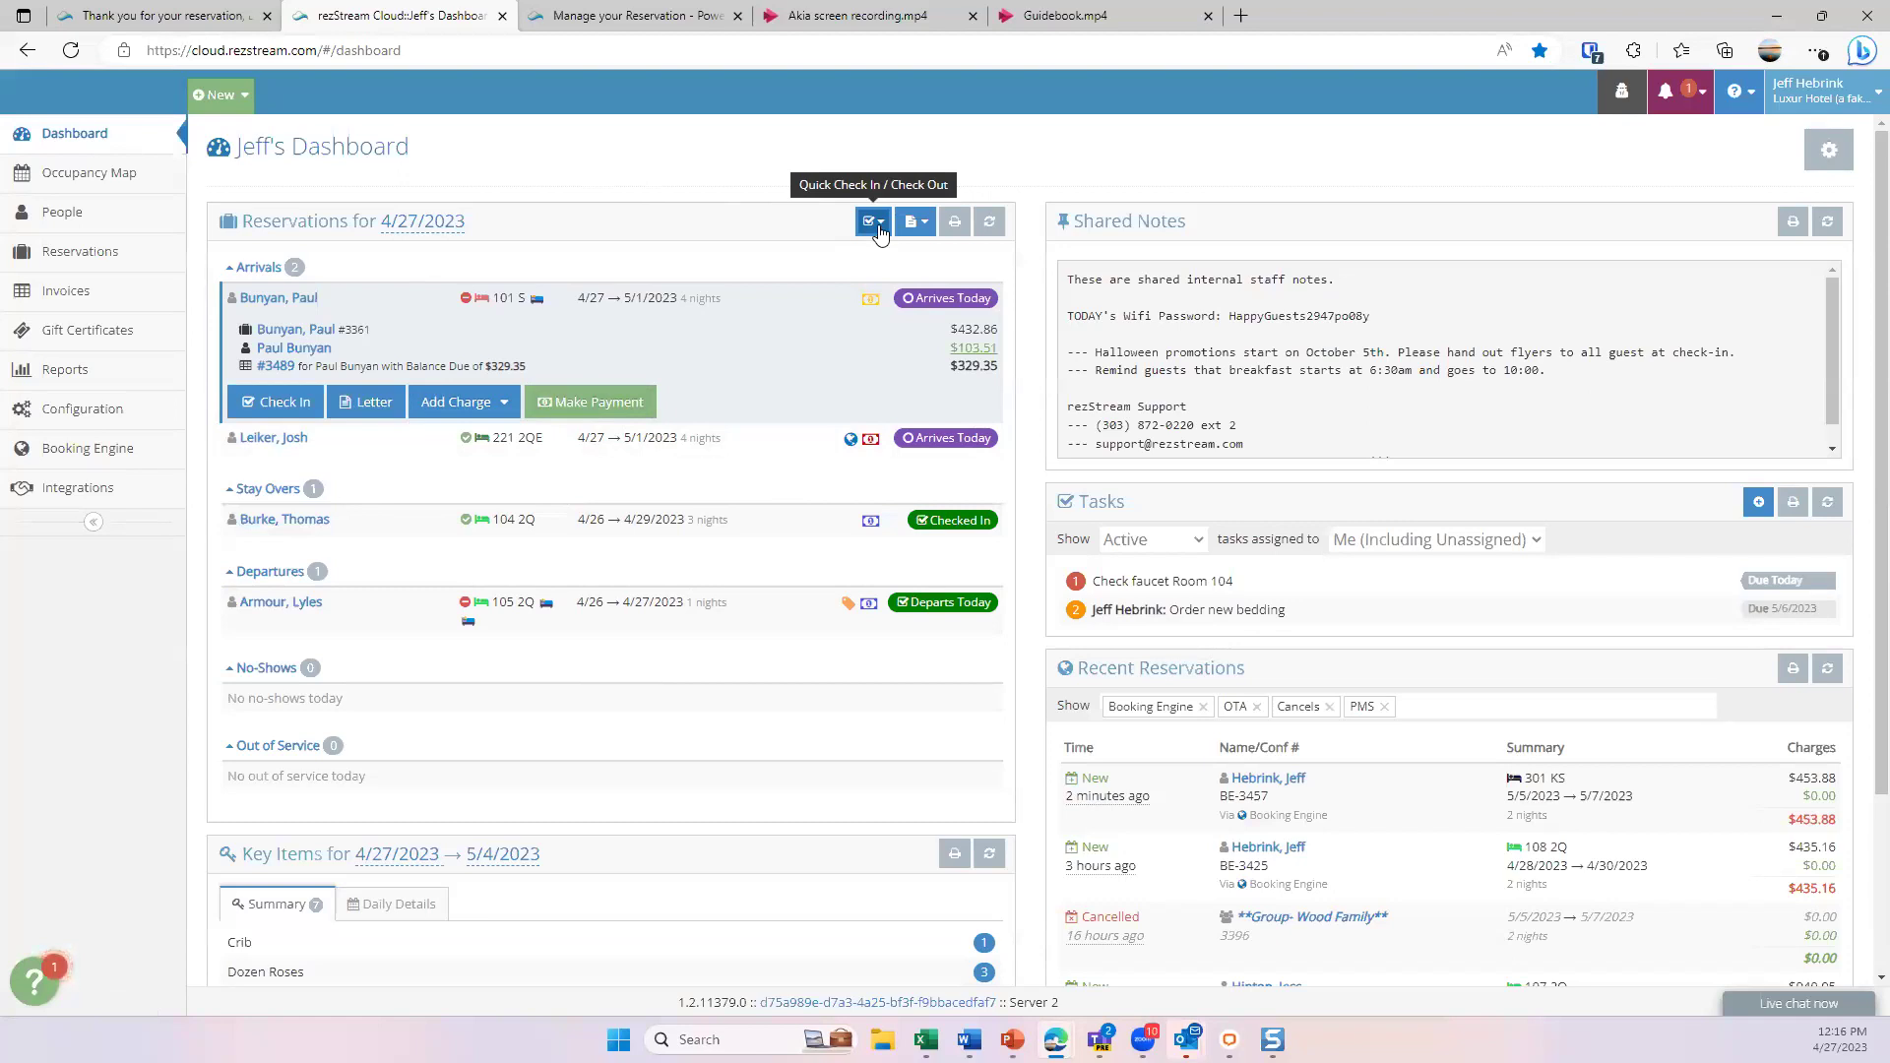
click(876, 227)
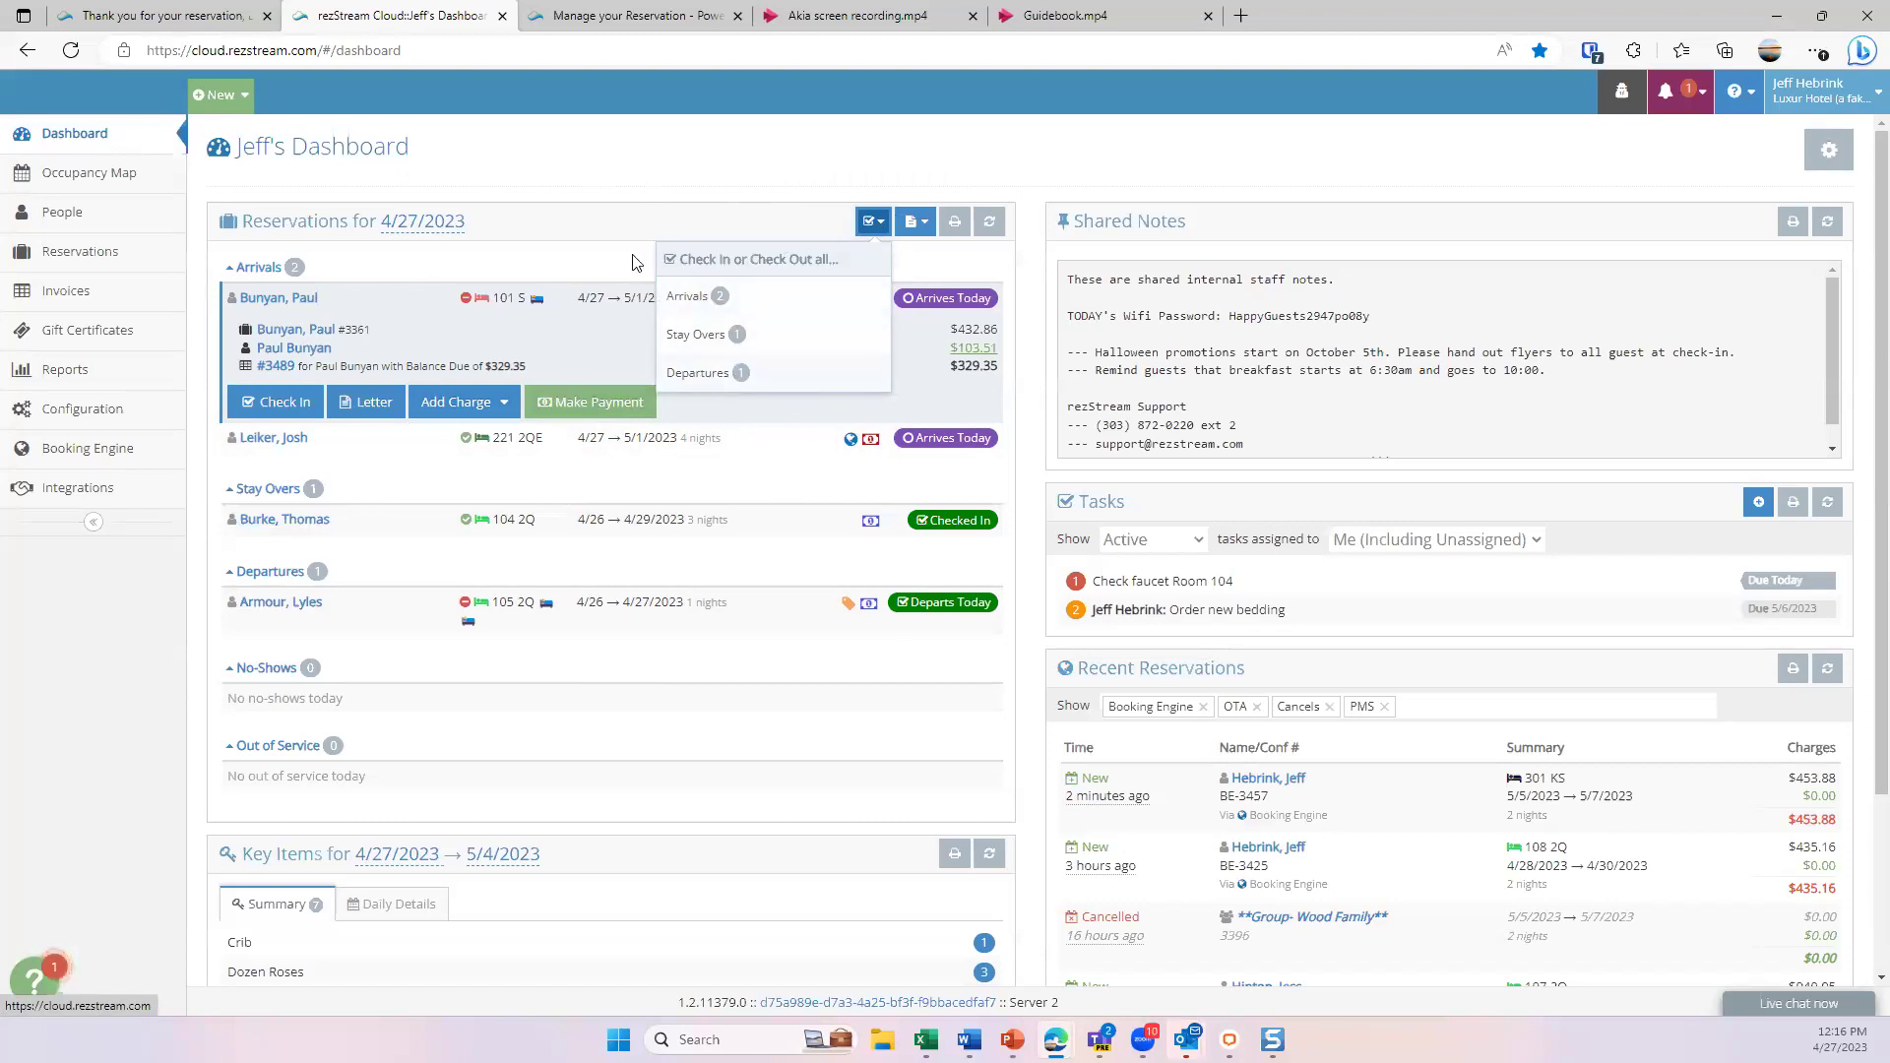
click(578, 258)
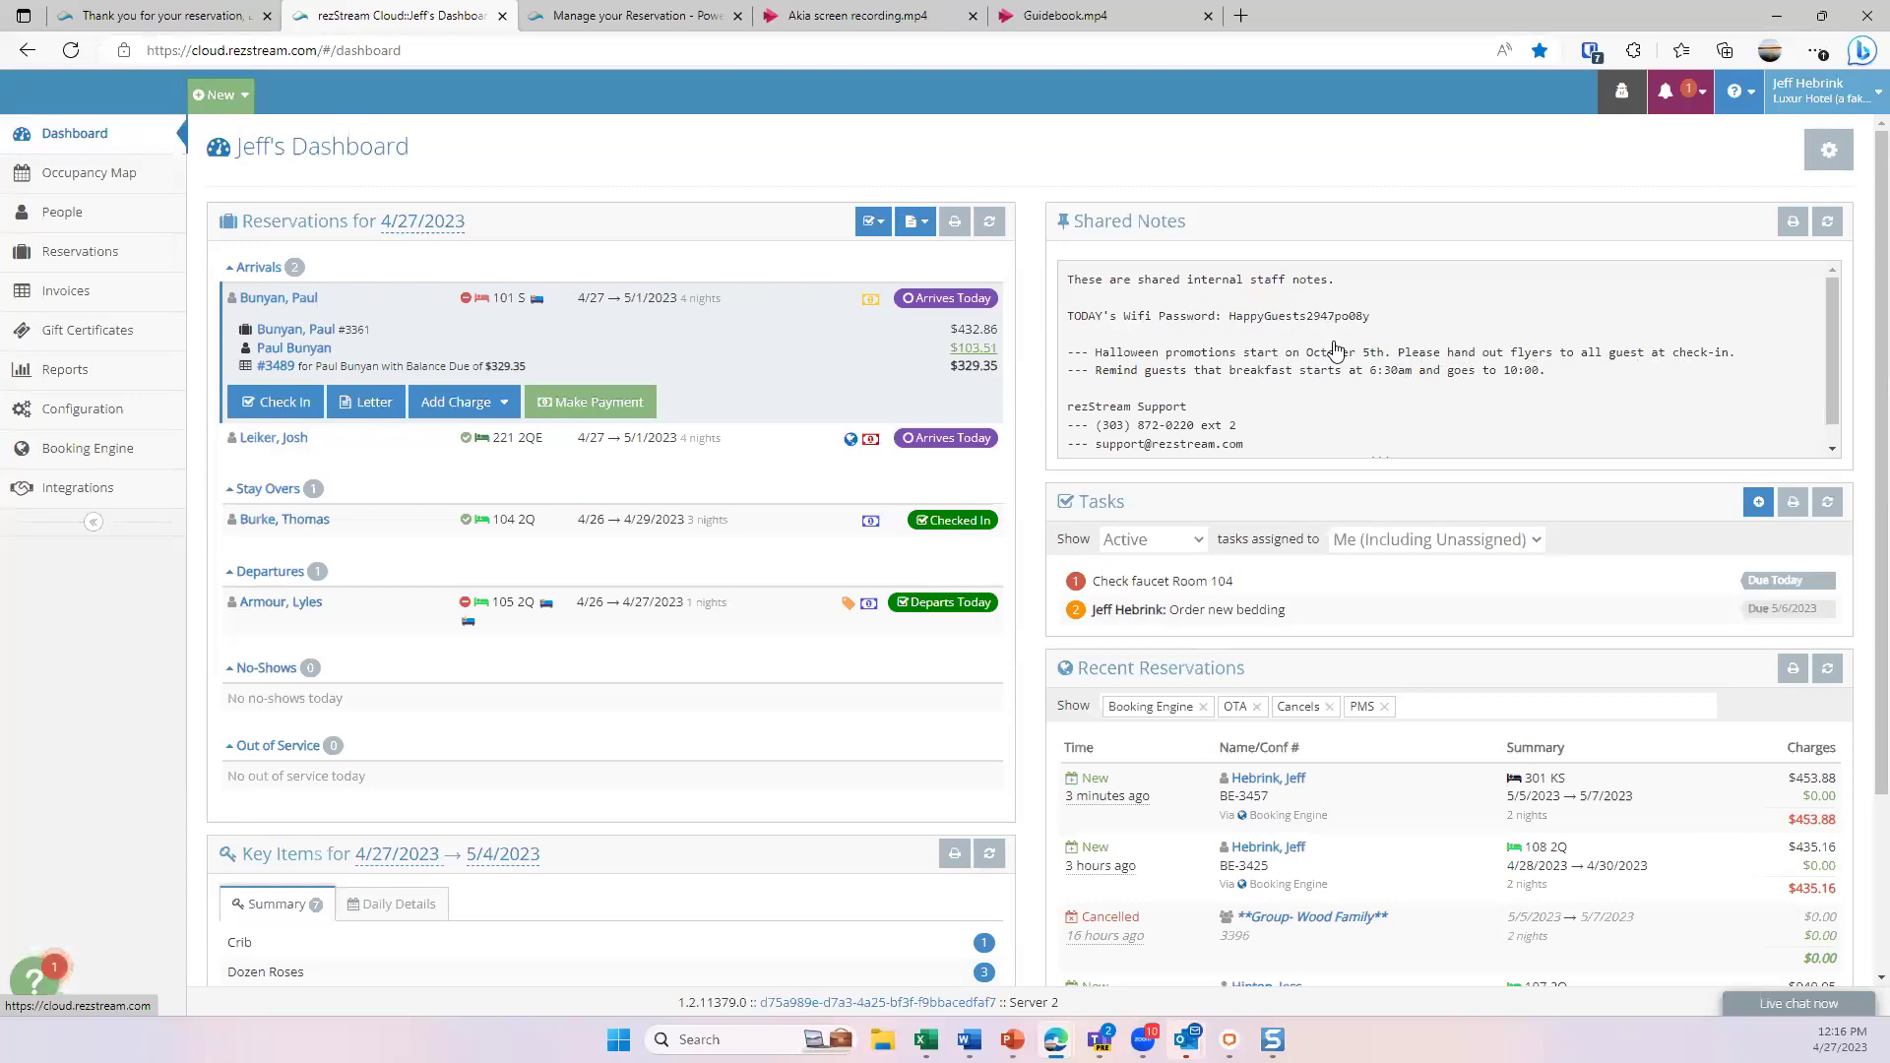
scroll(1328, 347, down, 1)
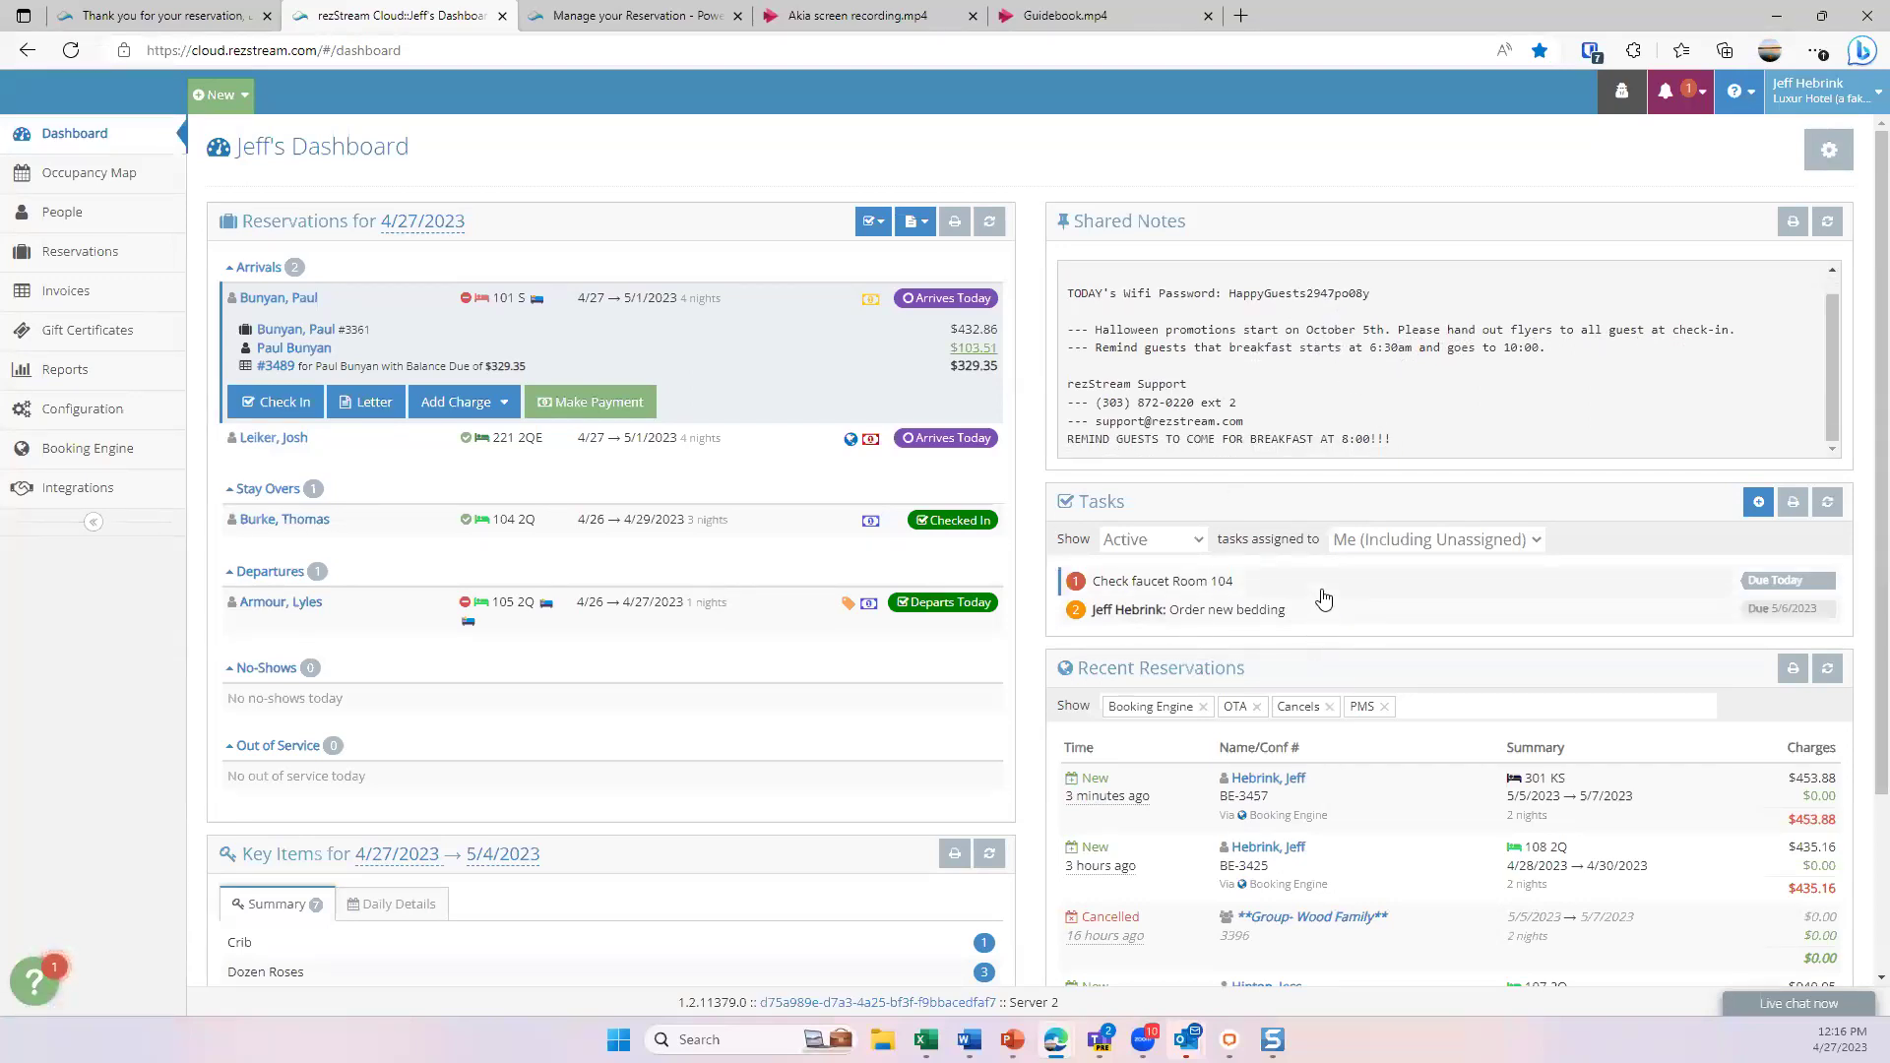
click(1758, 502)
- Complete the 'Check faucet Room 104' task, leaving only 'Order new bedding' due 5/6/2023
click(1228, 589)
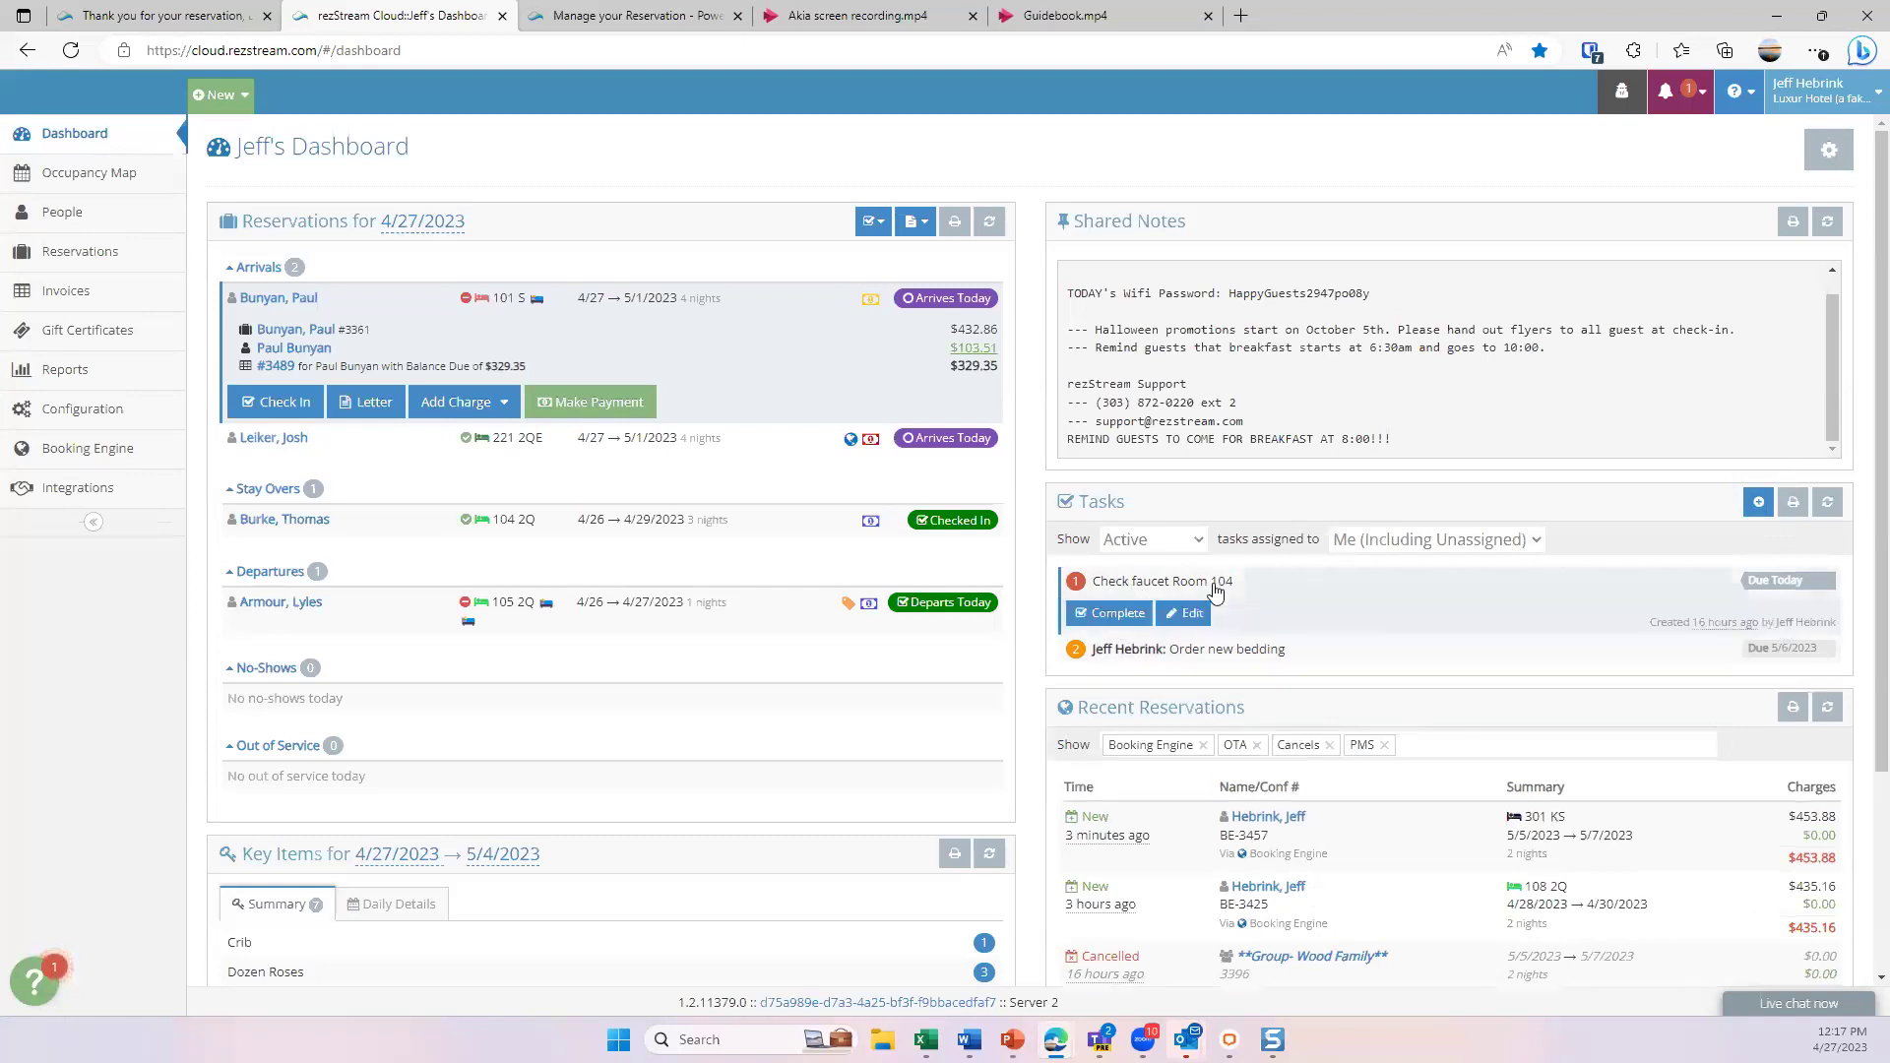
click(1110, 613)
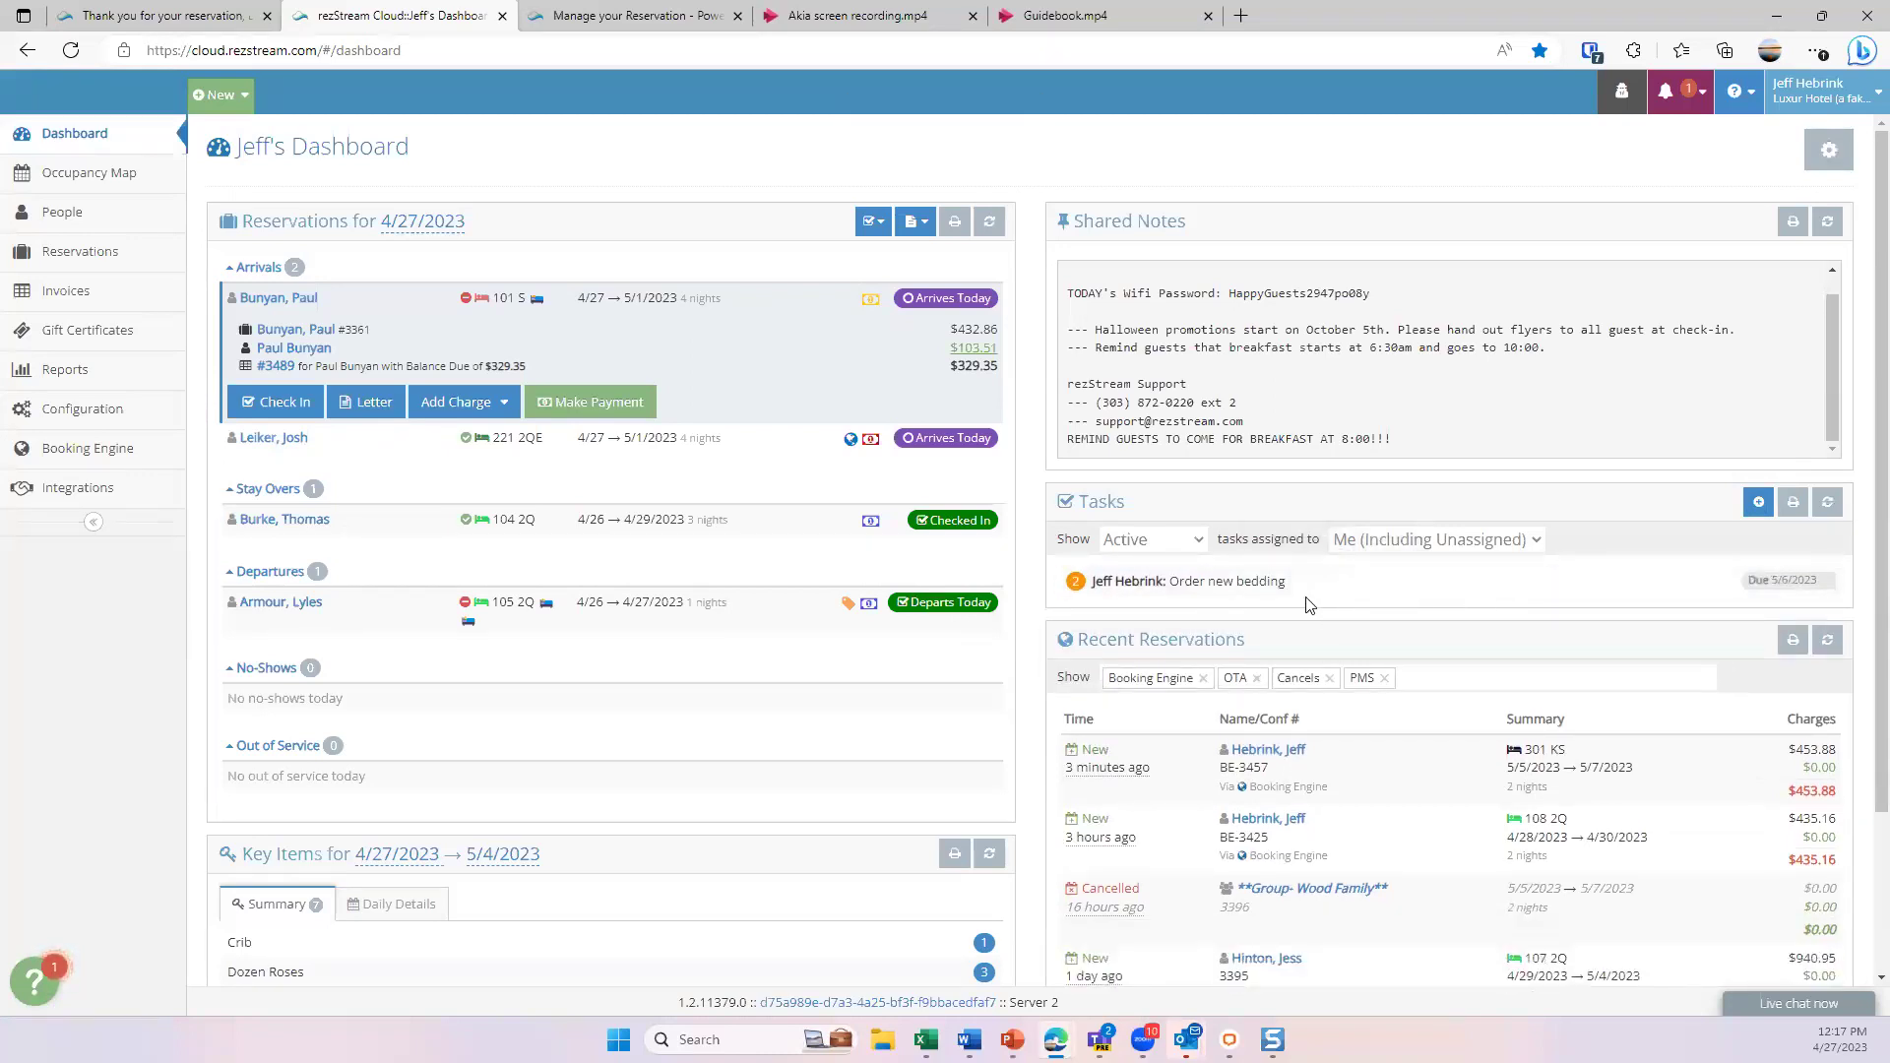
scroll(1309, 604, down, 2)
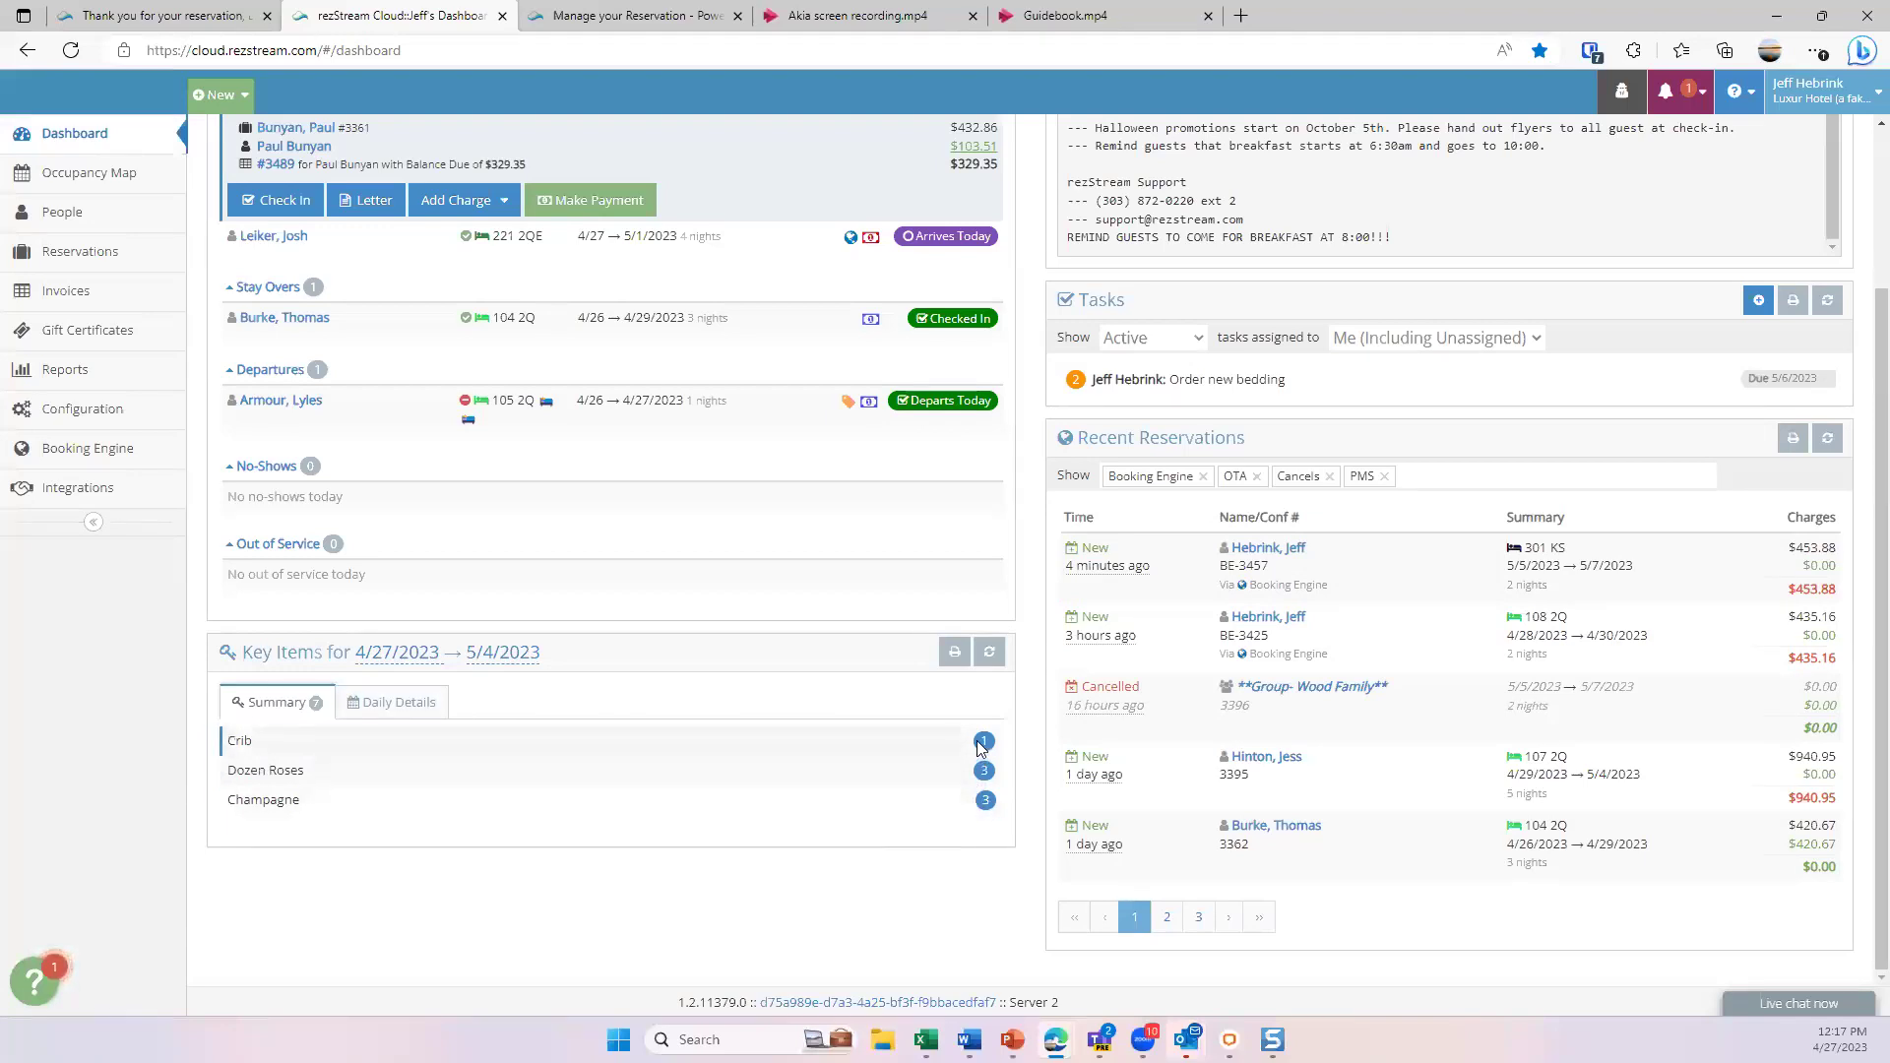
- Switch Key Items to Daily Details and inspect the Dozen Roses reservation alongside Crib and Champagne
click(389, 705)
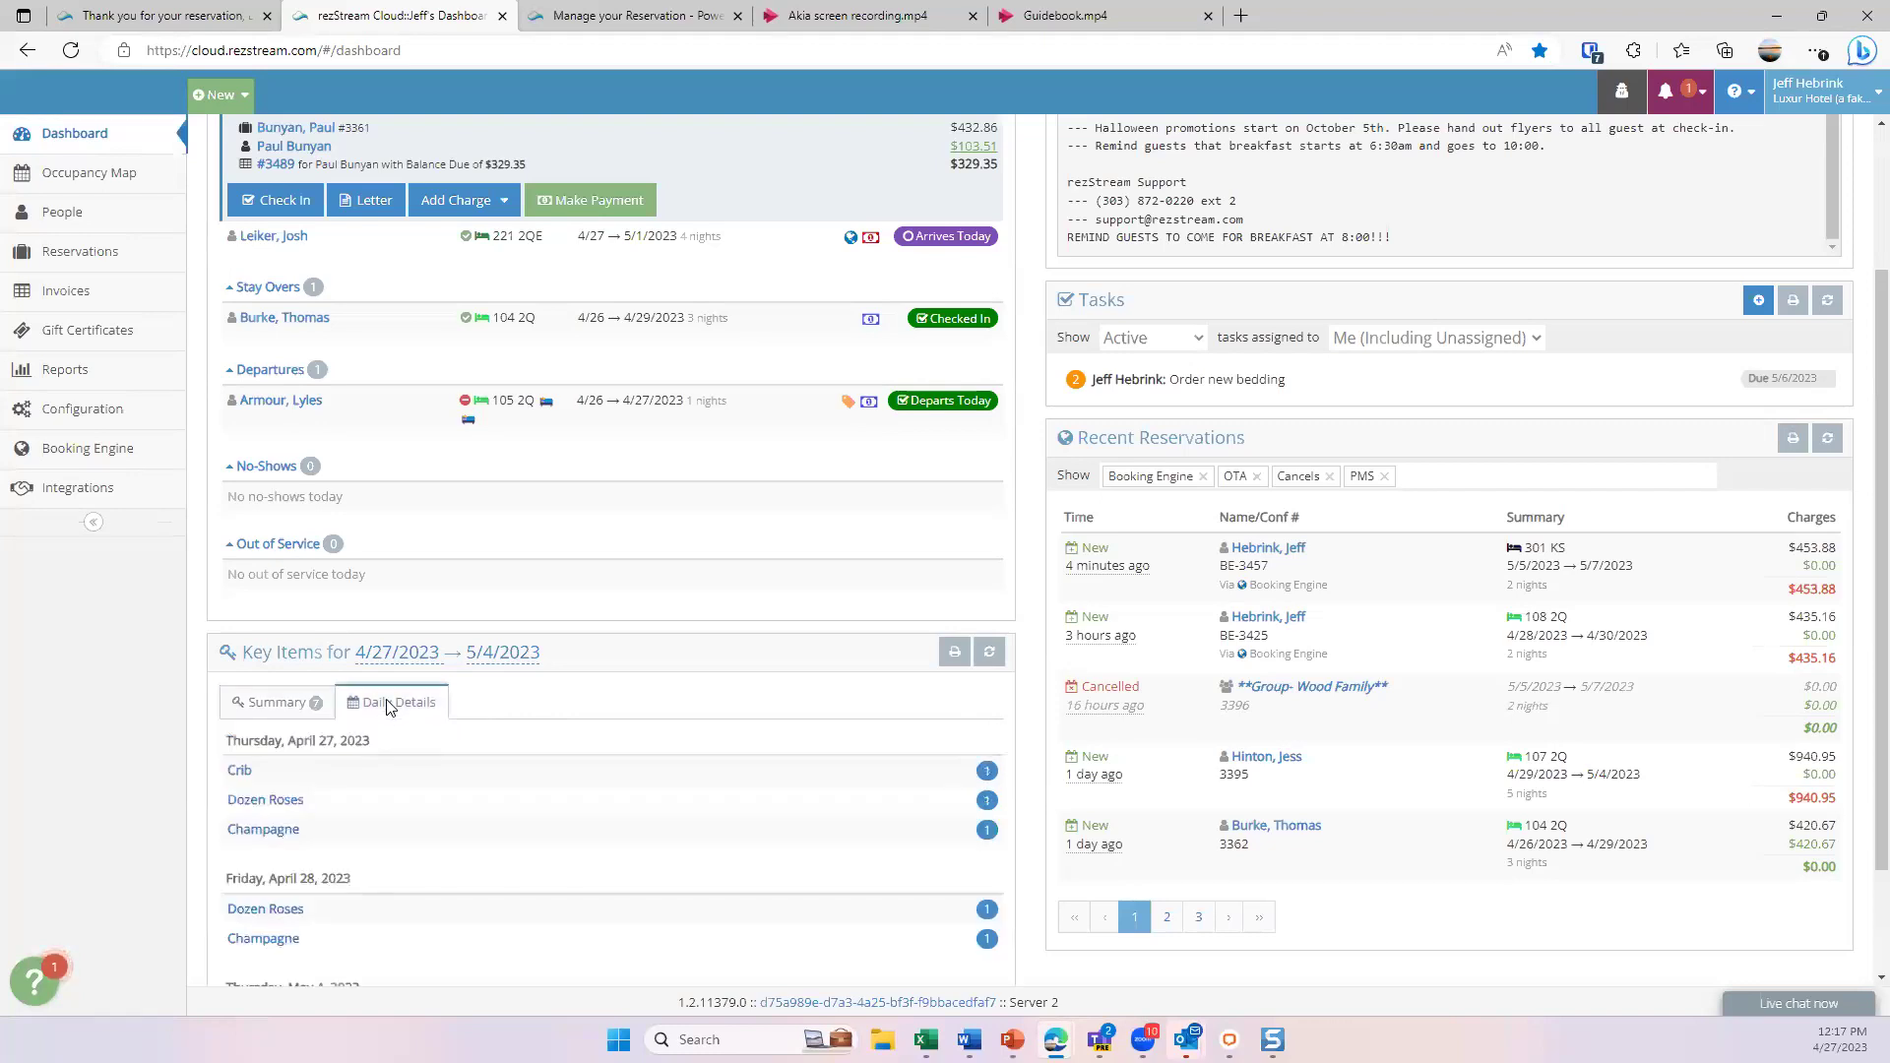
scroll(399, 701, down, 1)
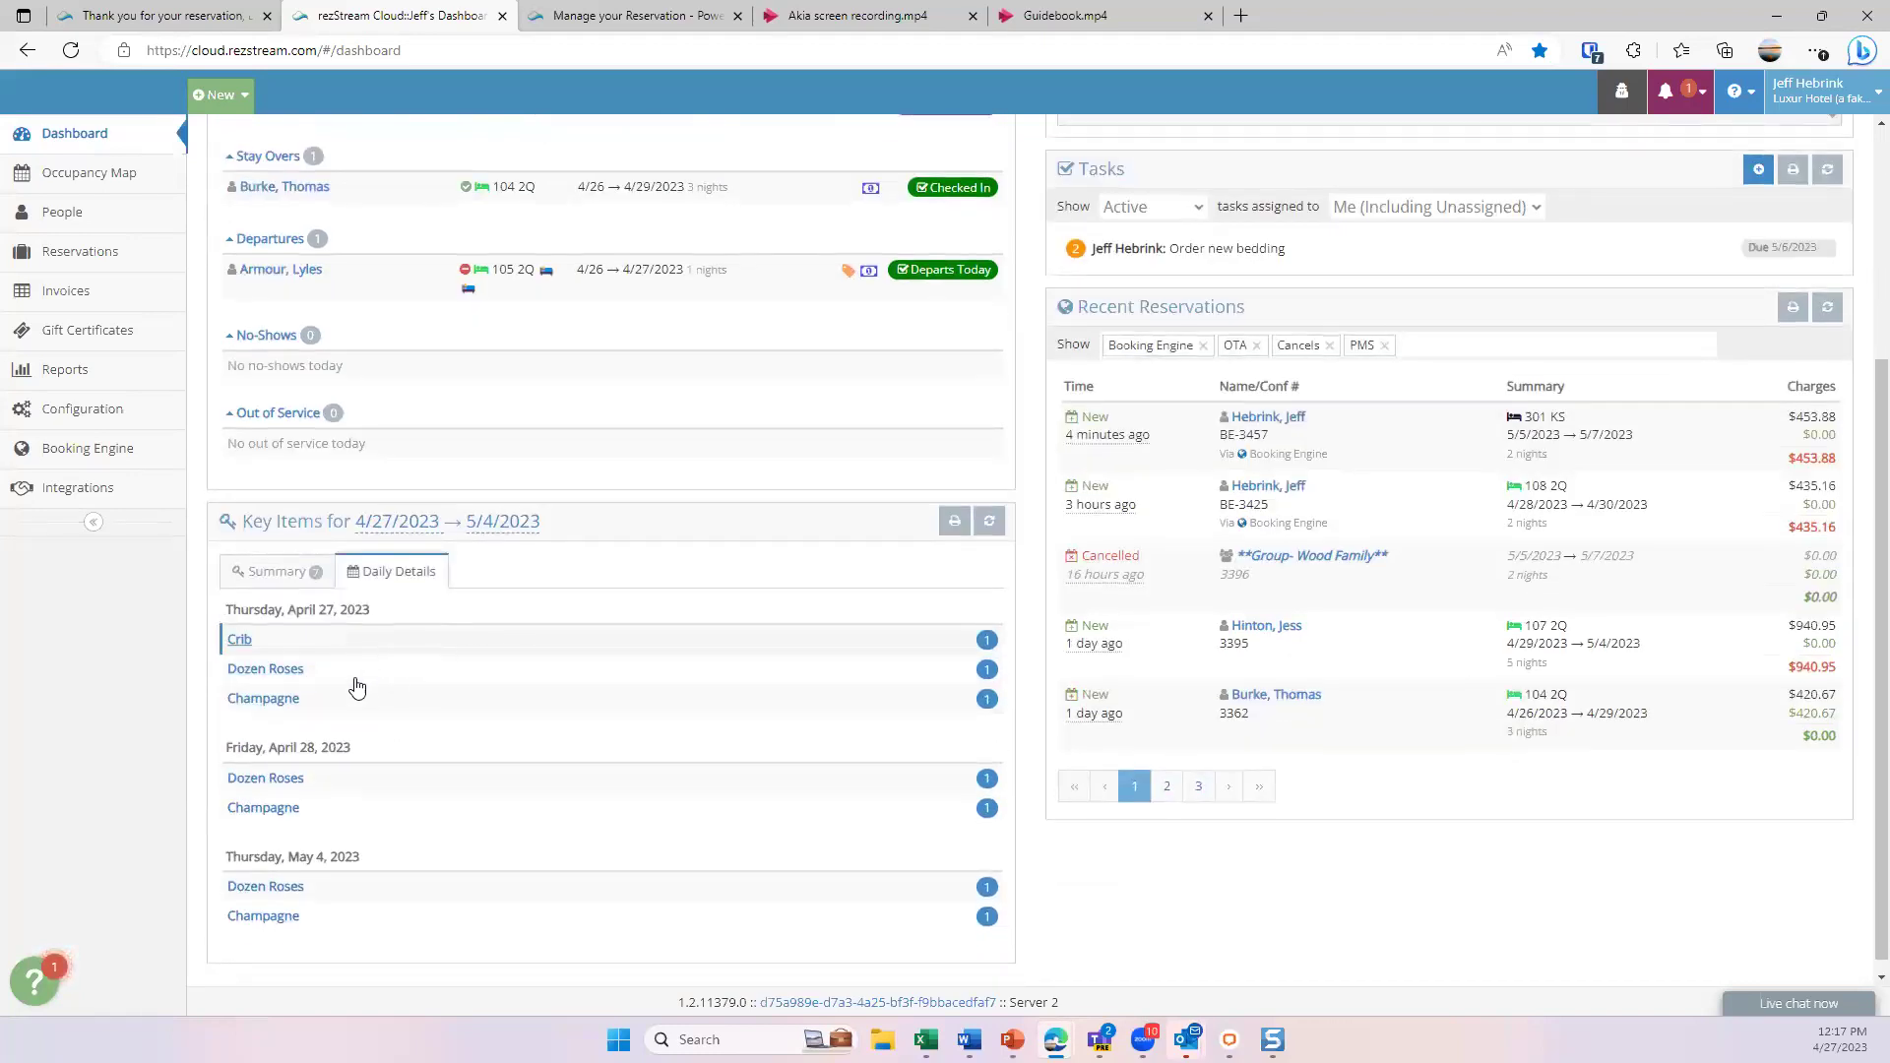
click(294, 672)
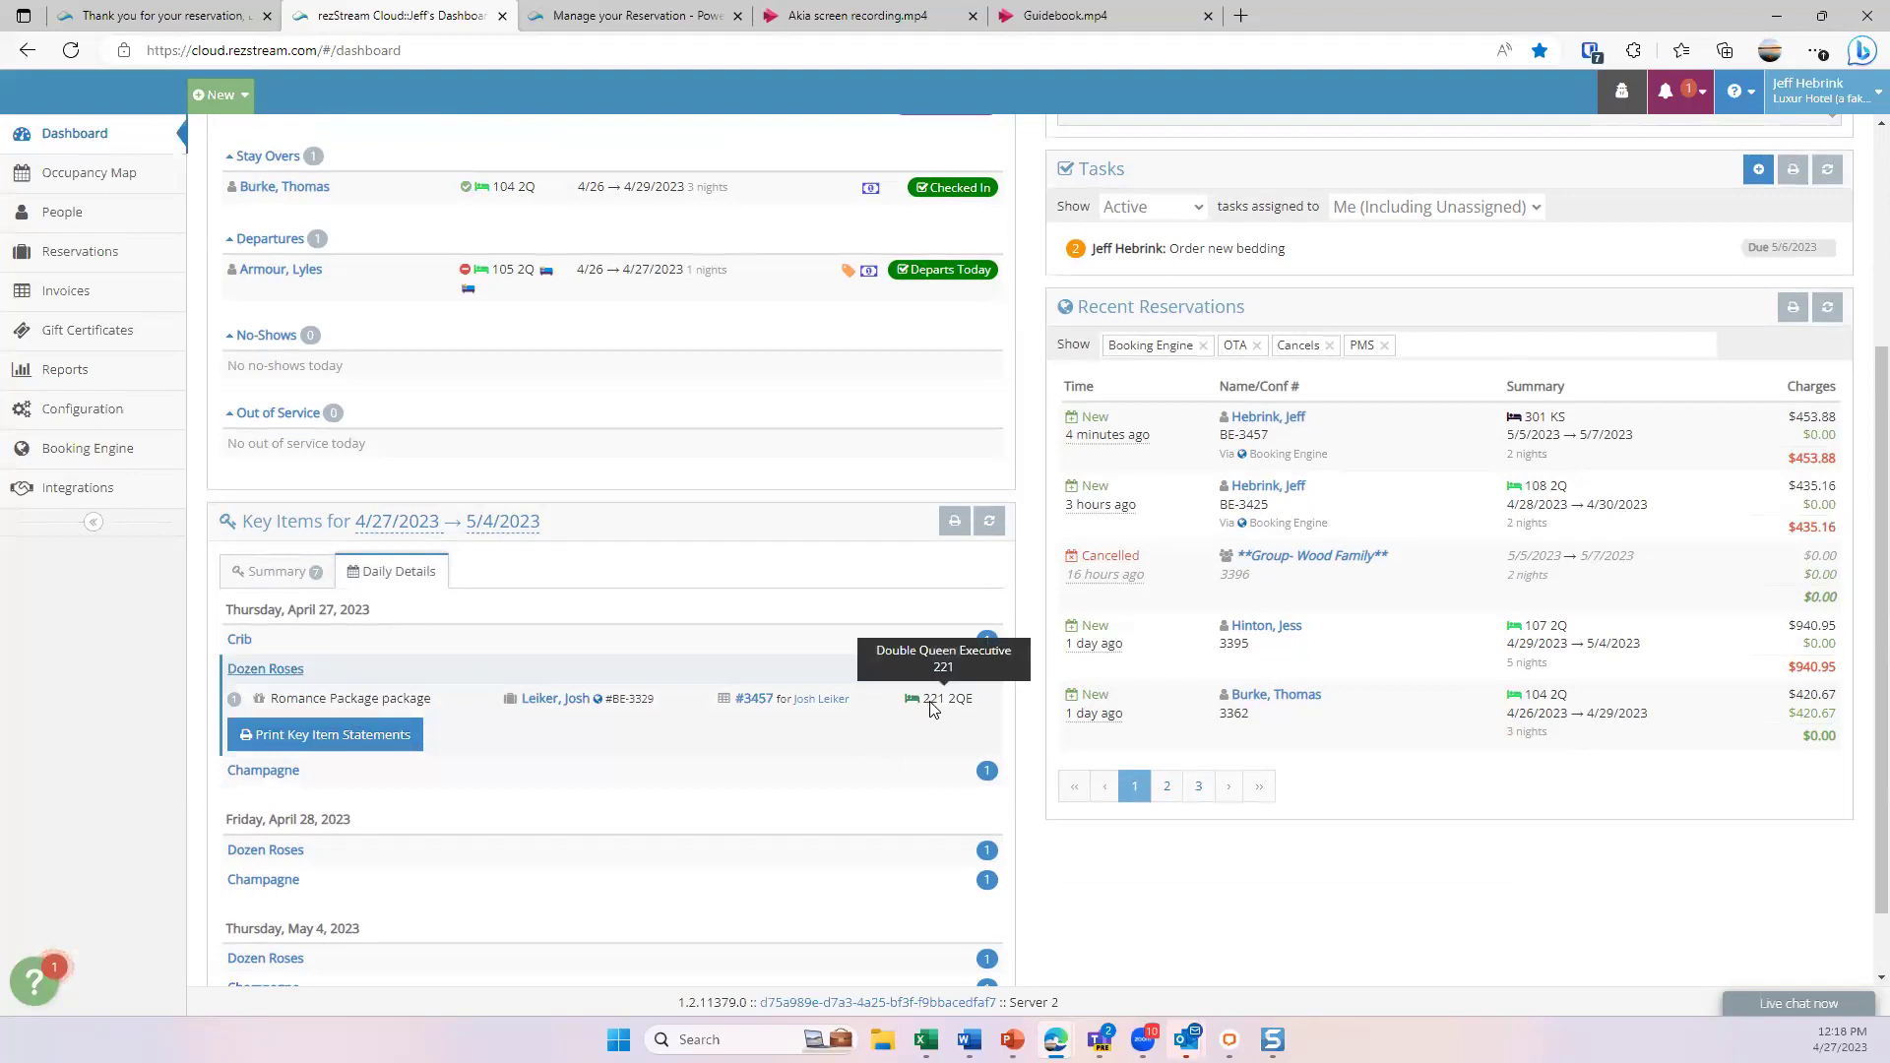
click(495, 674)
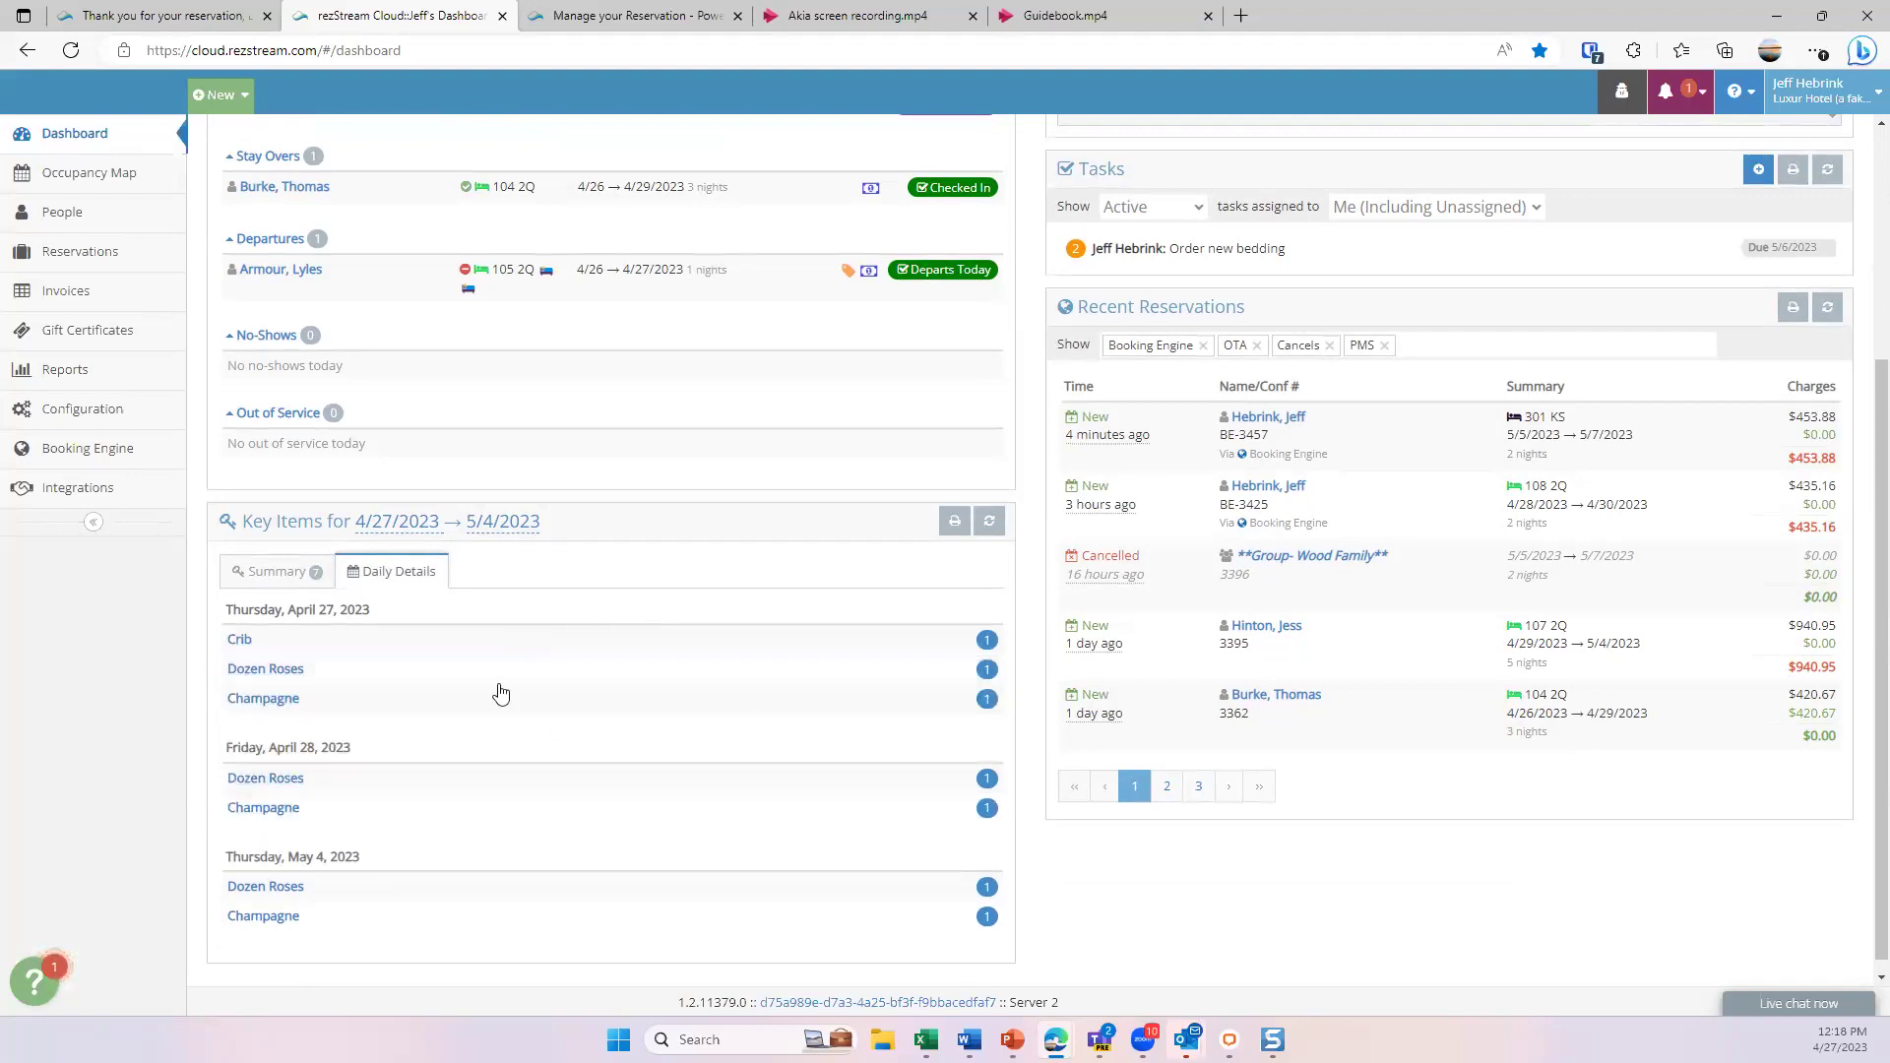
scroll(636, 793, up, 4)
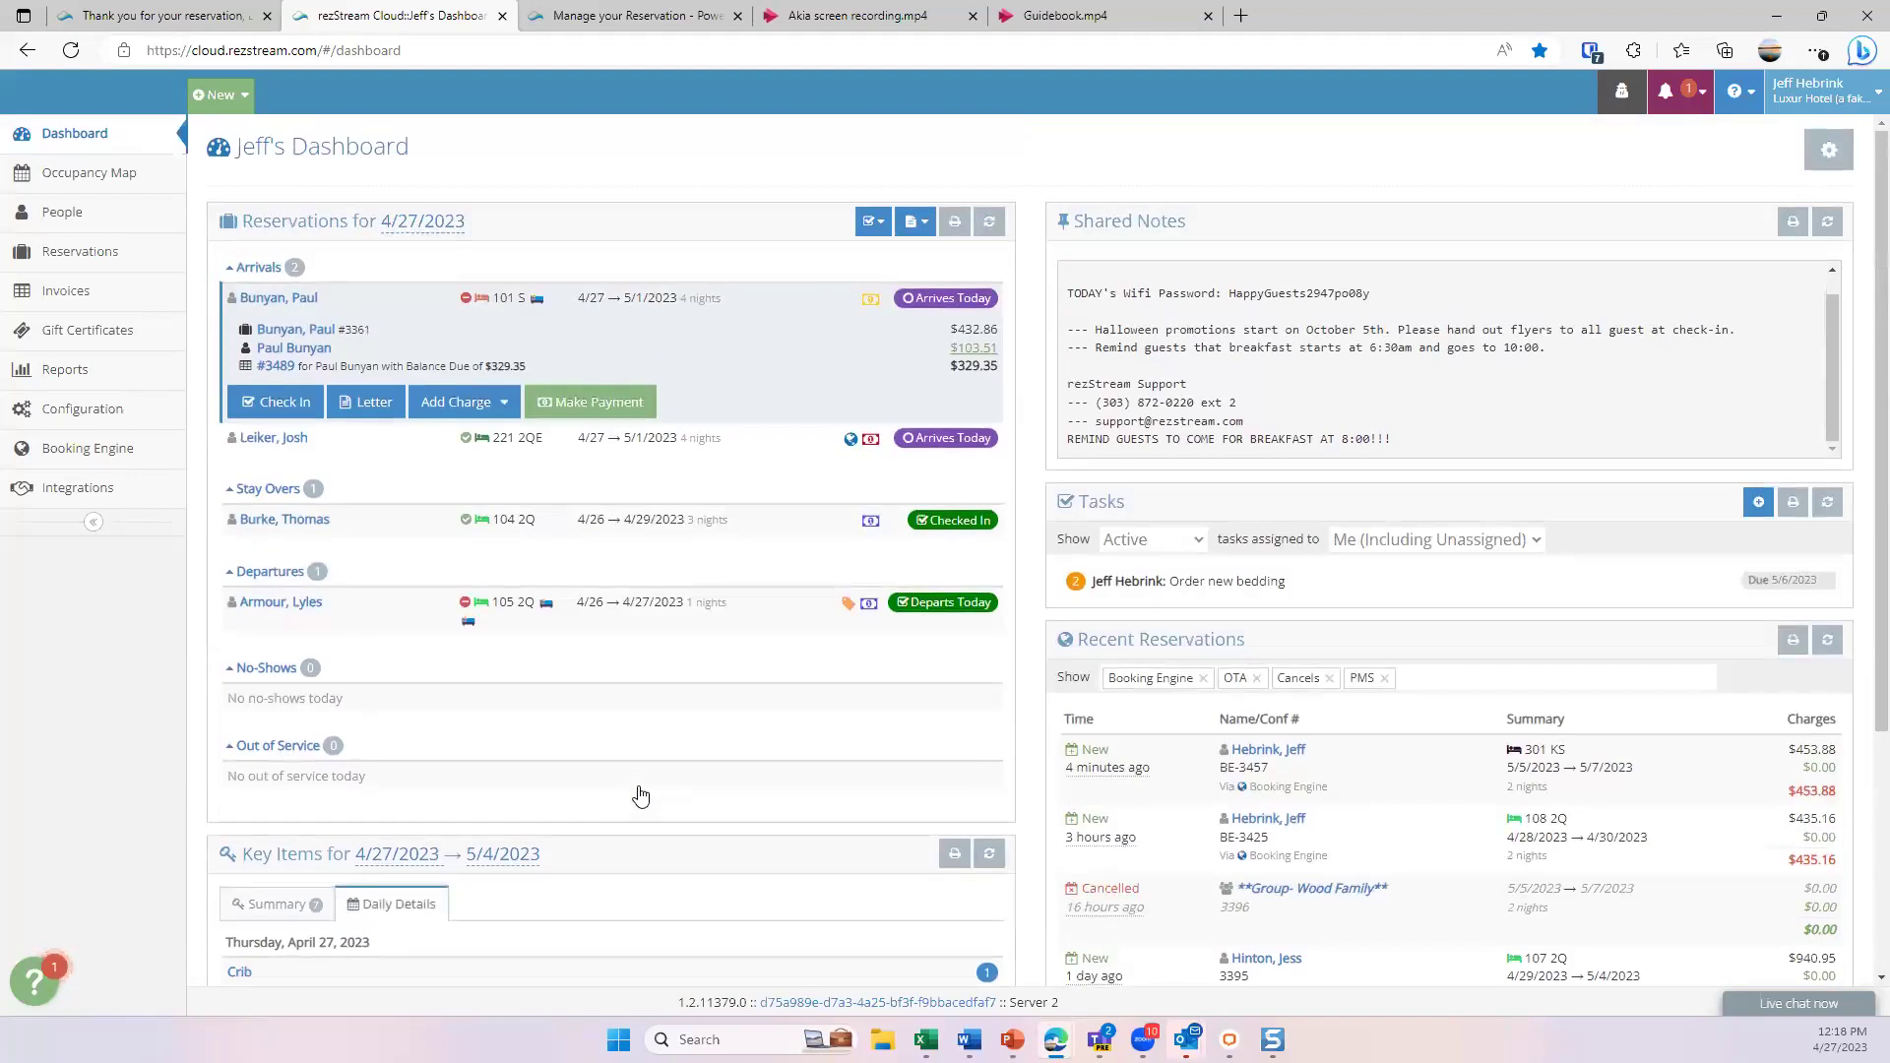
- Reorder and toggle the Shared Notes widget in Dashboard Settings, leaving it enabled, then return
click(1832, 158)
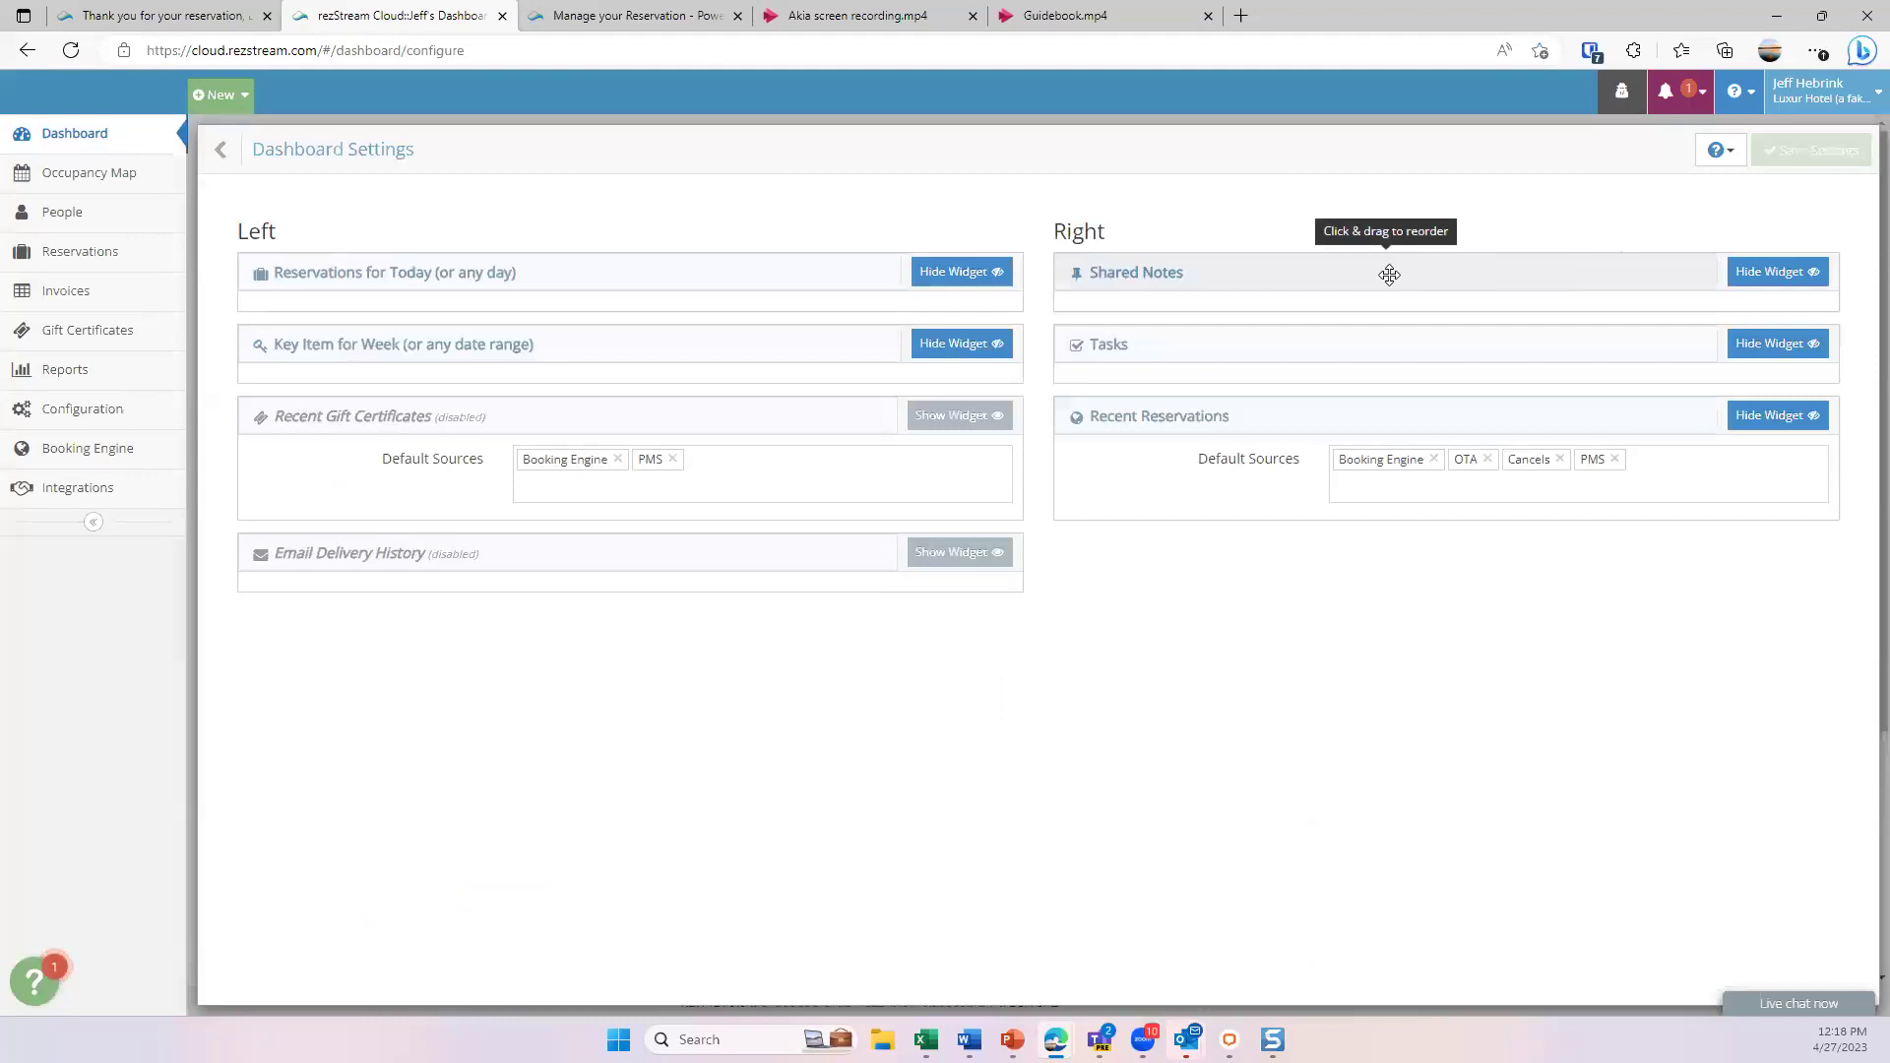
mouse_move(1389, 274)
mouse_down()
mouse_move(700, 295)
mouse_move(570, 396)
mouse_move(578, 431)
mouse_move(686, 316)
mouse_move(1457, 287)
mouse_move(1486, 262)
mouse_move(1380, 279)
mouse_up()
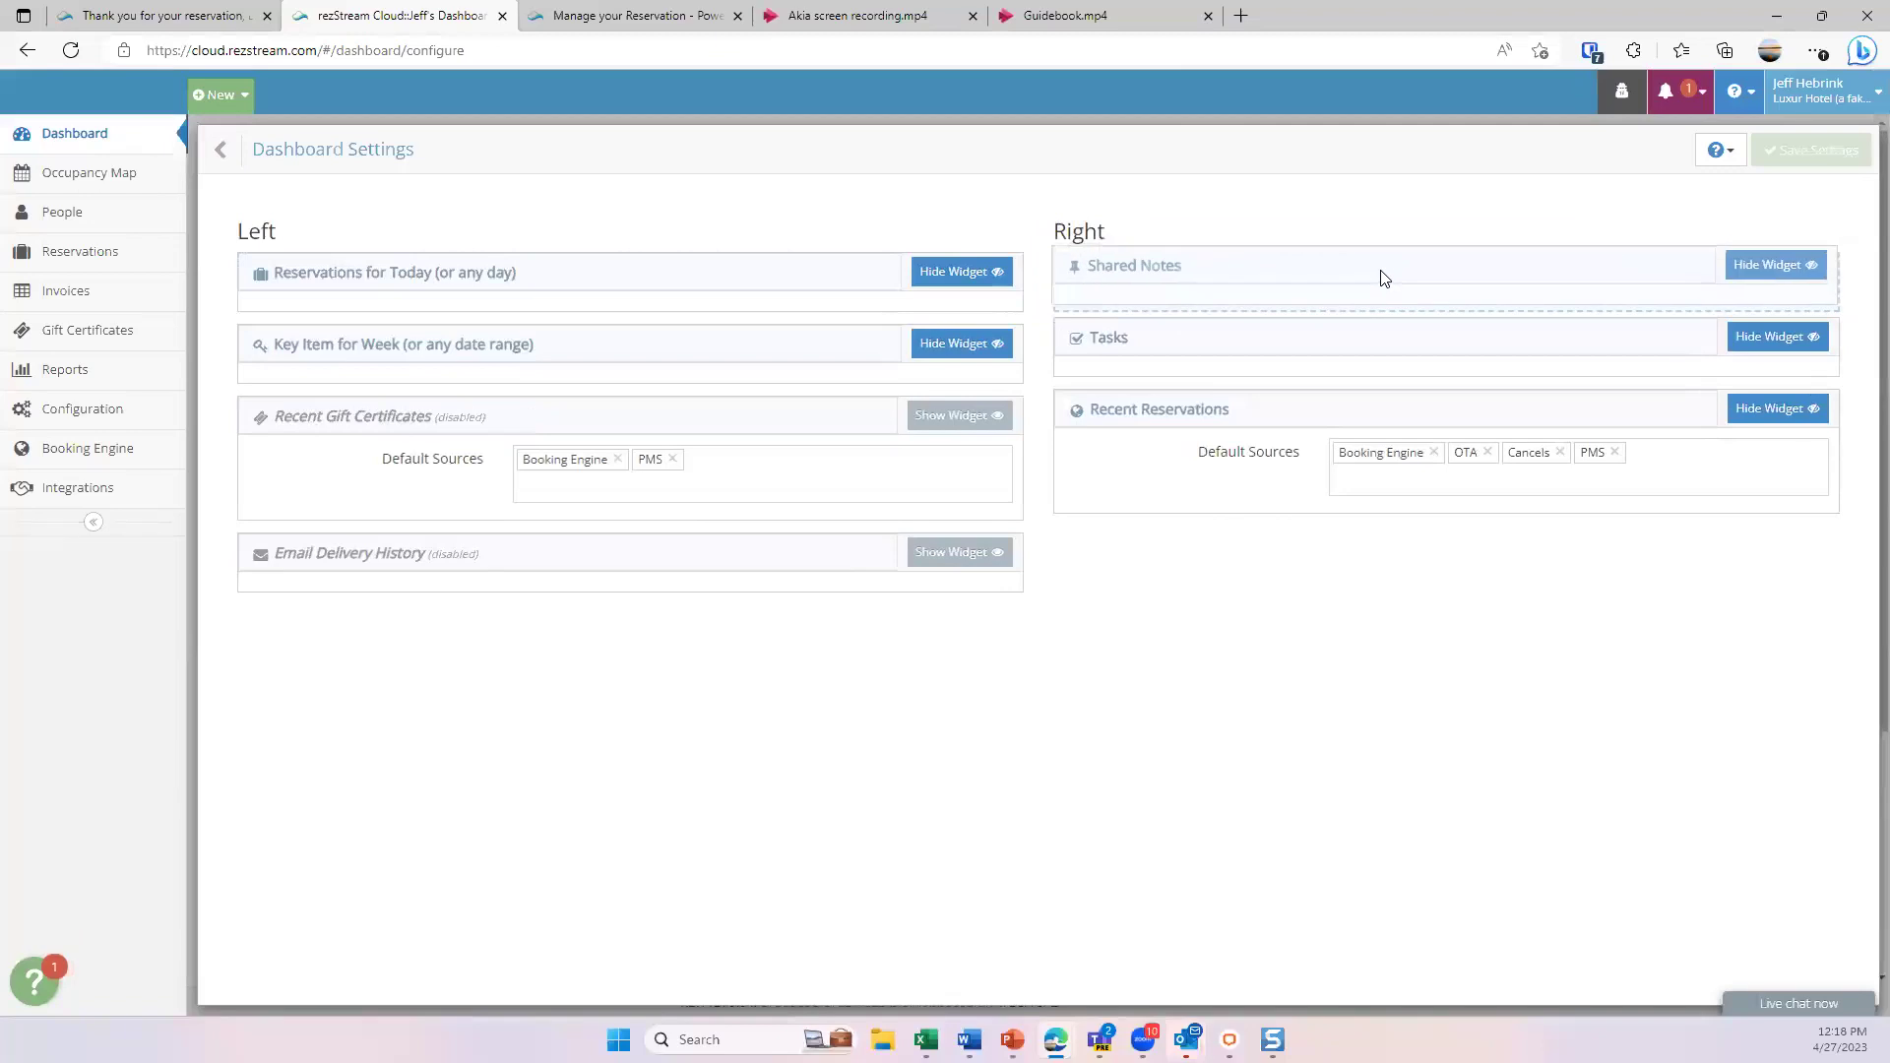
click(1771, 280)
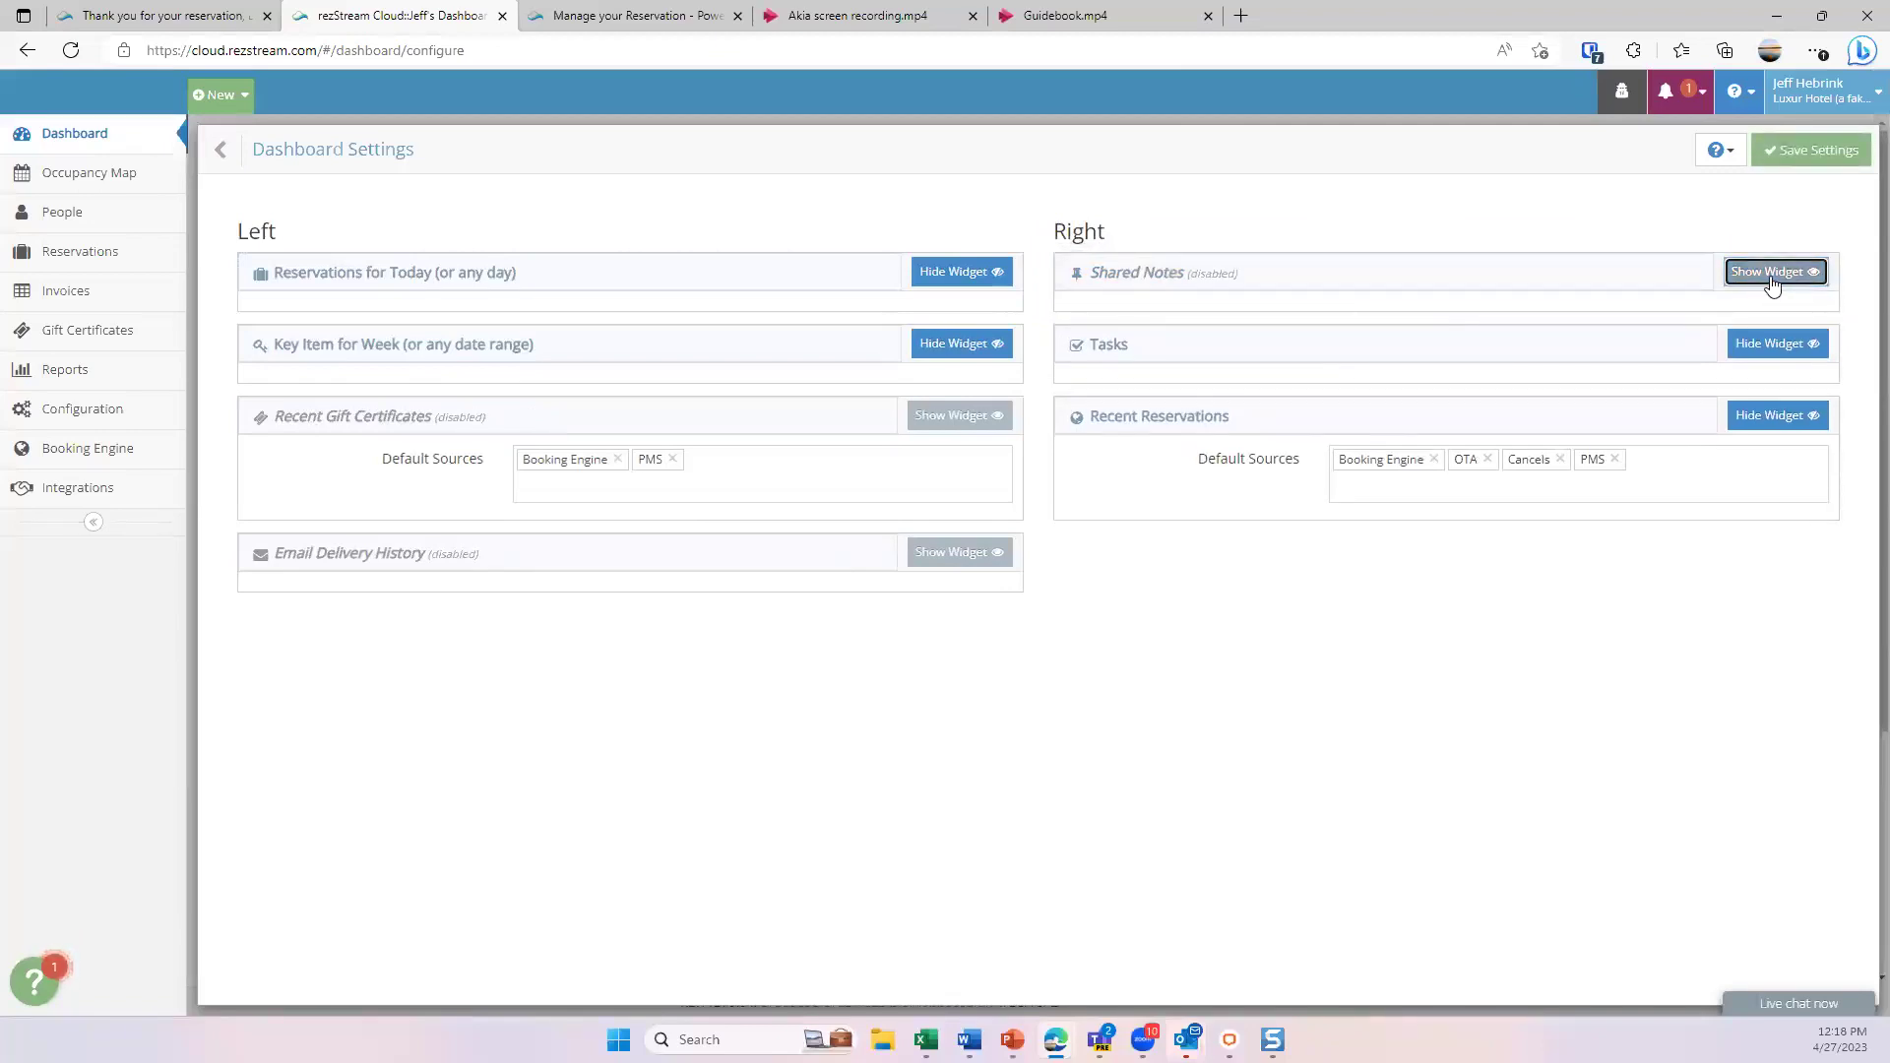
click(1771, 280)
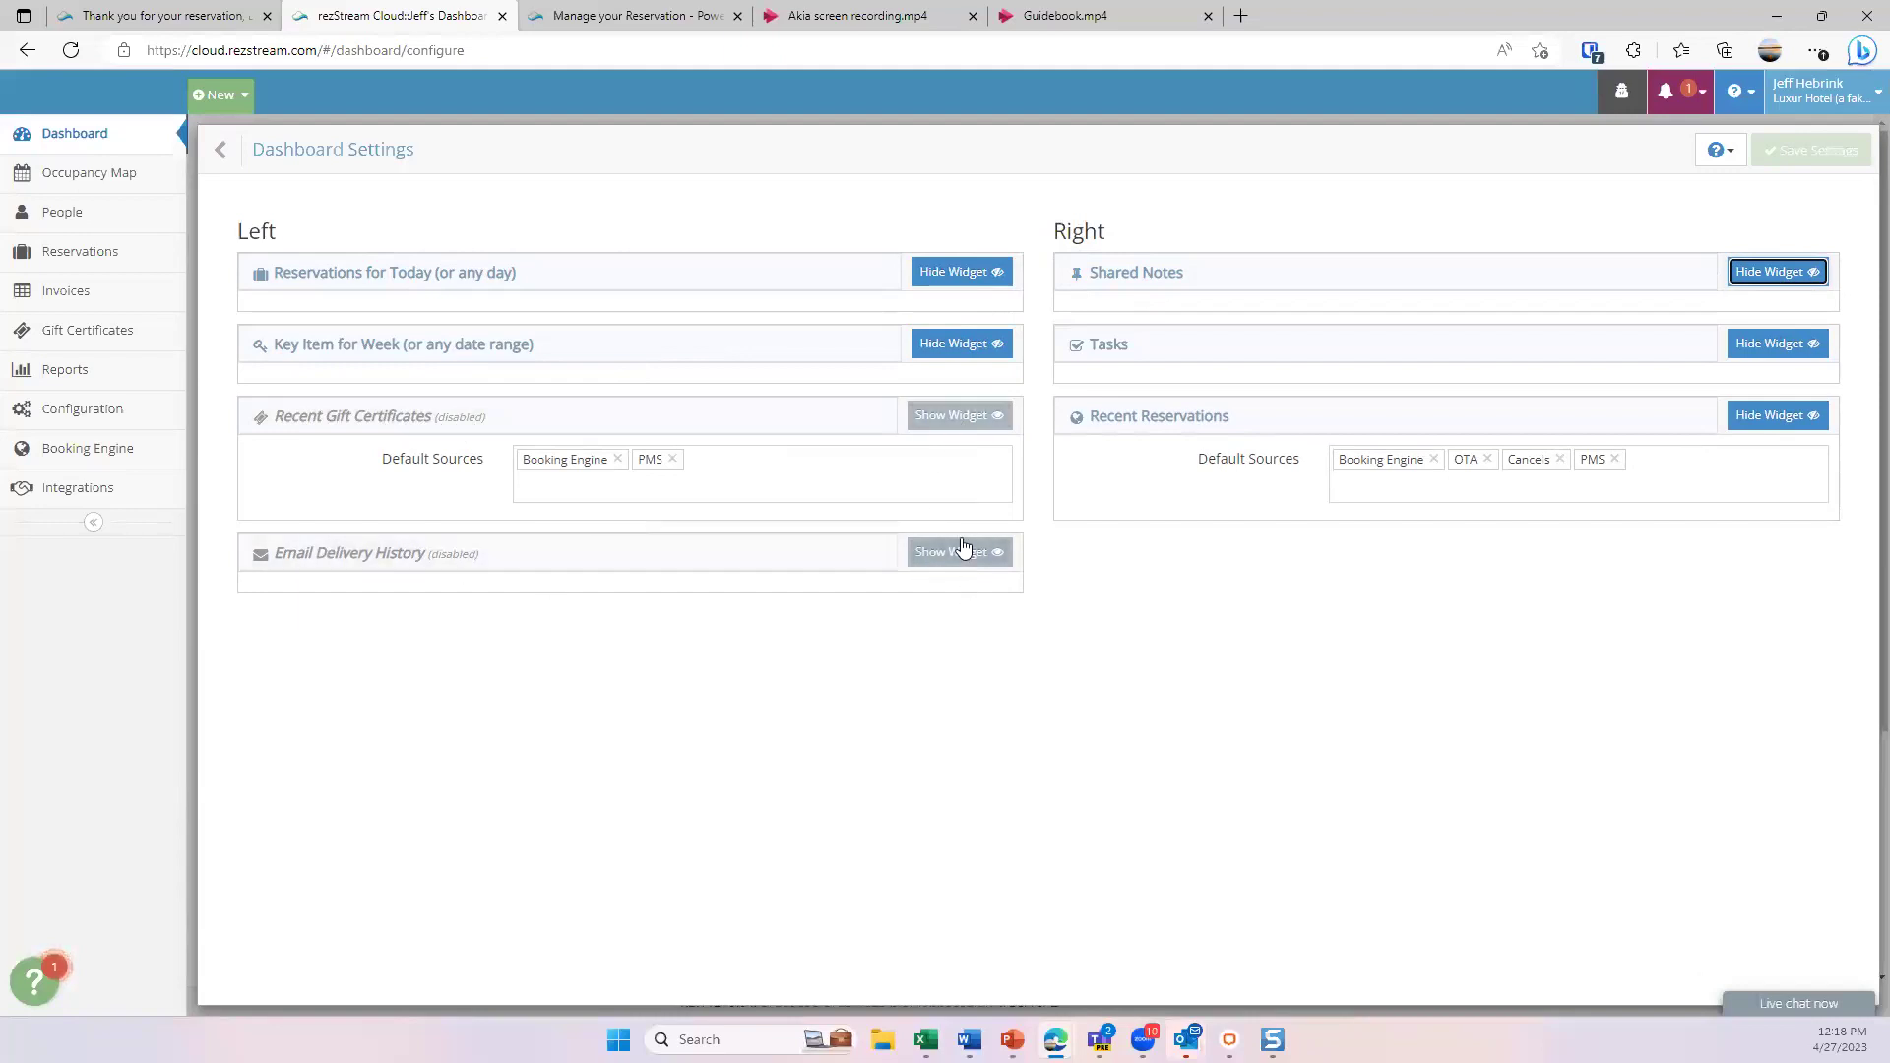
click(250, 158)
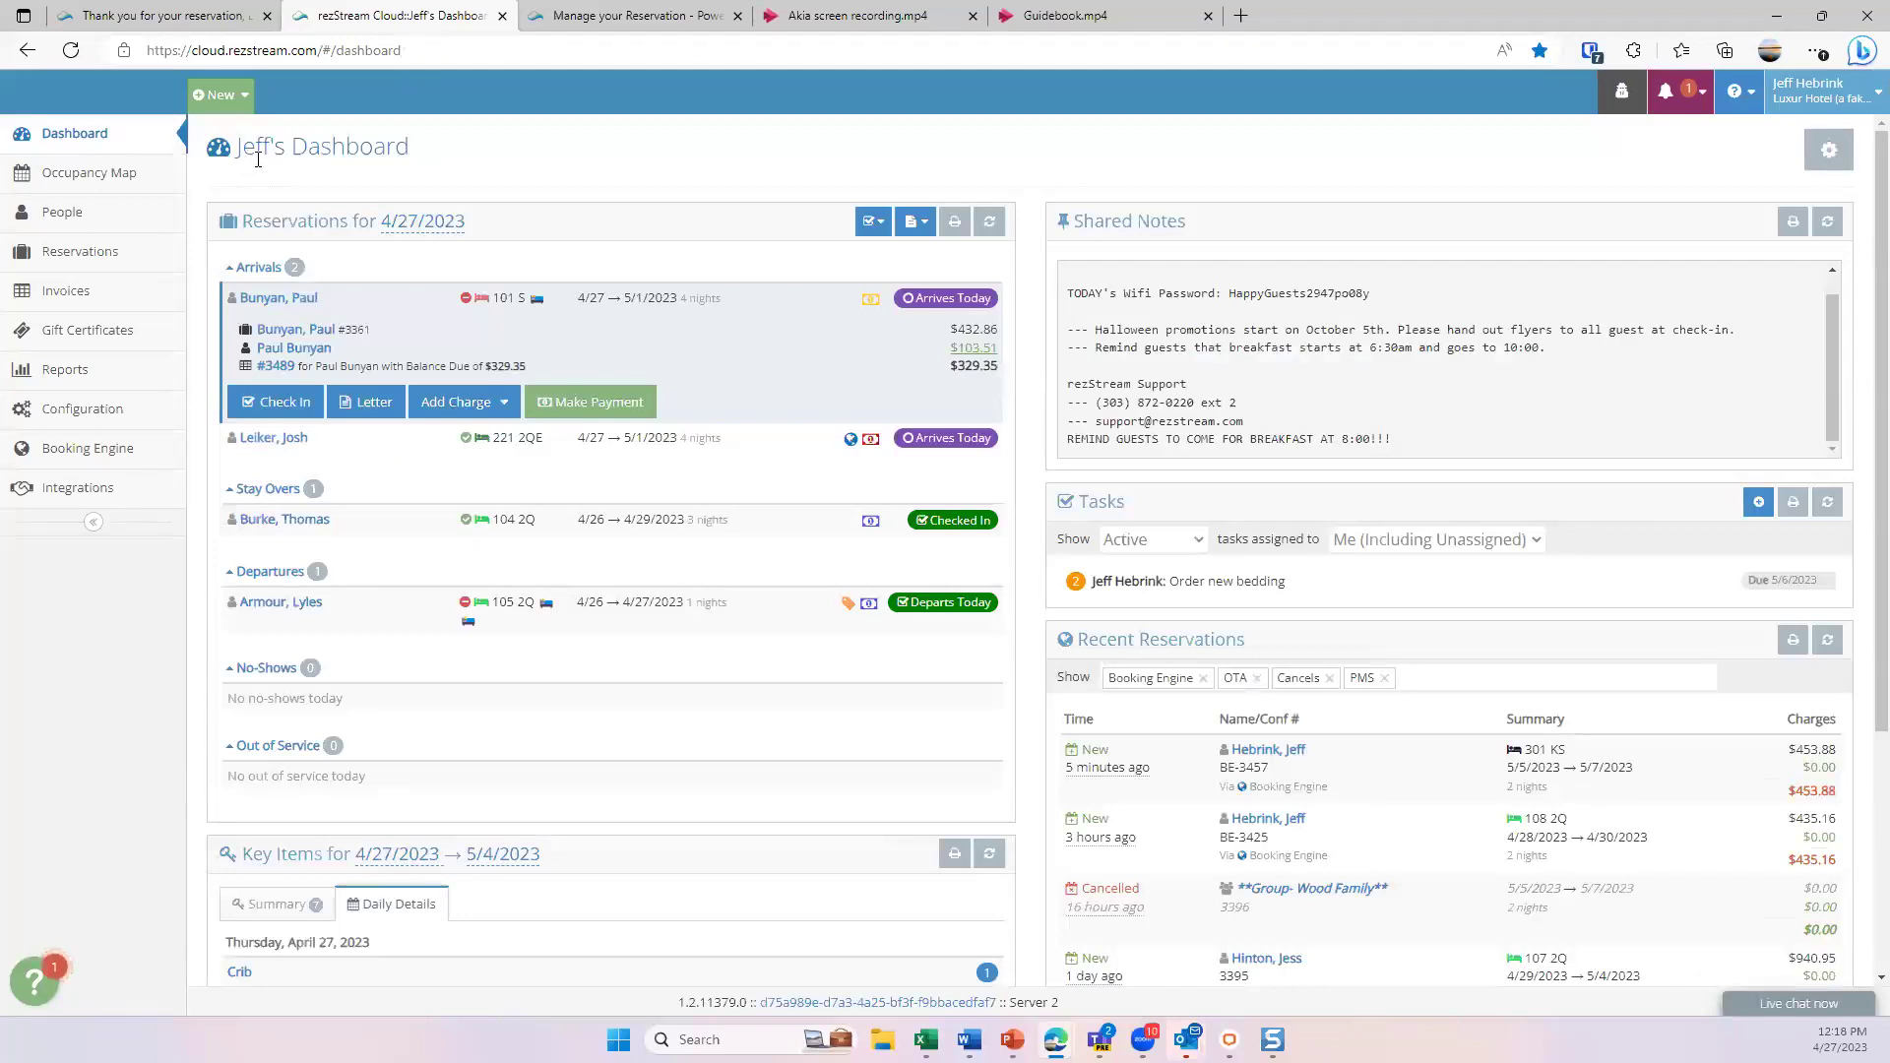
- Collapse the expanded first arrival row back into the compact arrivals list
click(761, 300)
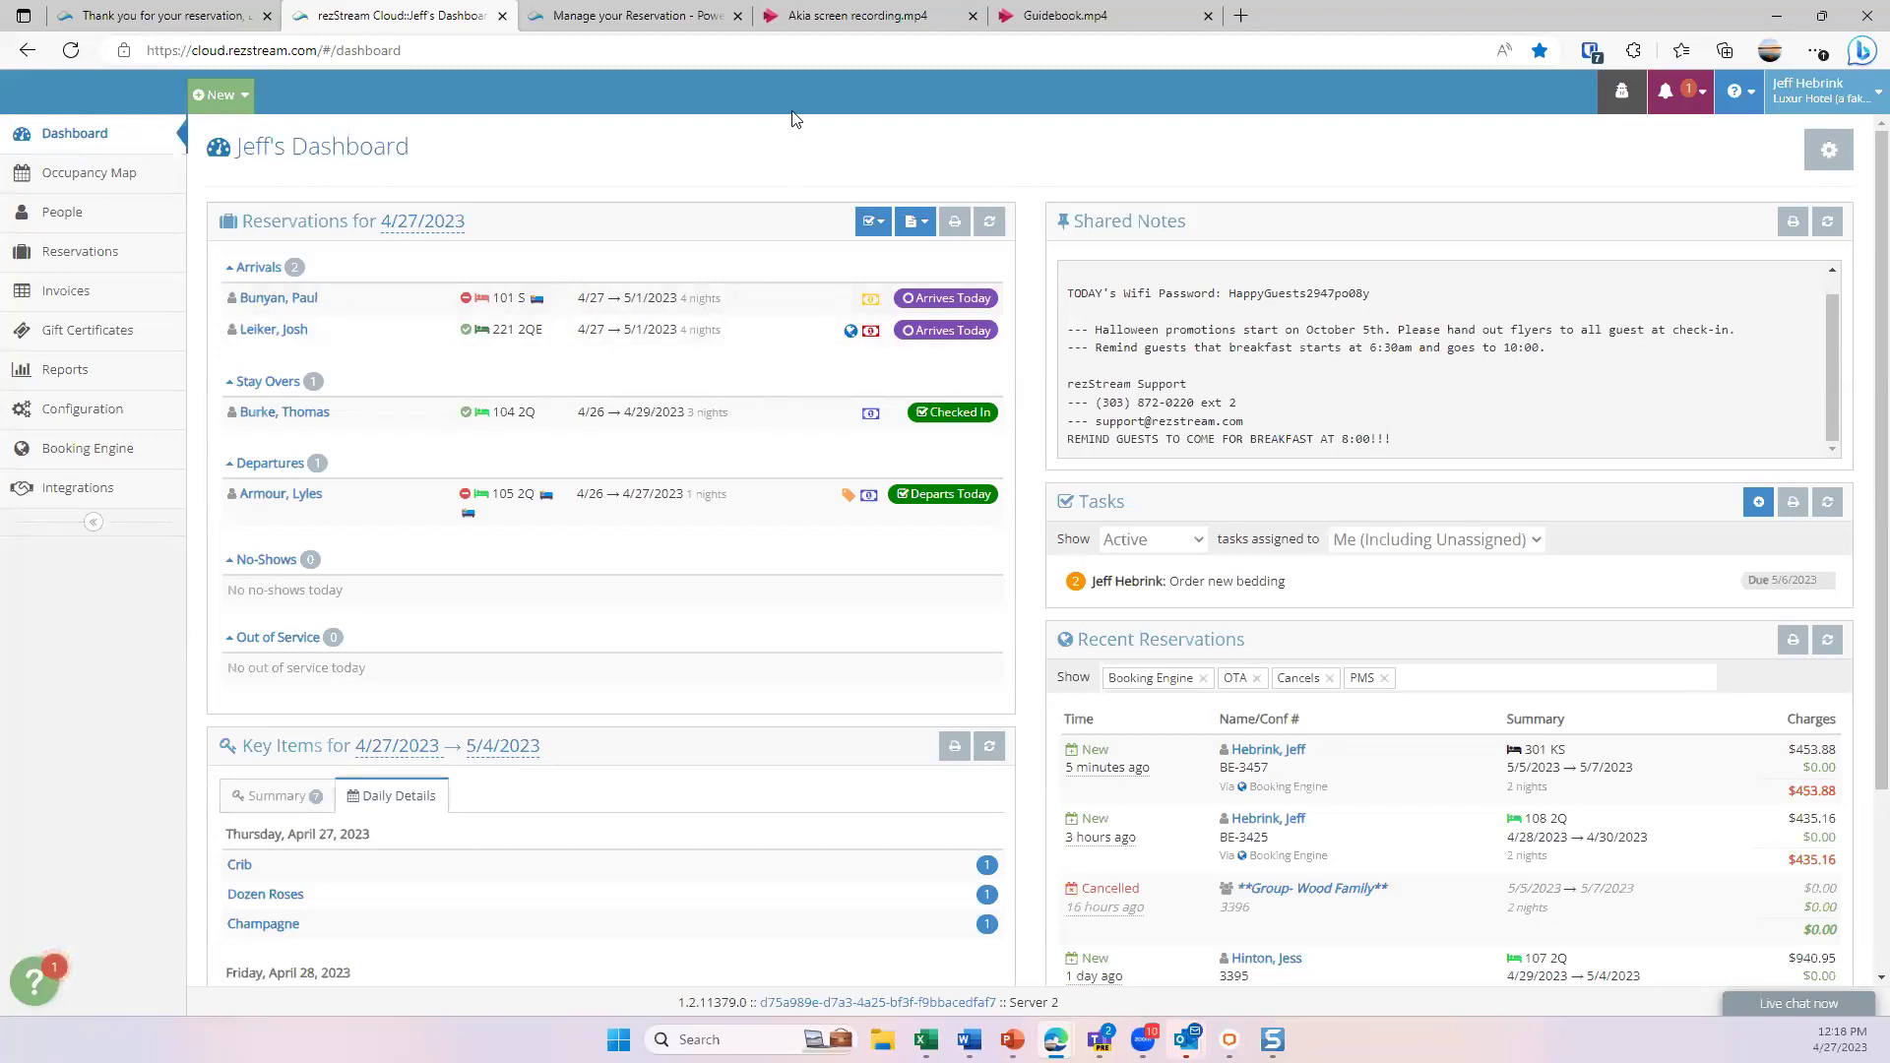
- Play the Akia screen recording.mp4 video in its own tab
click(773, 34)
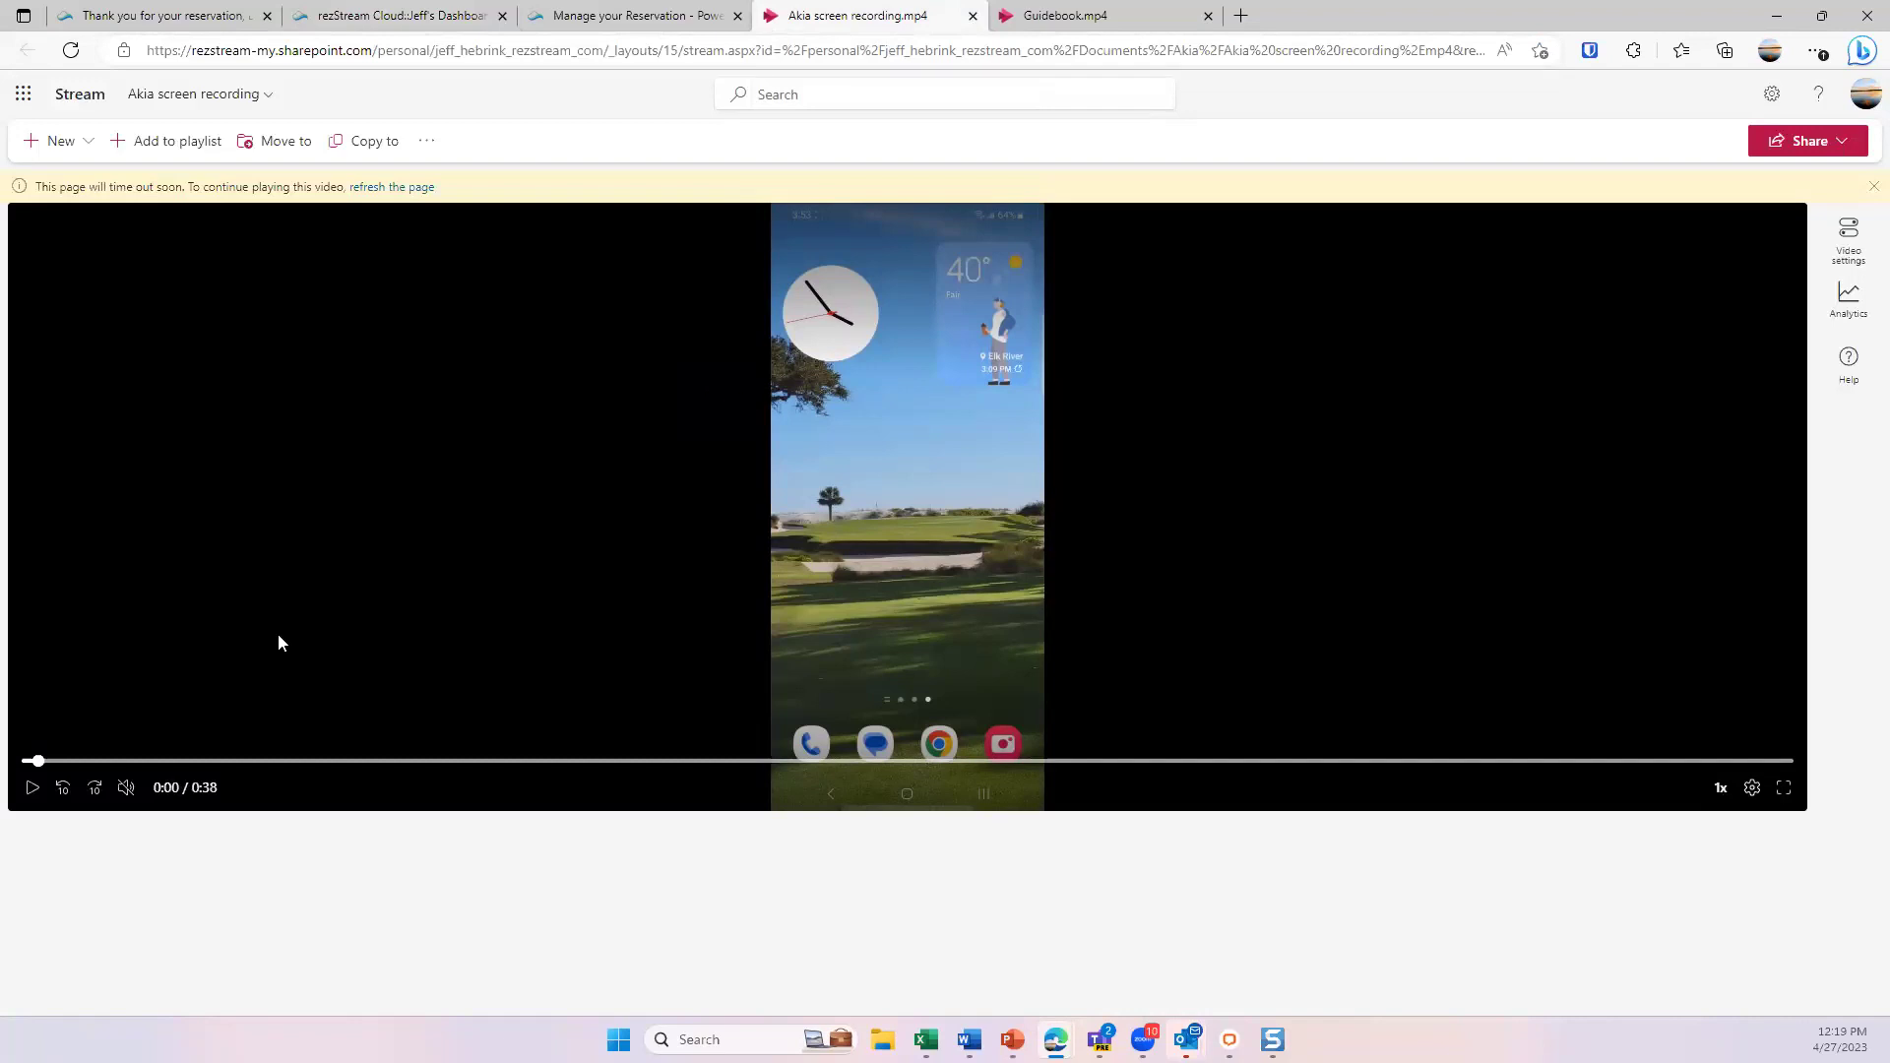
click(26, 790)
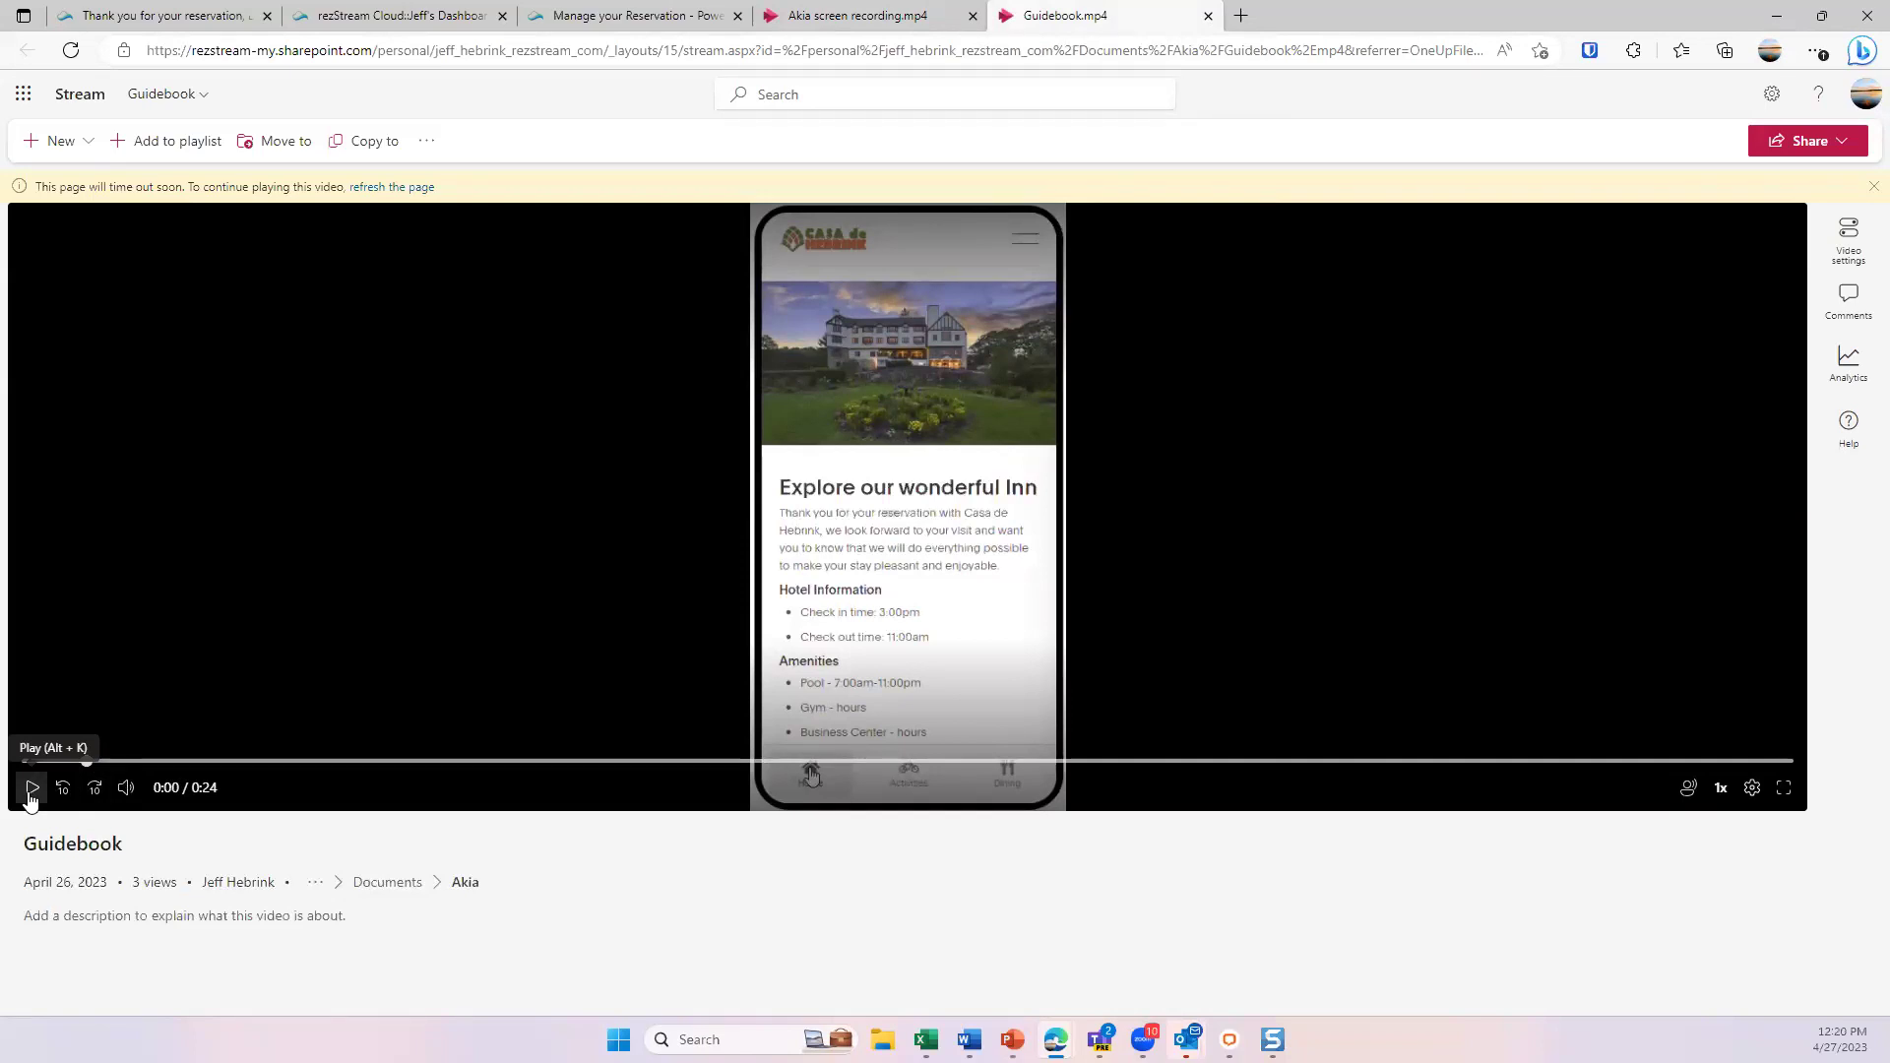
- Play Guidebook.mp4 through to 0:24, then return to the rezStream Cloud dashboard tab
click(31, 789)
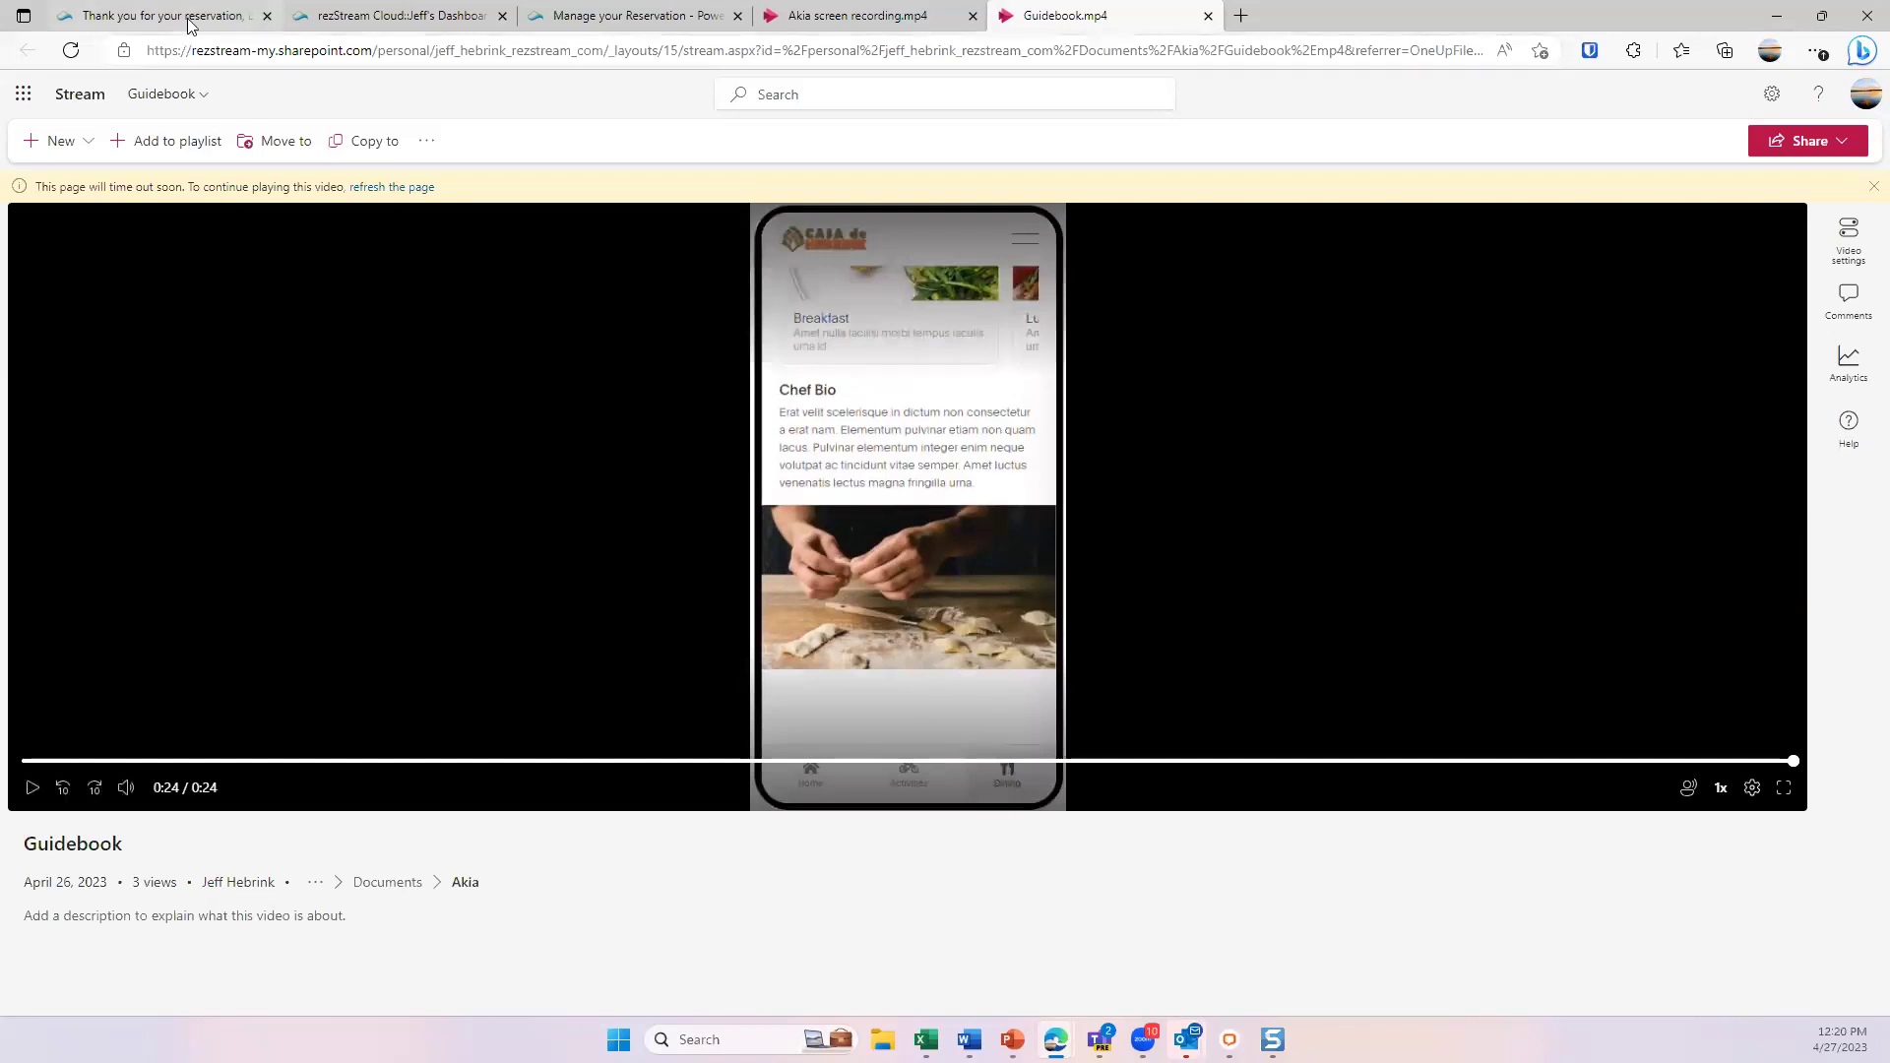
click(426, 18)
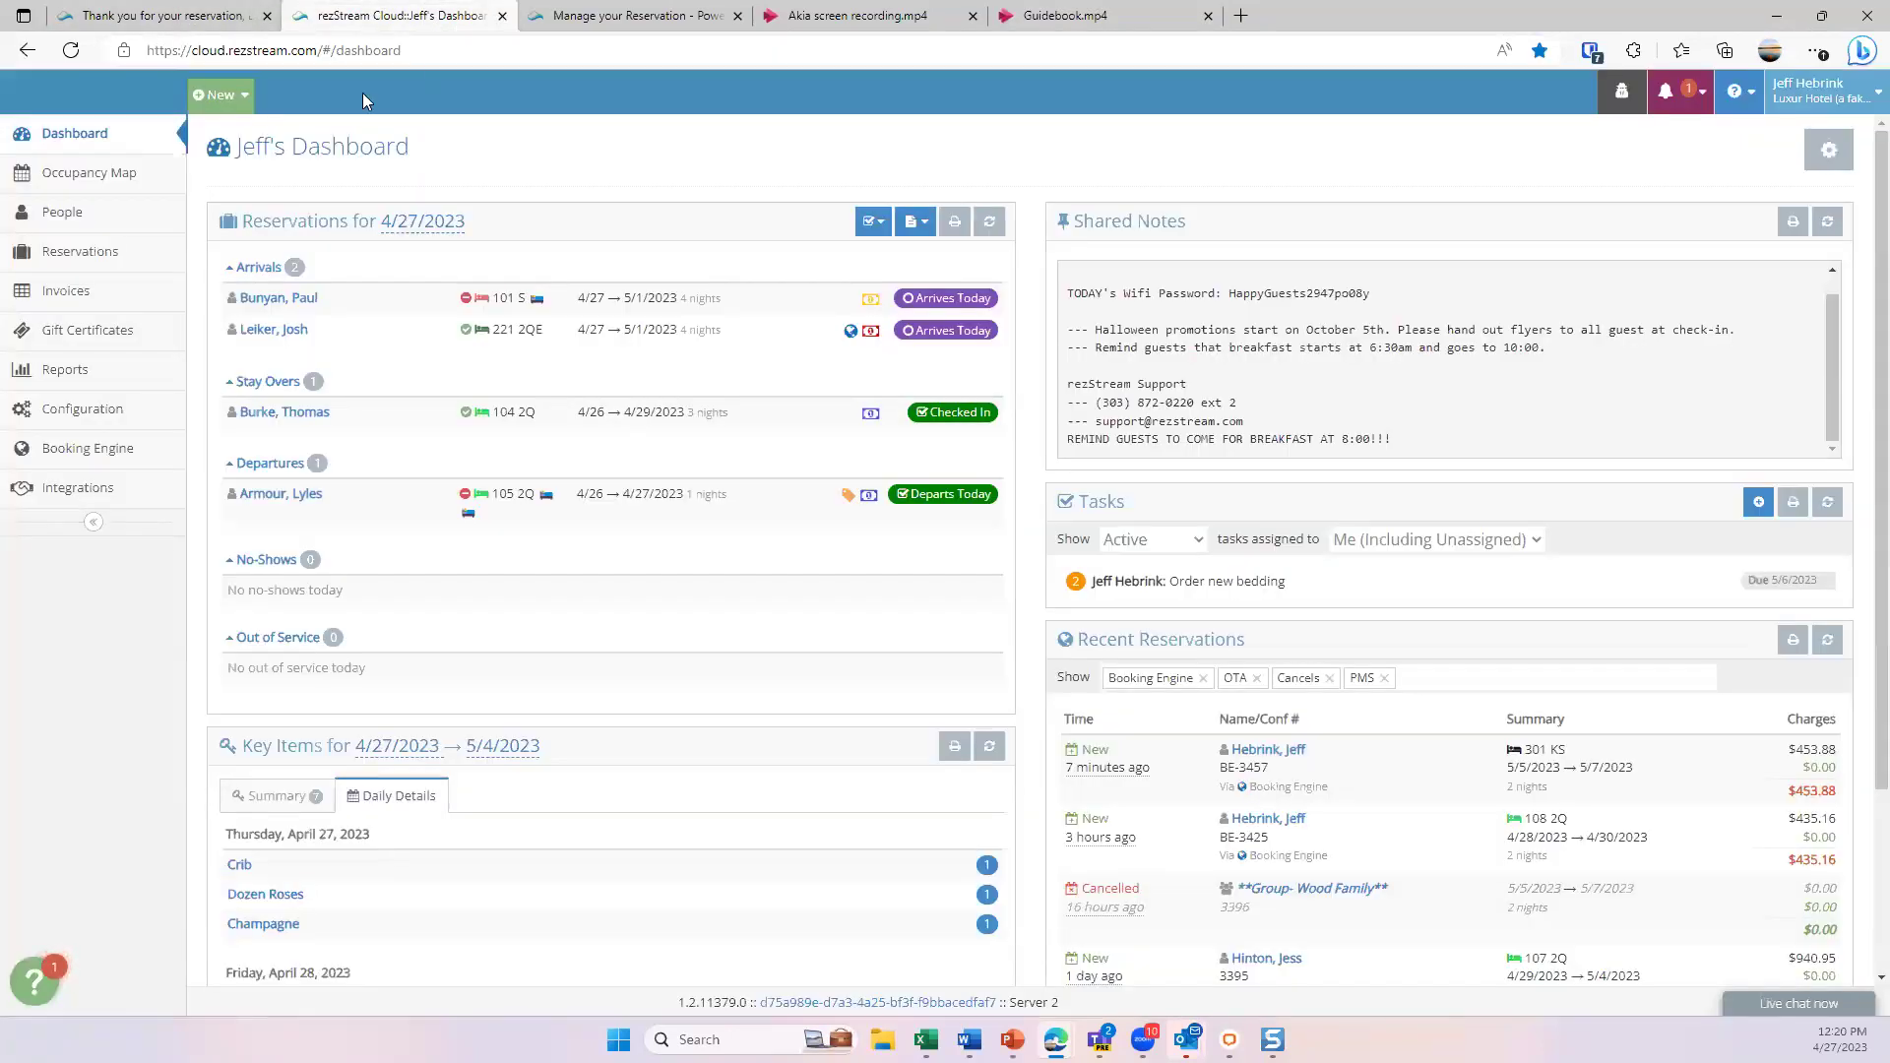
click(77, 177)
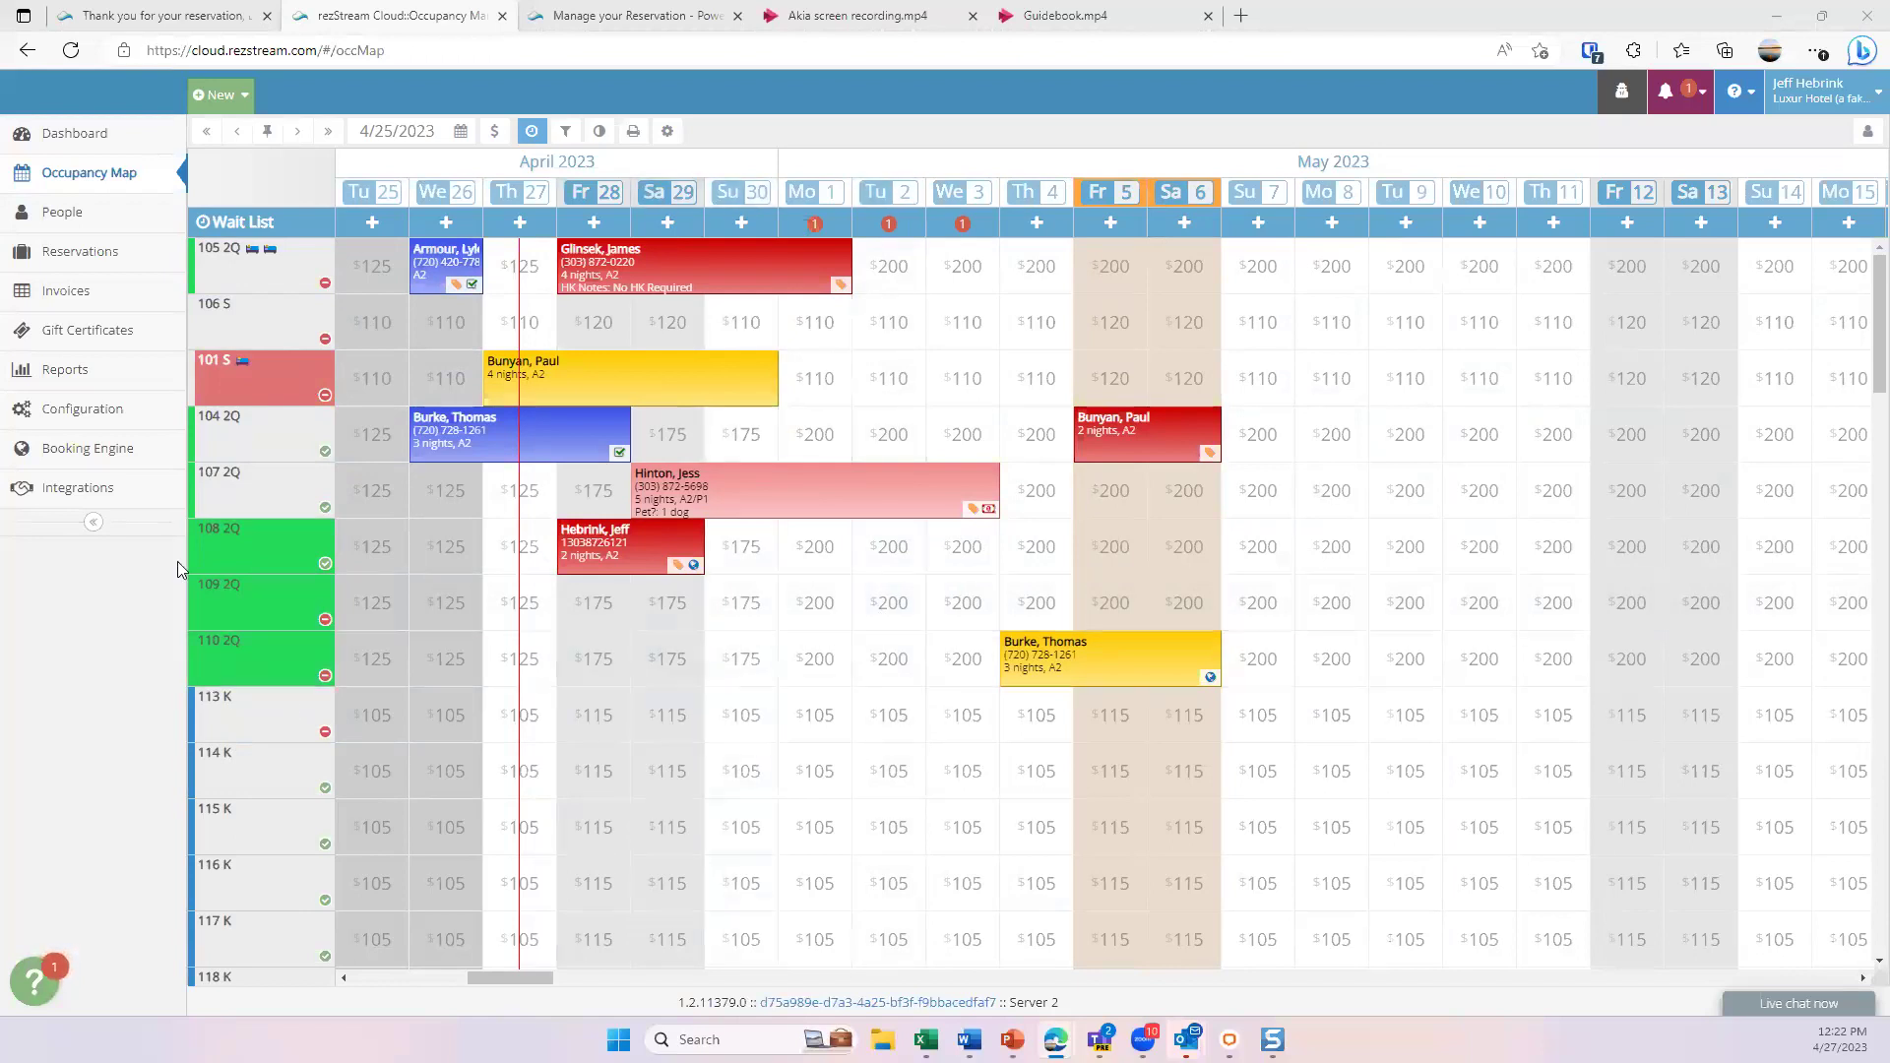
mouse_move(255, 292)
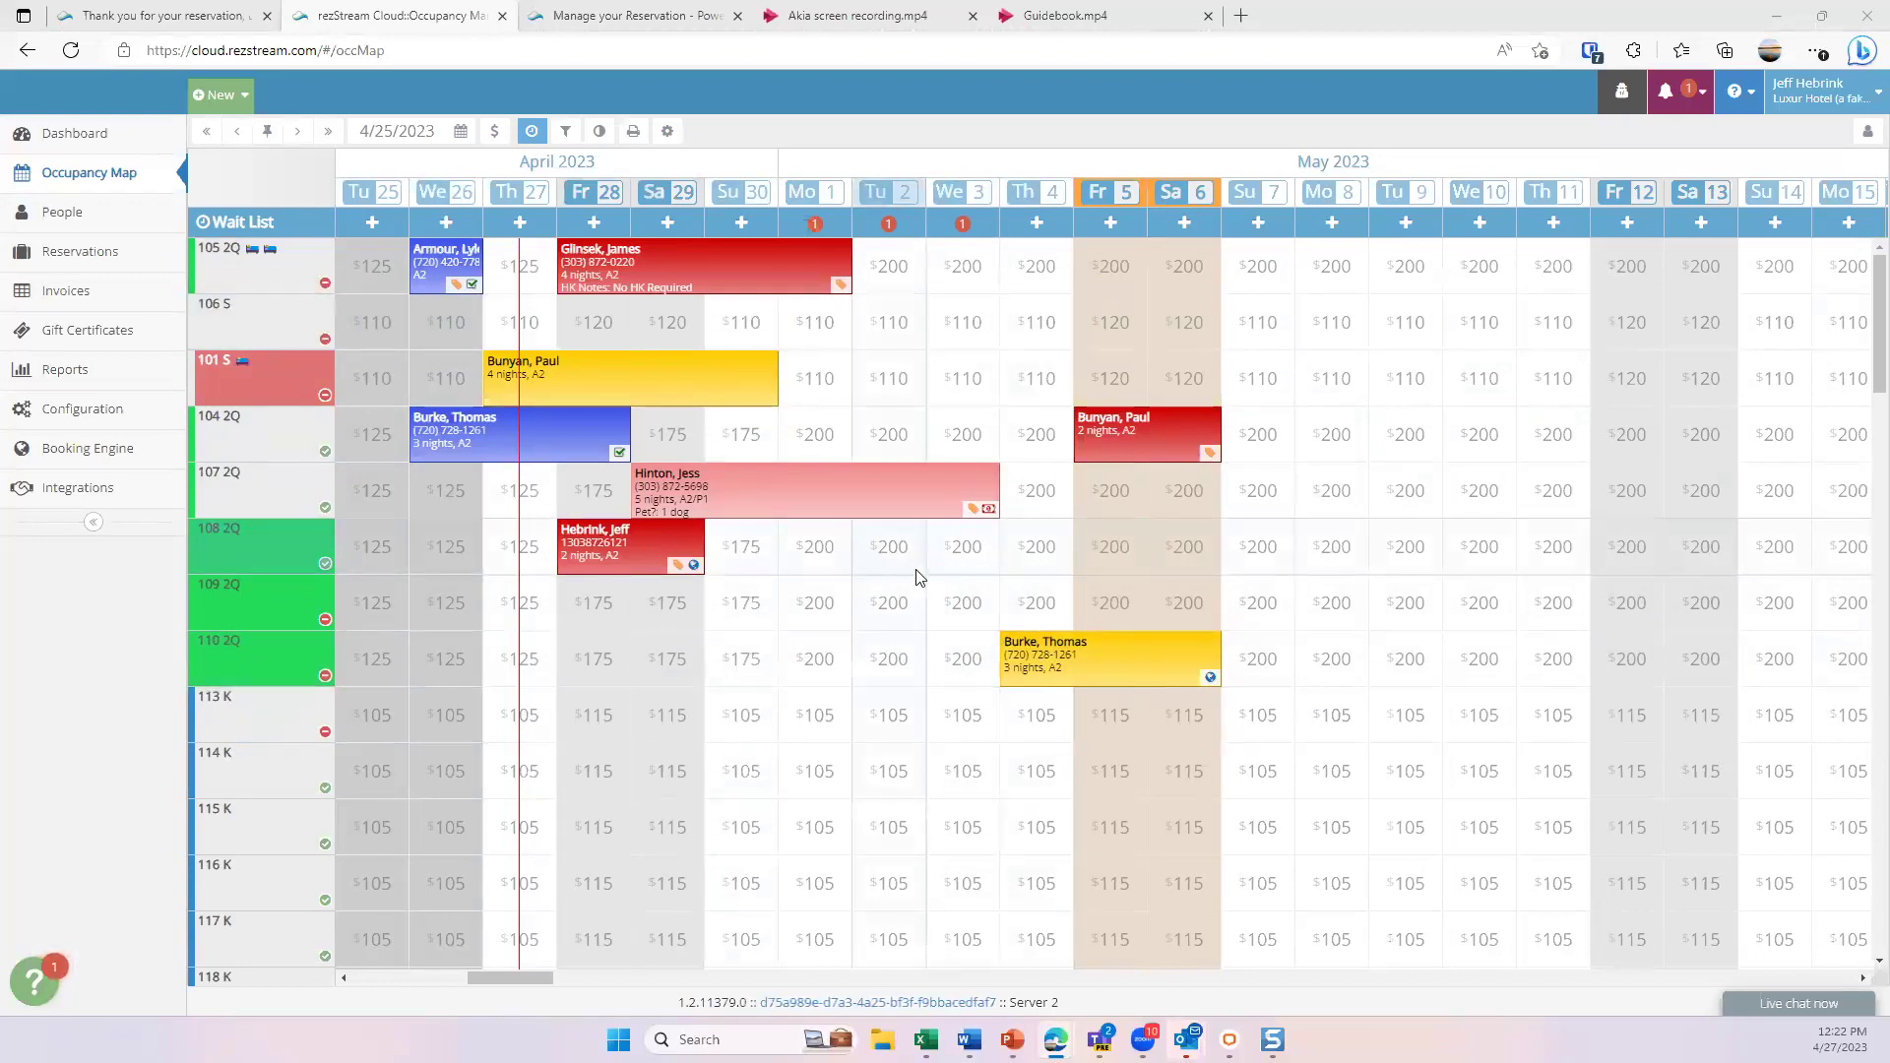
mouse_move(284, 741)
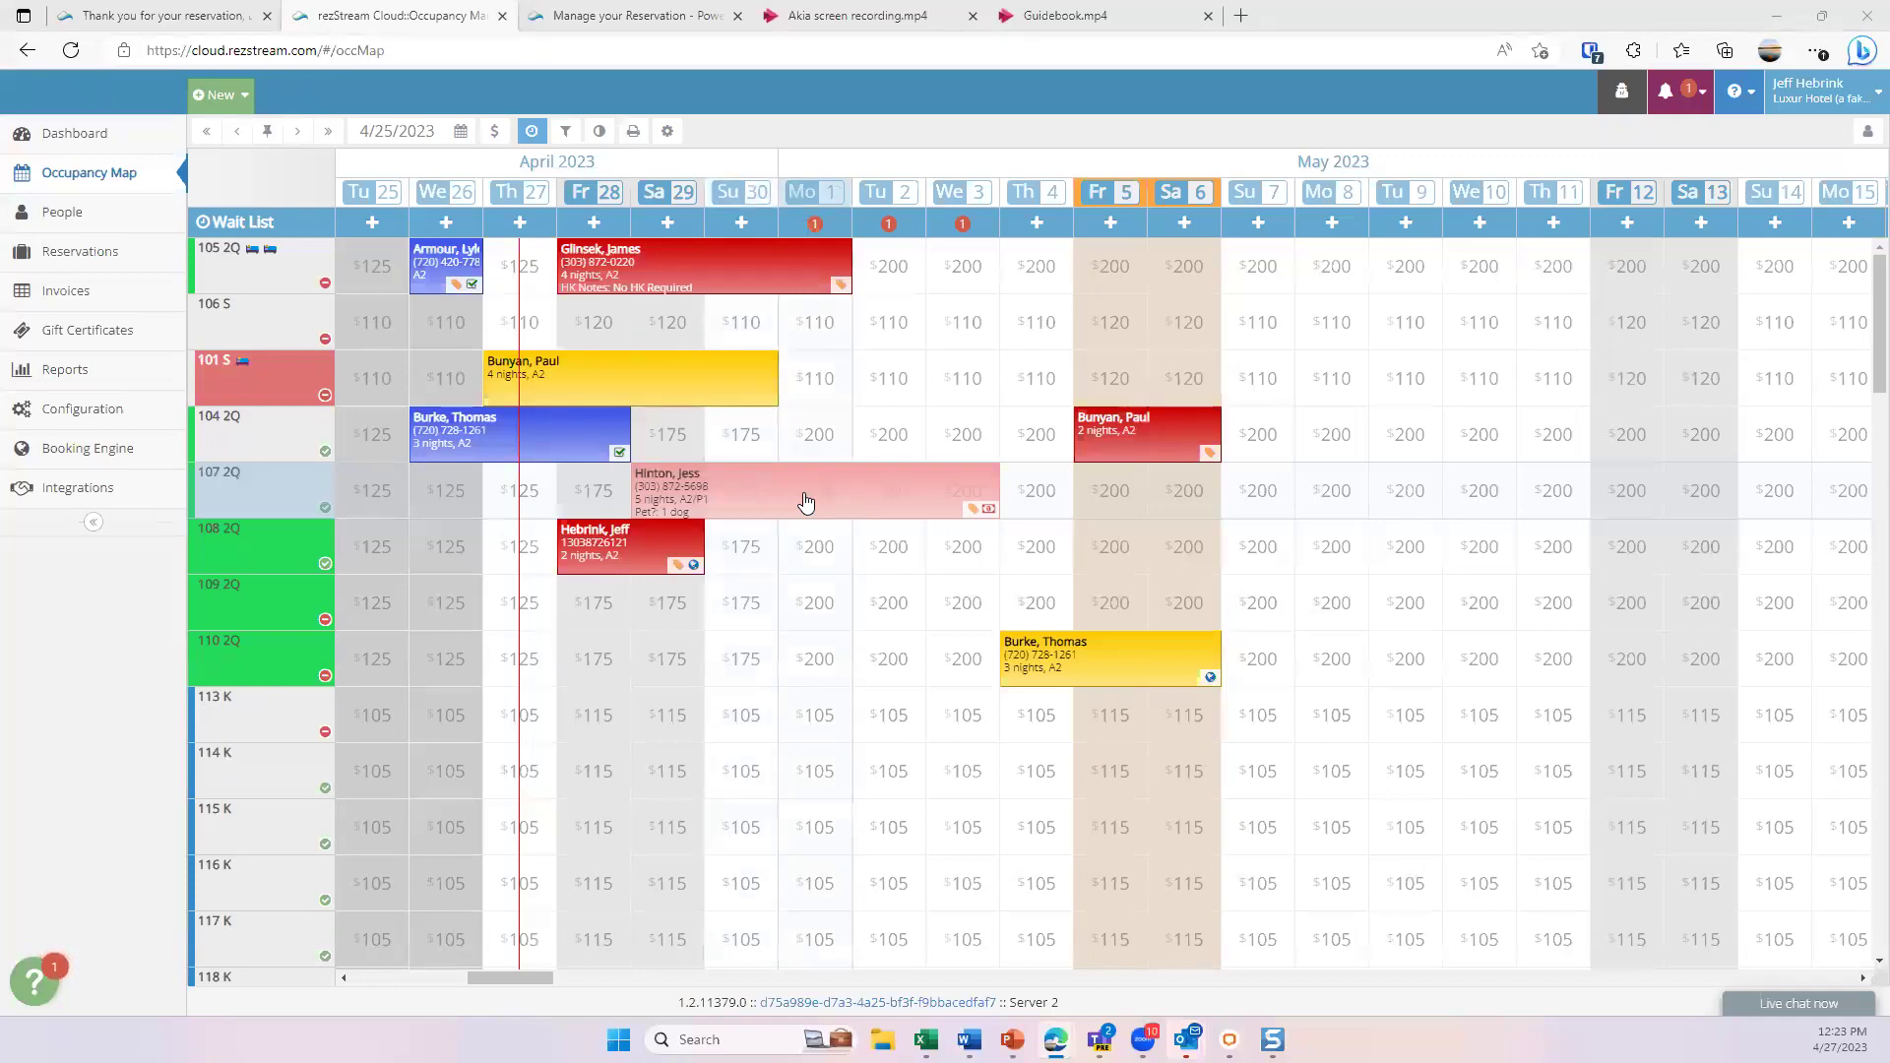
click(805, 502)
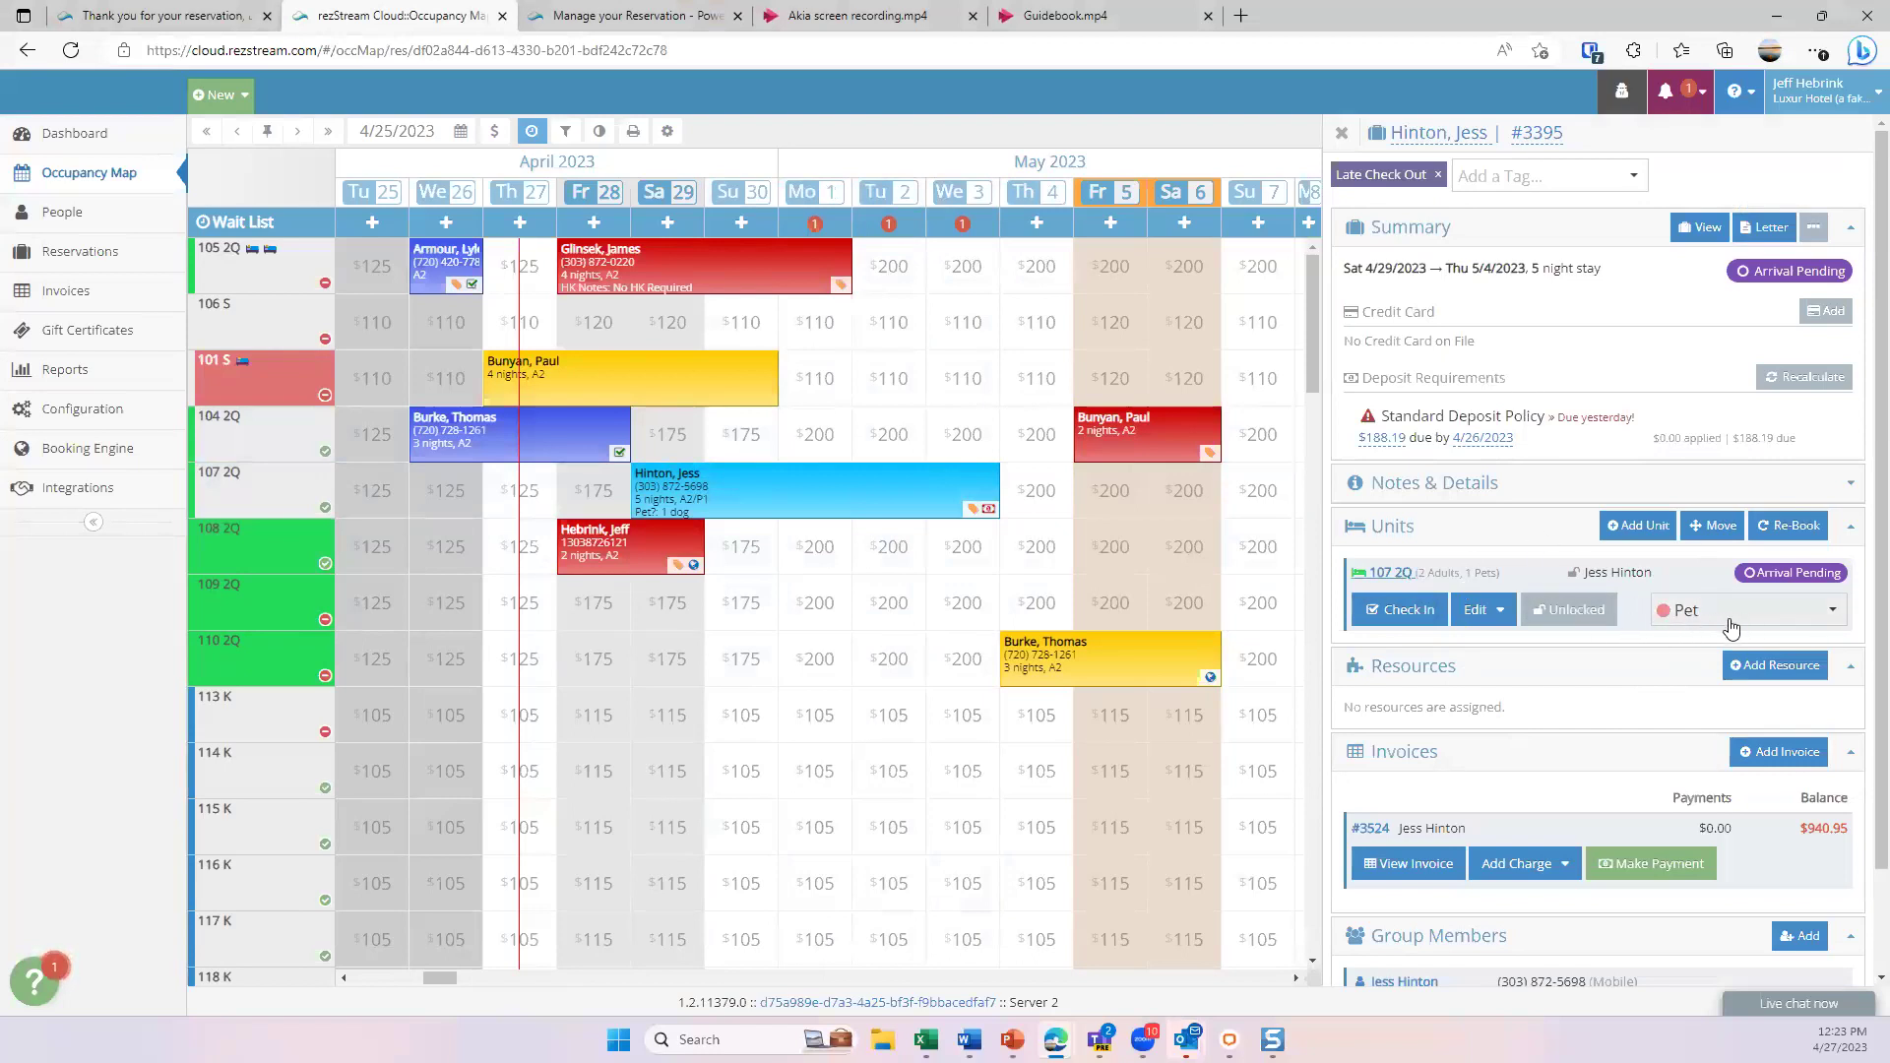
click(1819, 618)
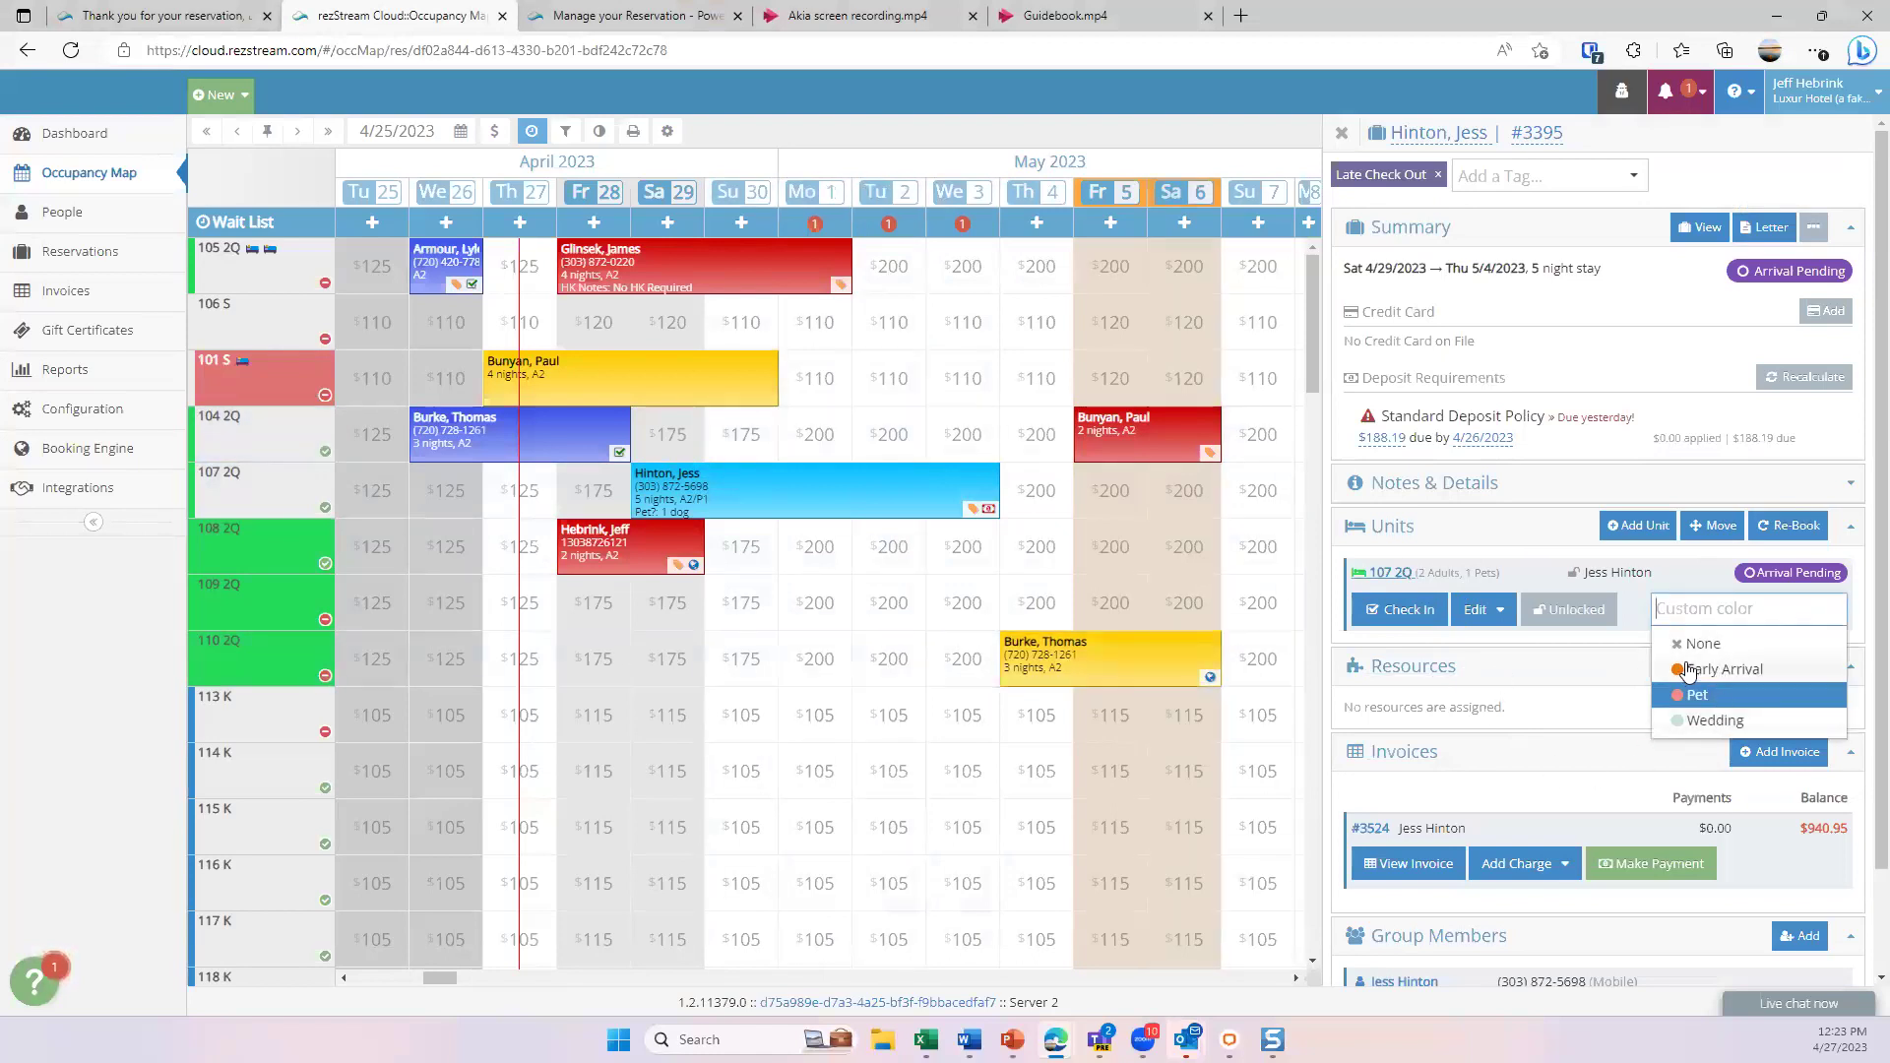
click(1698, 699)
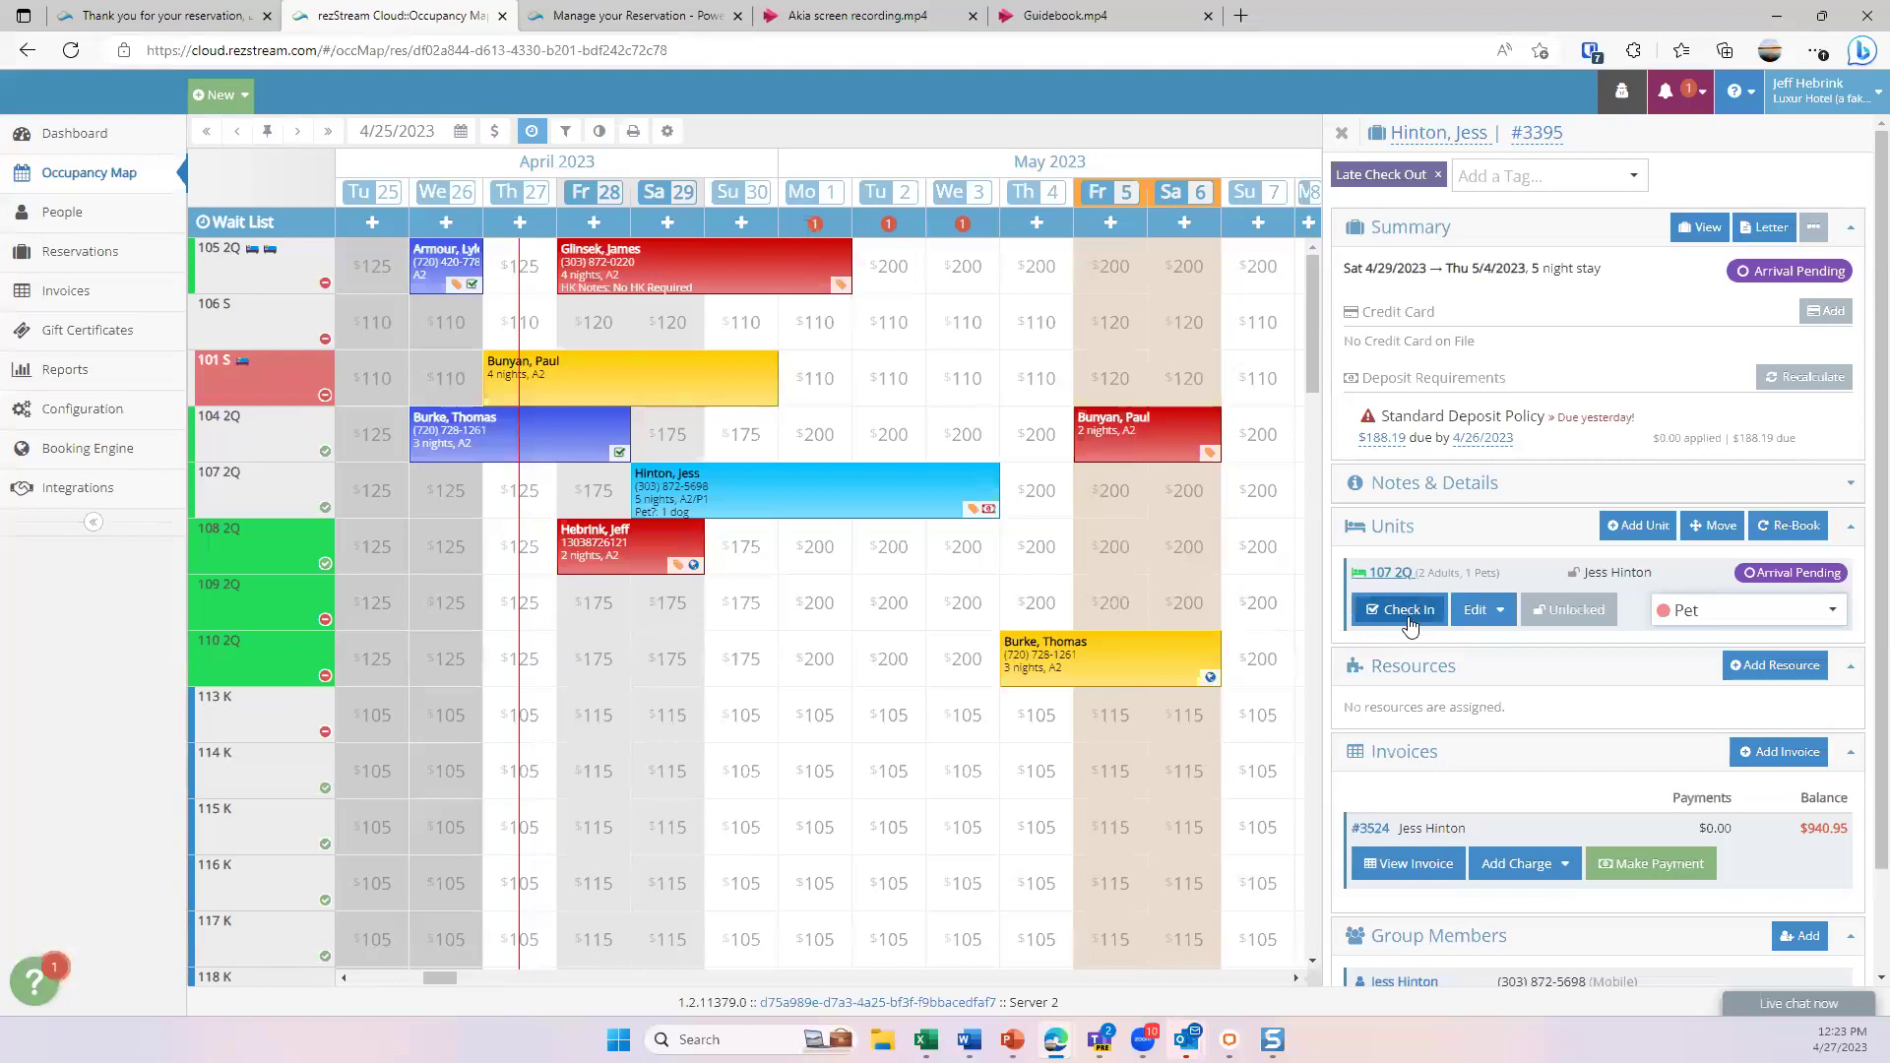
click(449, 272)
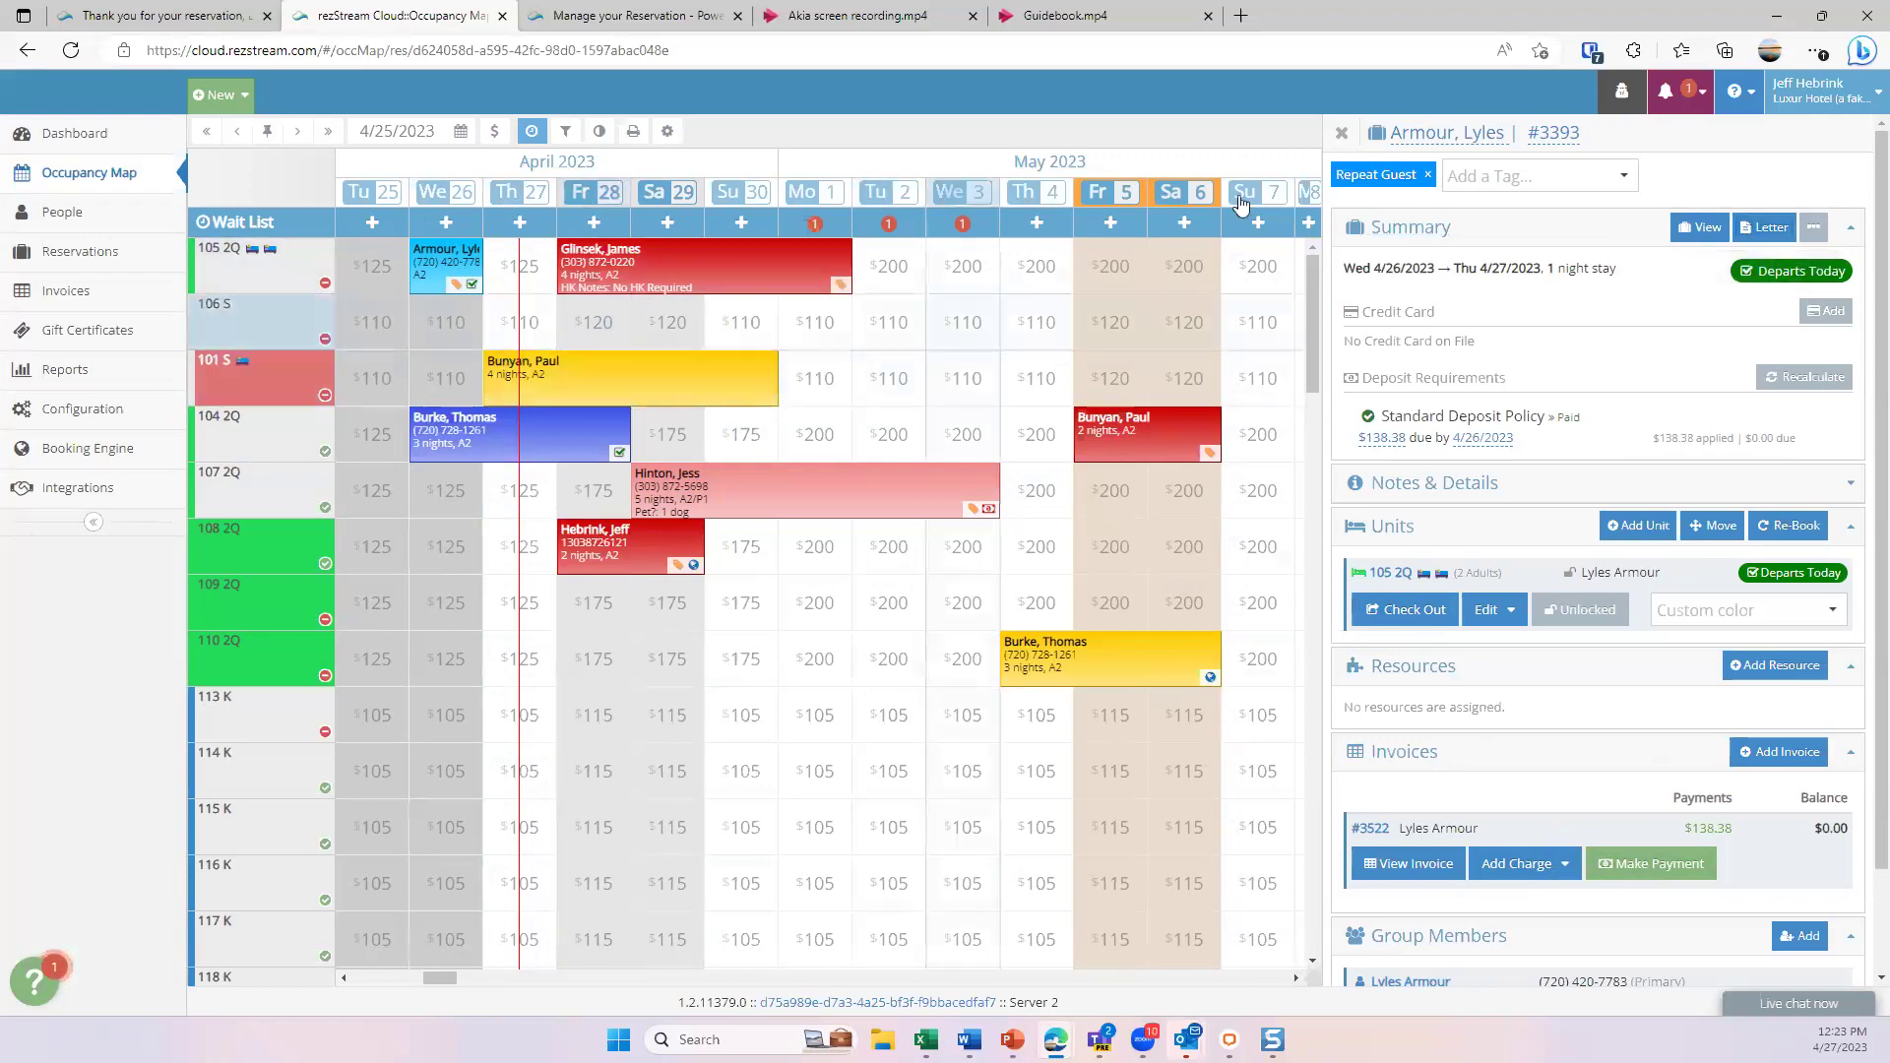
click(1340, 134)
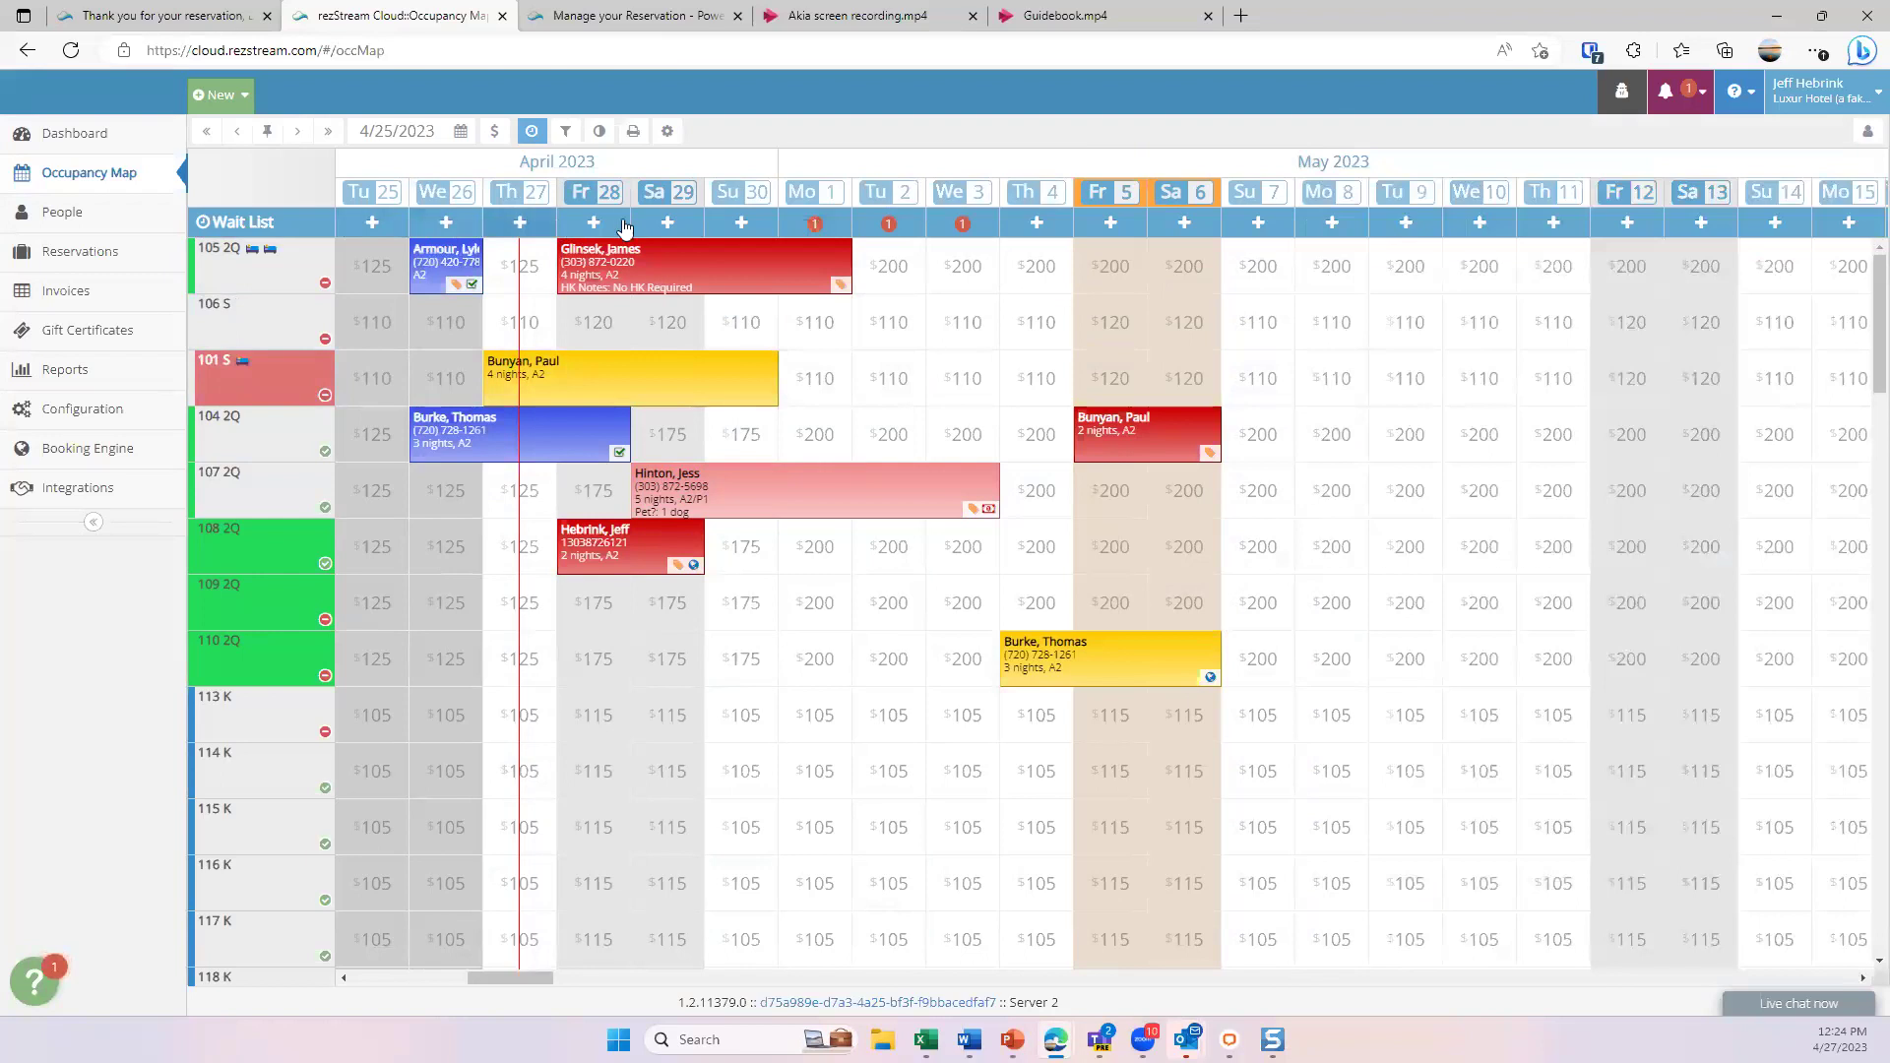
click(530, 134)
click(529, 134)
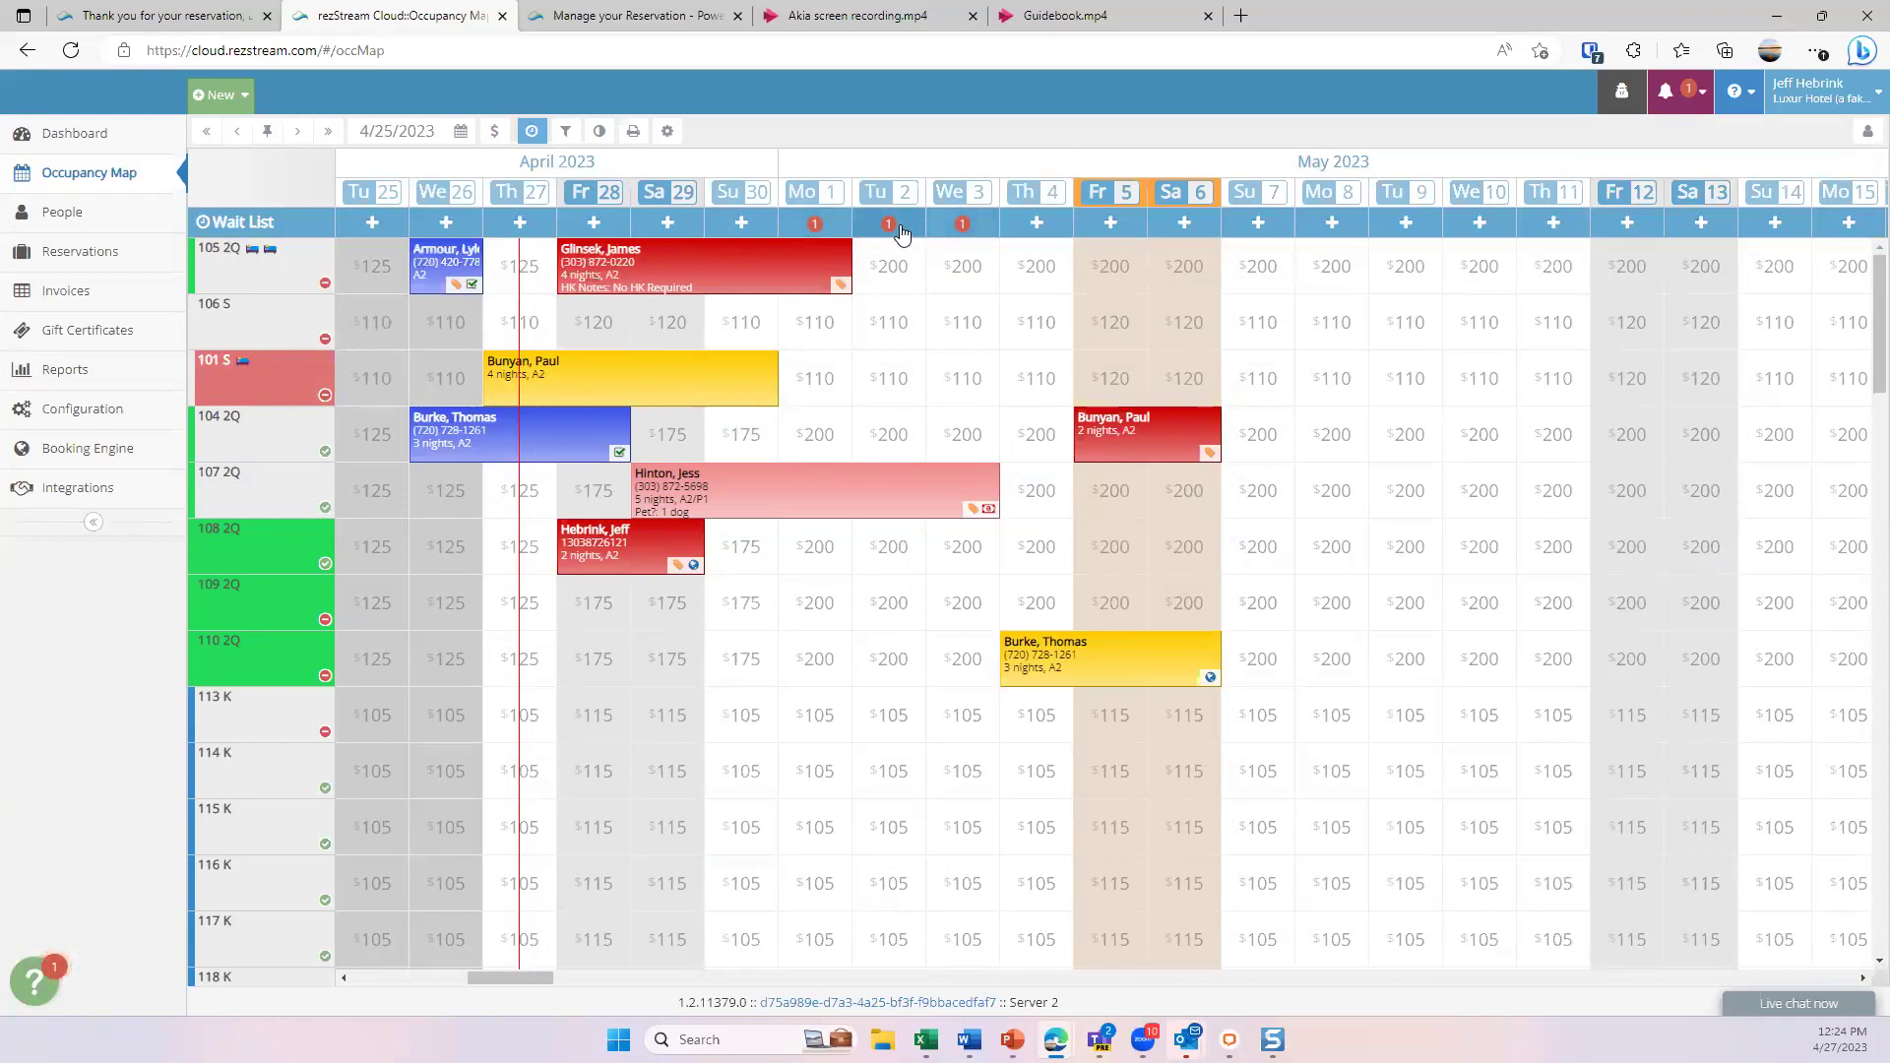
mouse_move(902, 232)
mouse_move(1163, 209)
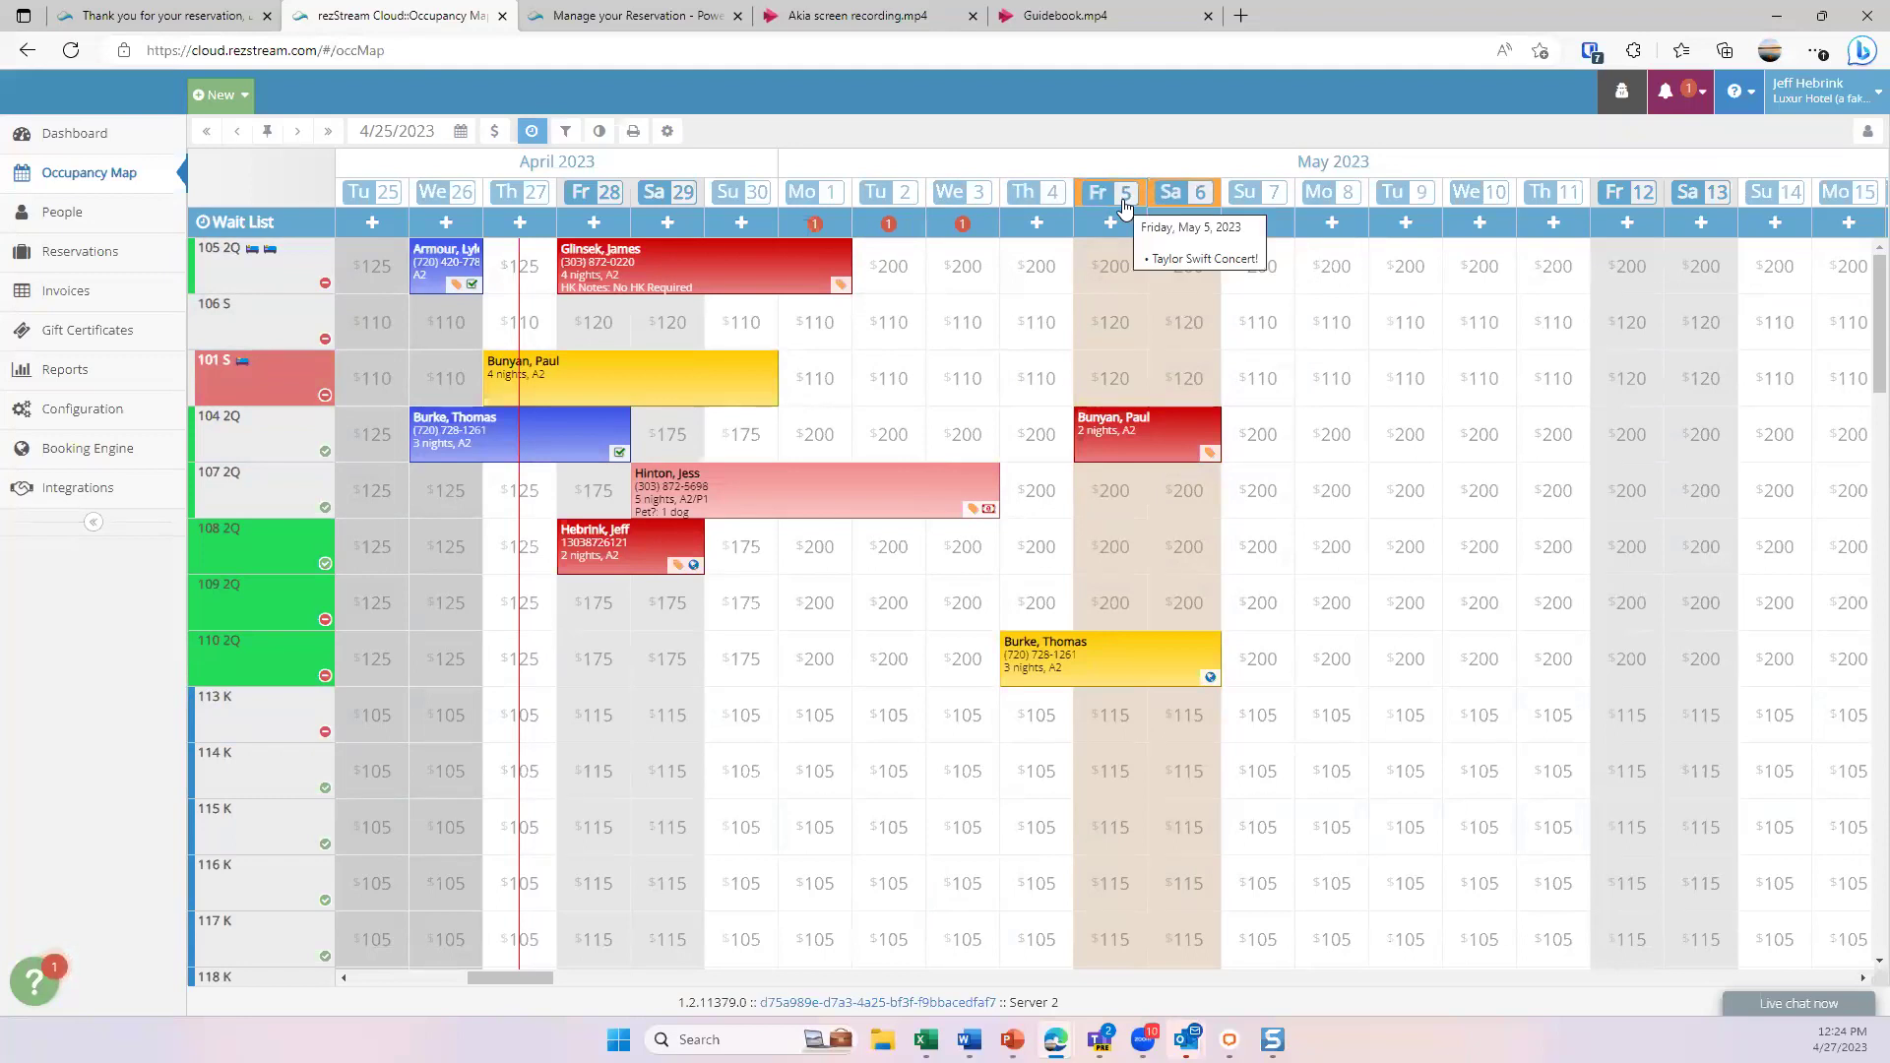
click(1126, 197)
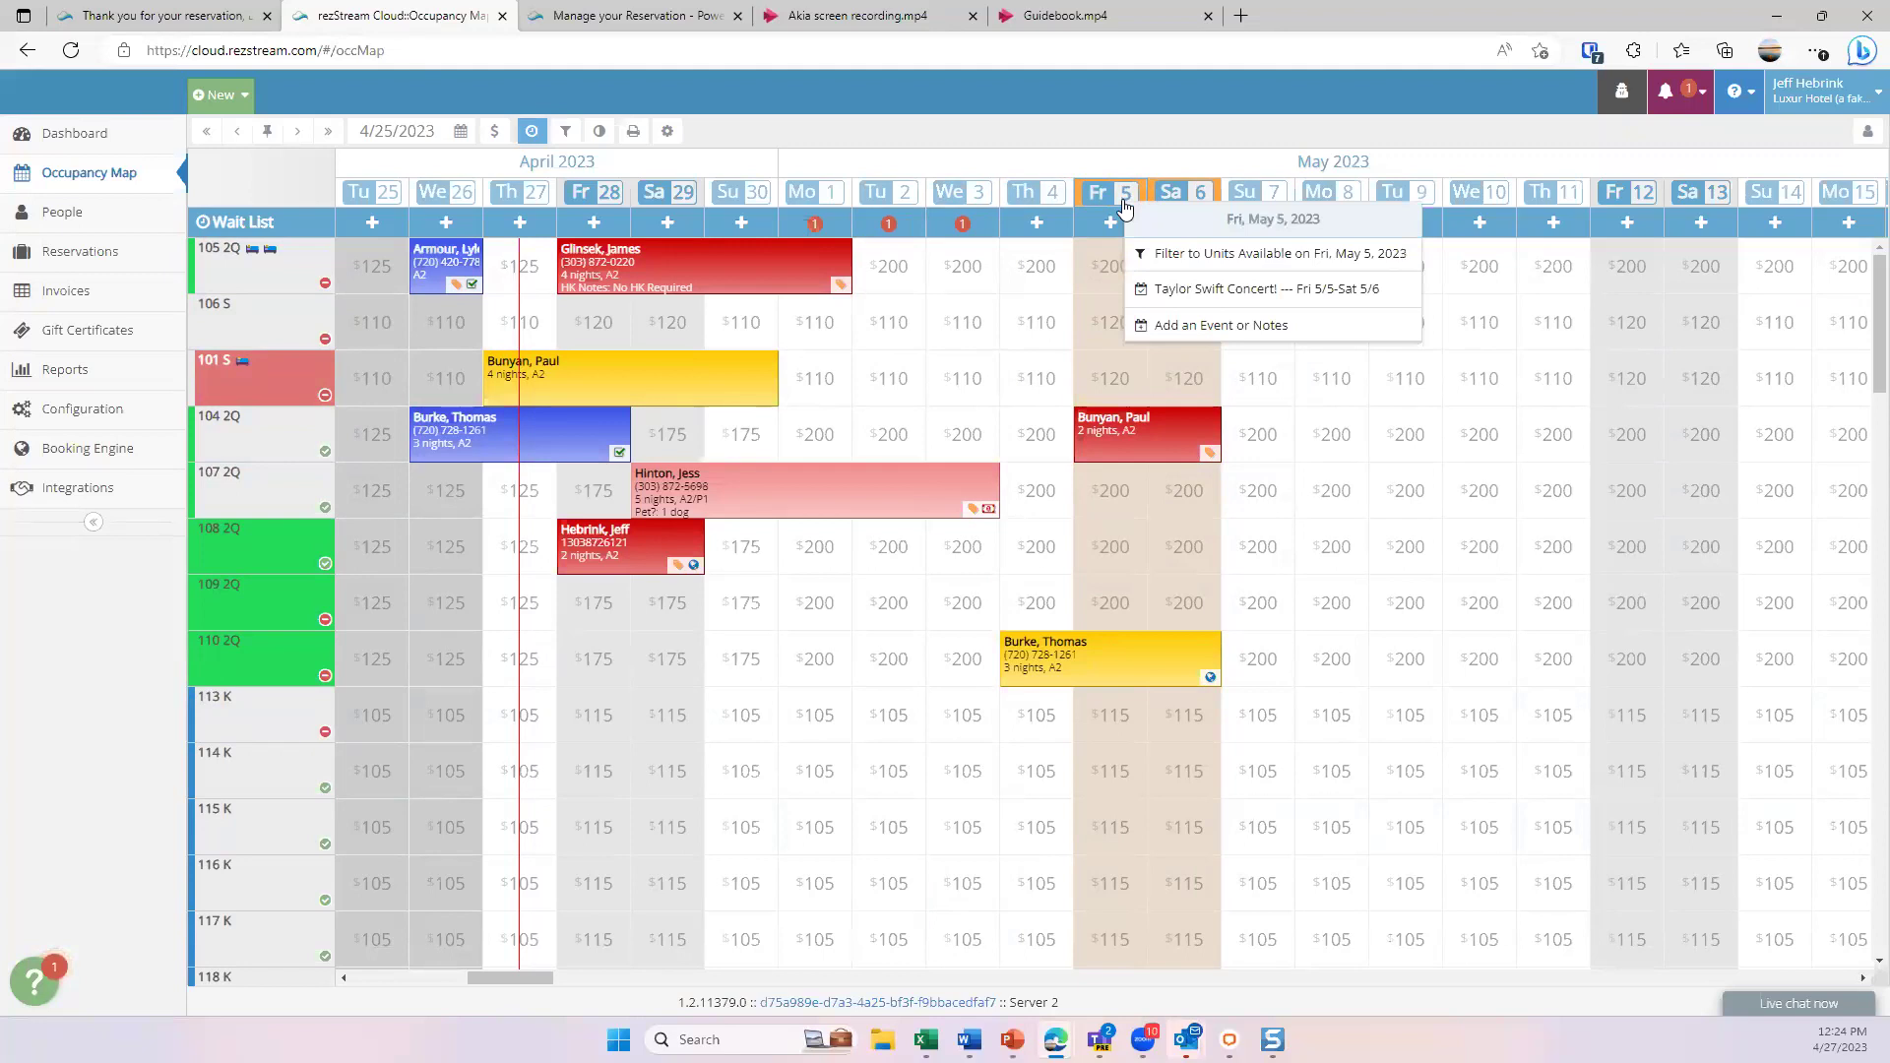
key(Down)
click(1251, 296)
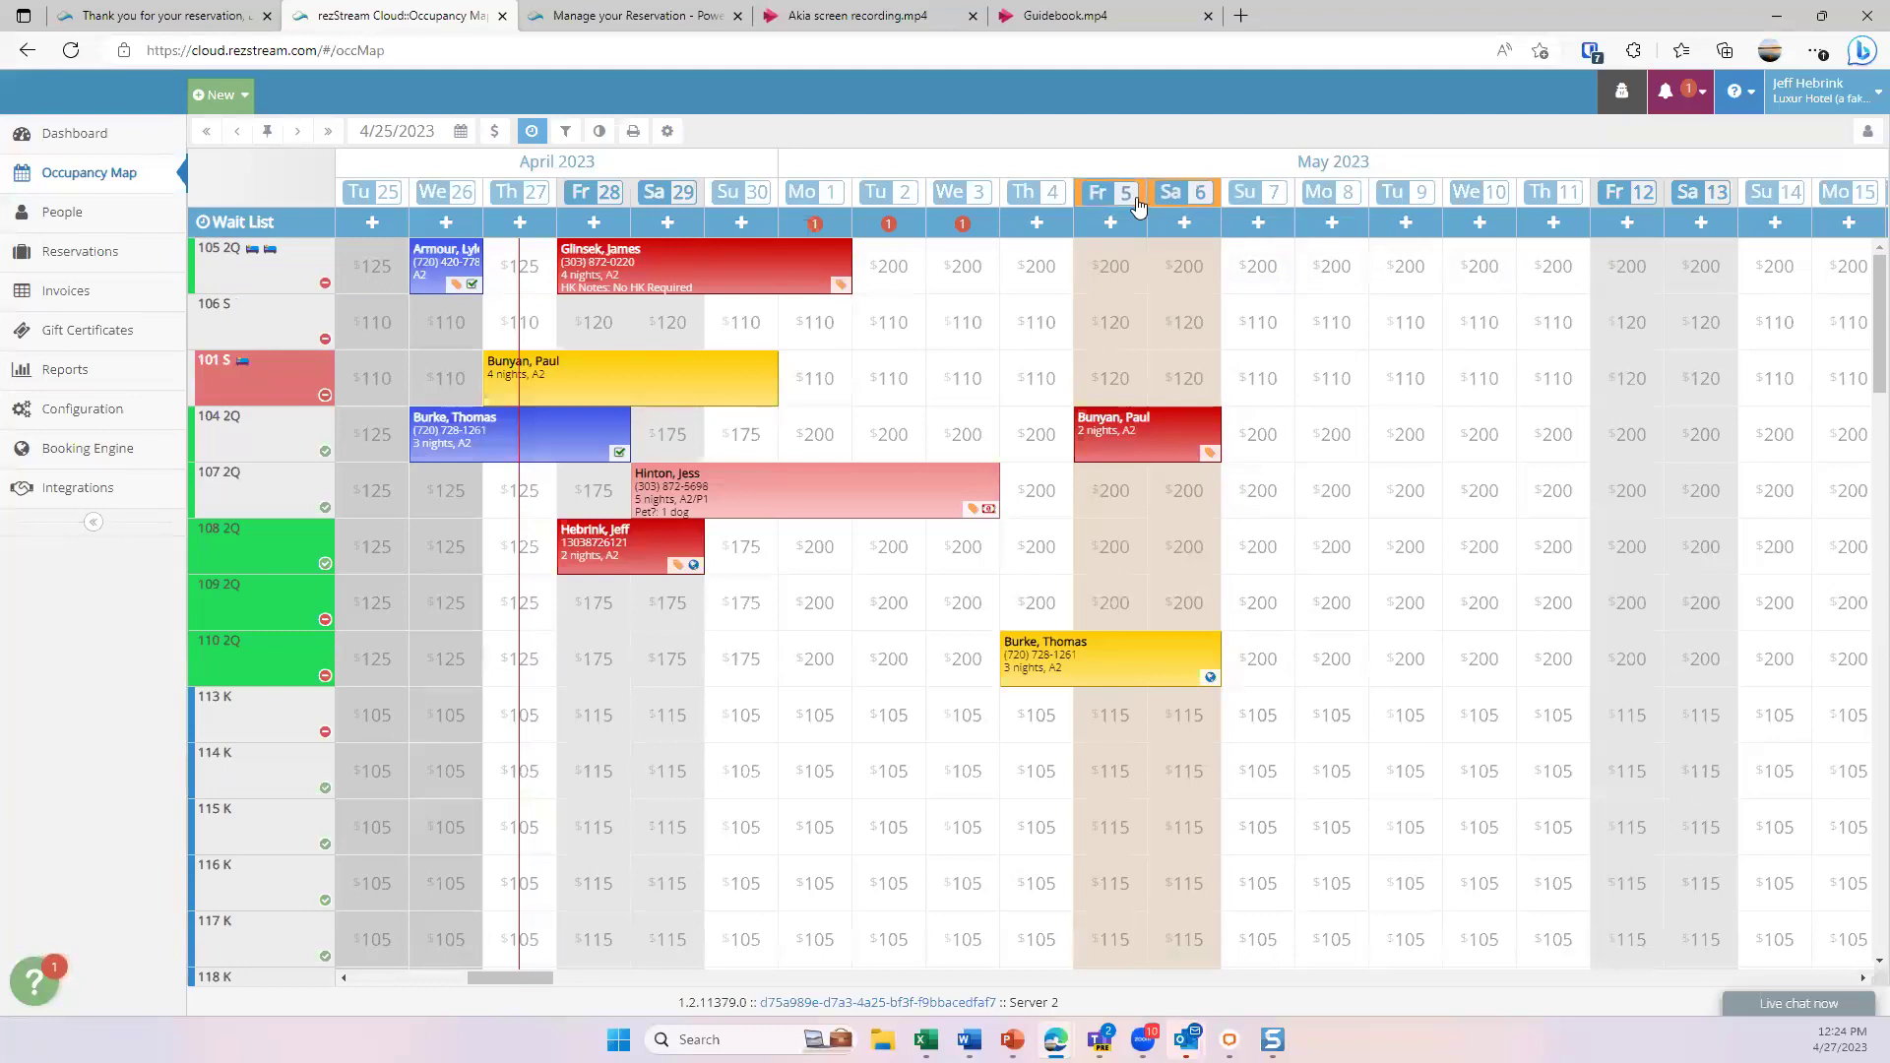
mouse_move(1129, 205)
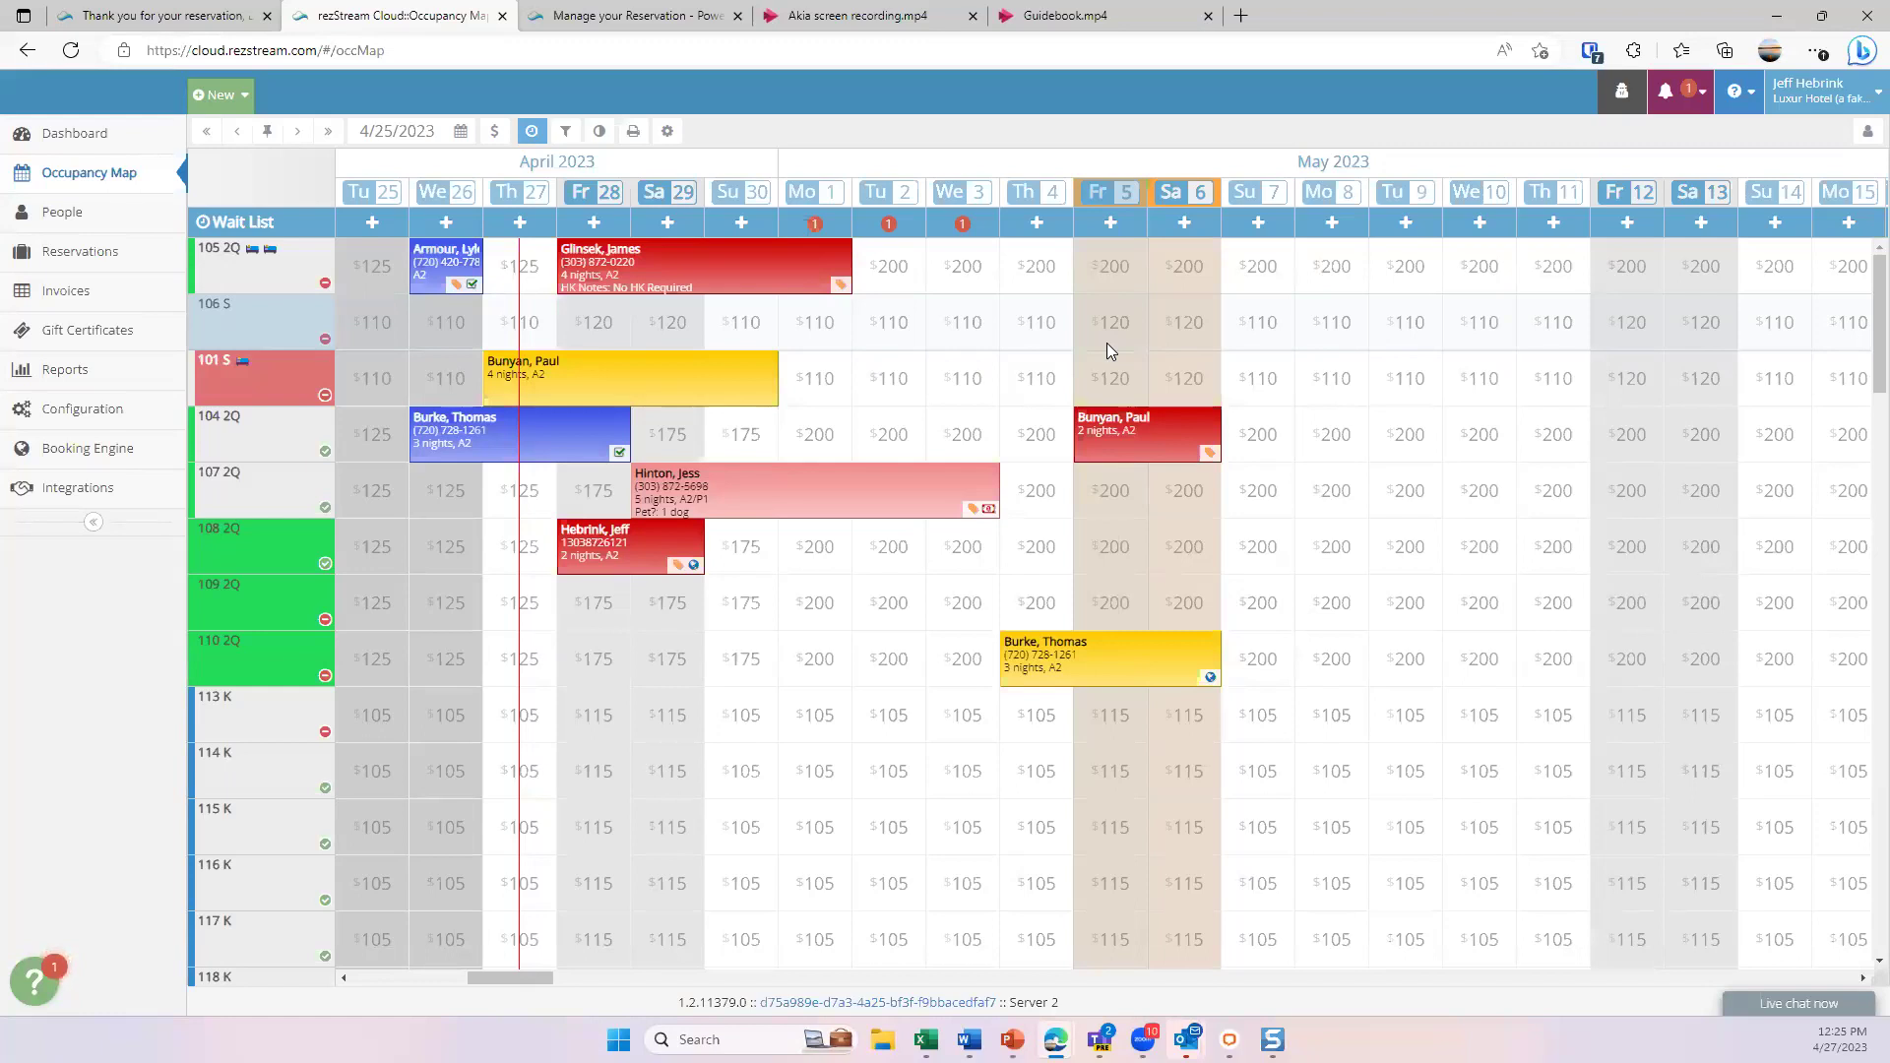
- Start the map on 5/5/2023 and drag a 3-night stay for room 105 2Q, May 5–8
click(460, 134)
click(621, 175)
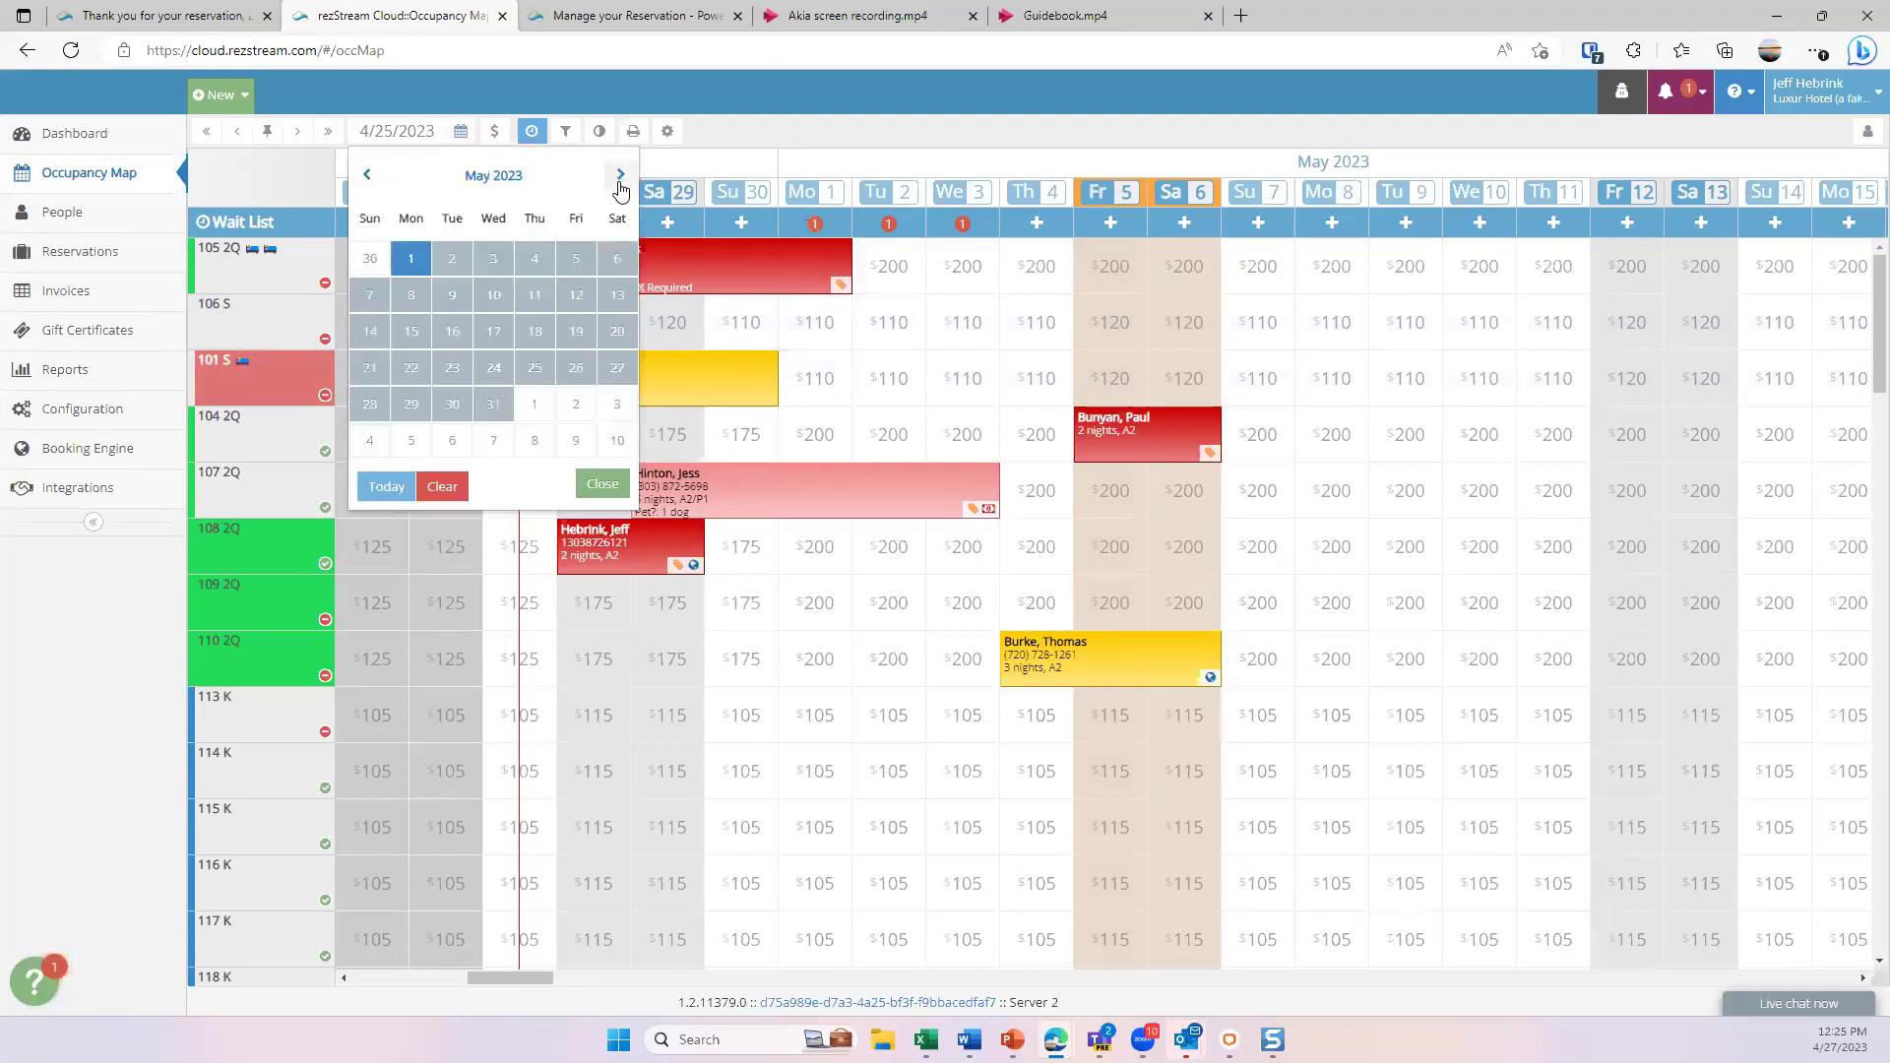
click(574, 259)
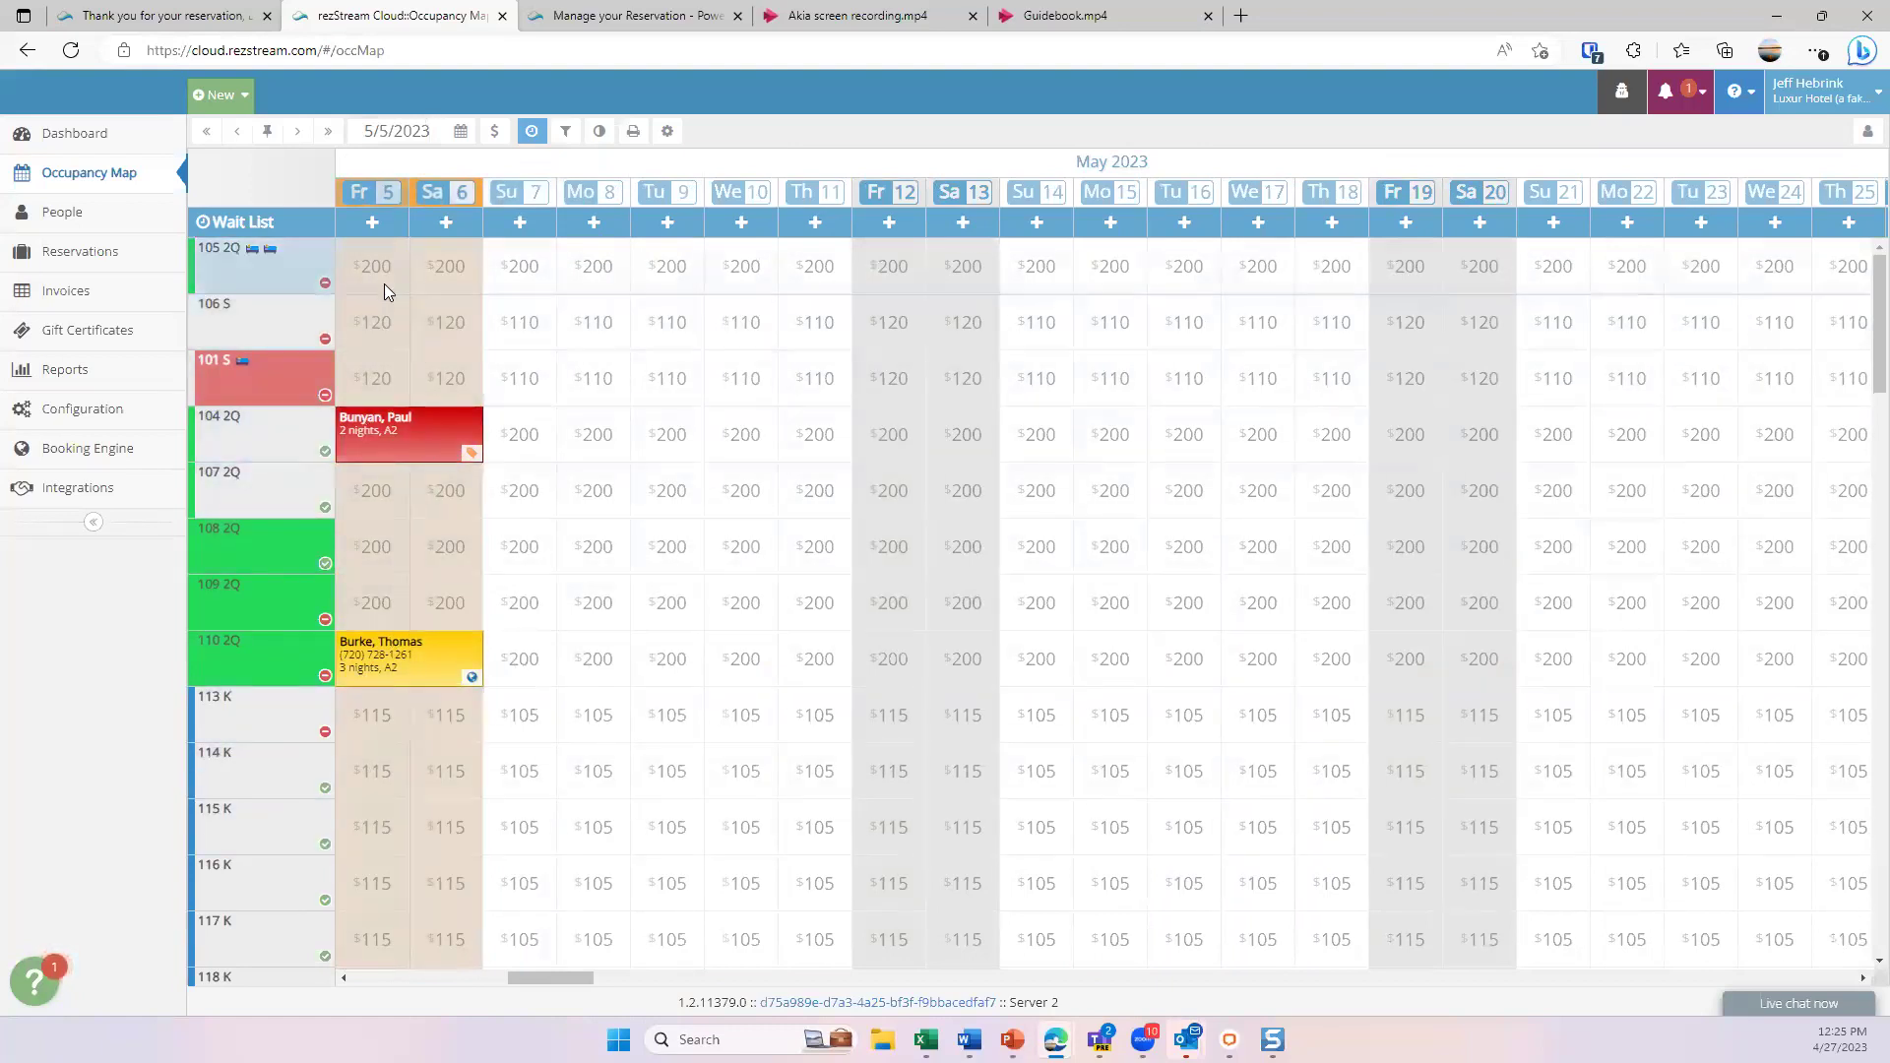
drag(380, 278, 522, 270)
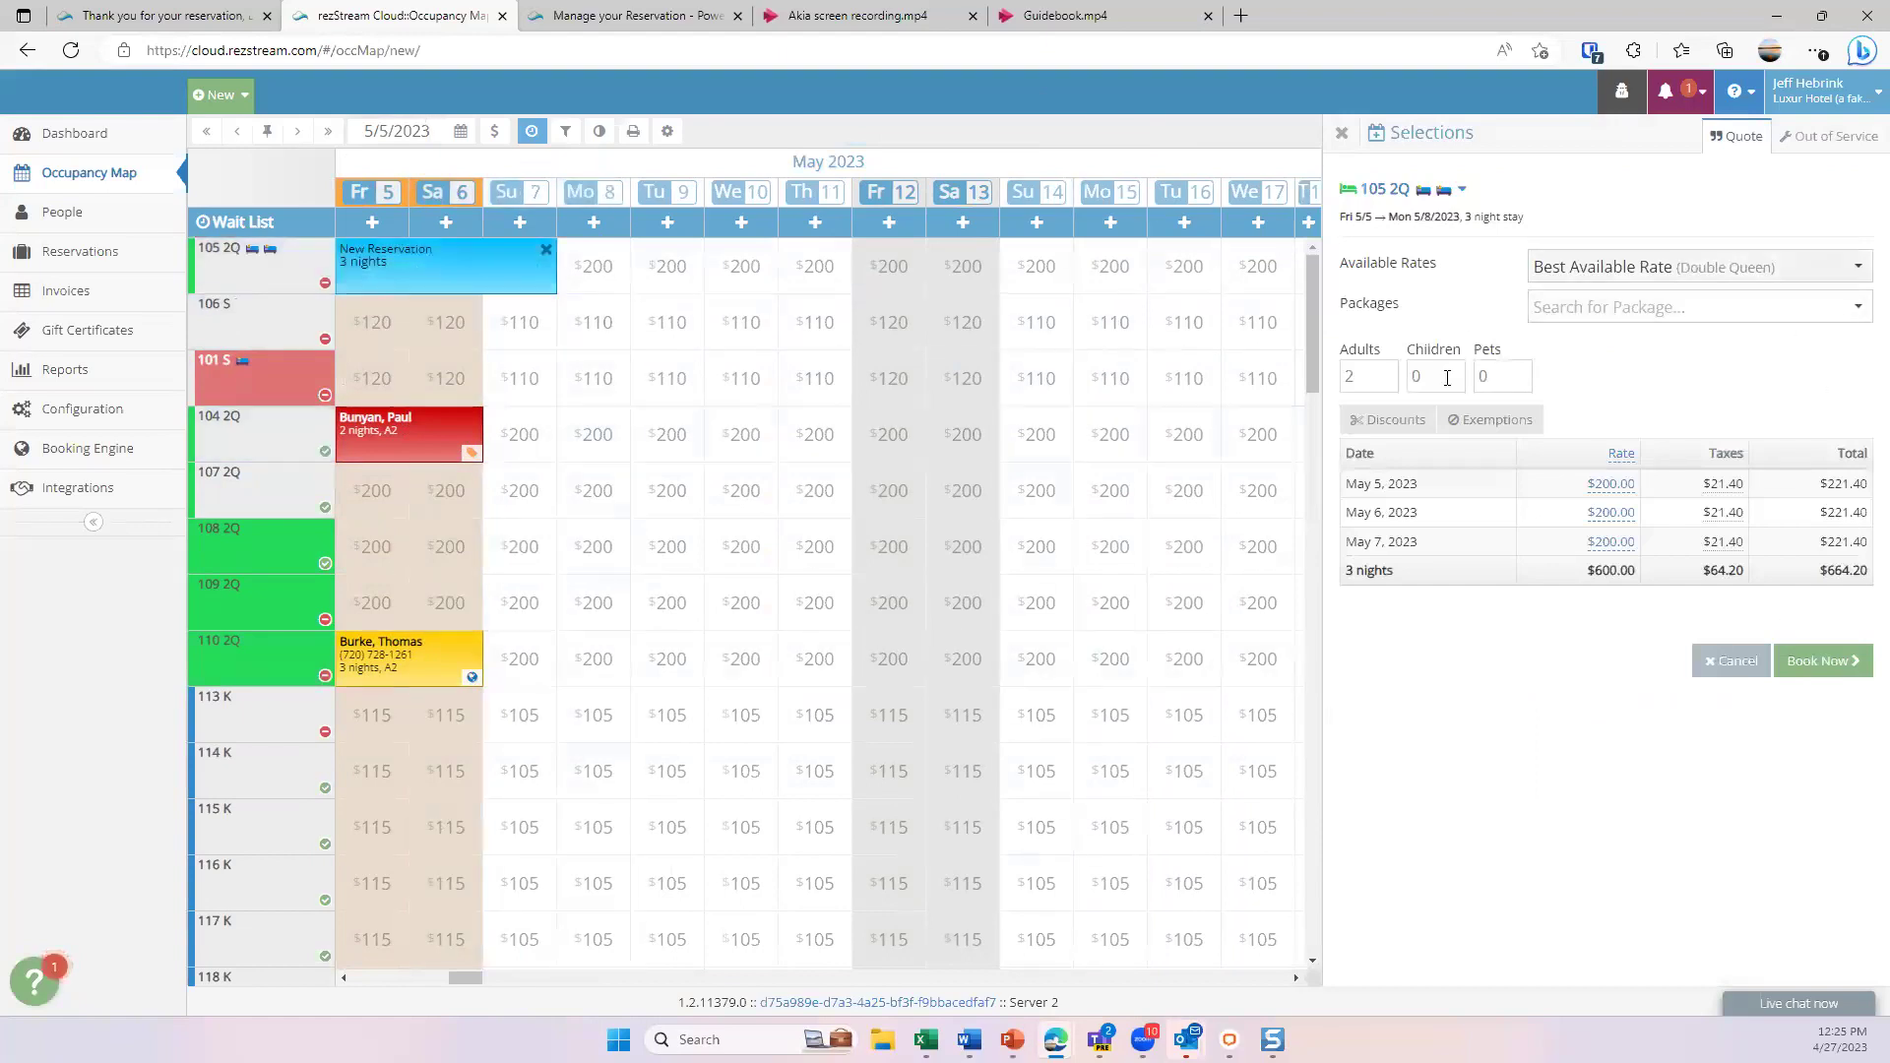
click(1859, 268)
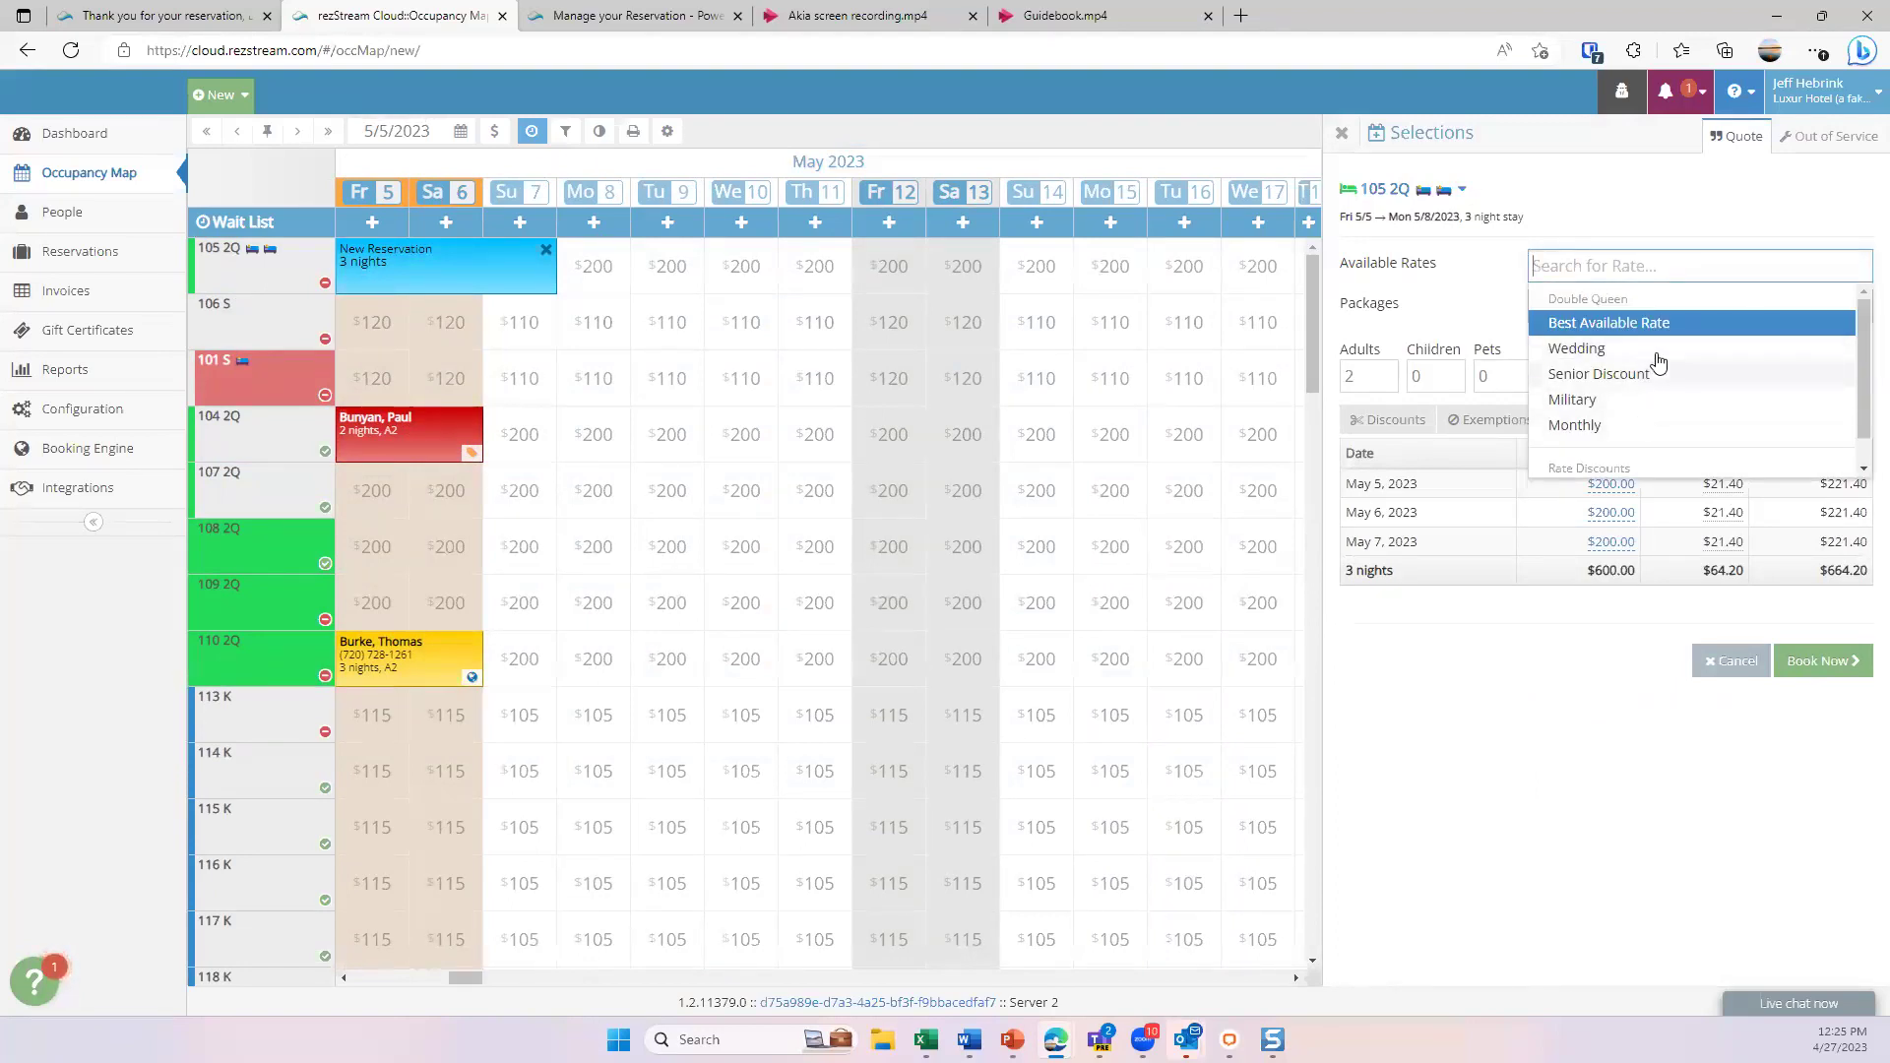
scroll(1630, 394, down, 1)
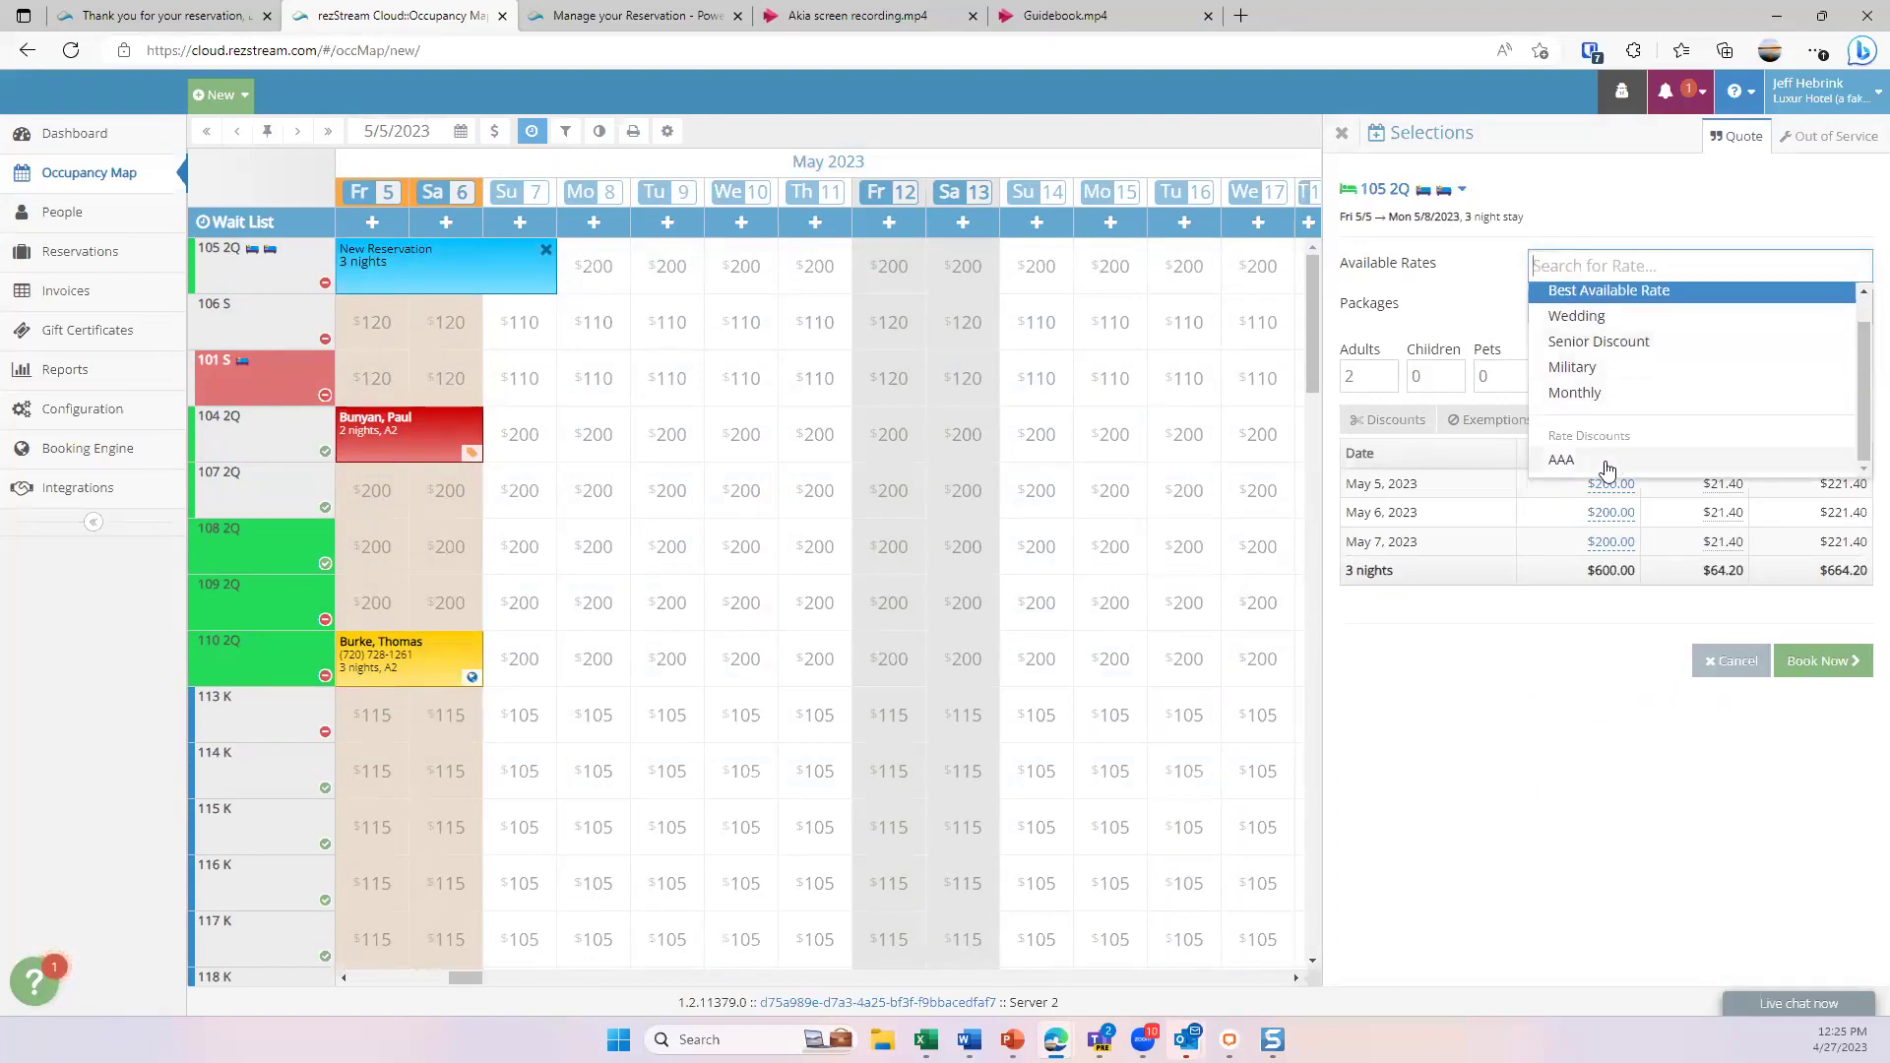
scroll(1626, 375, up, 1)
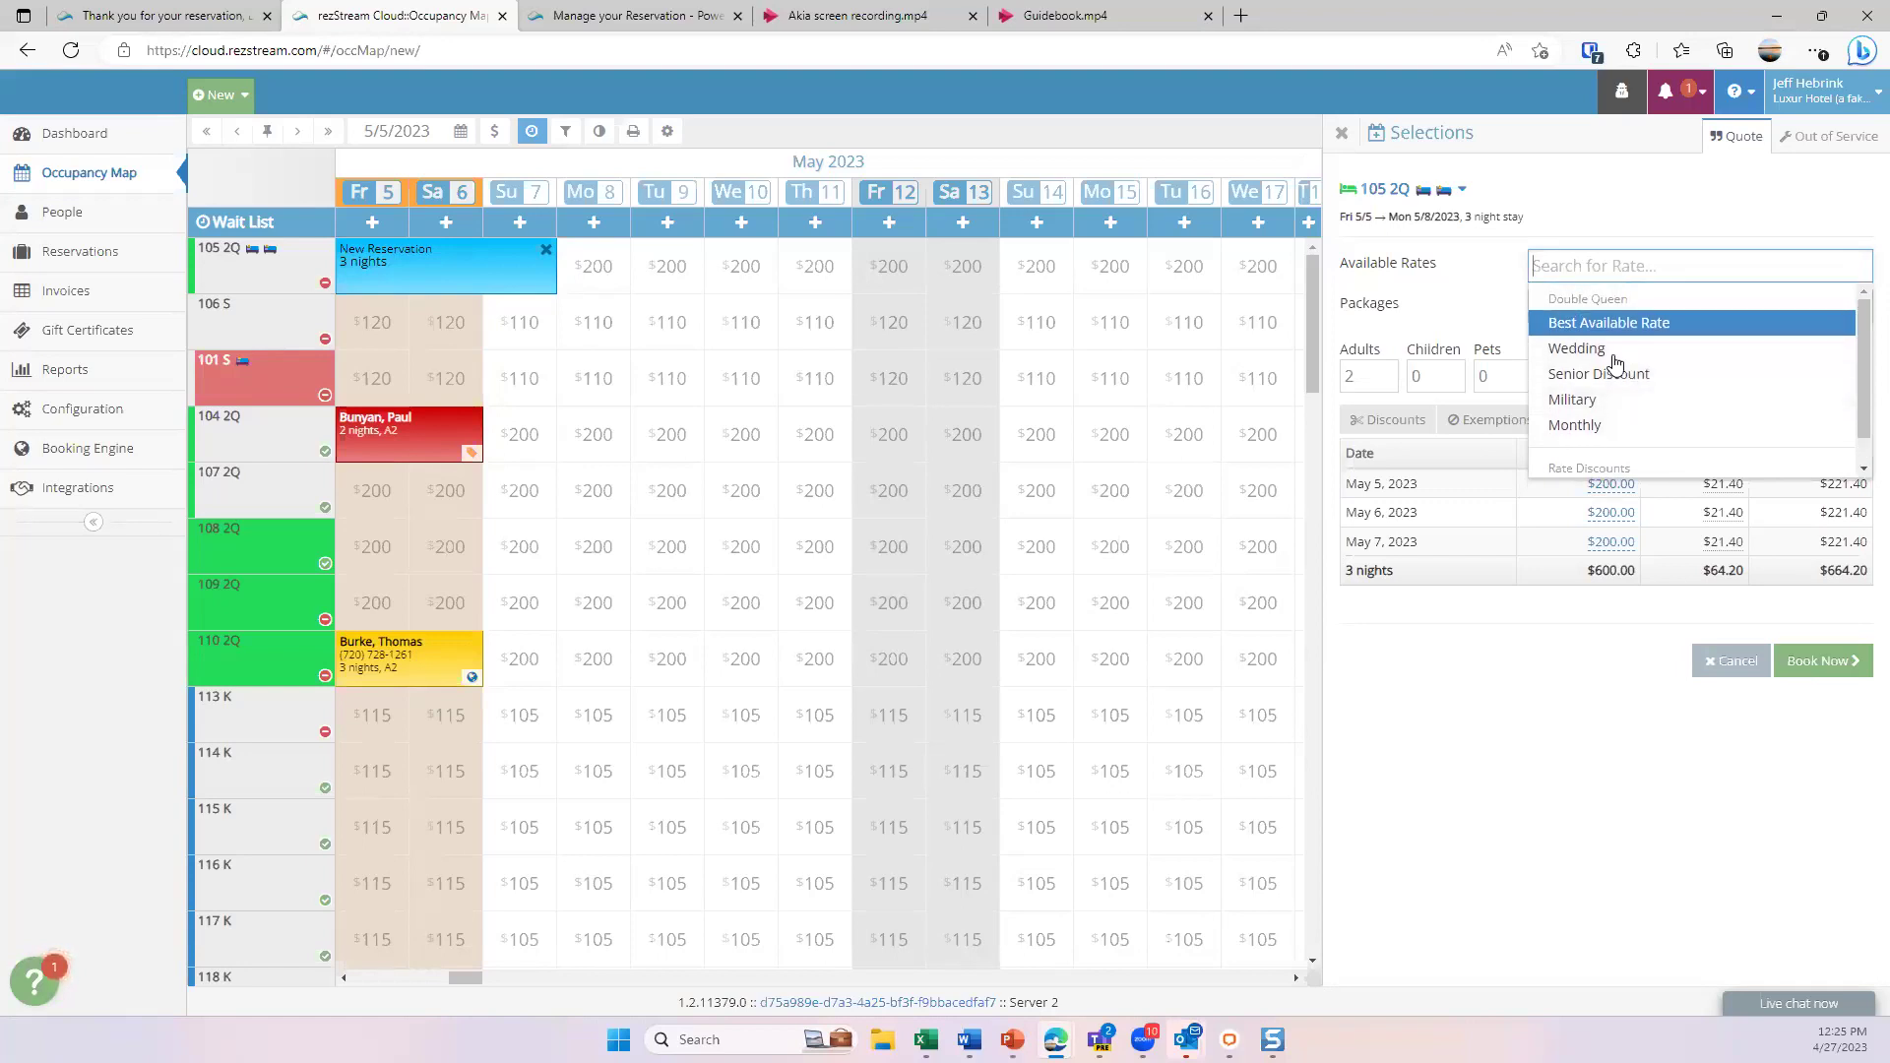
click(1489, 264)
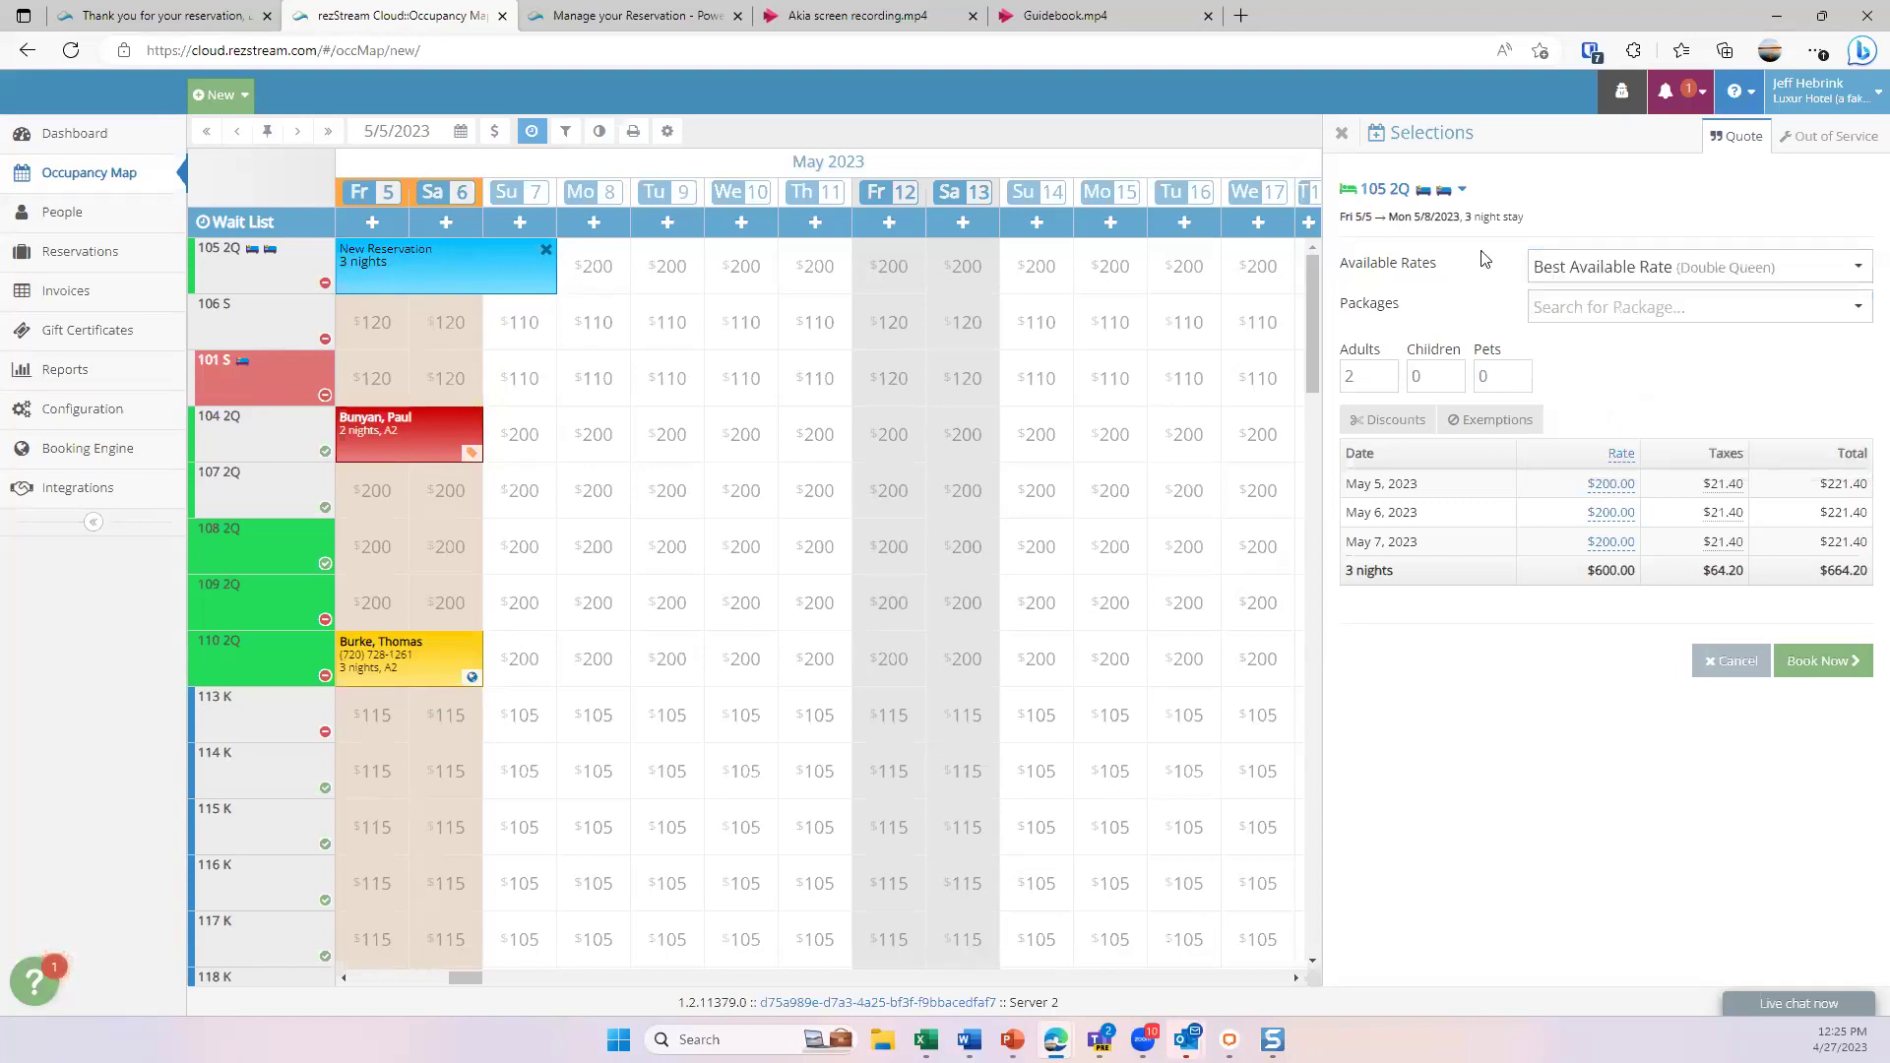
click(1652, 313)
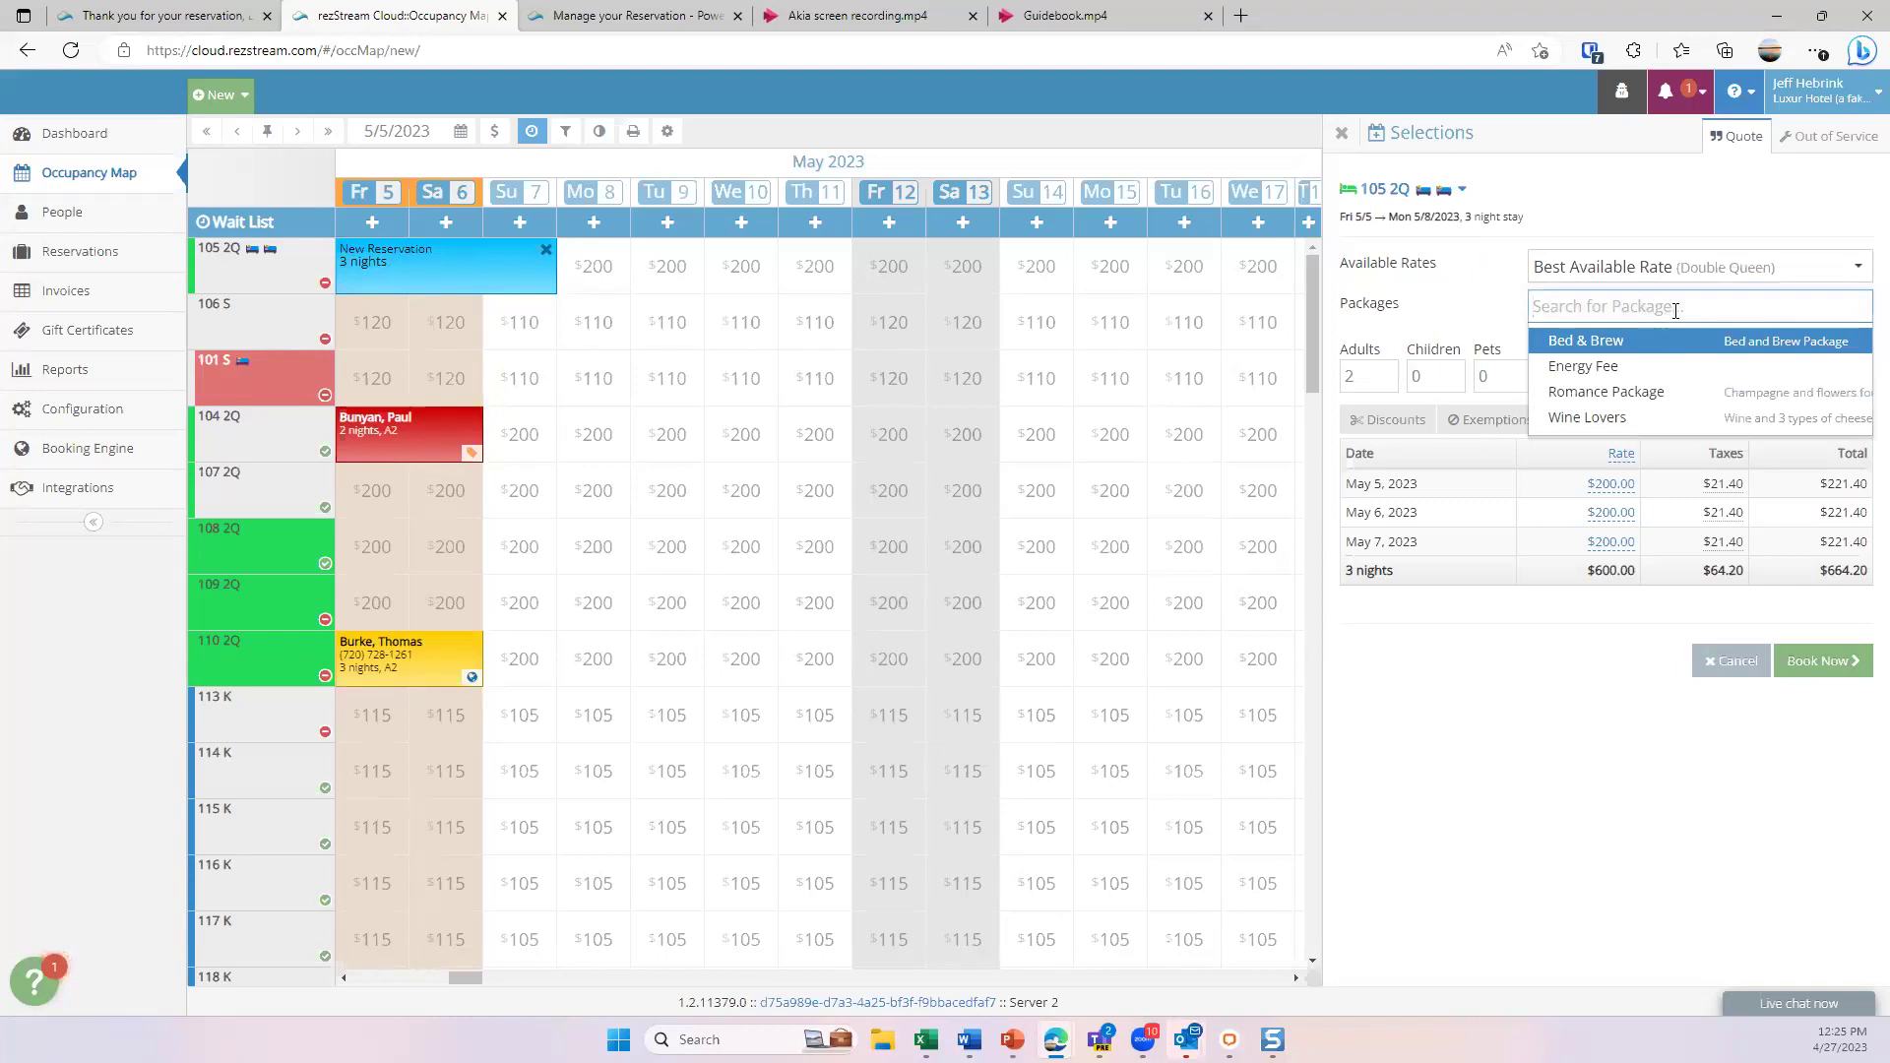
click(1469, 301)
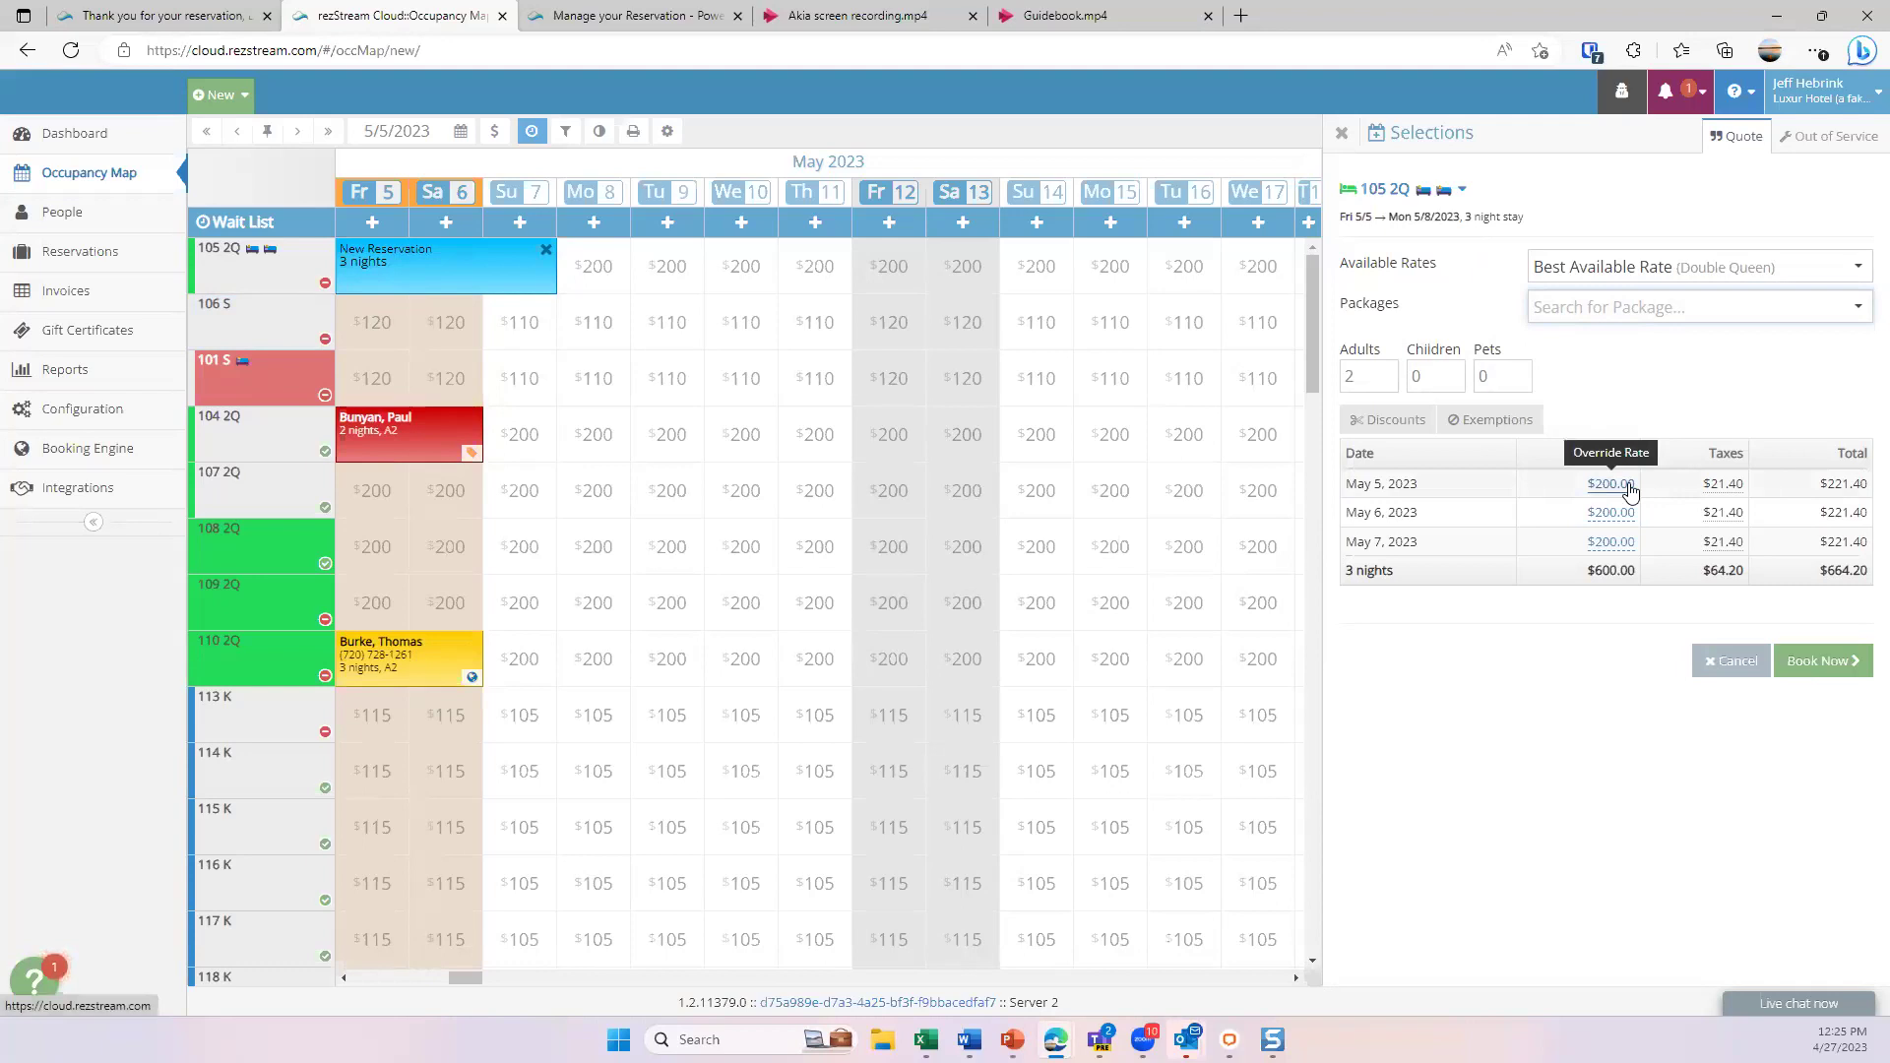
click(1405, 423)
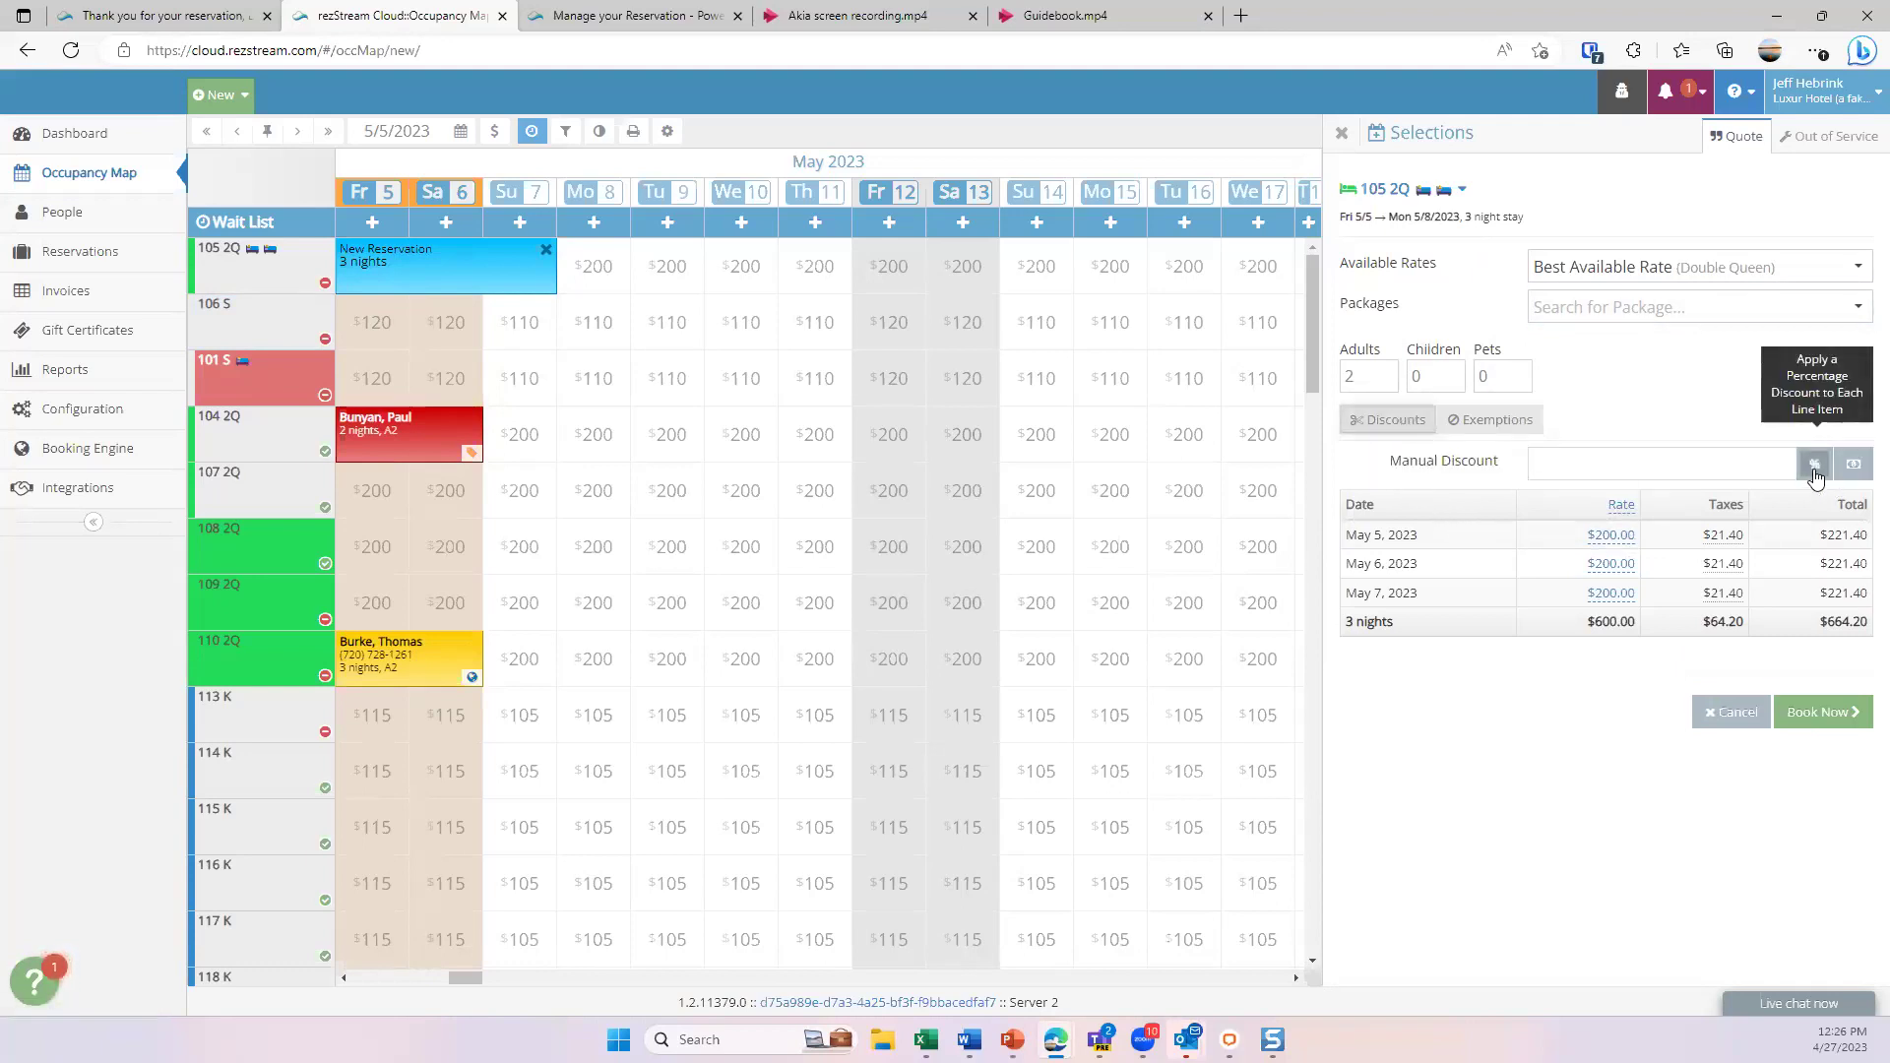
click(1393, 423)
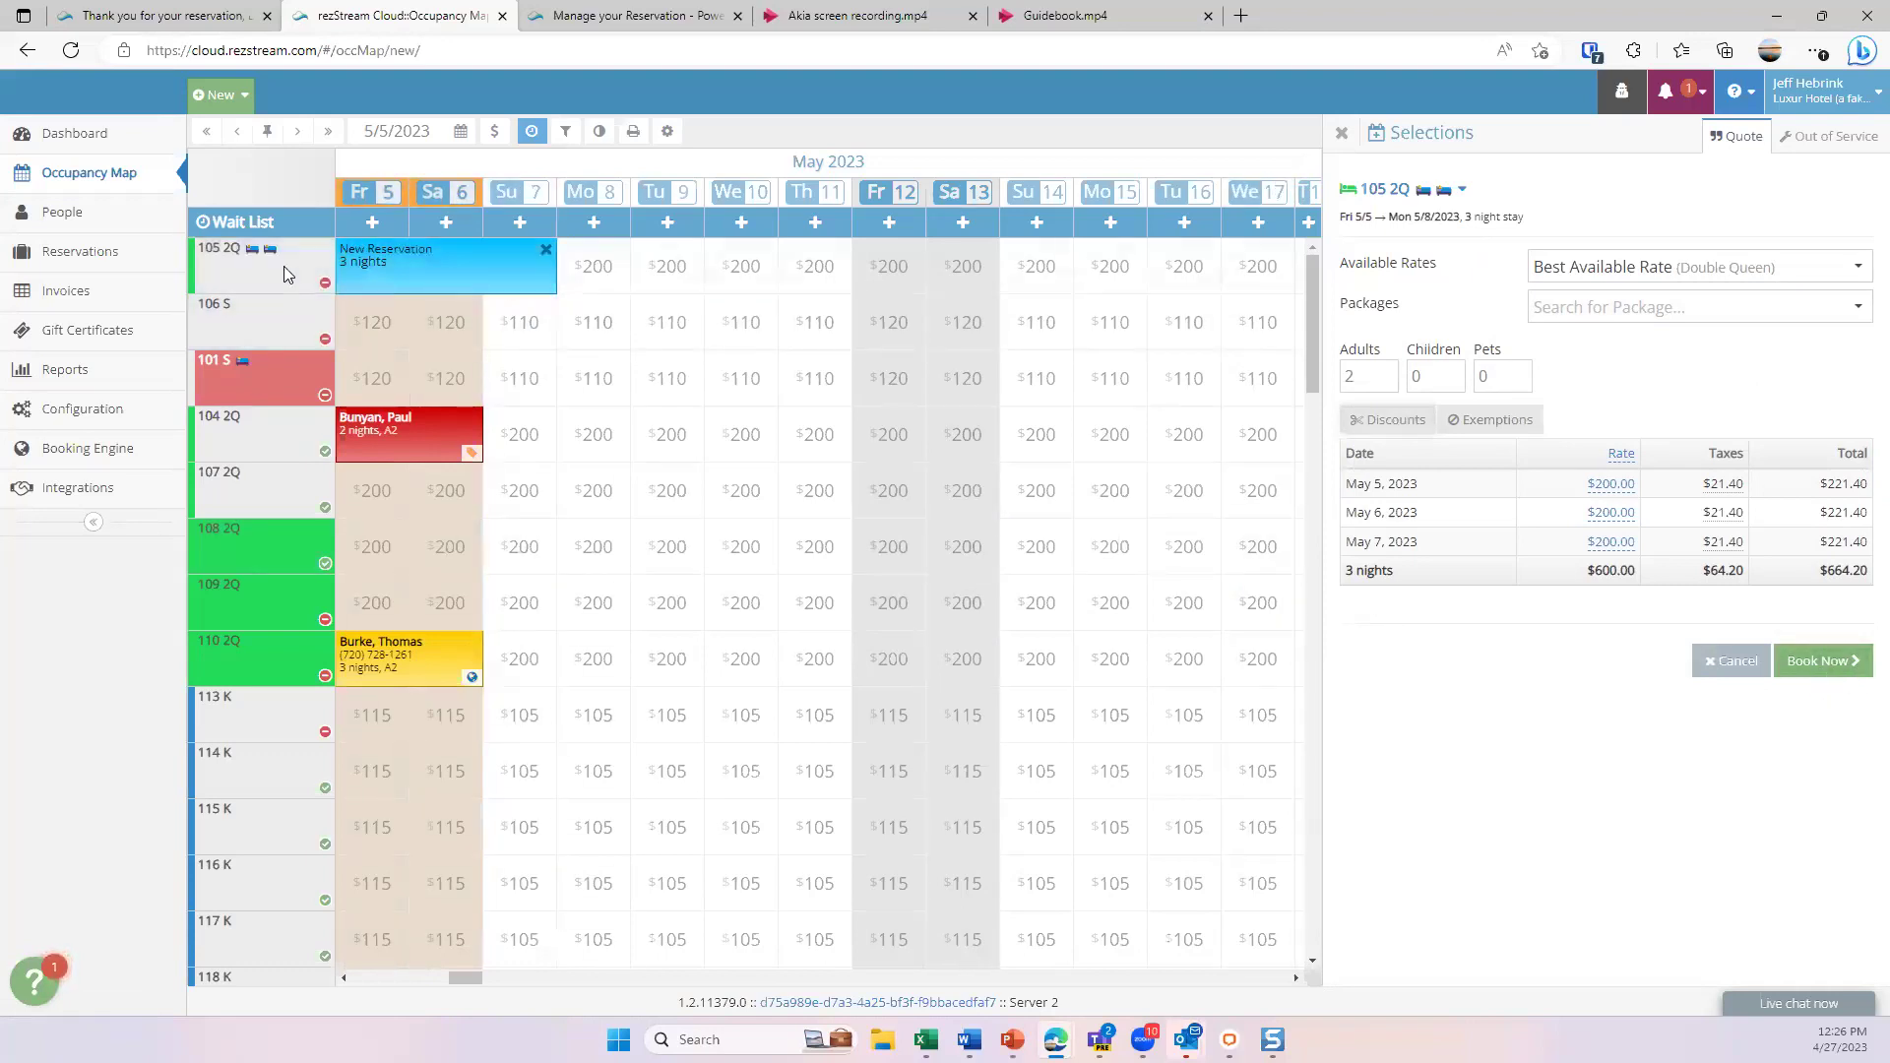
- Book the stay and attach the matching existing guest found by surname search
click(1822, 660)
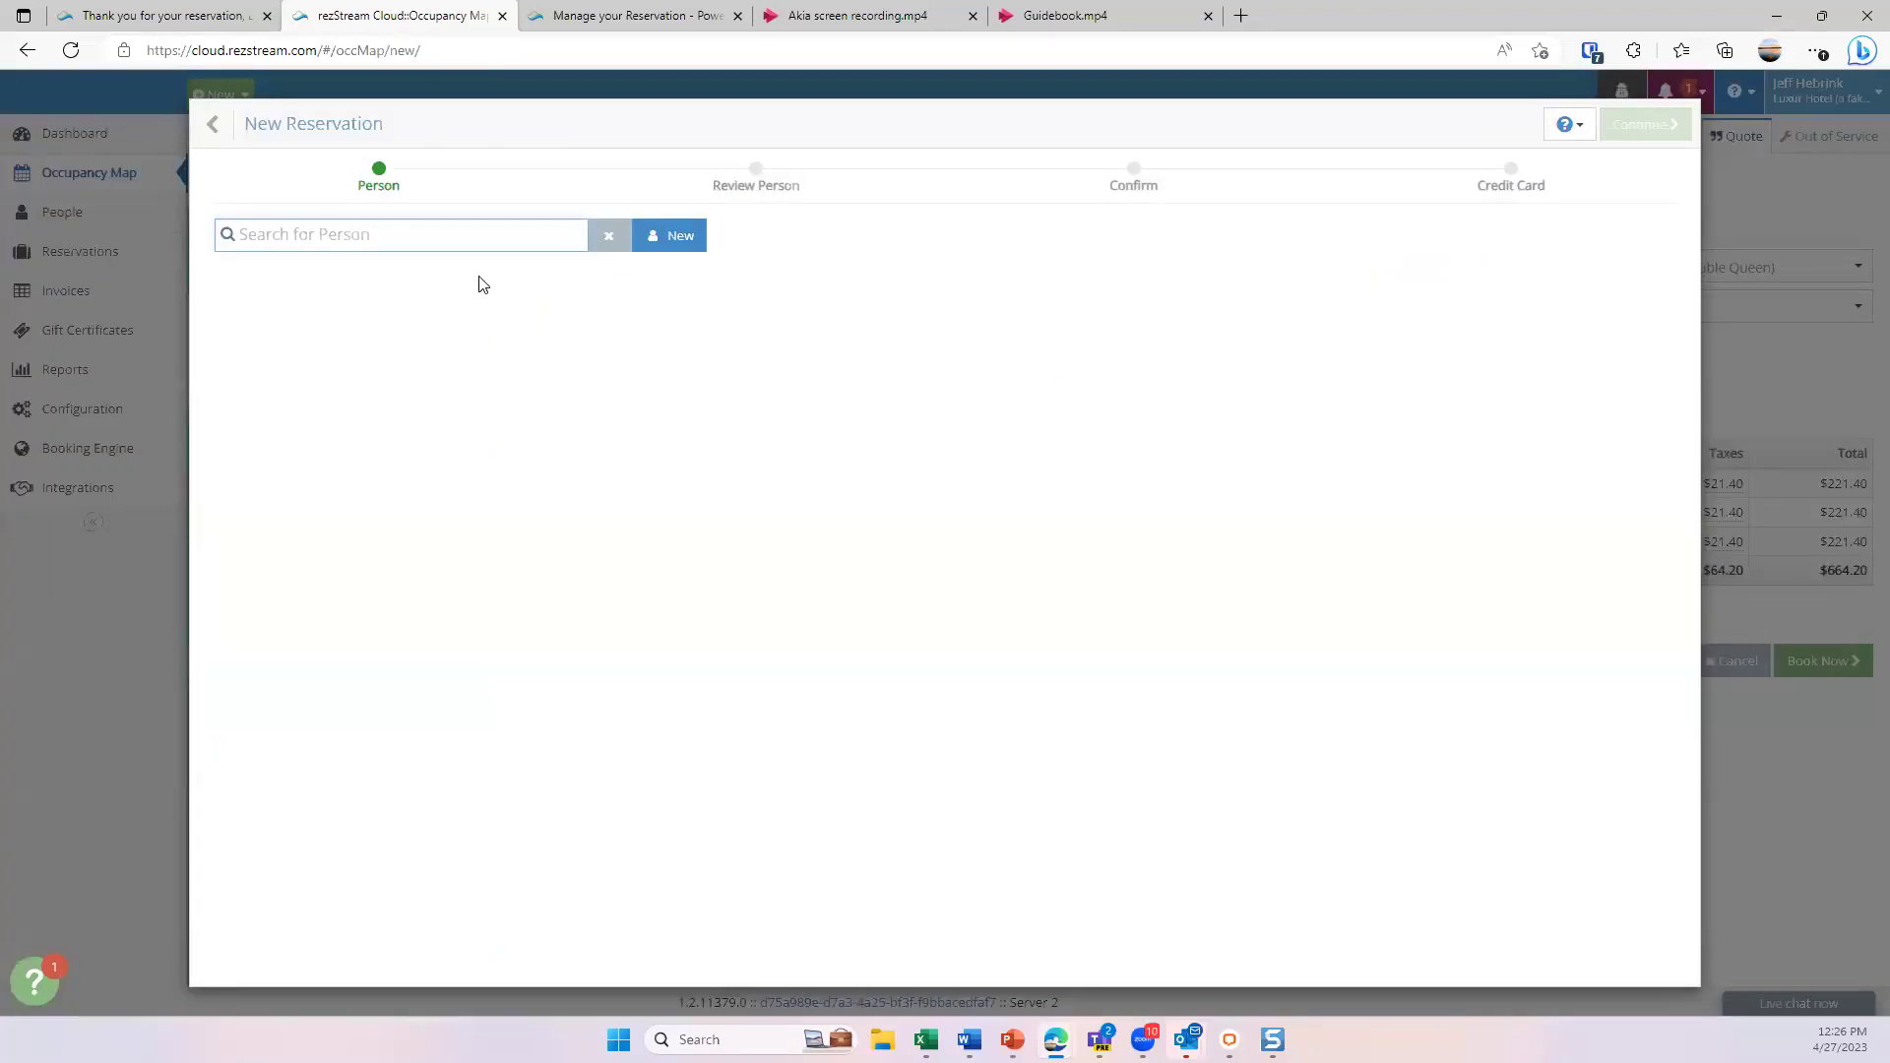
text(heb)
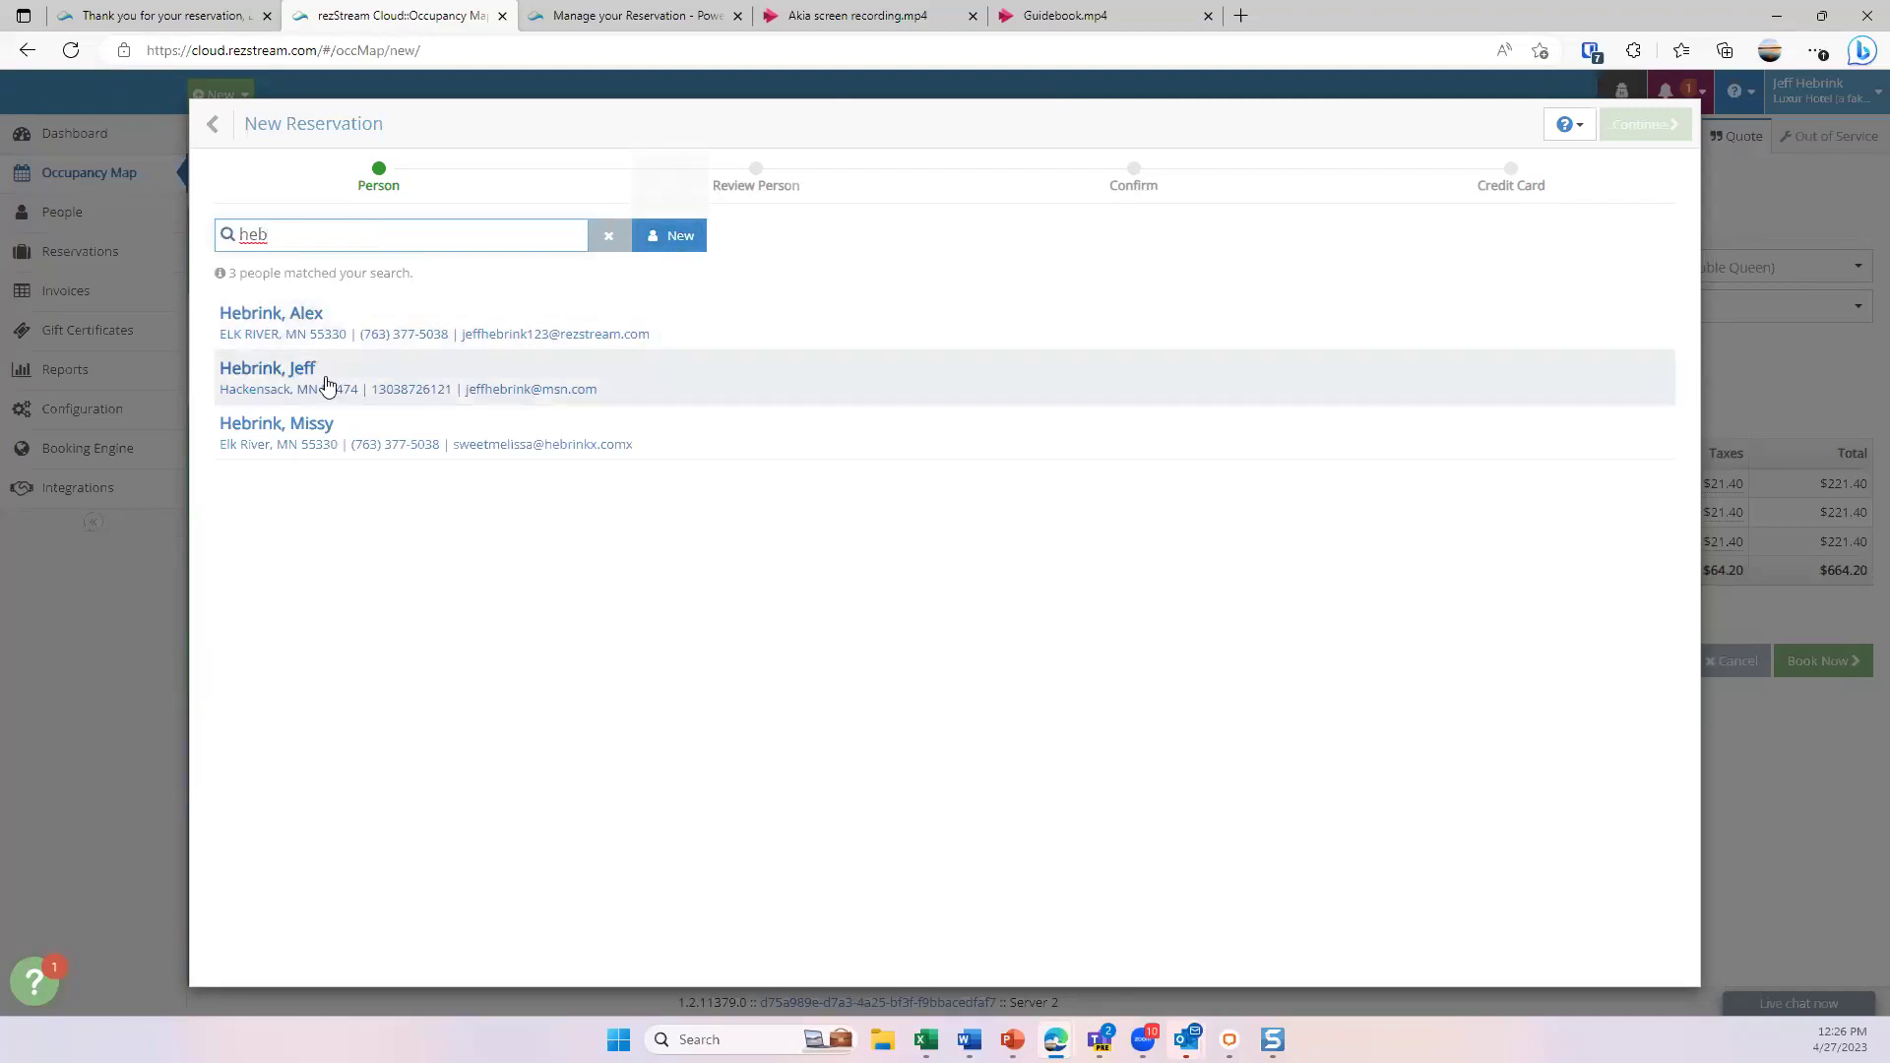
click(367, 387)
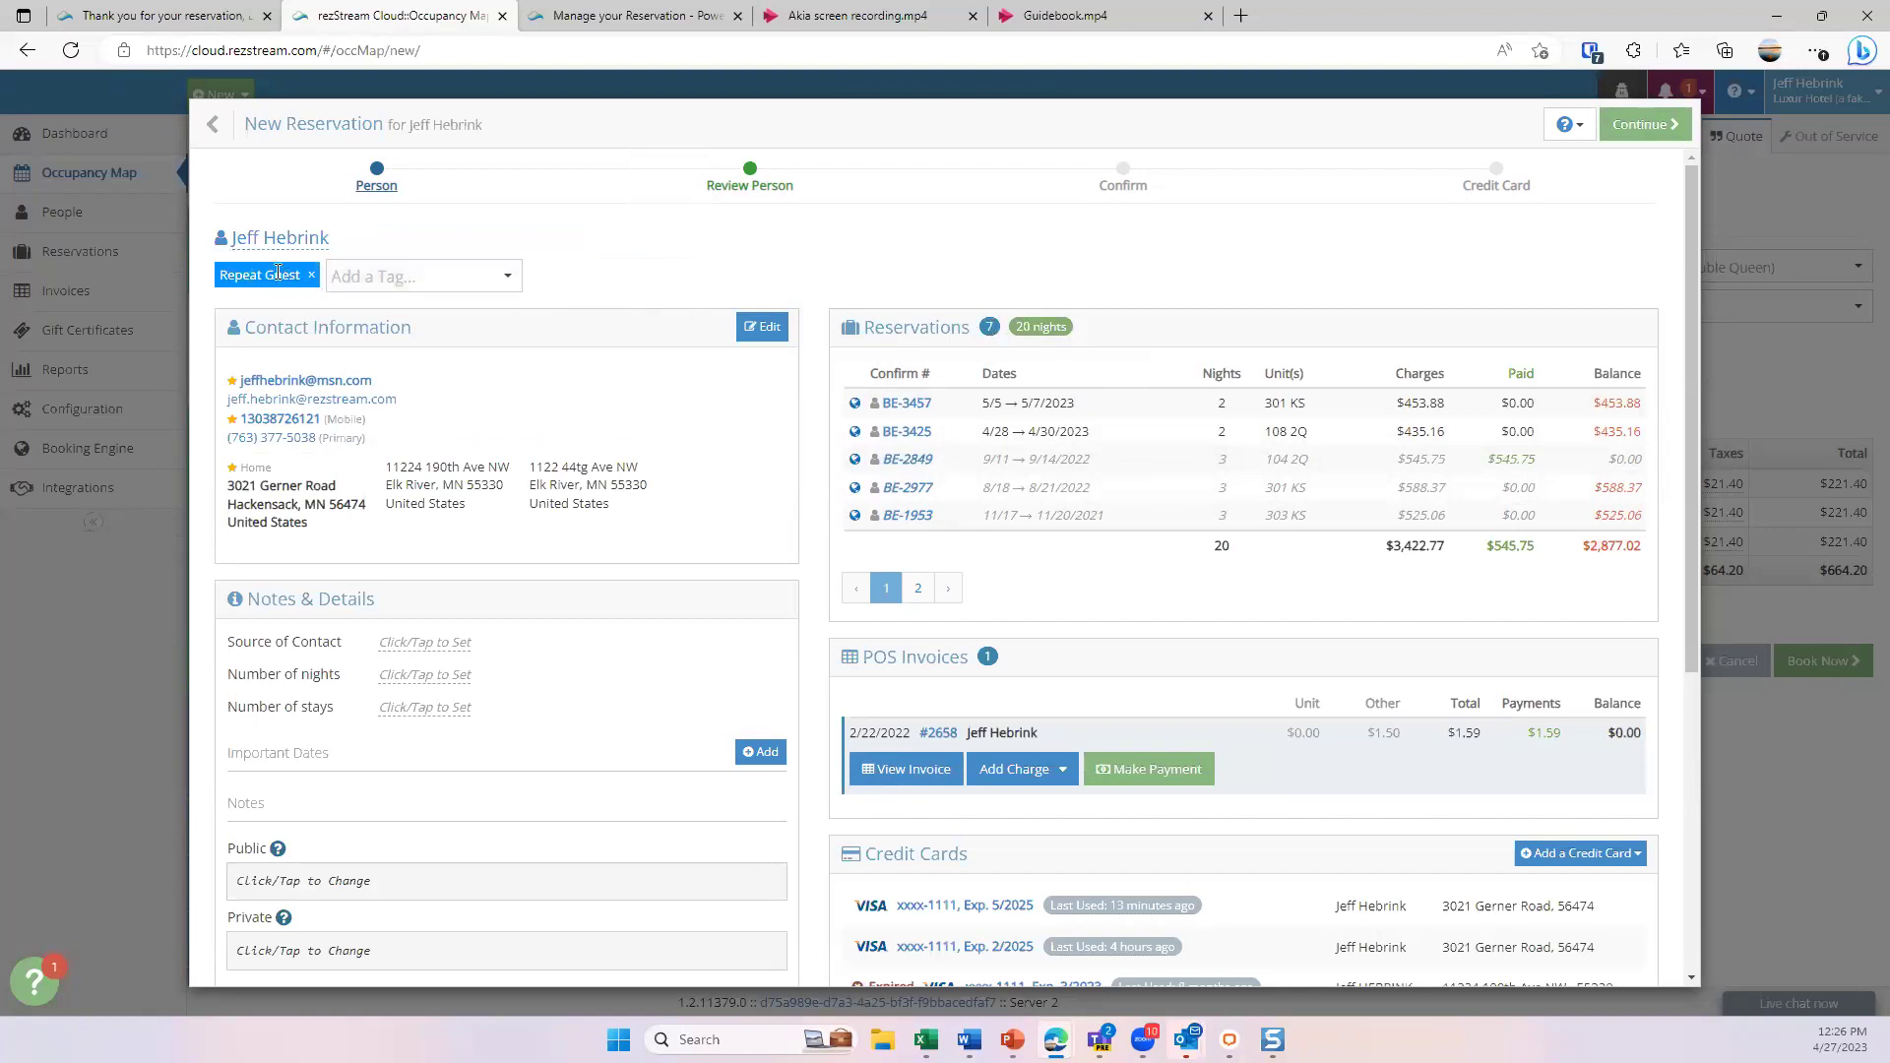
- Review the repeat guest's tags, contact details, 7 past reservations, POS invoices and five saved Visa cards
click(458, 279)
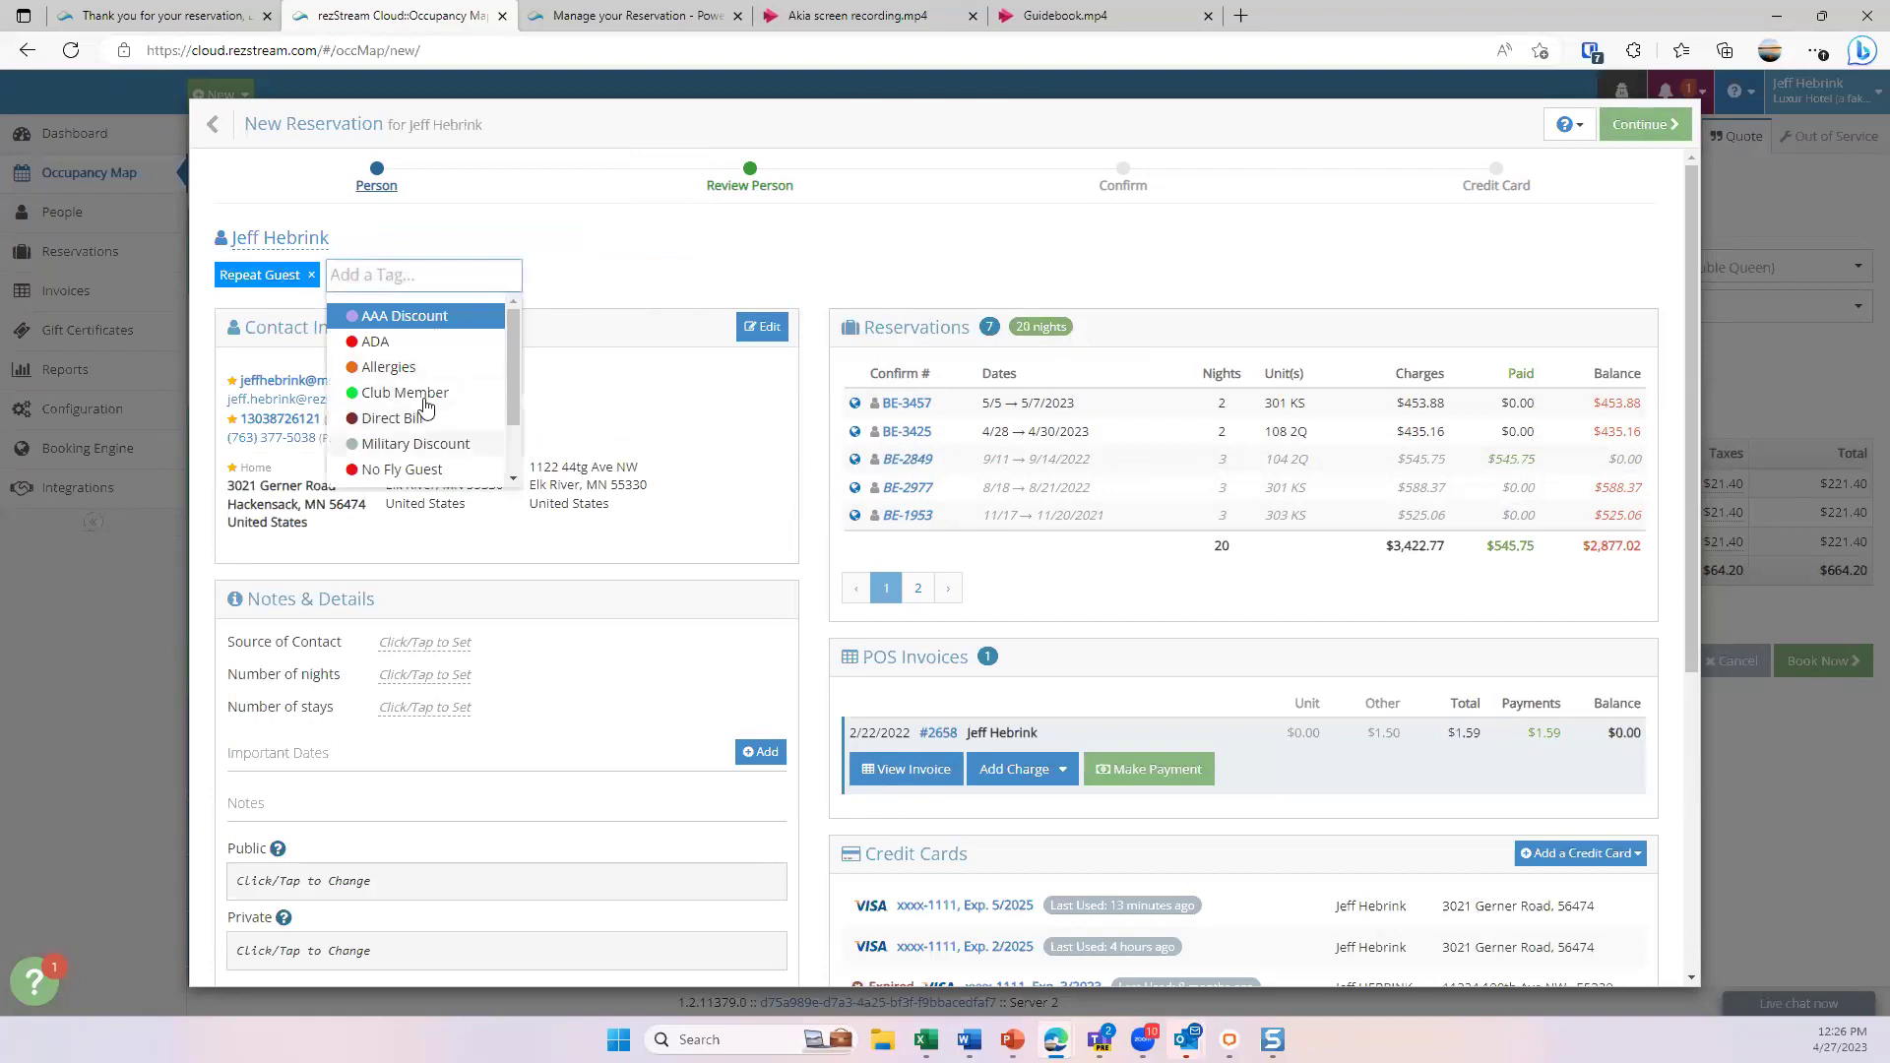
scroll(419, 409, down, 1)
scroll(419, 409, up, 1)
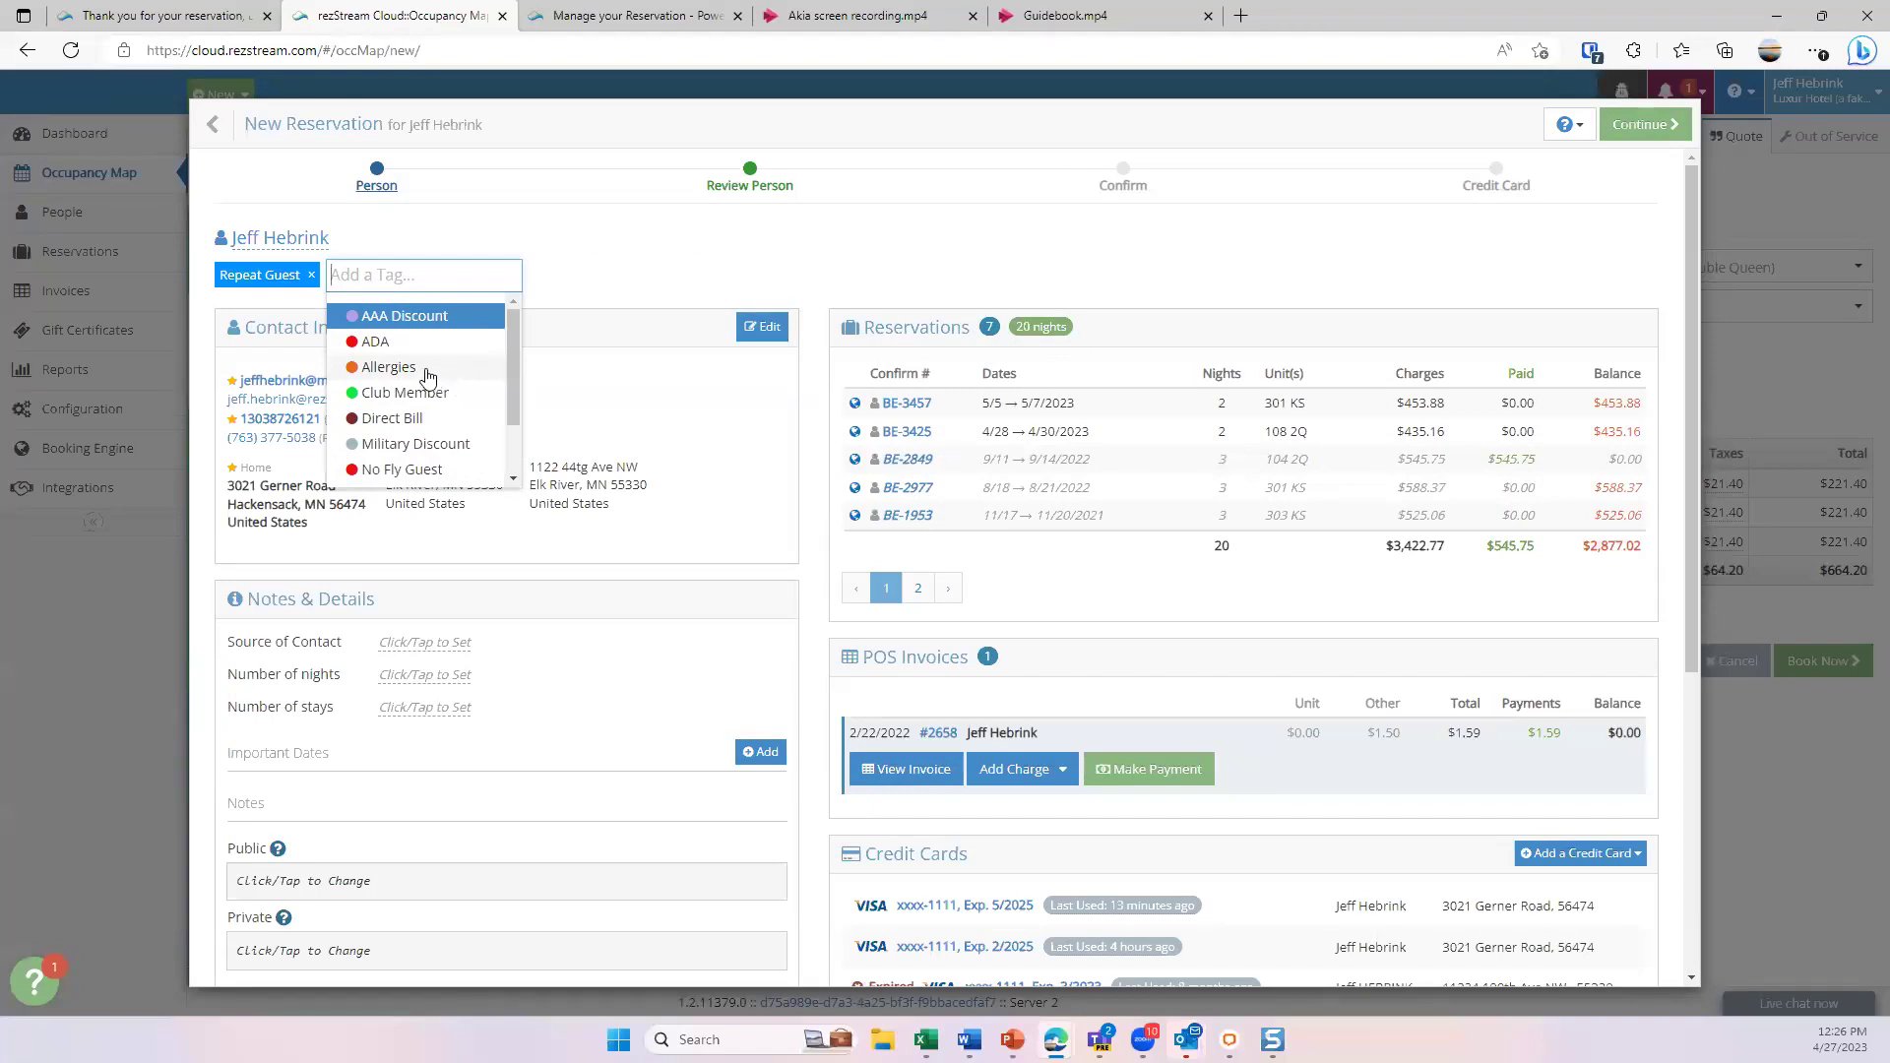
scroll(423, 374, down, 1)
scroll(414, 443, down, 1)
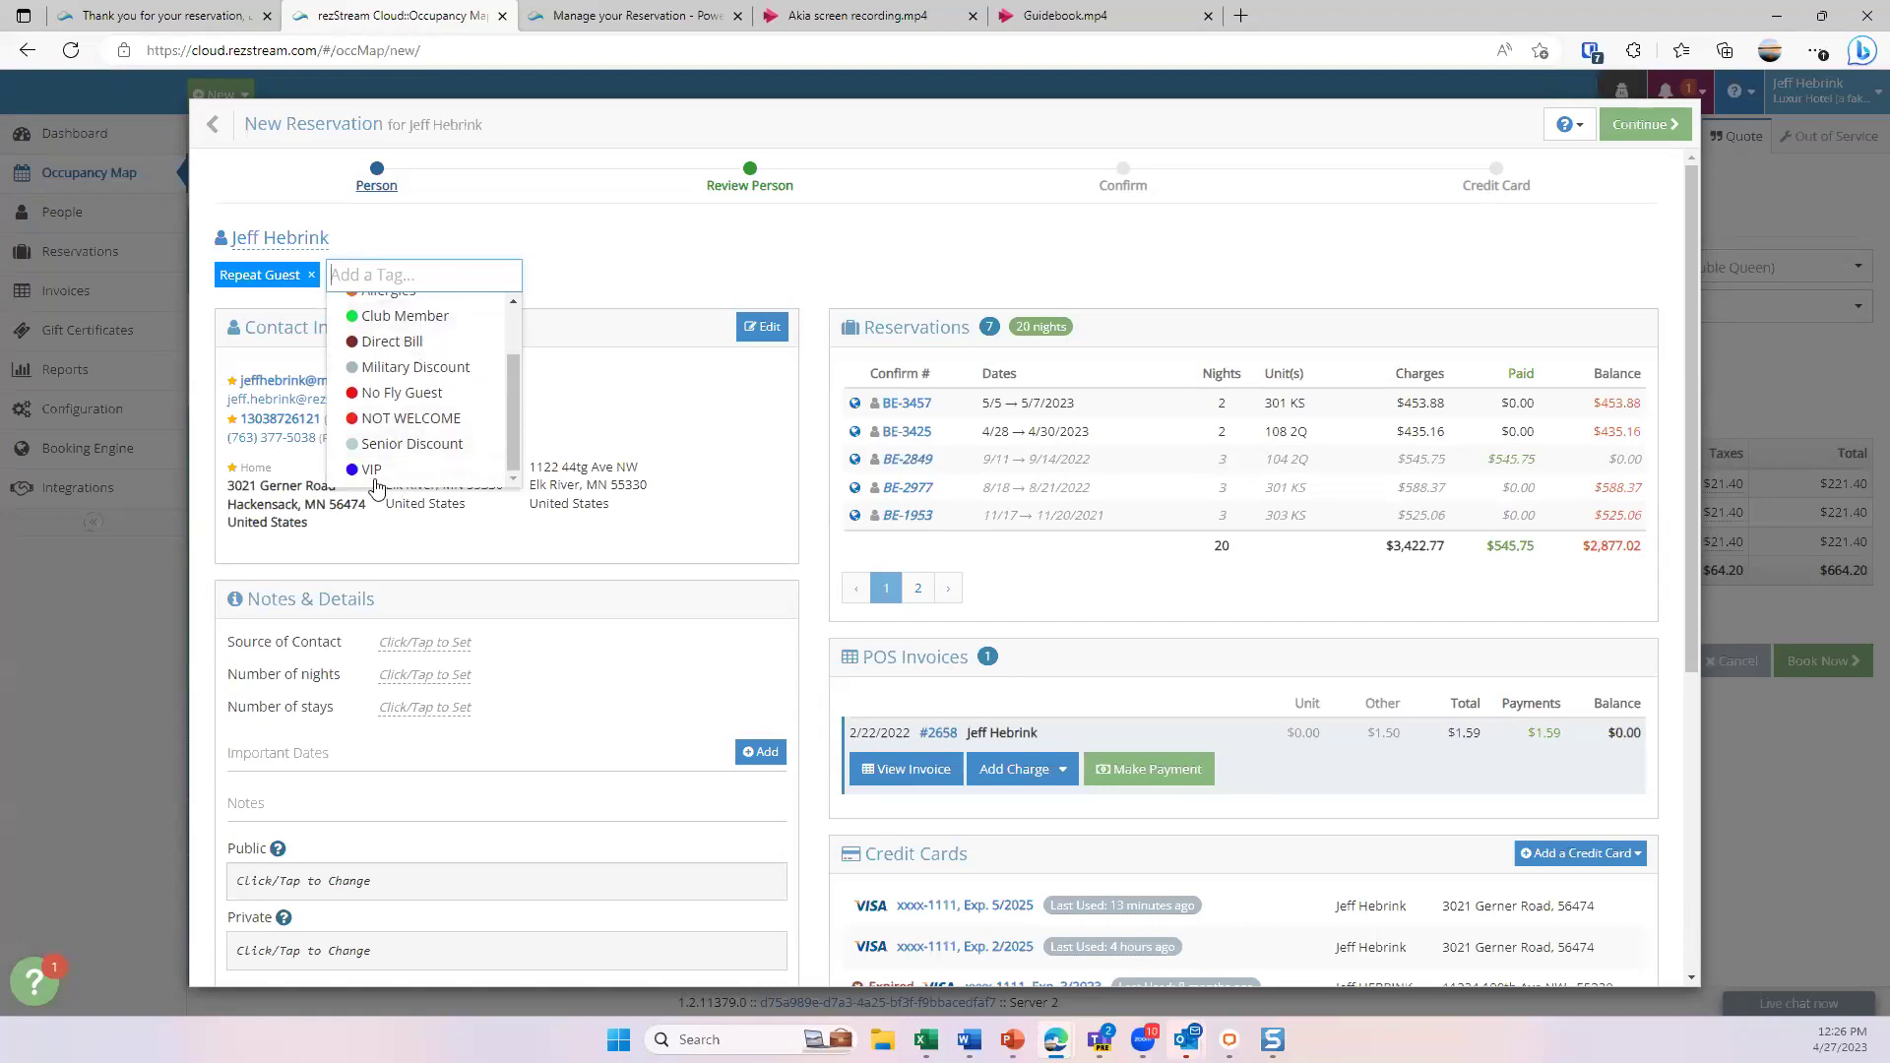
scroll(419, 436, up, 2)
scroll(419, 436, down, 2)
scroll(422, 421, up, 2)
click(660, 256)
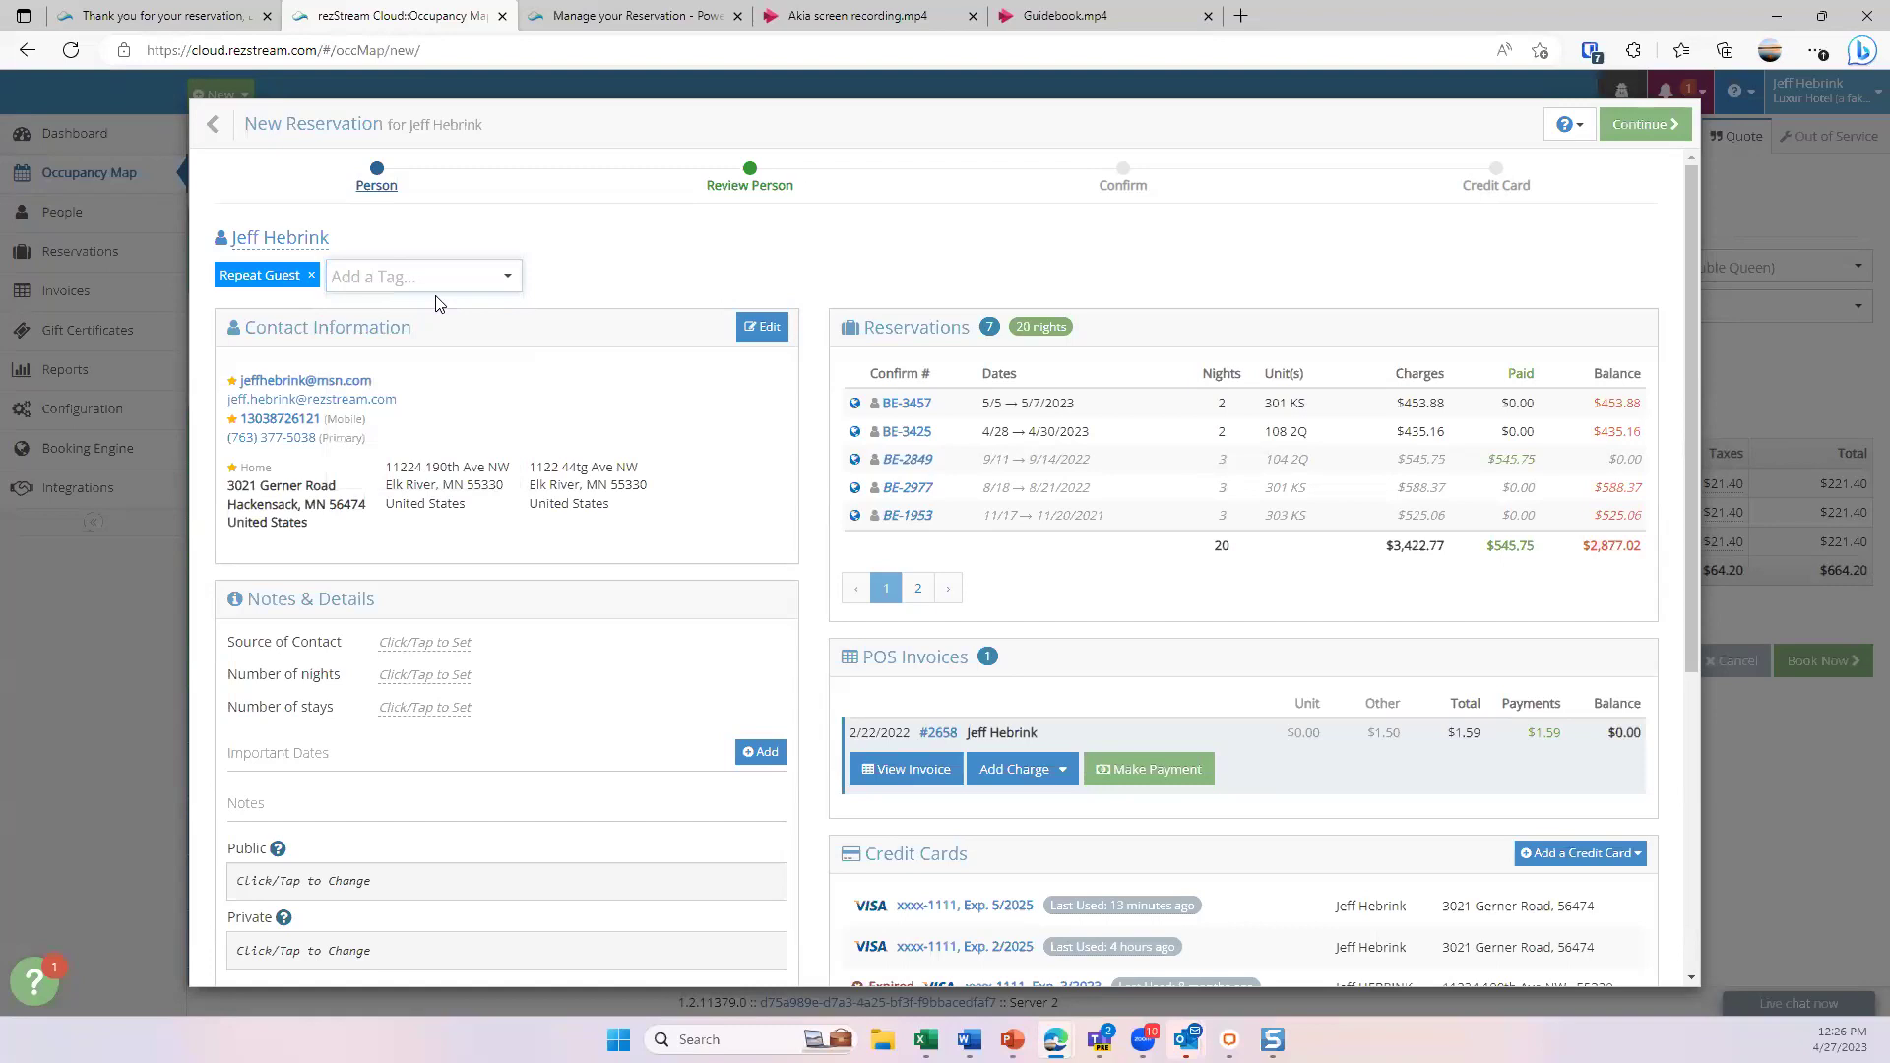
scroll(457, 373, down, 1)
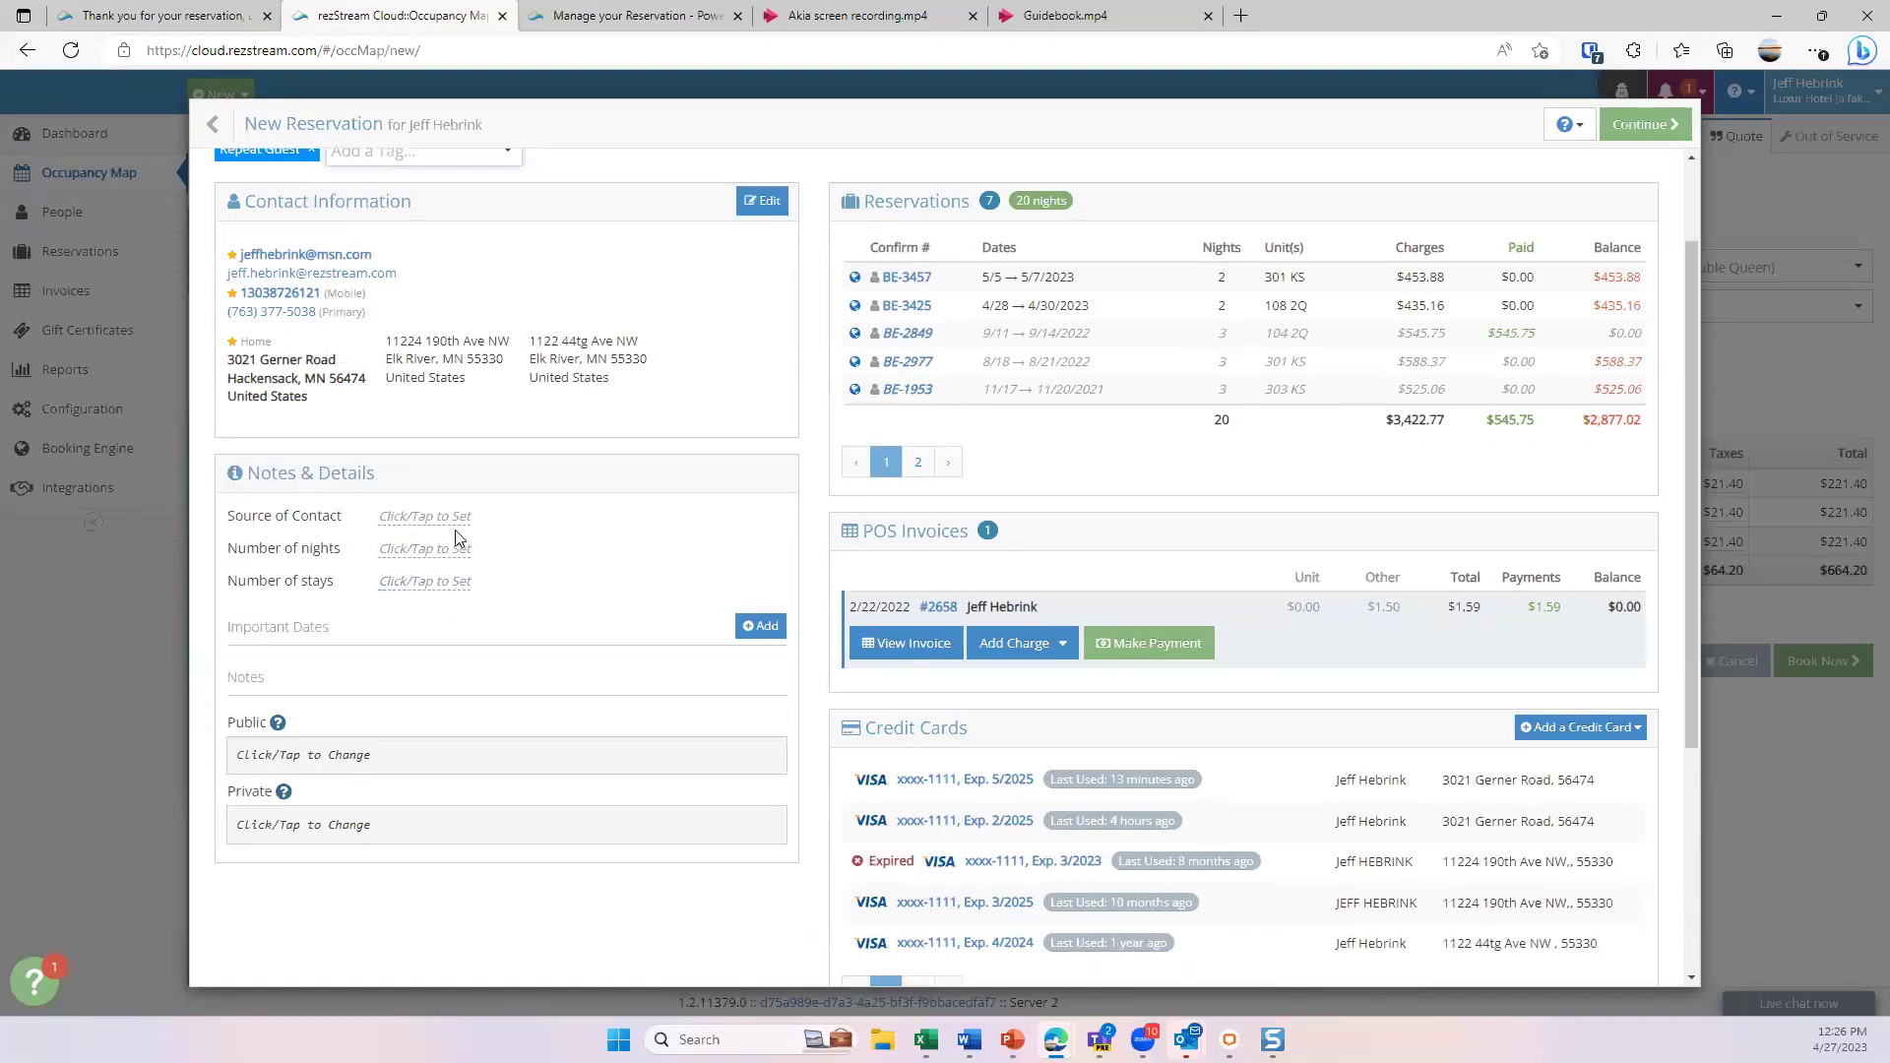
scroll(530, 627, up, 1)
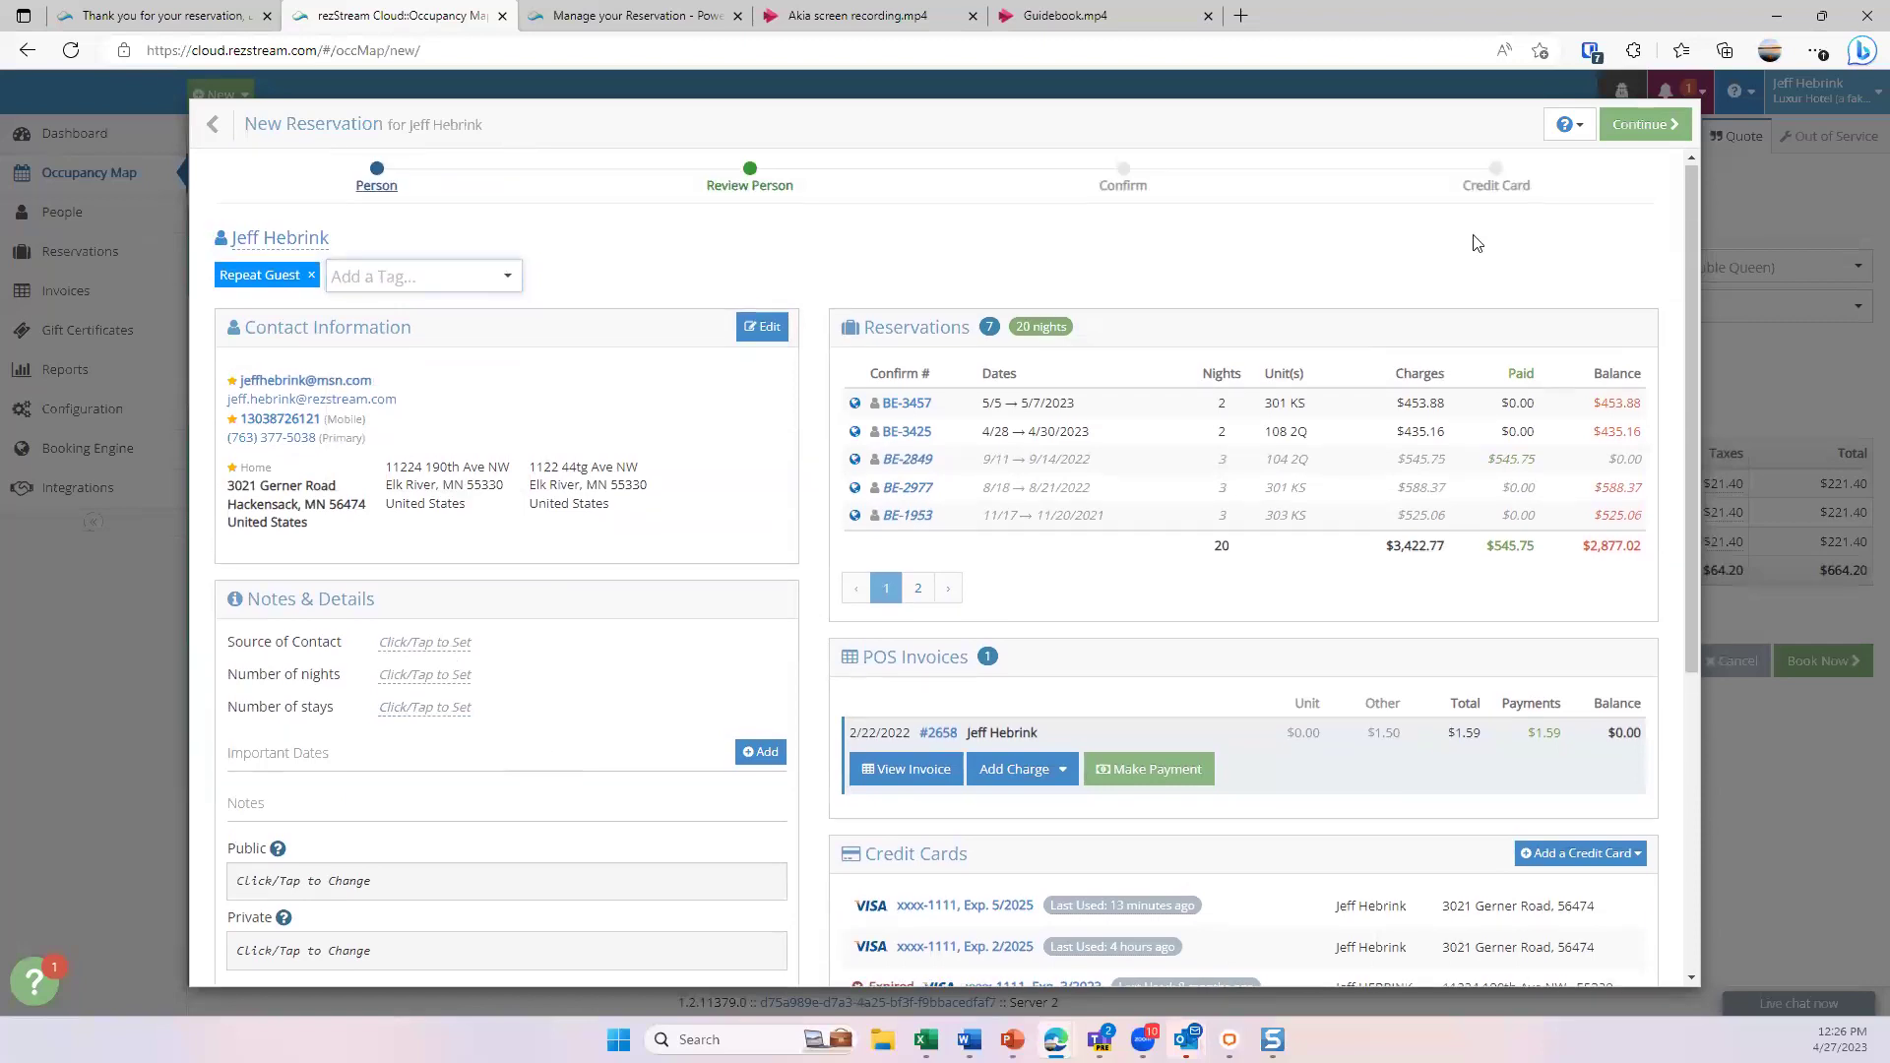
- Book without confirmation, saving room 105 2Q for May 5–8 with a $664.20 balance
click(1645, 124)
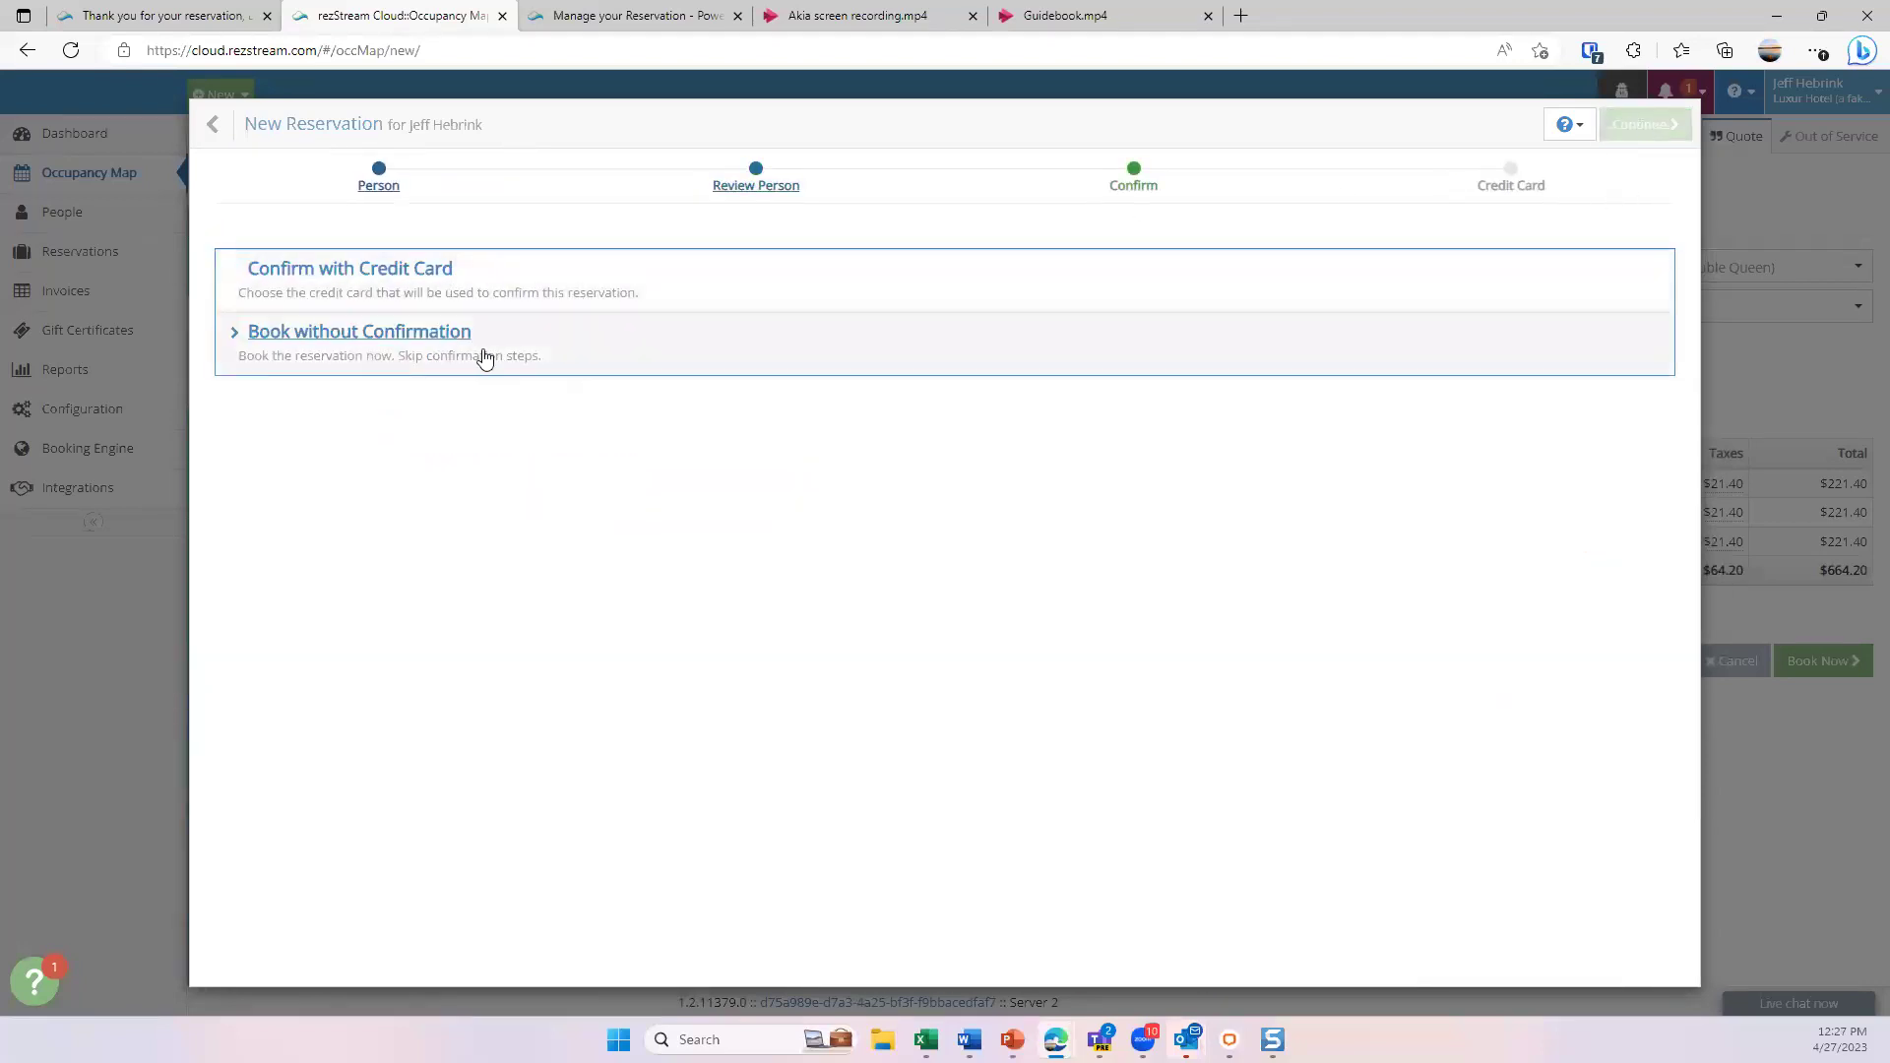
click(564, 355)
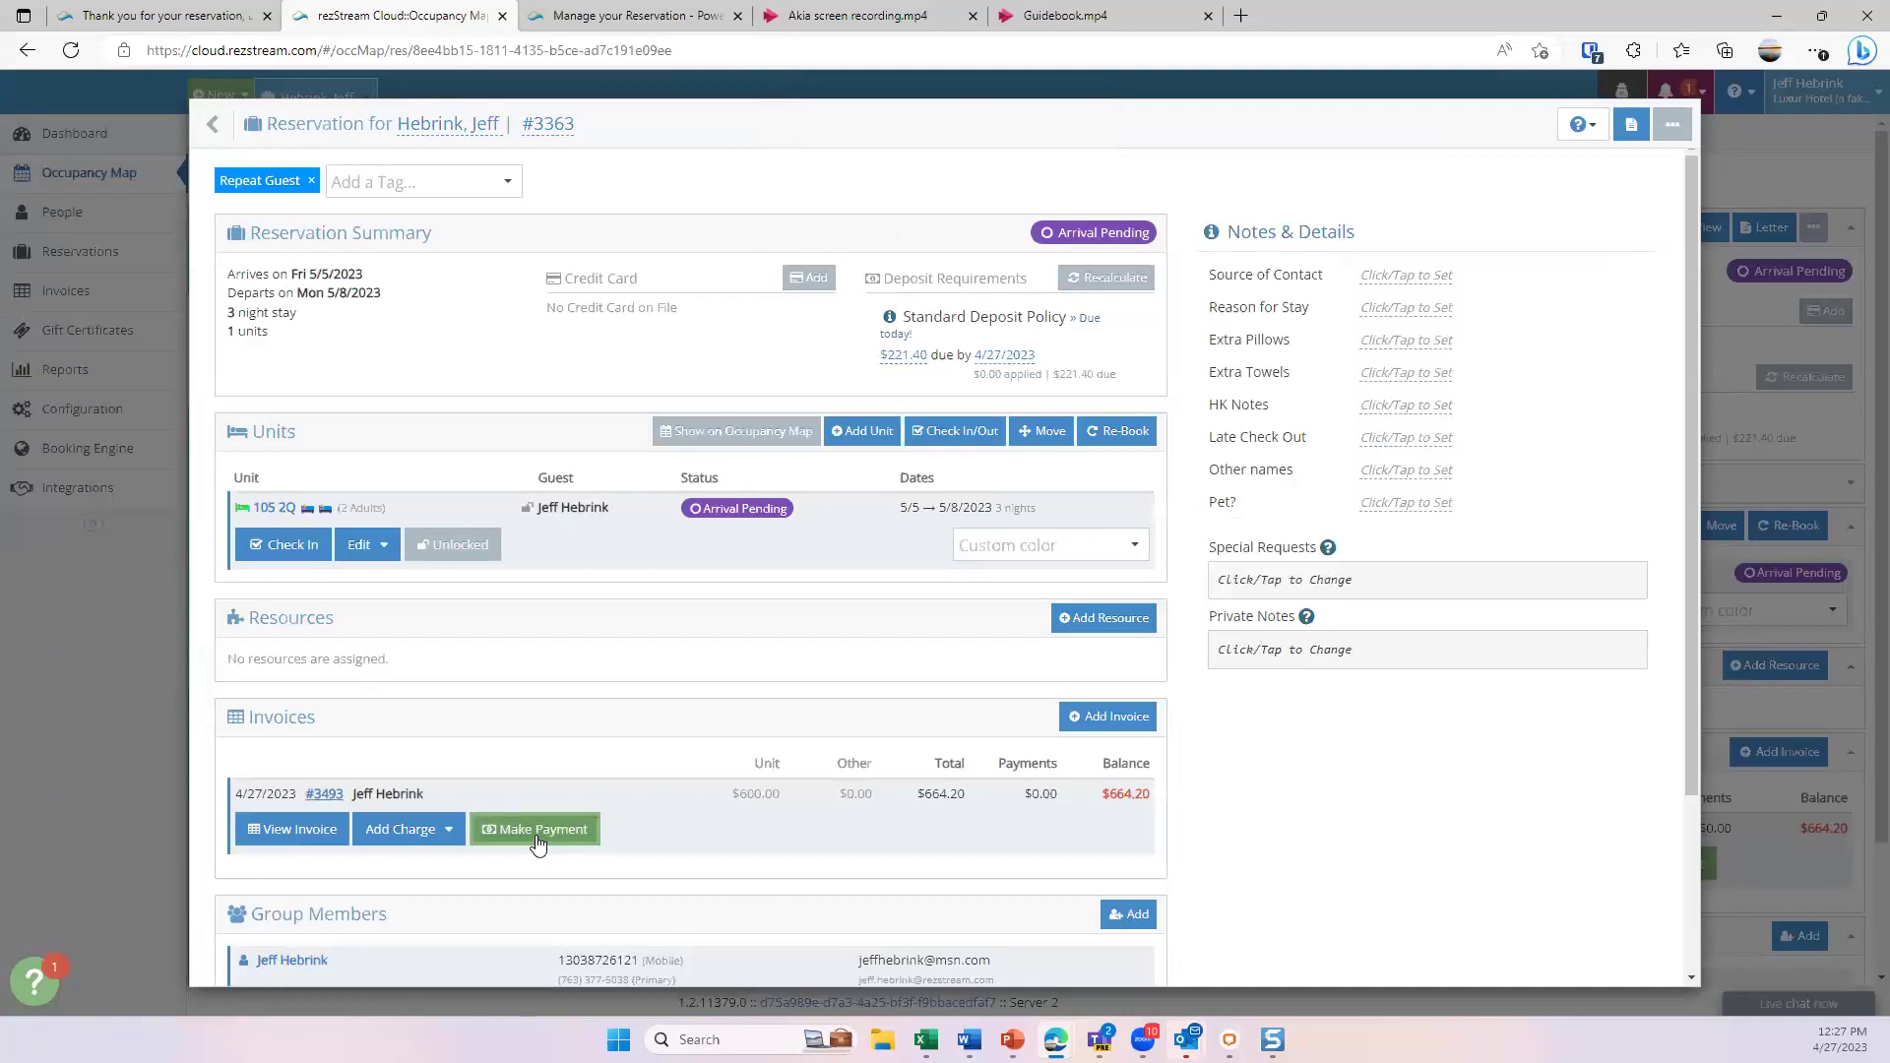
- Preview the Confirmation and Pre-Arrival Confirmation letters for the room 105 booking, closing without sending
click(1631, 126)
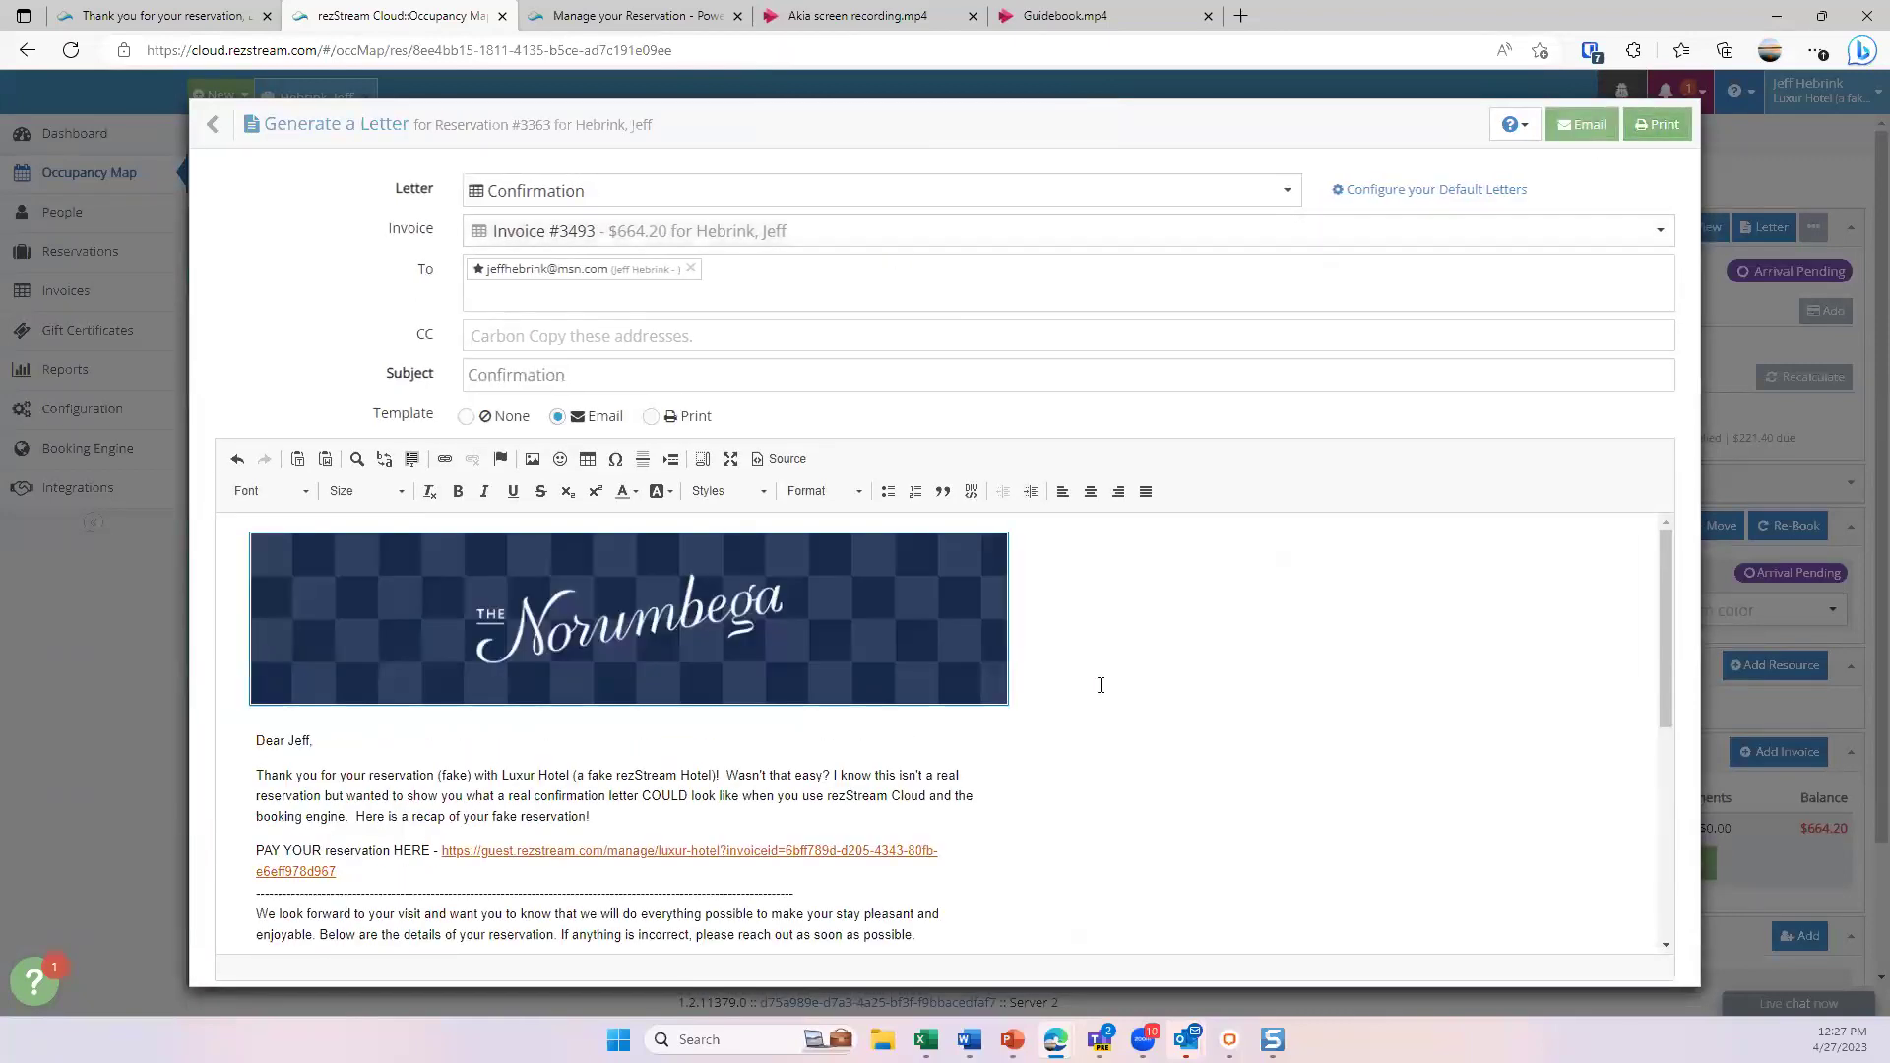
scroll(997, 674, down, 10)
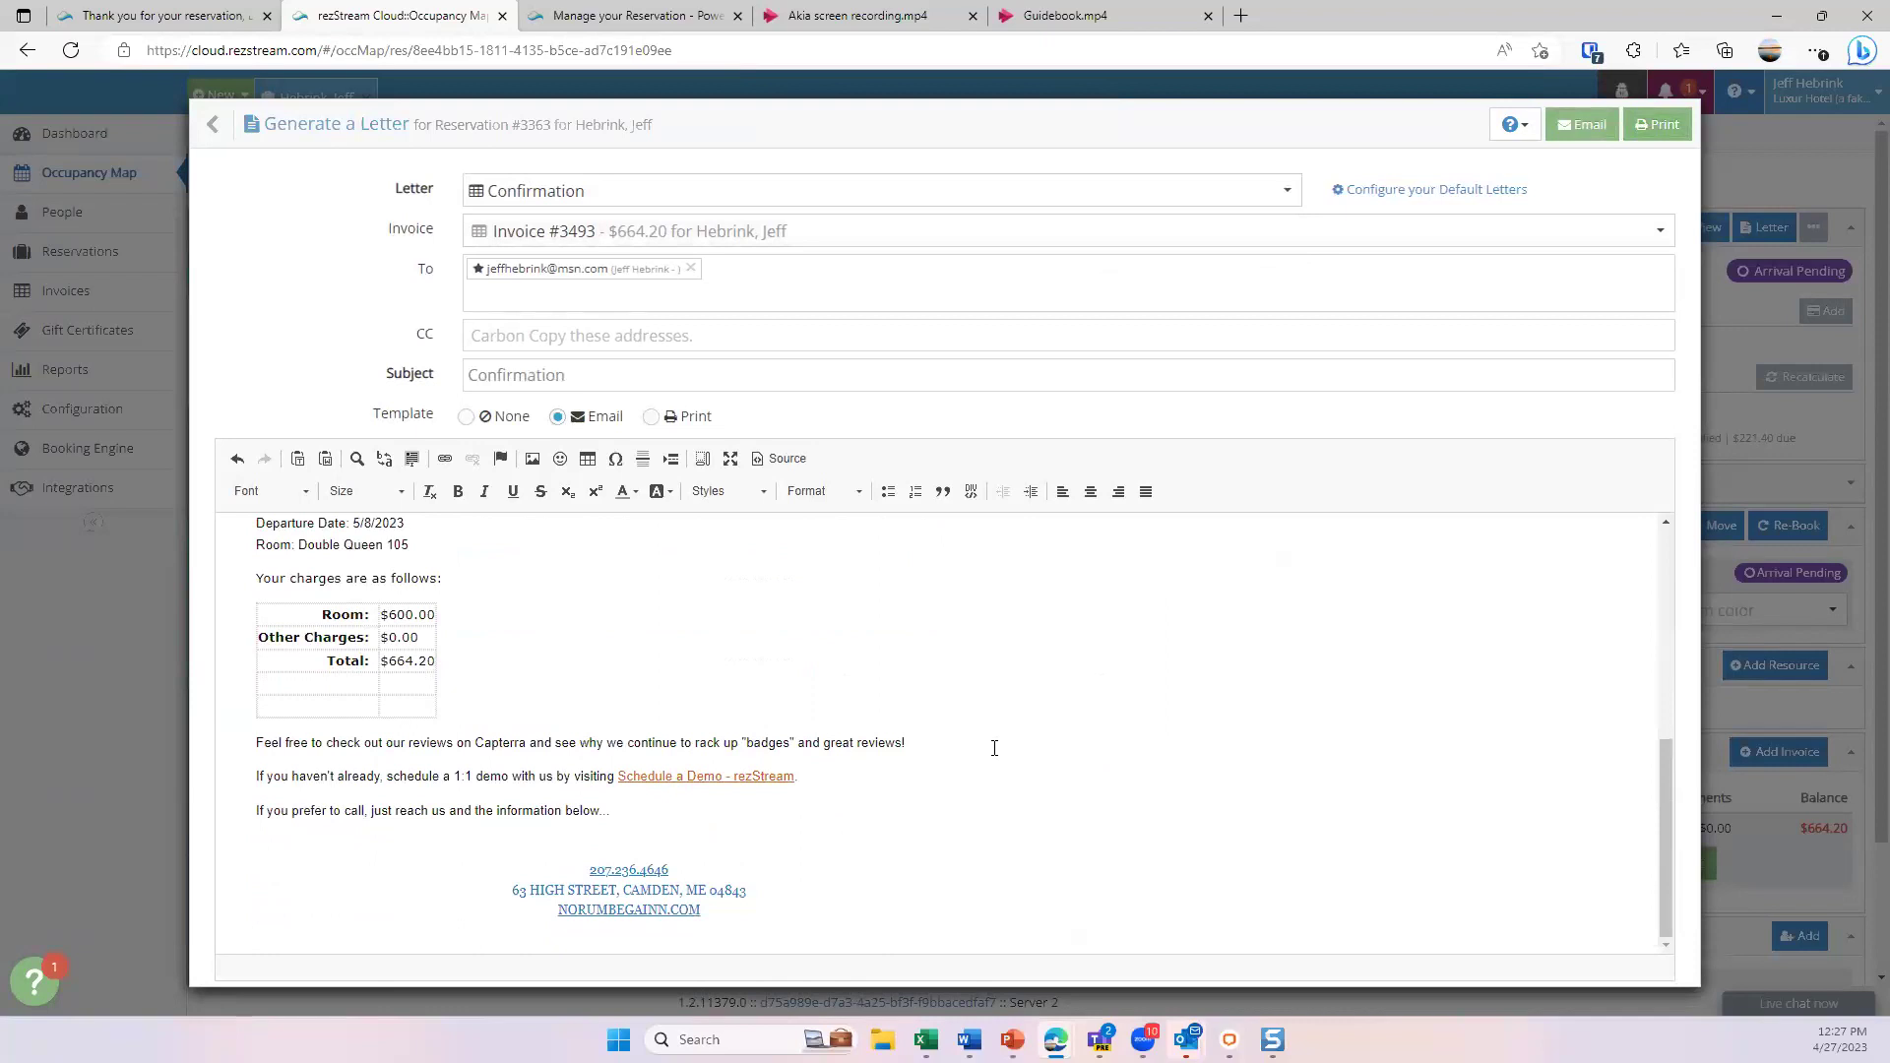
click(1249, 190)
click(627, 276)
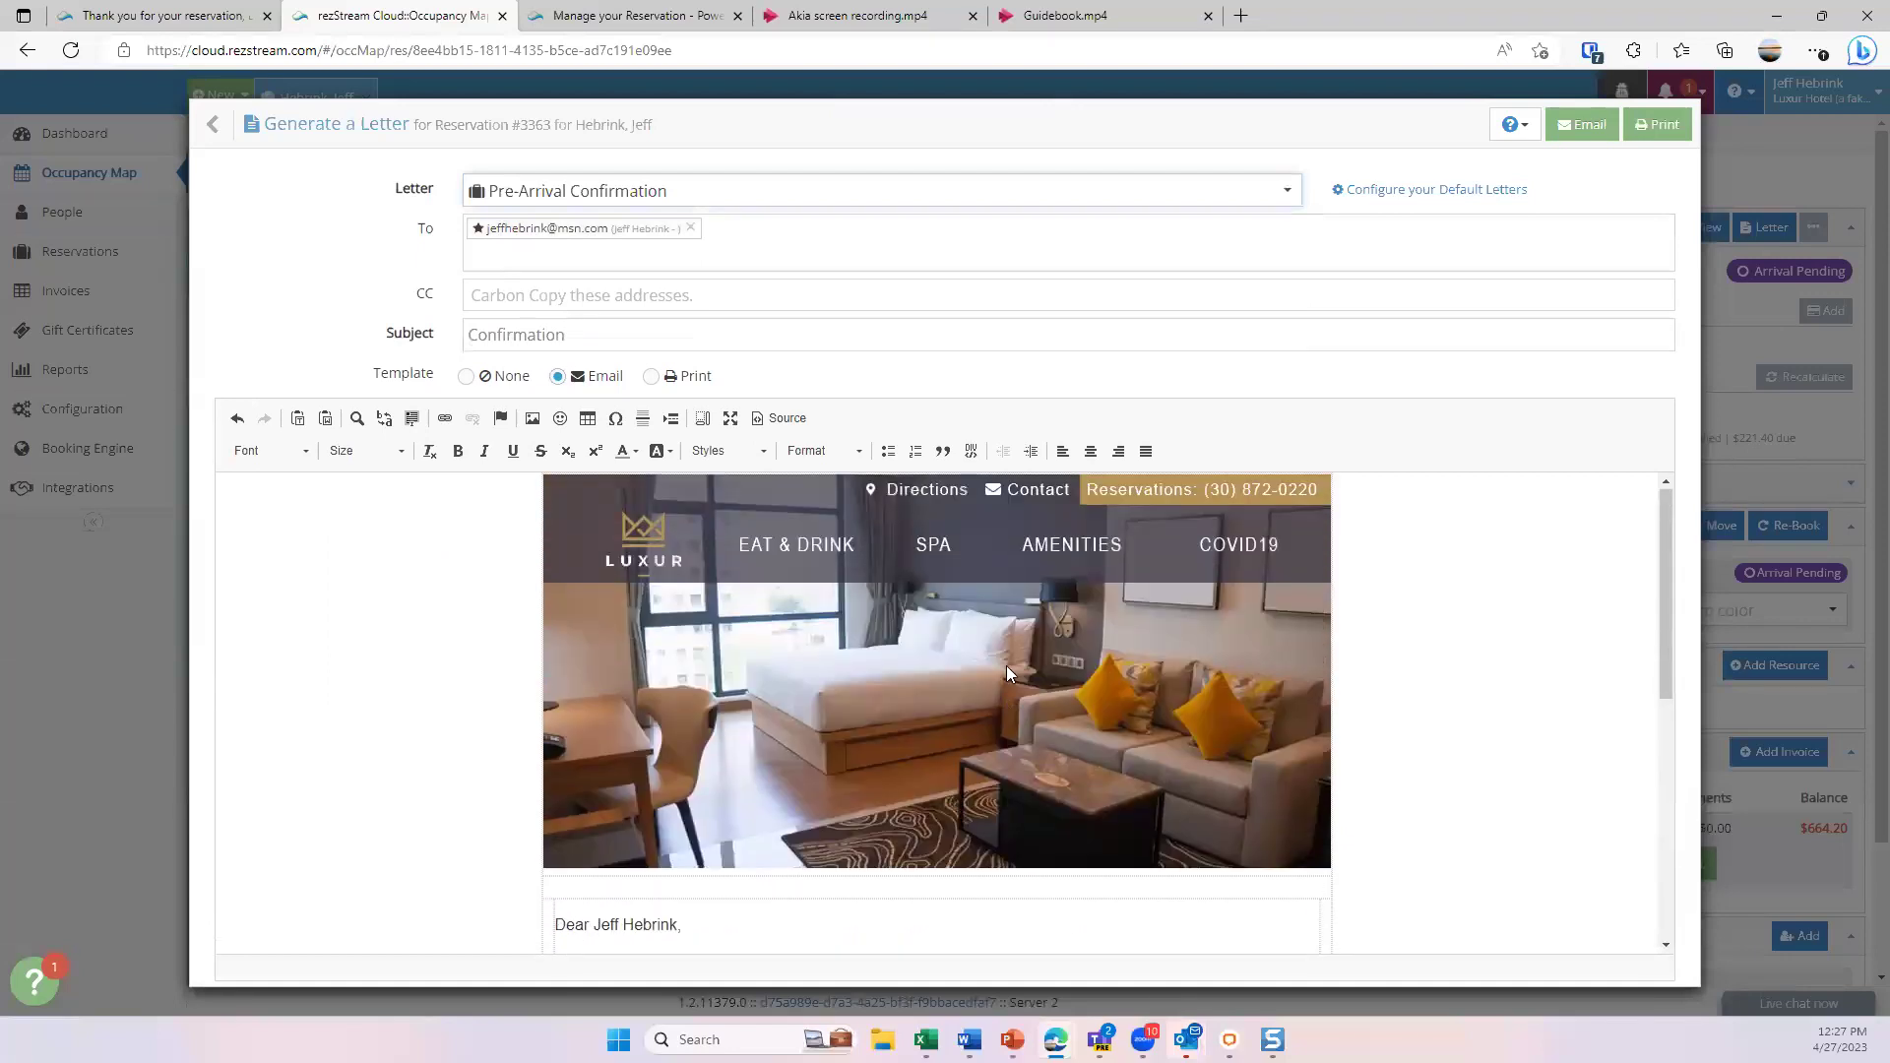
scroll(1006, 660, down, 4)
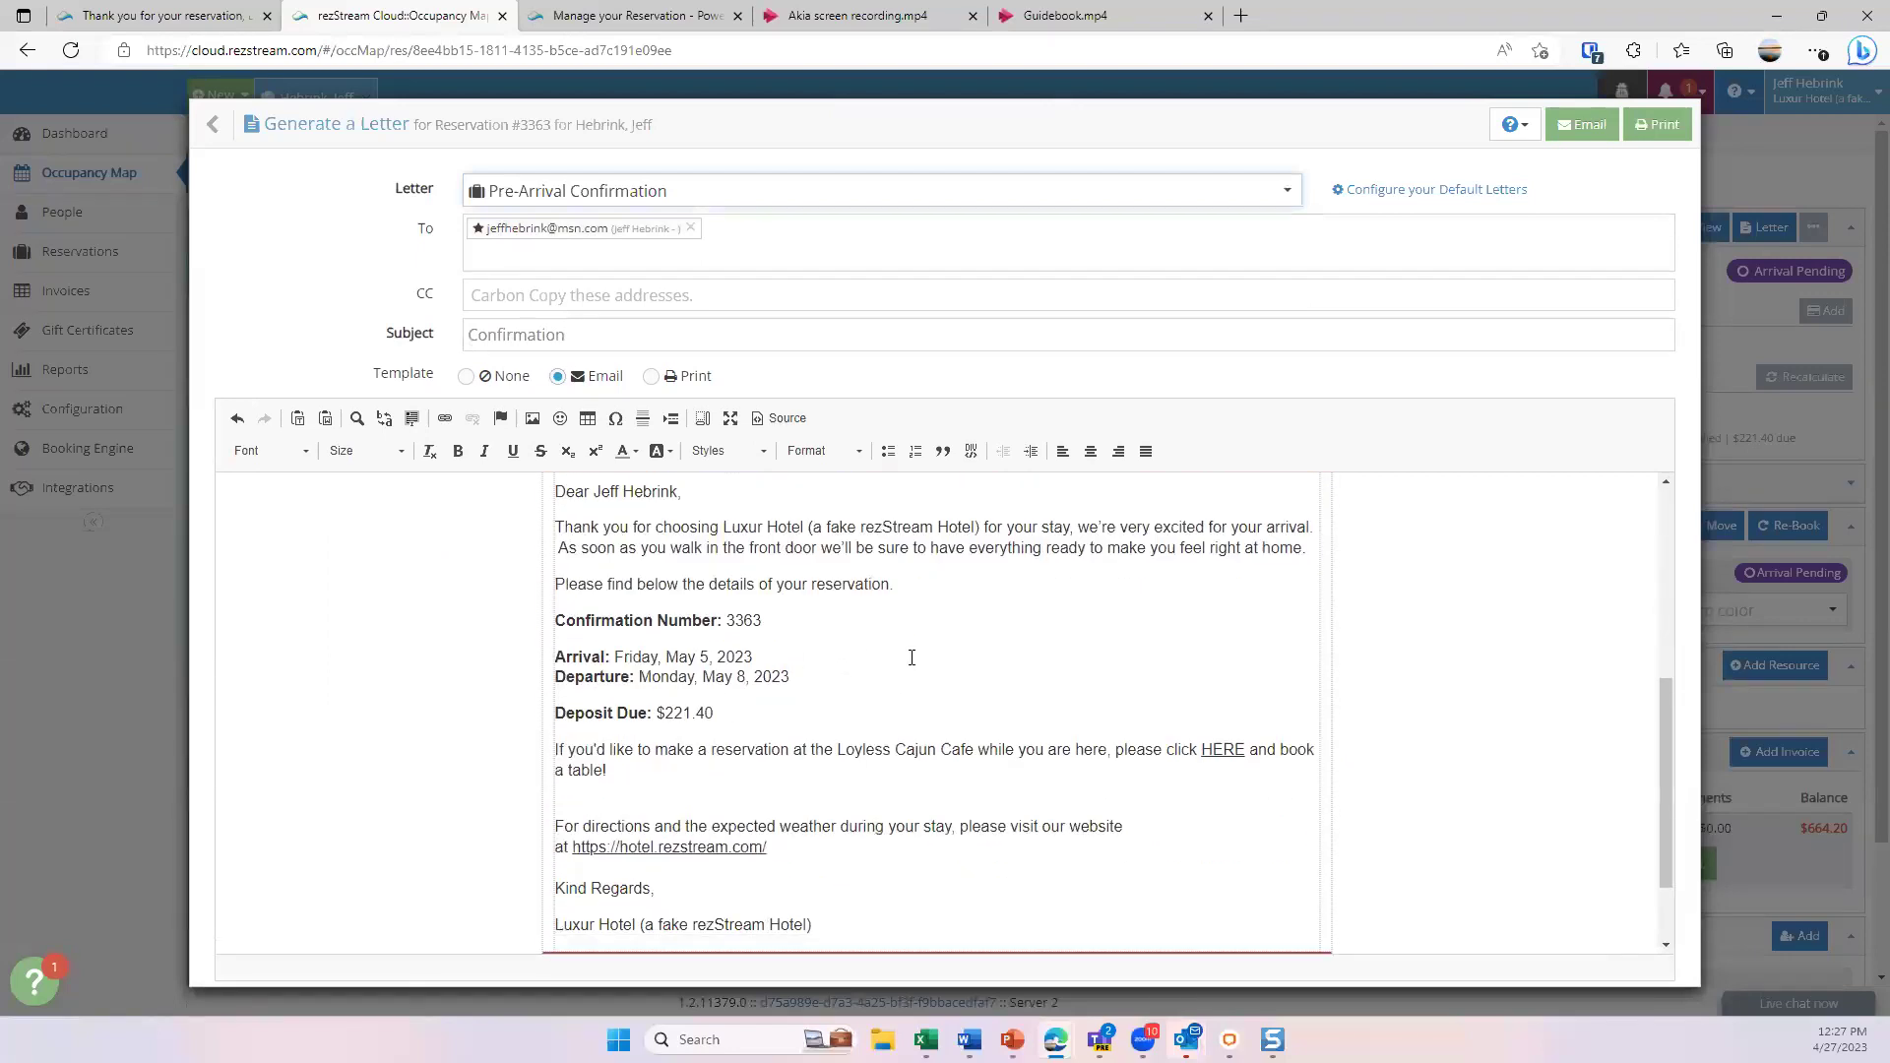
scroll(912, 658, down, 2)
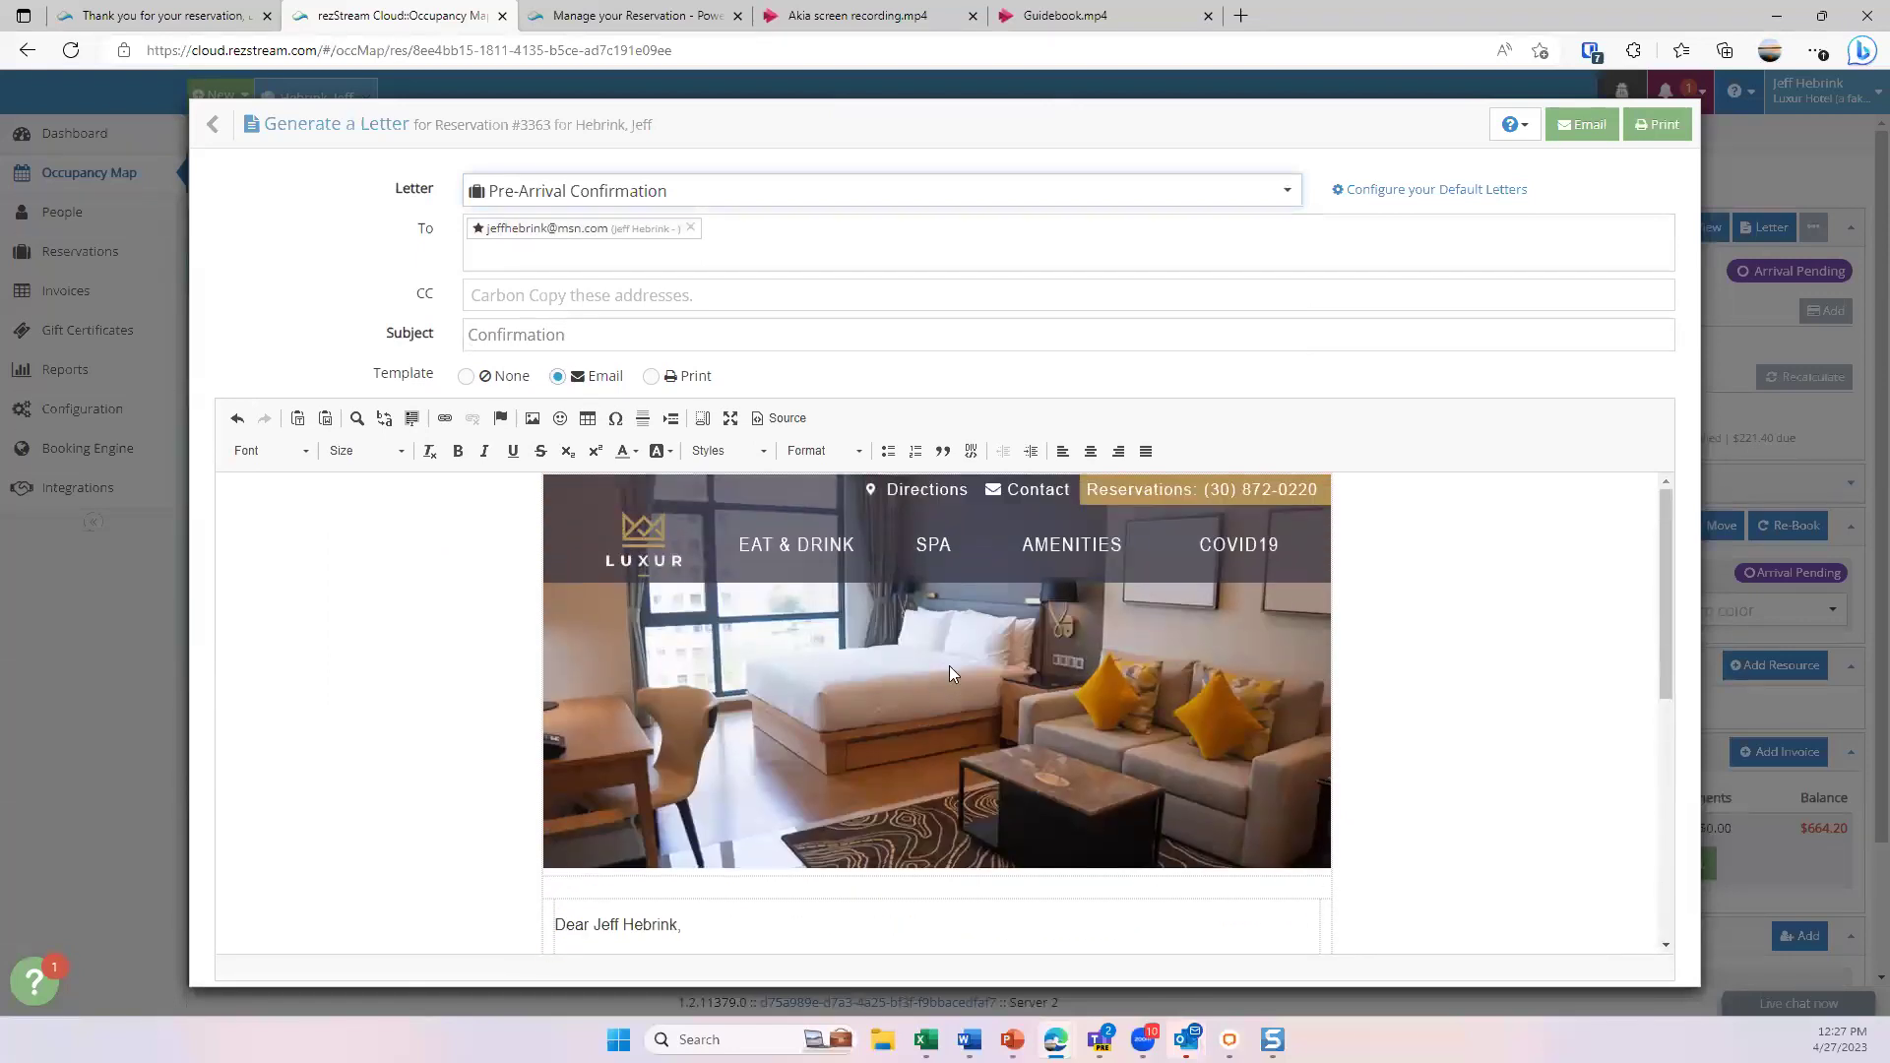
scroll(949, 674, down, 4)
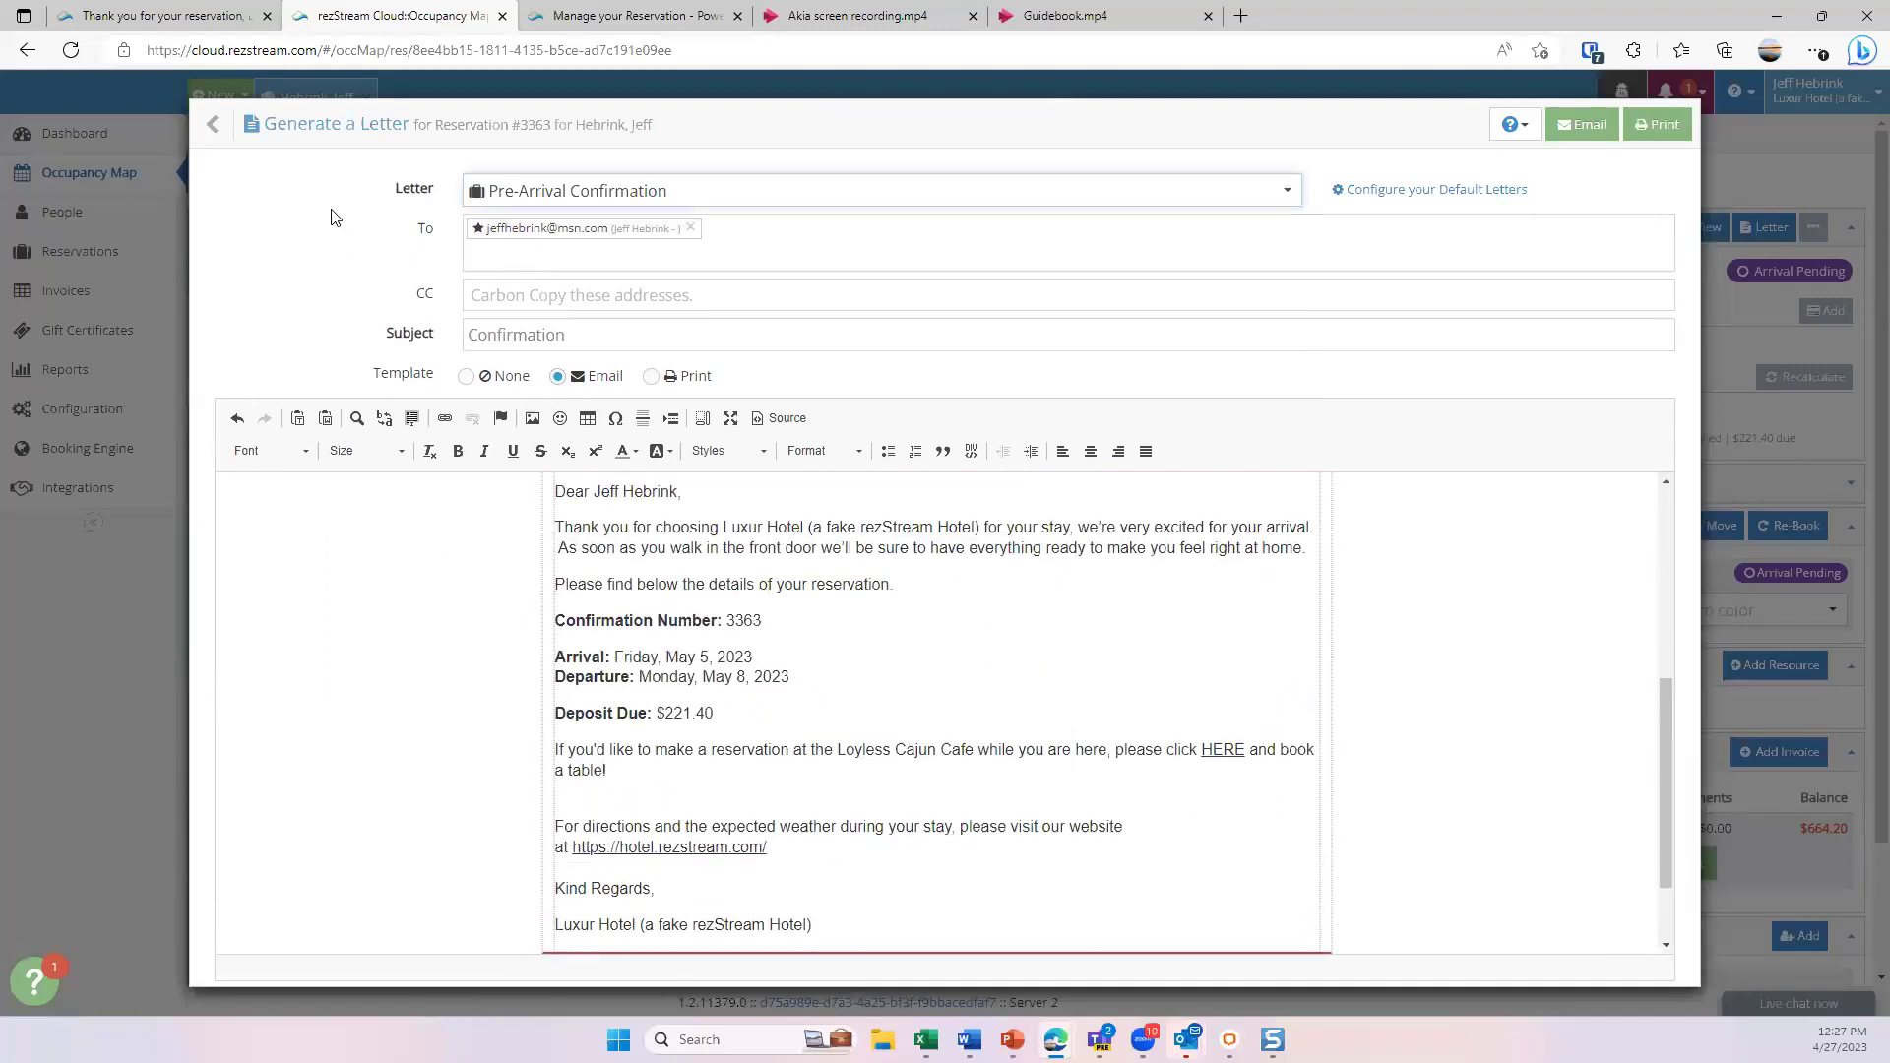
click(334, 125)
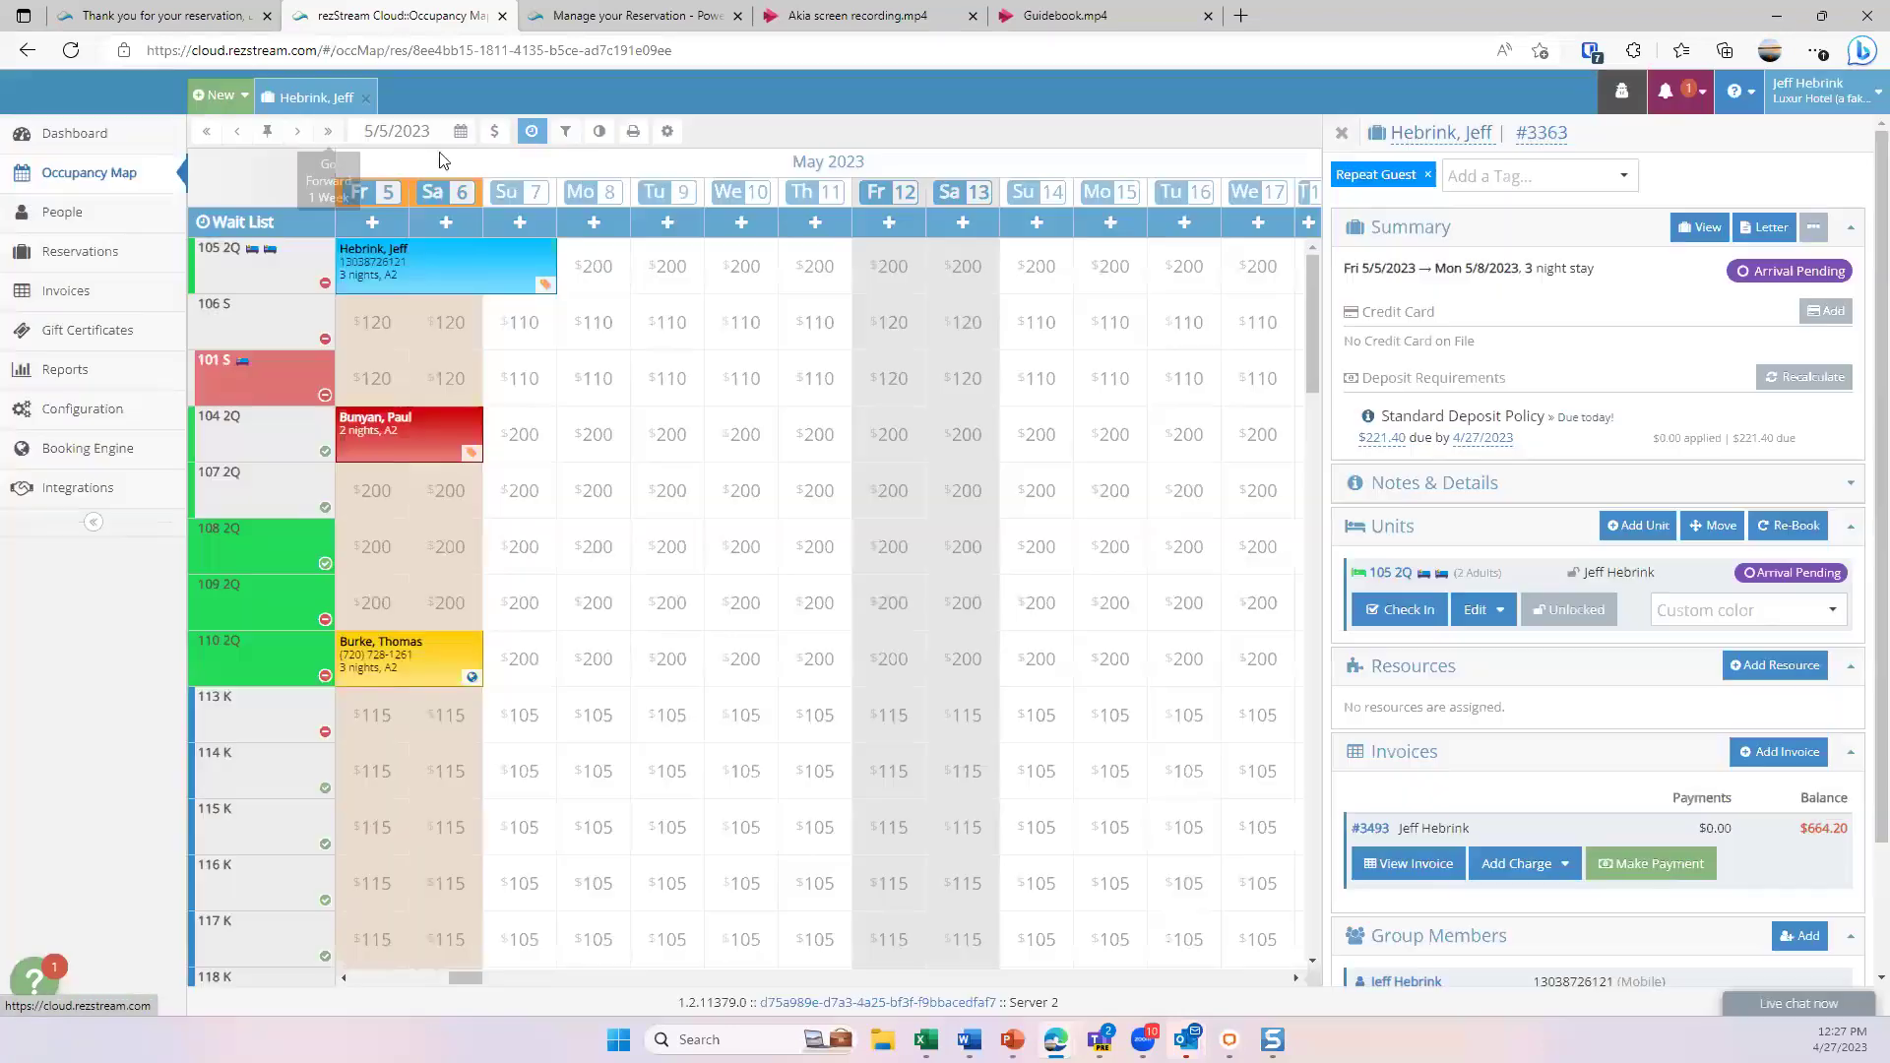
- Close the reservation details panel and show the New item options
click(1341, 135)
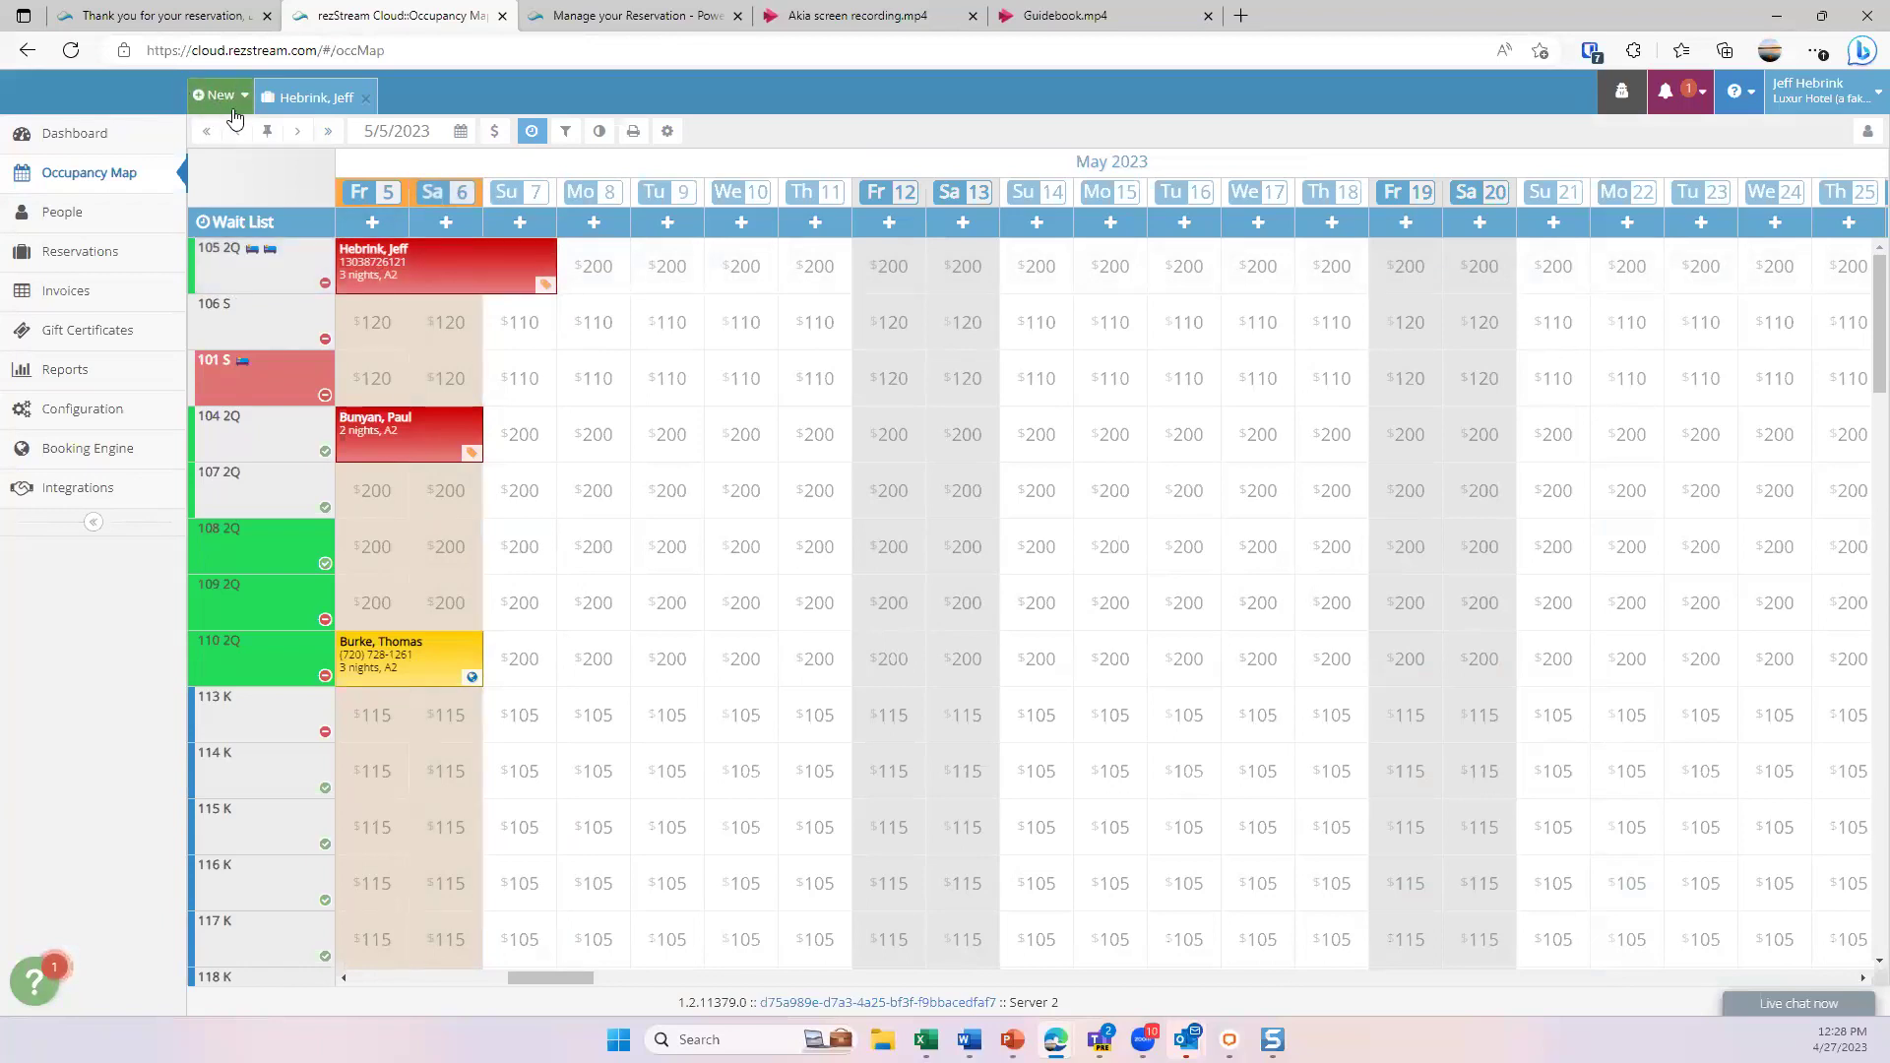
click(230, 106)
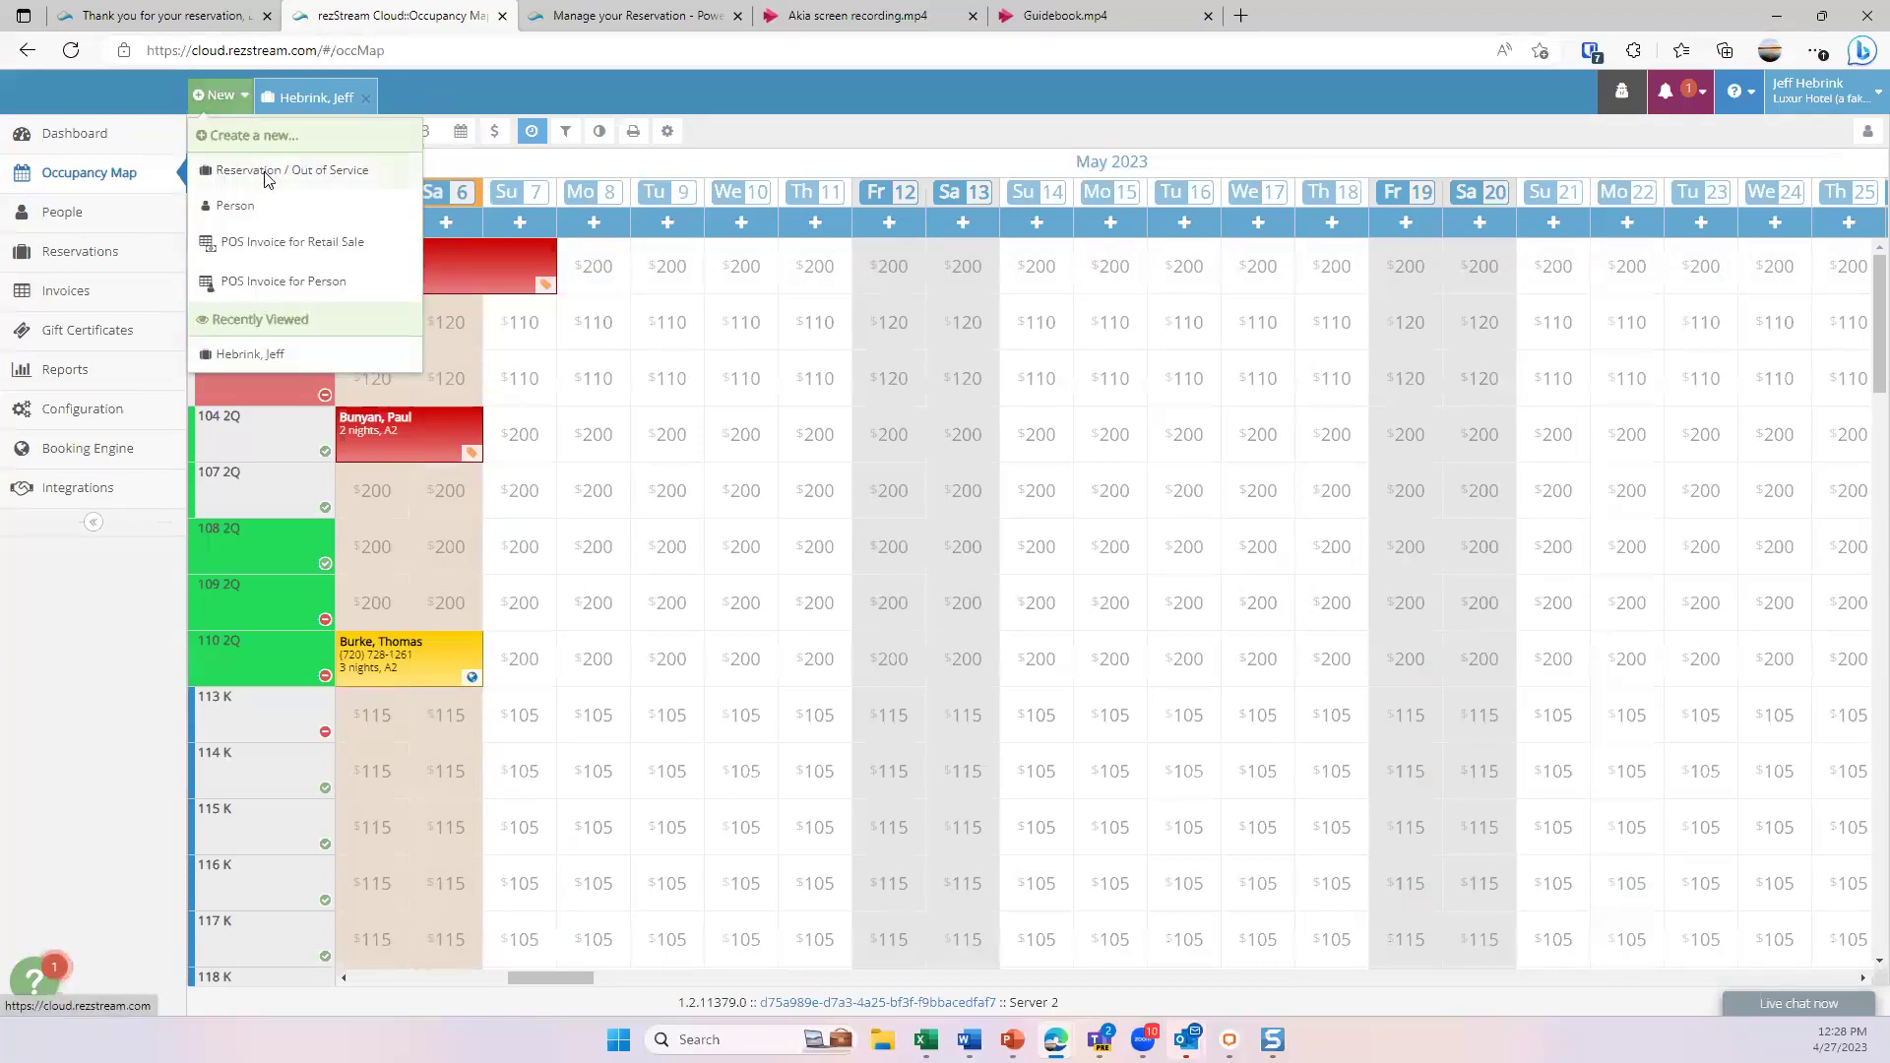
click(264, 173)
click(340, 246)
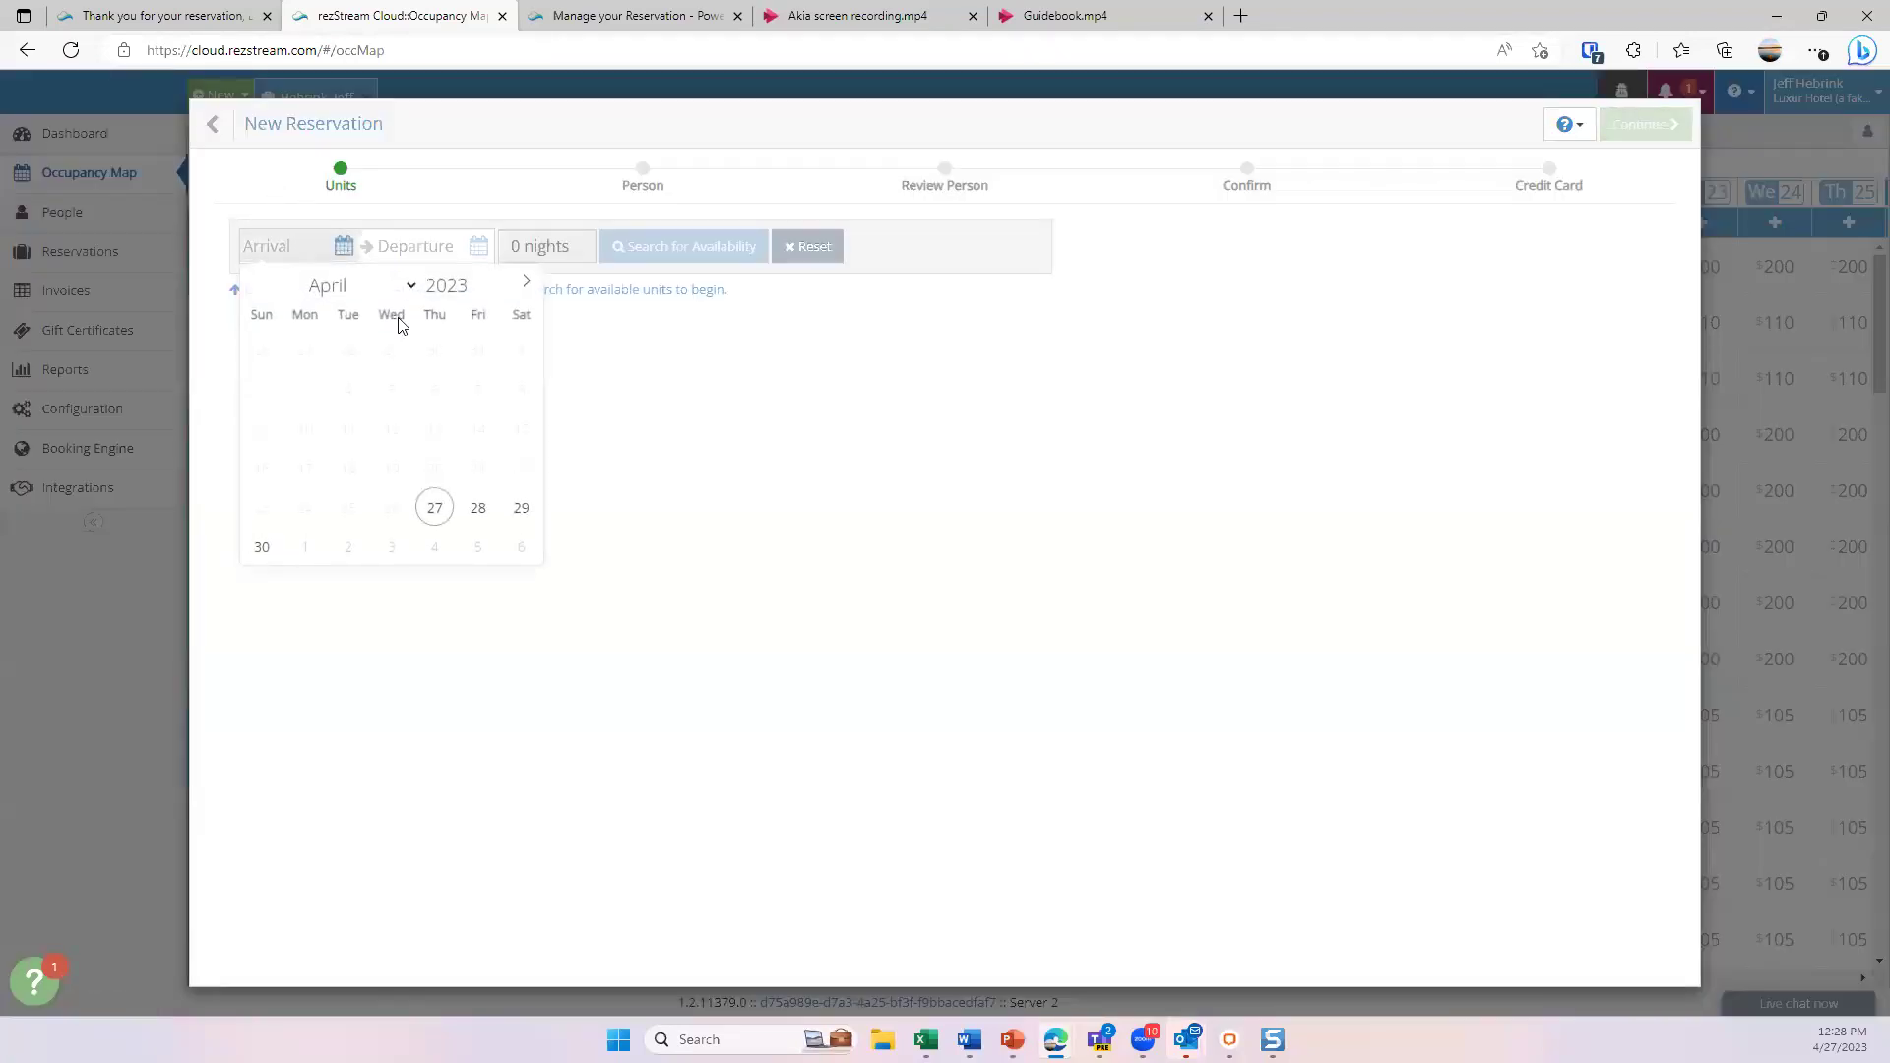
click(524, 282)
click(394, 394)
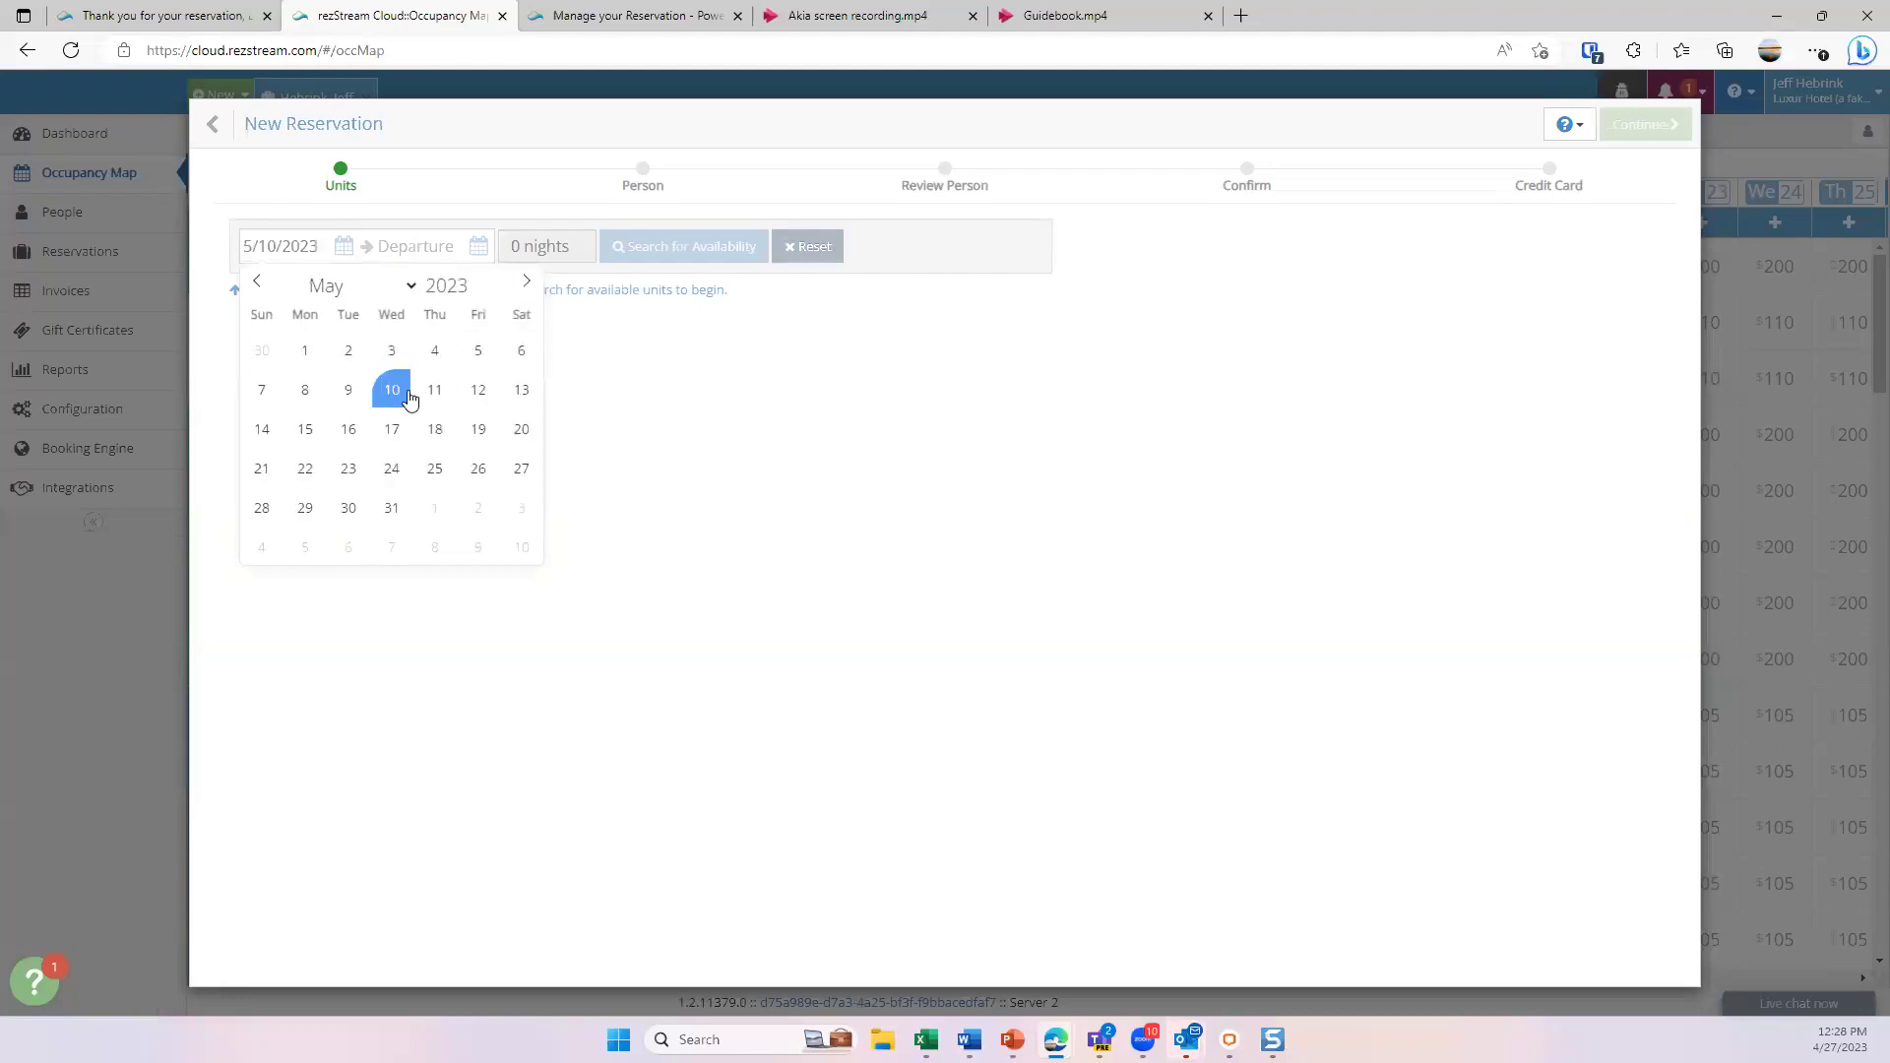
click(522, 392)
click(658, 258)
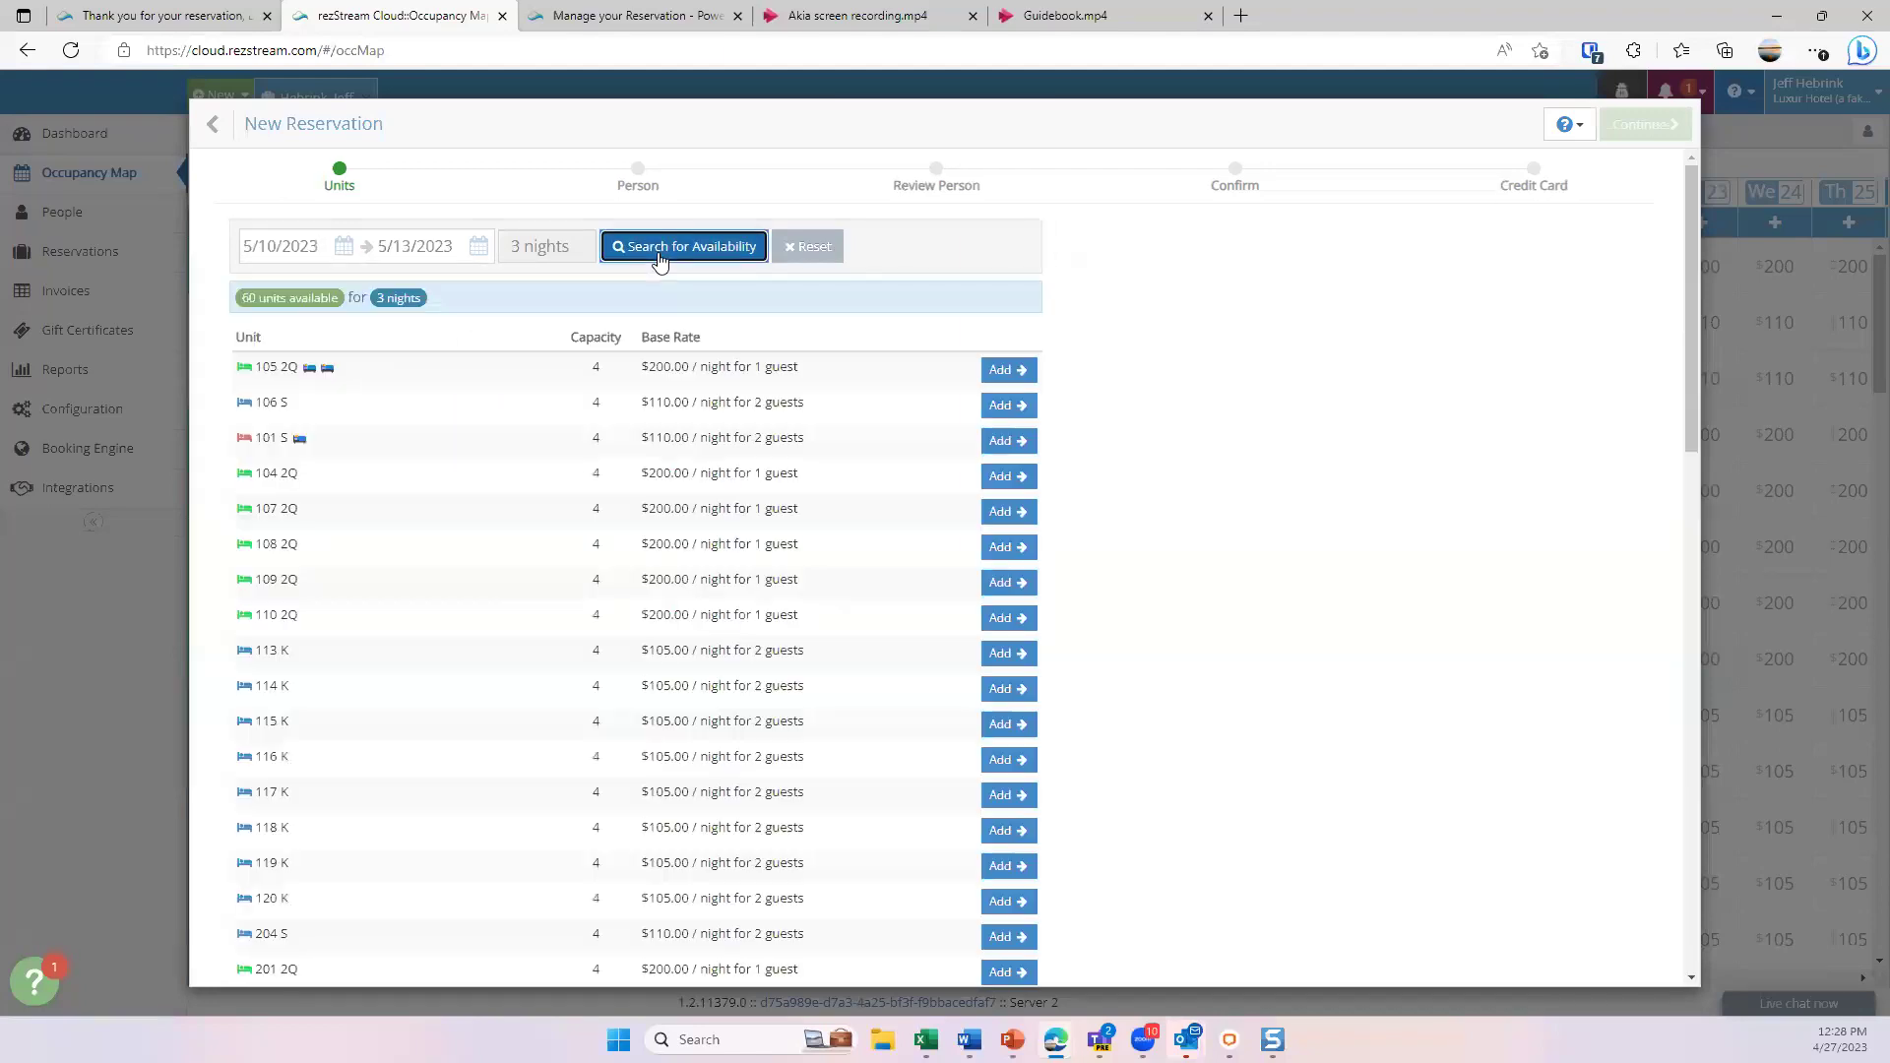
click(1001, 370)
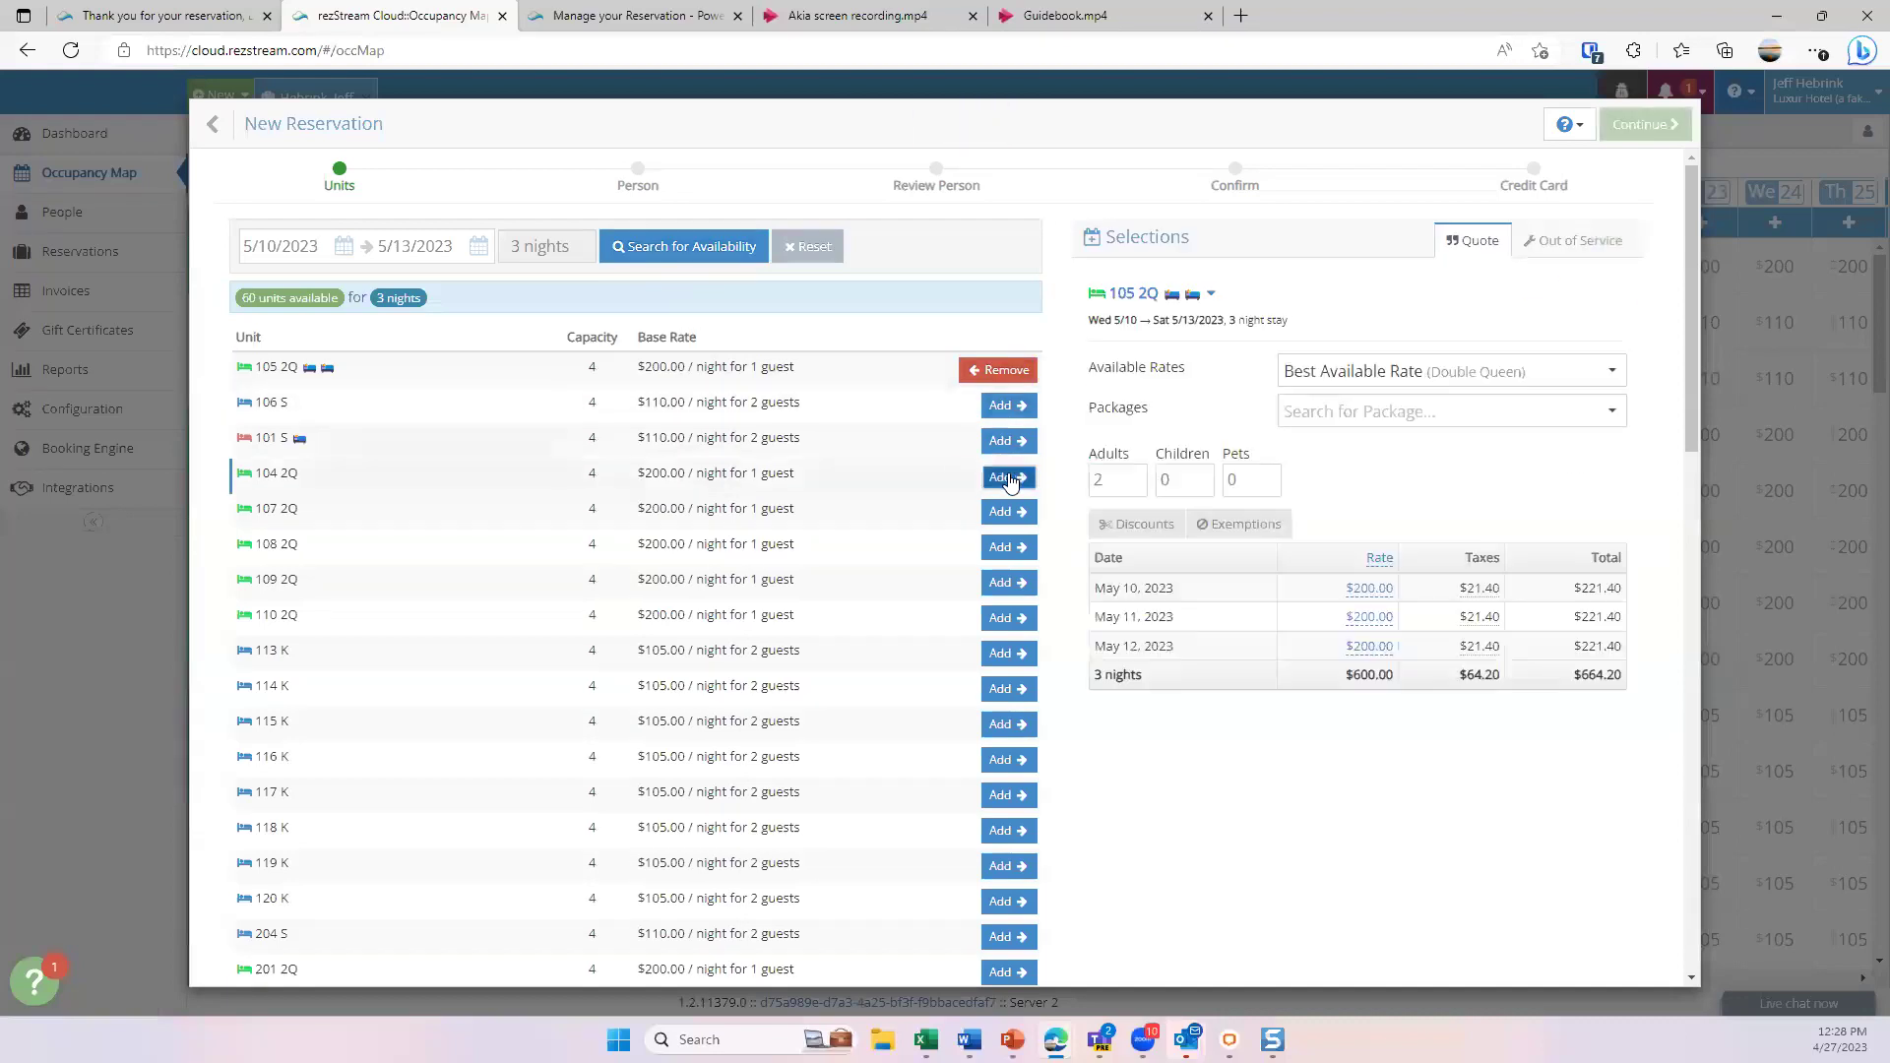
click(1002, 476)
click(1001, 547)
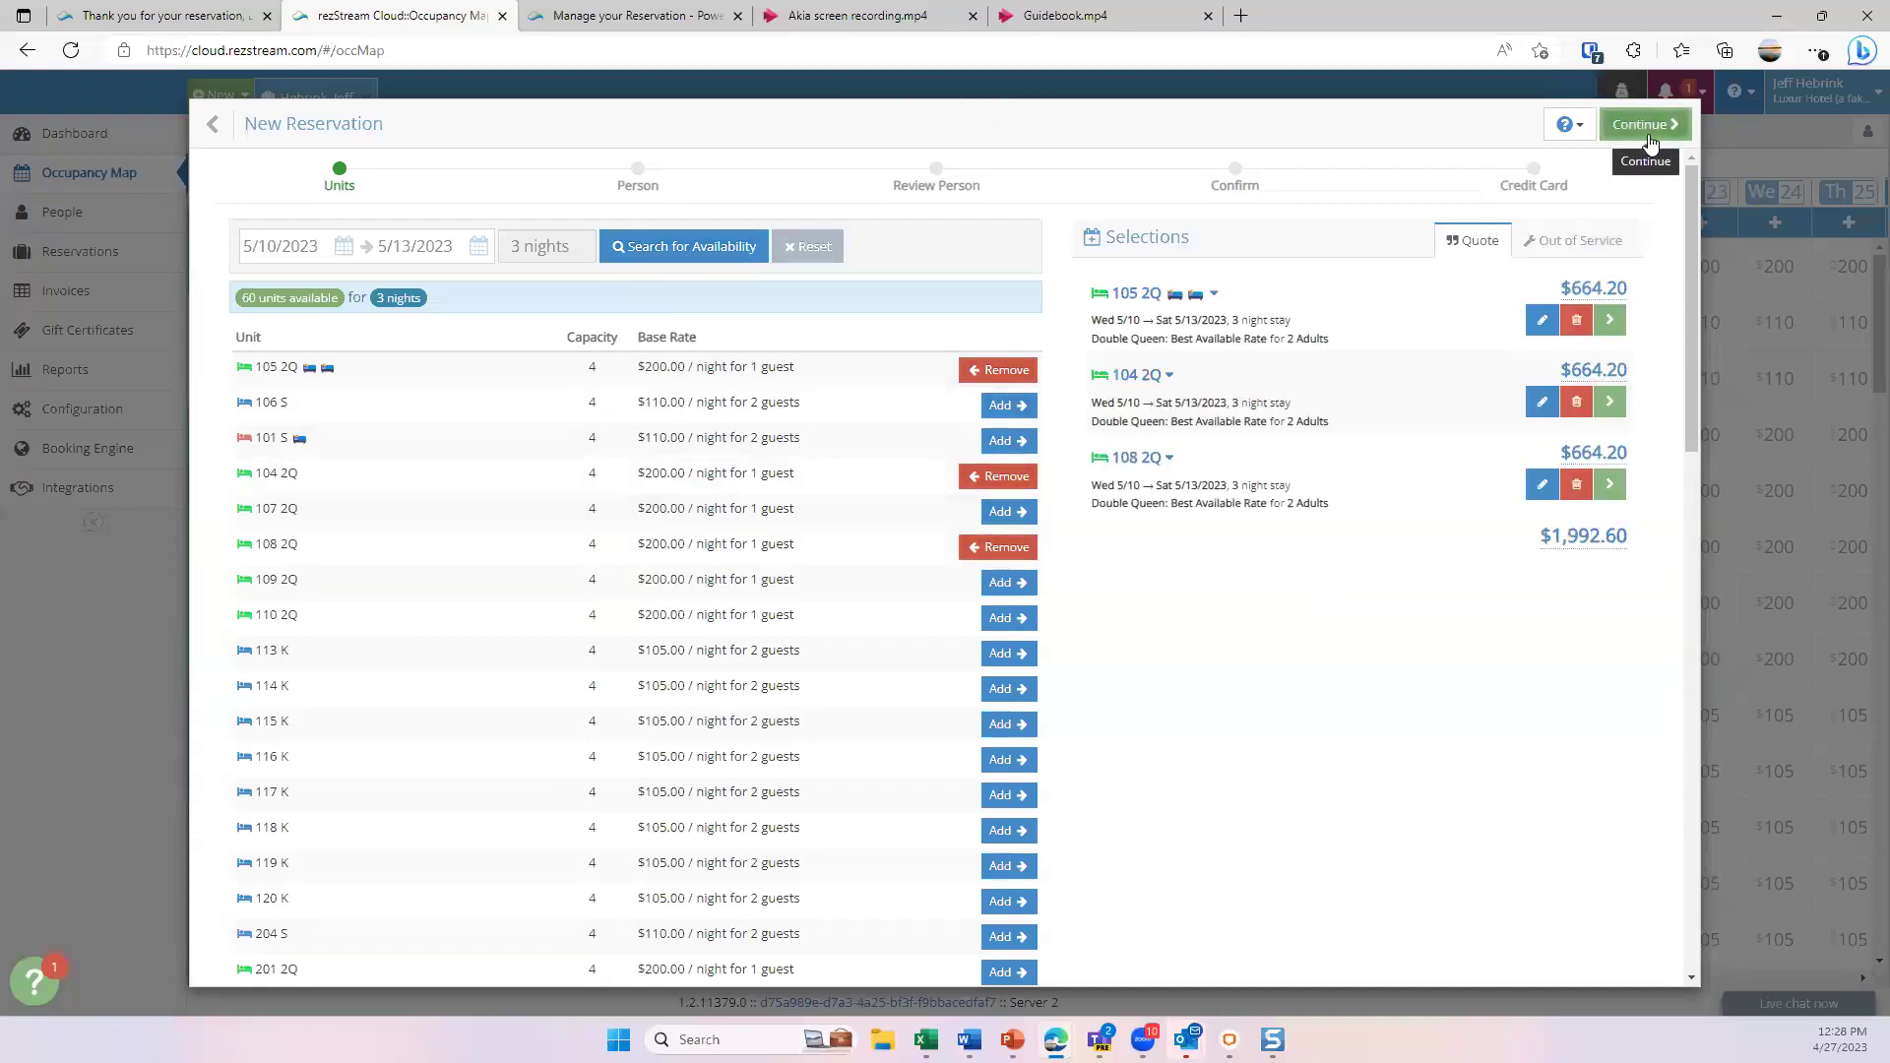
click(1004, 548)
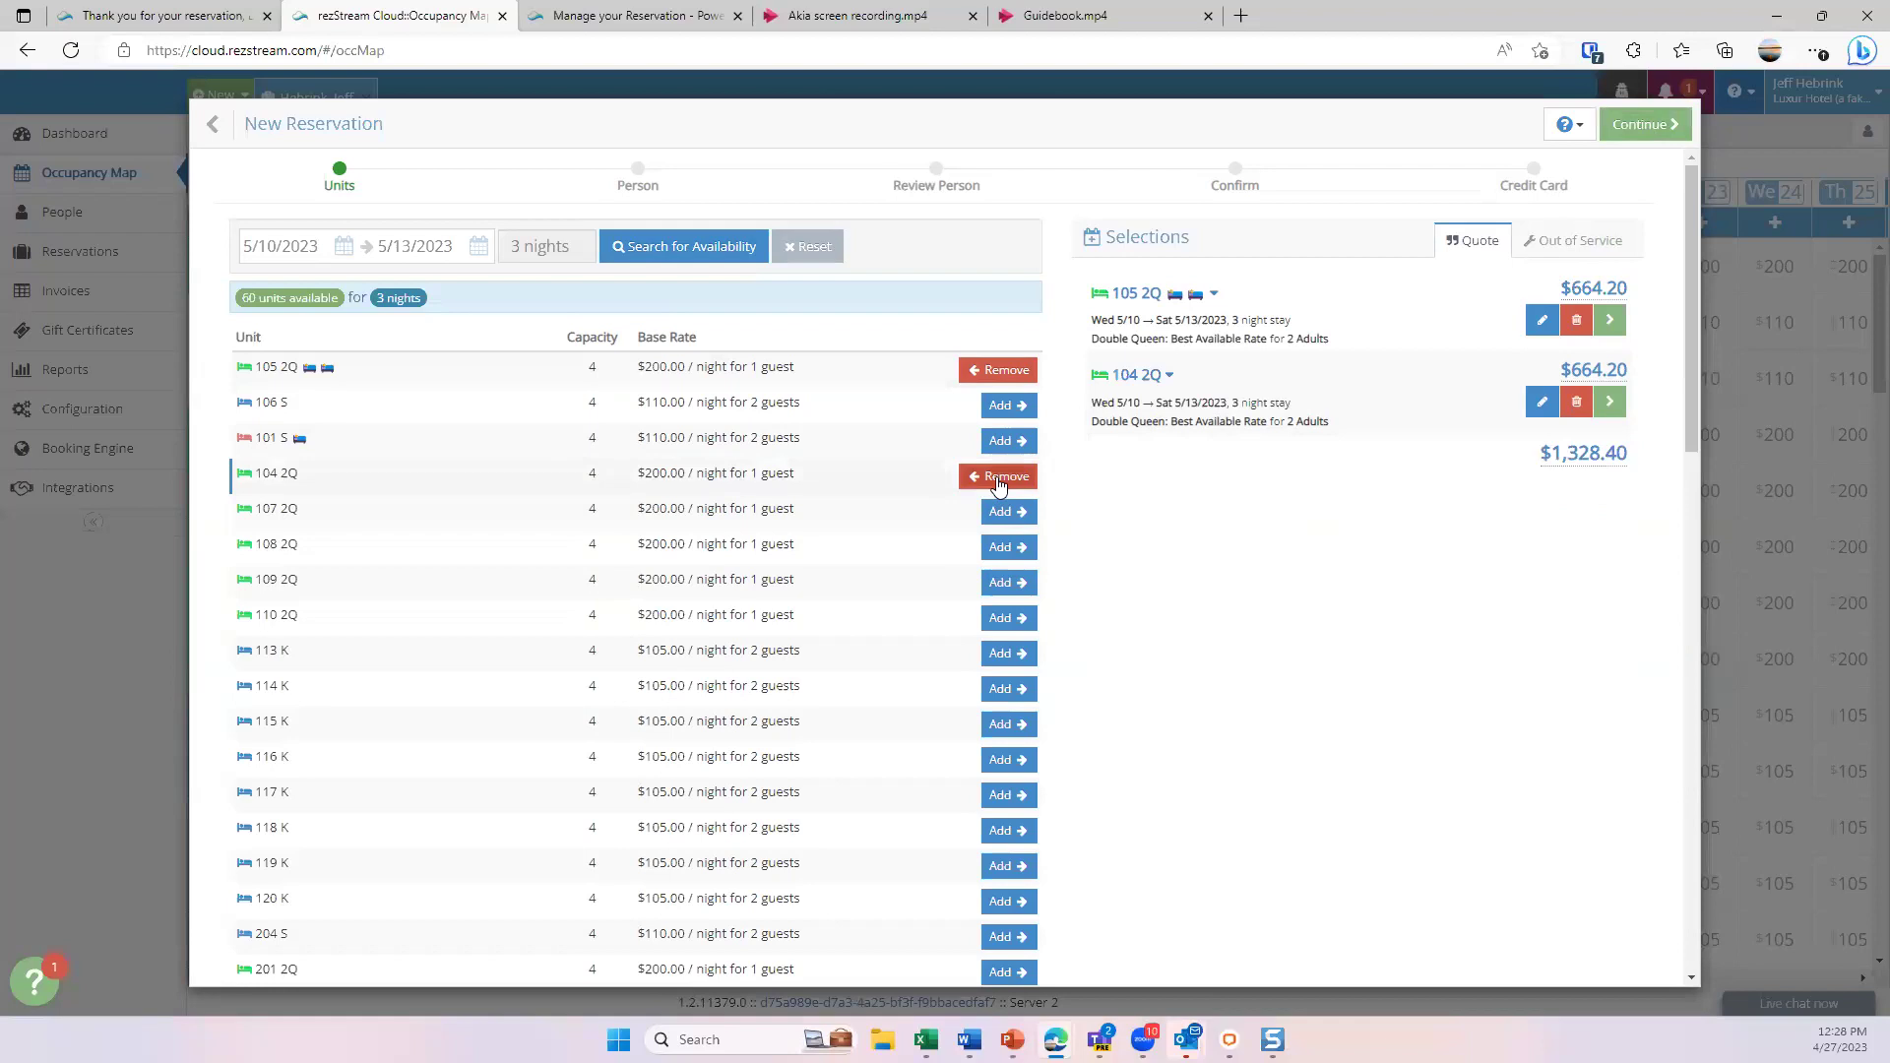
click(1001, 476)
click(999, 372)
click(1004, 512)
click(1649, 125)
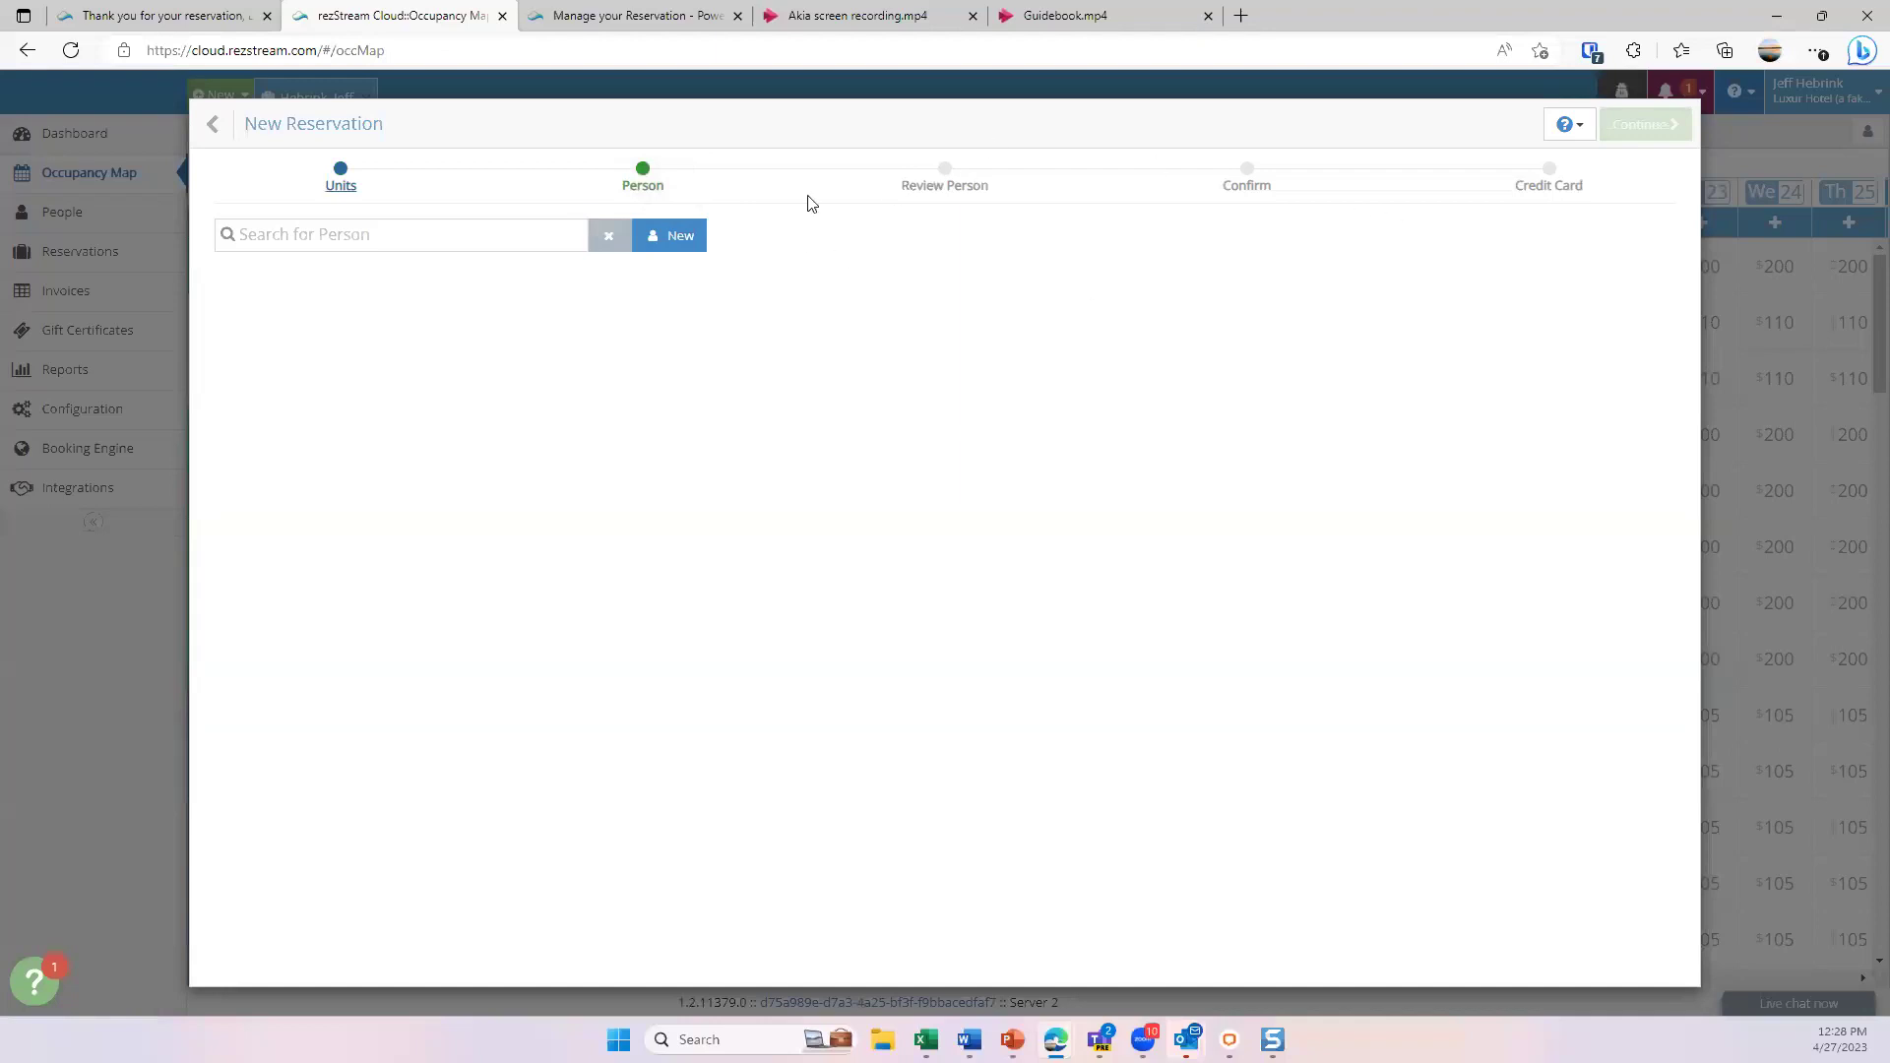
mouse_move(213, 125)
click(317, 131)
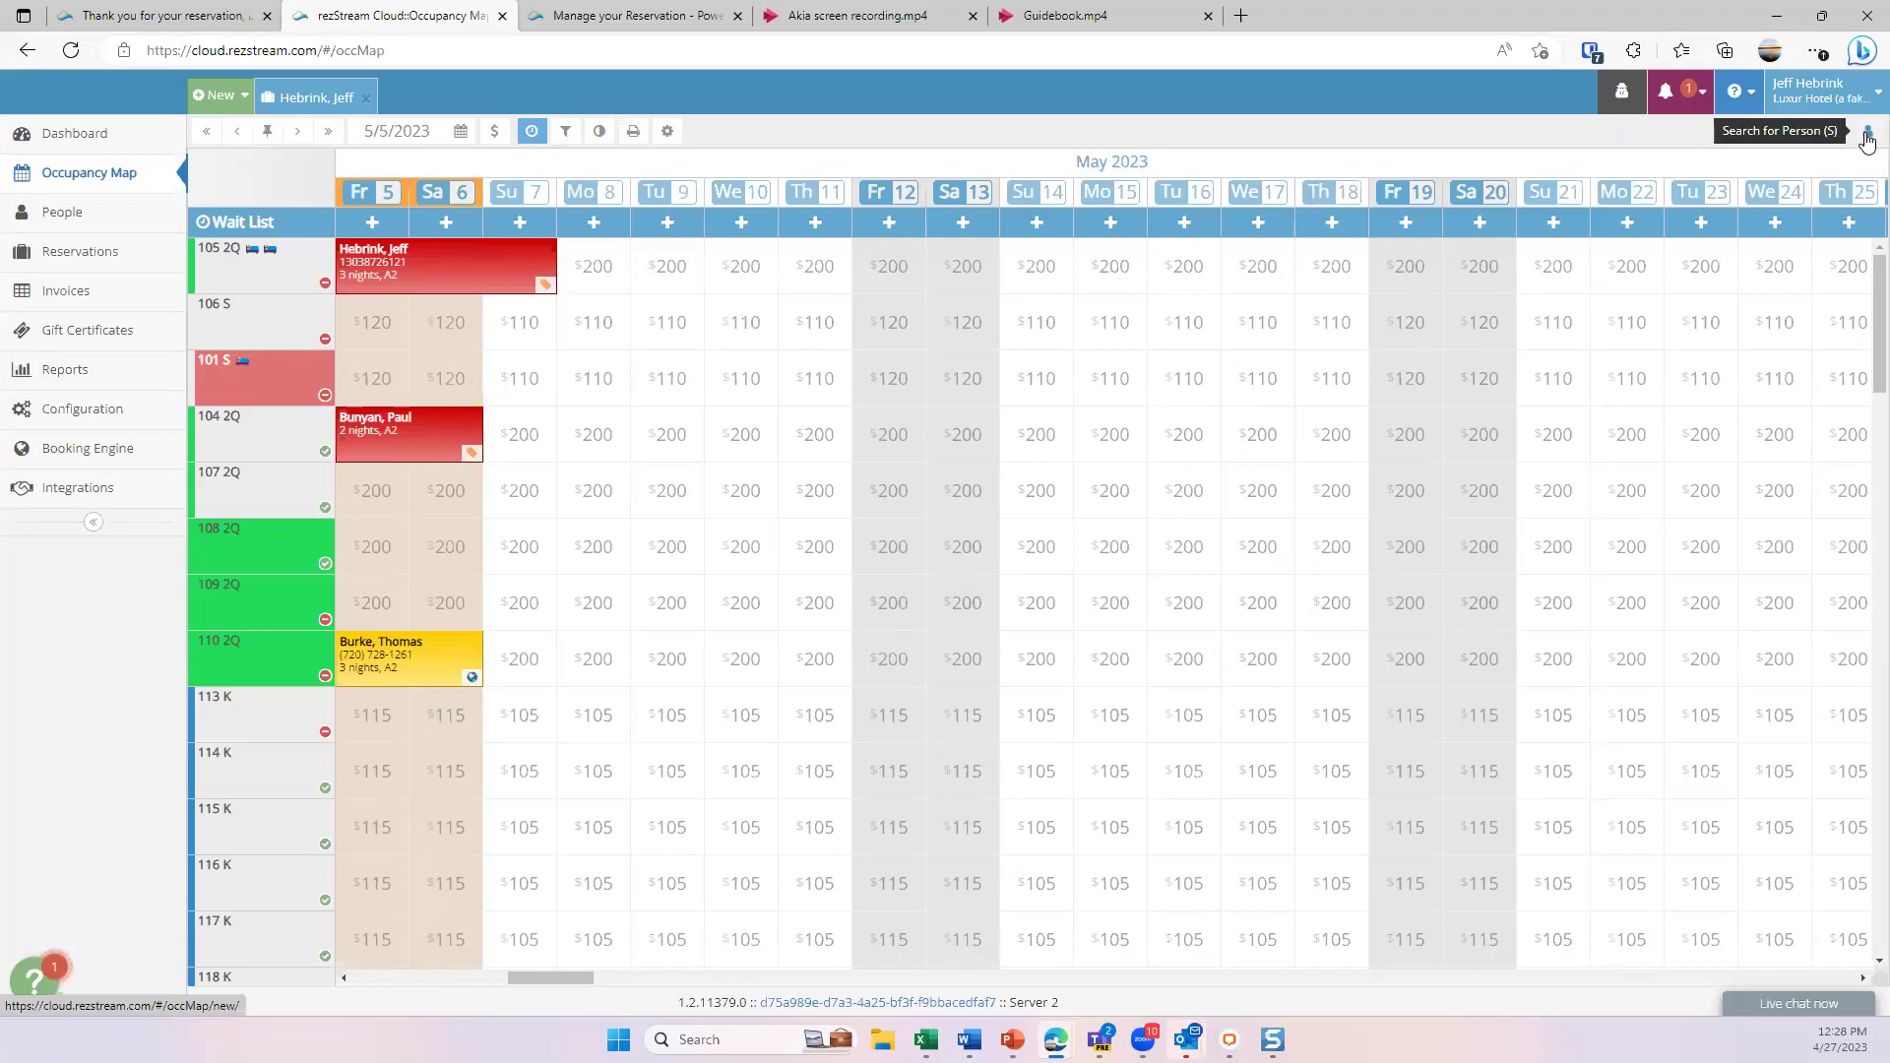
click(1867, 138)
text(hebrini)
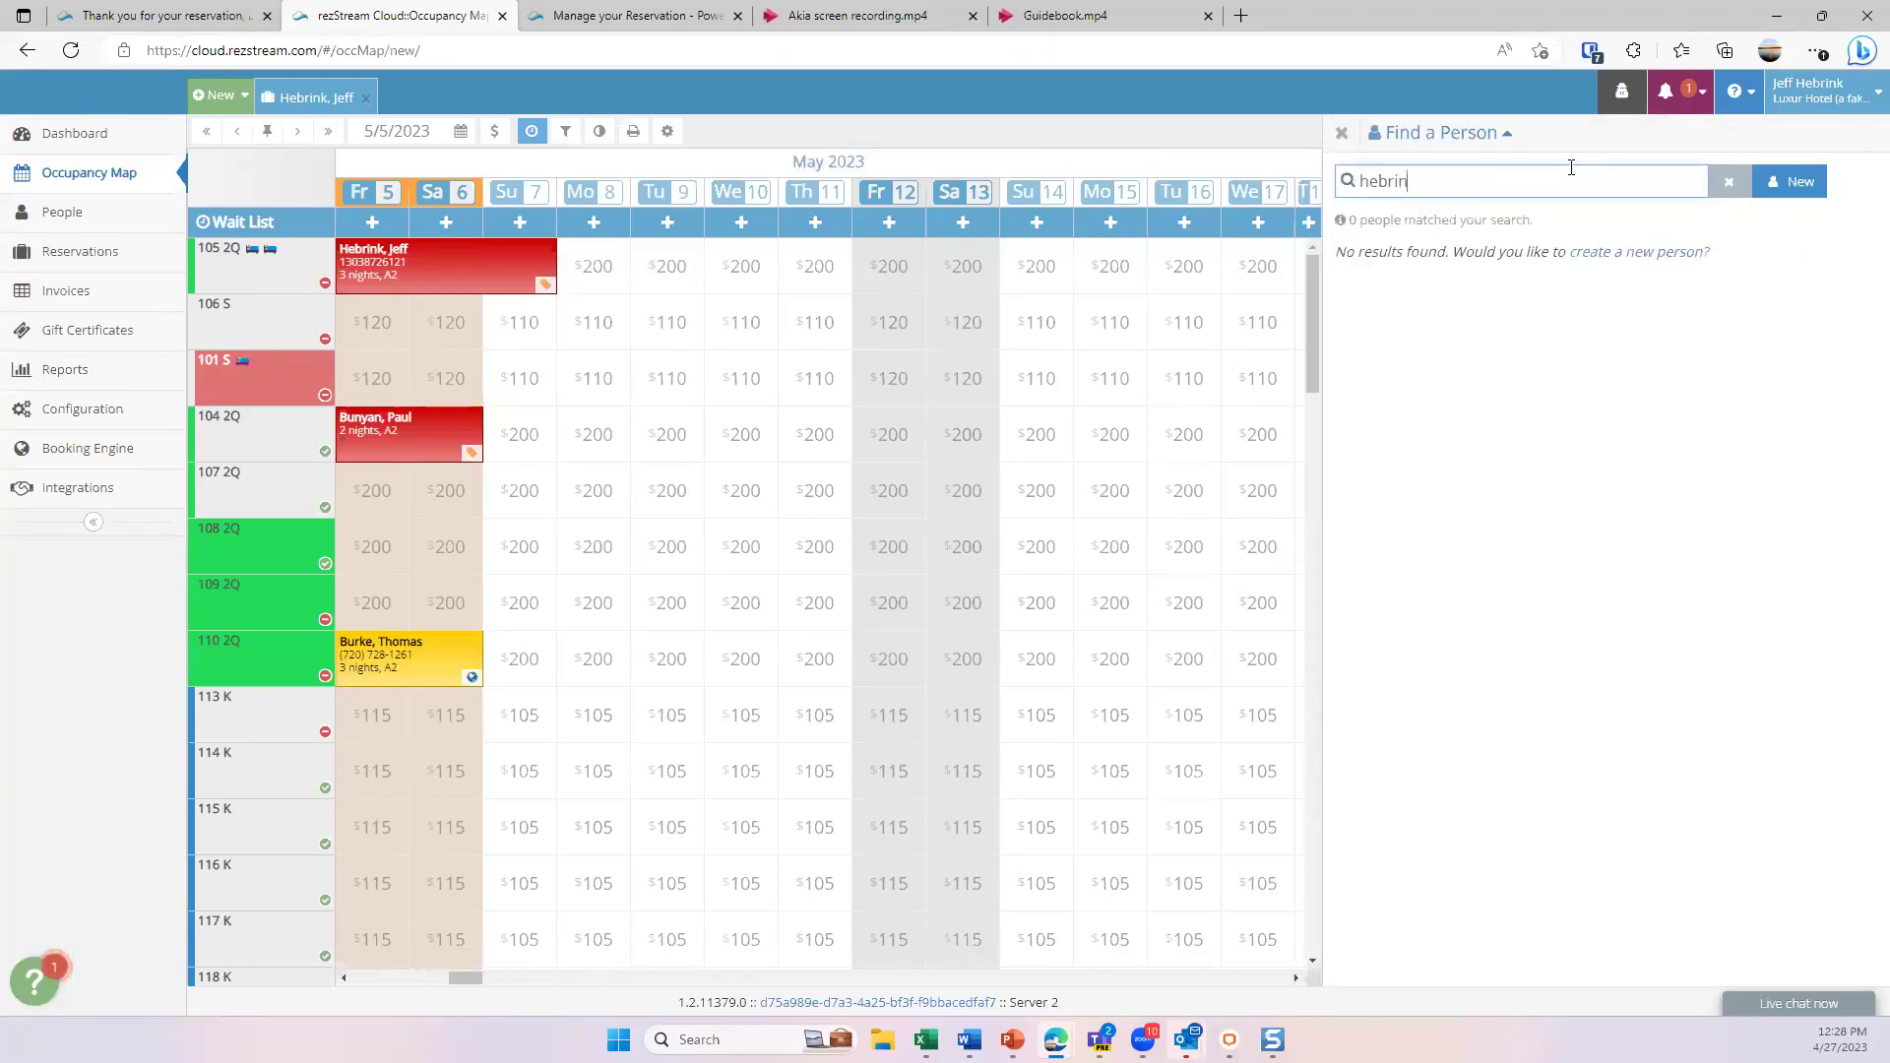
click(1558, 324)
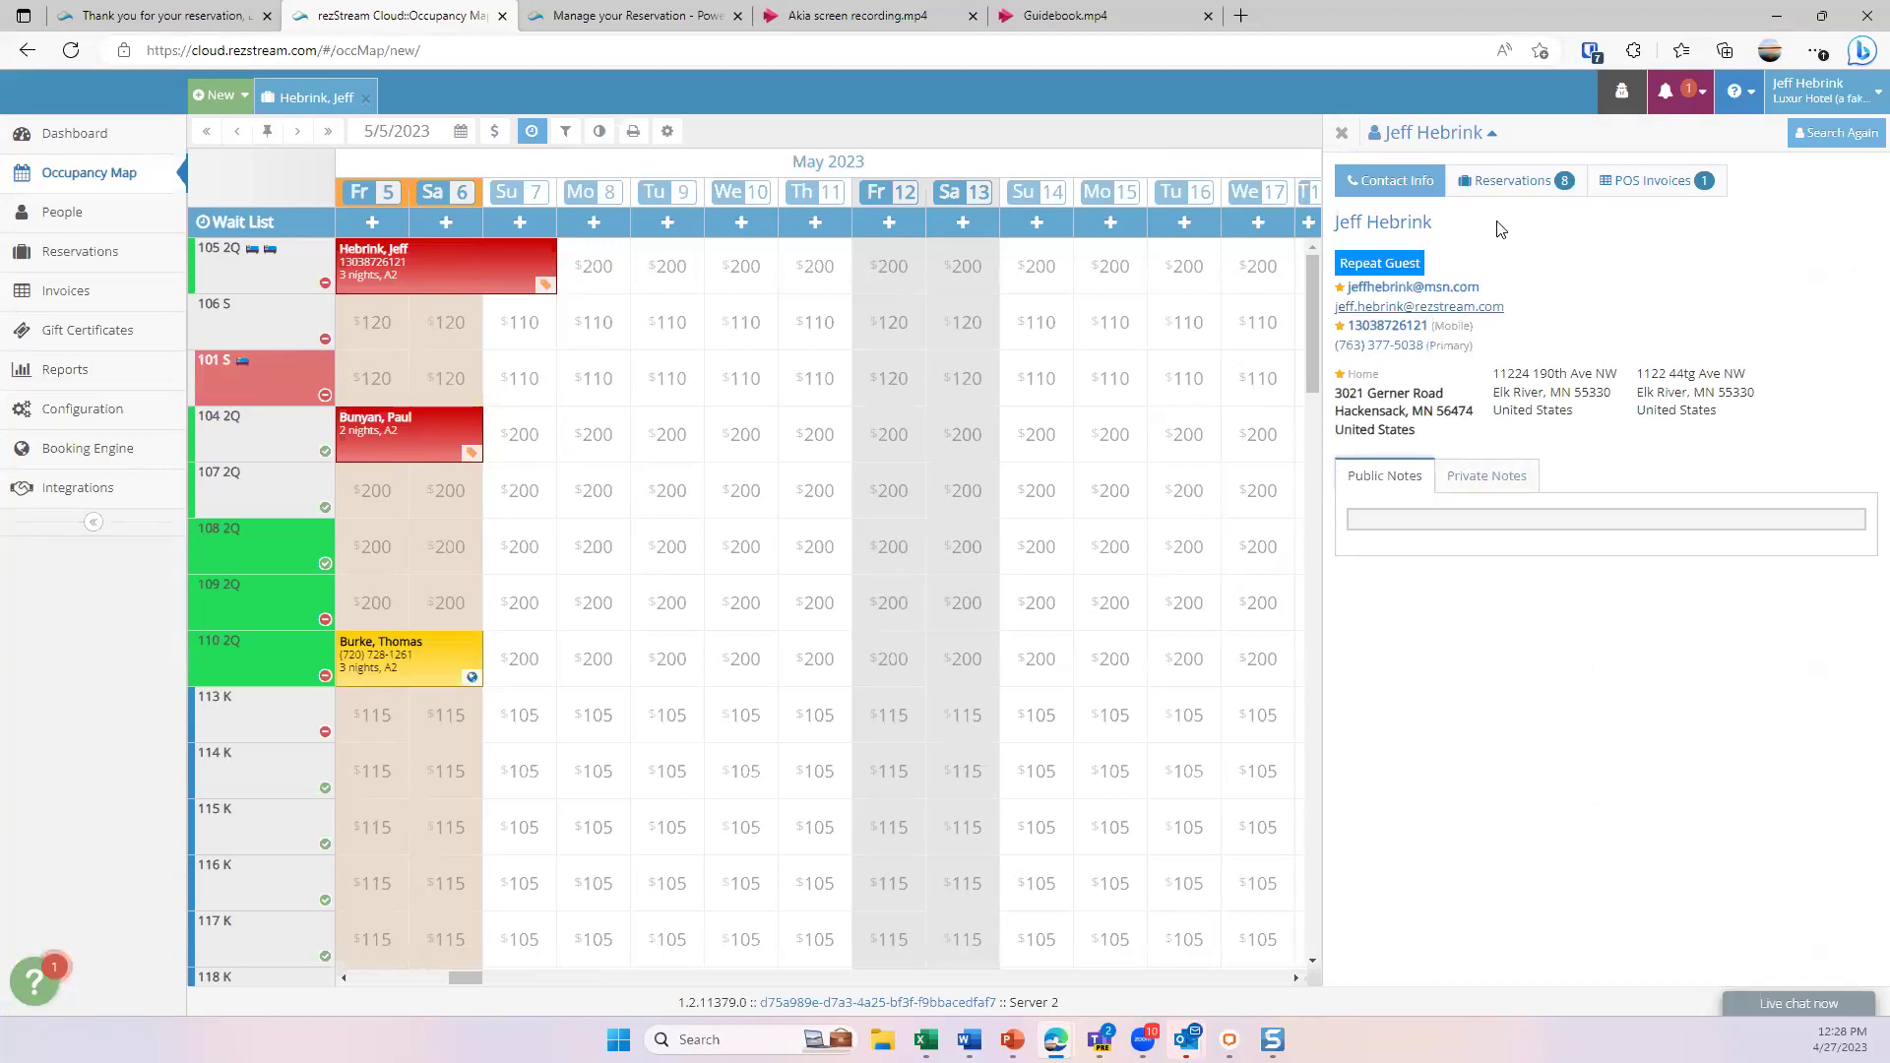
click(1514, 187)
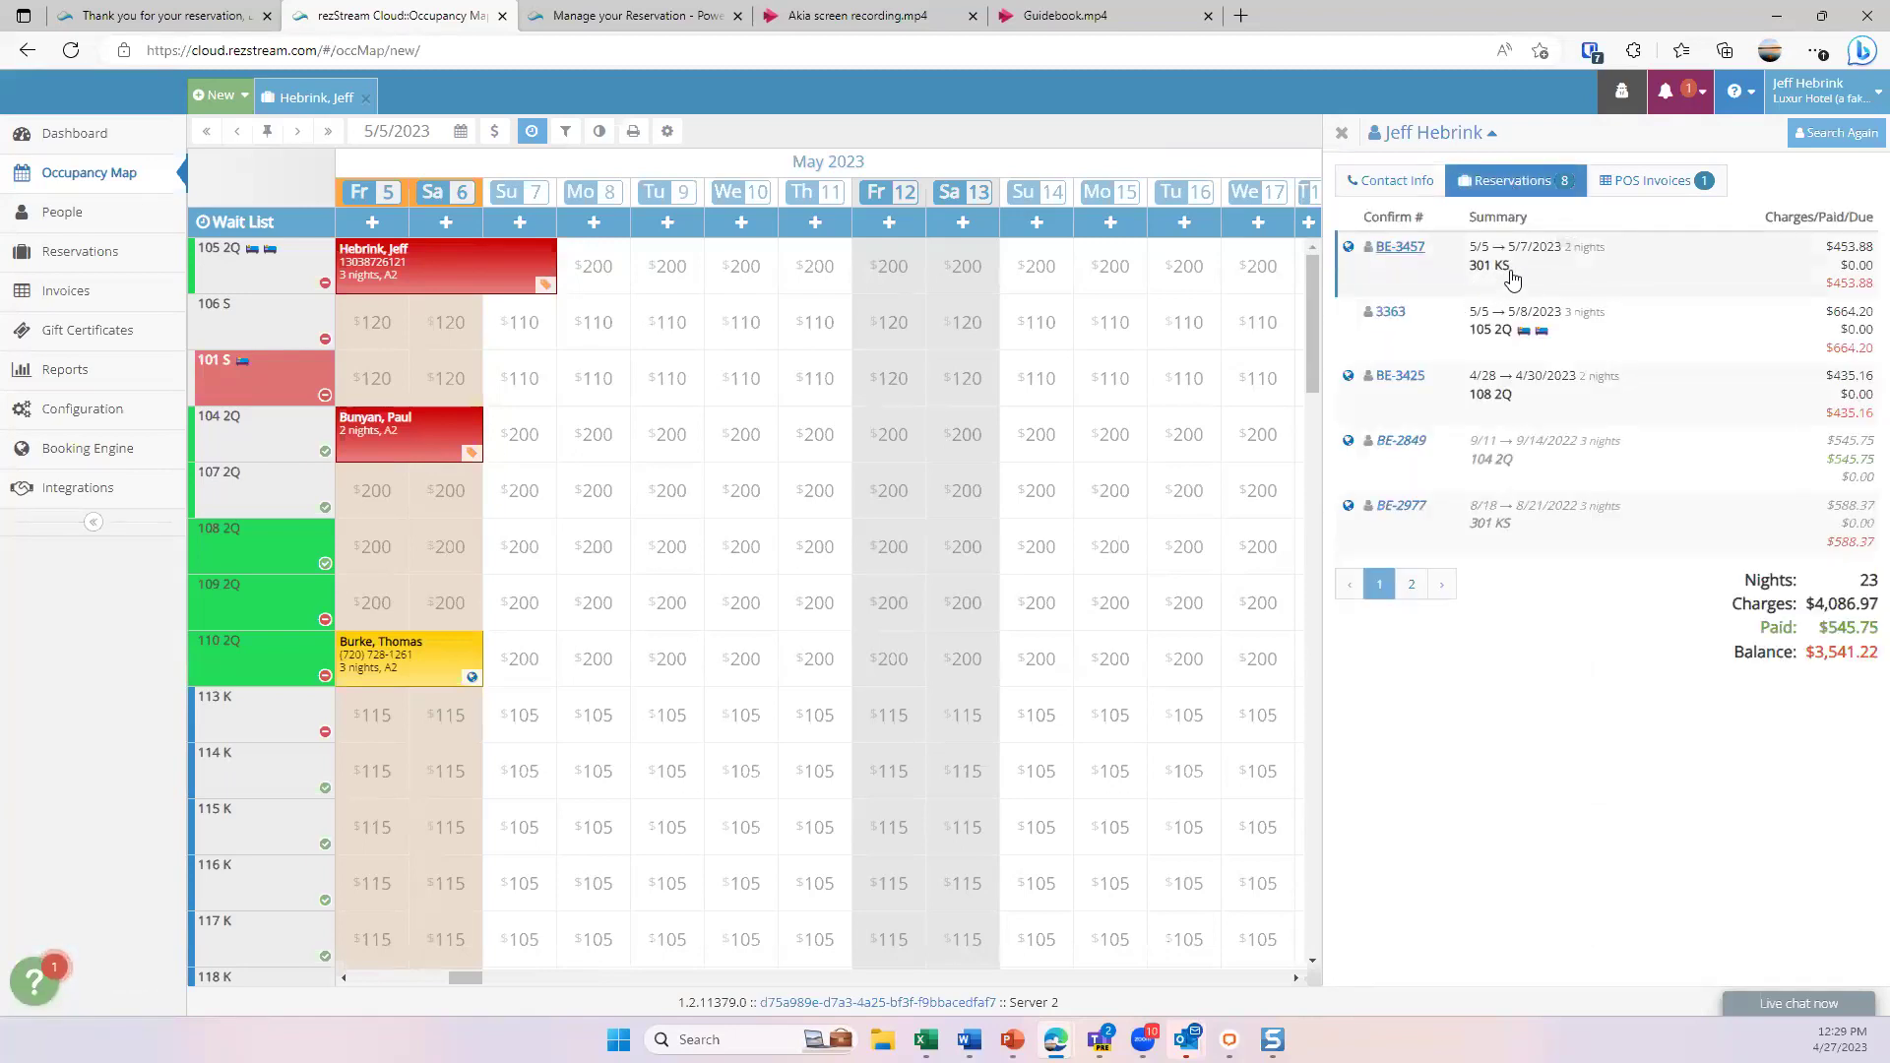
click(1399, 187)
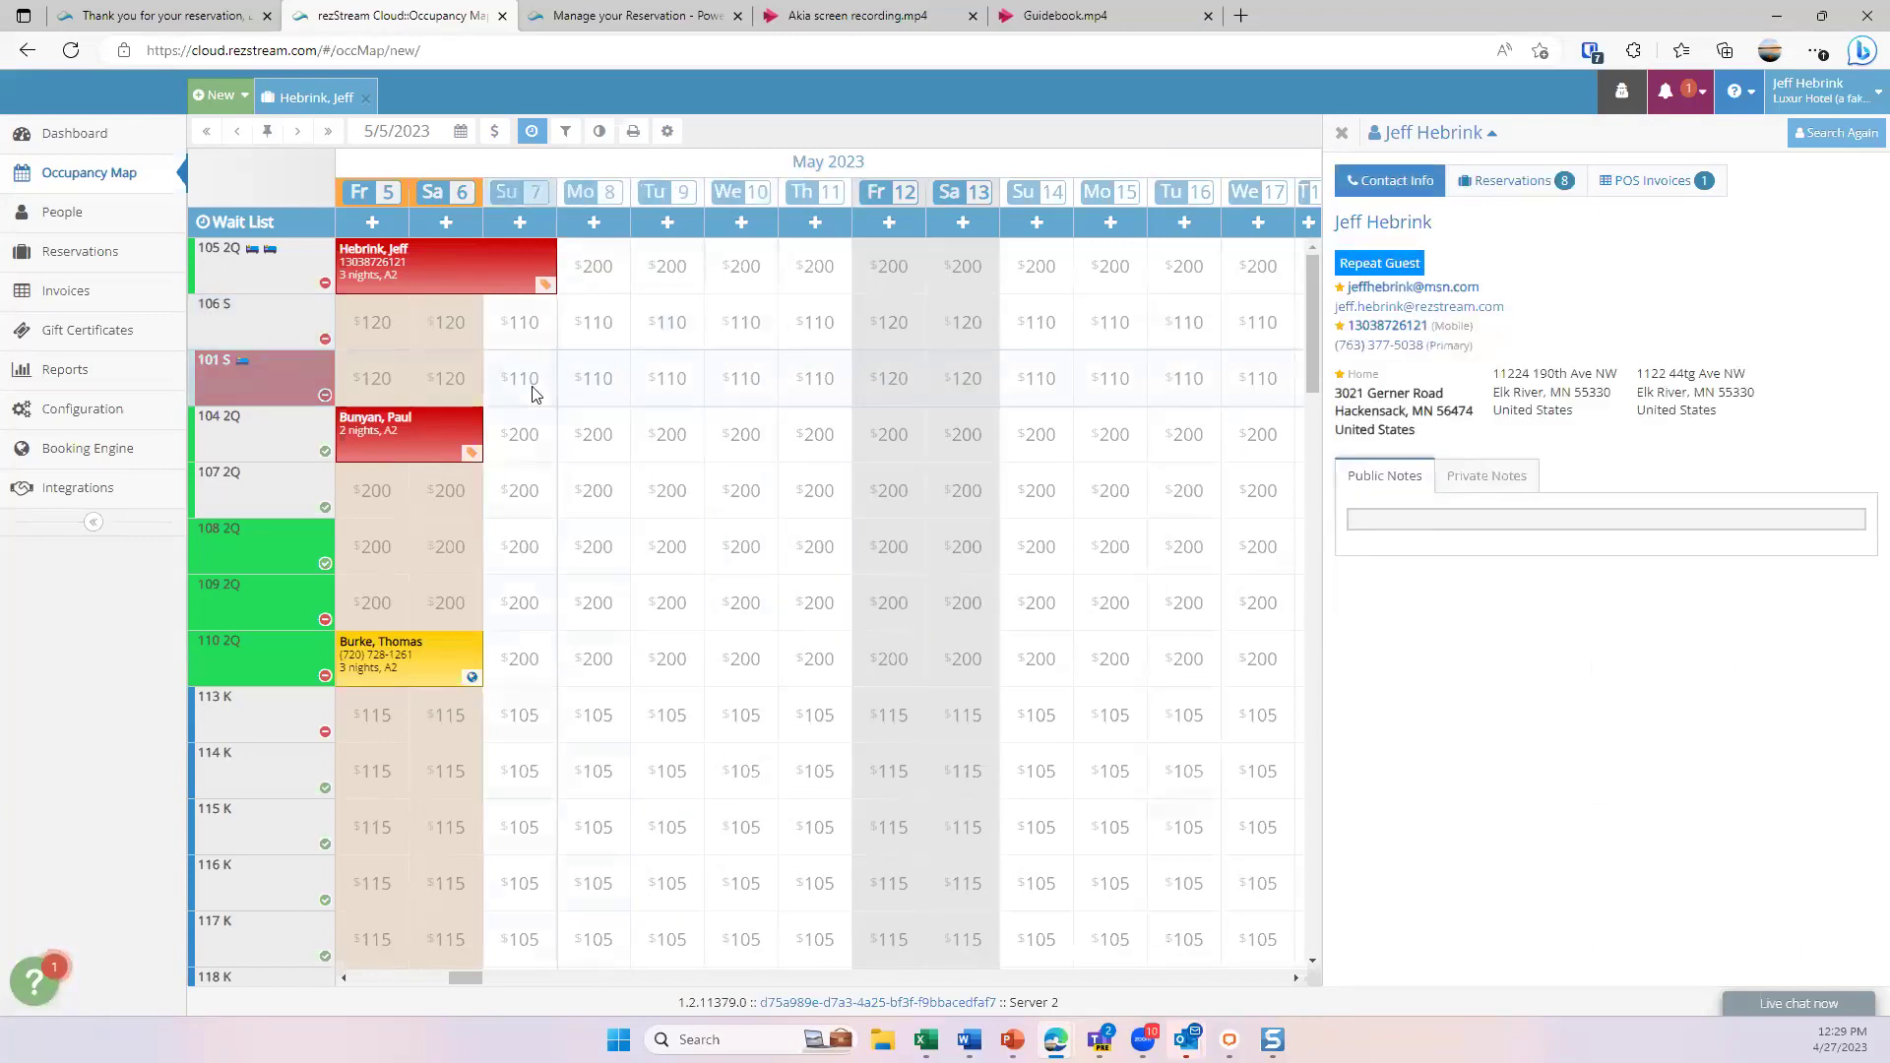
drag(507, 380, 705, 403)
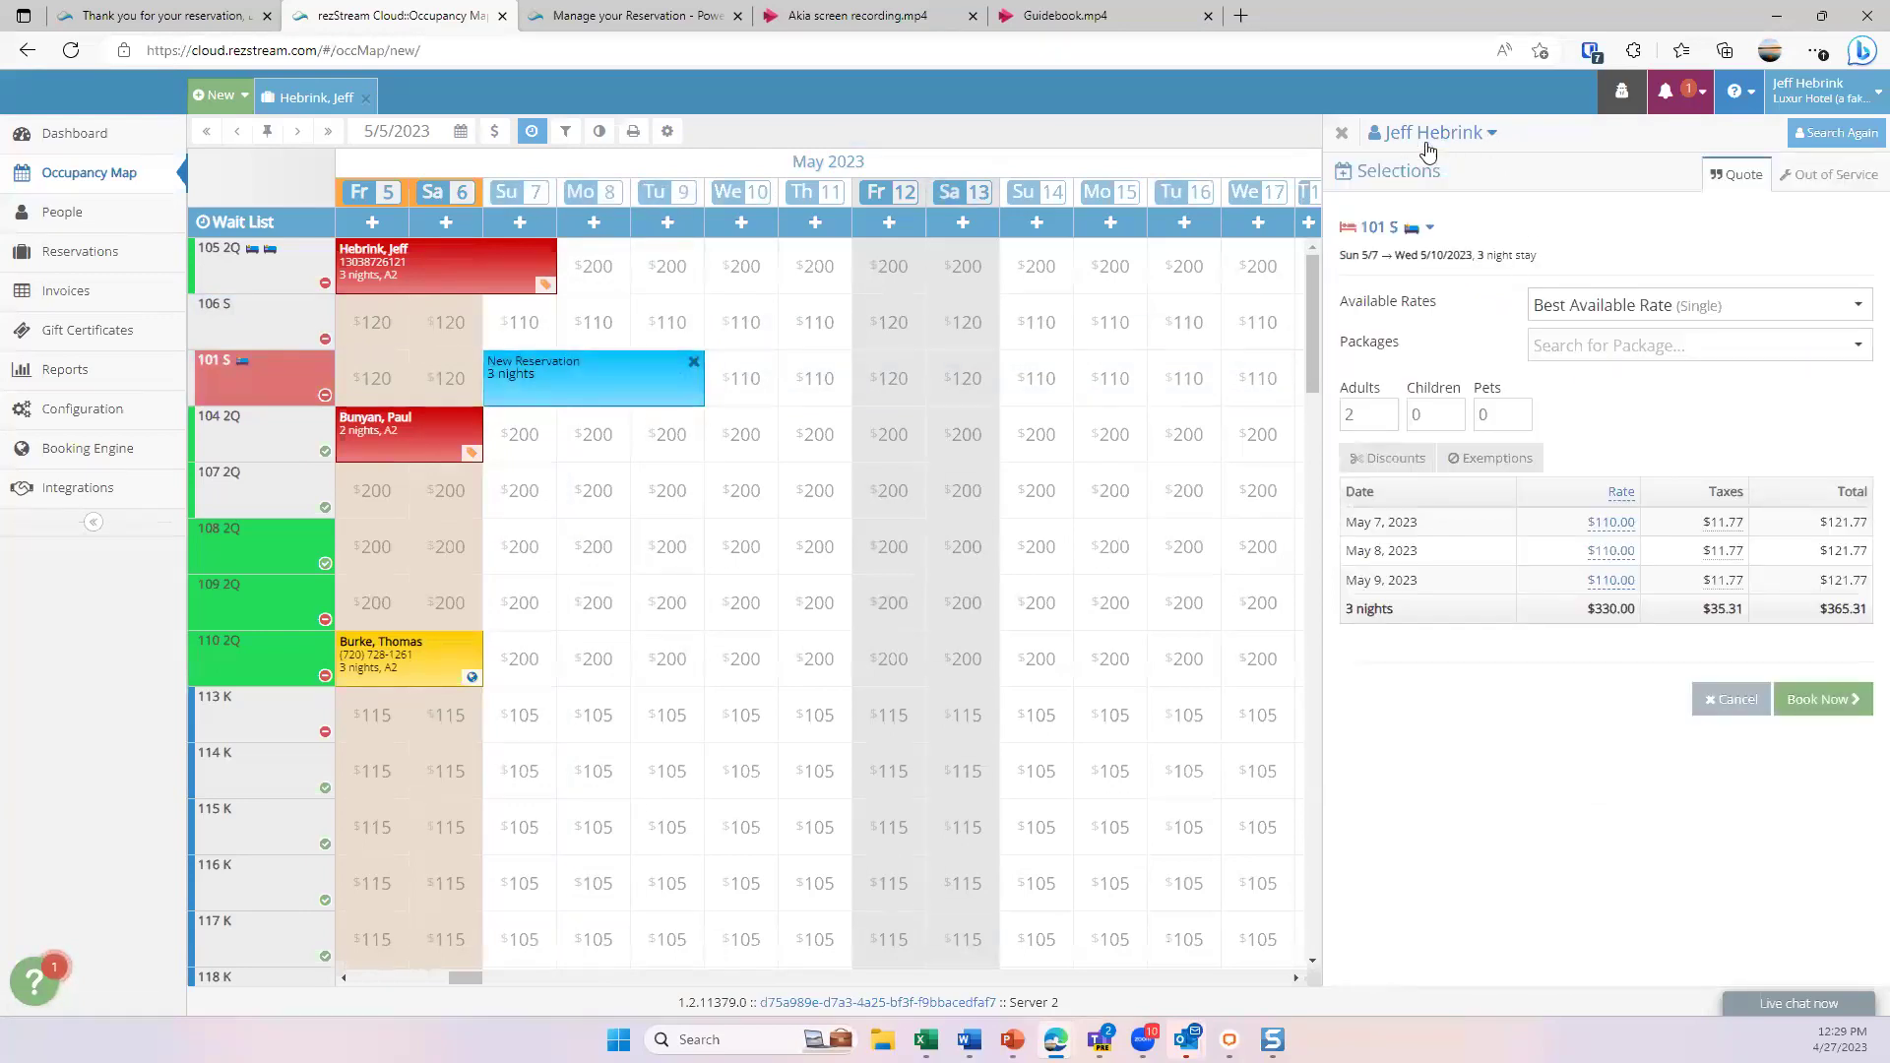
click(1492, 134)
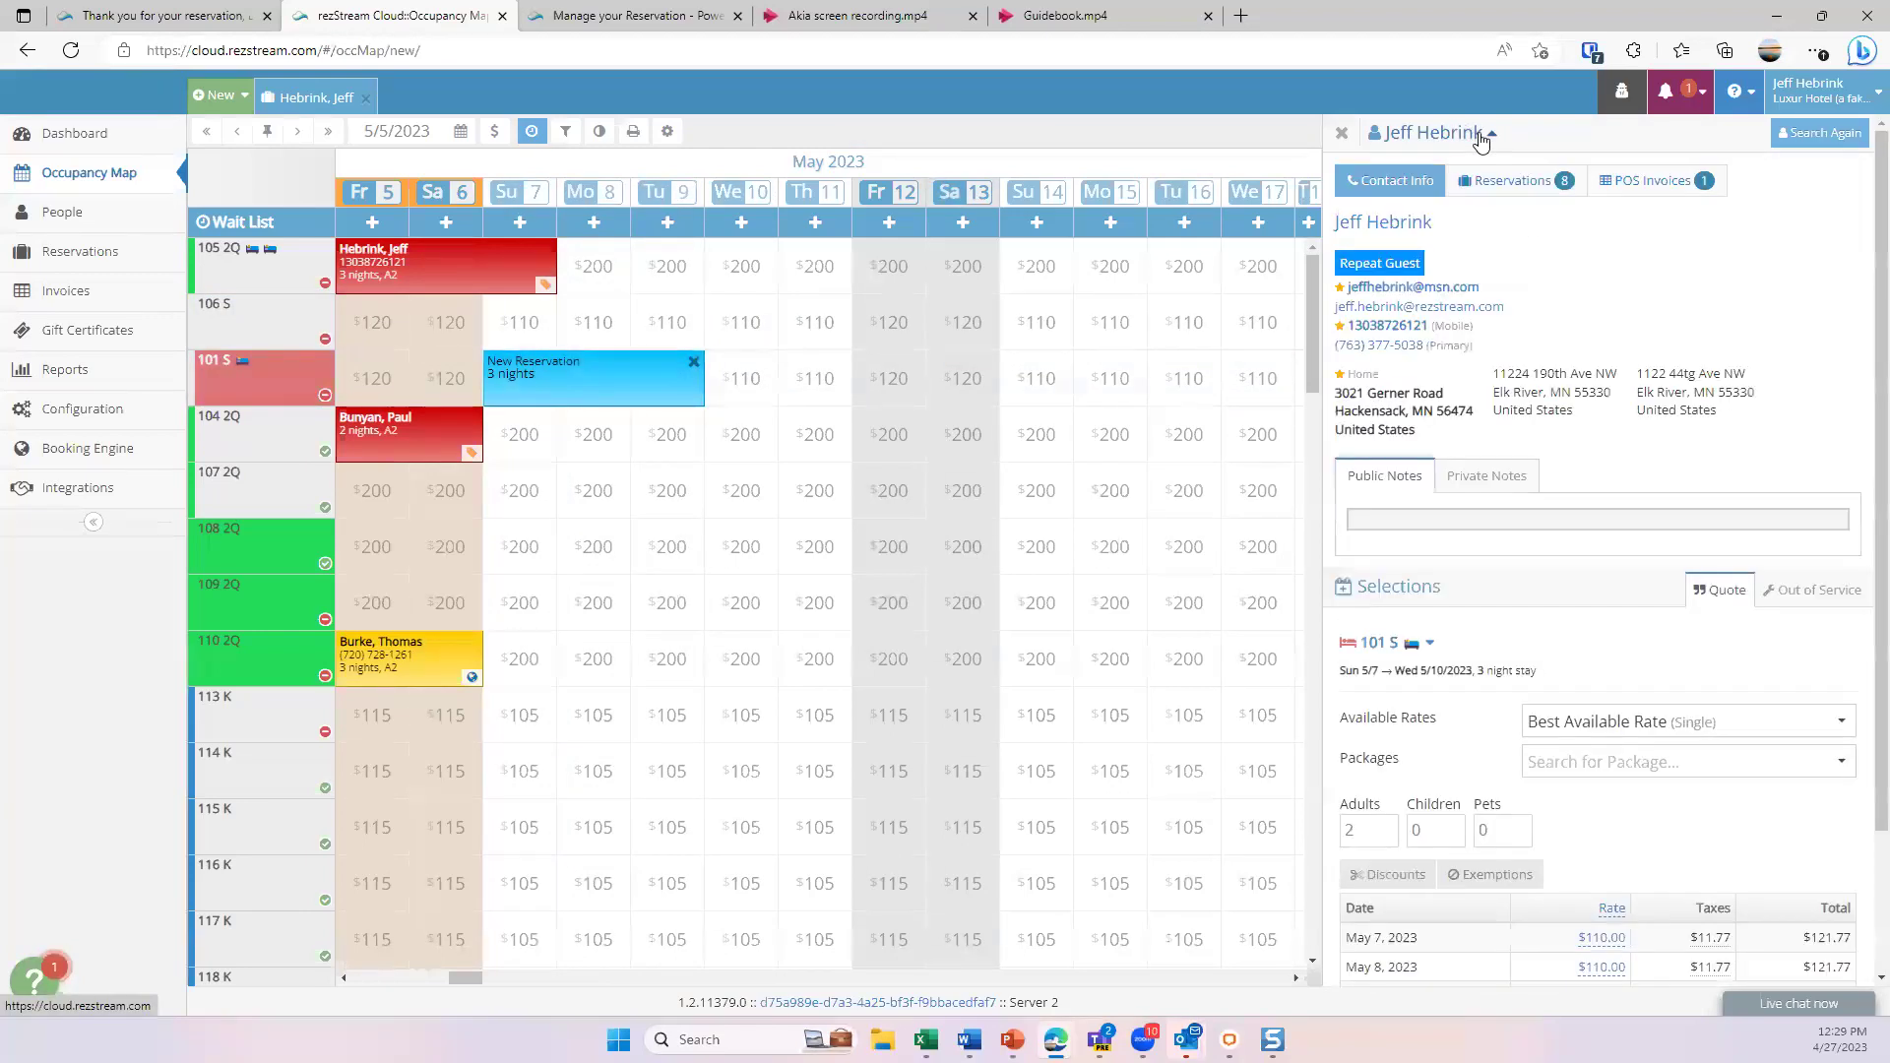
click(1493, 137)
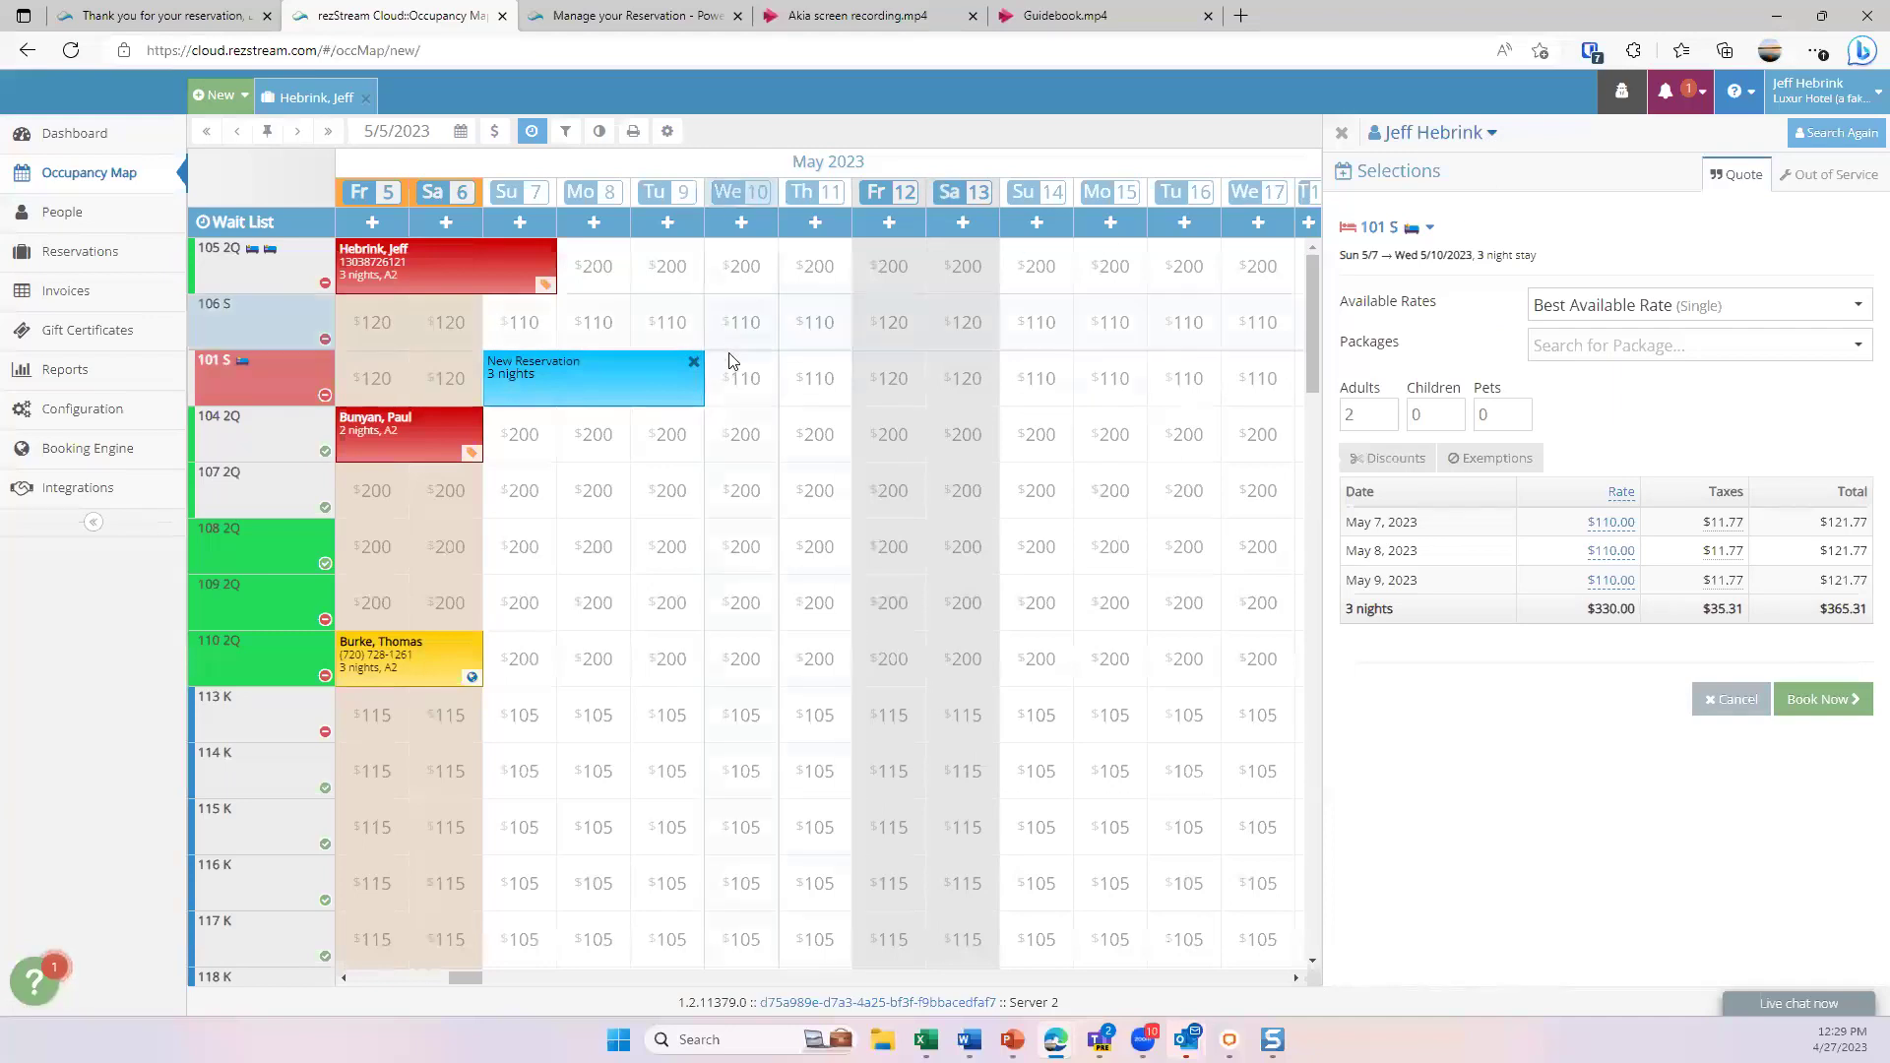
click(1341, 132)
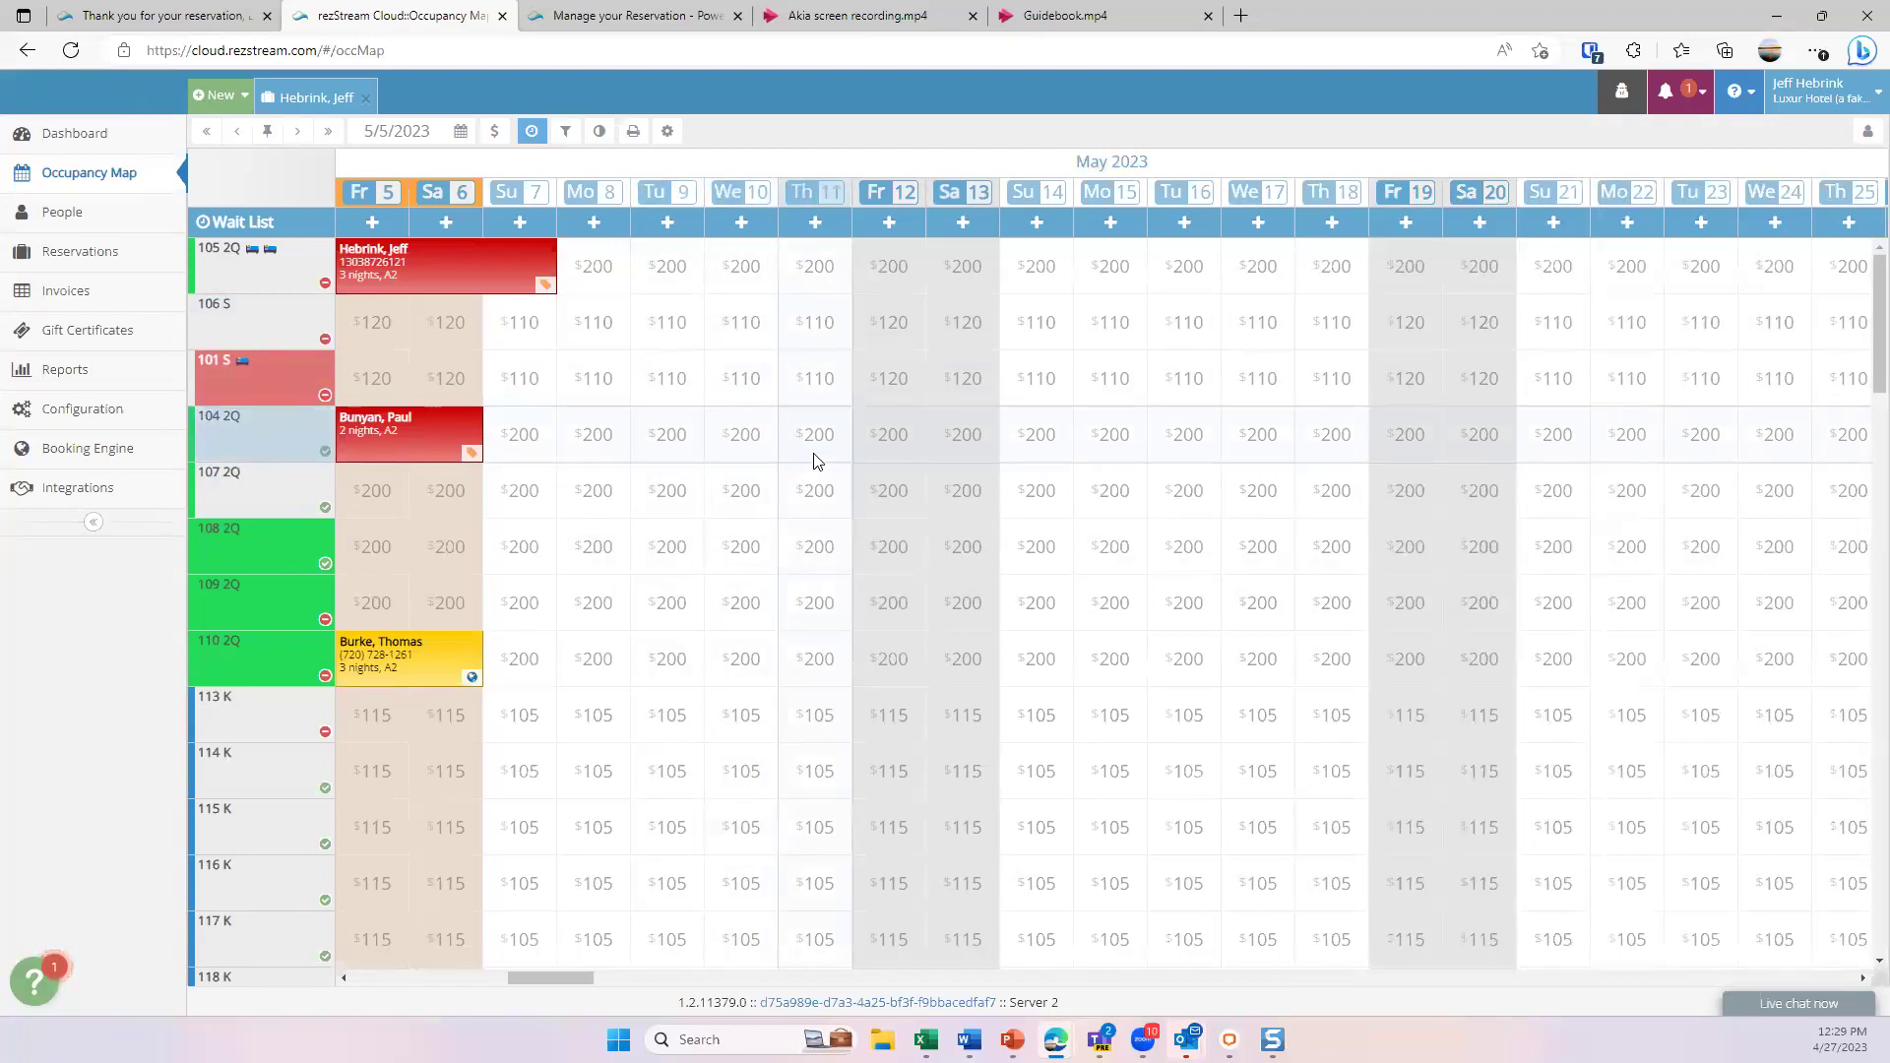
- On People, inspect the Advanced Search field list, then go to the Reservations list
click(76, 218)
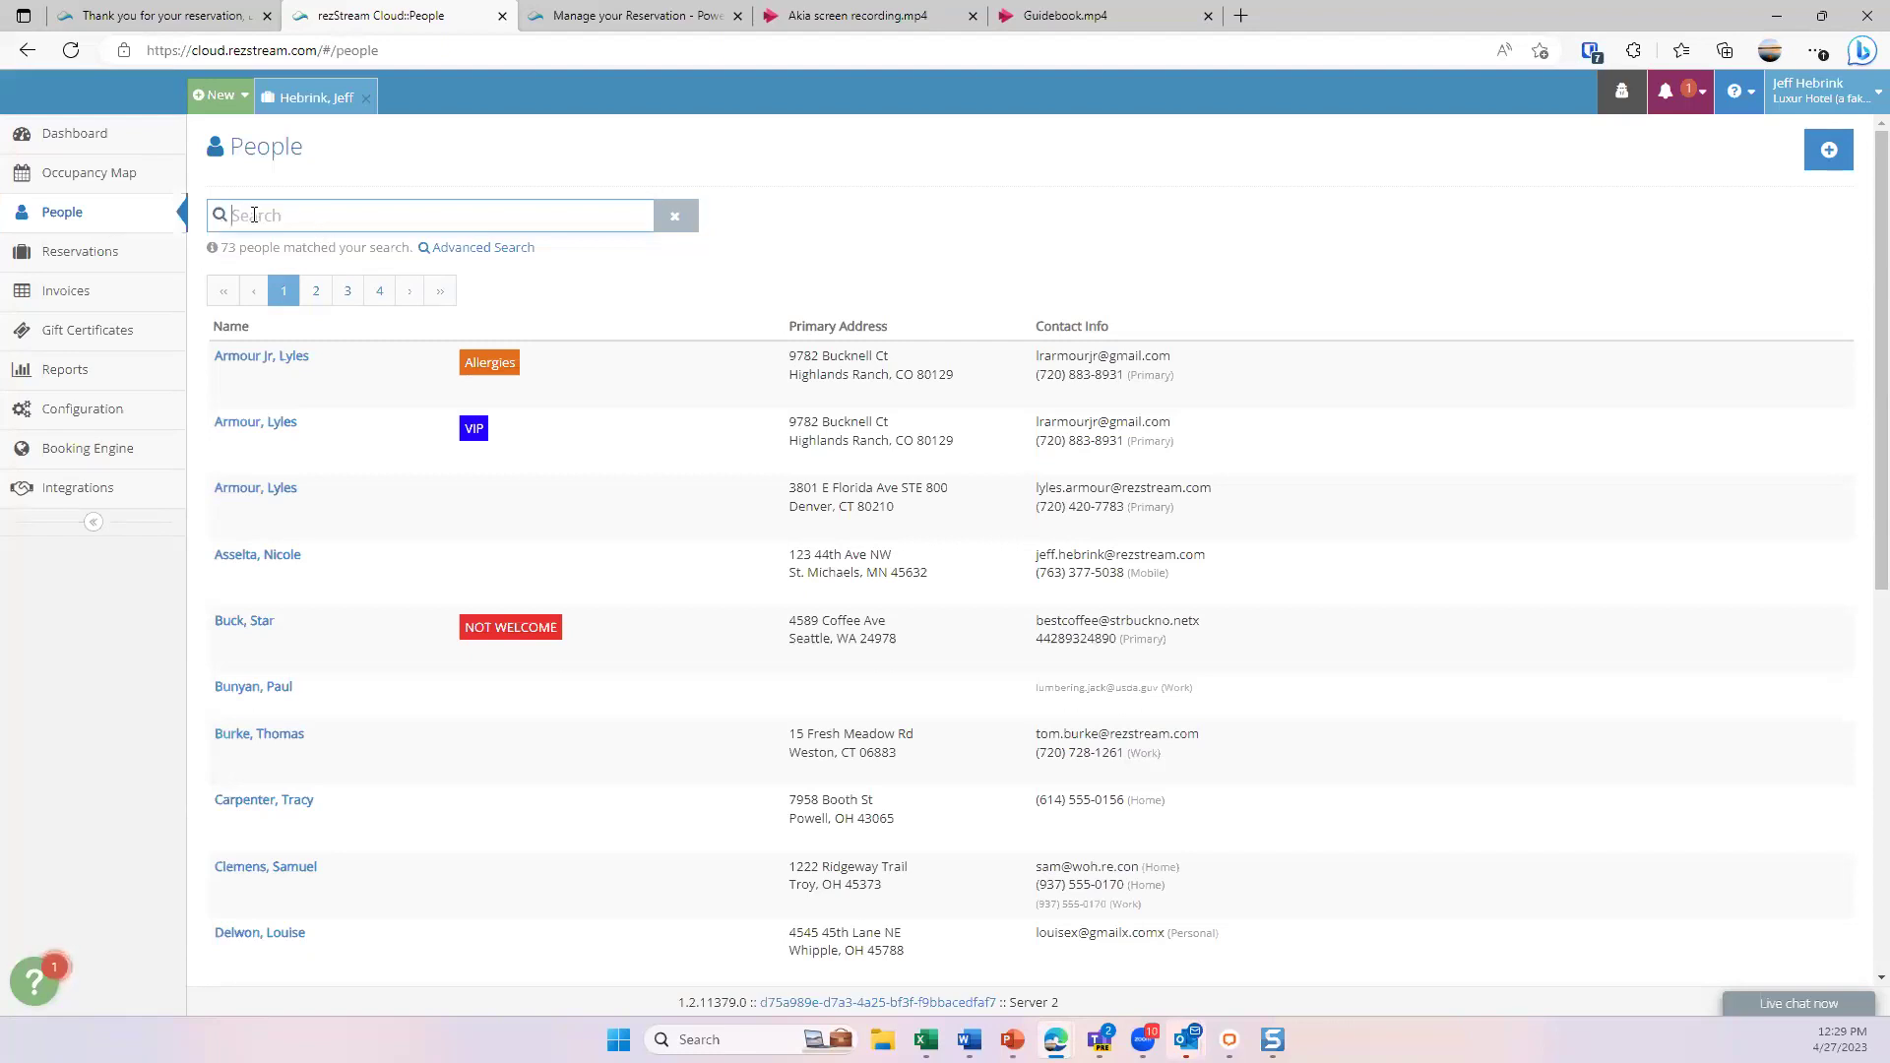
click(485, 252)
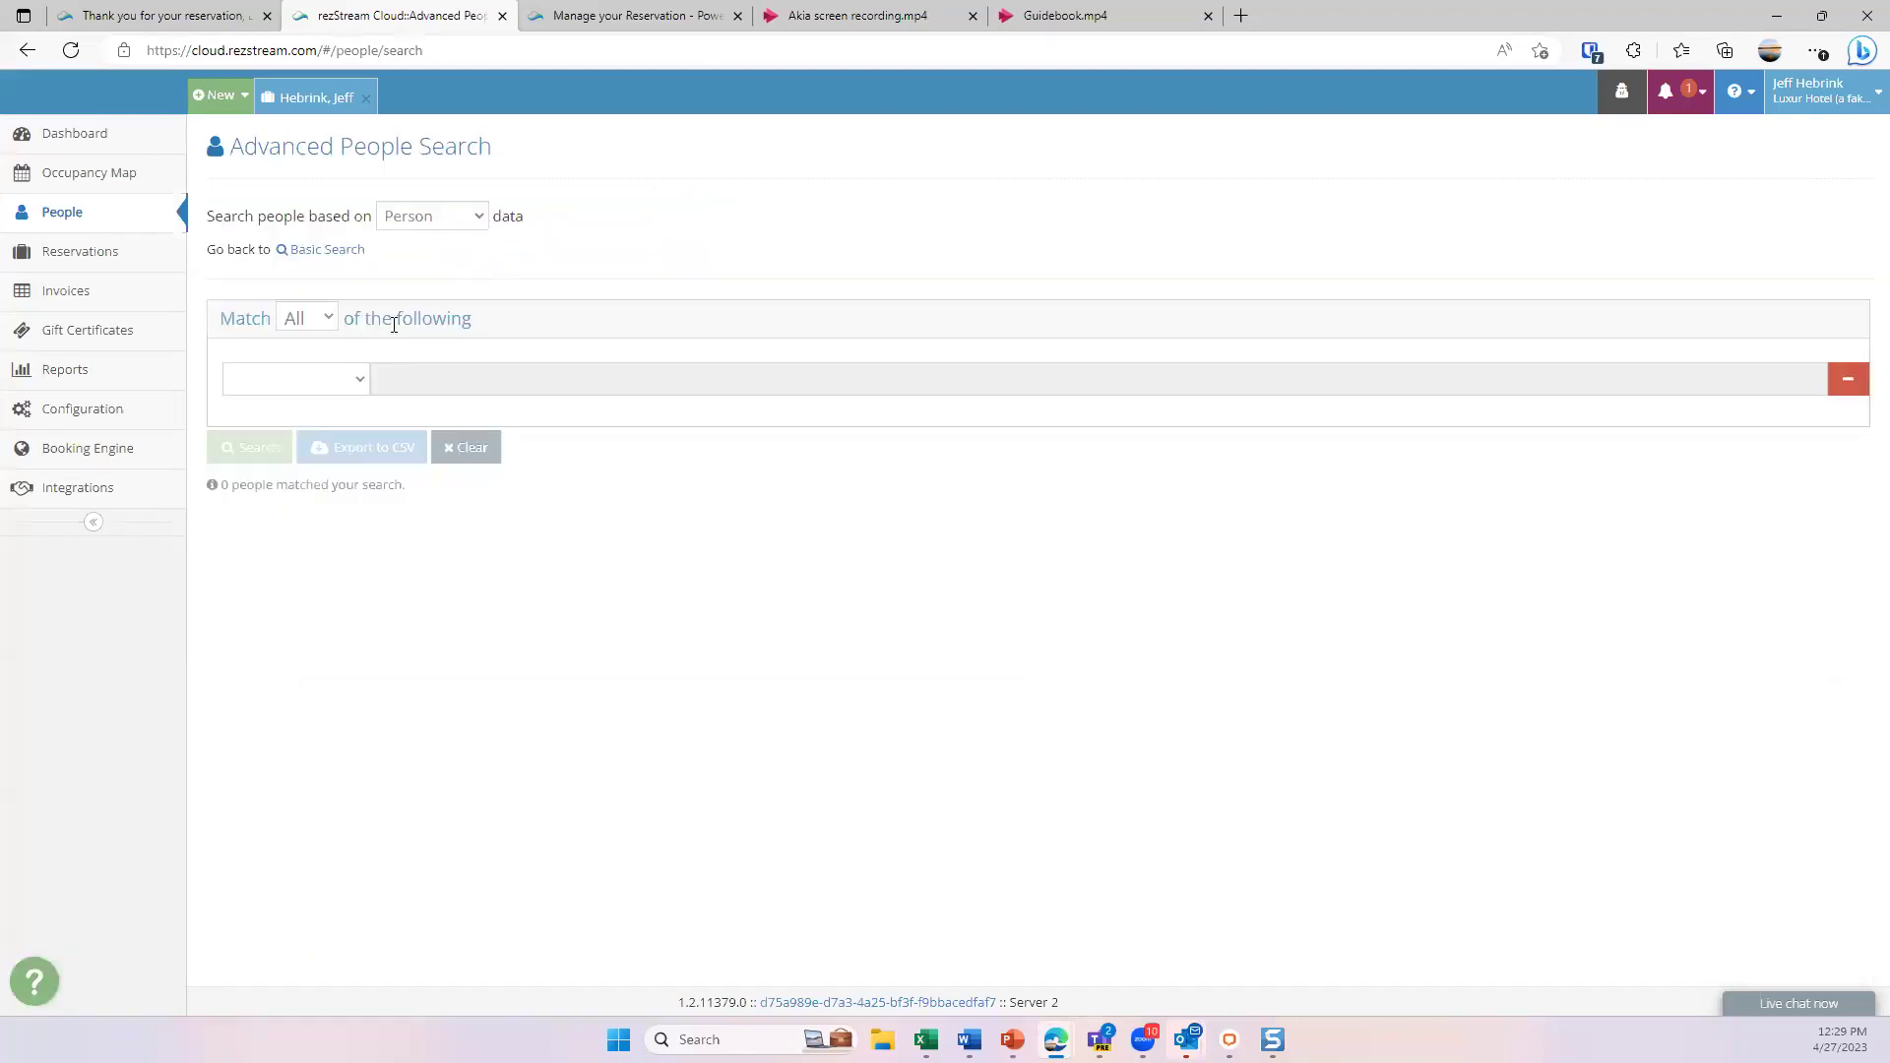
click(348, 379)
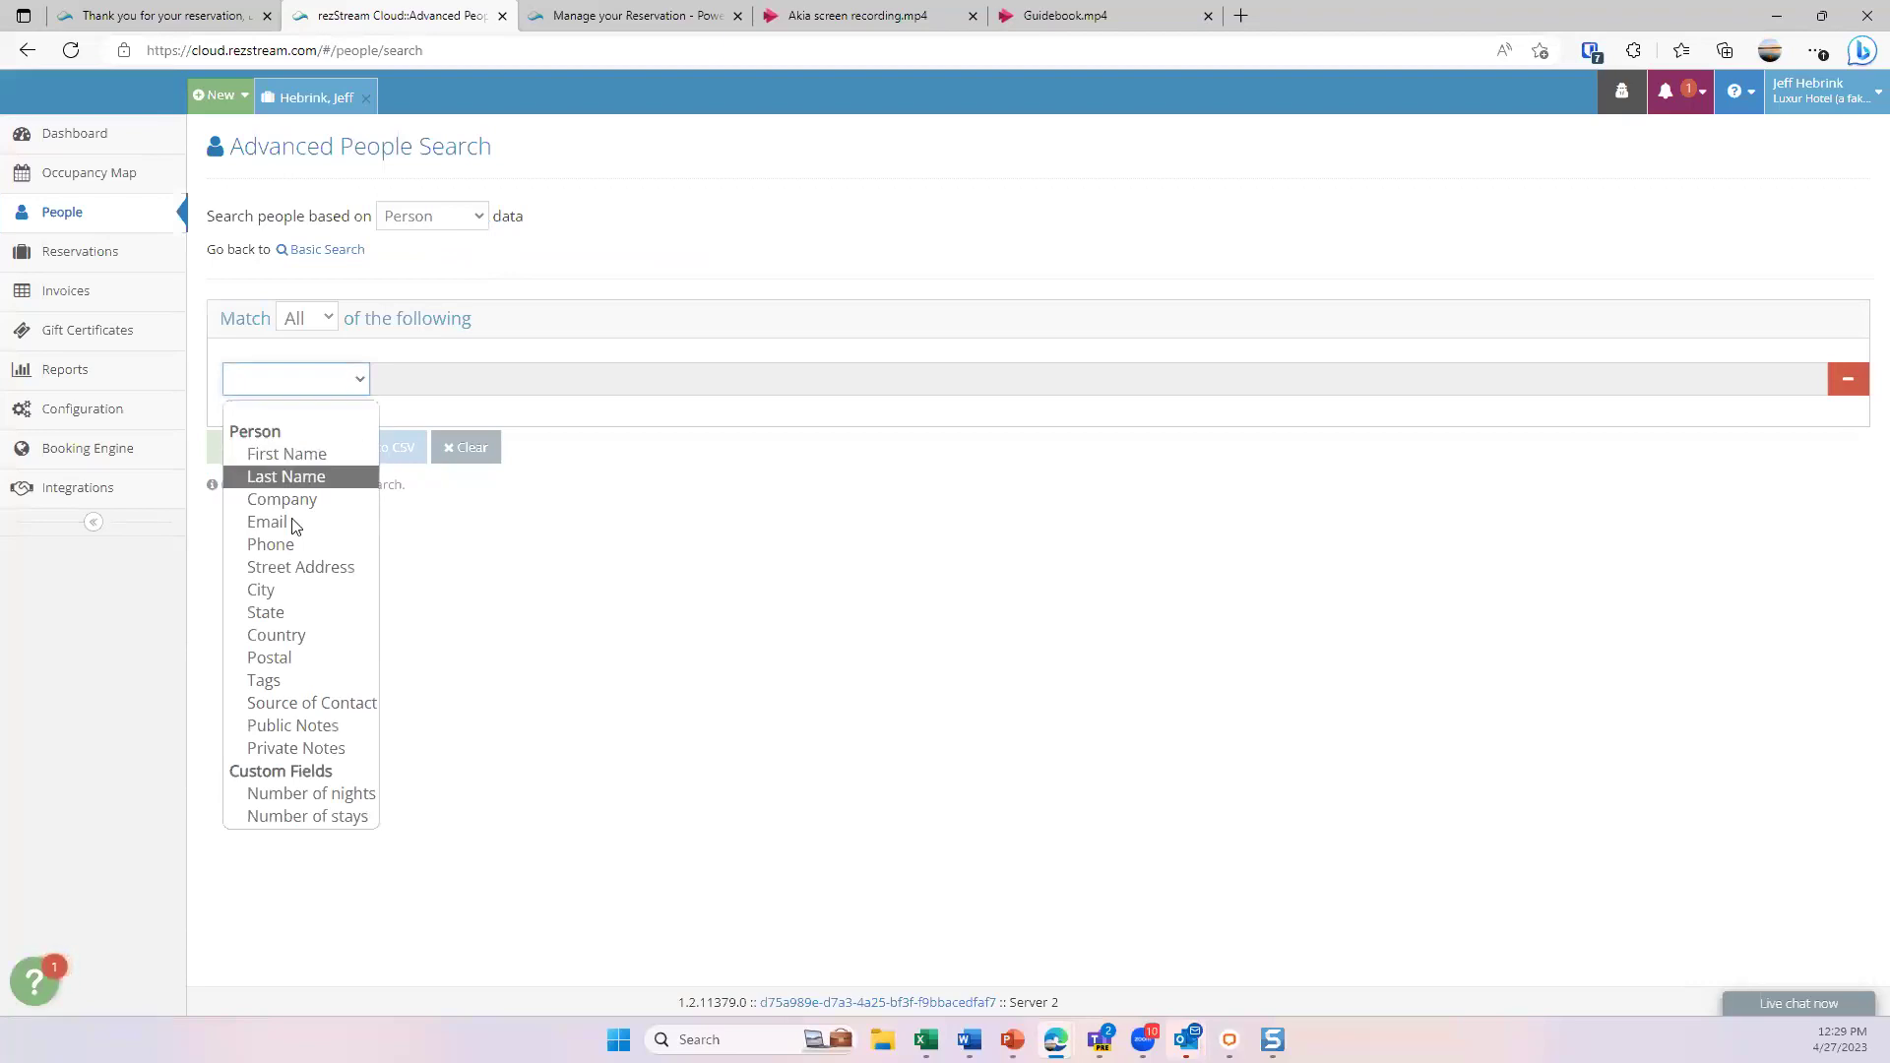
click(635, 270)
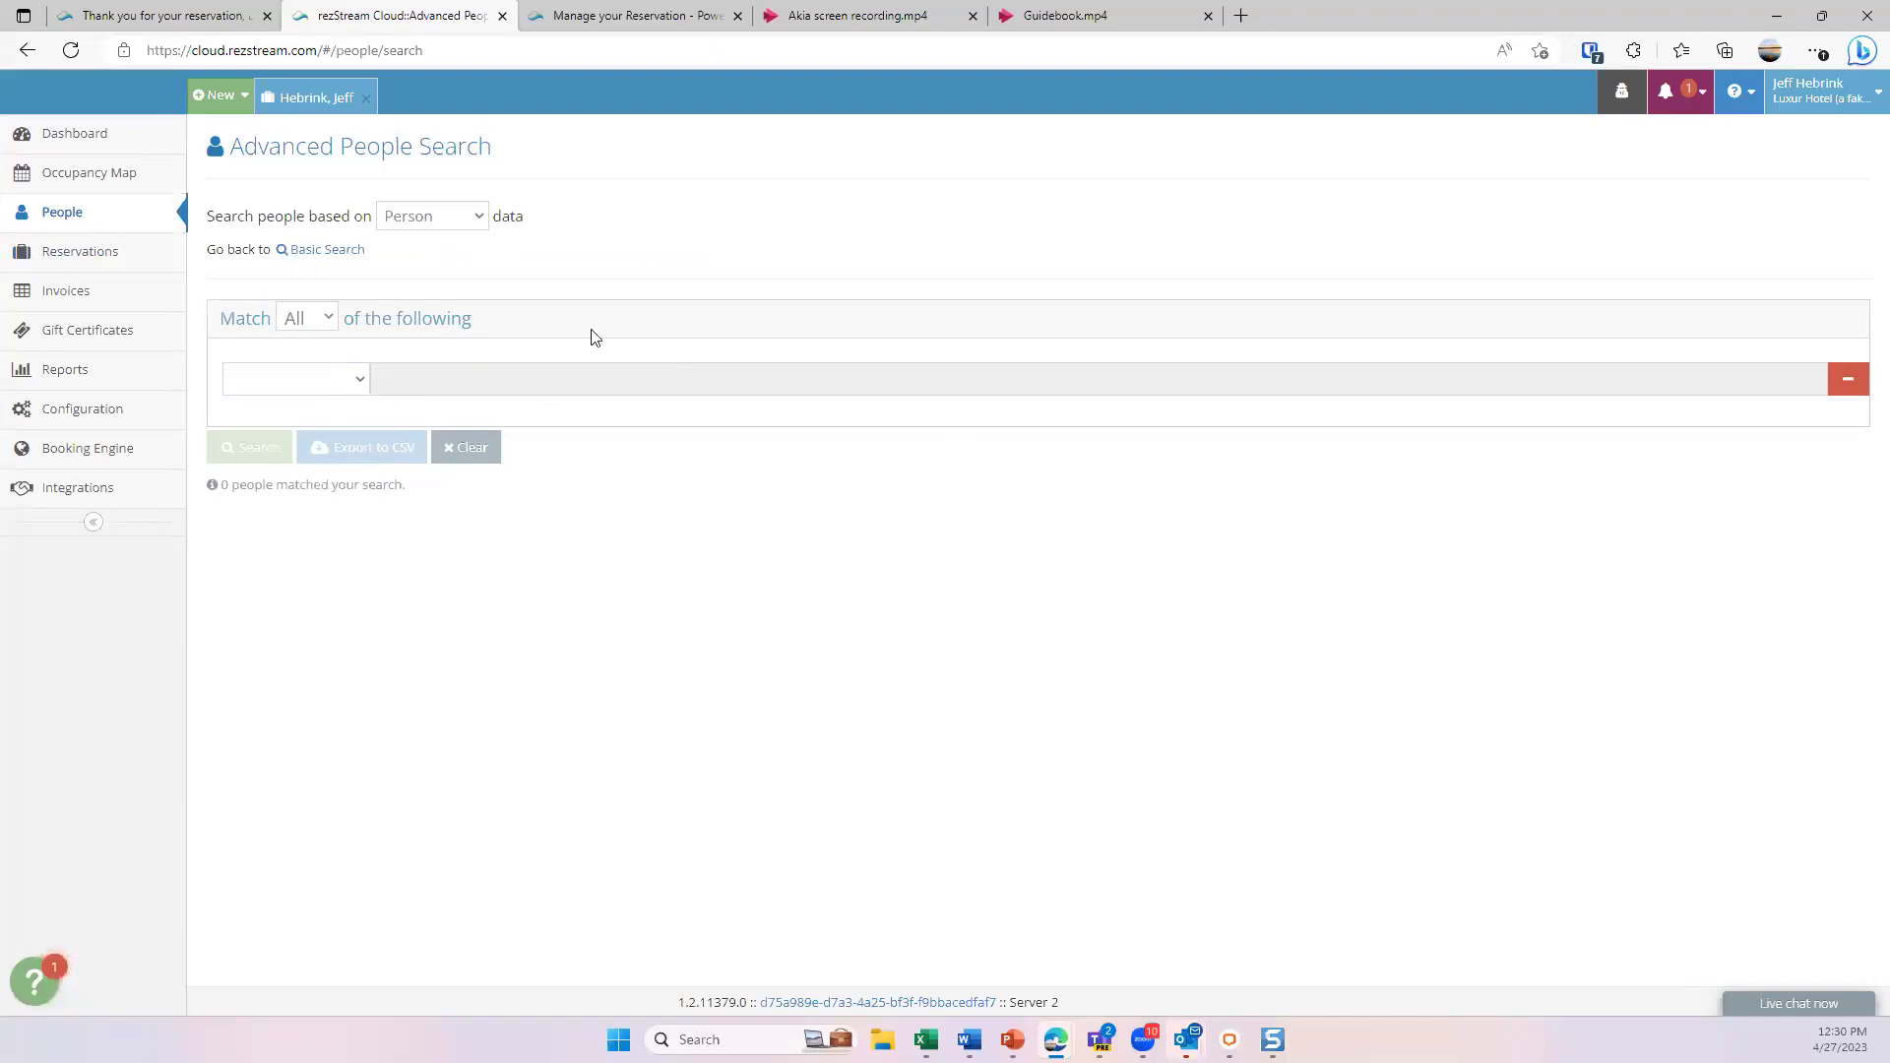
click(95, 260)
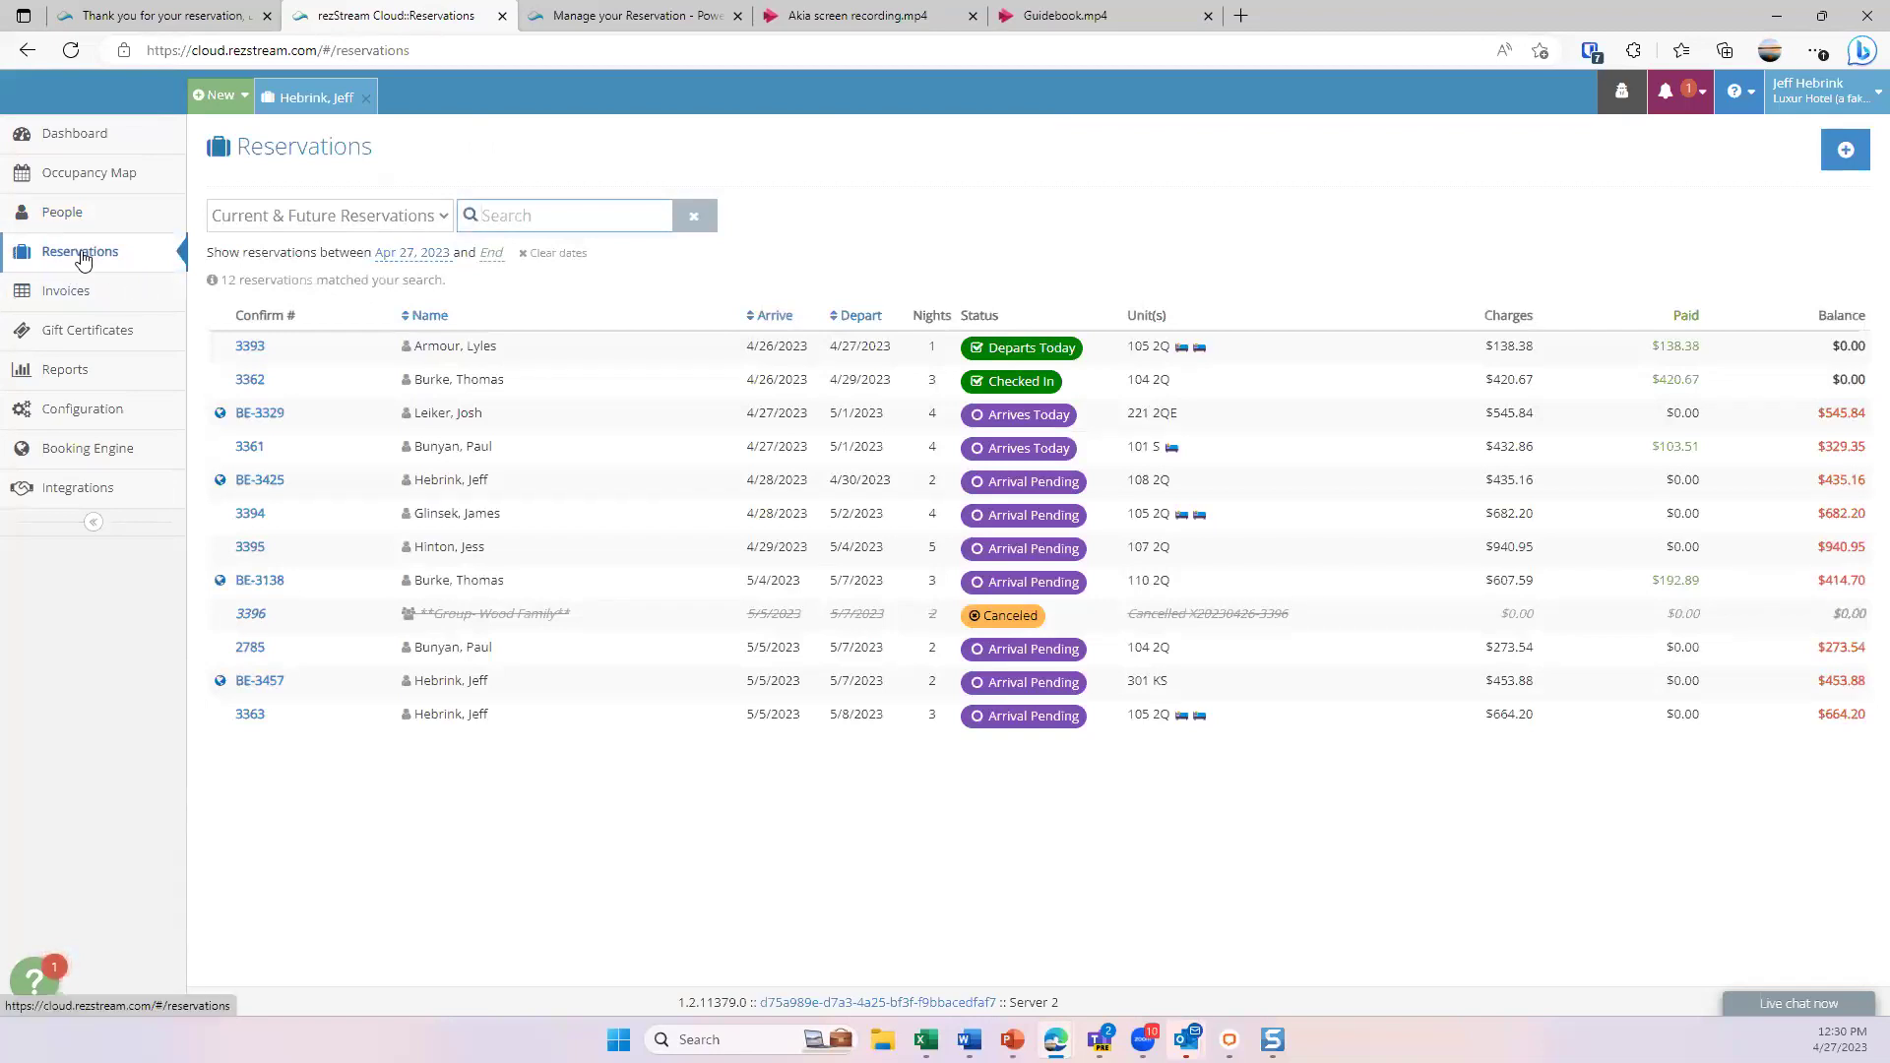
click(317, 216)
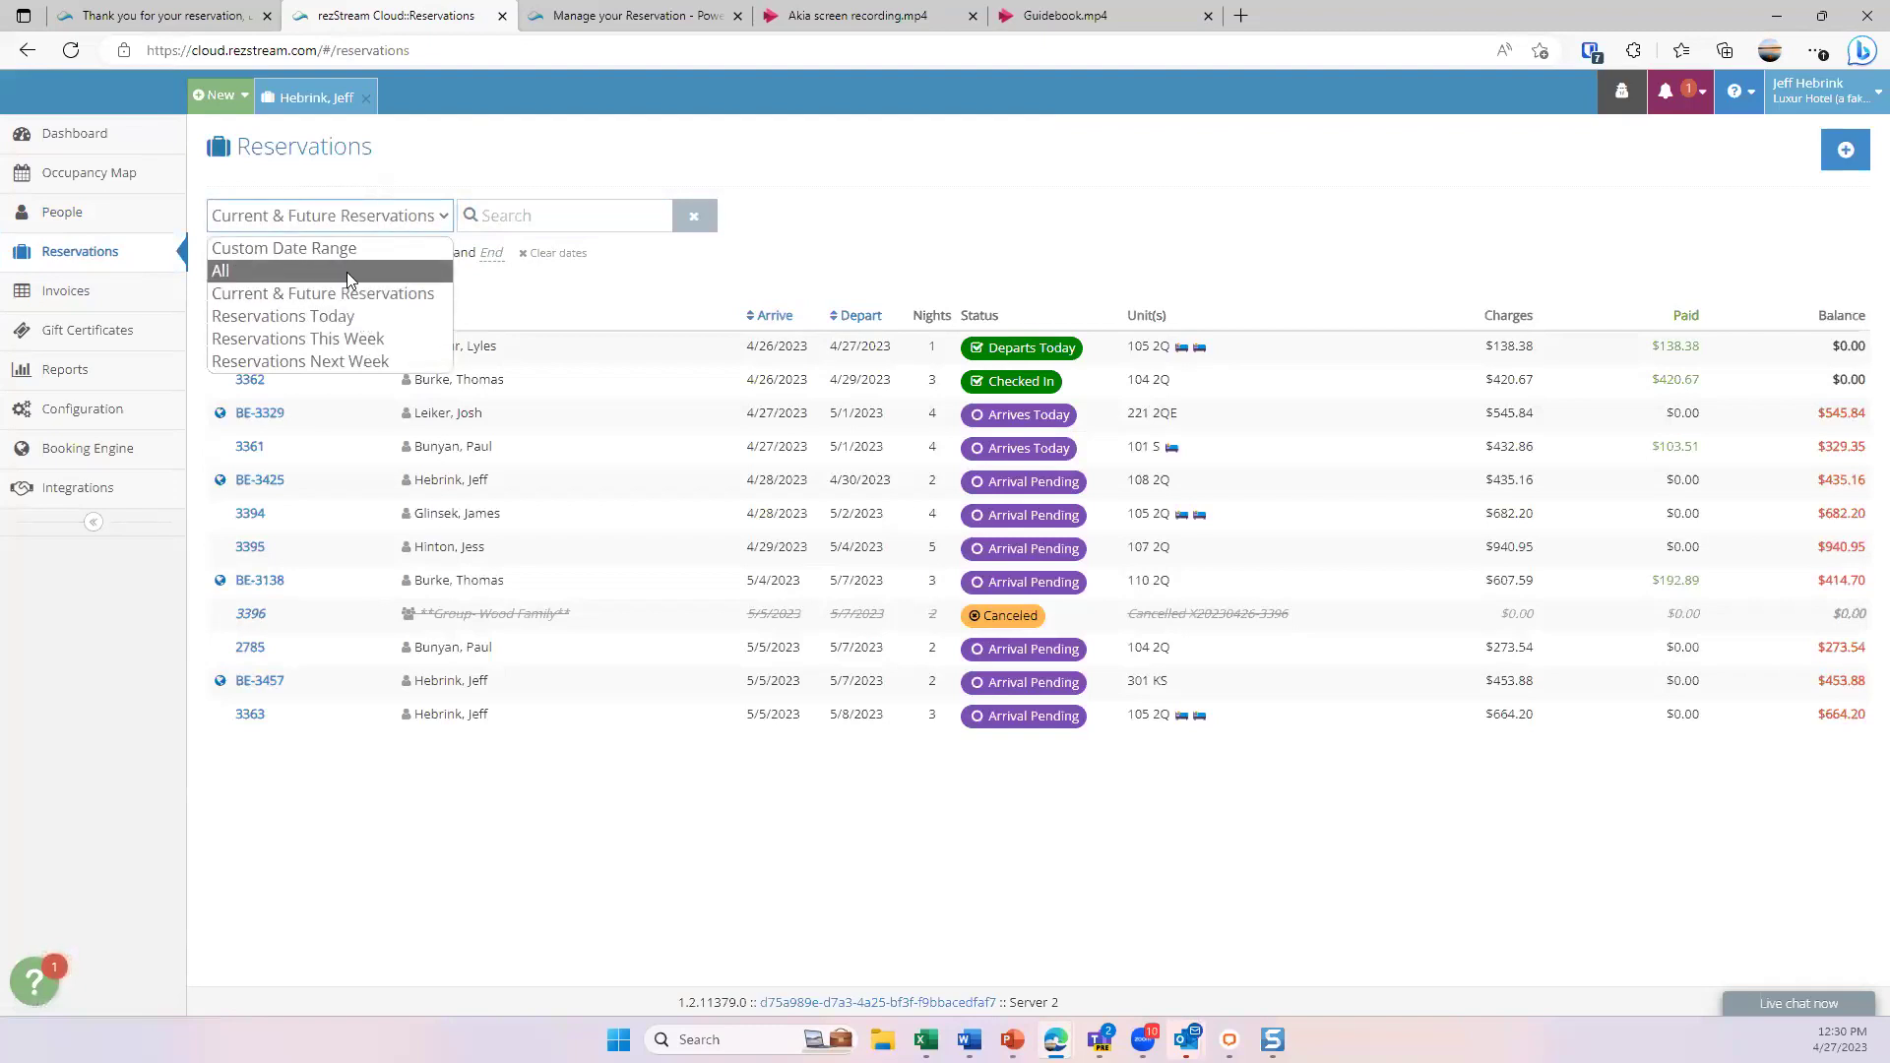
click(344, 338)
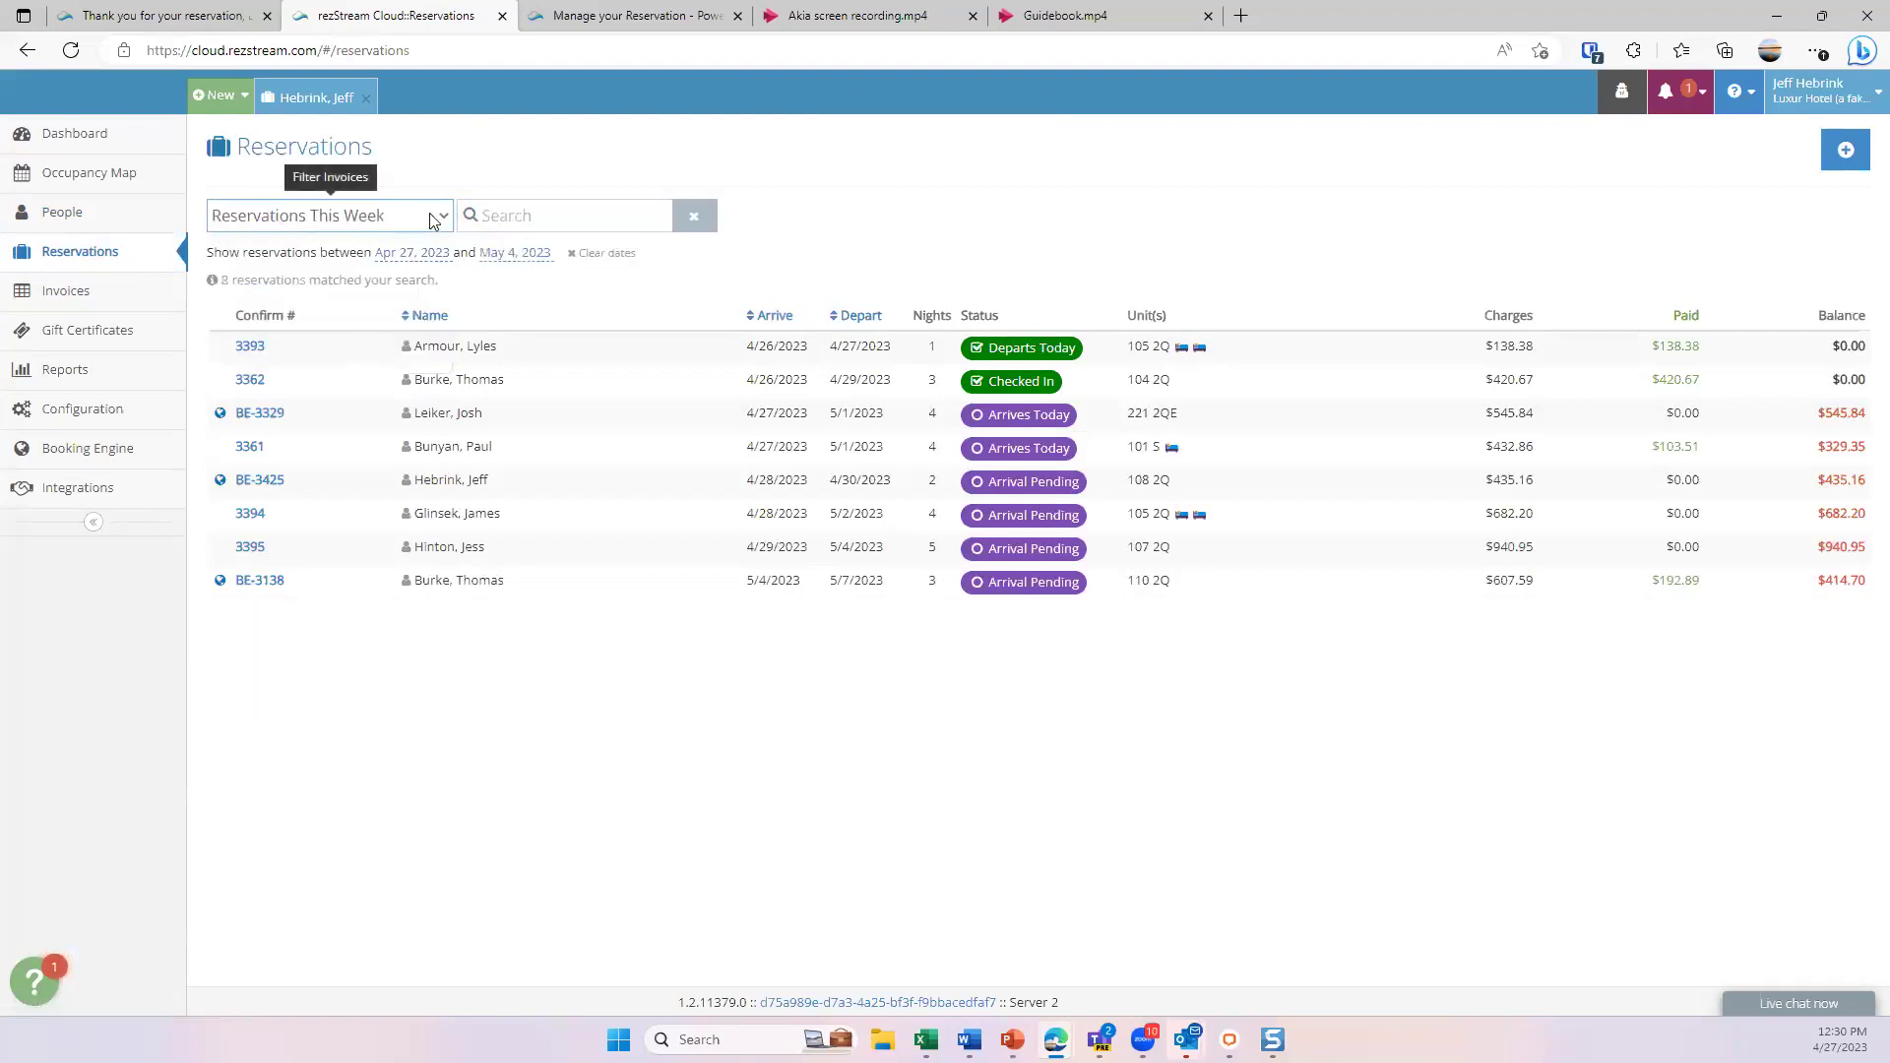
click(434, 219)
click(353, 361)
click(365, 216)
click(394, 273)
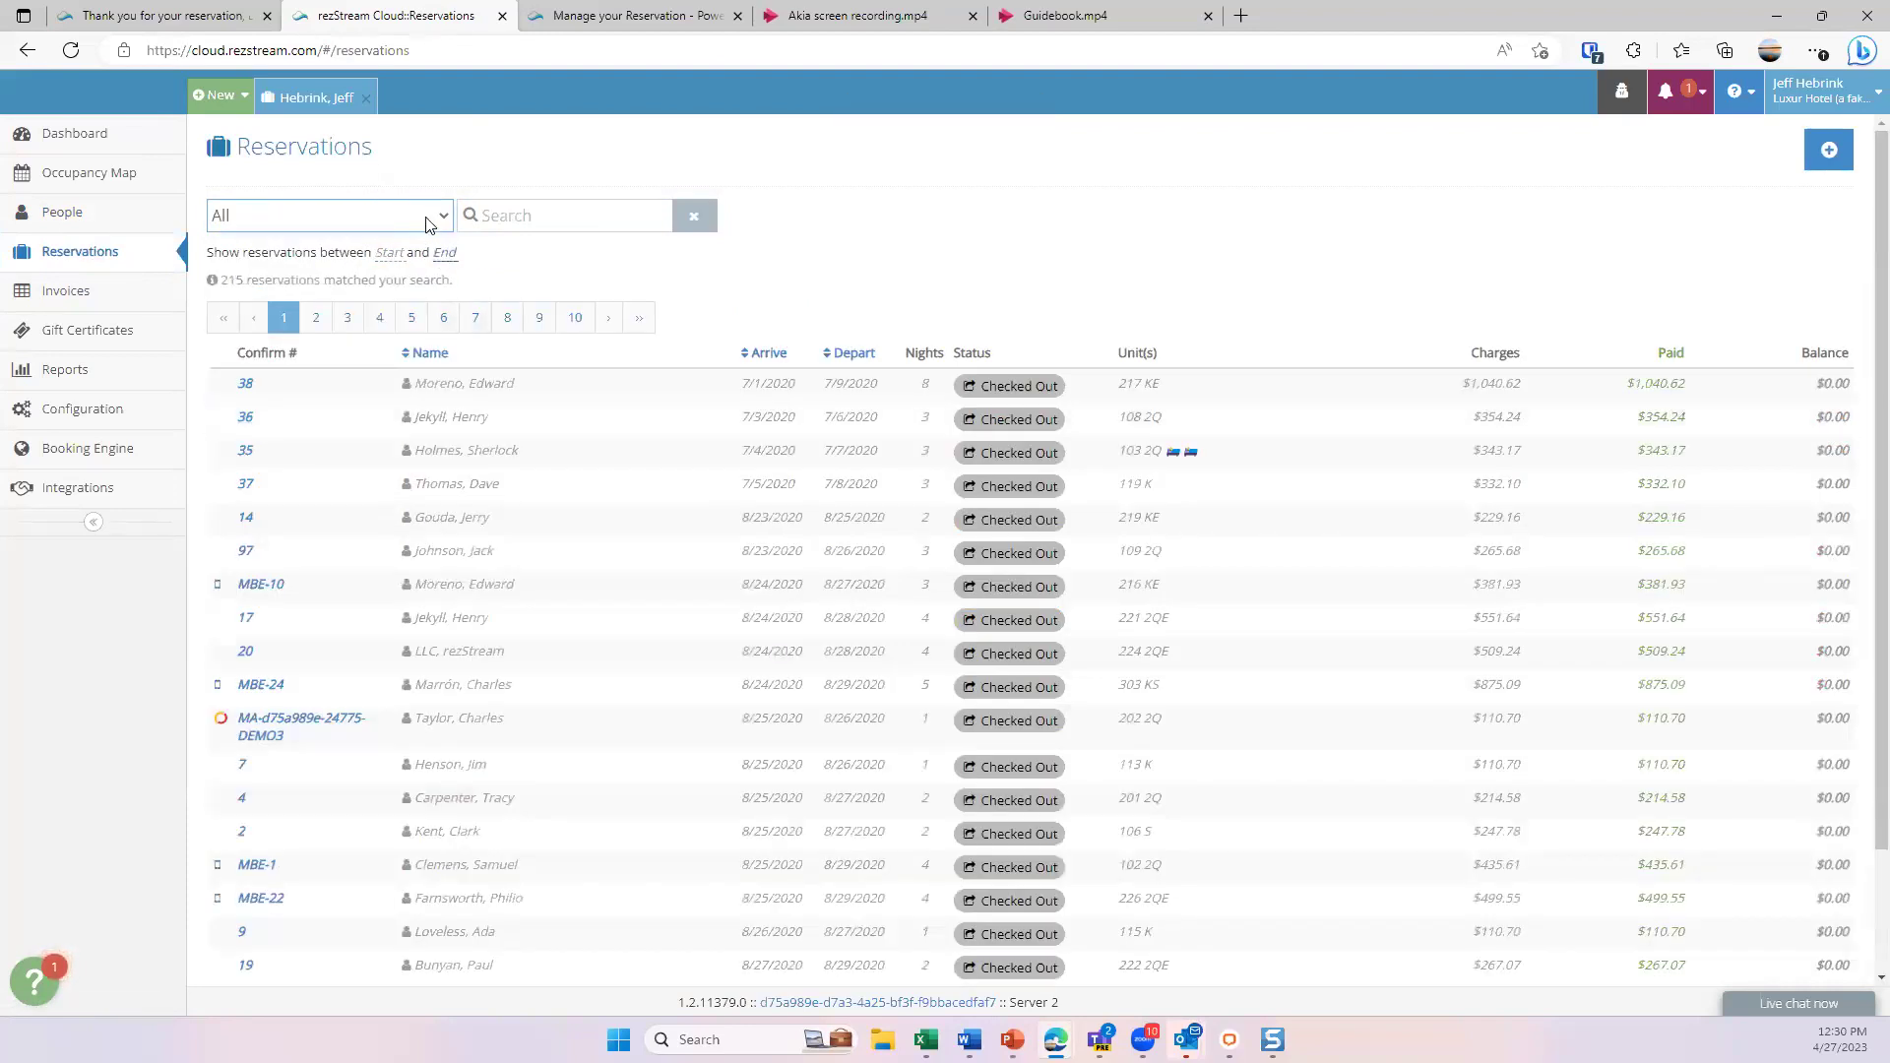
click(429, 224)
click(325, 277)
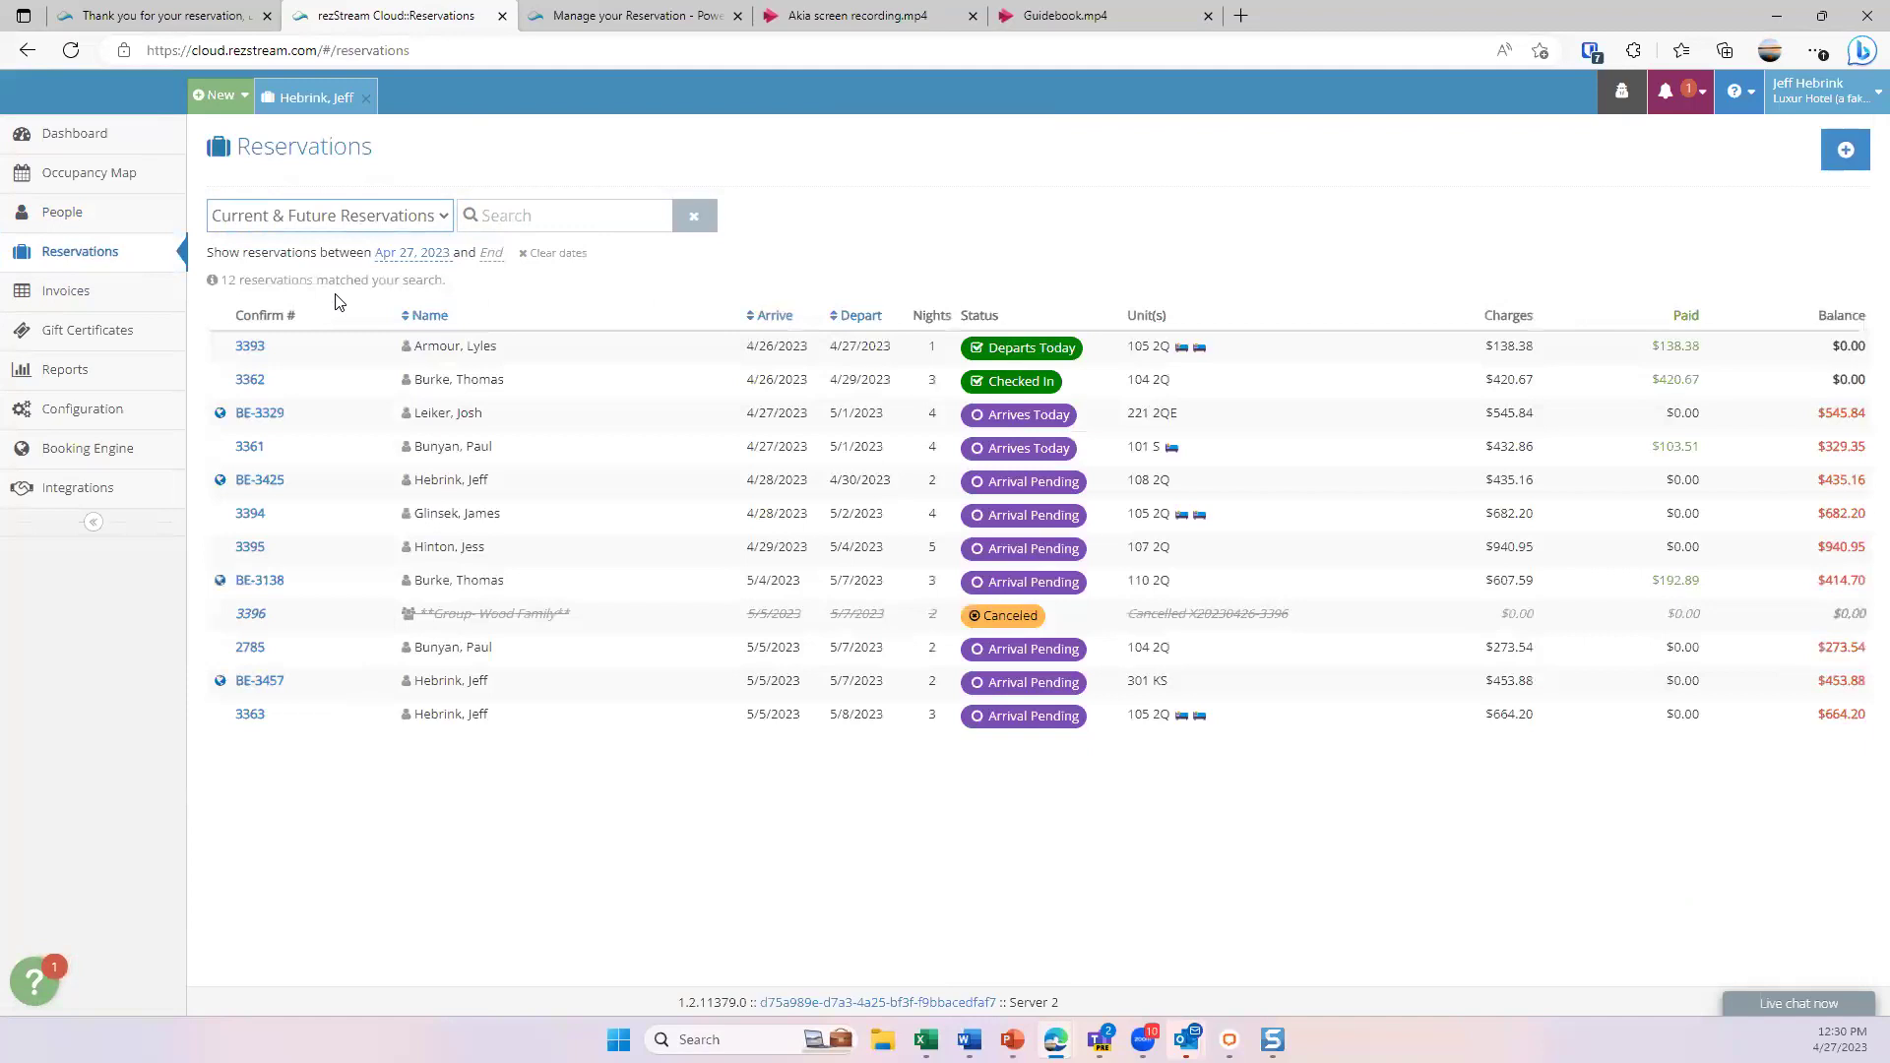
- Start a Retail Sale POS invoice and browse its items without adding any
click(82, 295)
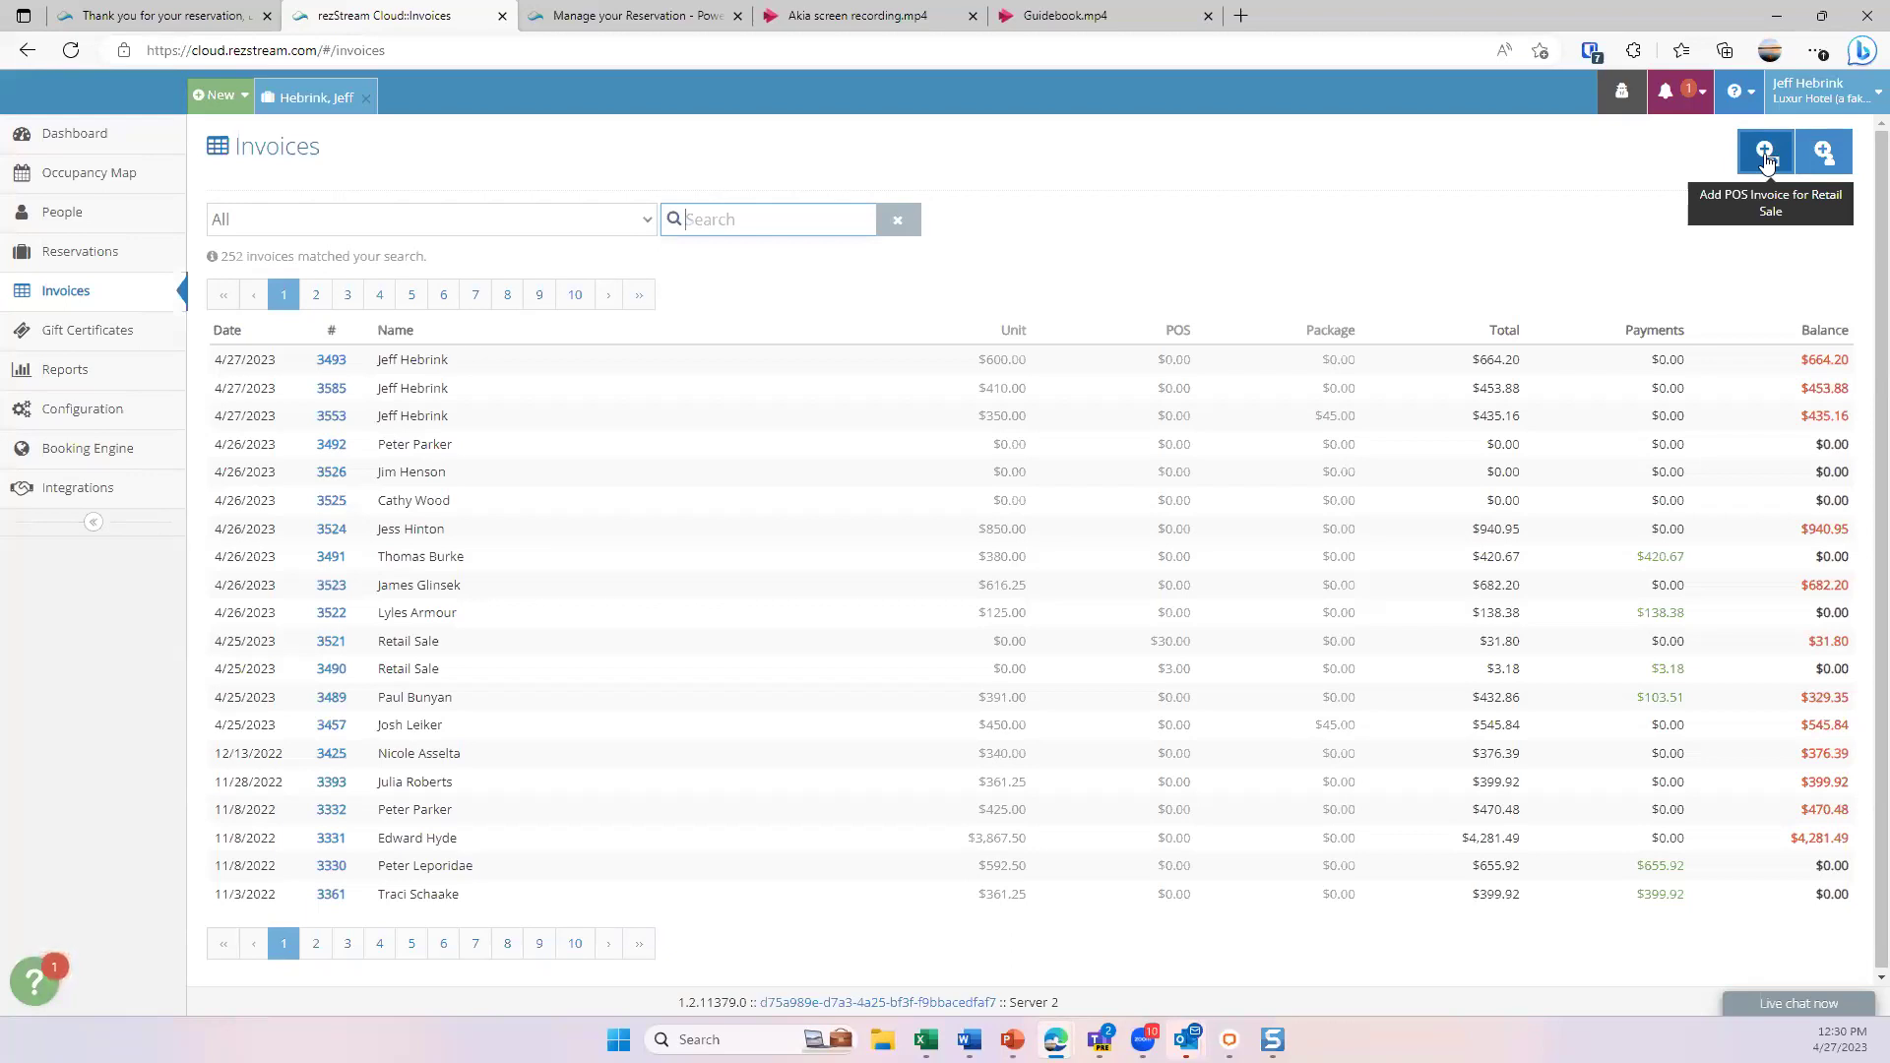
click(1766, 155)
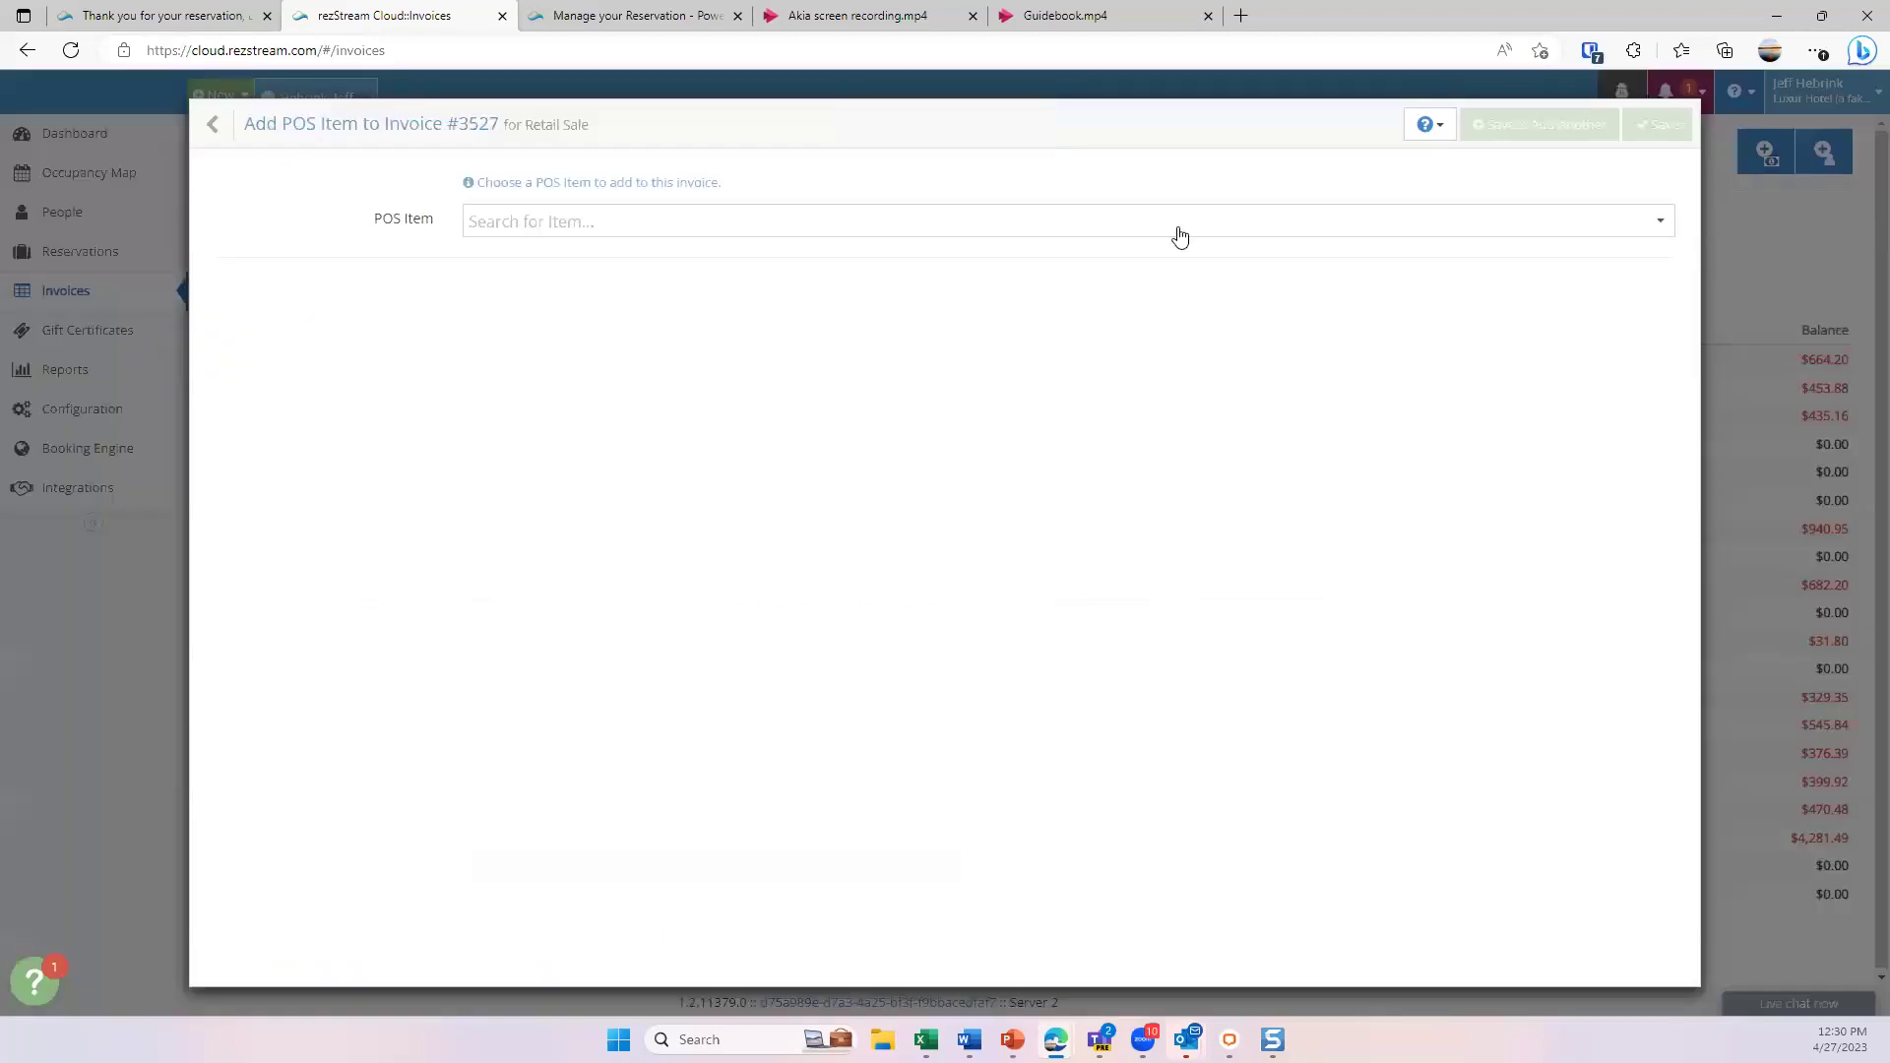
click(1053, 217)
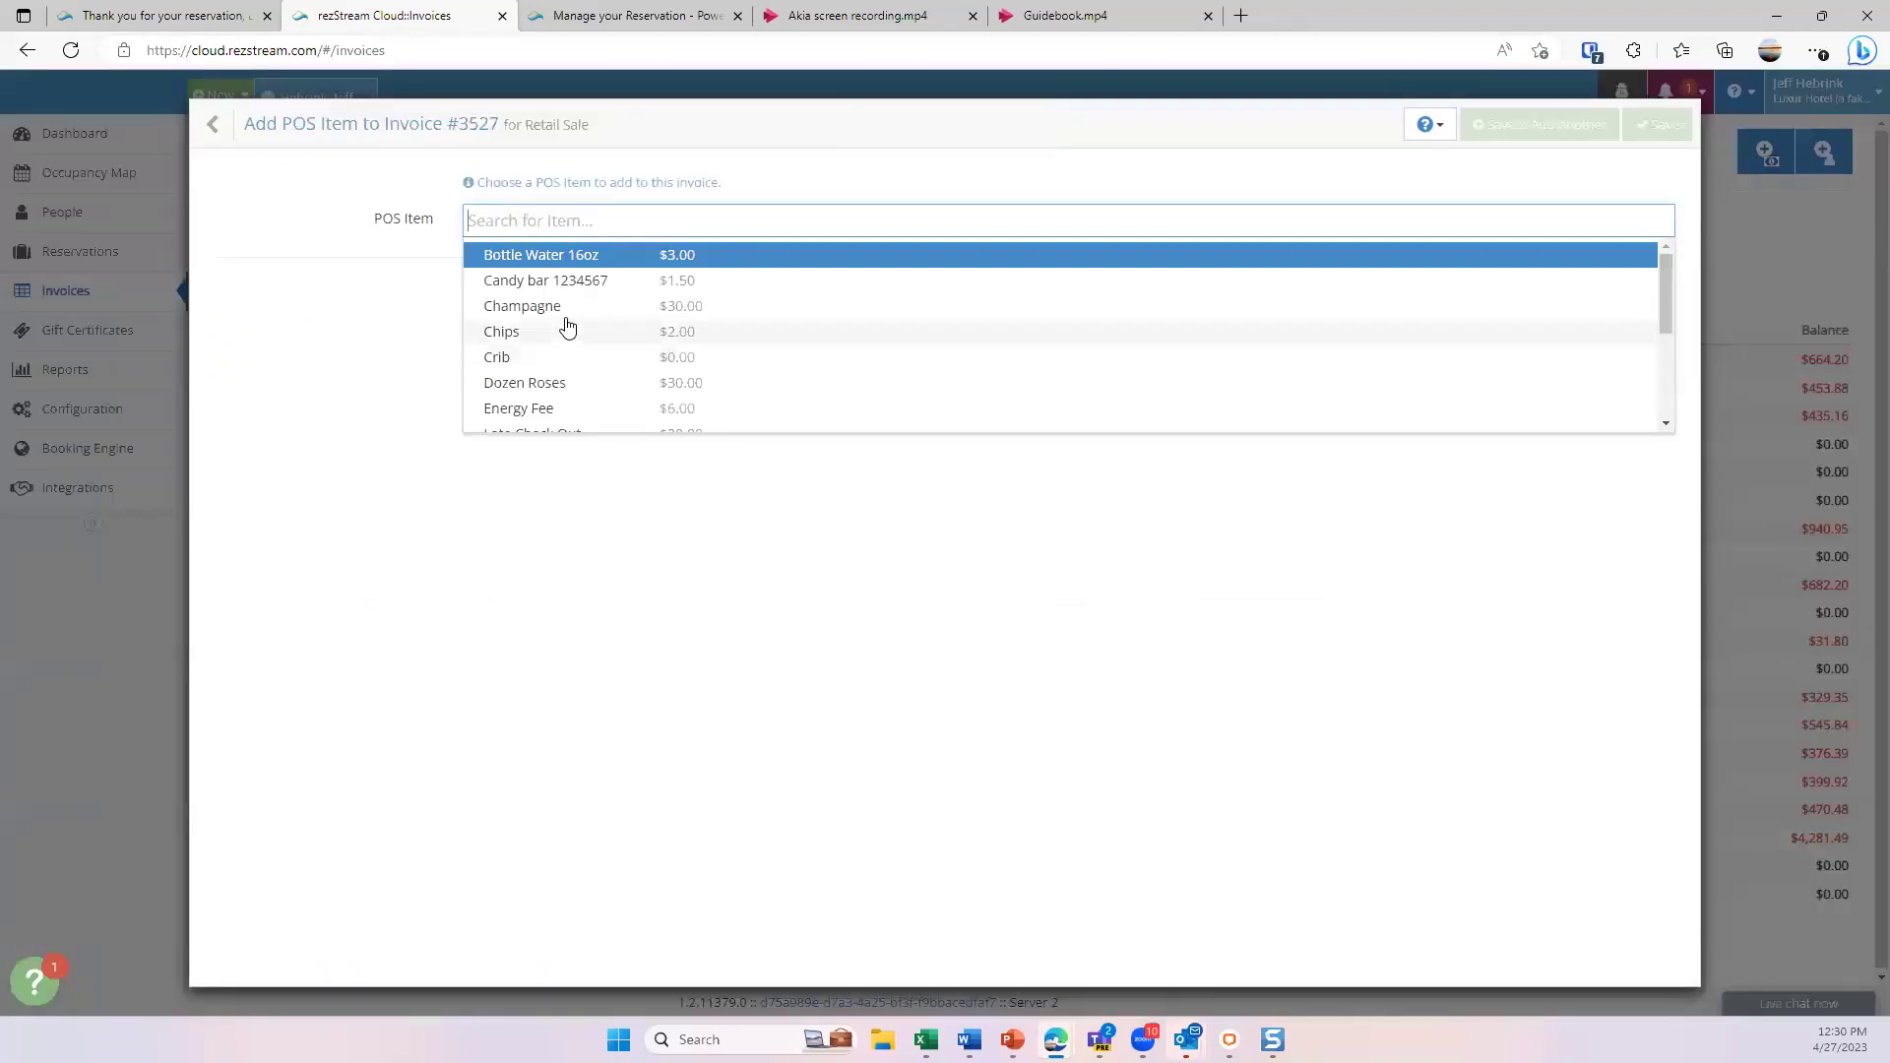
mouse_move(211, 130)
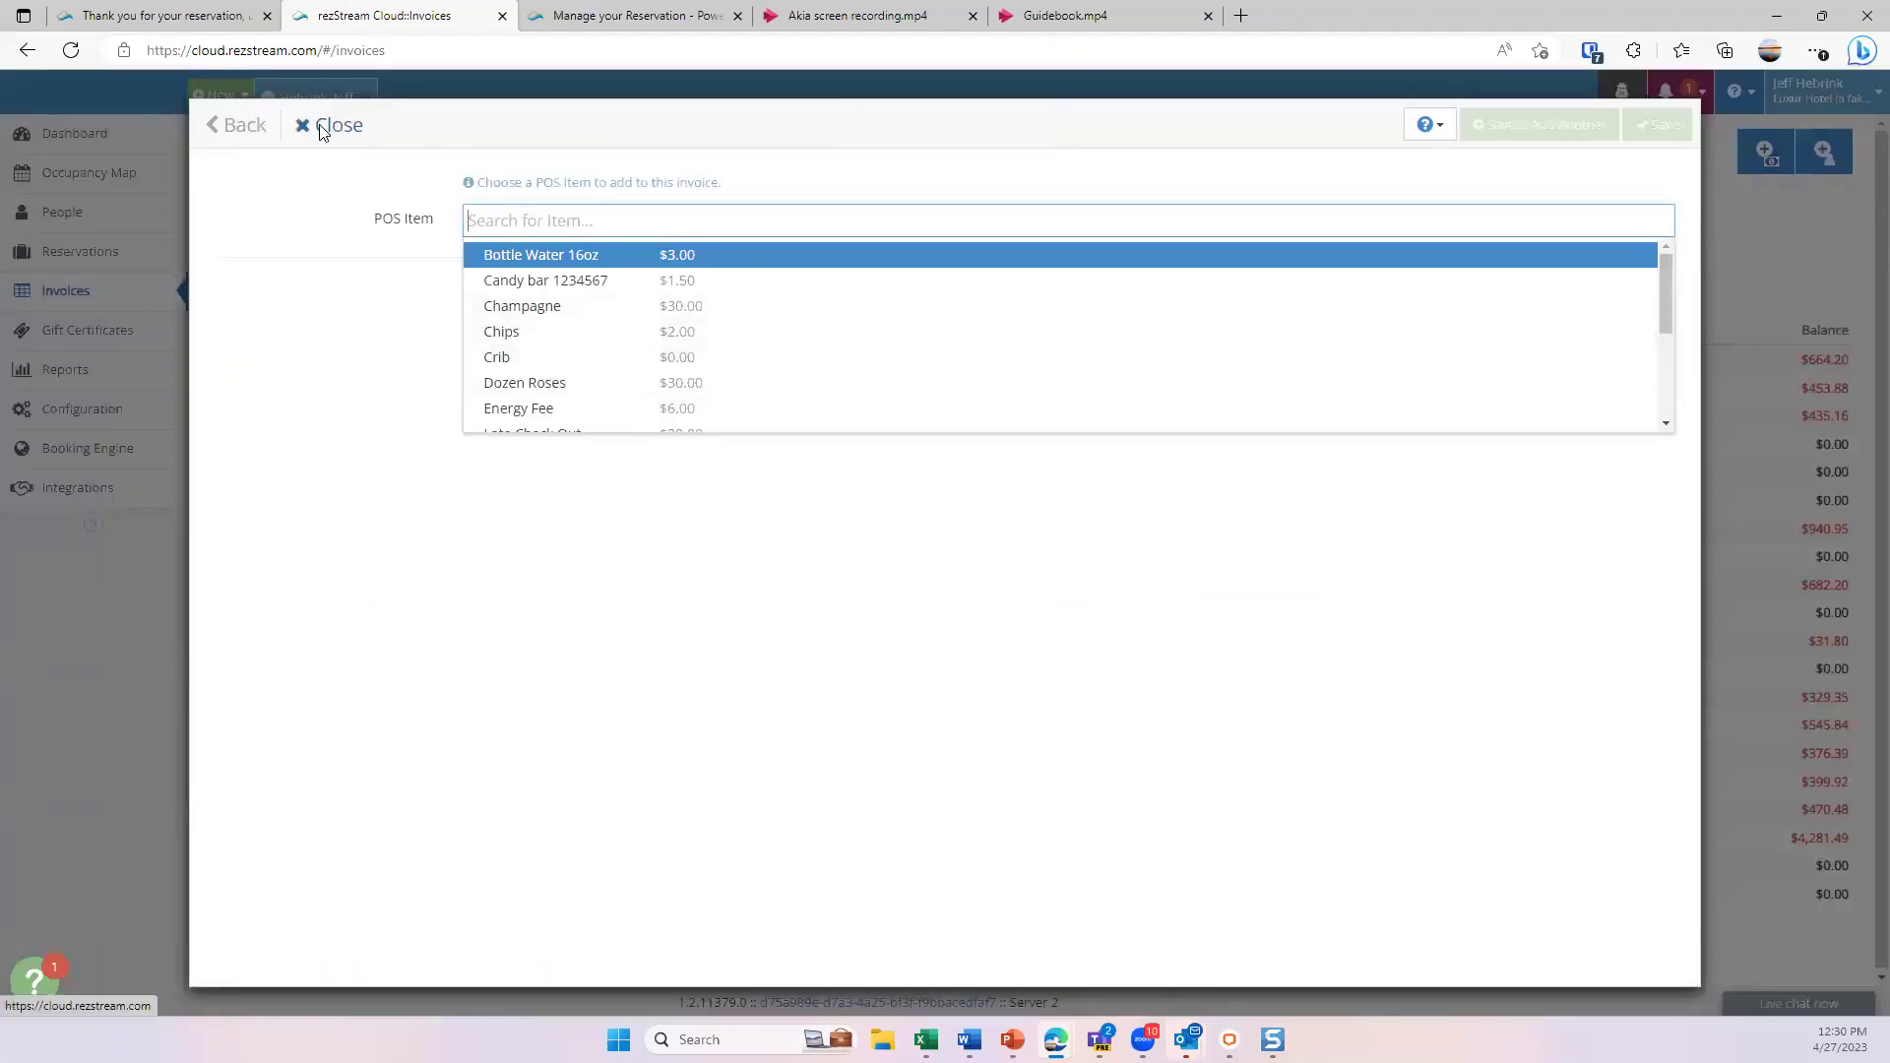
click(325, 126)
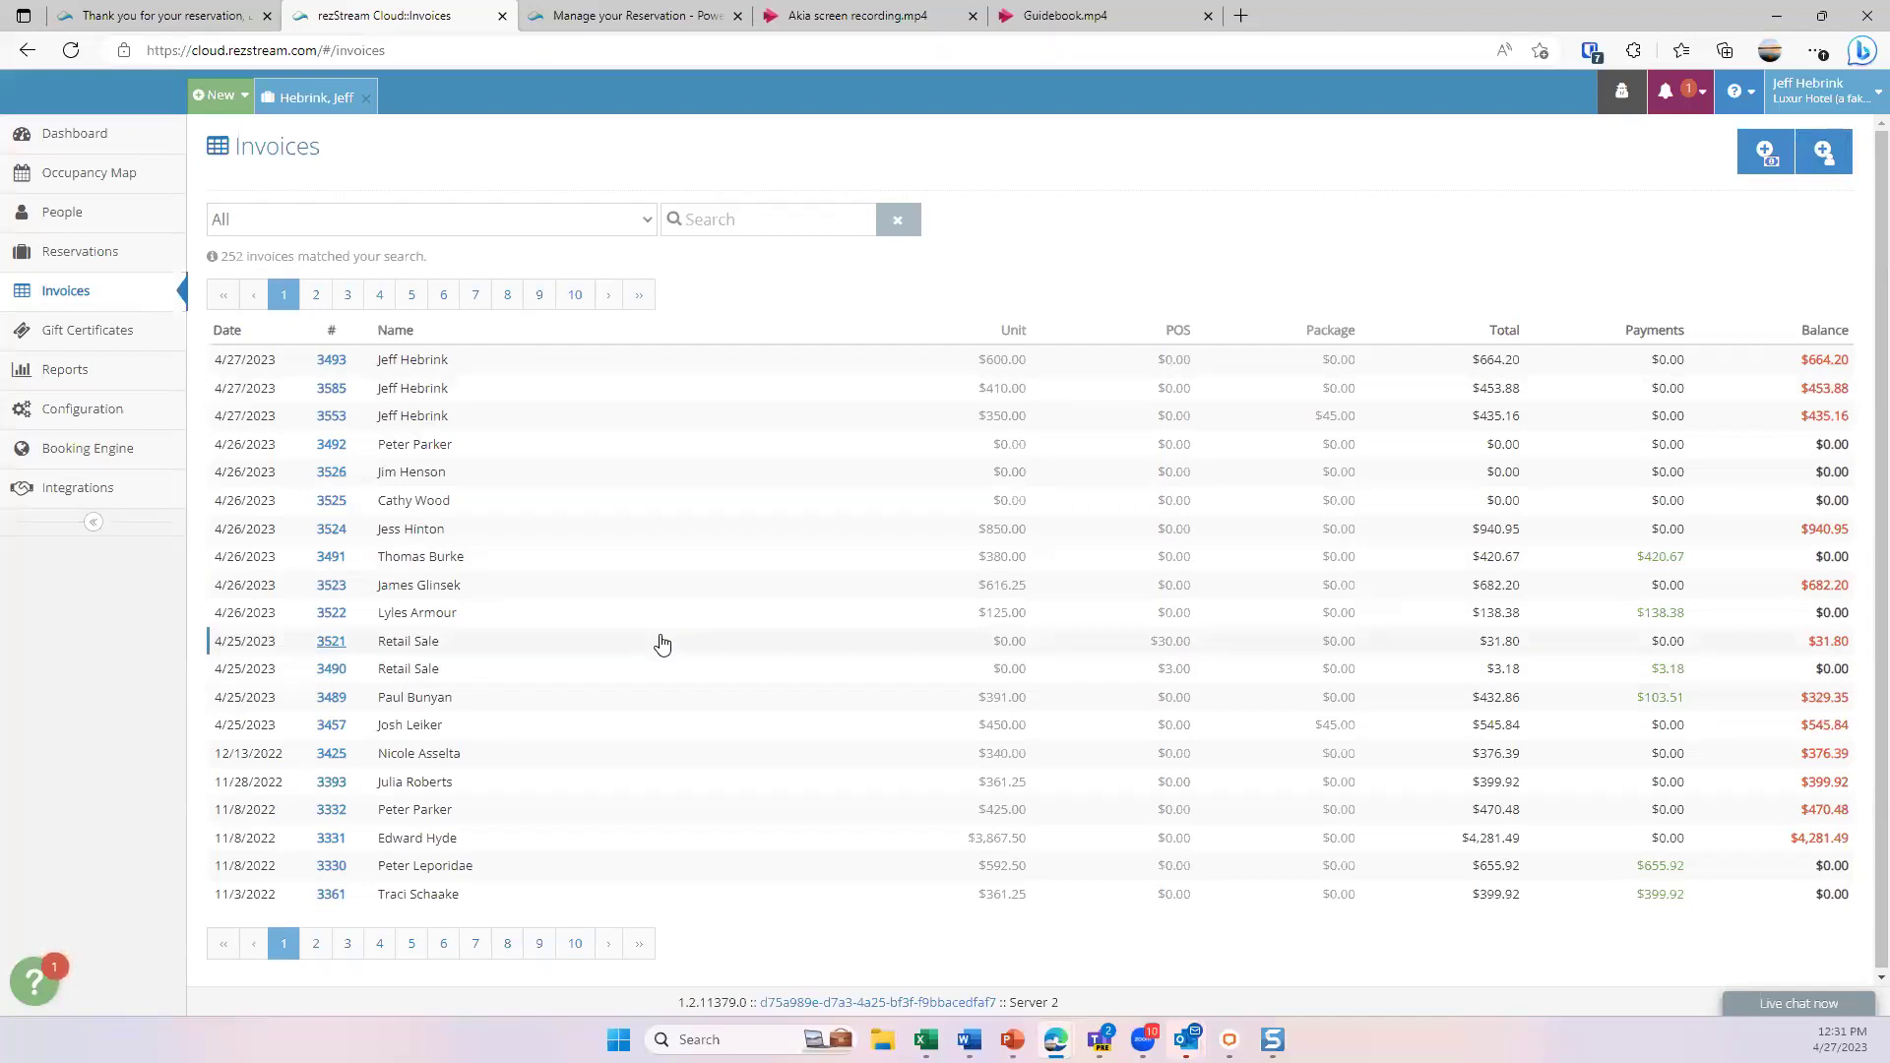
- Filter invoices to those with a balance due, reset to All, then view Gift Certificates
click(630, 219)
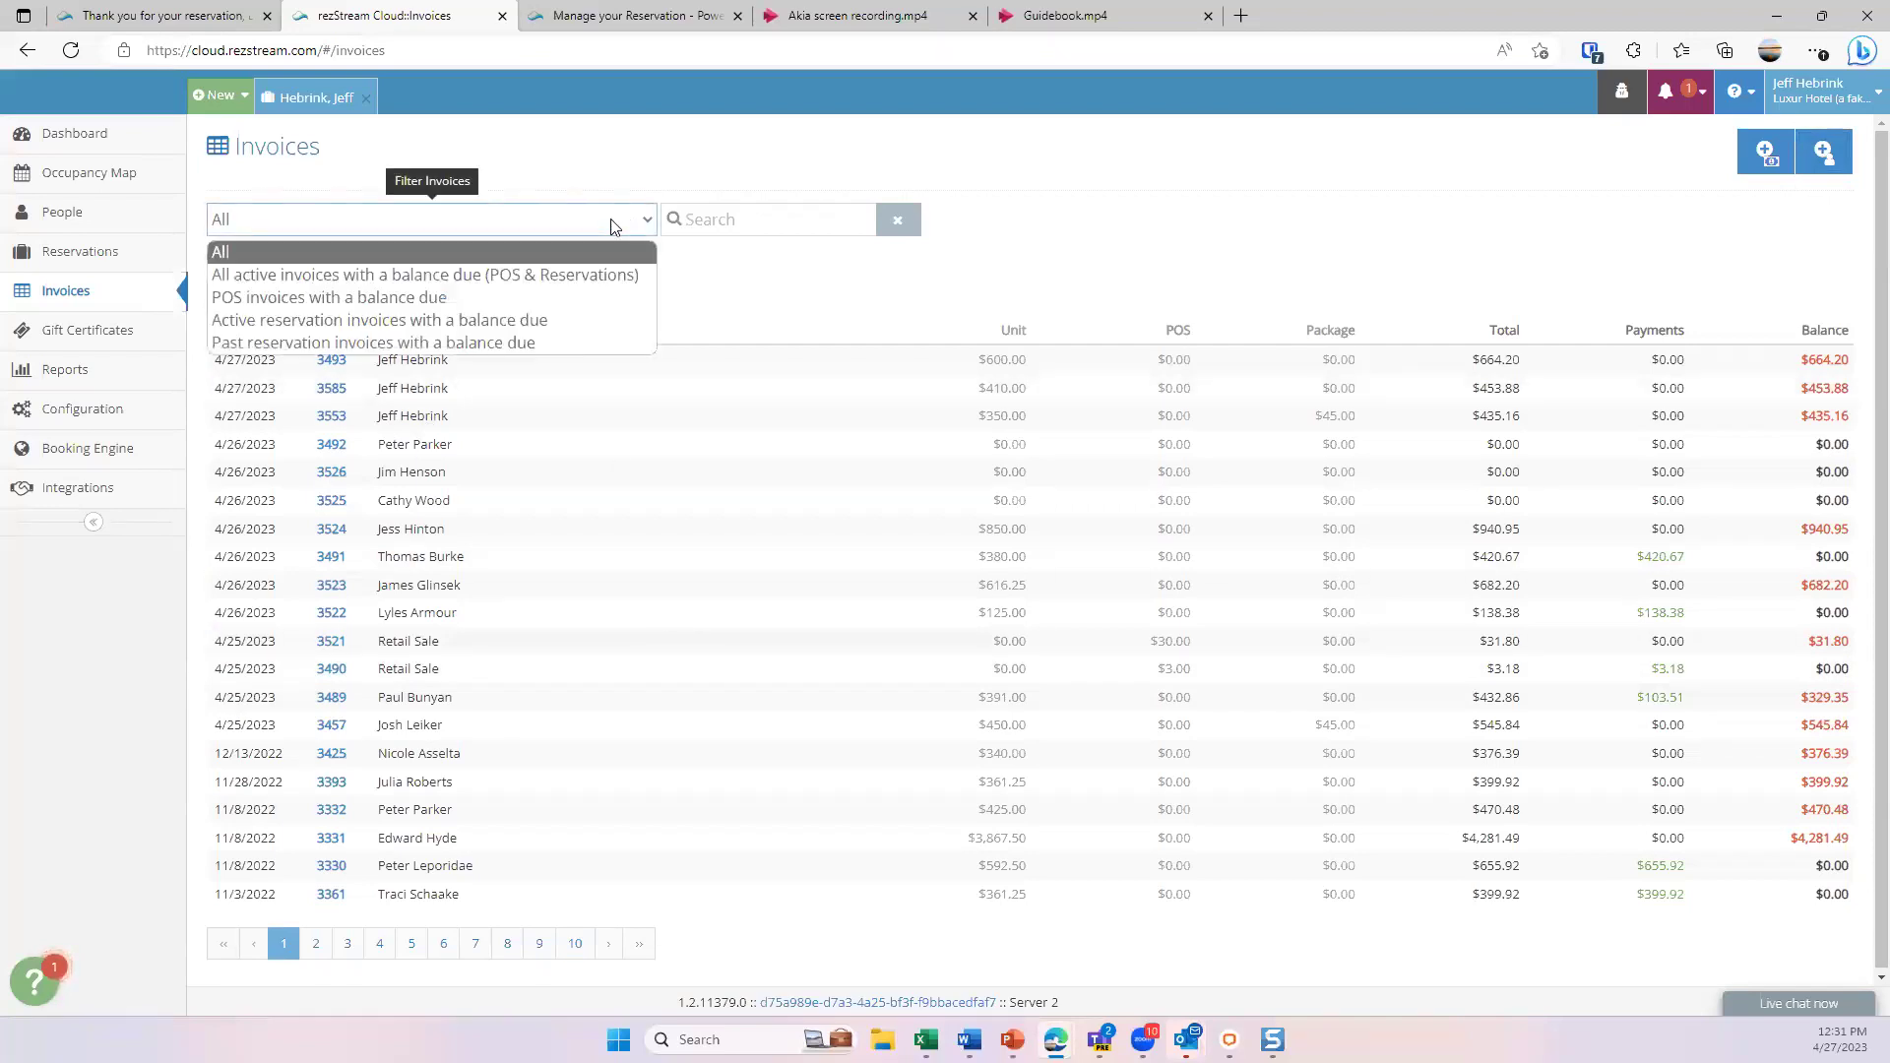
click(440, 286)
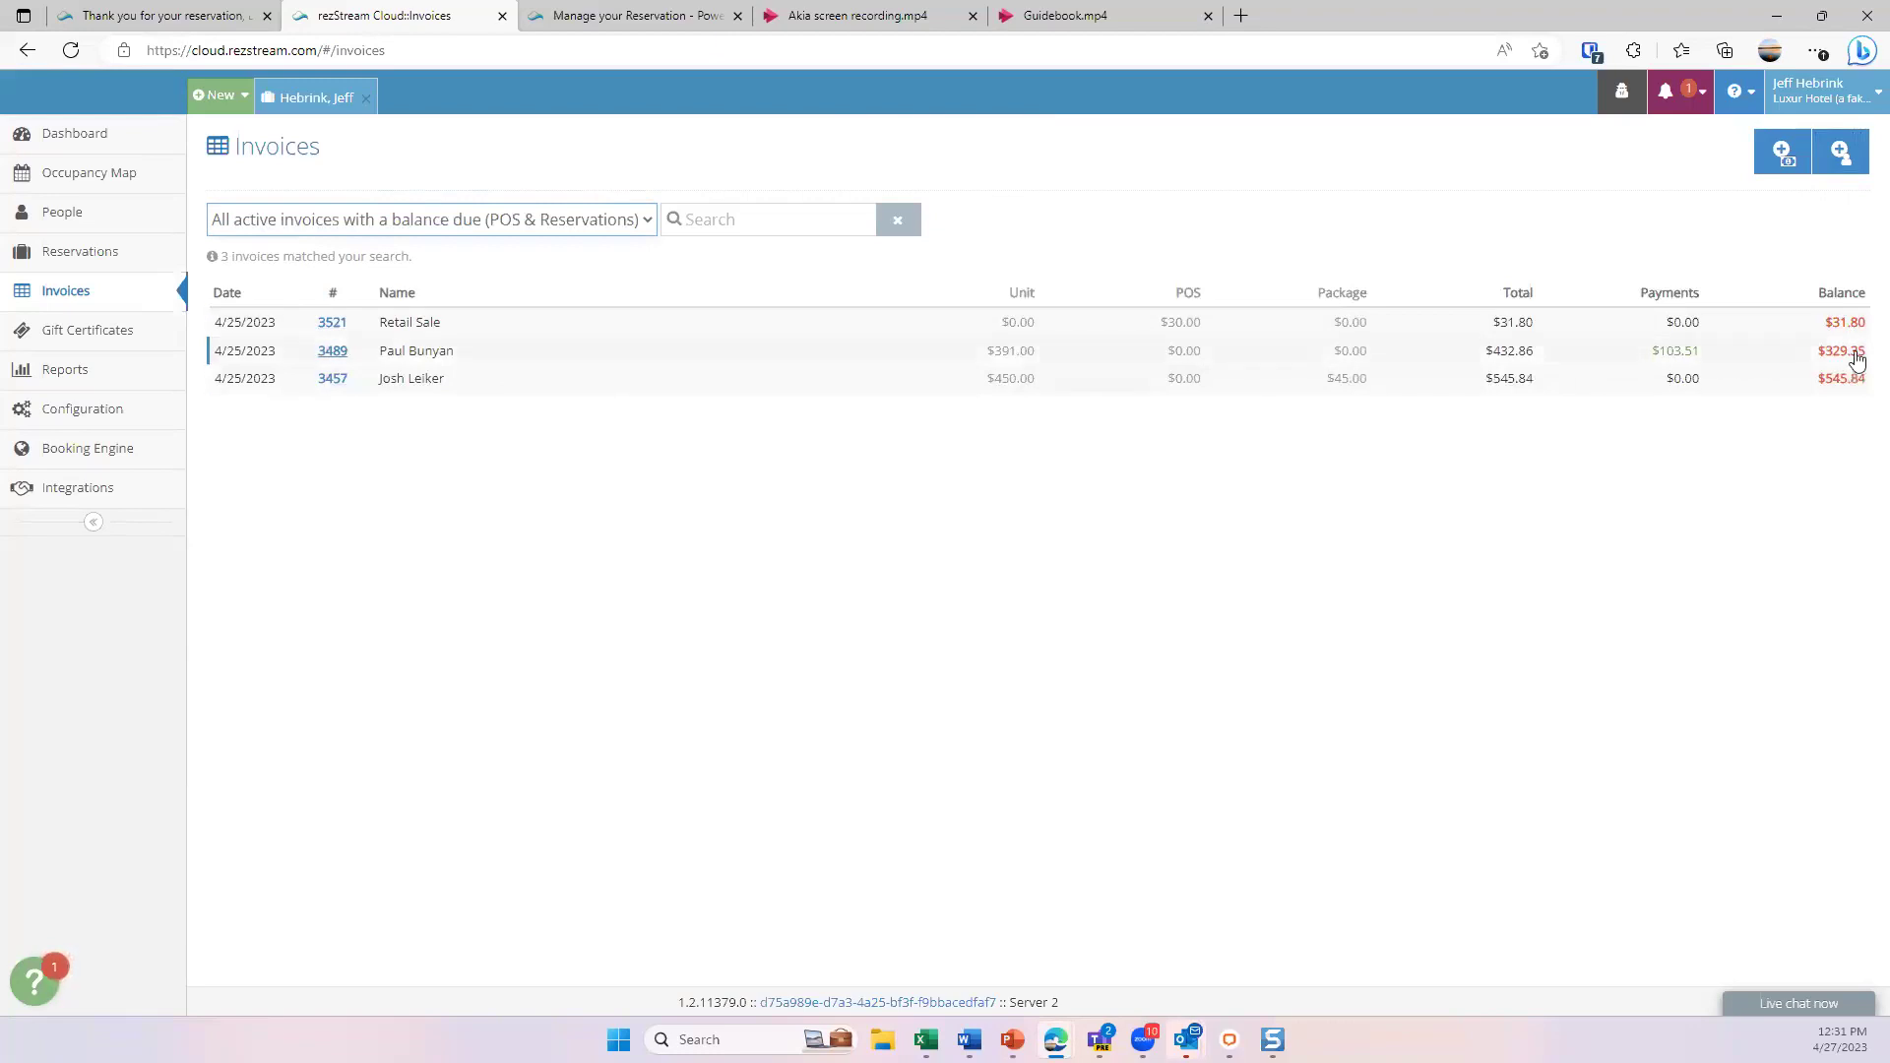
click(635, 236)
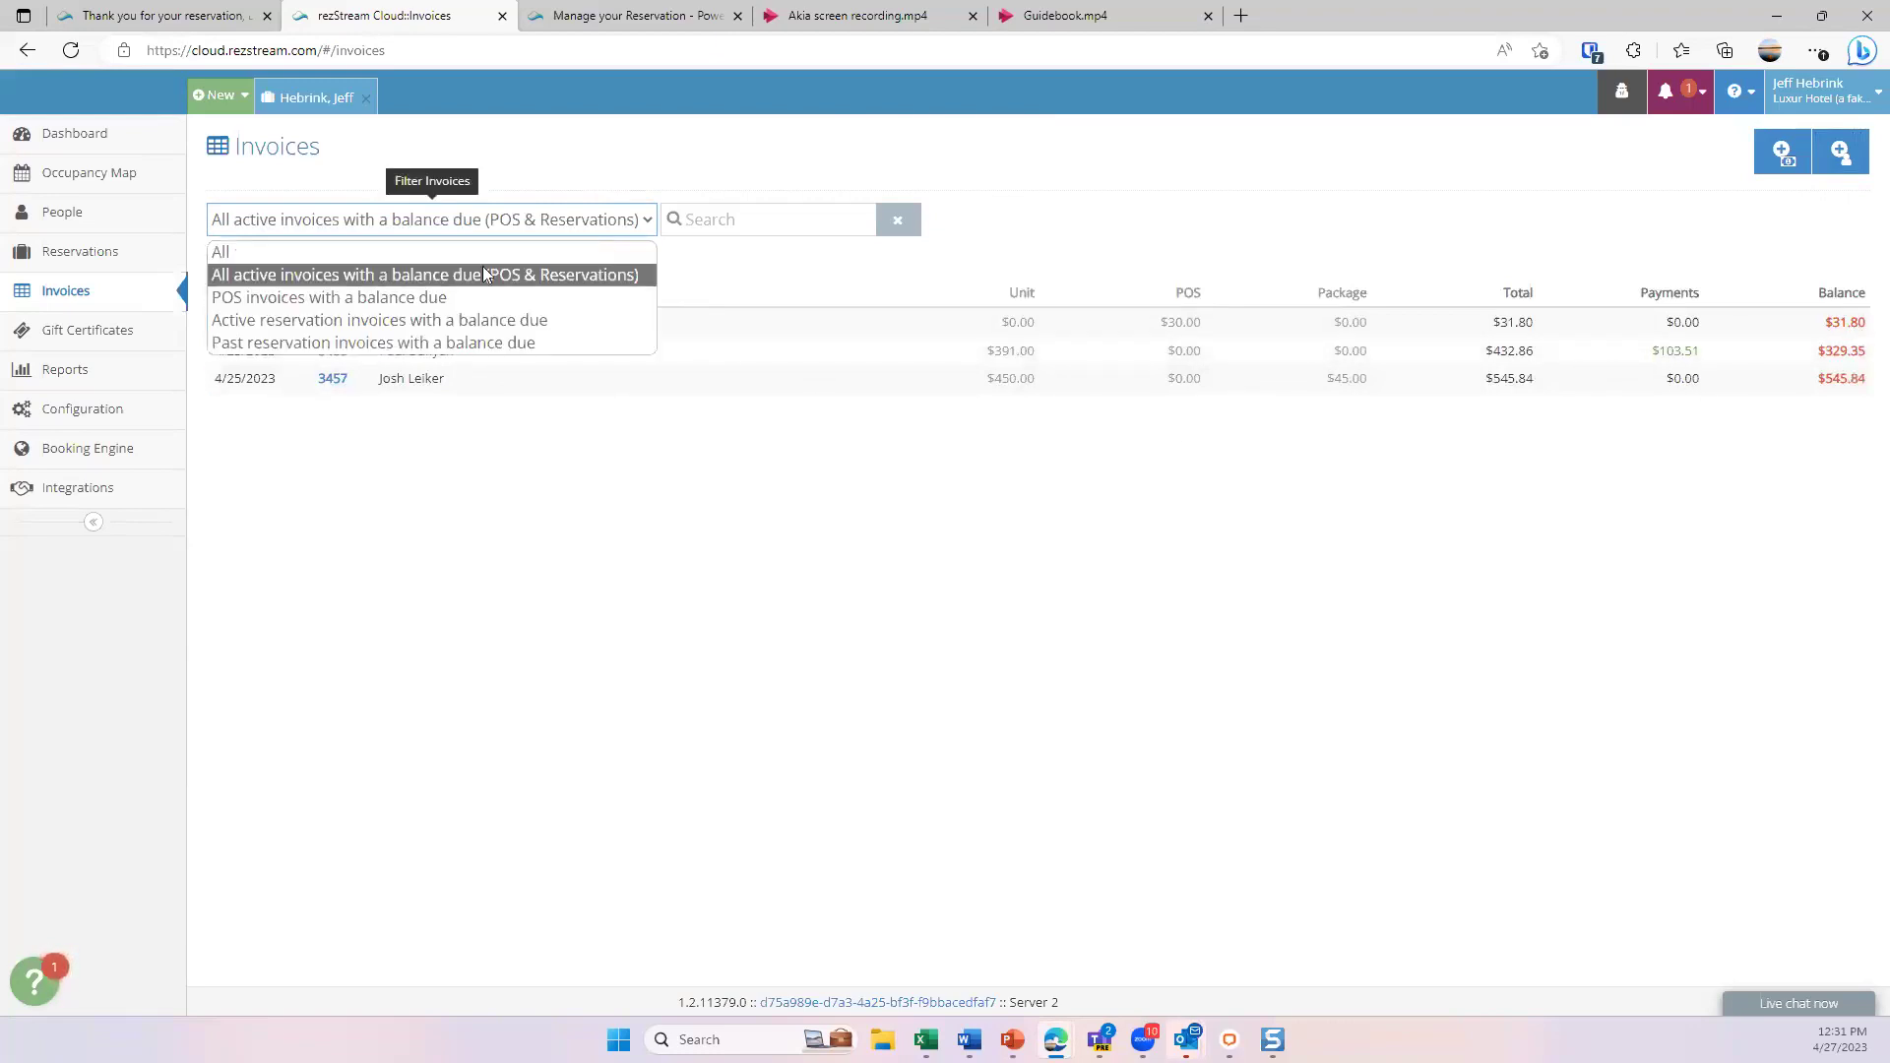
click(399, 254)
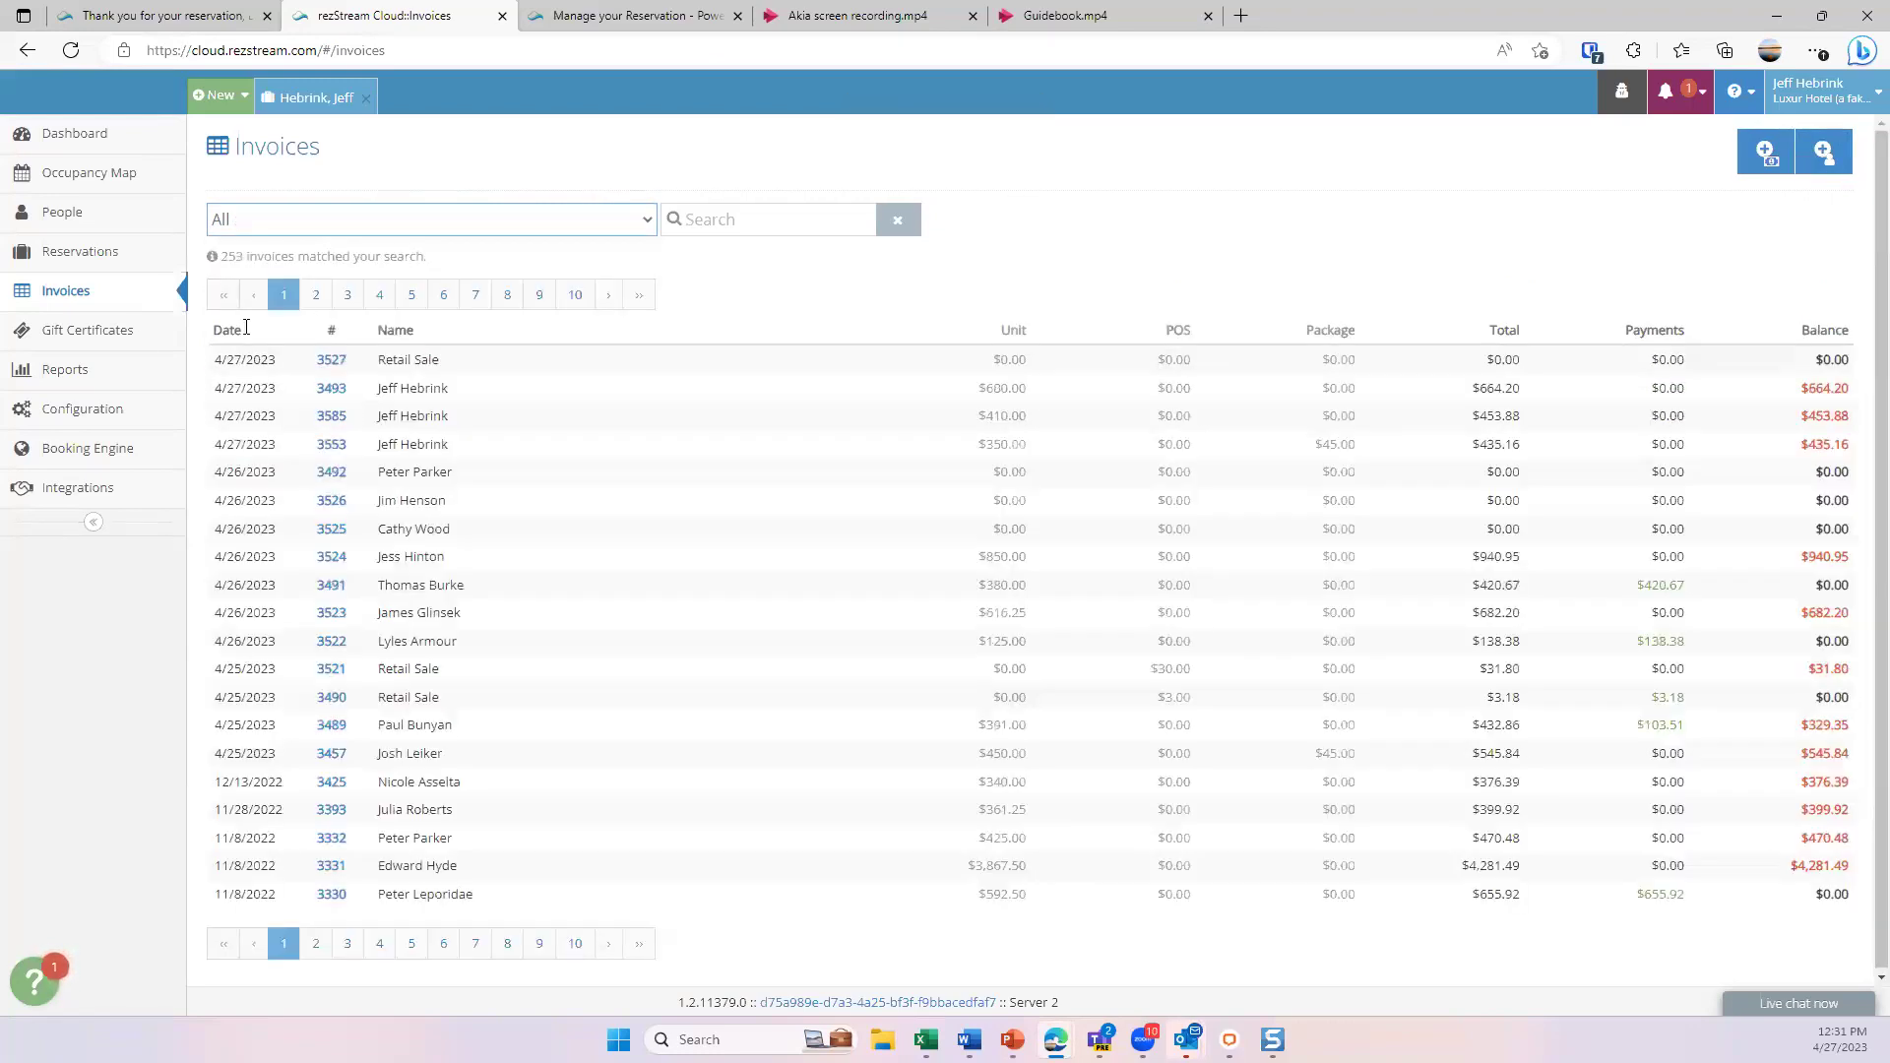
click(99, 332)
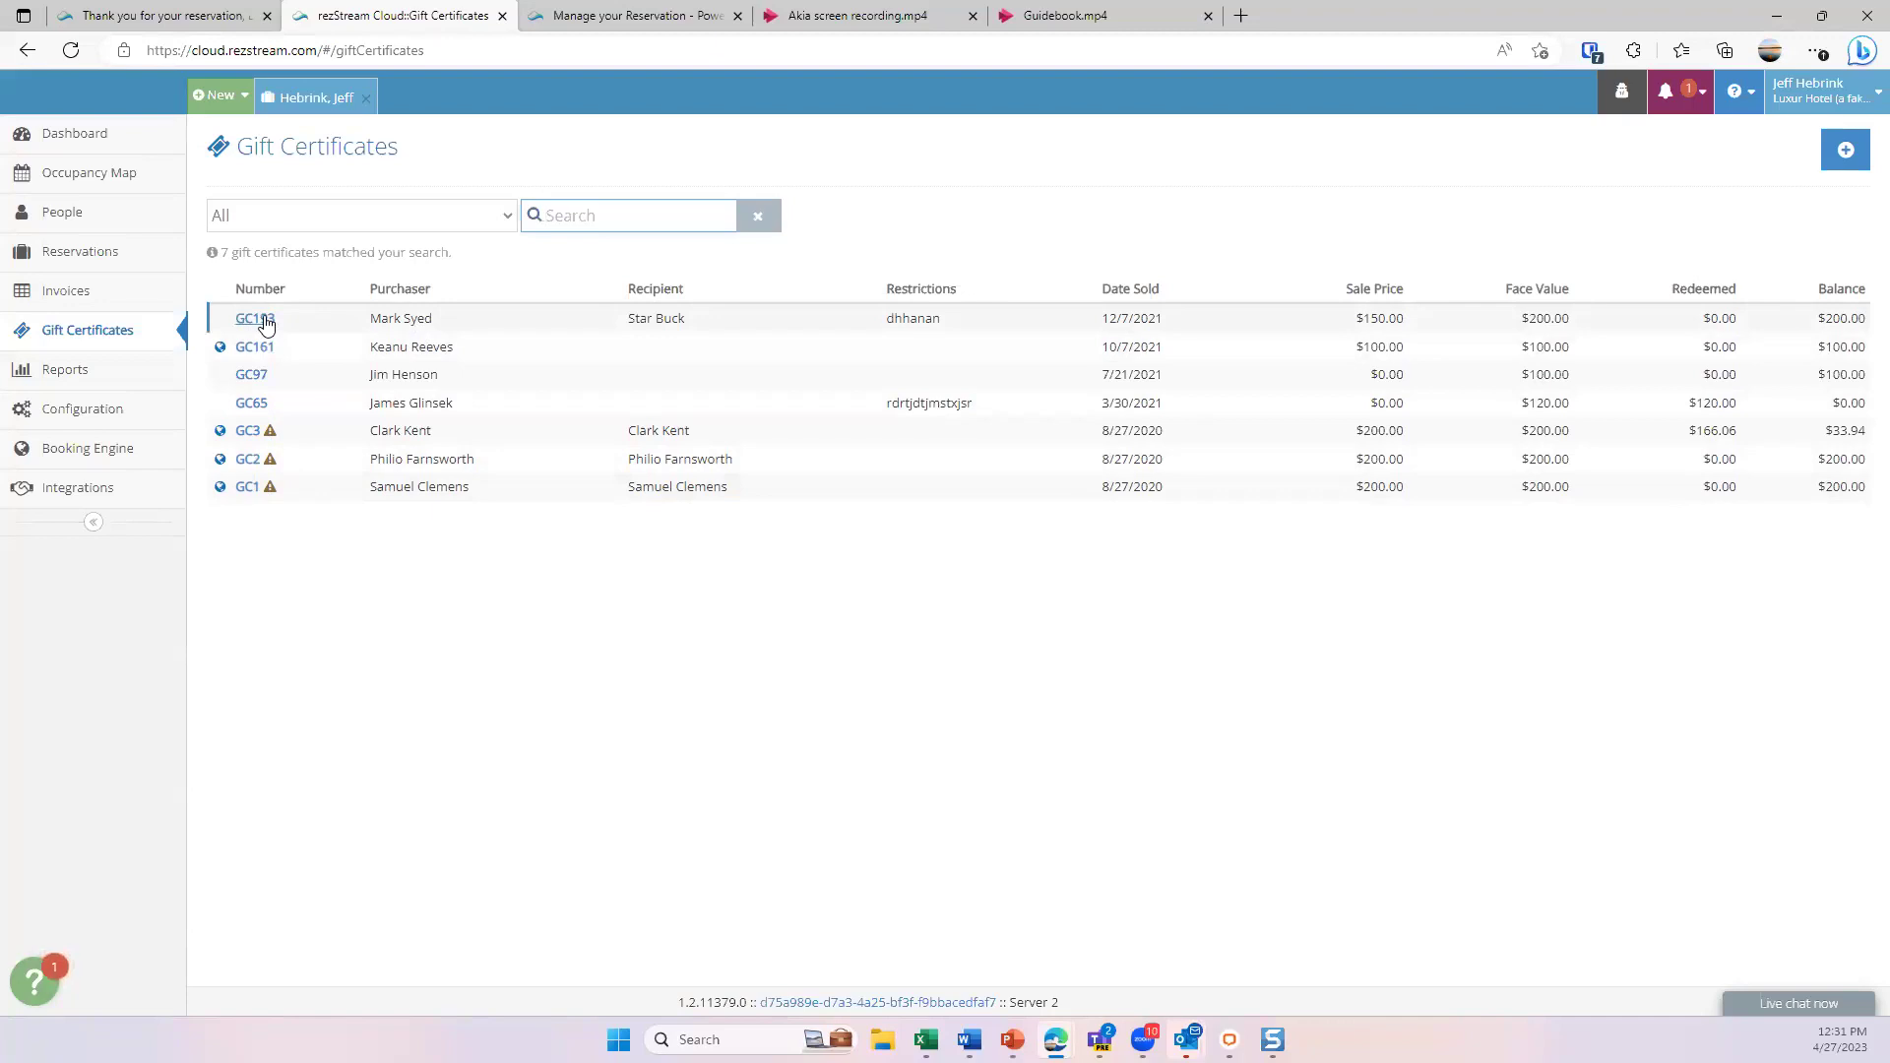
- Expand all report categories, collapse and re-expand Favorites, and scroll the reports list
click(85, 372)
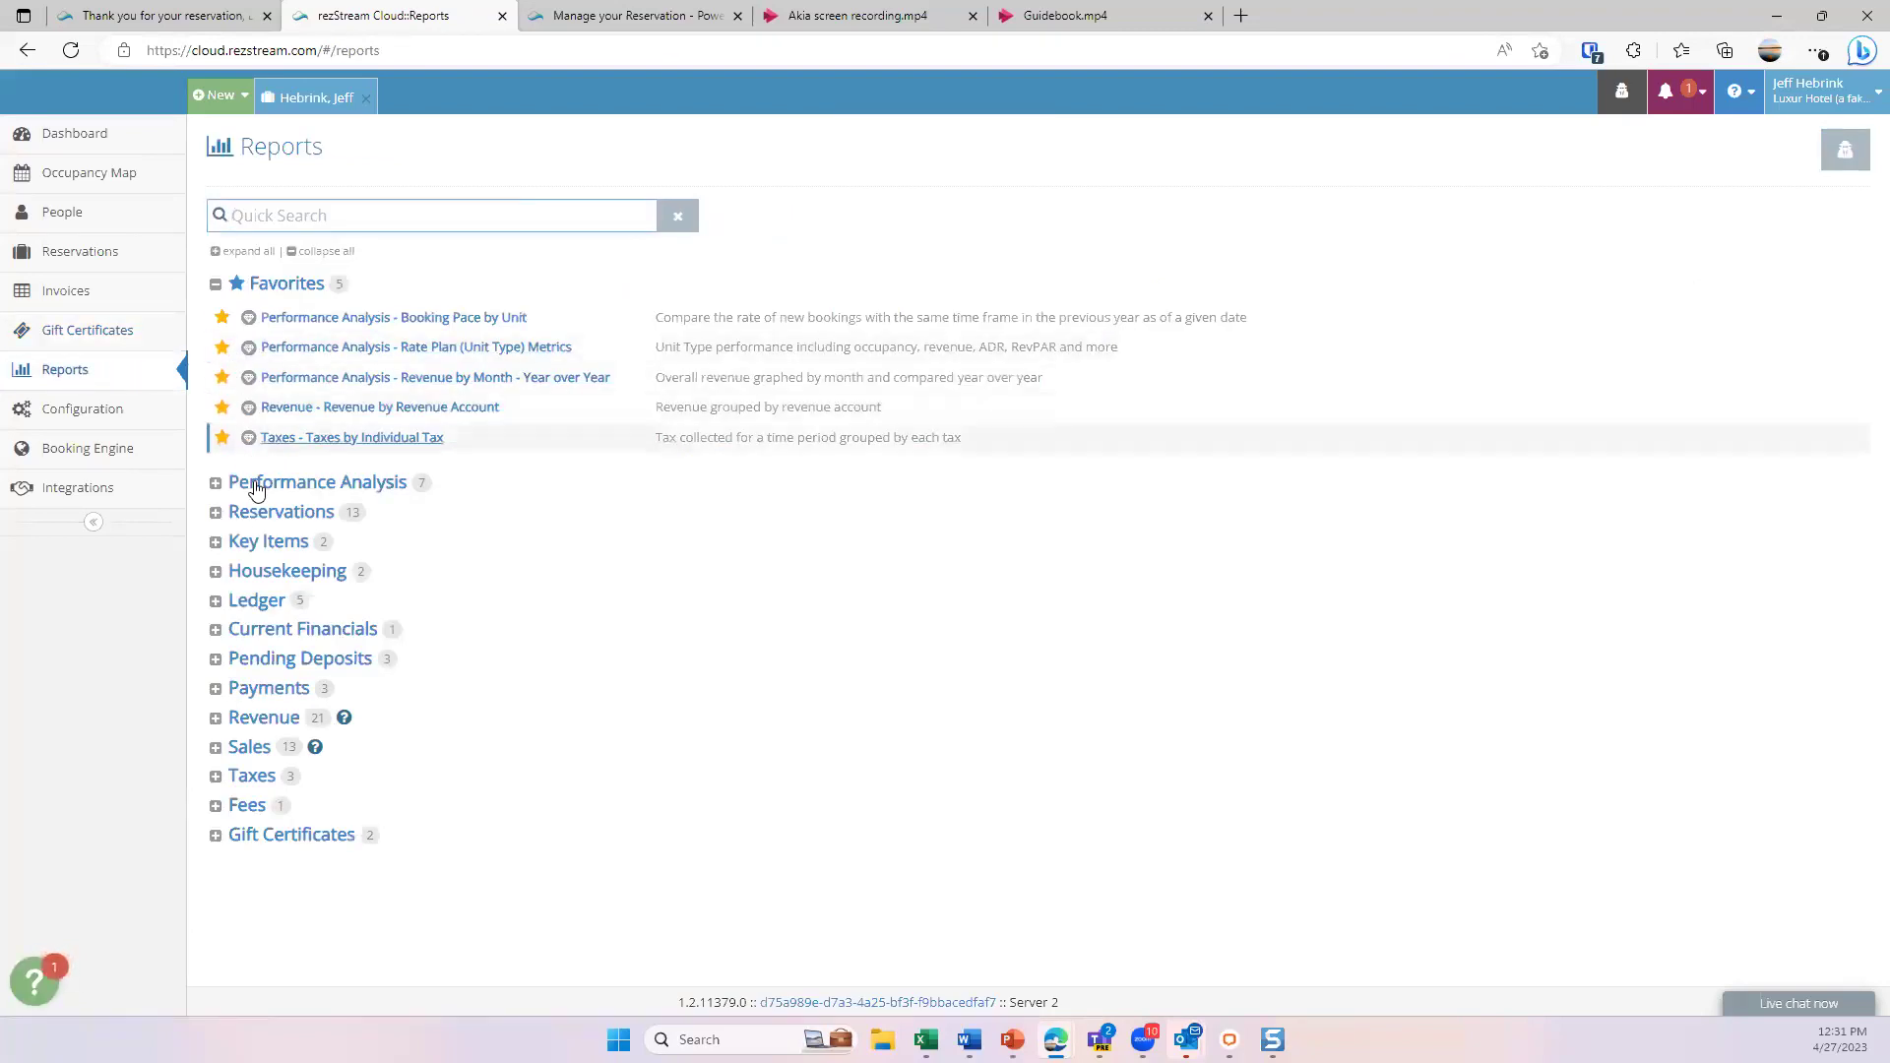
click(236, 252)
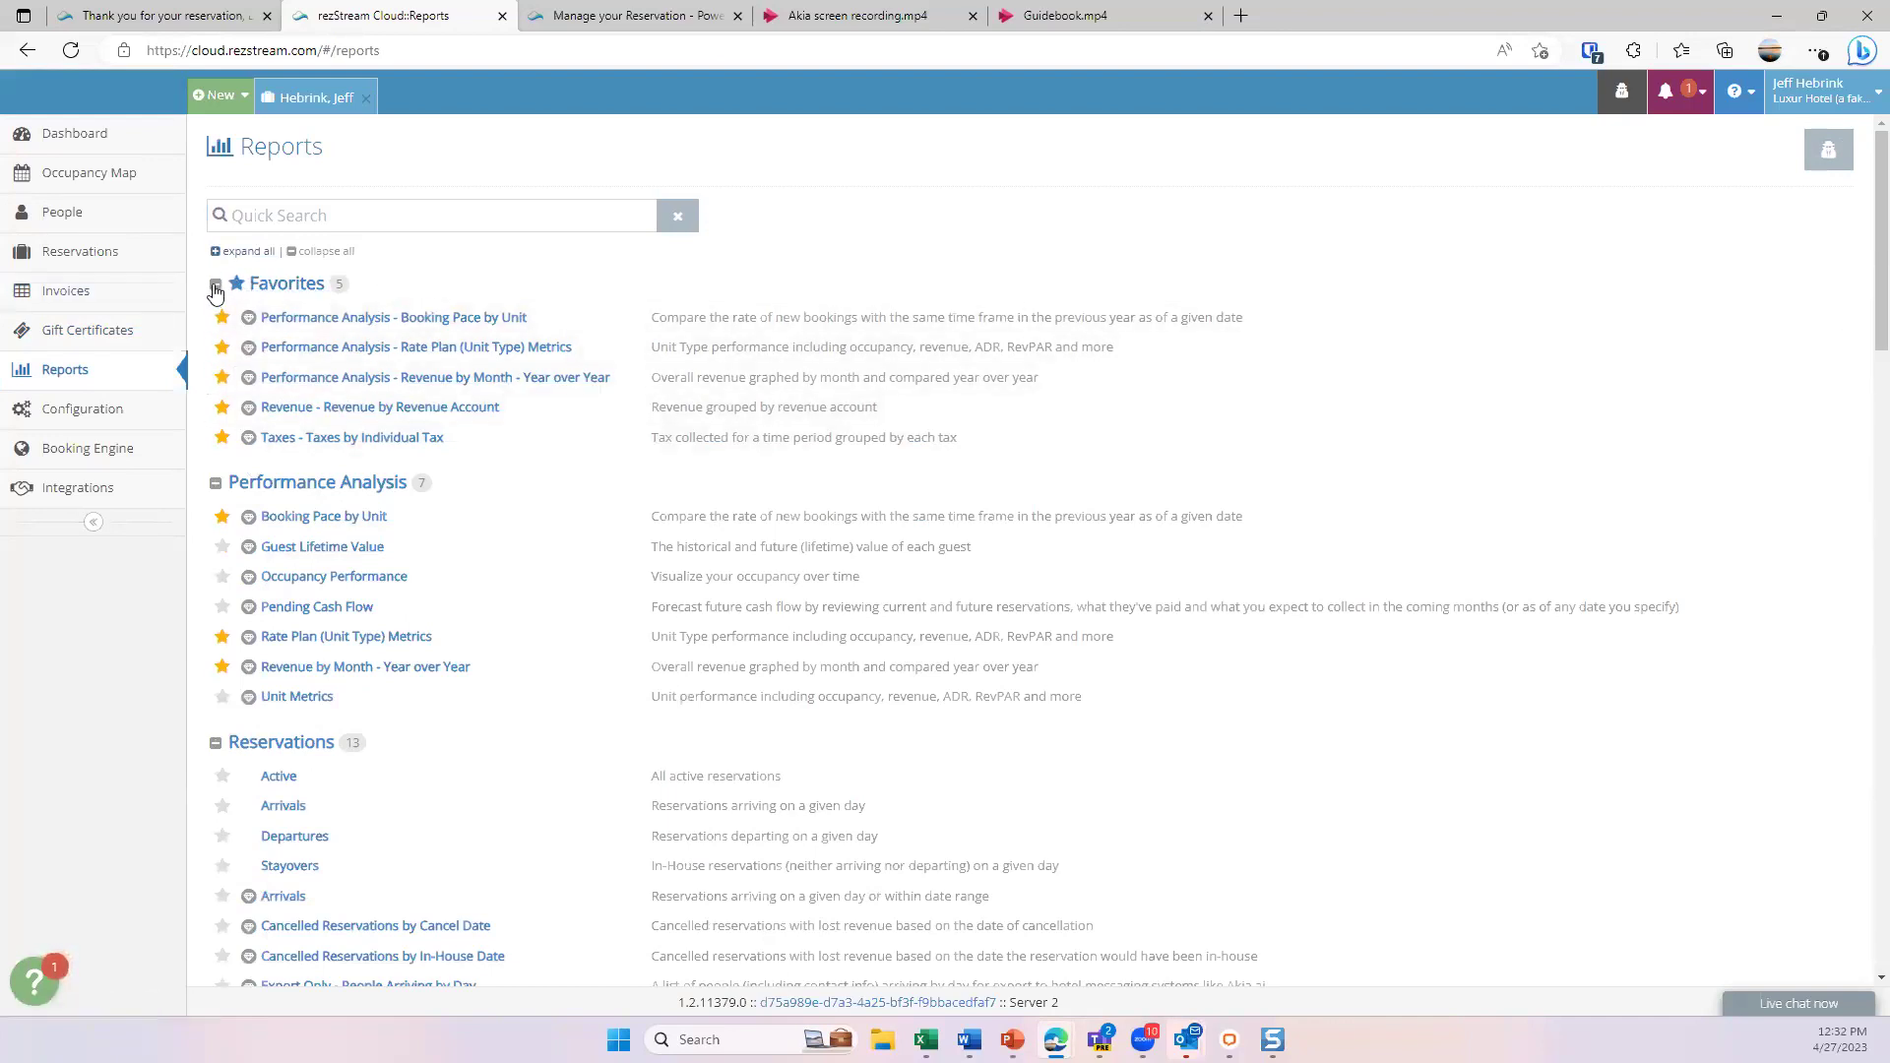
click(215, 285)
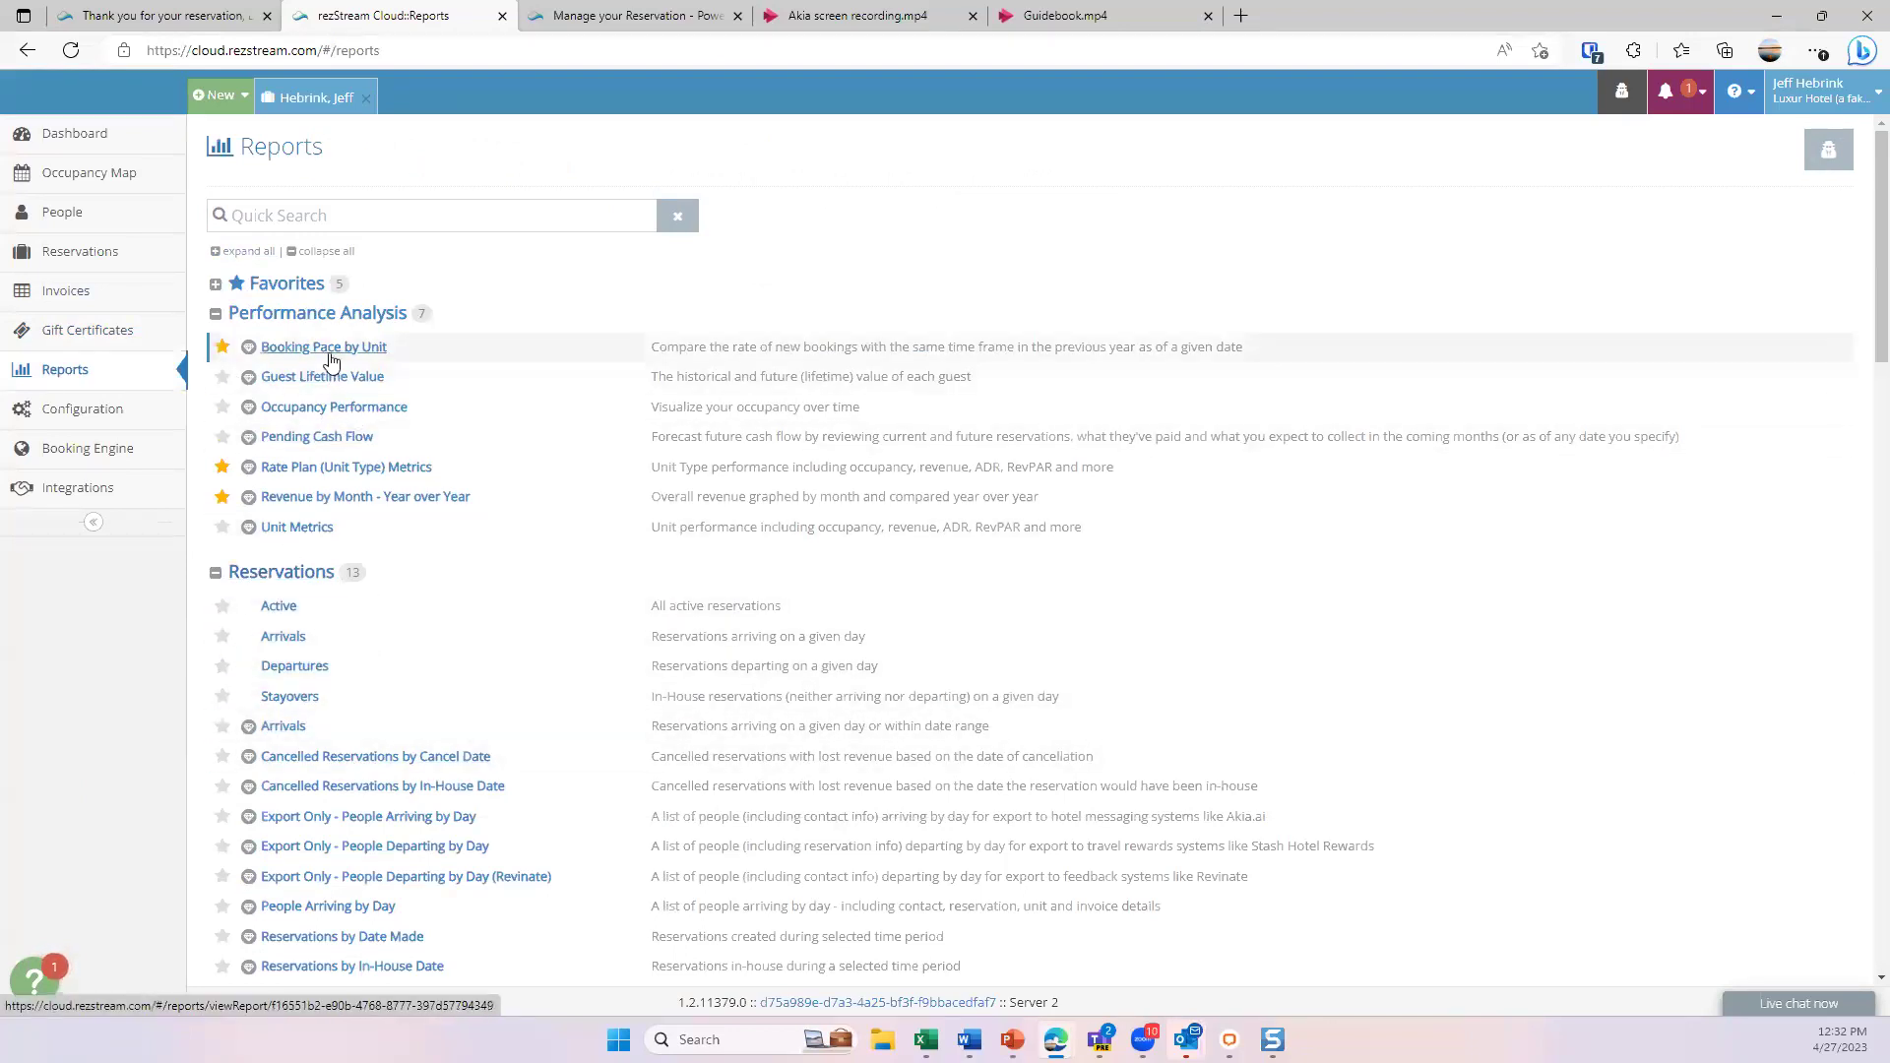
click(214, 285)
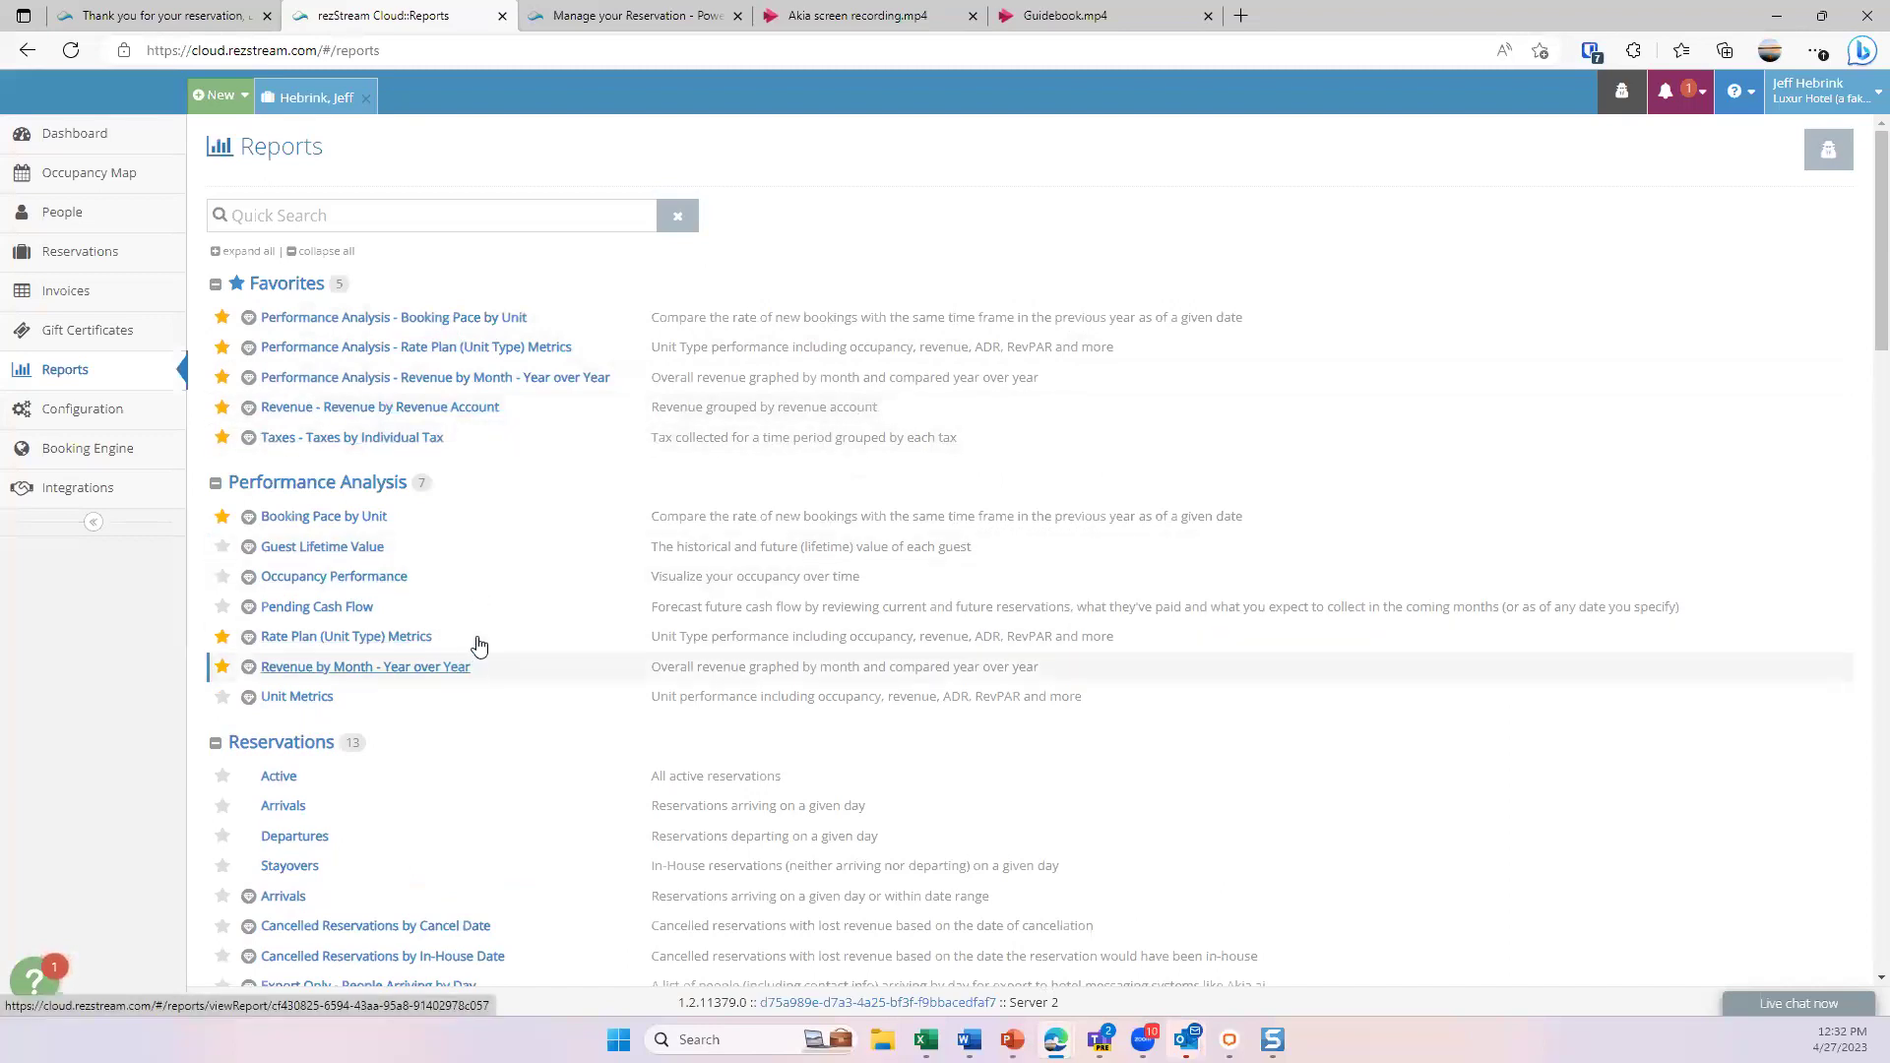
scroll(480, 642, down, 1)
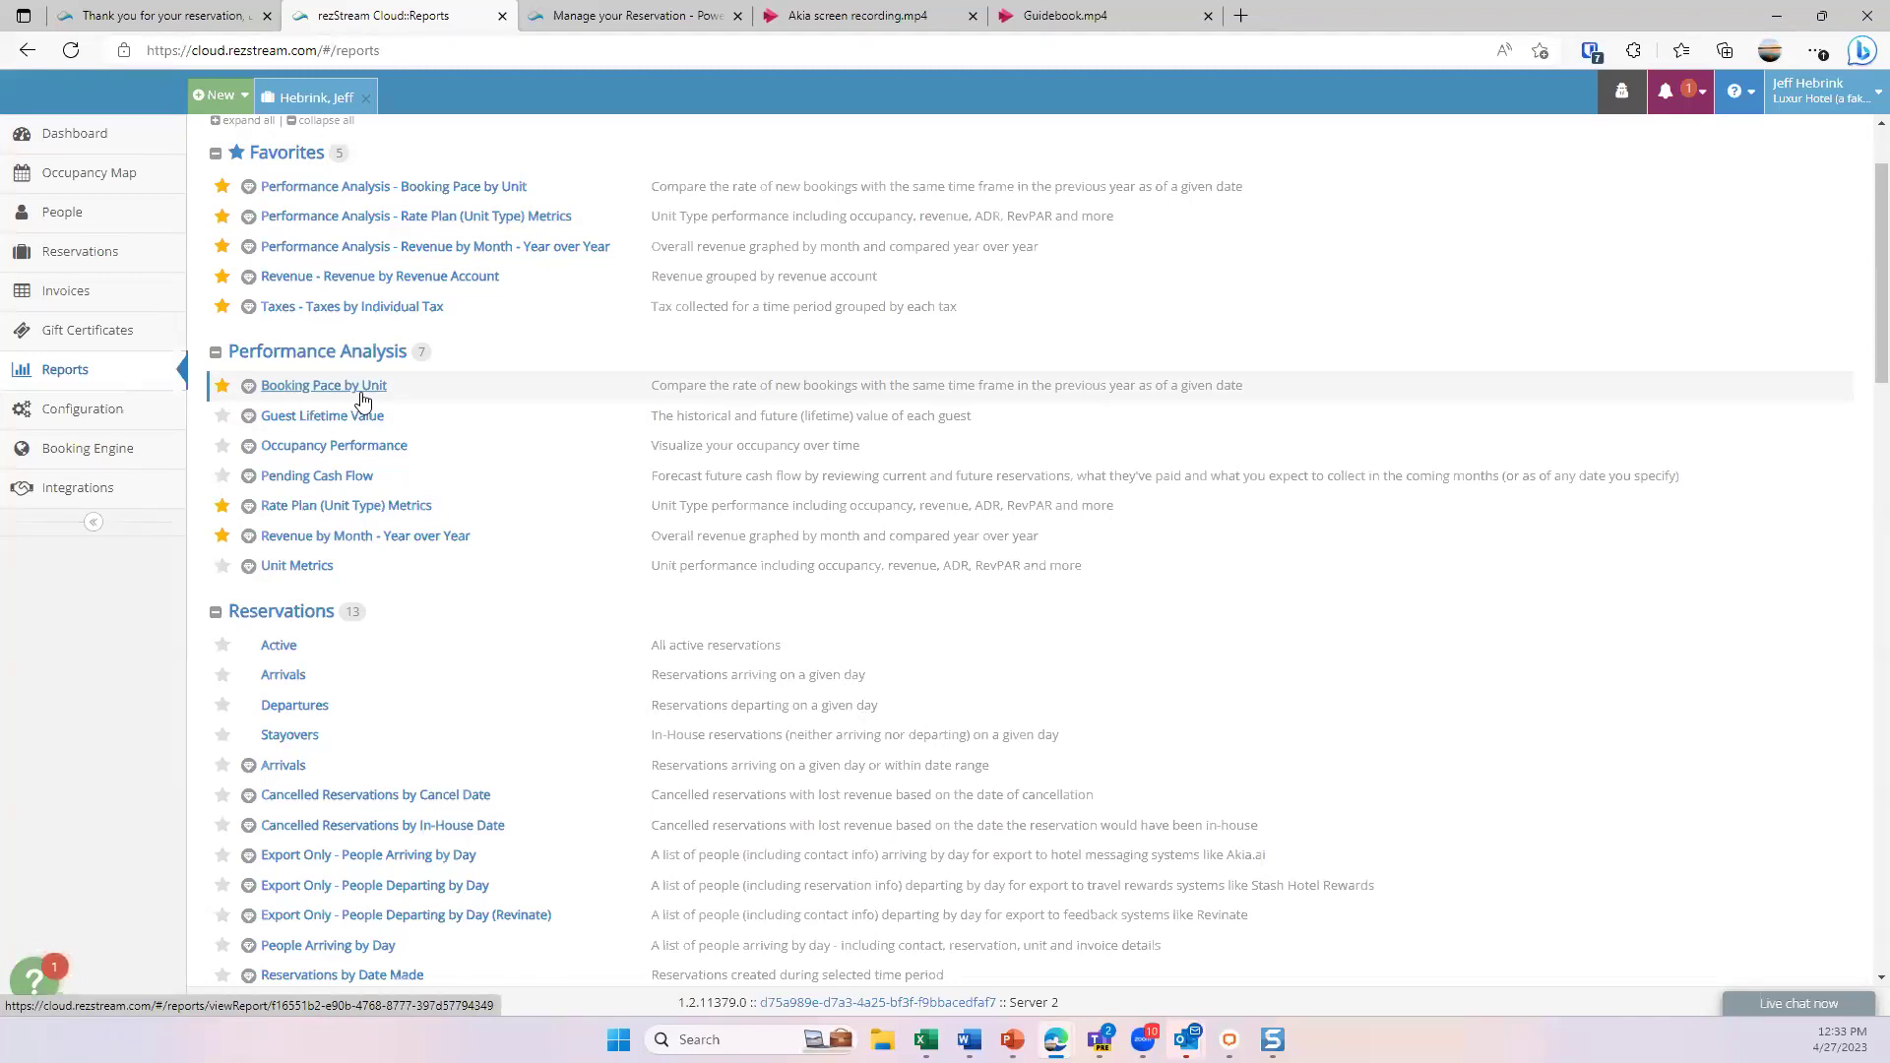
click(89, 411)
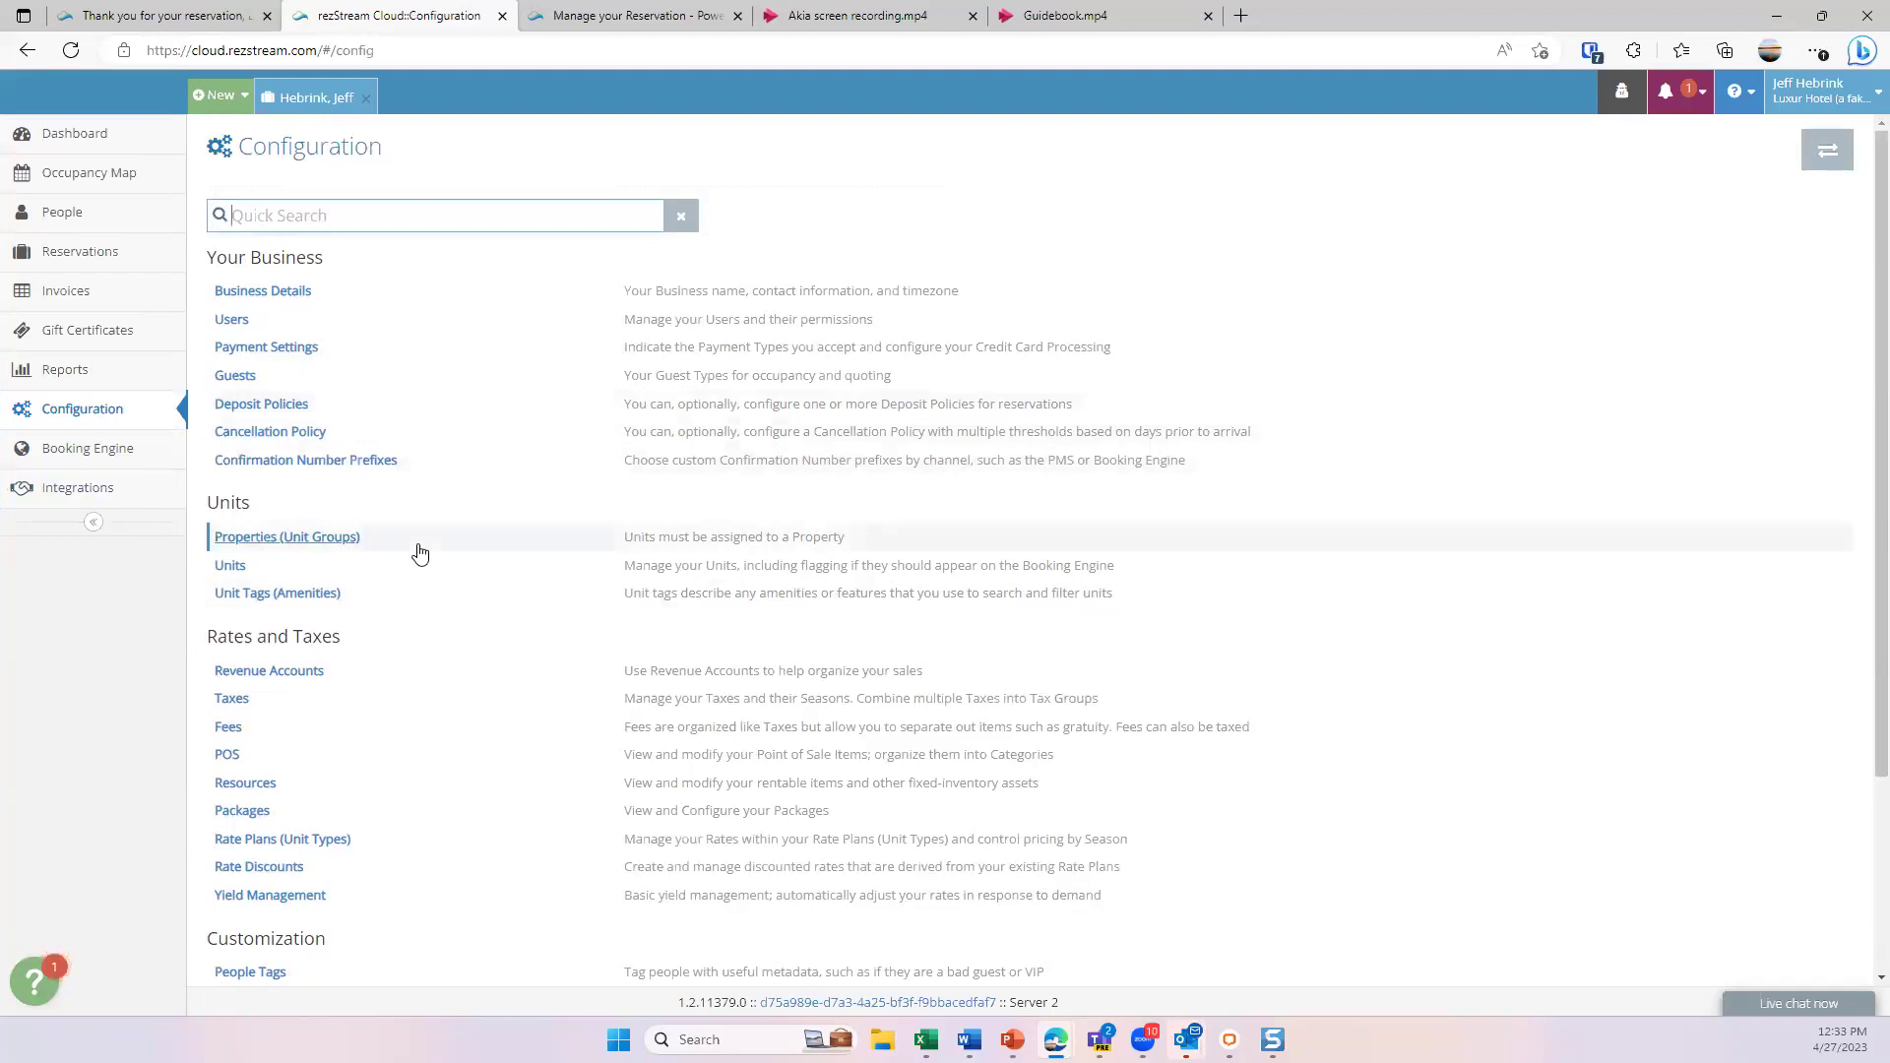
scroll(330, 462, down, 3)
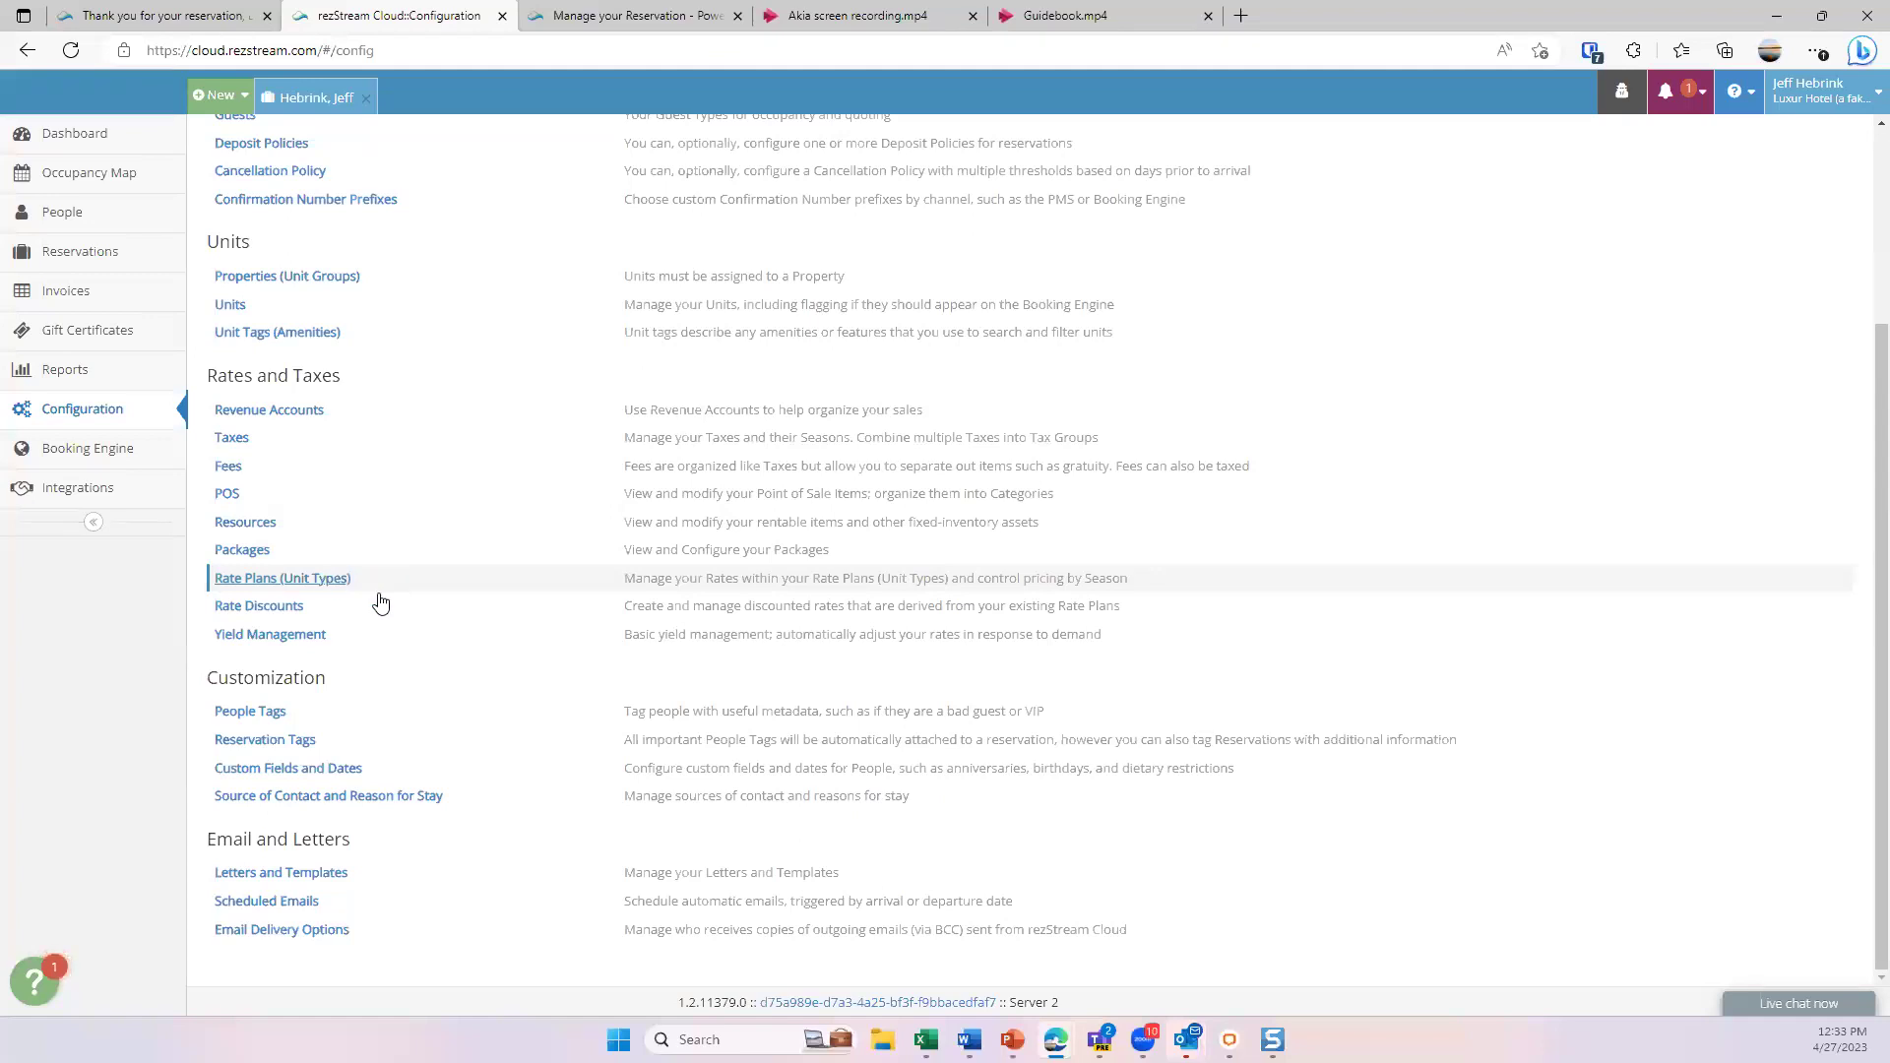
click(291, 615)
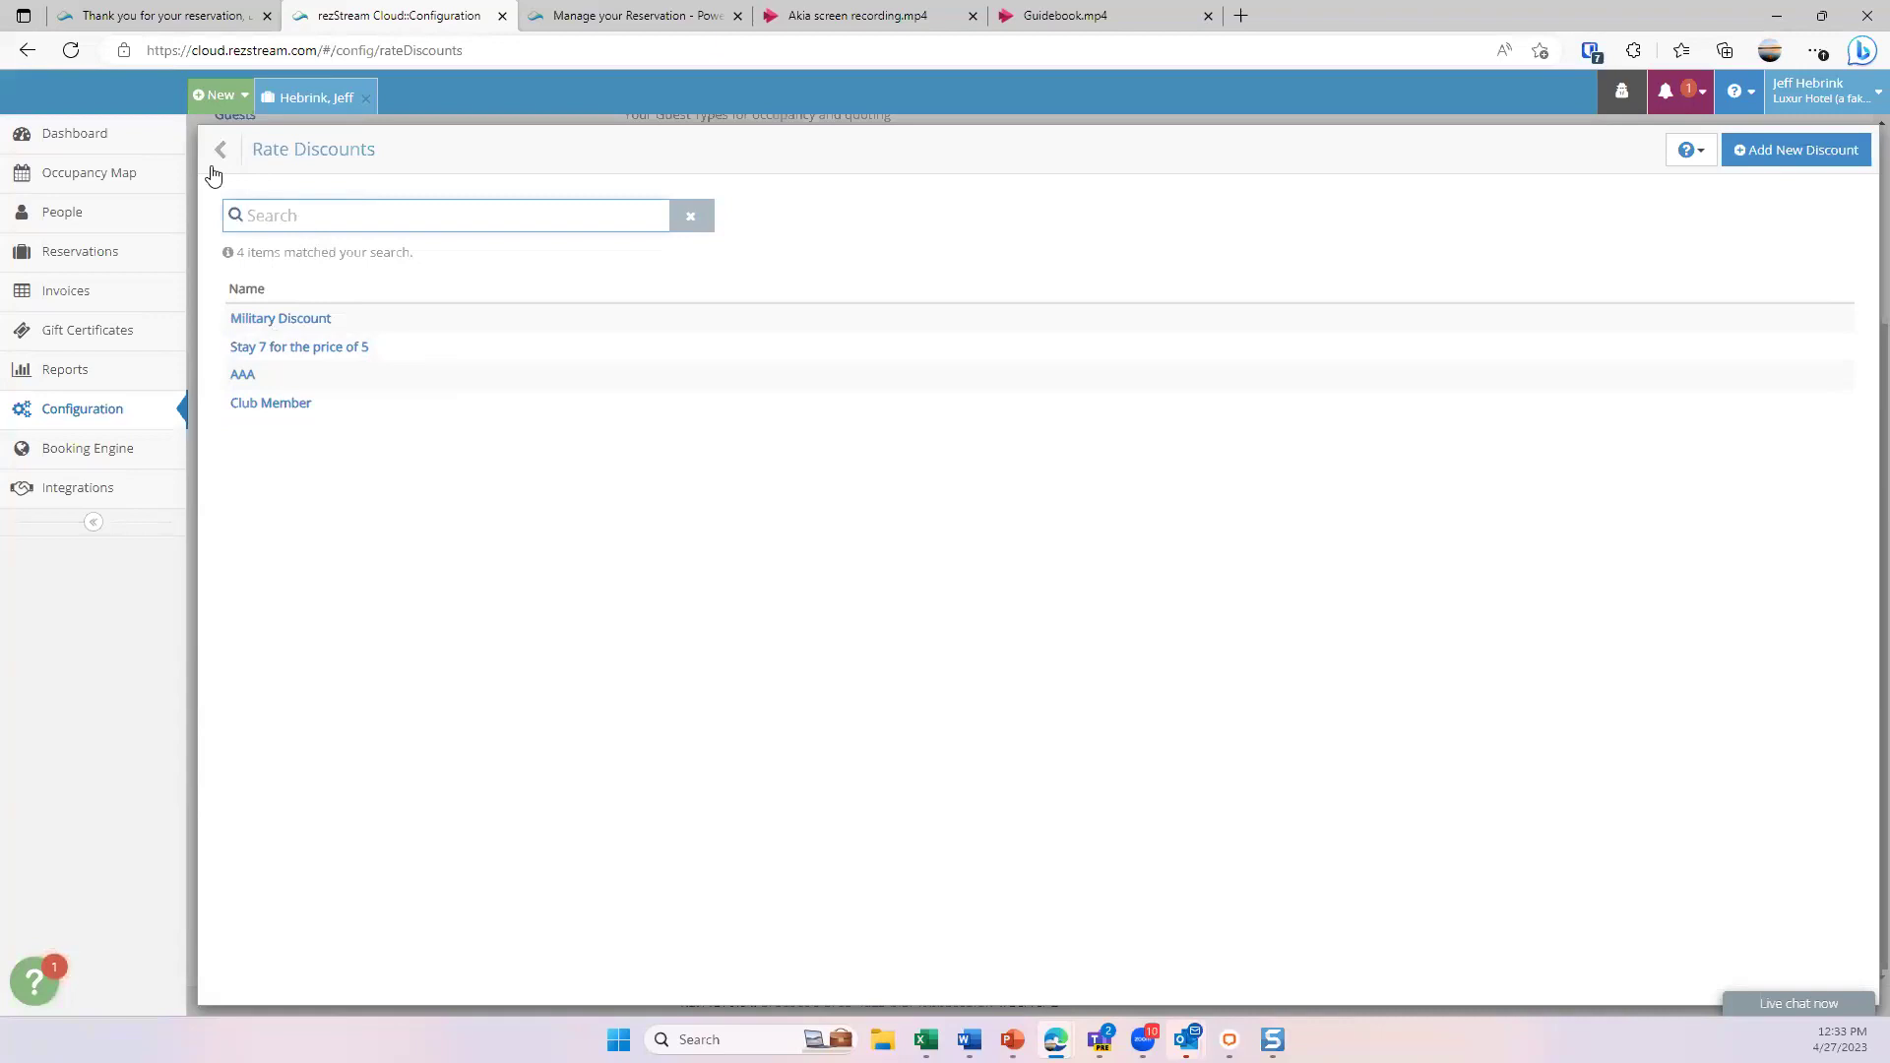
click(227, 158)
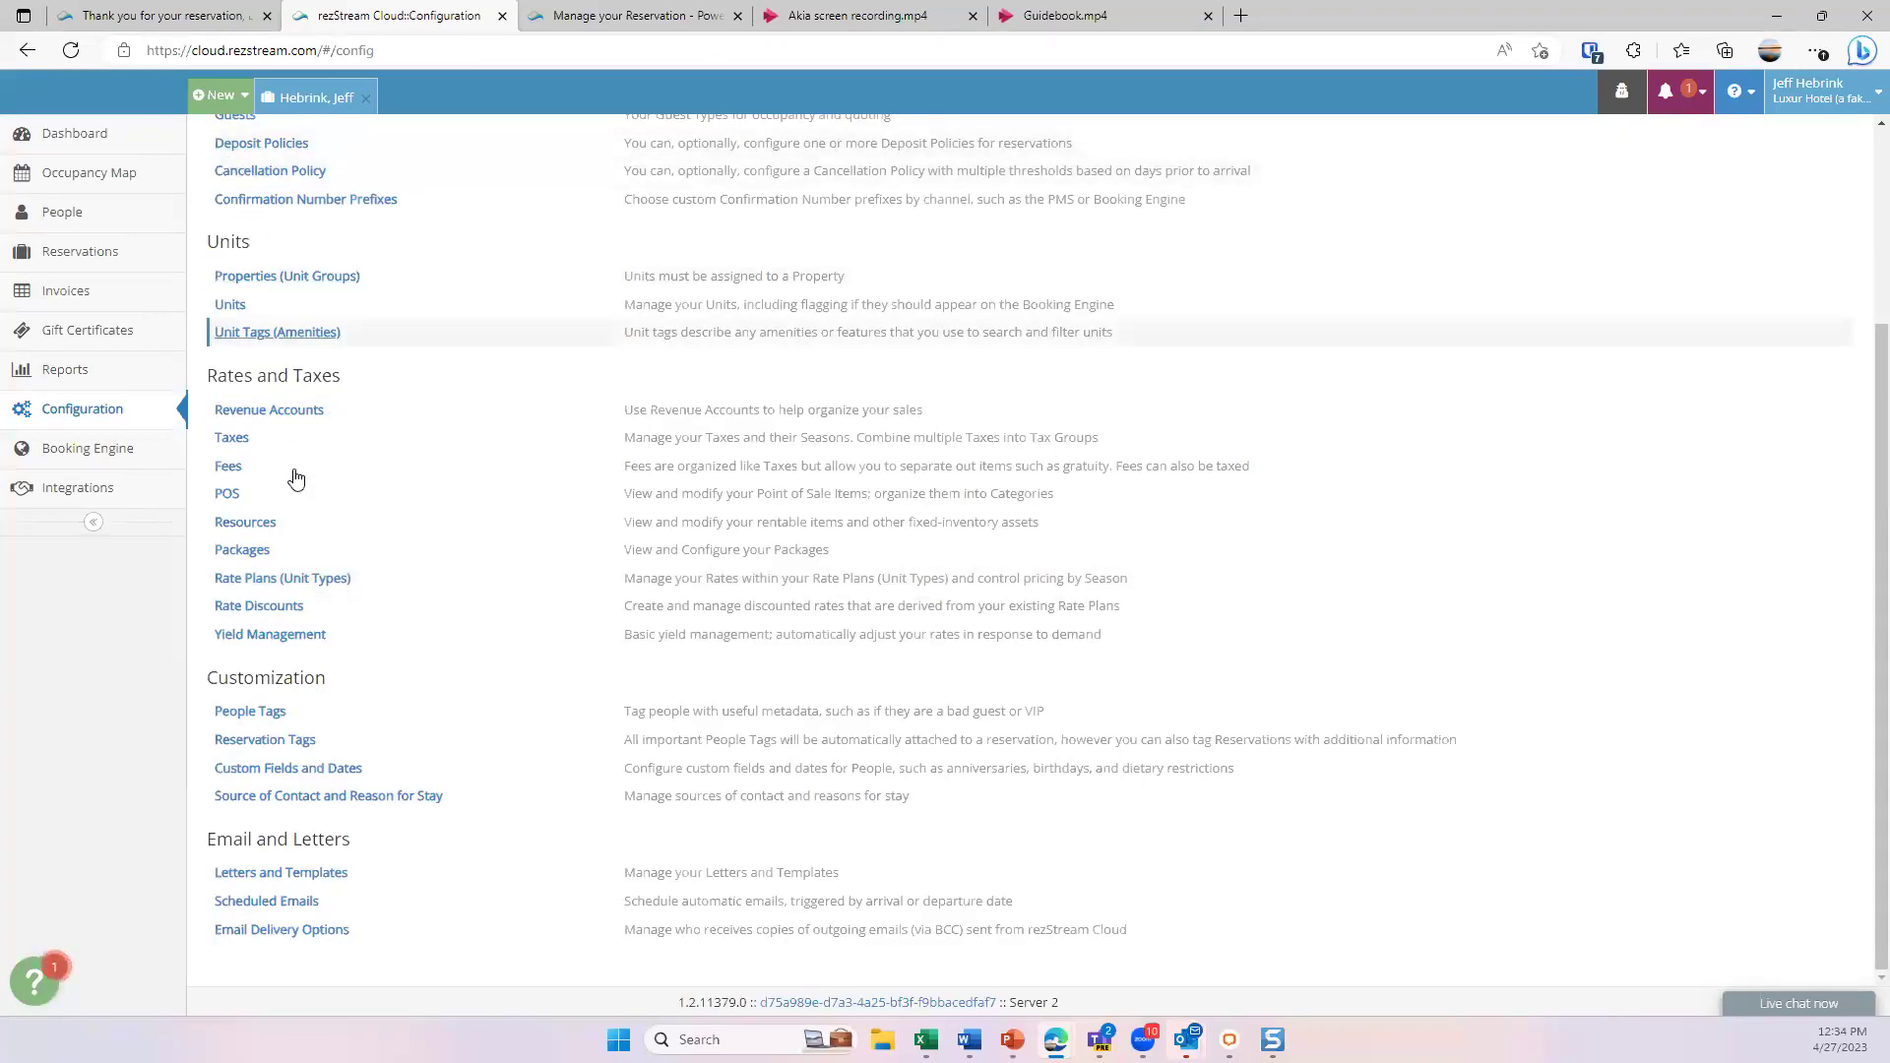
click(295, 650)
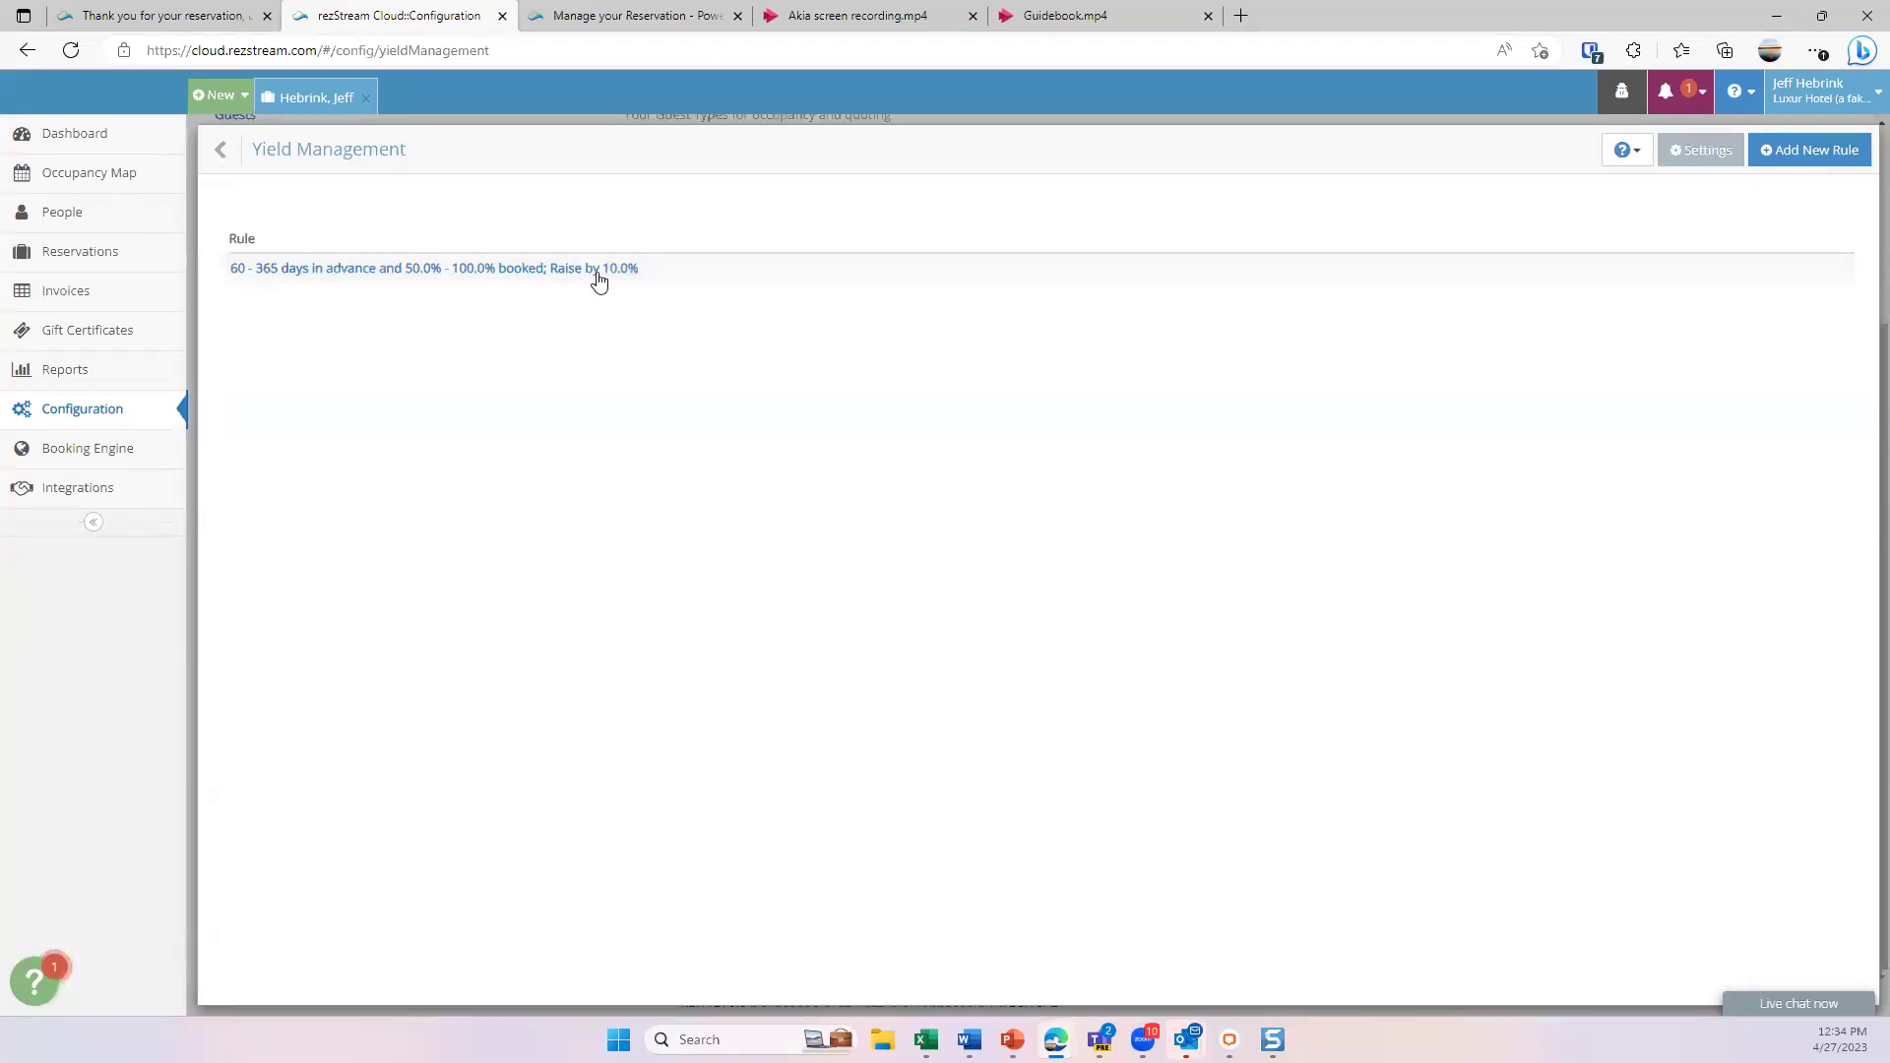
click(233, 162)
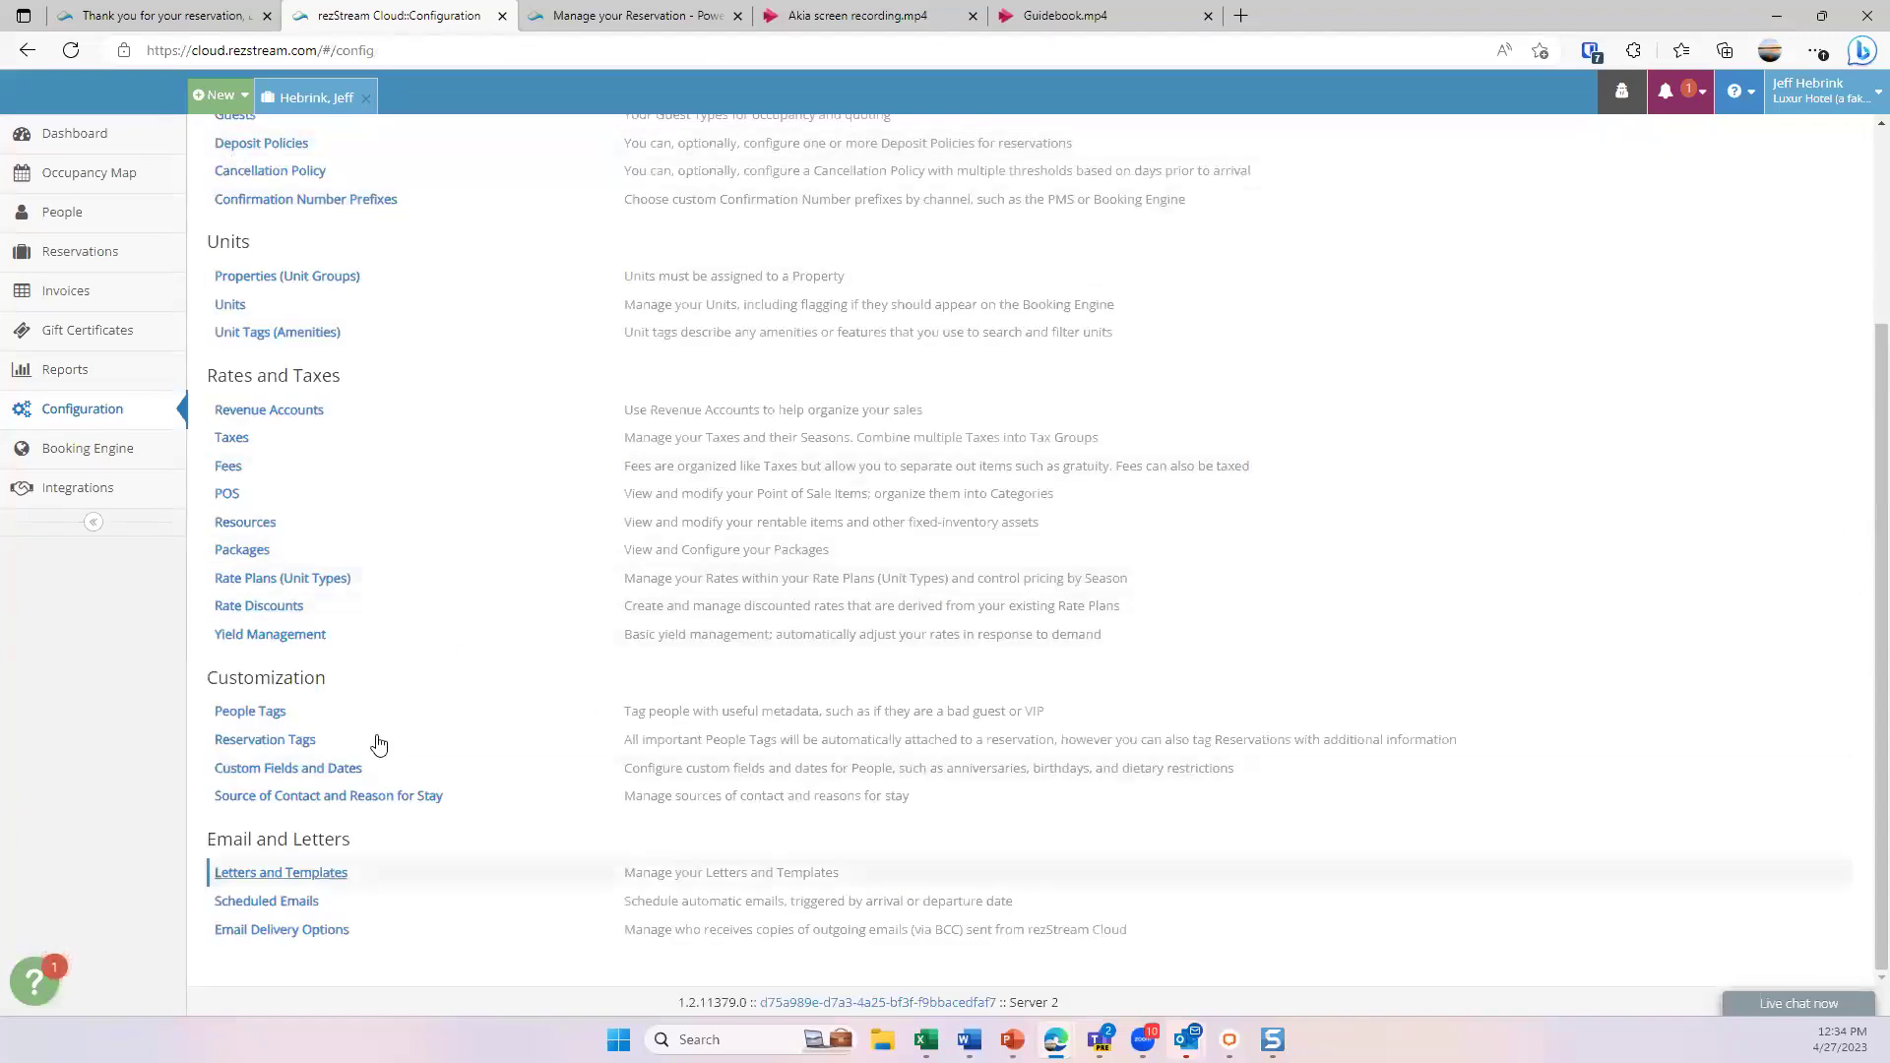
- Open the Confirmation letter in the Letters and Templates editor, then switch to the guest's reservation page
click(335, 886)
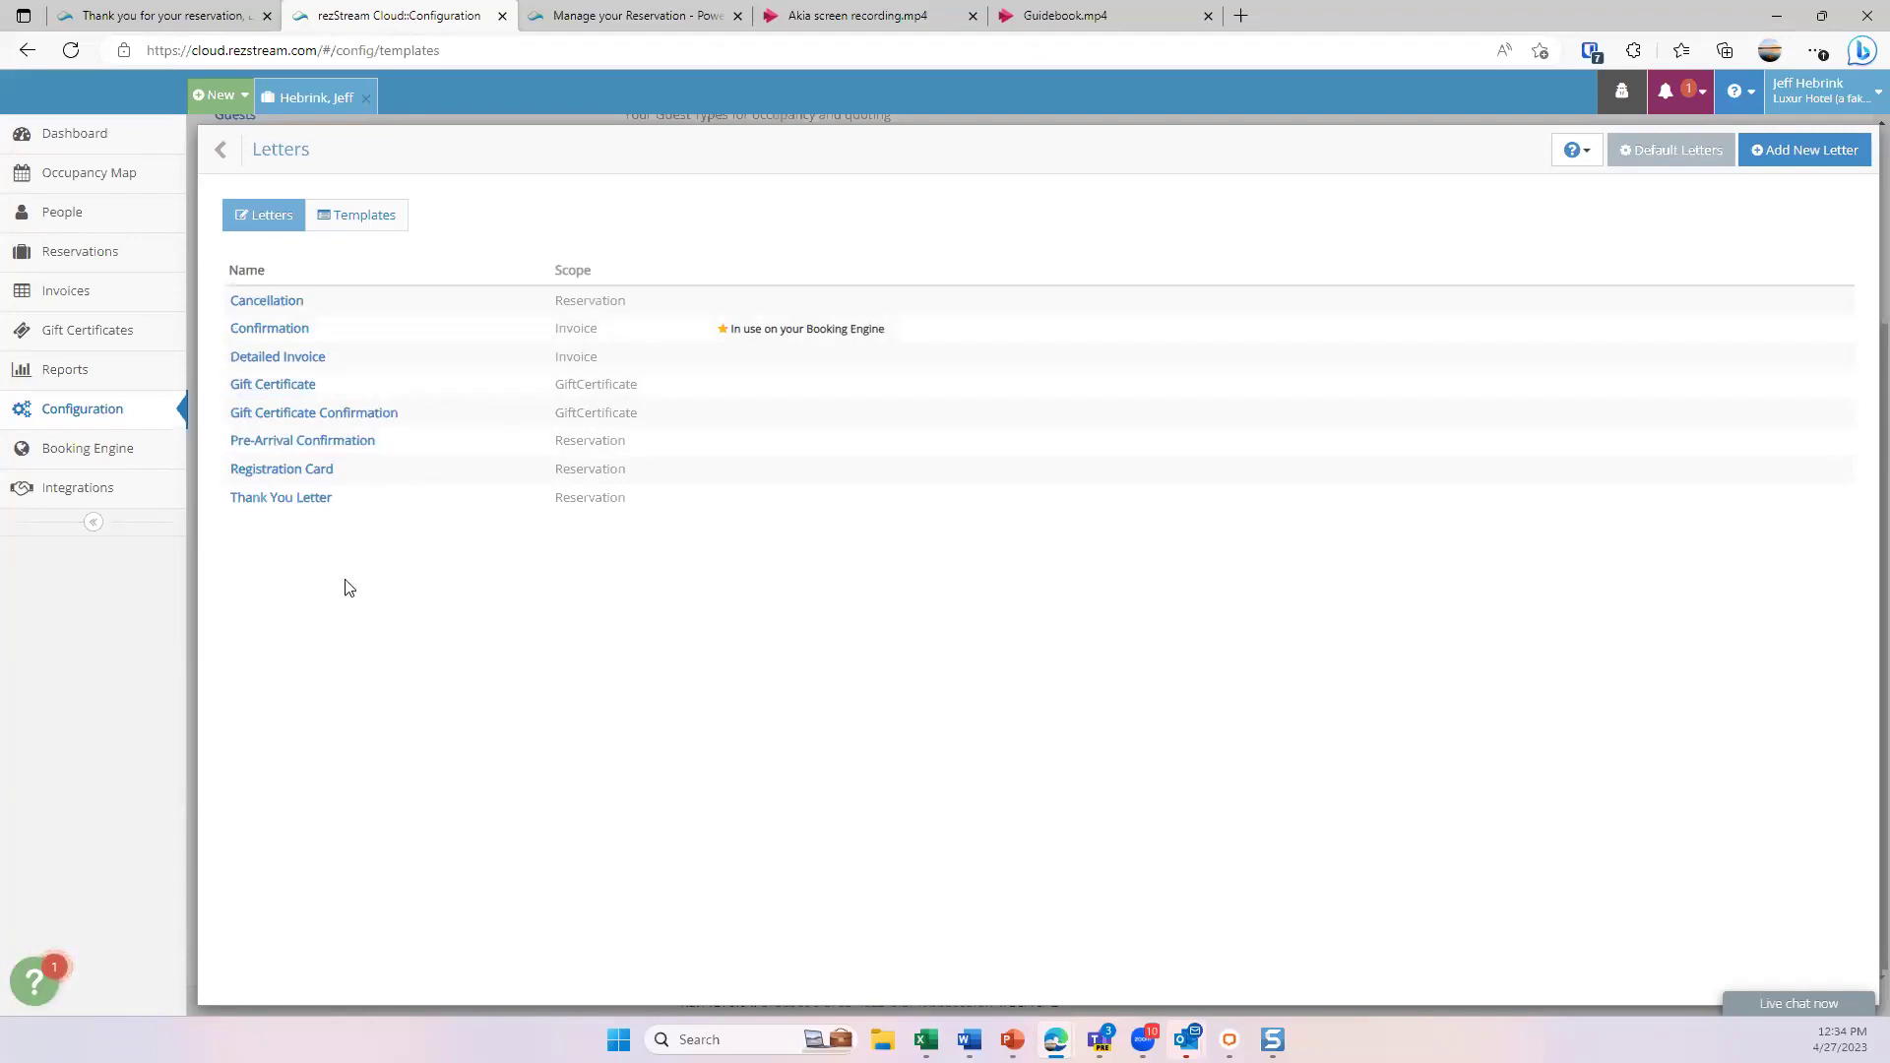
click(270, 329)
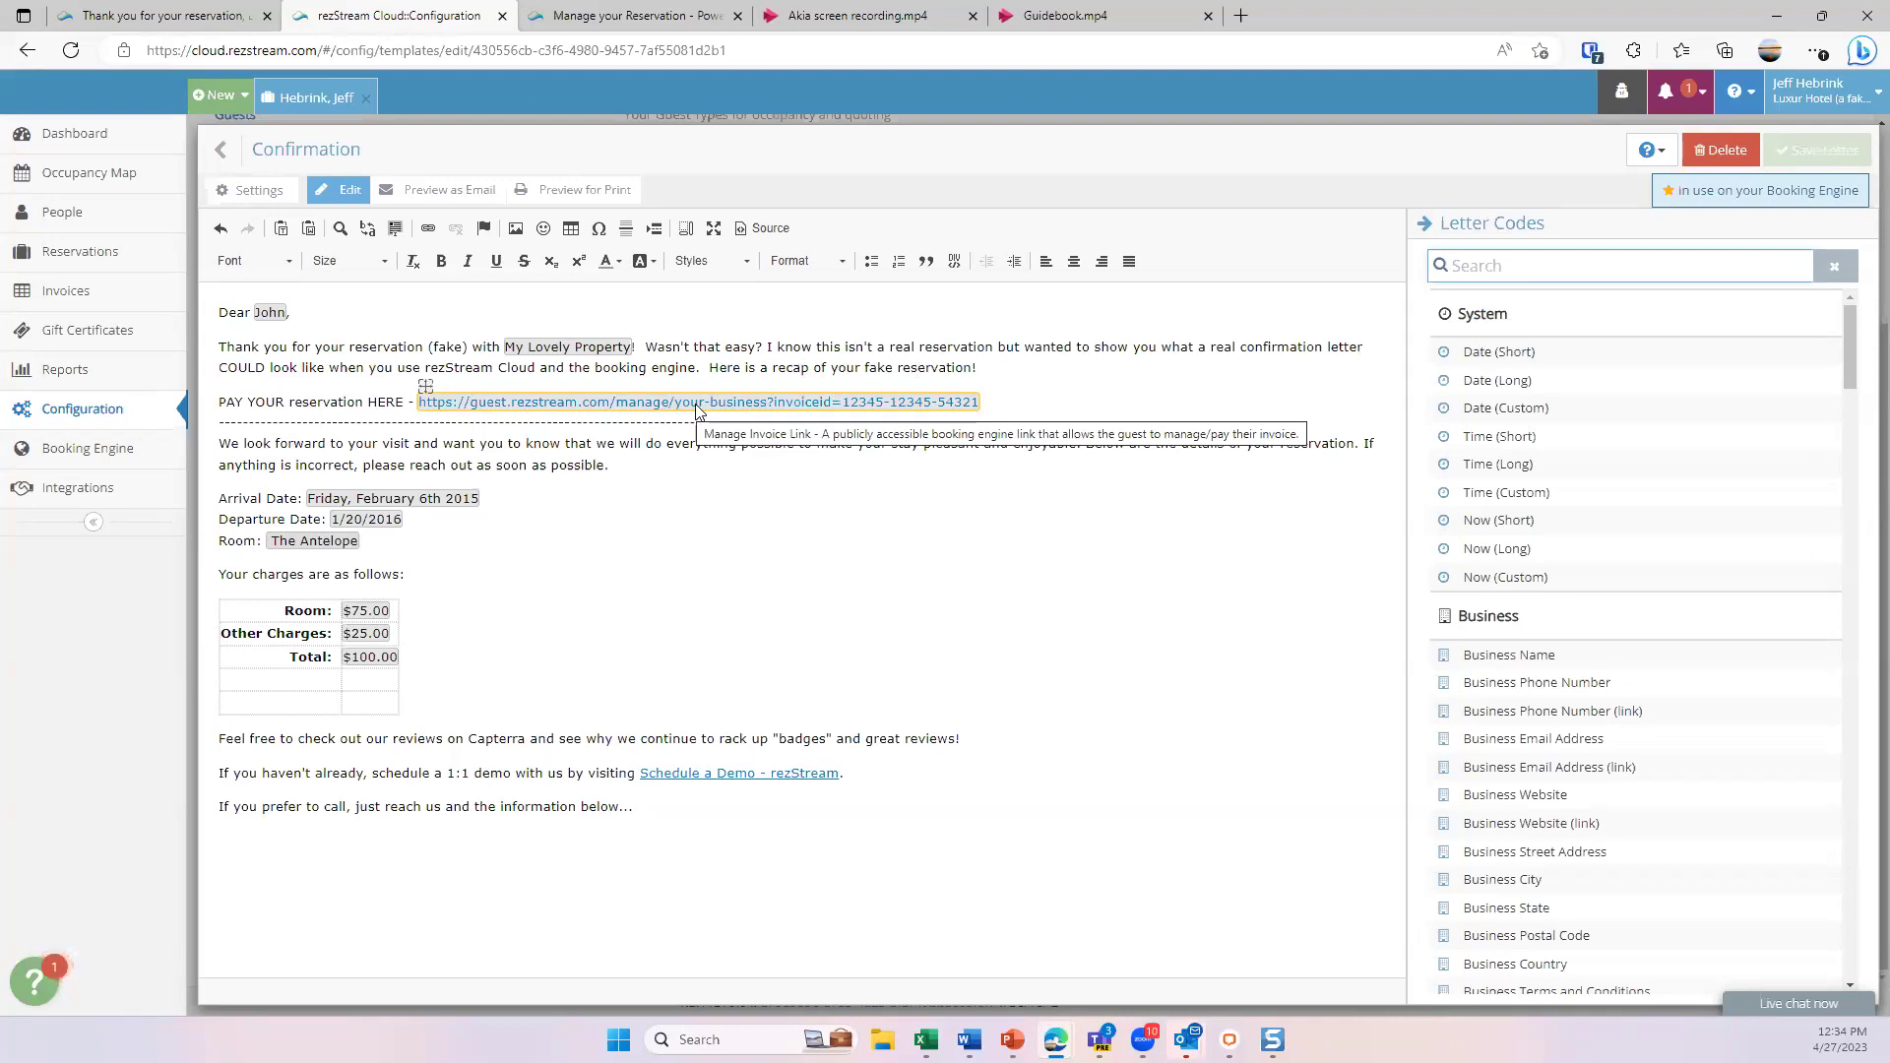
click(630, 18)
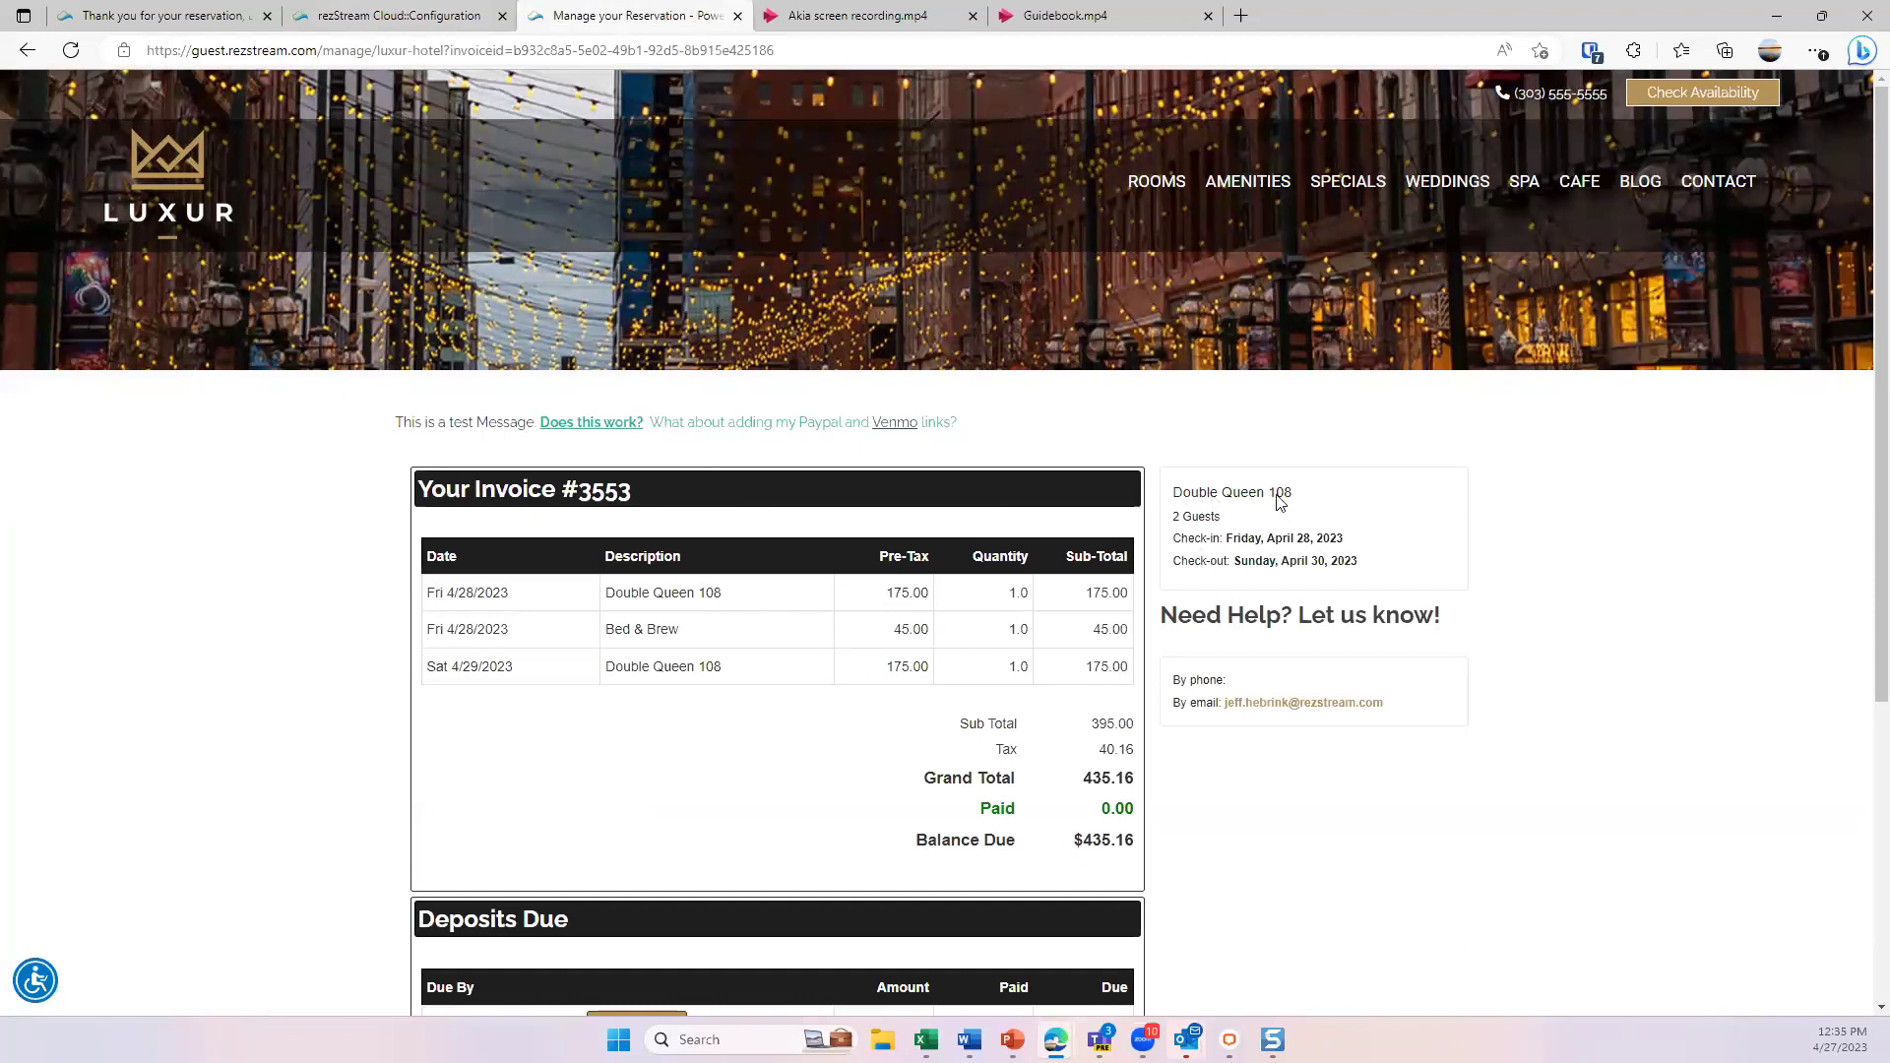
- Scroll through invoice #3553 and its $193.73 Deposits Due table on the guest portal
scroll(1282, 502, down, 3)
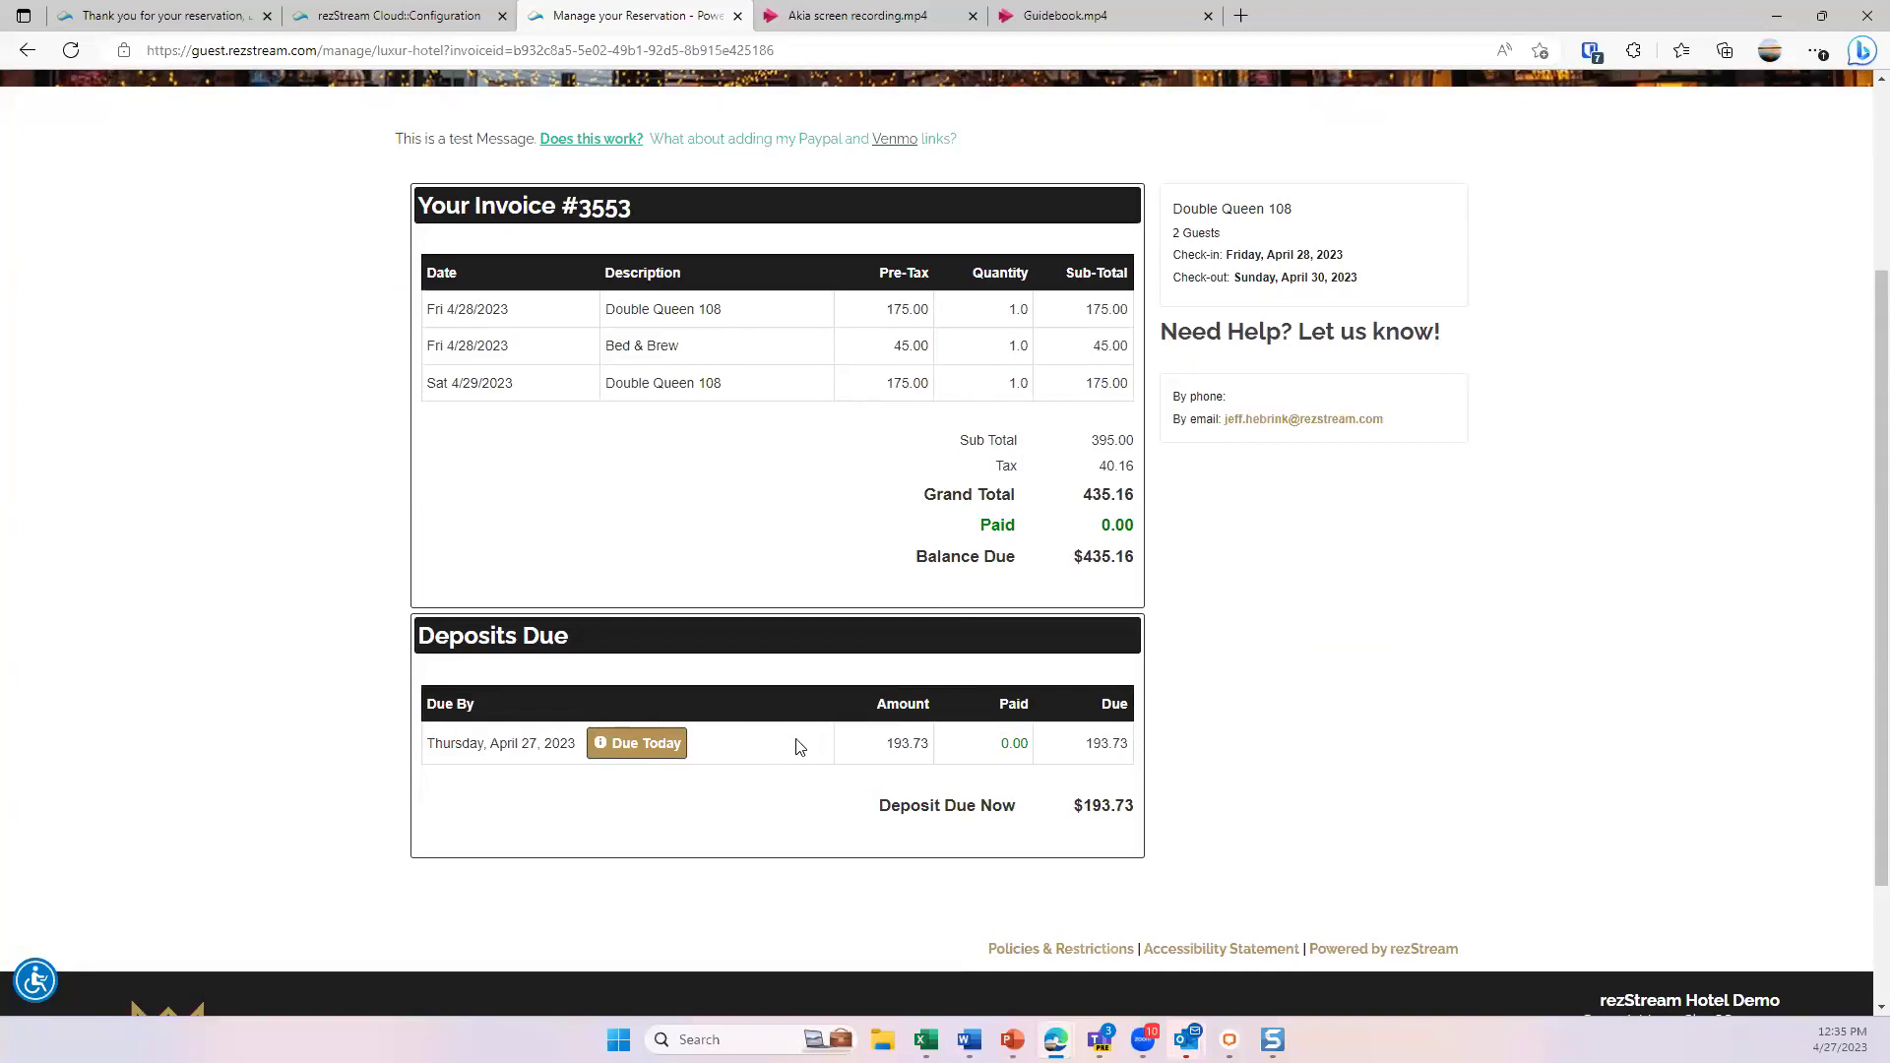
scroll(915, 709, down, 2)
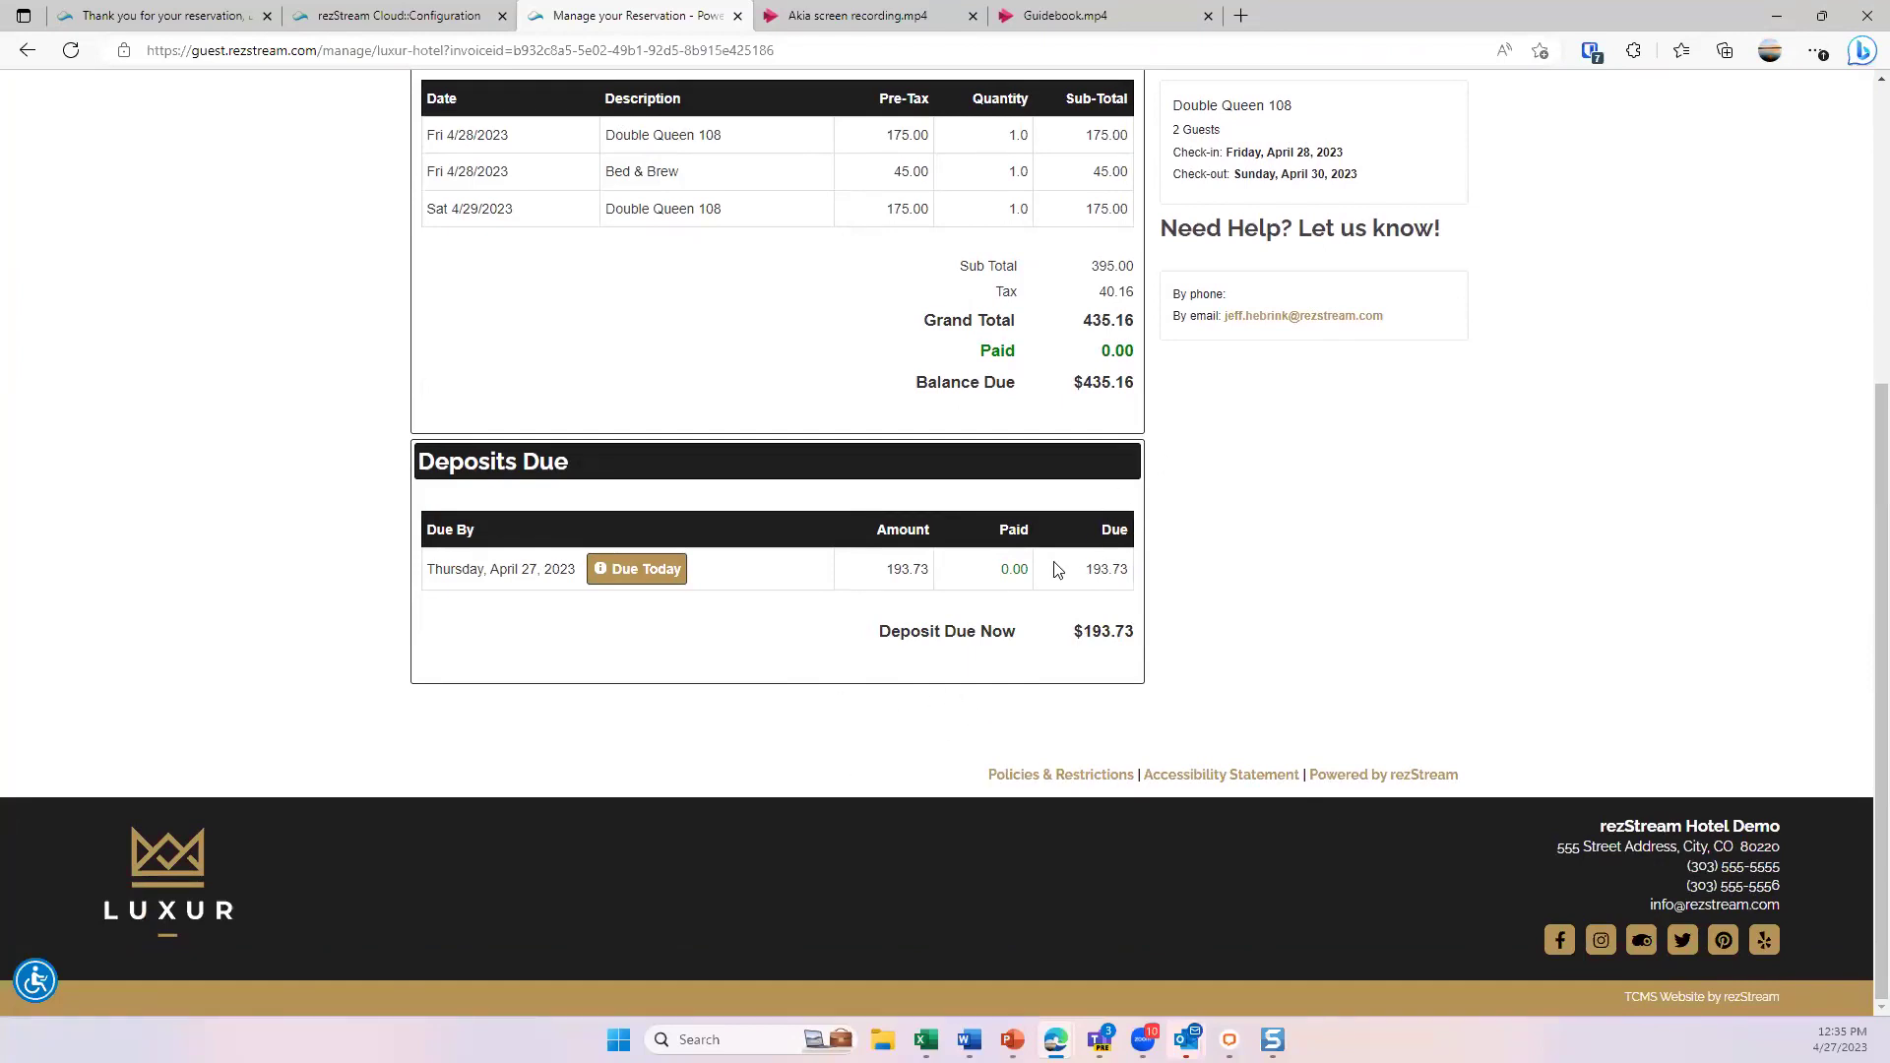
scroll(1057, 570, up, 2)
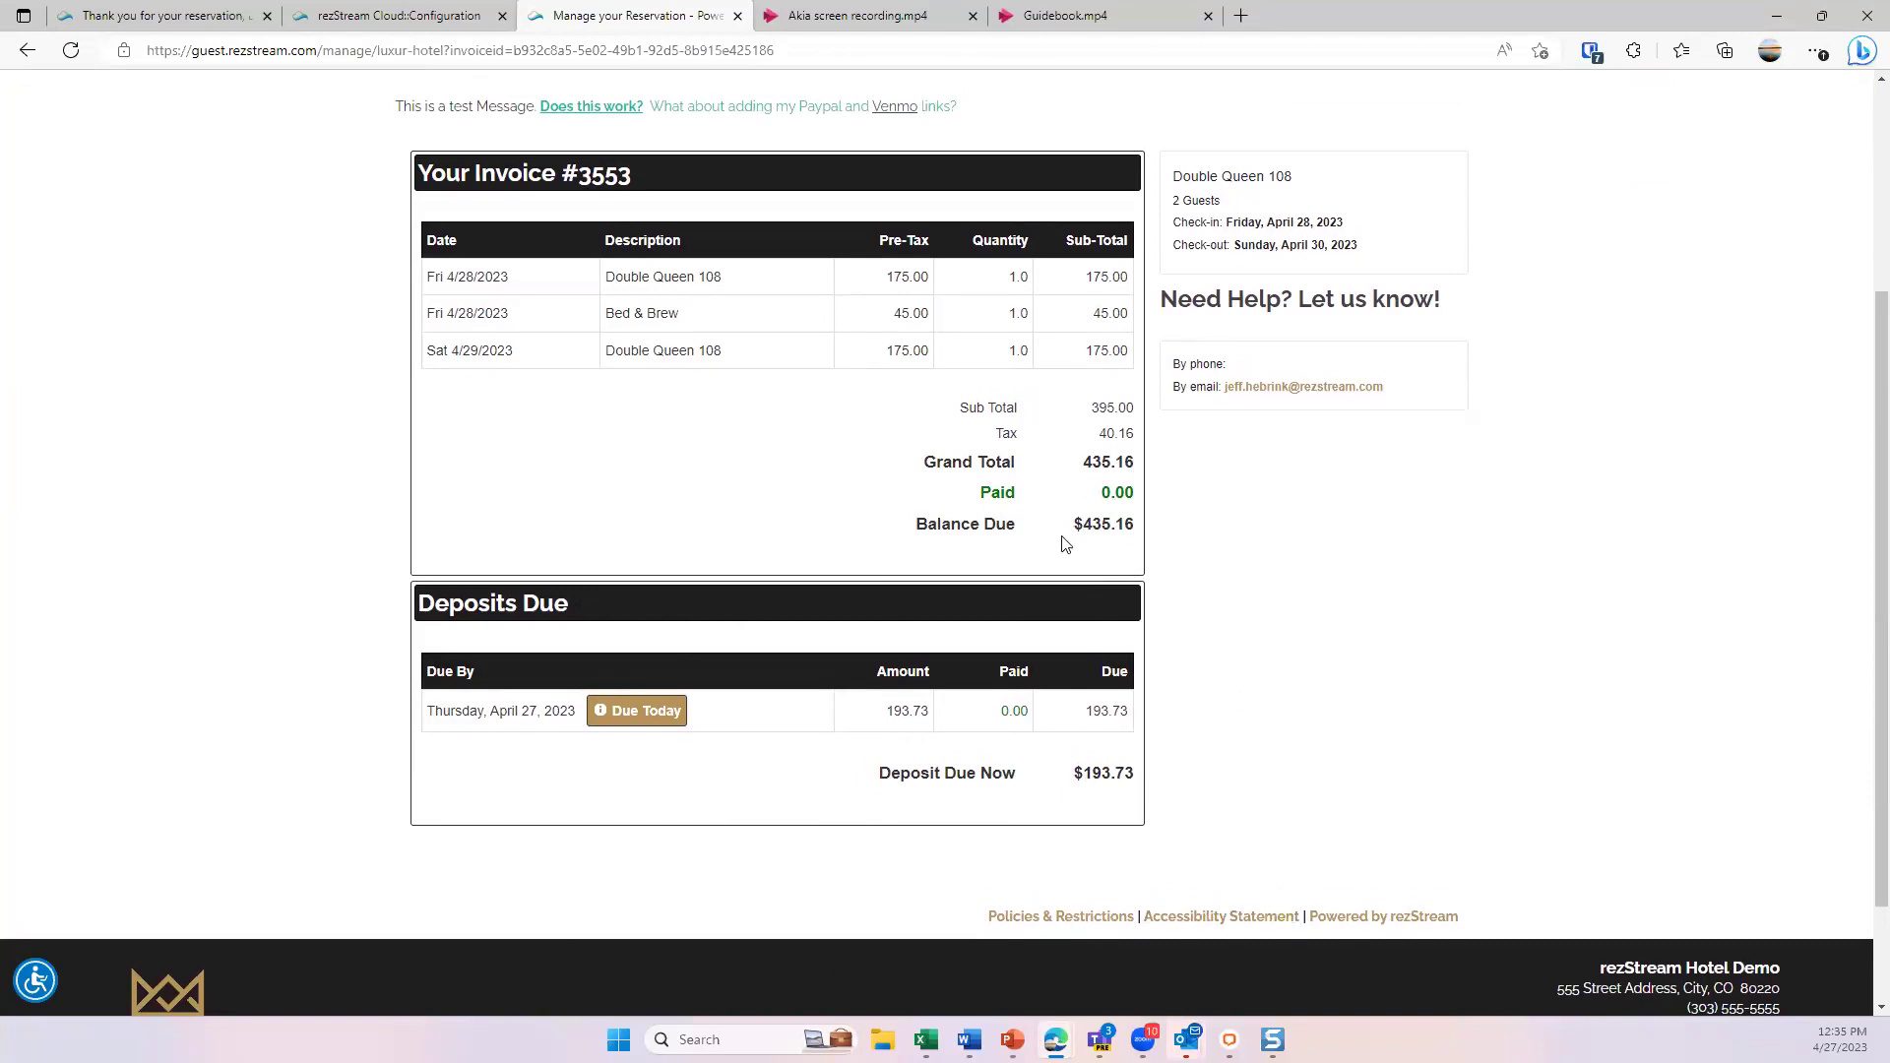
scroll(995, 571, up, 4)
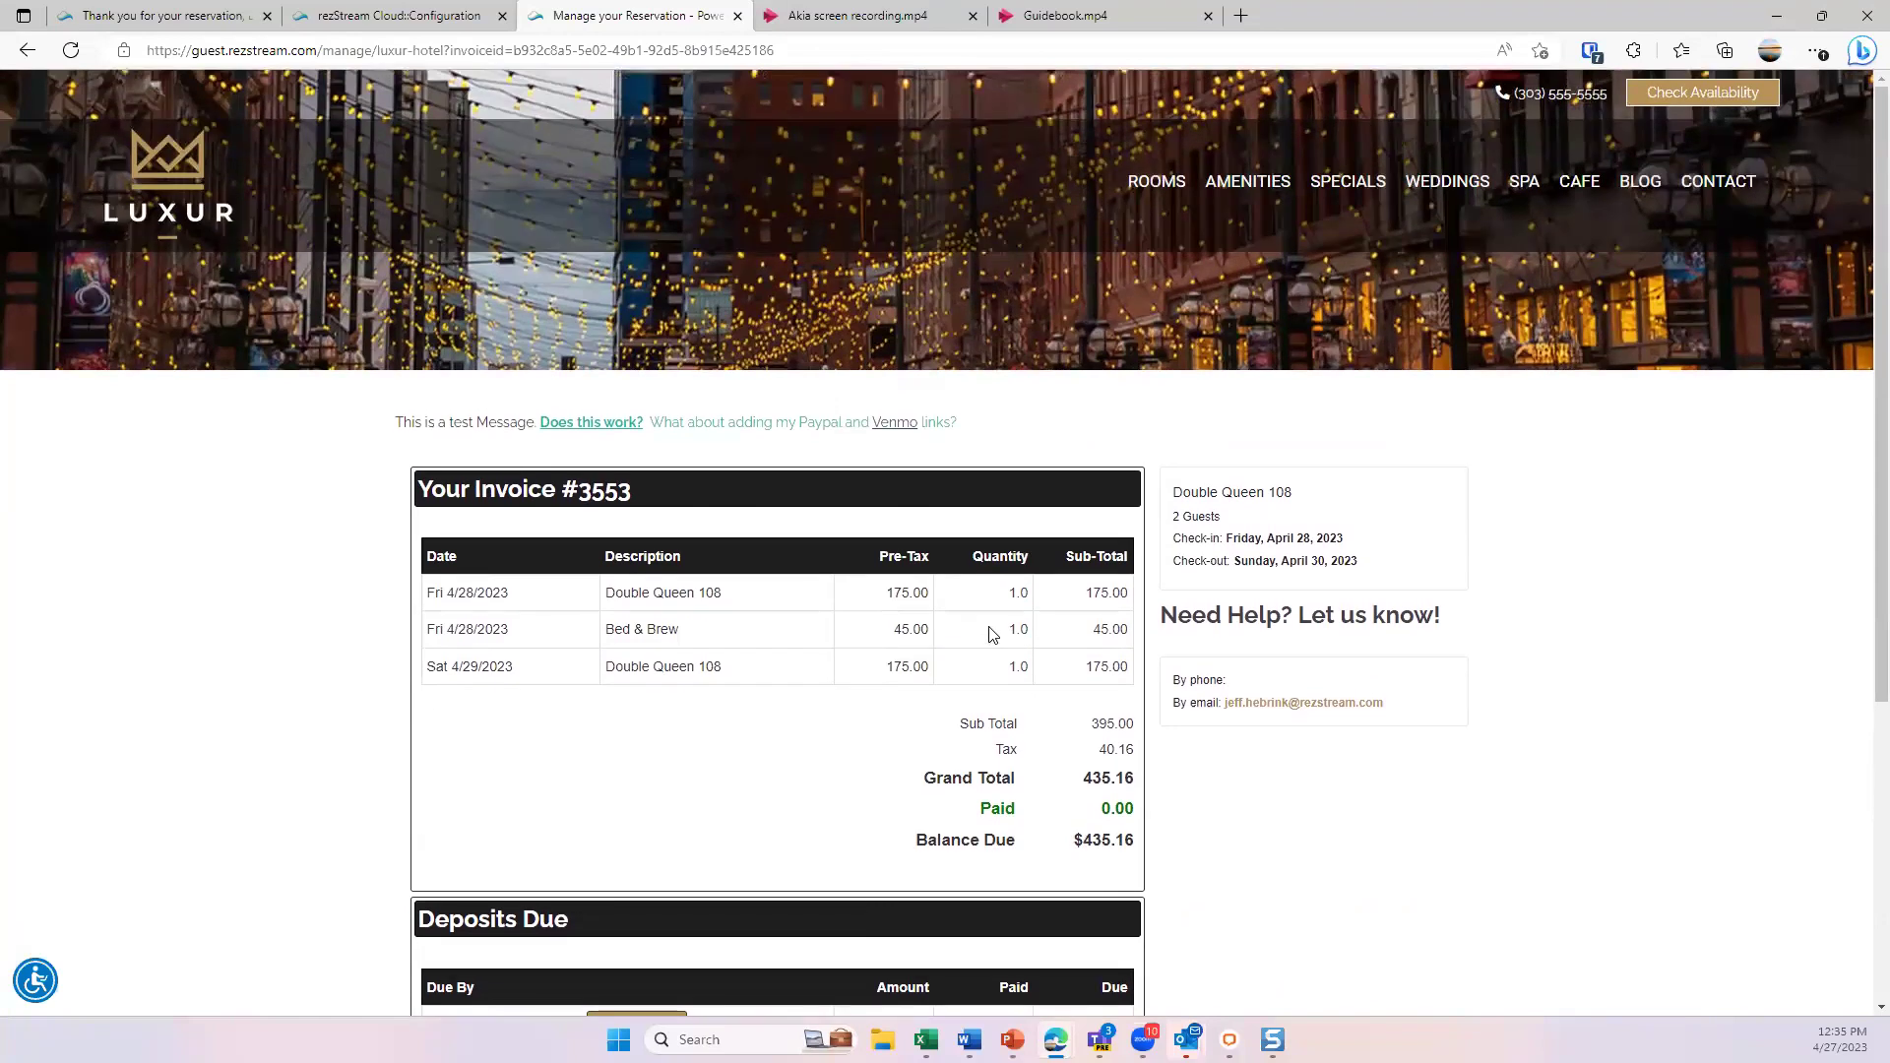
- Return to the rezStream Cloud Configuration overview and open Scheduled Emails
click(411, 23)
click(227, 153)
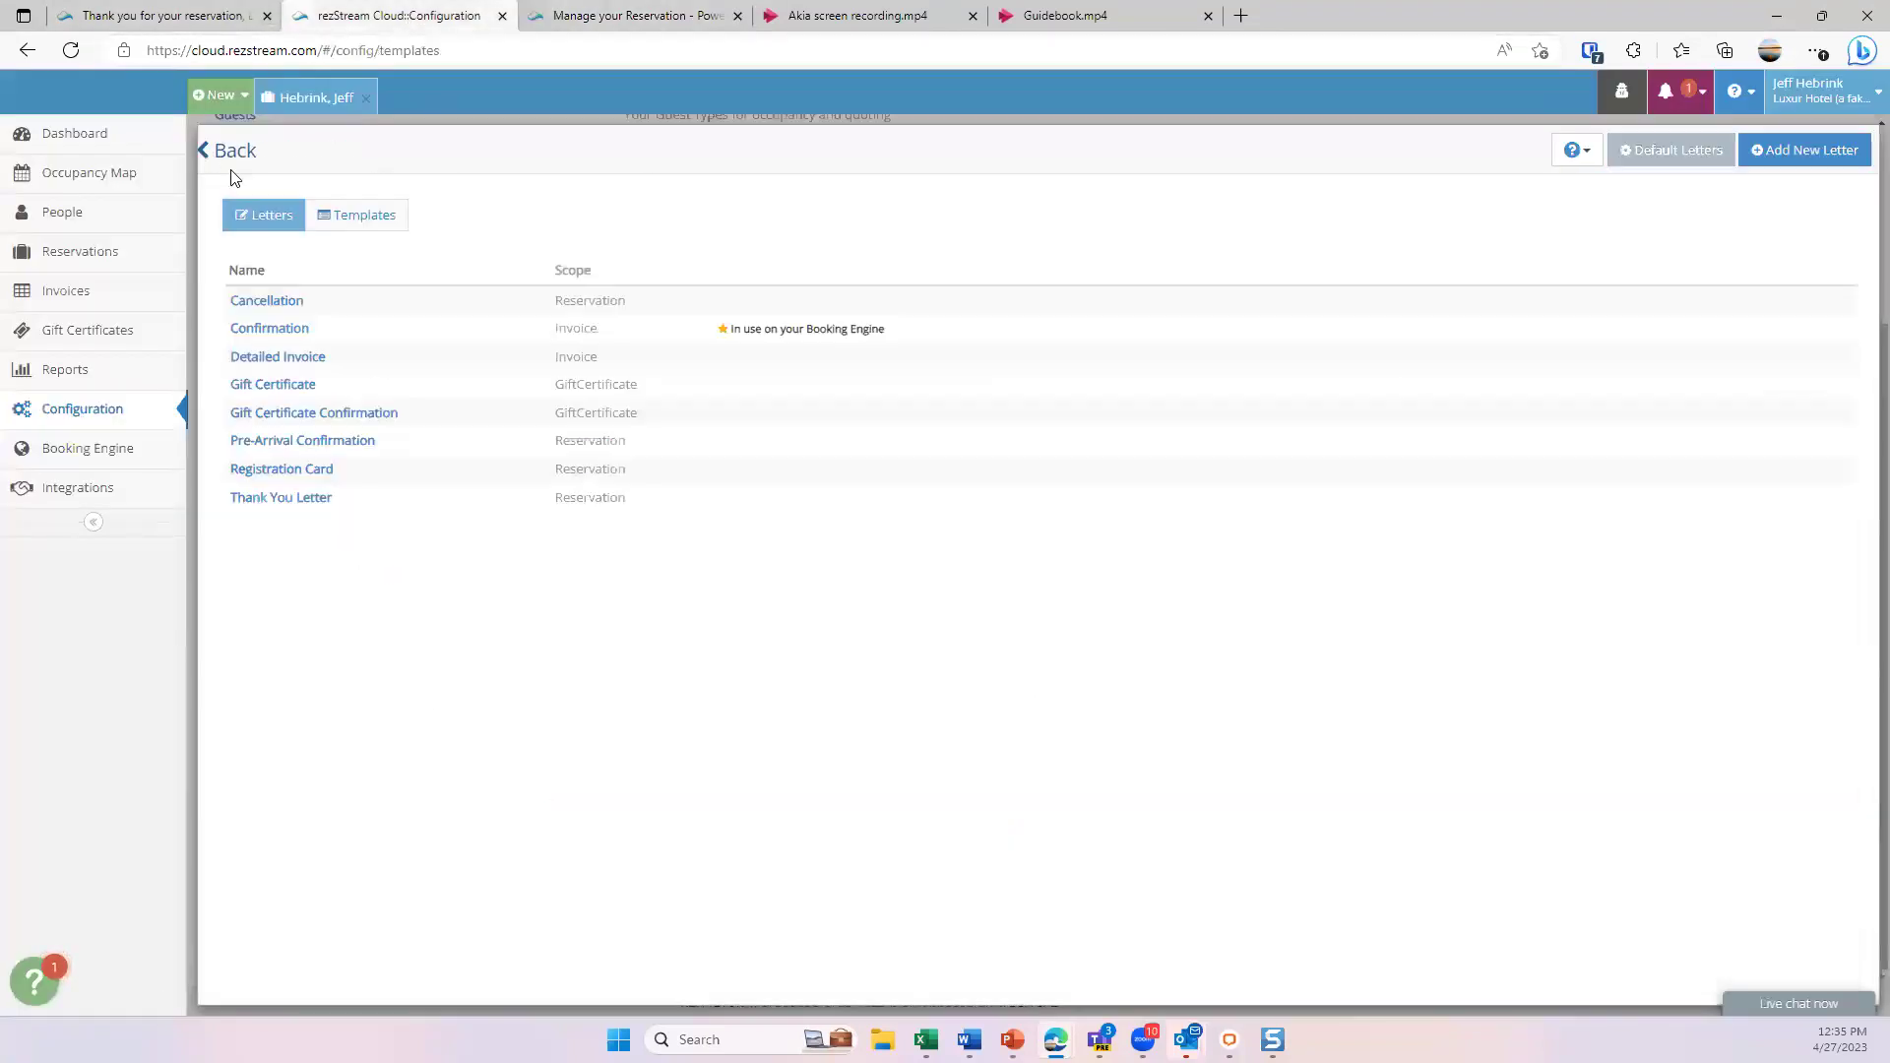
click(221, 148)
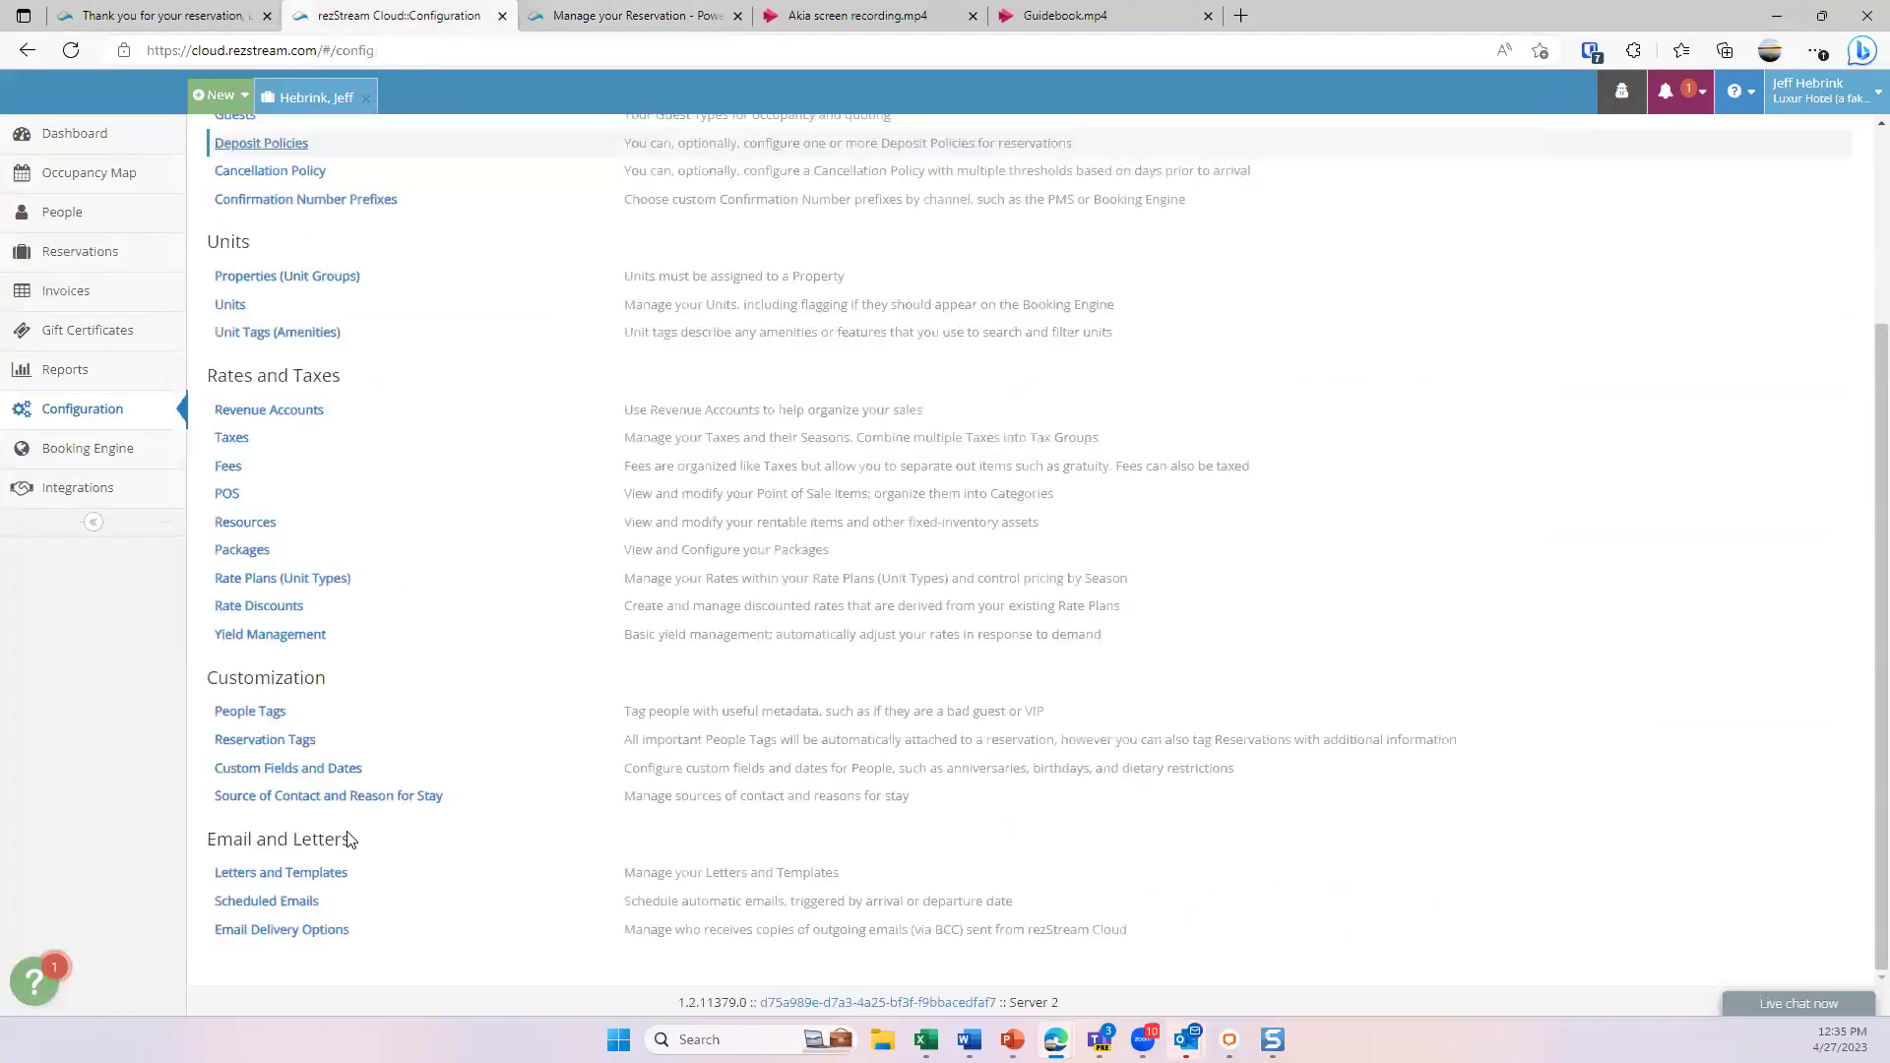
click(268, 902)
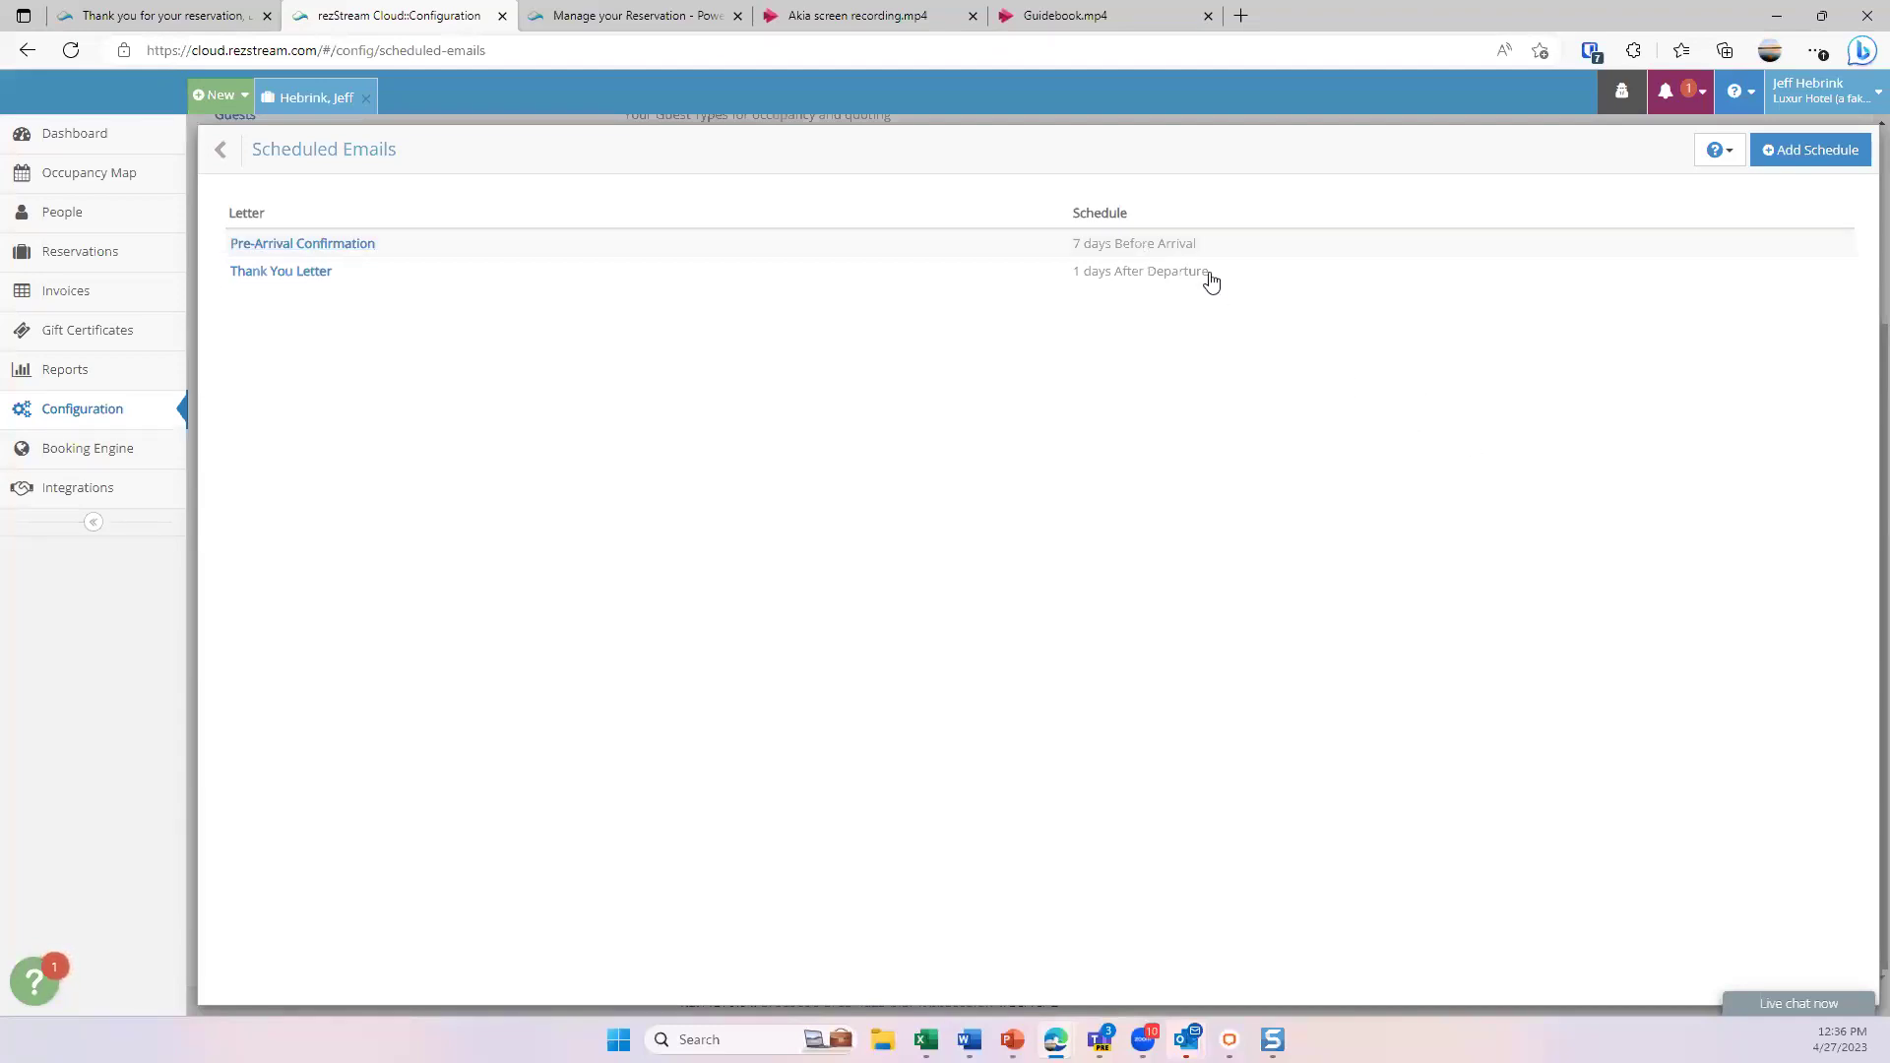
- Draft a schedule sending at 5:00 AM, 1 day after the arrival date, leaving it unsaved
click(1768, 150)
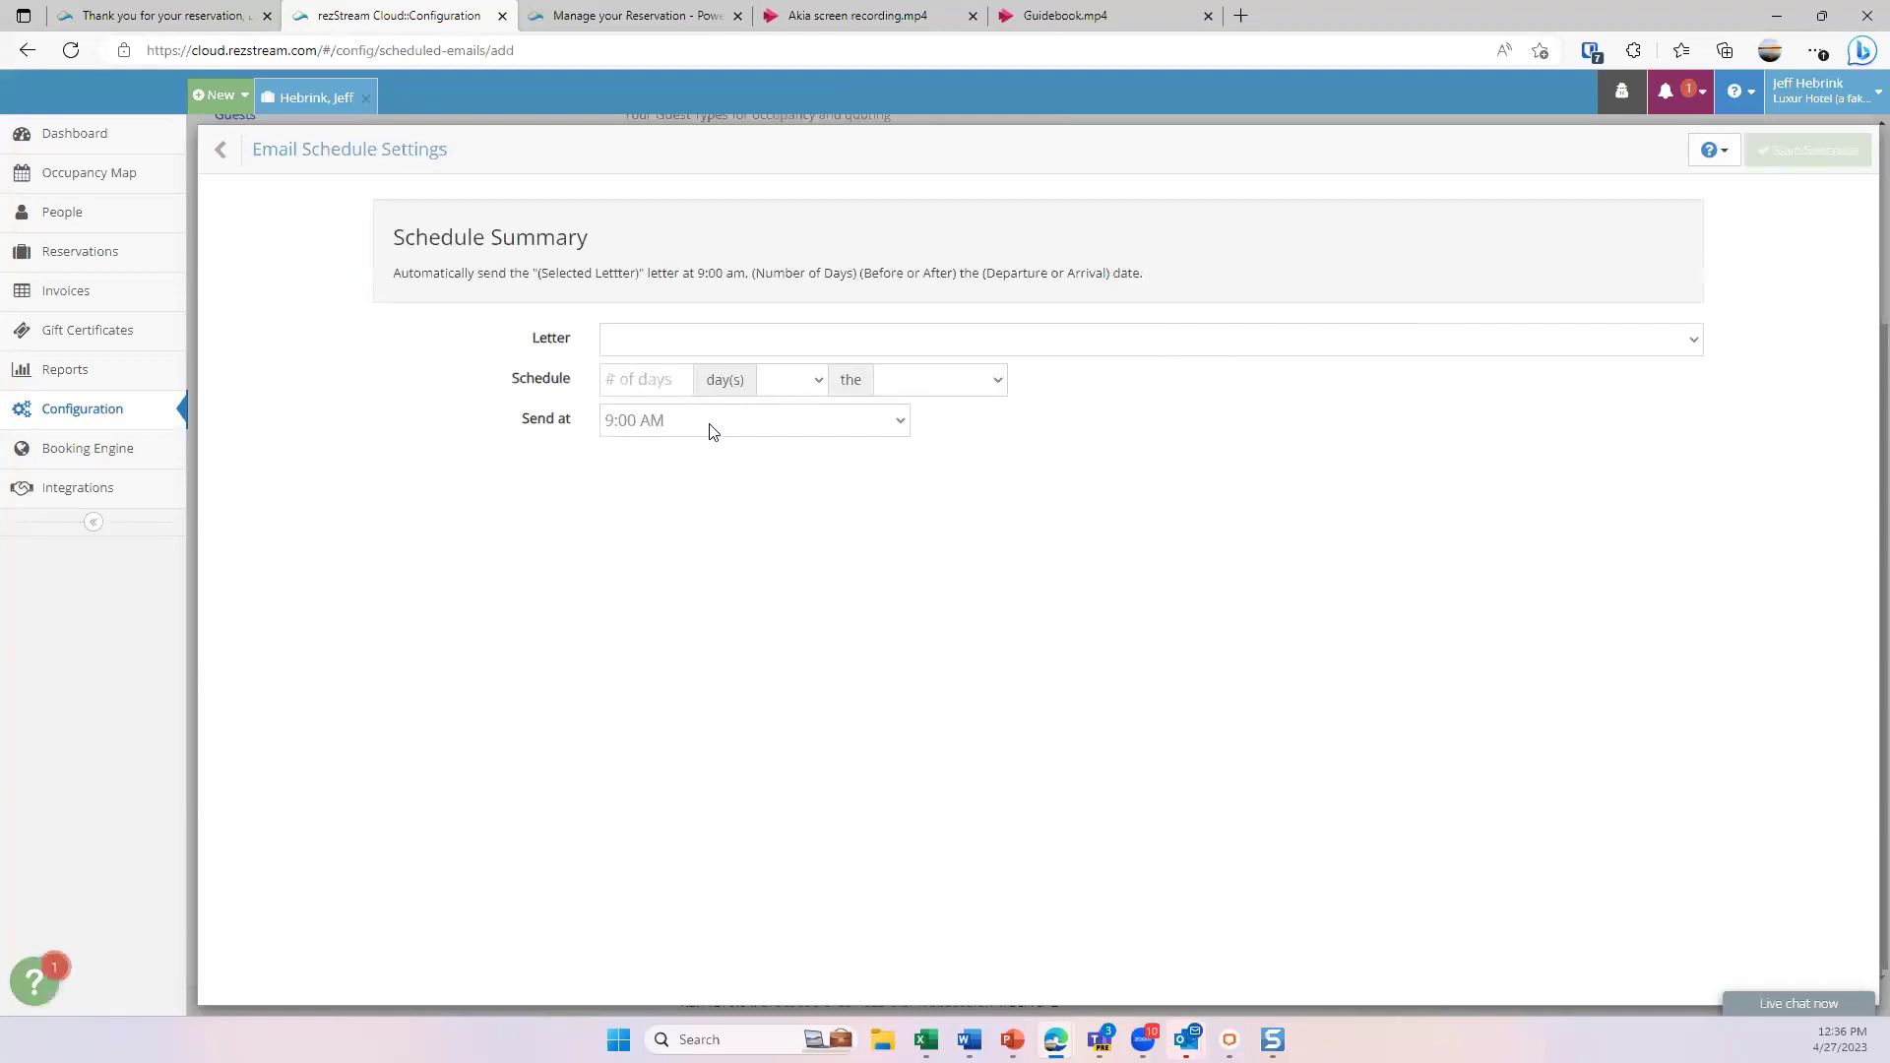
click(709, 423)
click(656, 566)
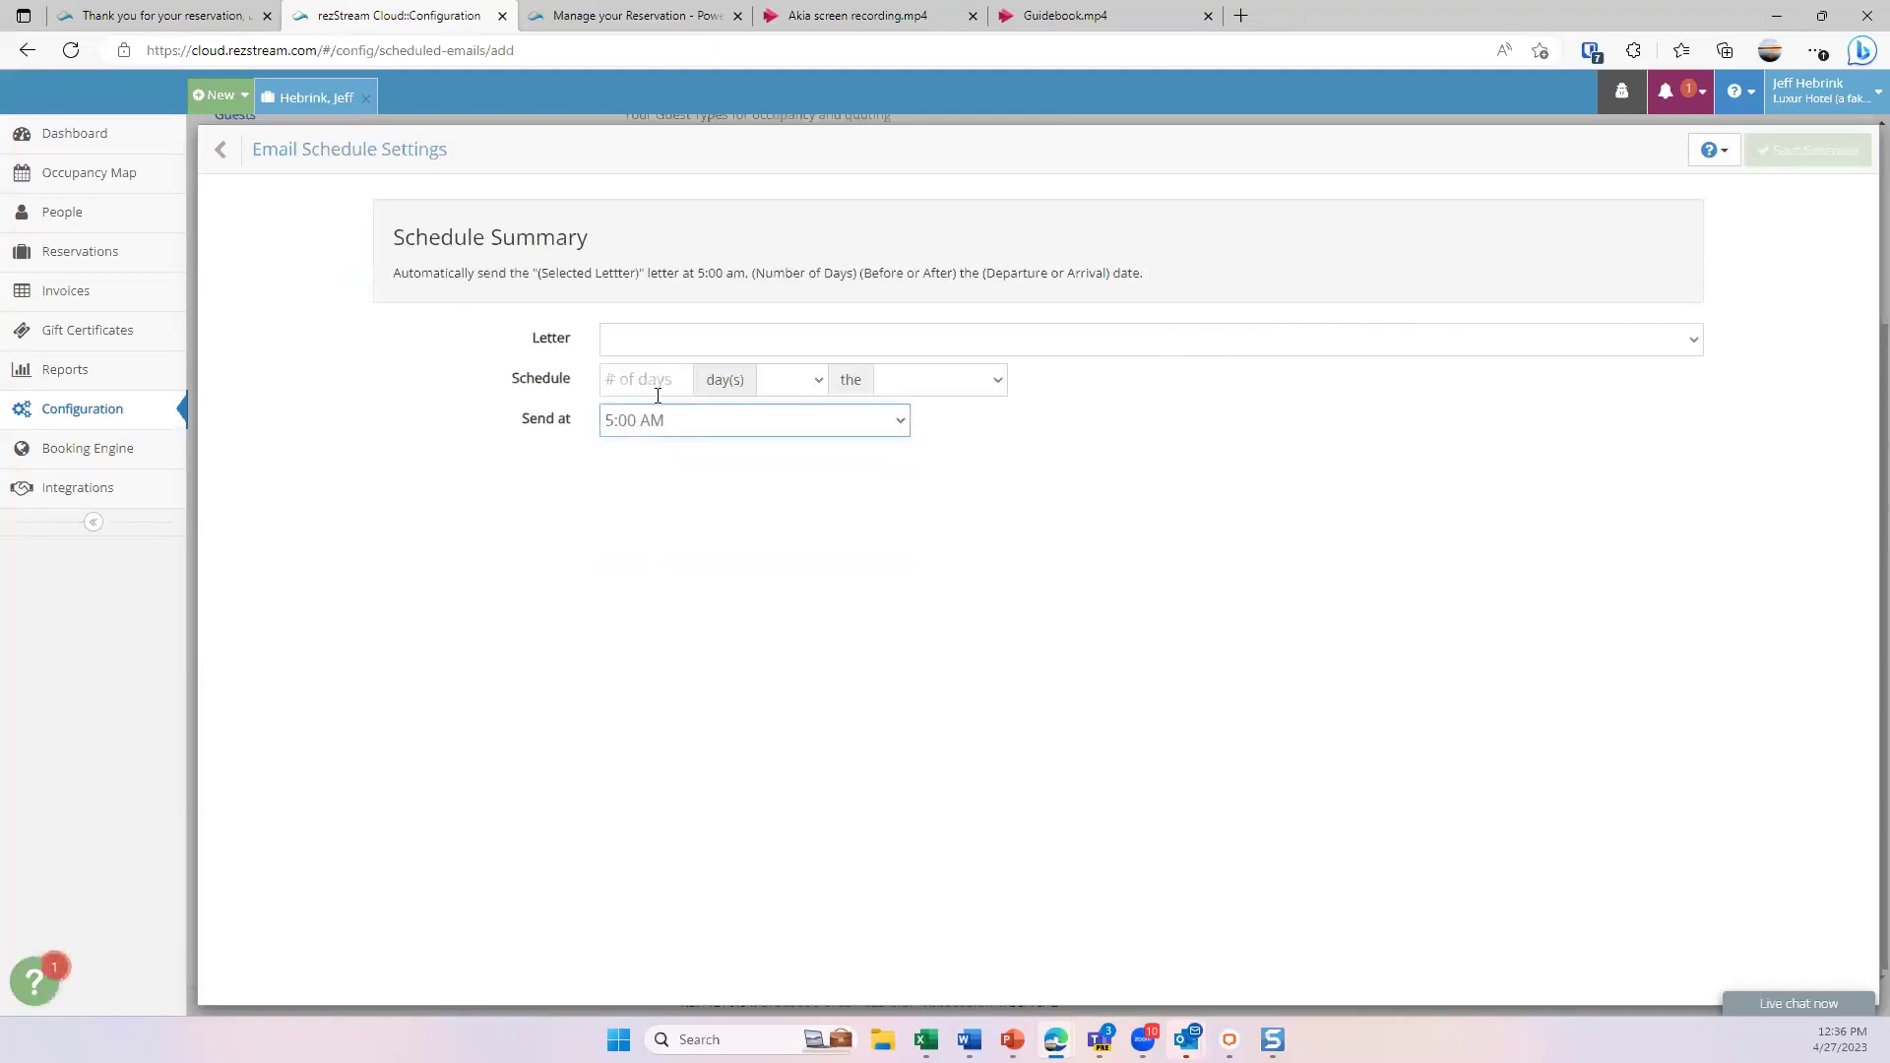
click(678, 381)
click(681, 376)
click(814, 380)
click(778, 452)
click(912, 388)
click(922, 433)
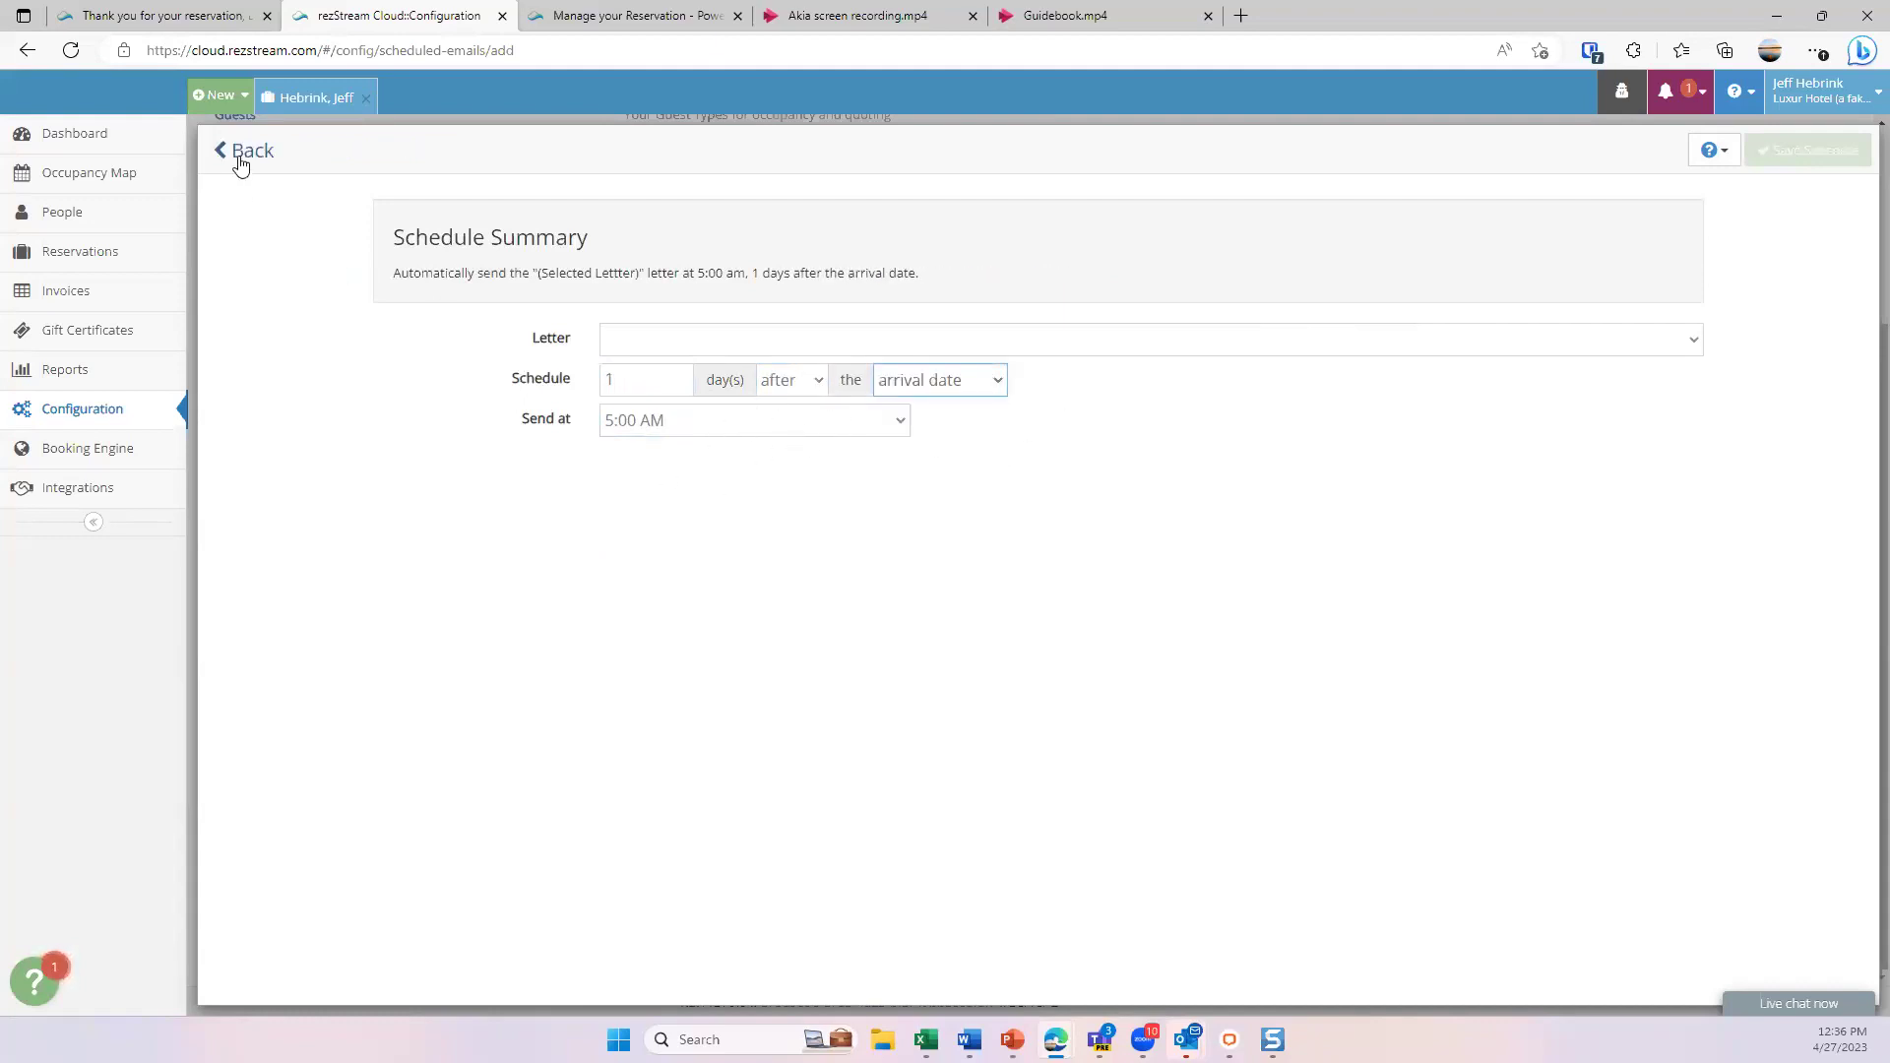
click(227, 160)
- Return to the Configuration overview and open the Booking Engine settings
click(226, 162)
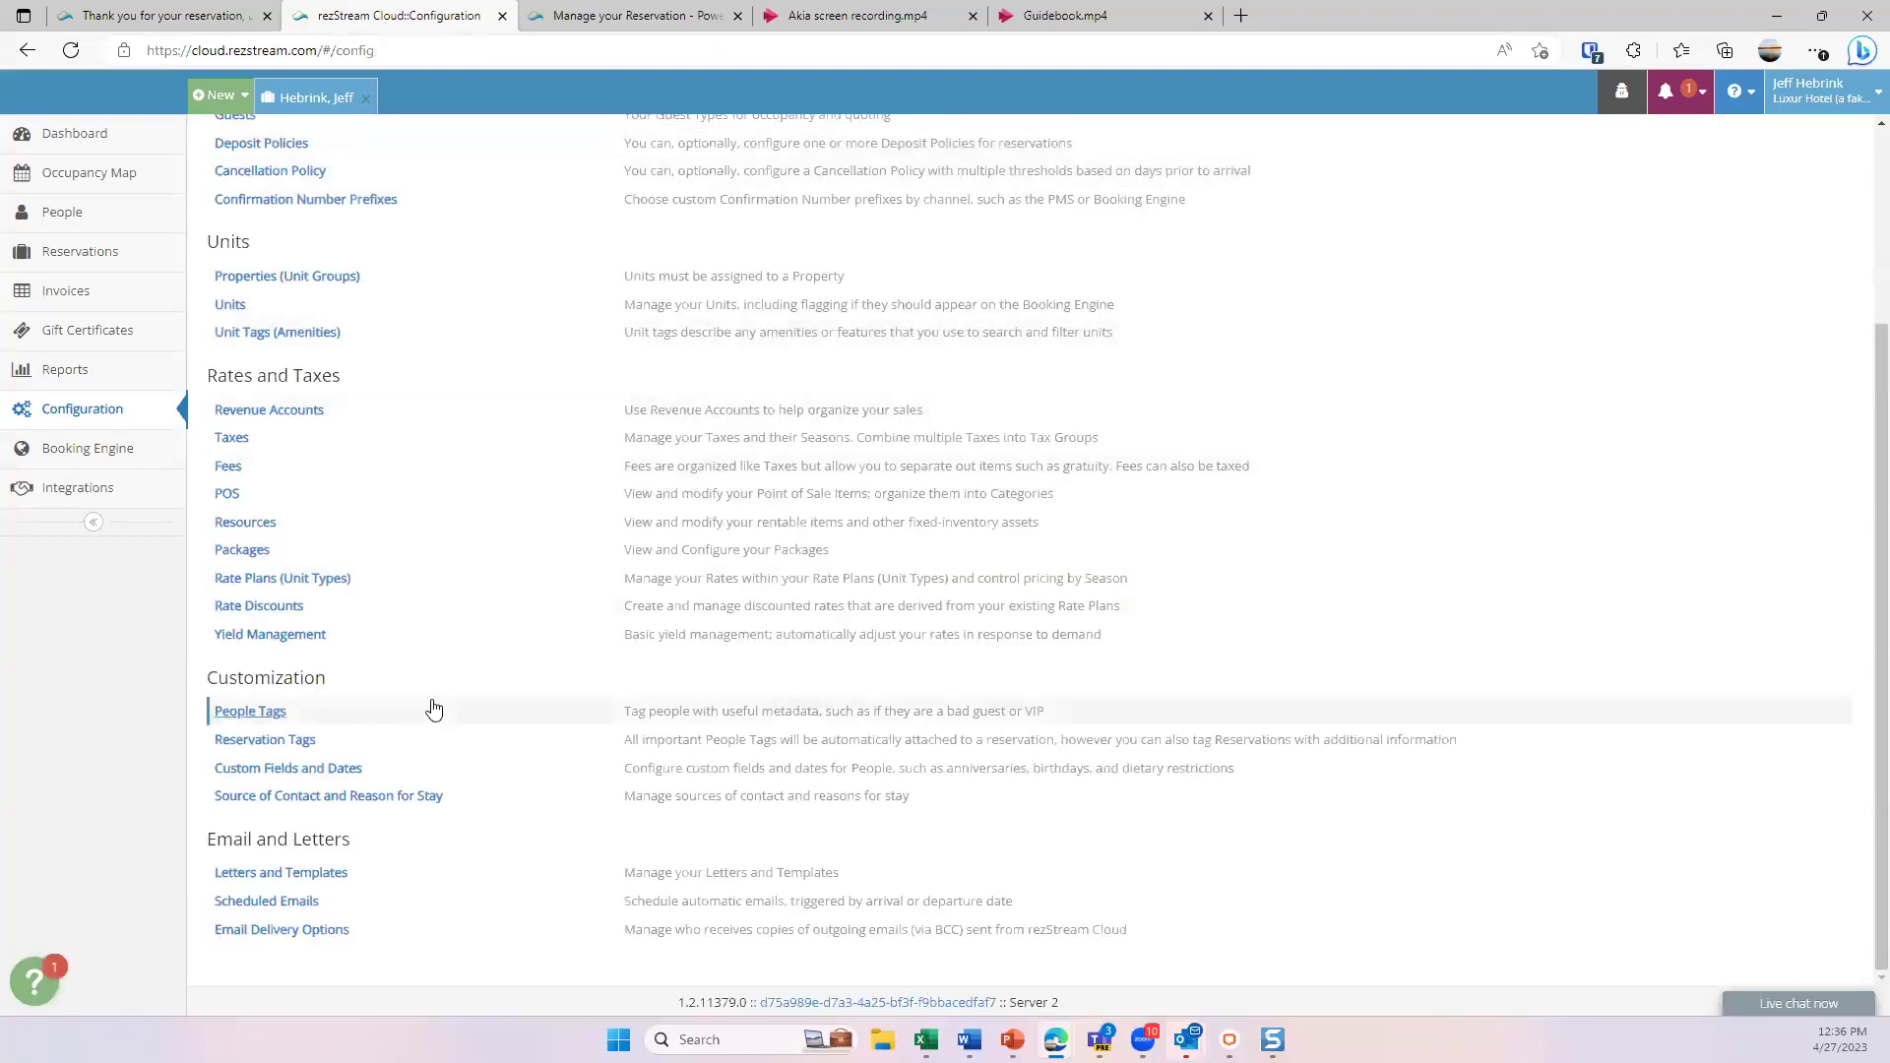
click(102, 463)
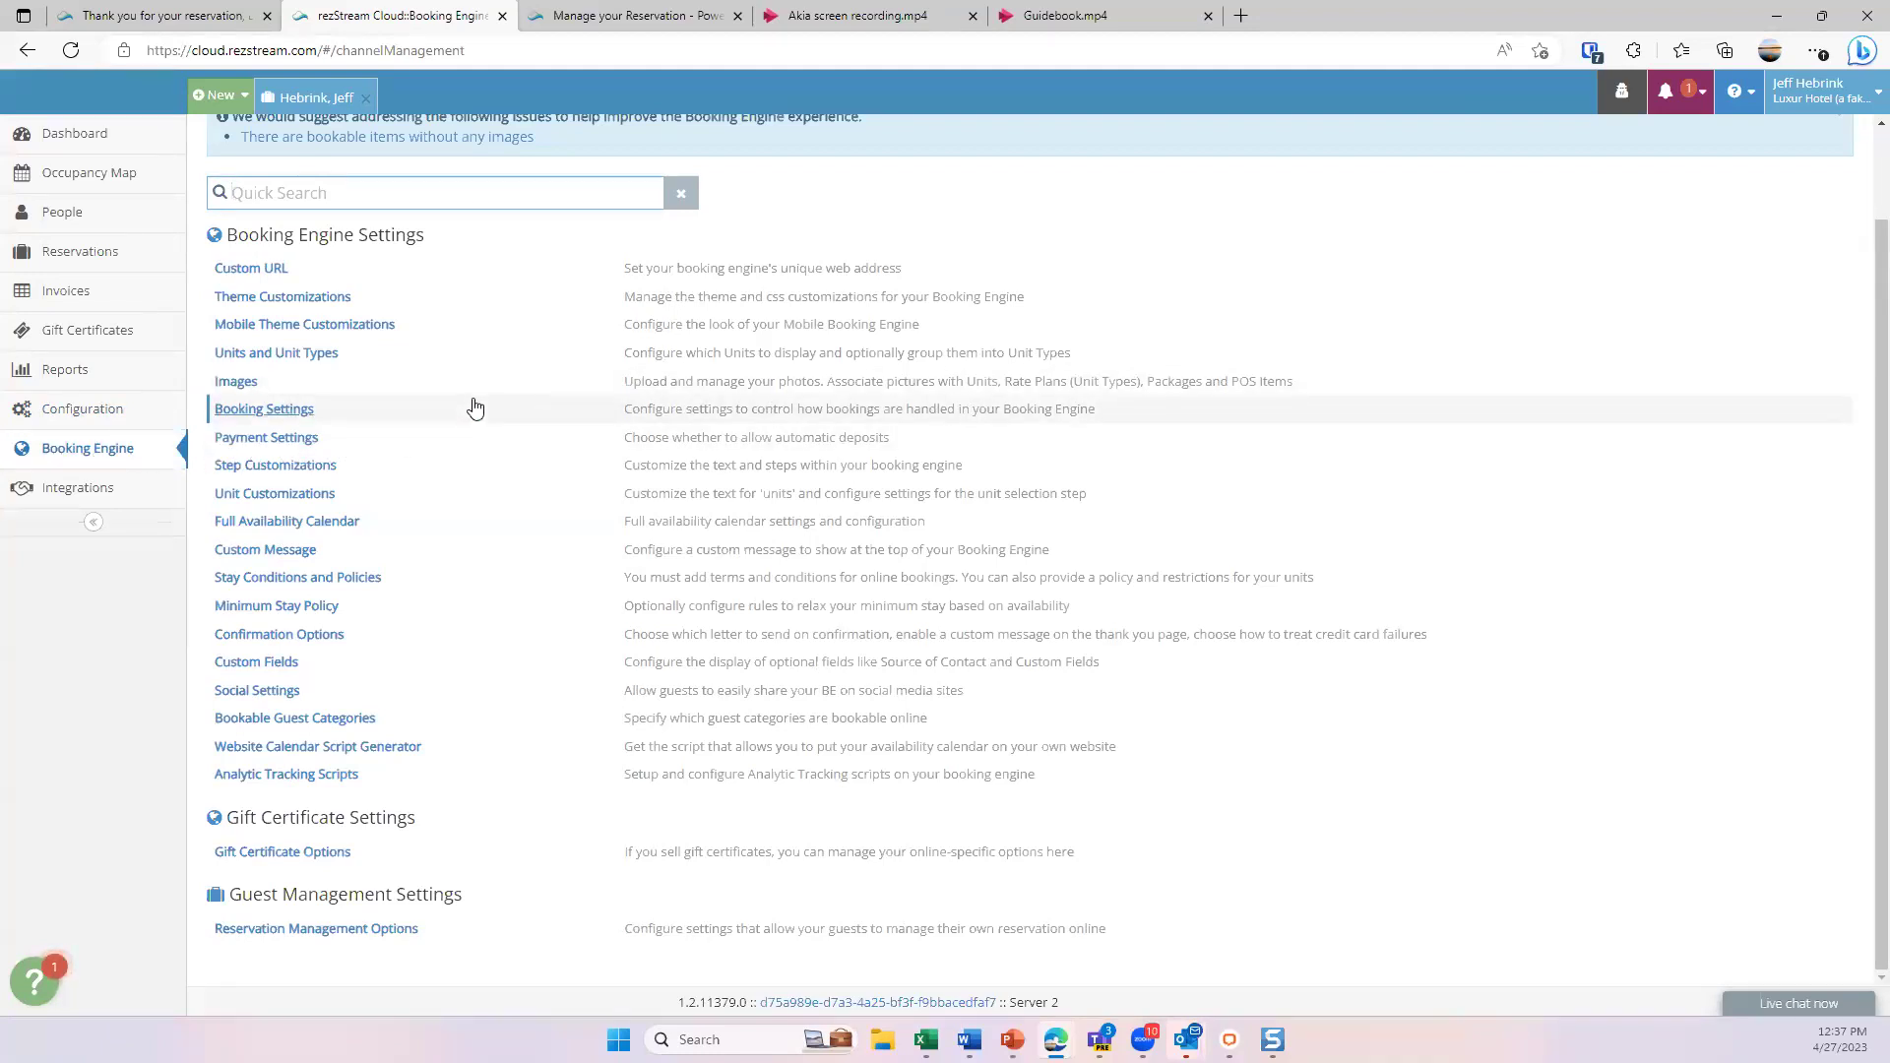
scroll(473, 407, up, 1)
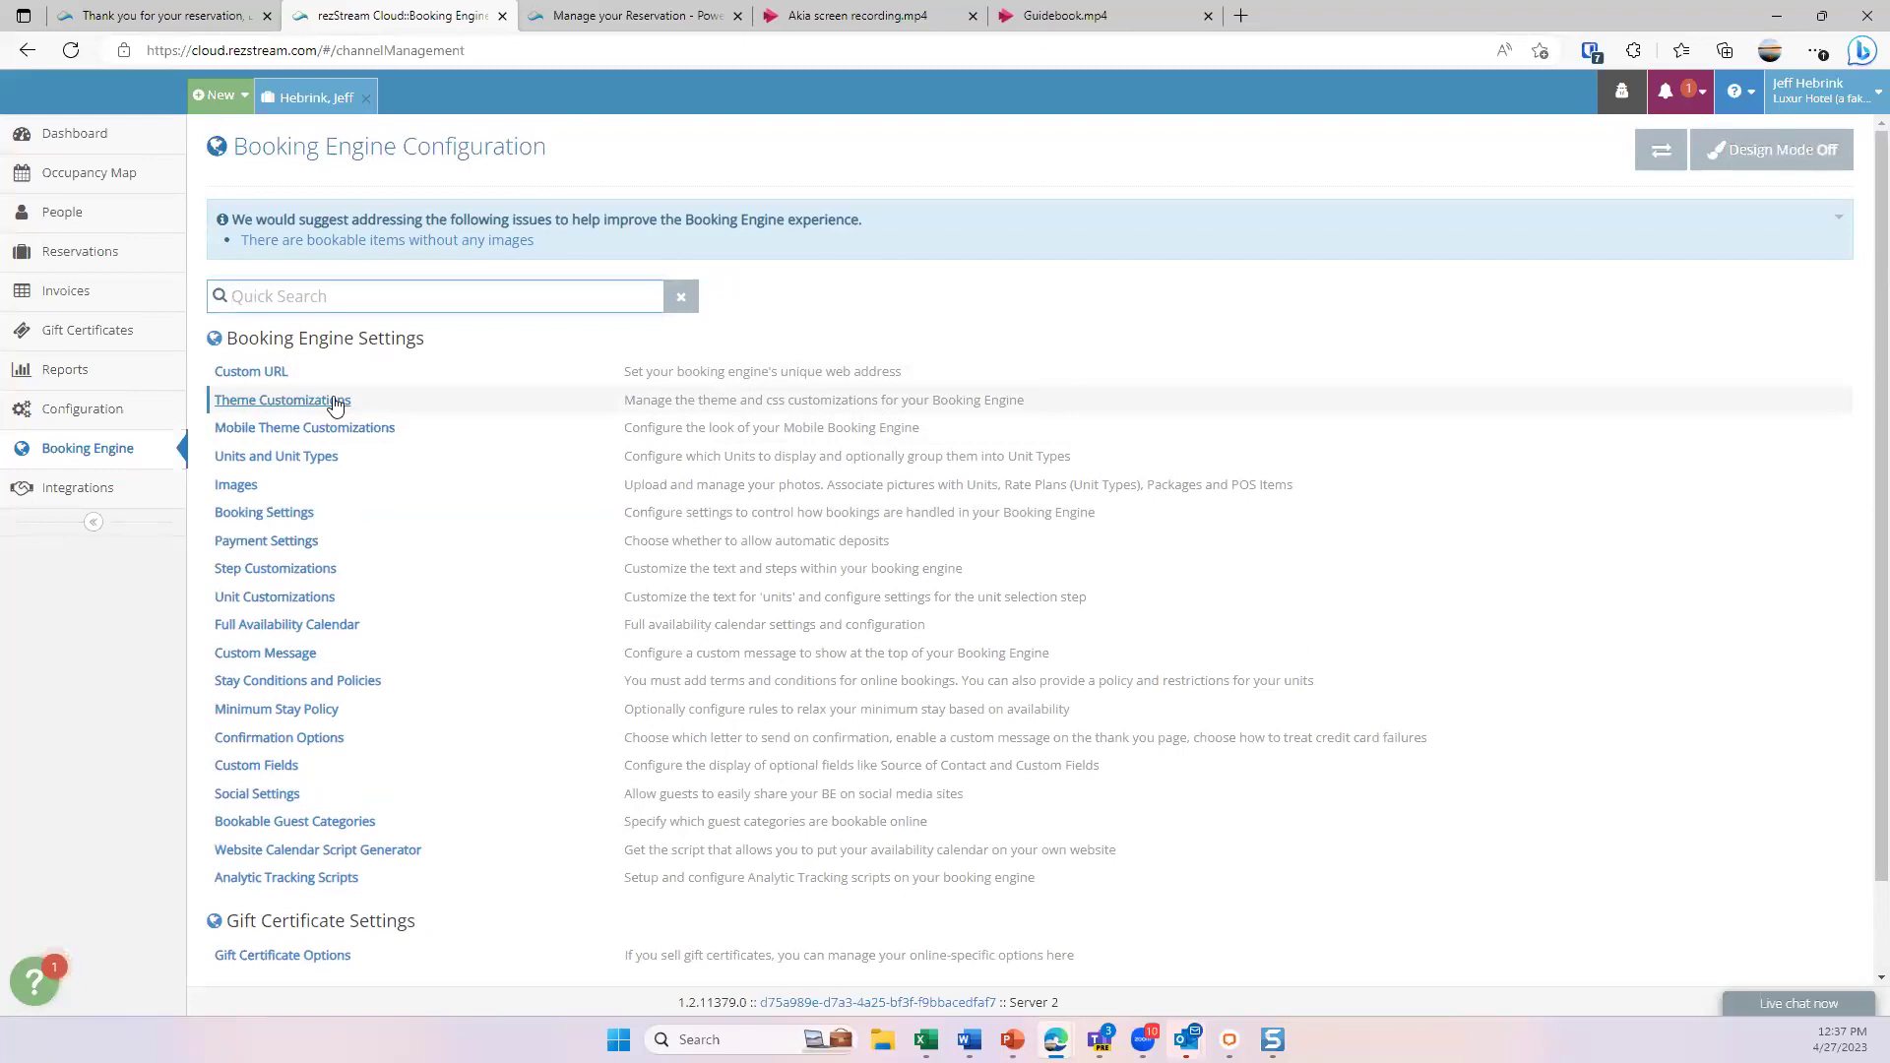
- In Units and Unit Types, try booking by individual units, then revert to unit type
click(319, 459)
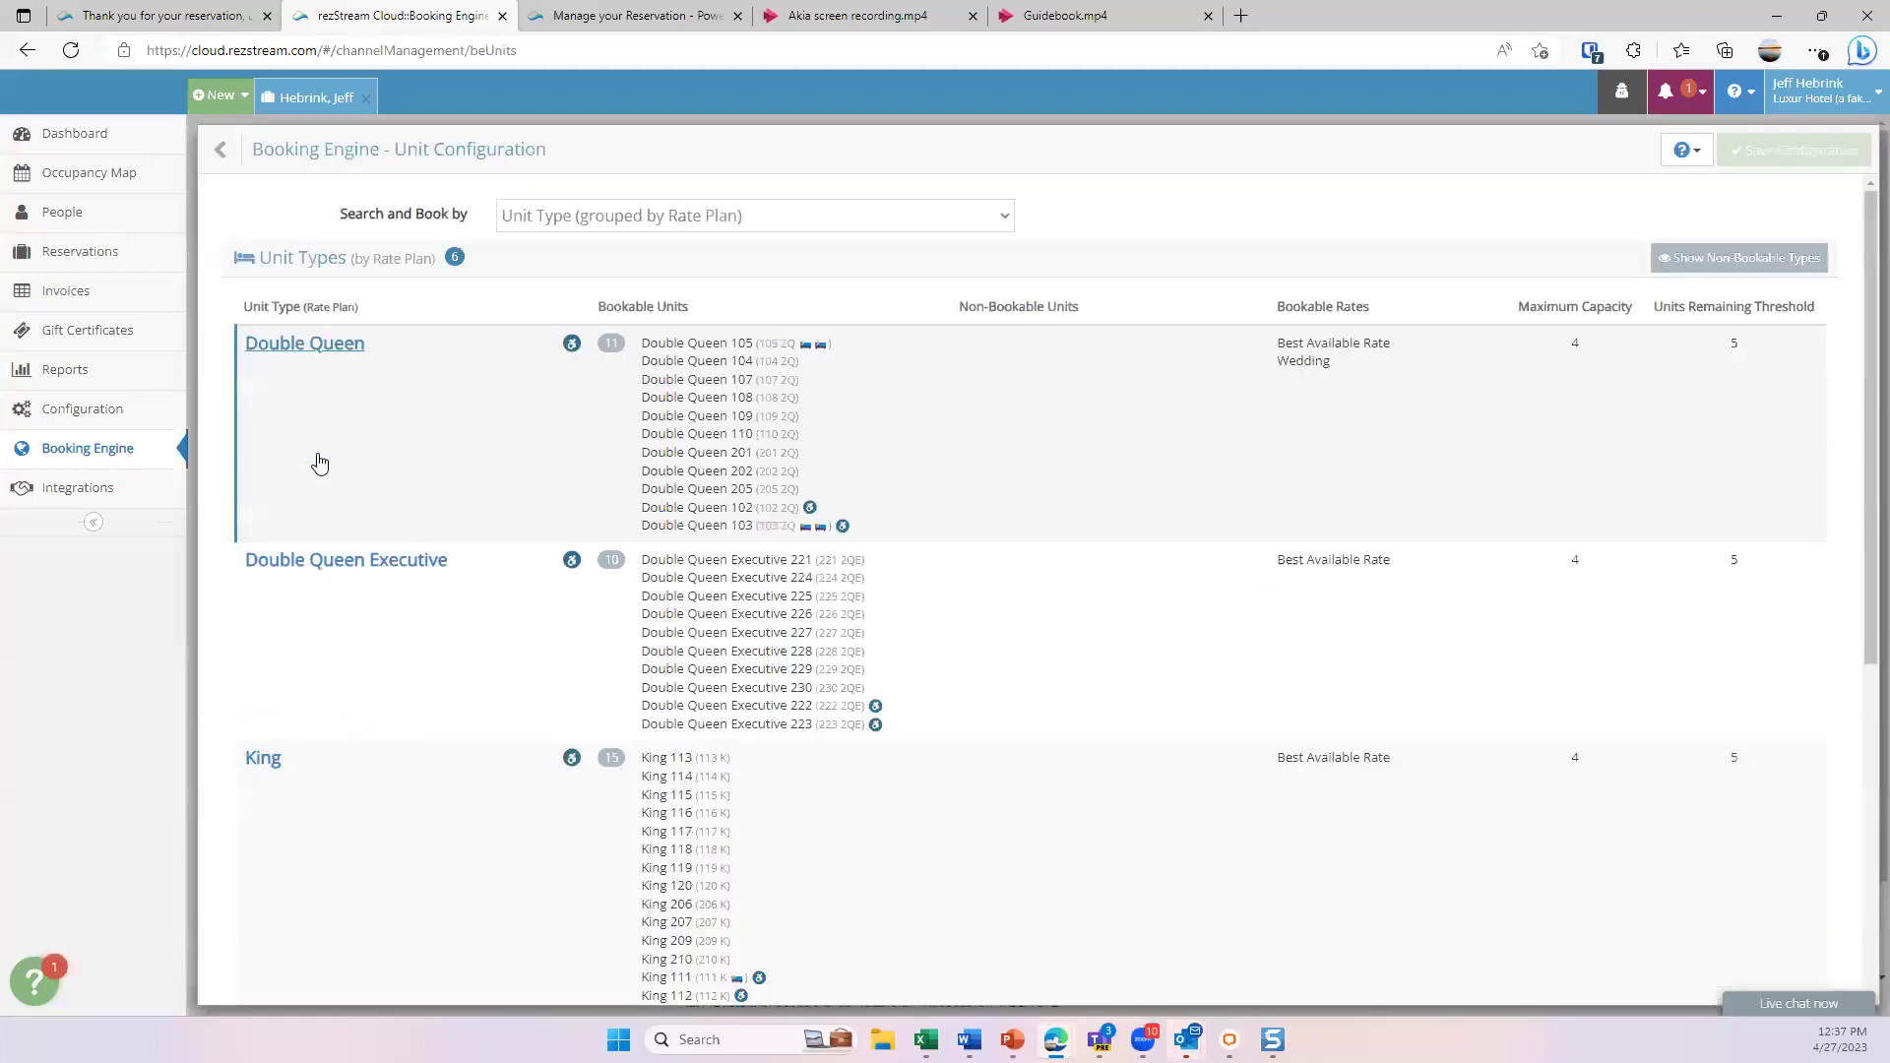
click(1004, 223)
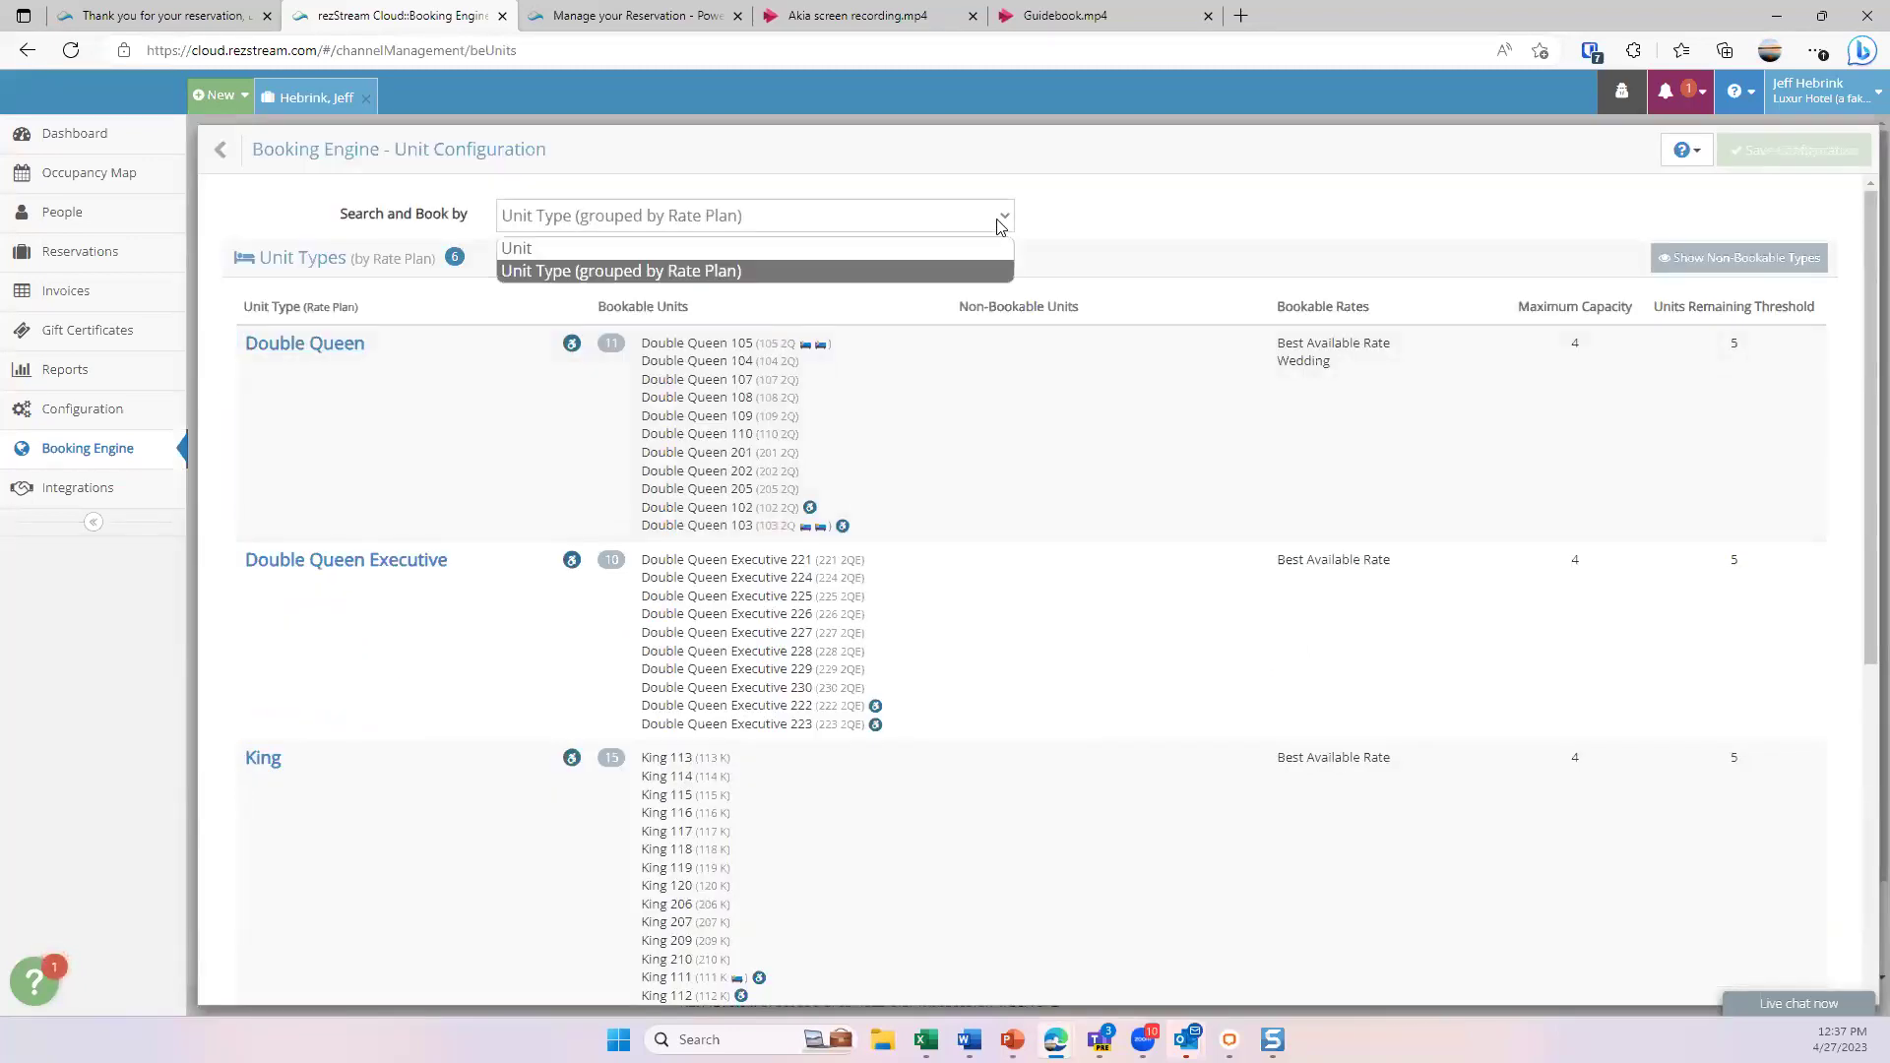
click(552, 252)
click(788, 226)
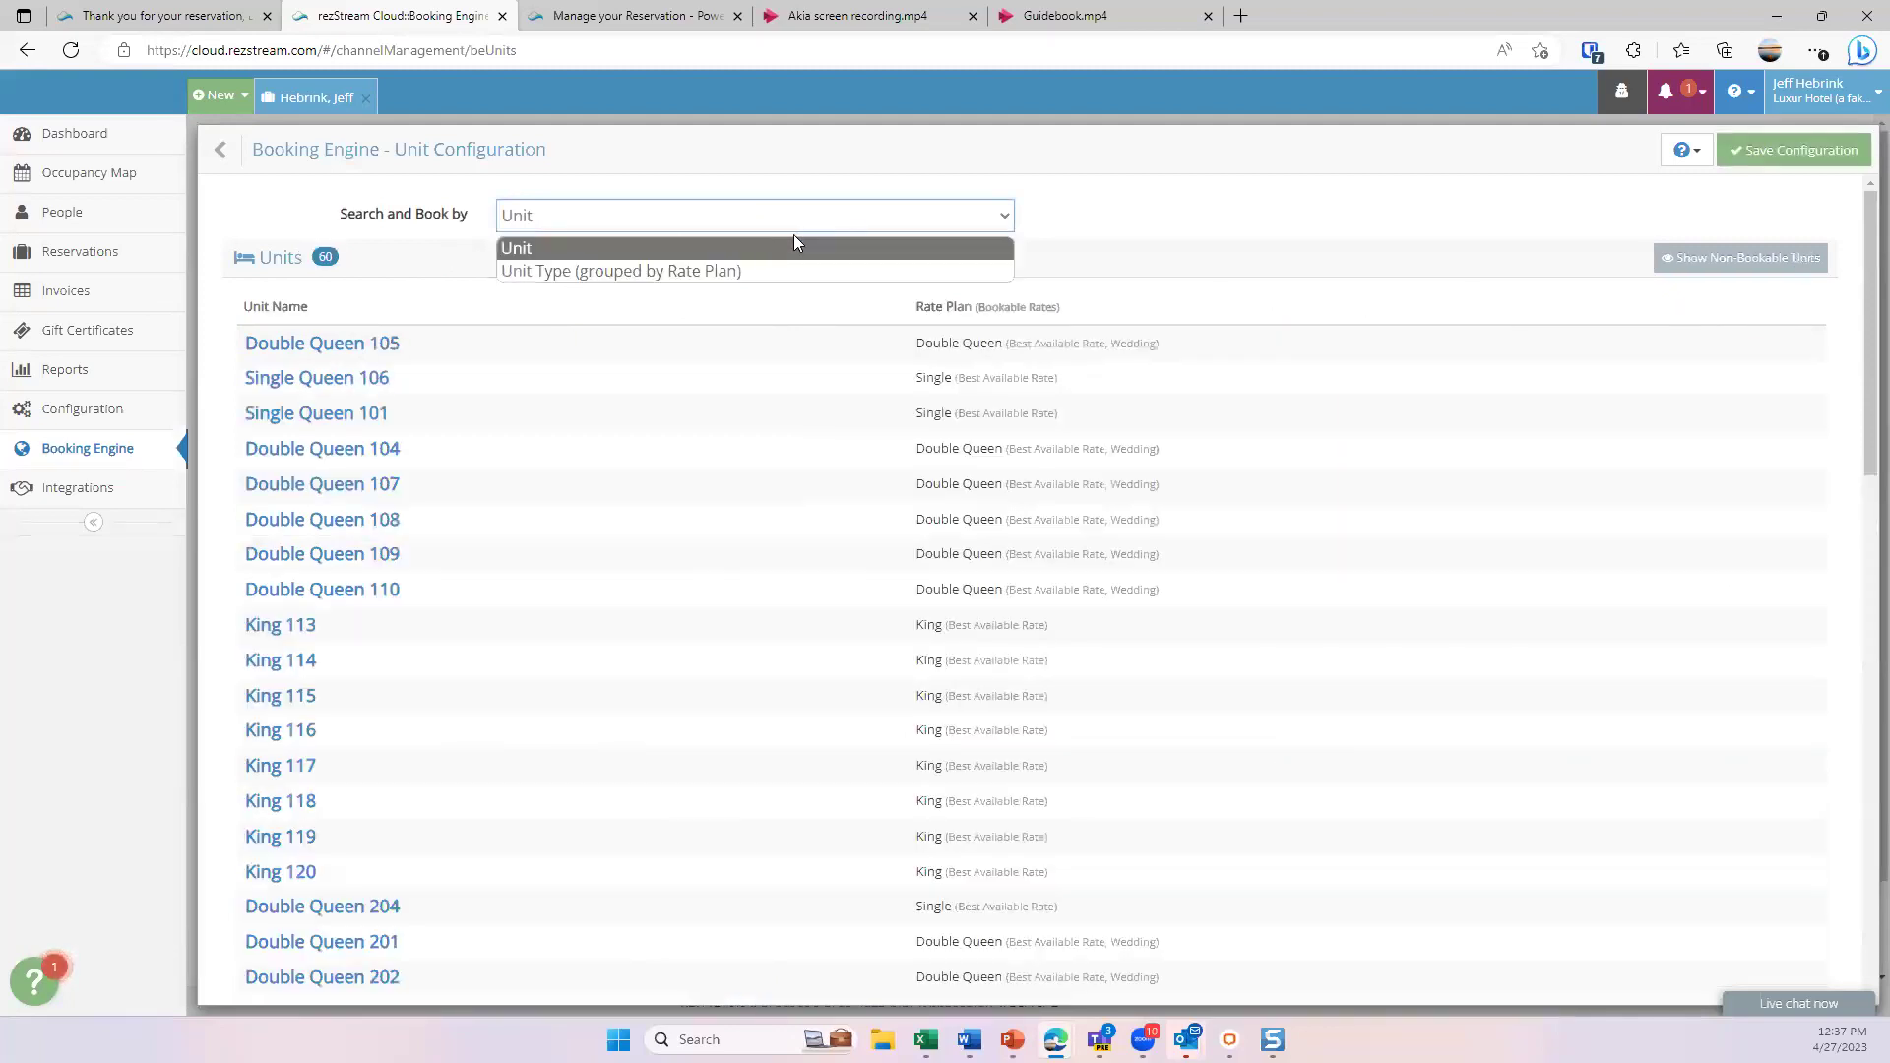
click(651, 281)
click(252, 153)
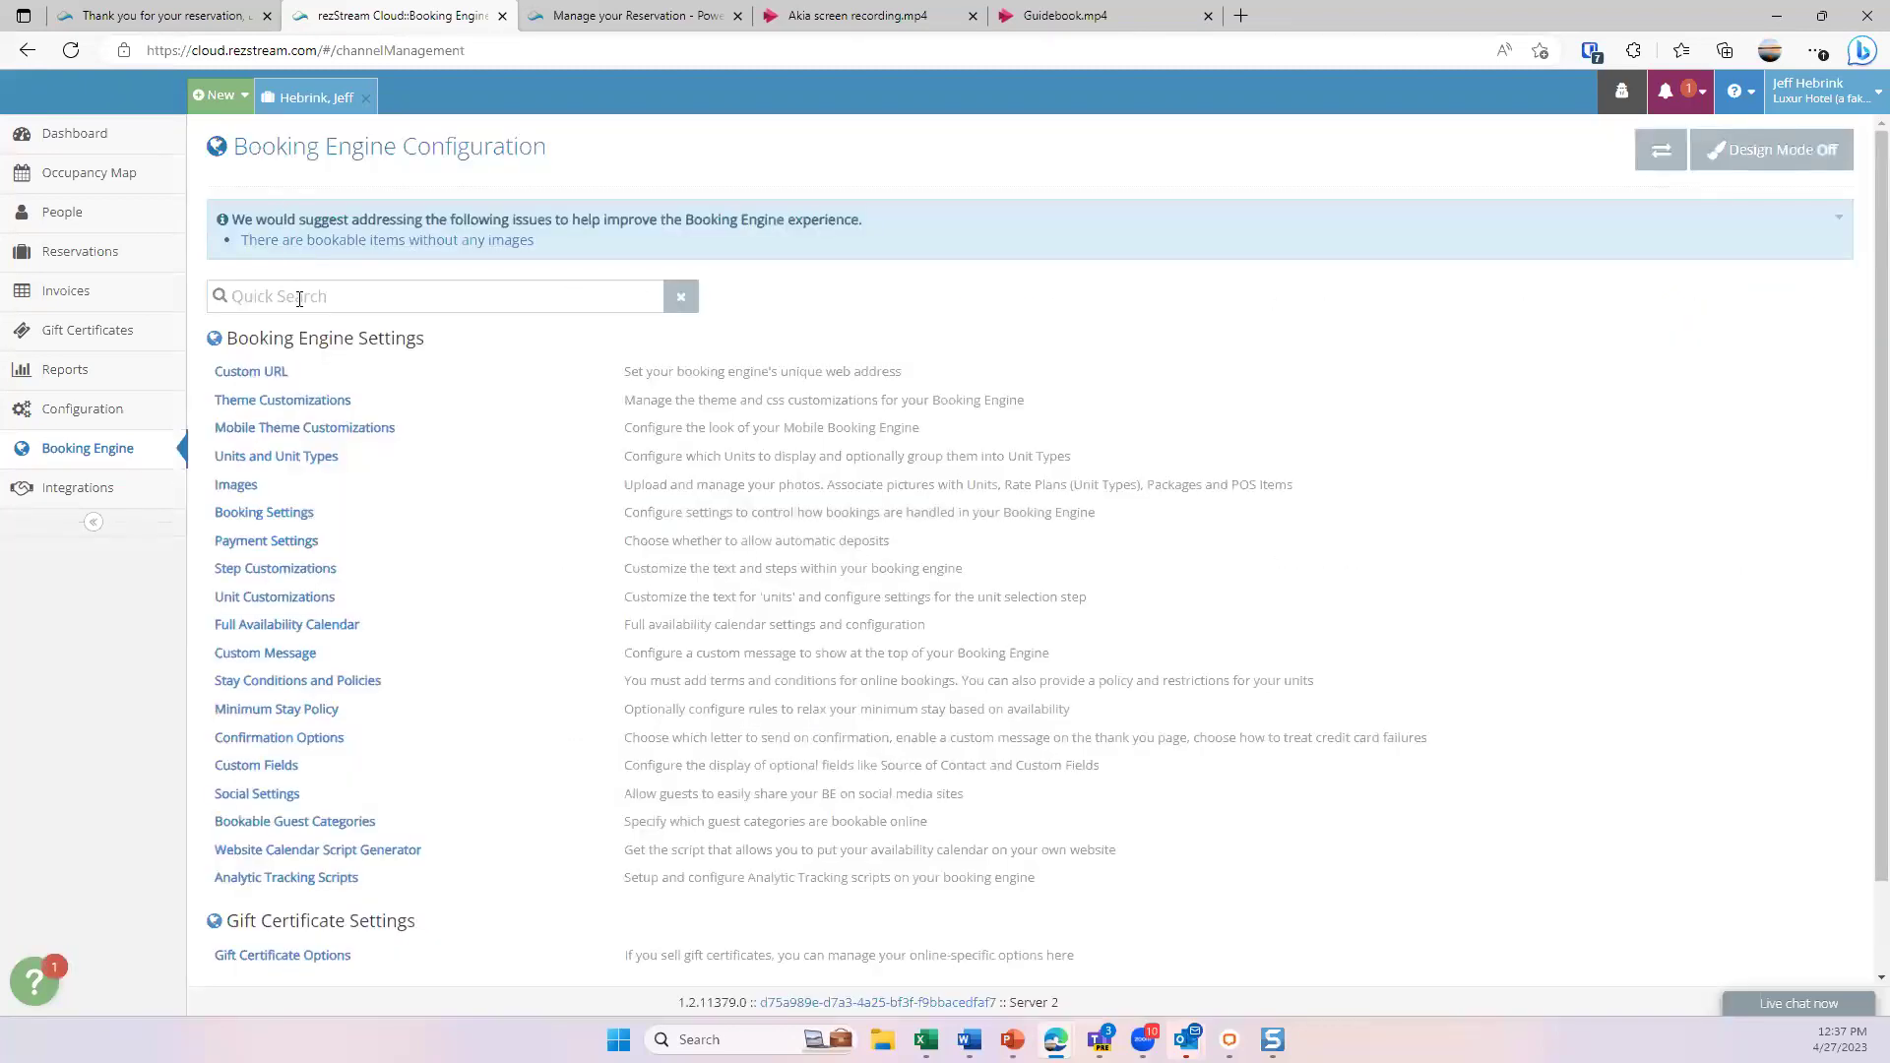
- In Booking Settings, keep the 10:00 pm same-day cutoff and Allow Reservations mode unchanged
click(282, 519)
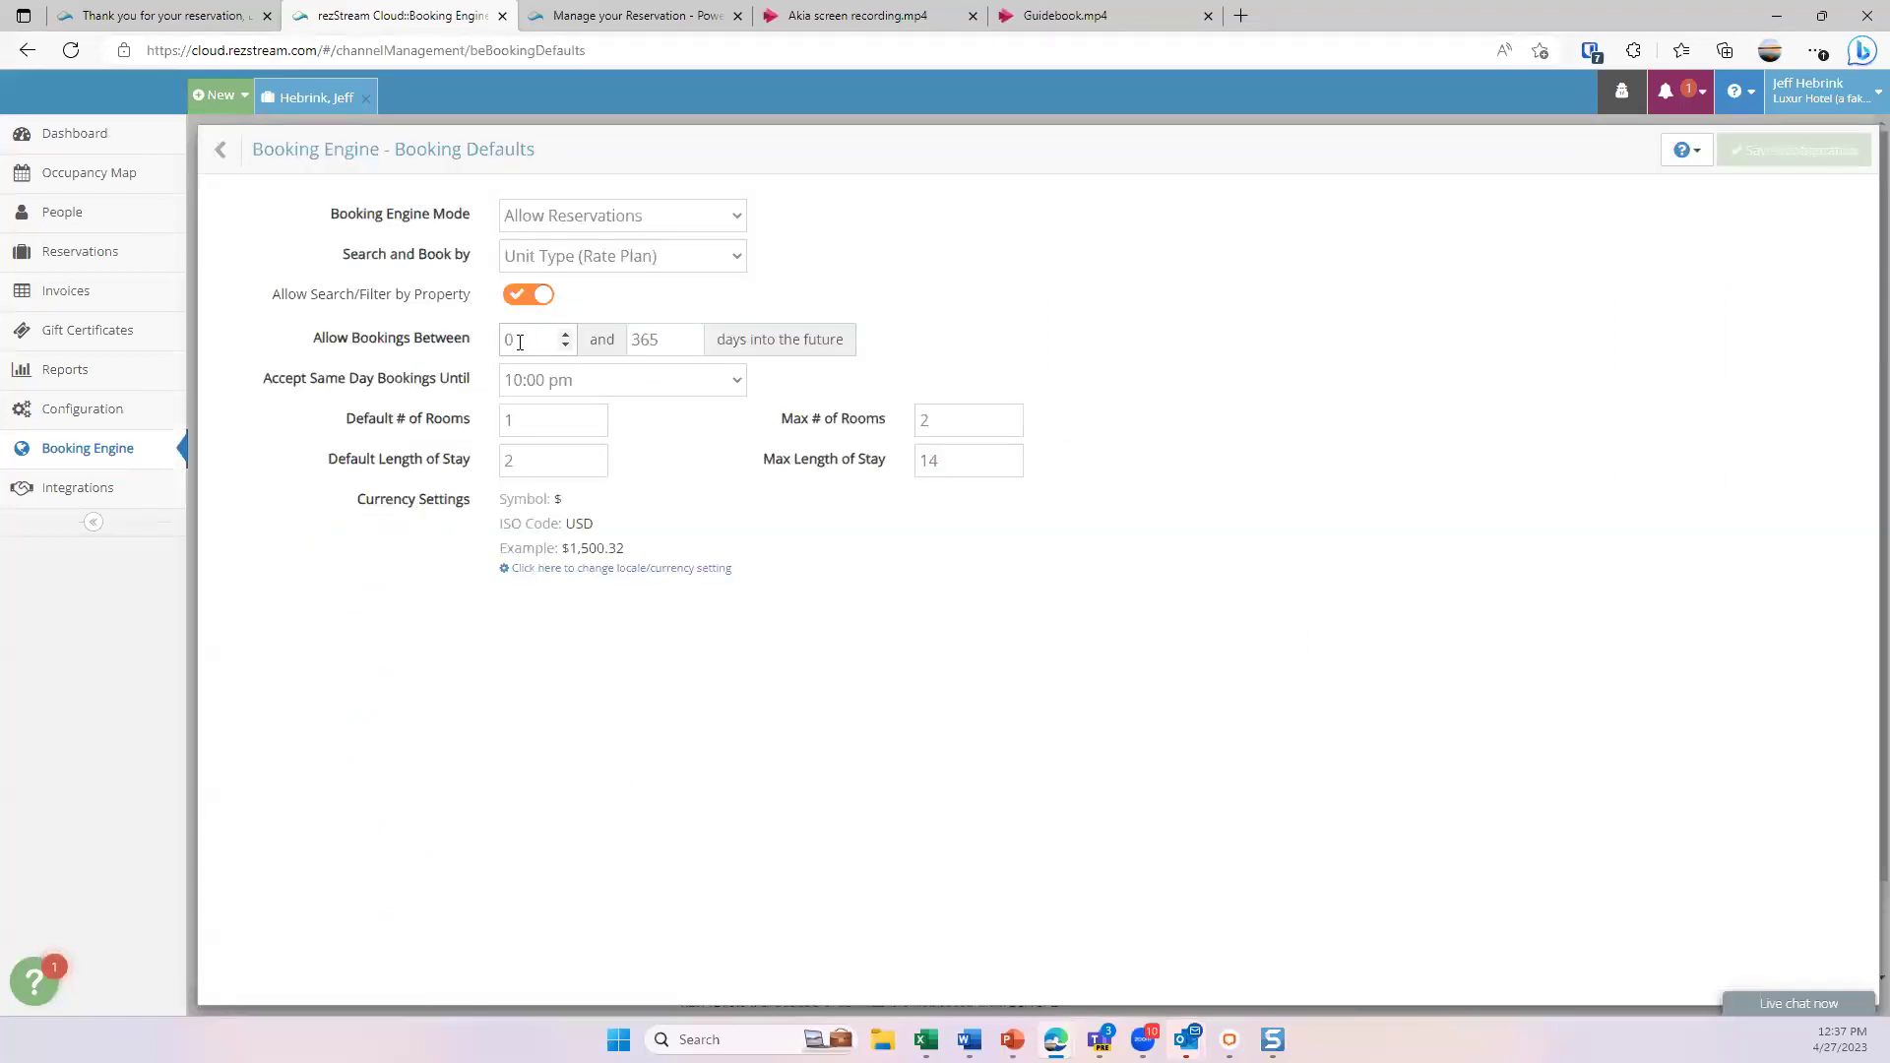
click(600, 384)
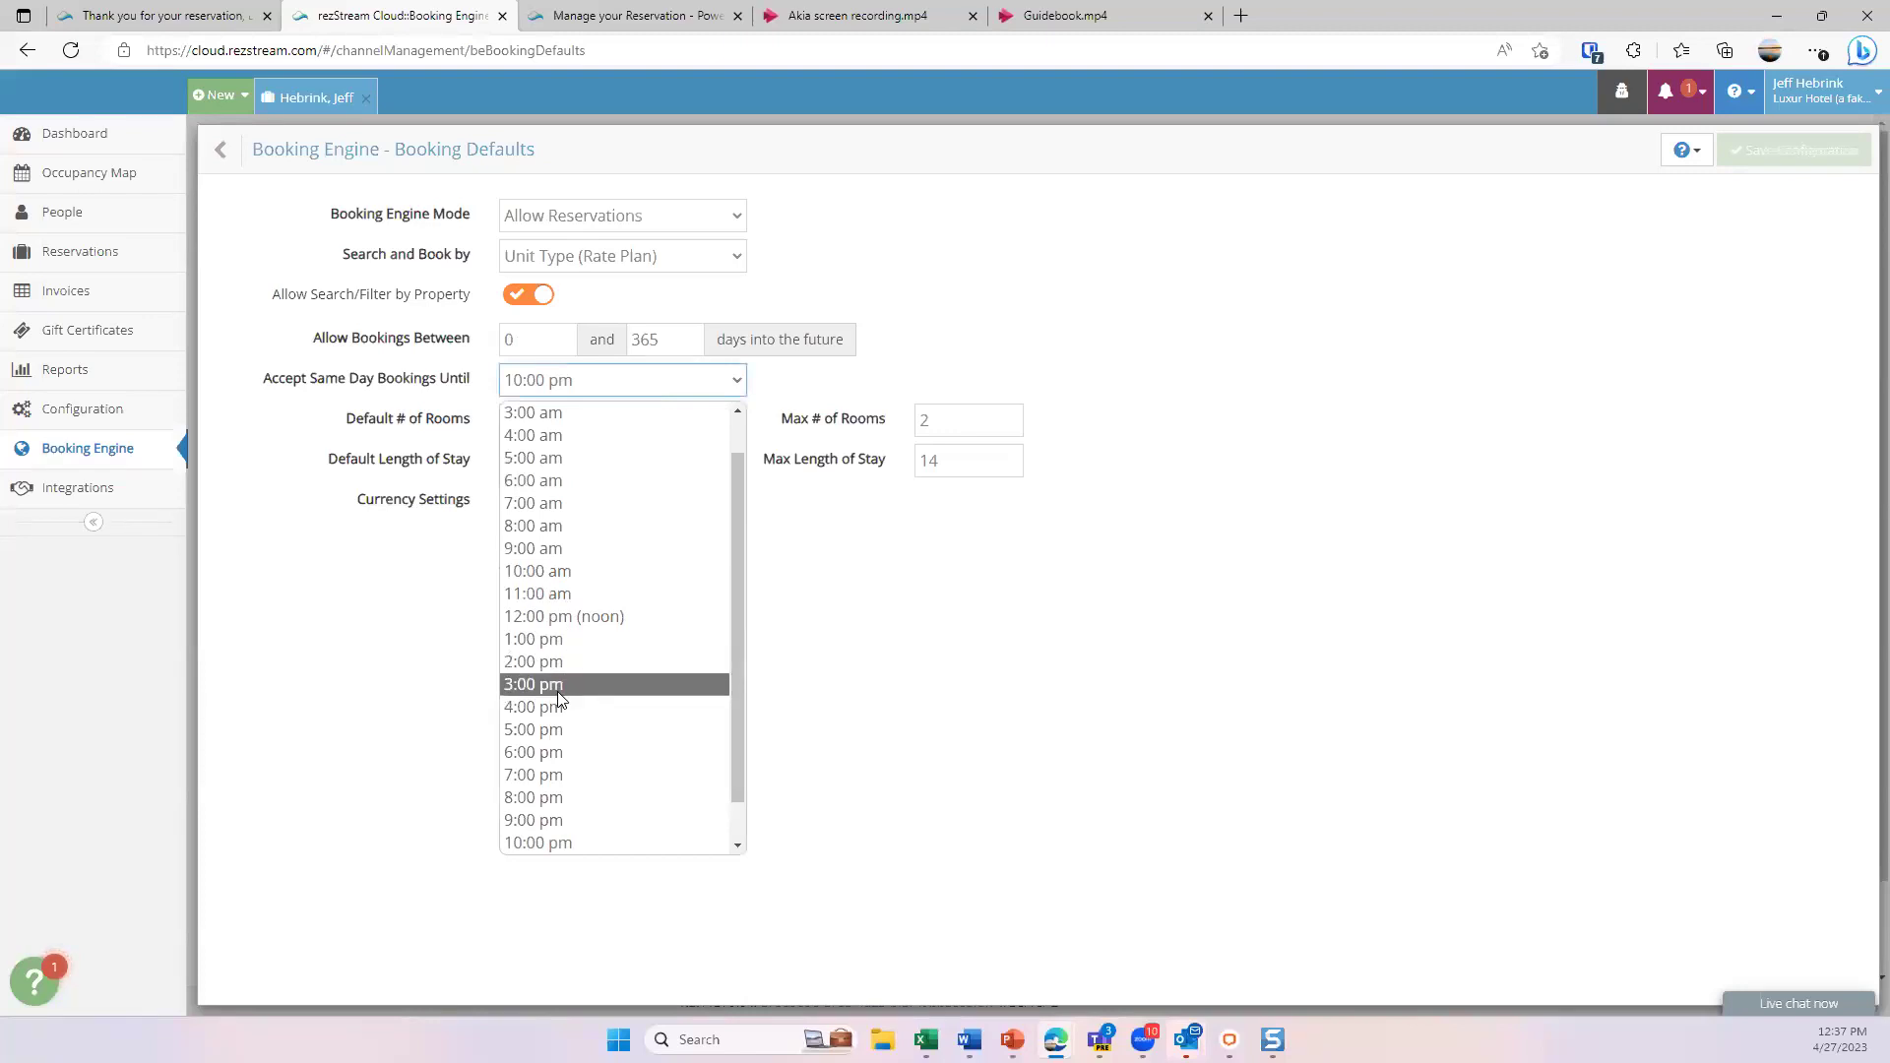
click(1034, 284)
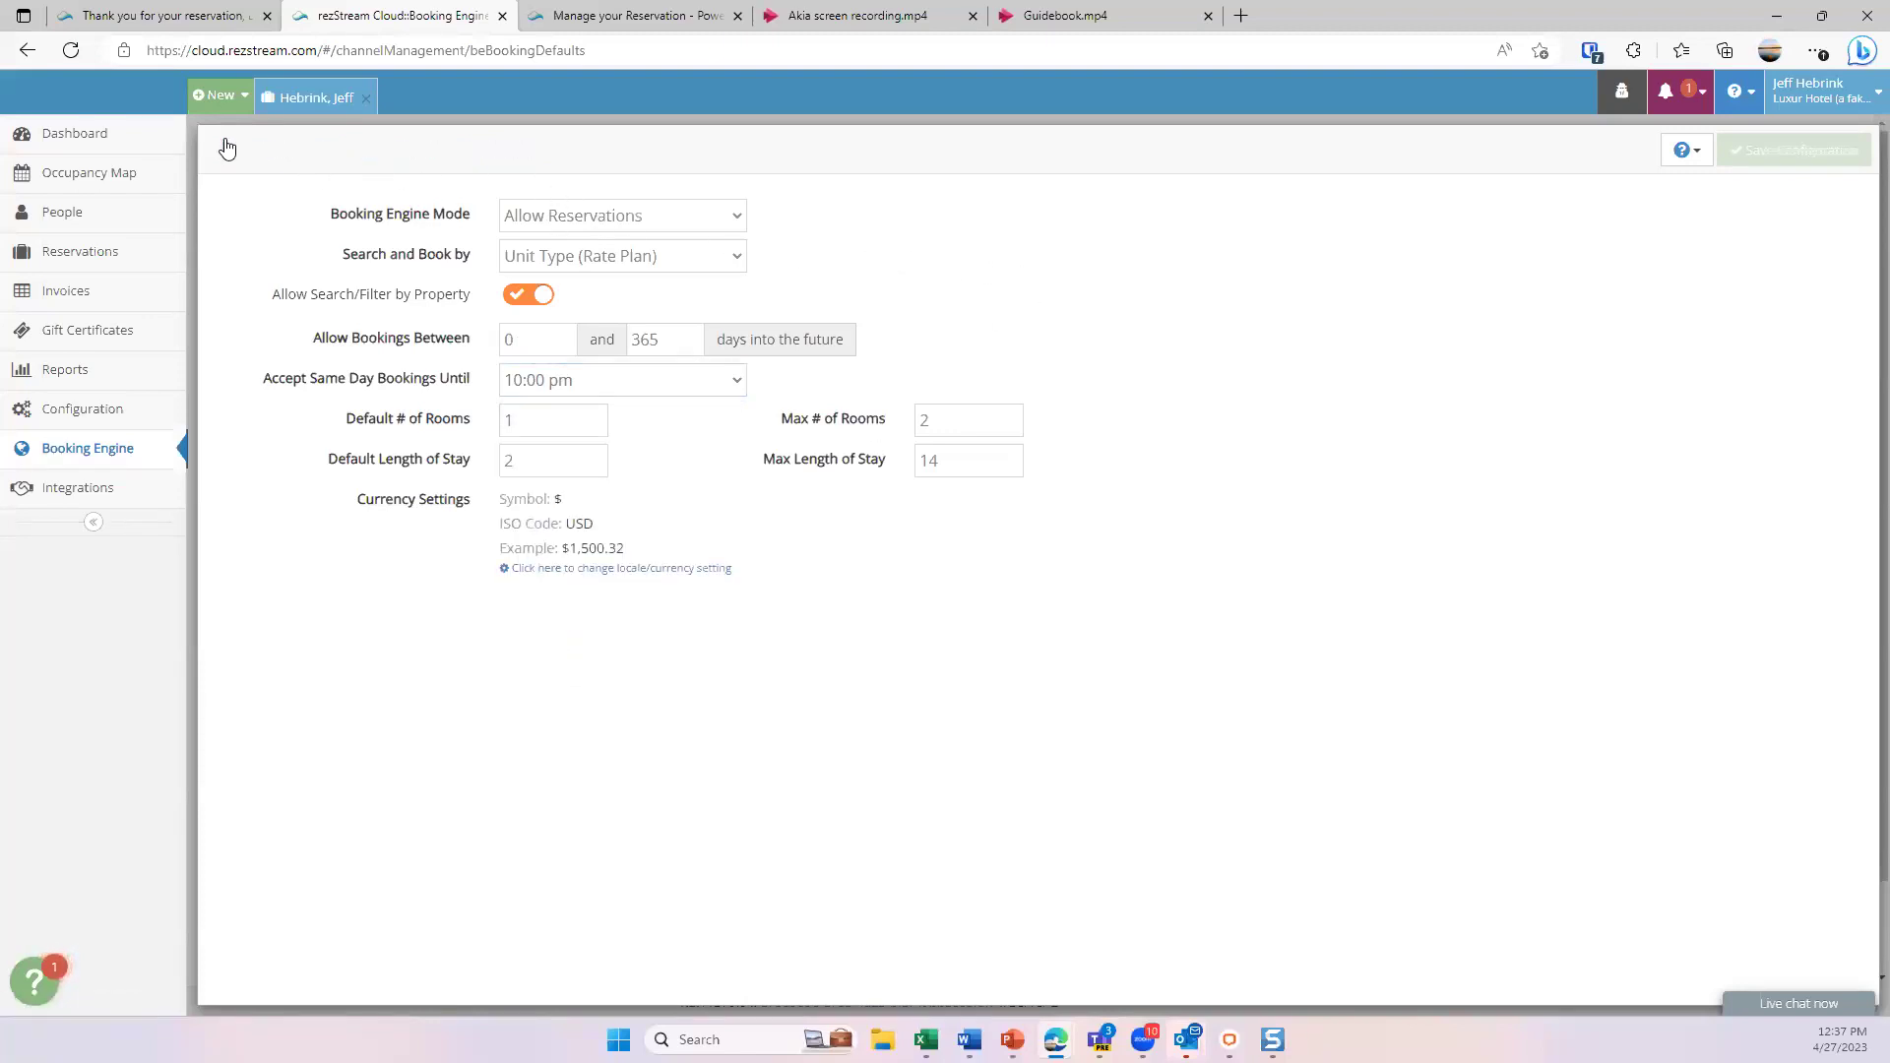
click(727, 218)
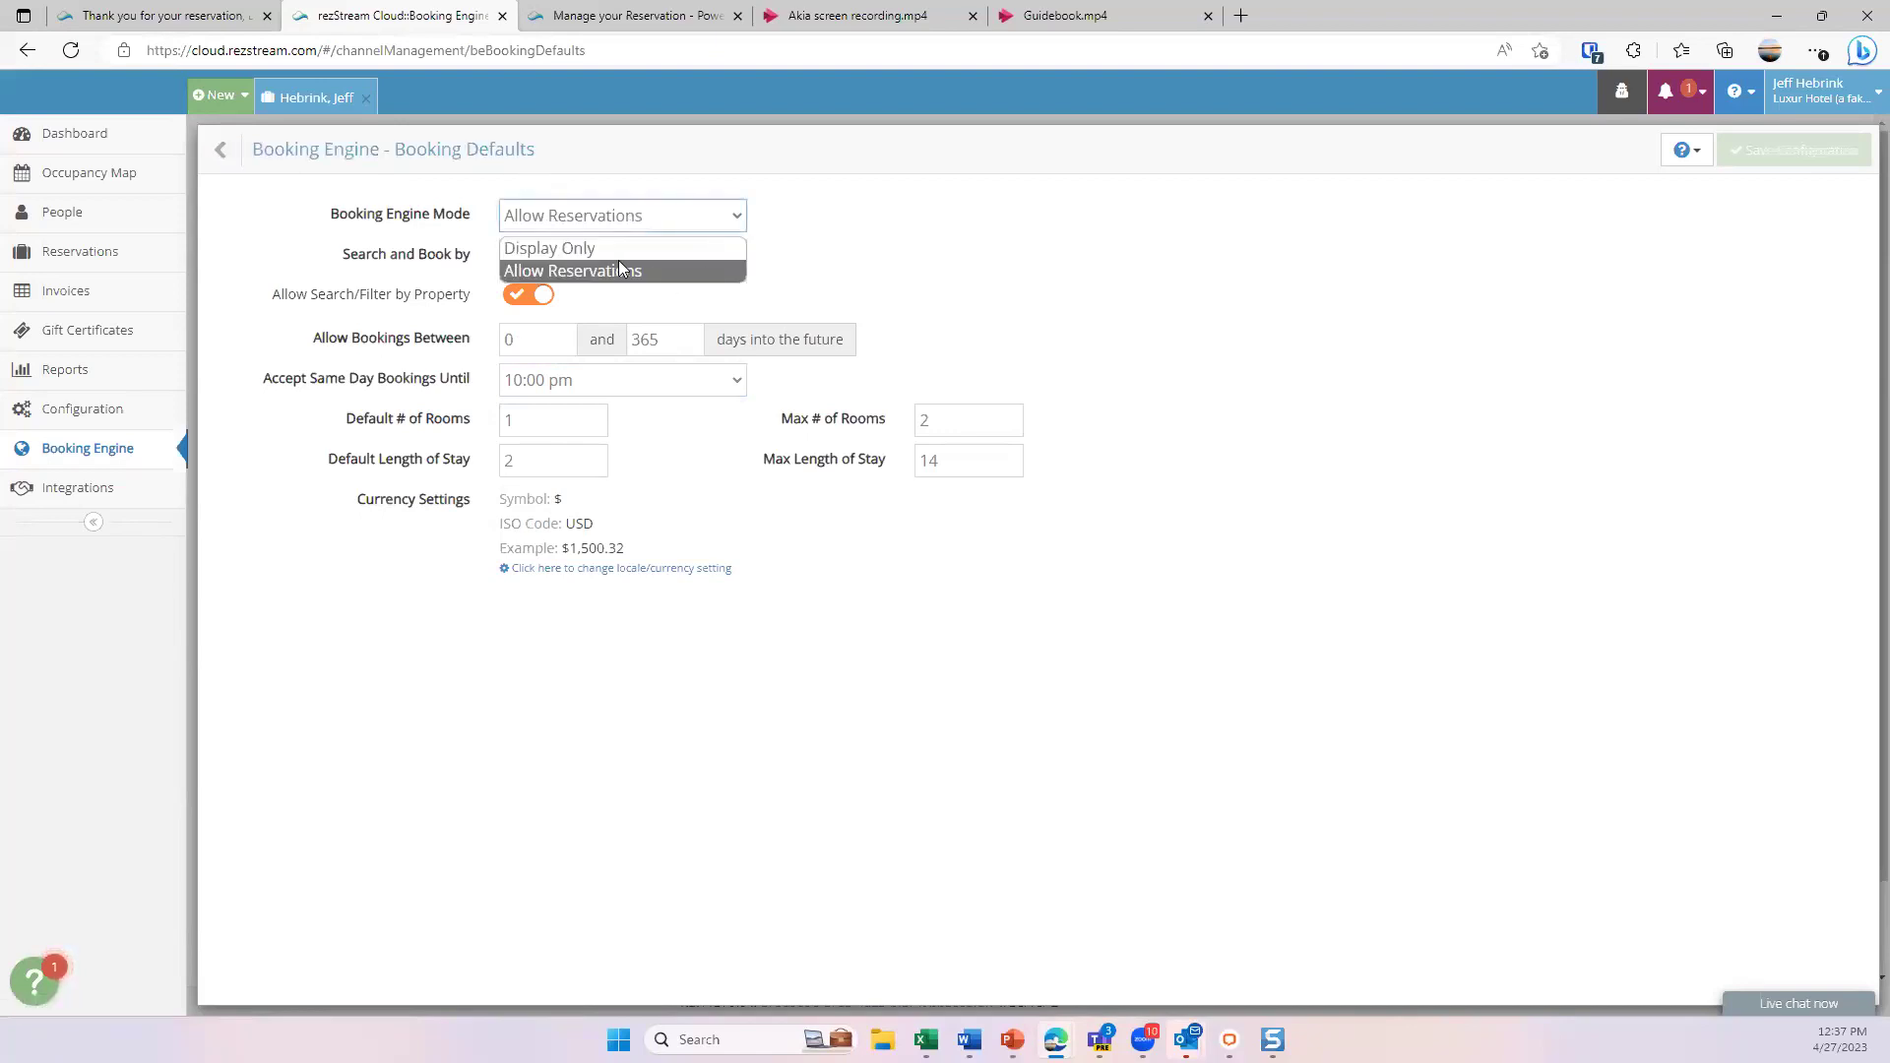
click(896, 241)
click(236, 152)
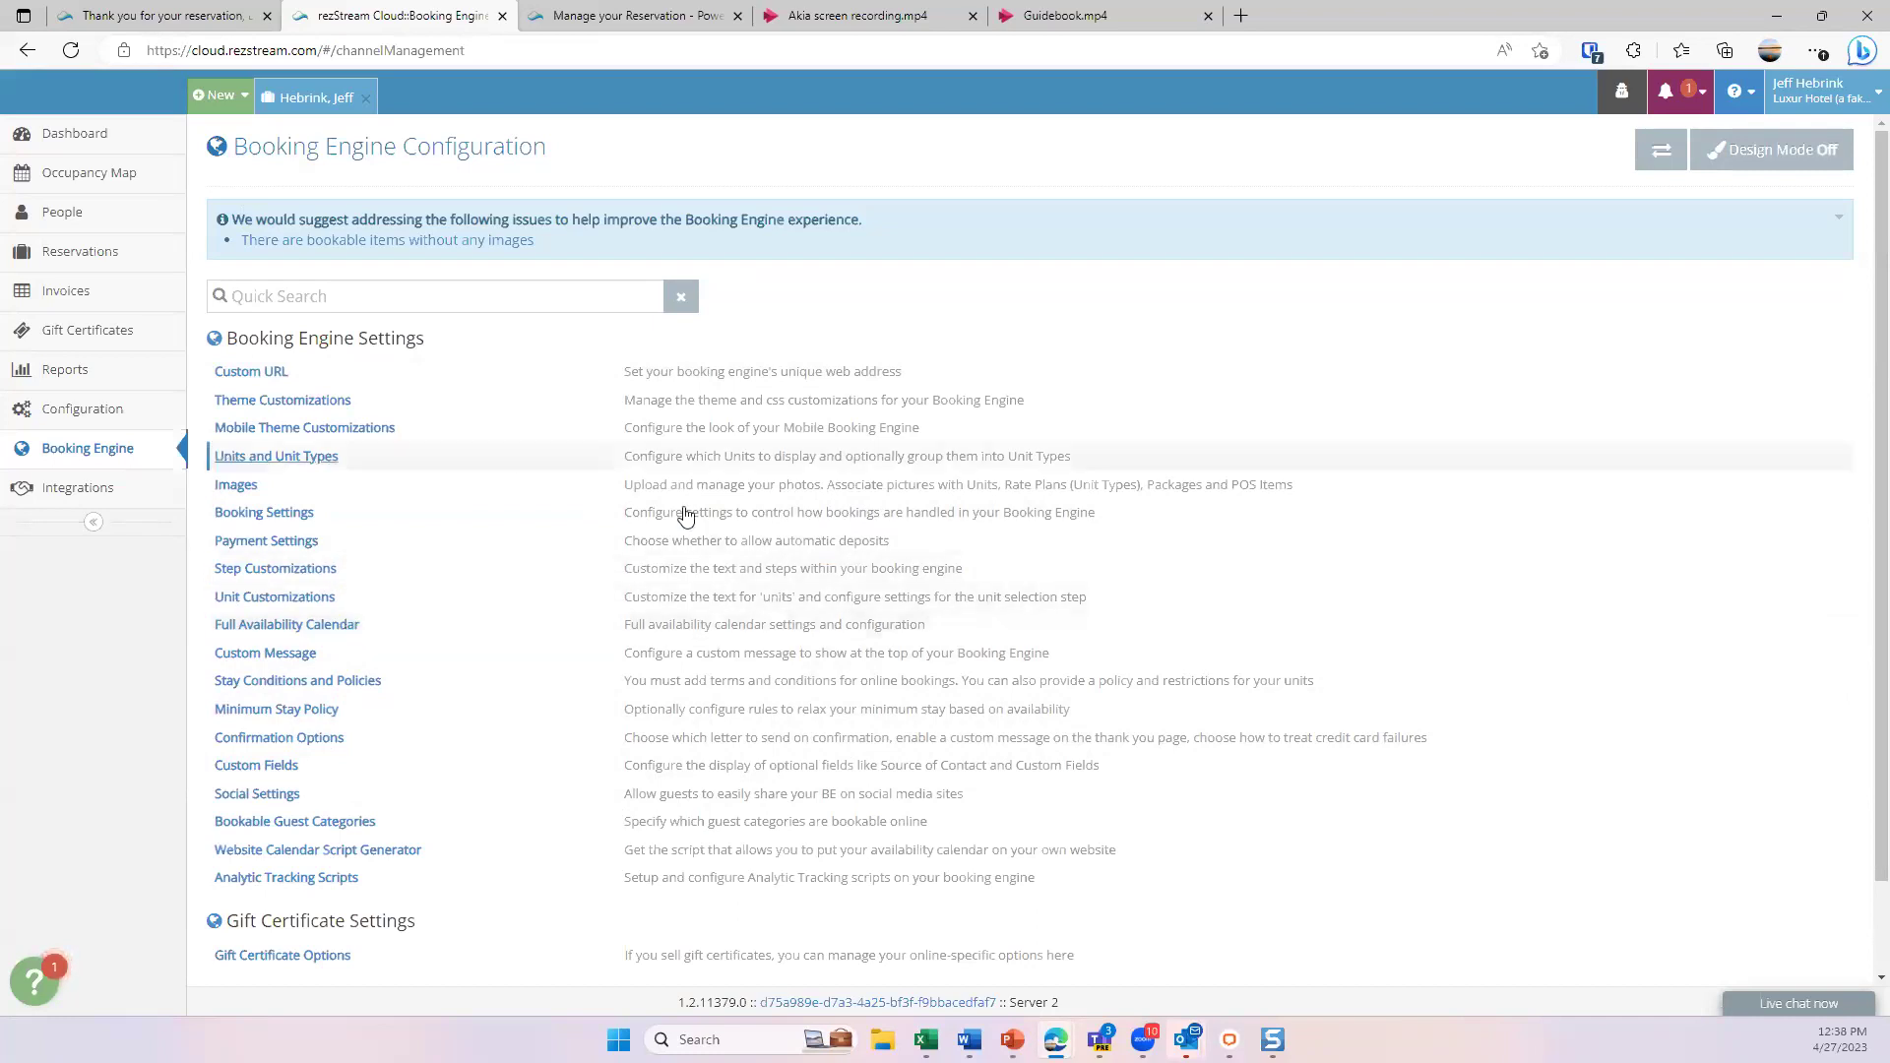
- View the Integrations page (Google Hotel, Booking.com, MyAllocator, WordPress), then go to the Dashboard
click(98, 502)
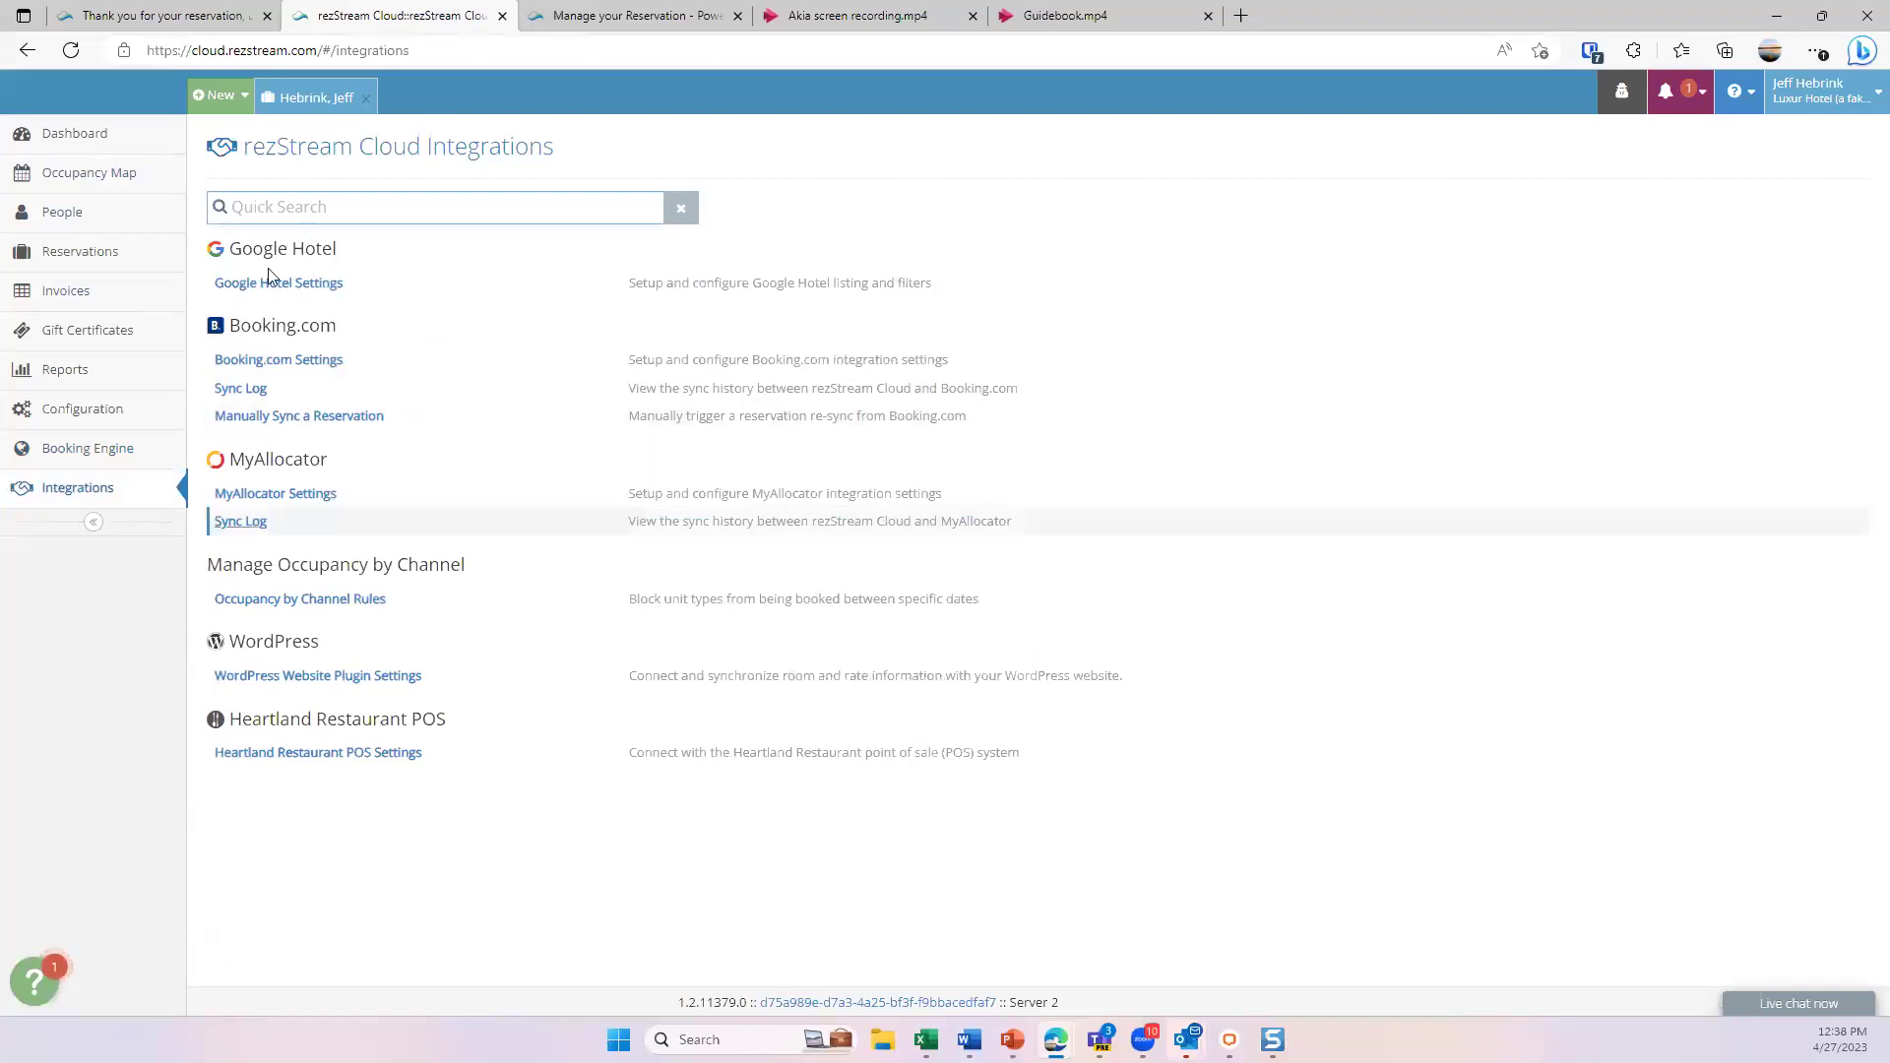
click(87, 146)
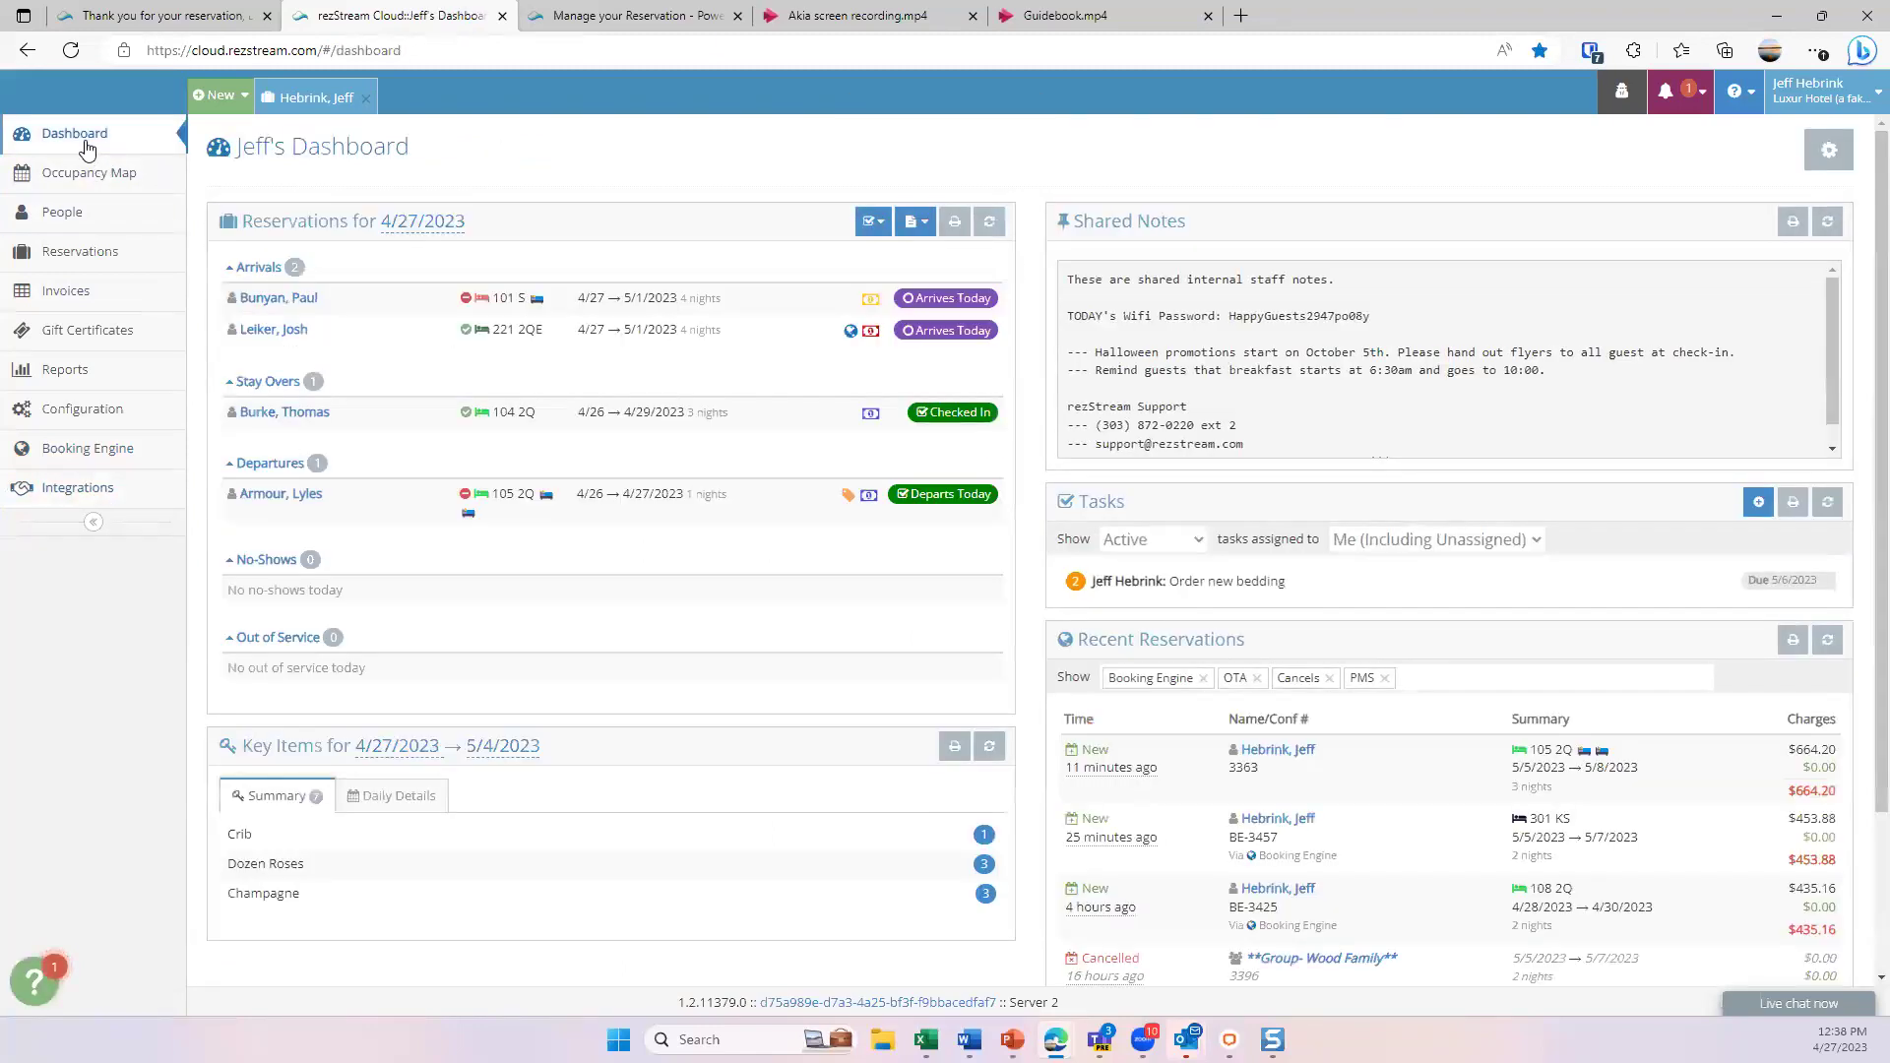